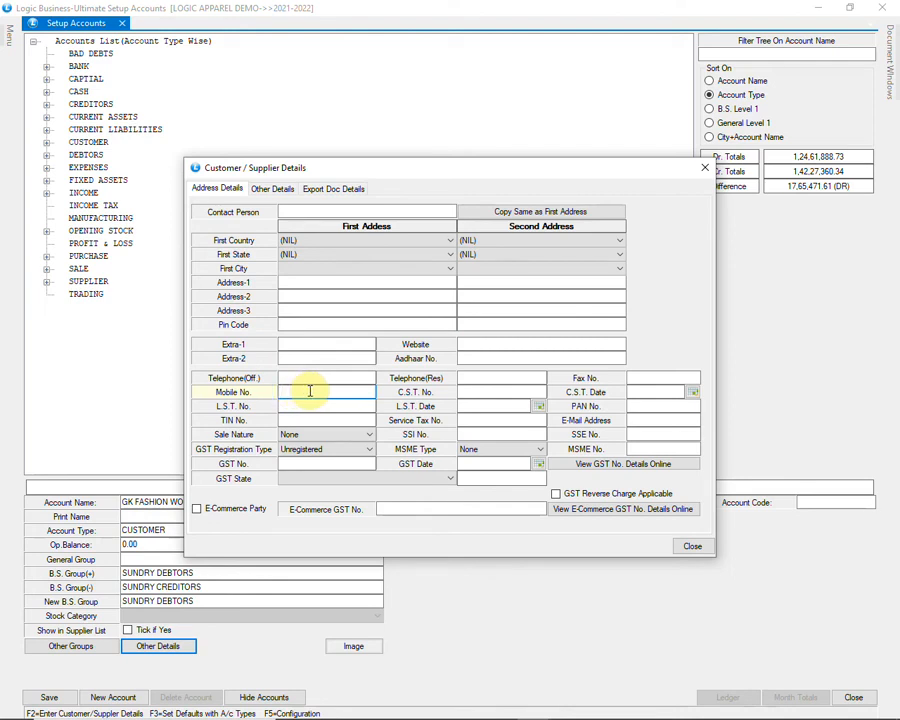
Step: Set GK FASHION WORLD's sale nature to B2C and GST type to Unregistered, leaving GST state blank
{"action": "left_click", "coordinate": [366, 436]}
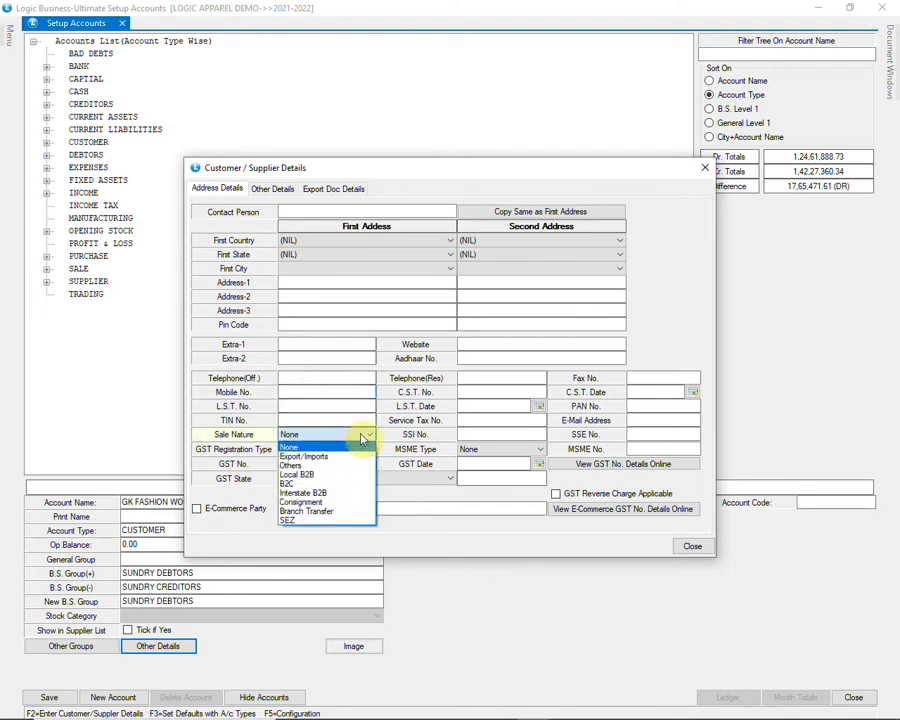
{"action": "left_click", "coordinate": [343, 485]}
{"action": "left_click", "coordinate": [351, 451]}
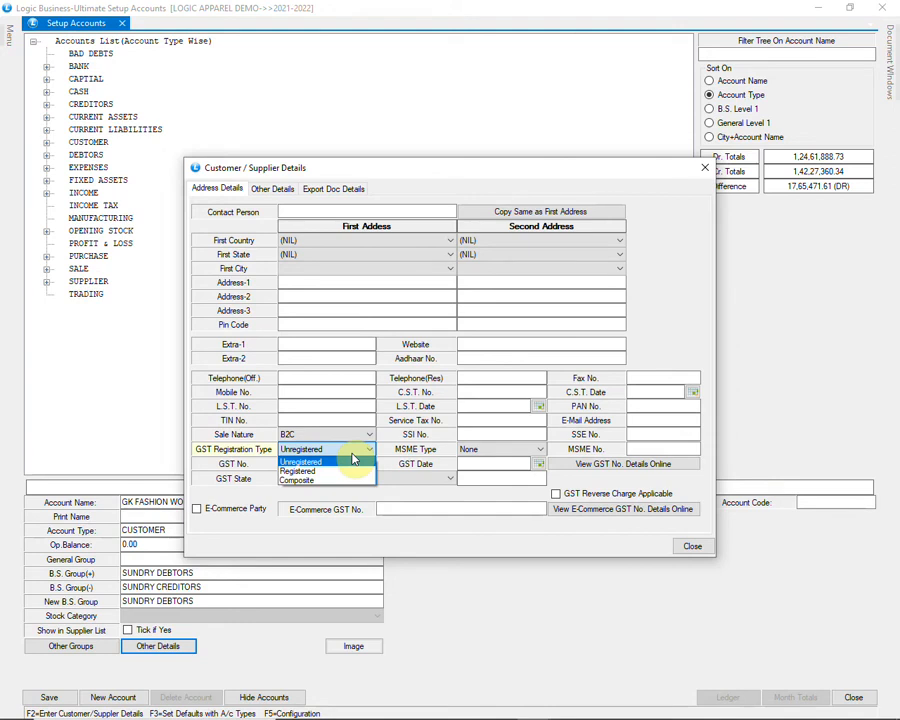
{"action": "left_click", "coordinate": [352, 461]}
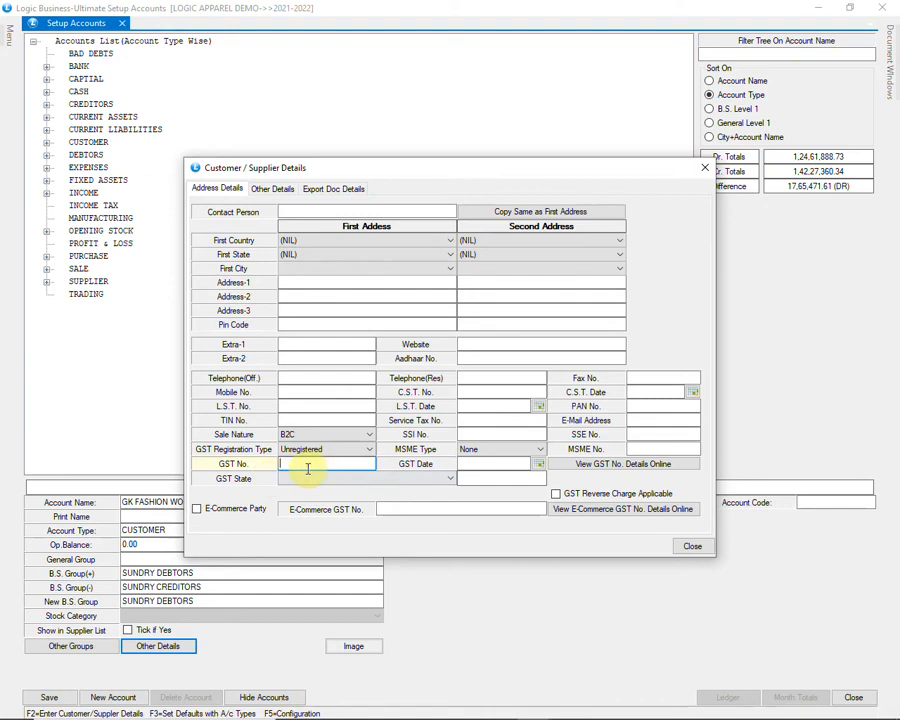
{"action": "left_click", "coordinate": [349, 481]}
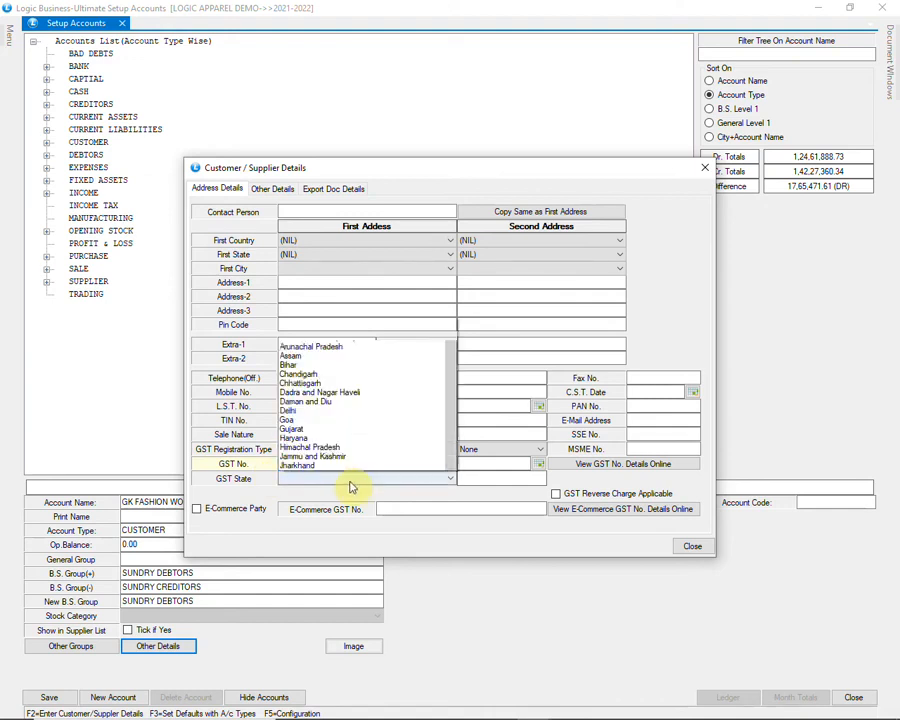
{"action": "scroll", "coordinate": [372, 459], "scroll_direction": "down", "scroll_amount": 3}
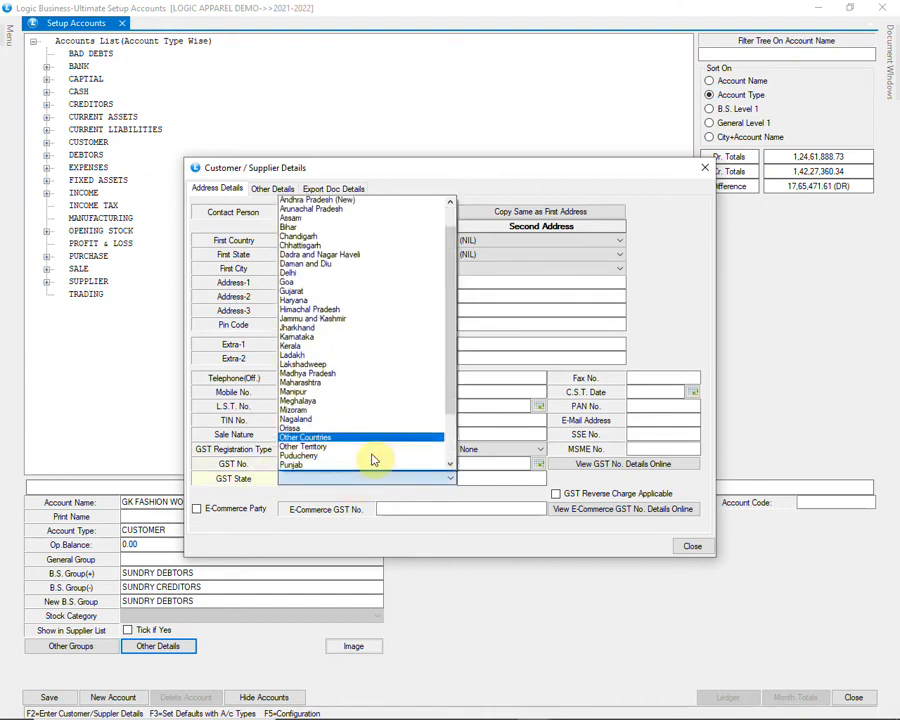
{"action": "scroll", "coordinate": [370, 457], "scroll_direction": "up", "scroll_amount": 3}
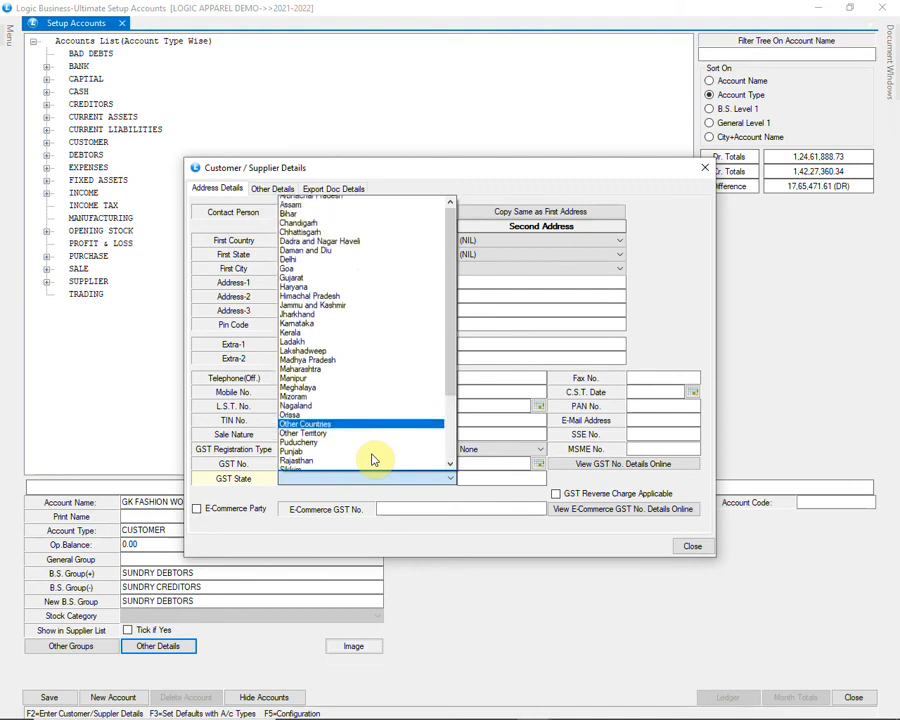
{"action": "left_click", "coordinate": [420, 481]}
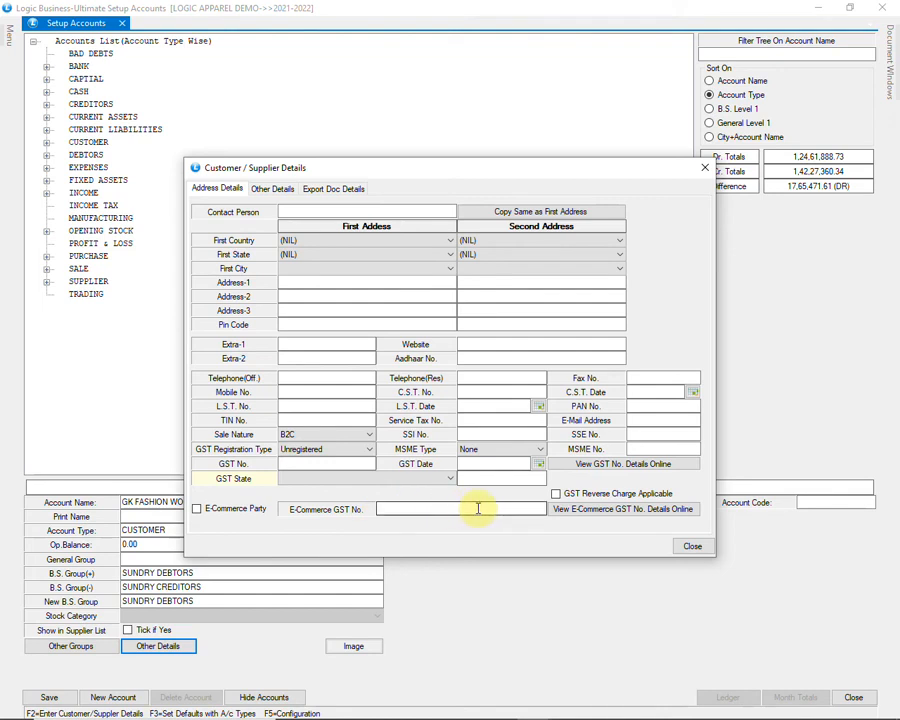
Step: Check the Other Details bank section, then close the customer details
{"action": "left_click", "coordinate": [272, 190]}
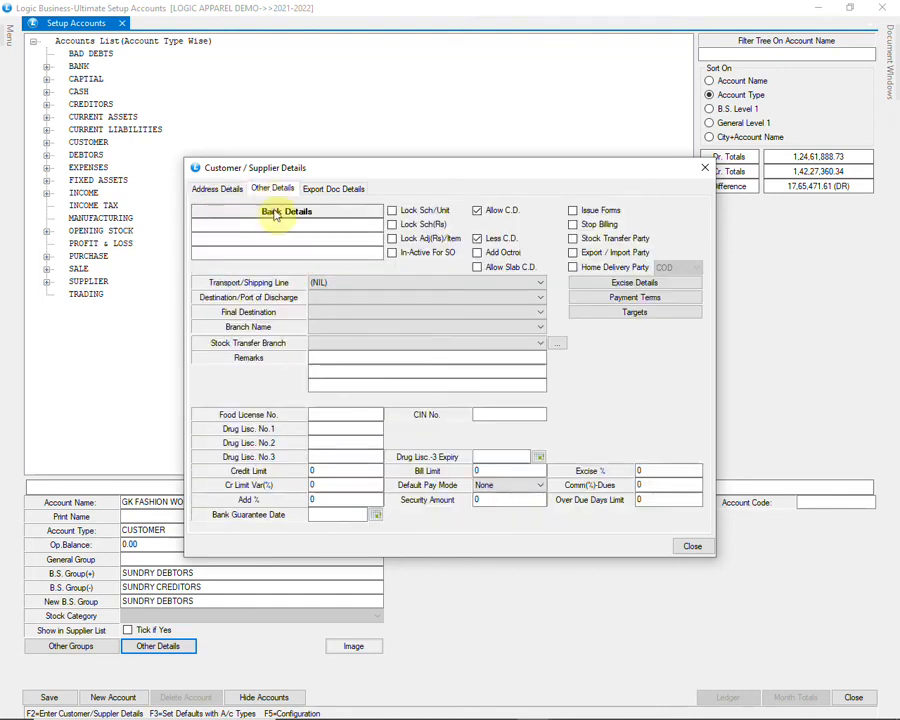
{"action": "left_click", "coordinate": [305, 224]}
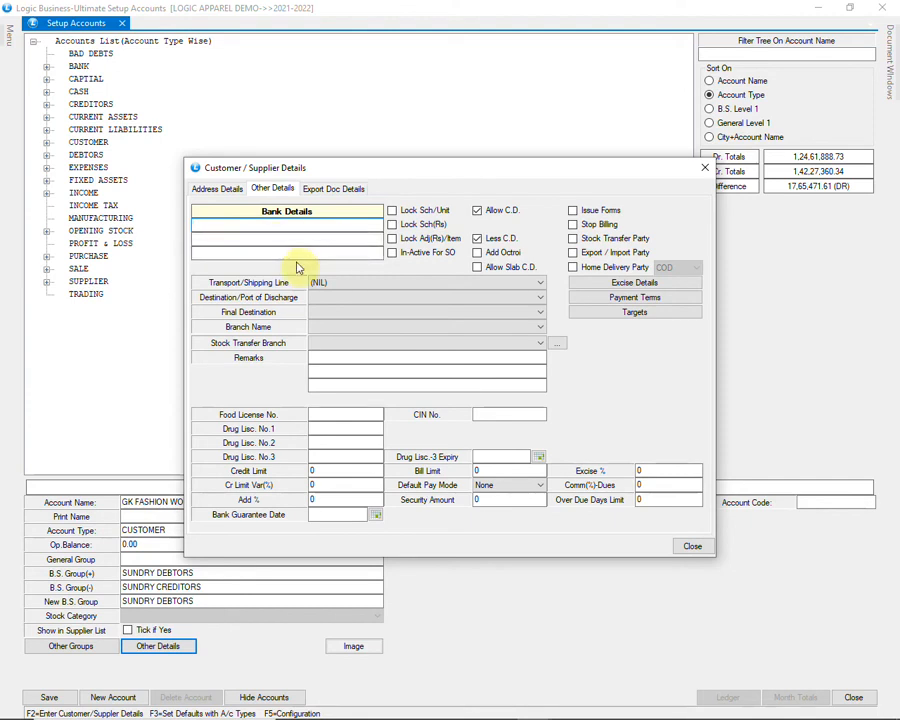
{"action": "left_click", "coordinate": [686, 545]}
Step: Save the GK FASHION WORLD account and start a blank new account
{"action": "left_click", "coordinate": [49, 697]}
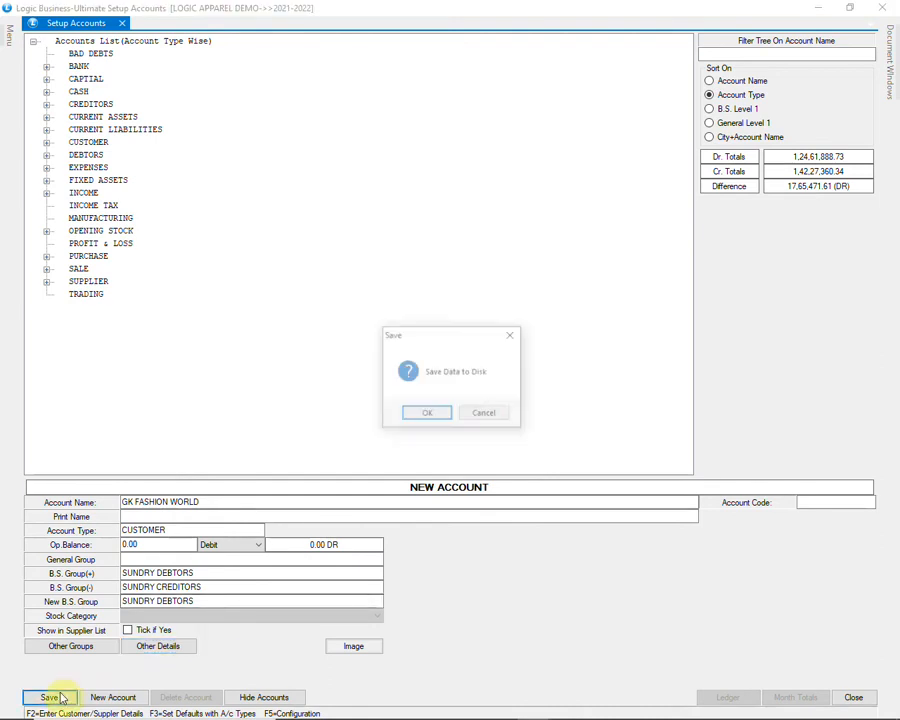
{"action": "left_click", "coordinate": [425, 414]}
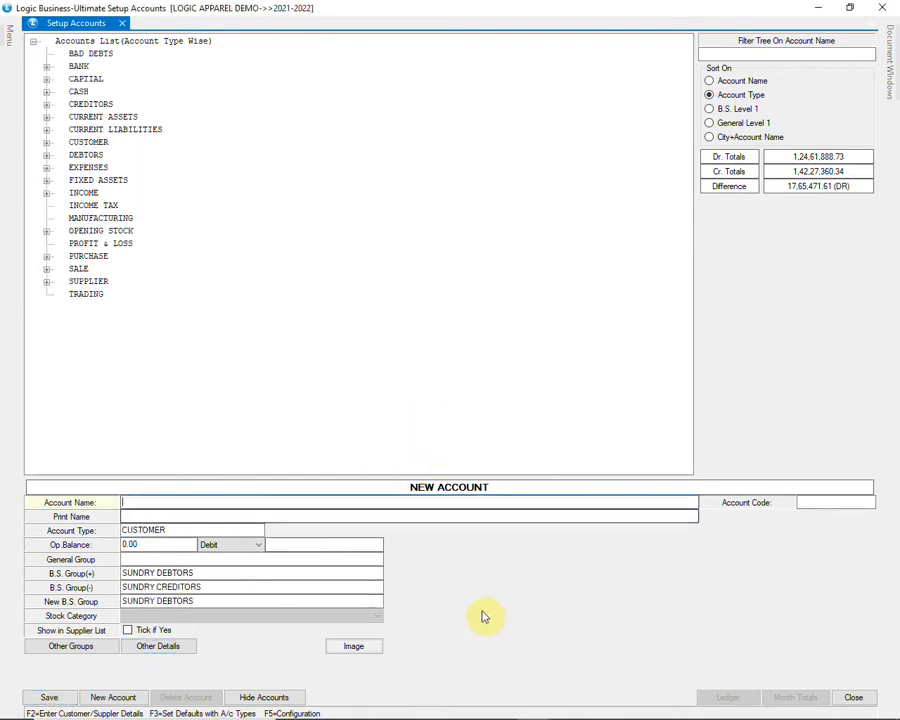
{"action": "left_click", "coordinate": [104, 697]}
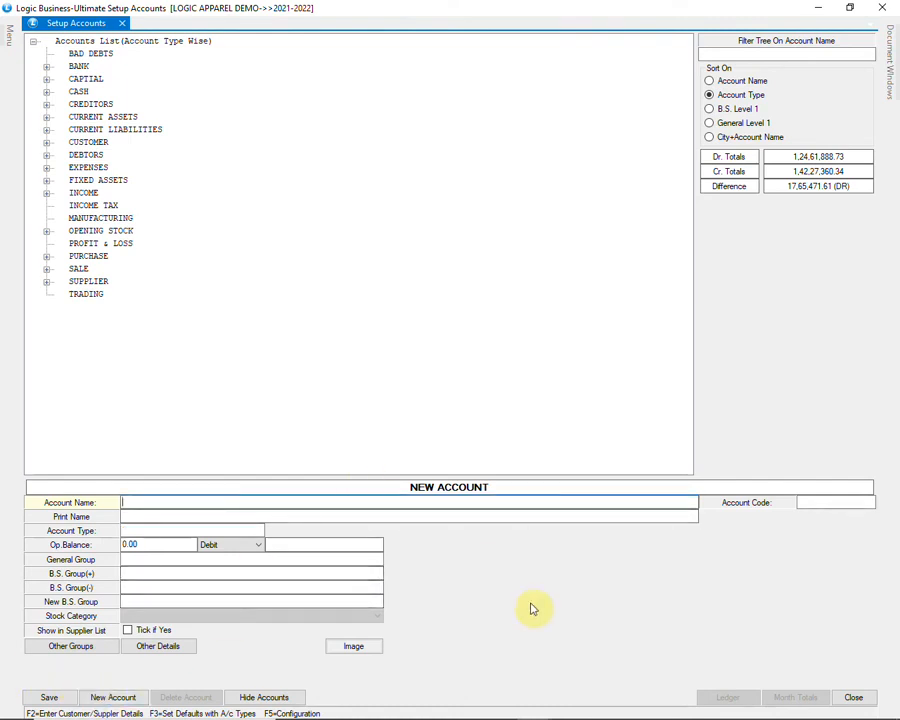
Step: Create AR ENTERPRISES as a SUPPLIER account with a 0.00 opening balance
{"action": "type", "text": "AR ENTERPRISES"}
{"action": "key", "text": "Return"}
{"action": "key", "text": "Return"}
{"action": "type", "text": "S"}
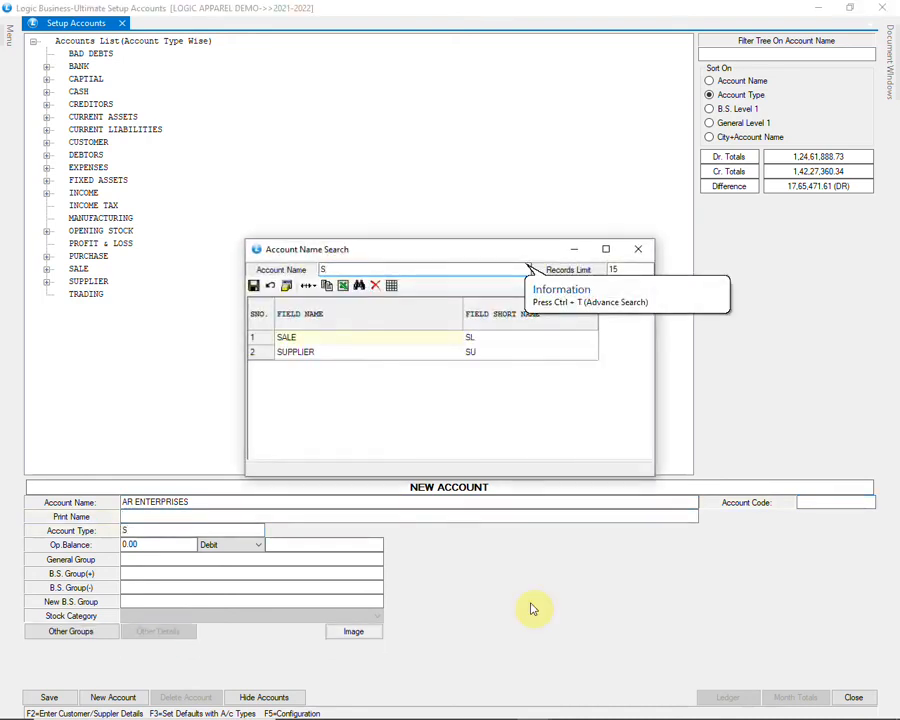
{"action": "key", "text": "Down"}
{"action": "key", "text": "Return"}
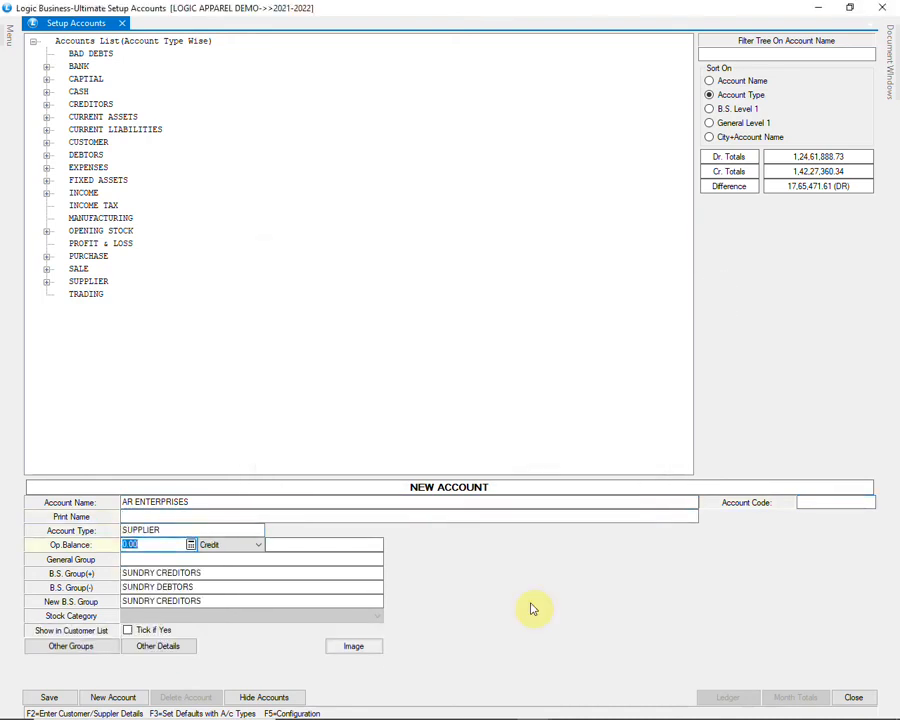
{"action": "key", "text": "Return"}
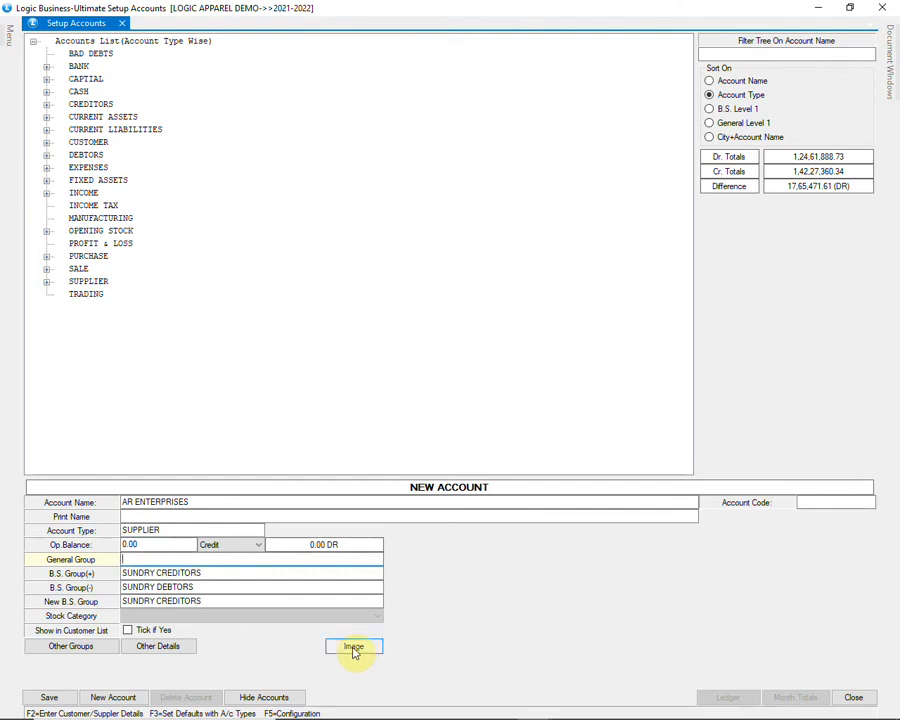
{"action": "left_click", "coordinate": [184, 647]}
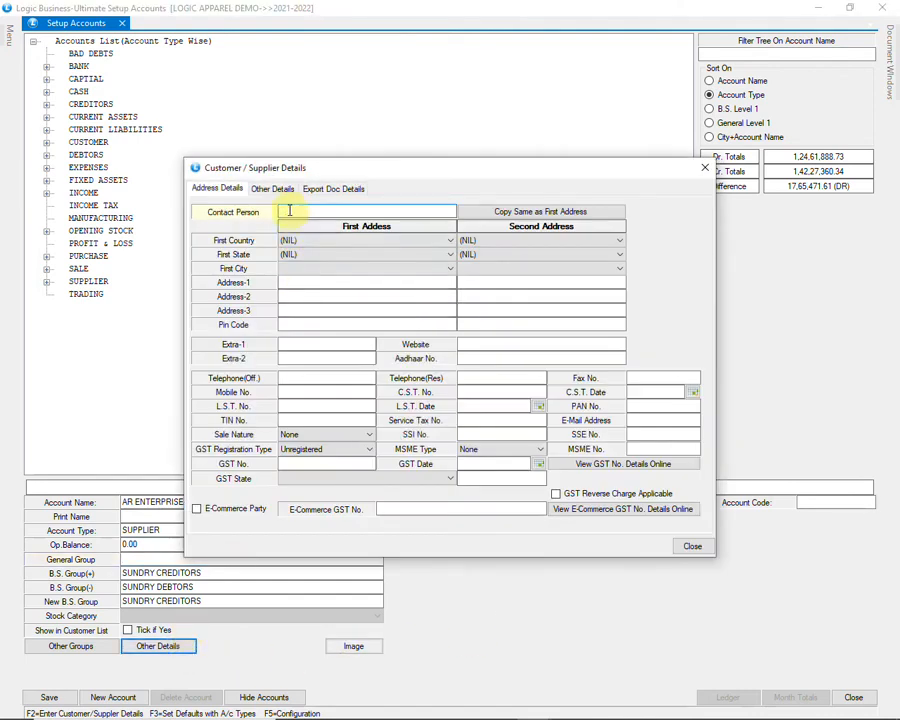
Step: Pass through the address fields and set sale nature B2C with Unregistered GST type
{"action": "left_click", "coordinate": [293, 282]}
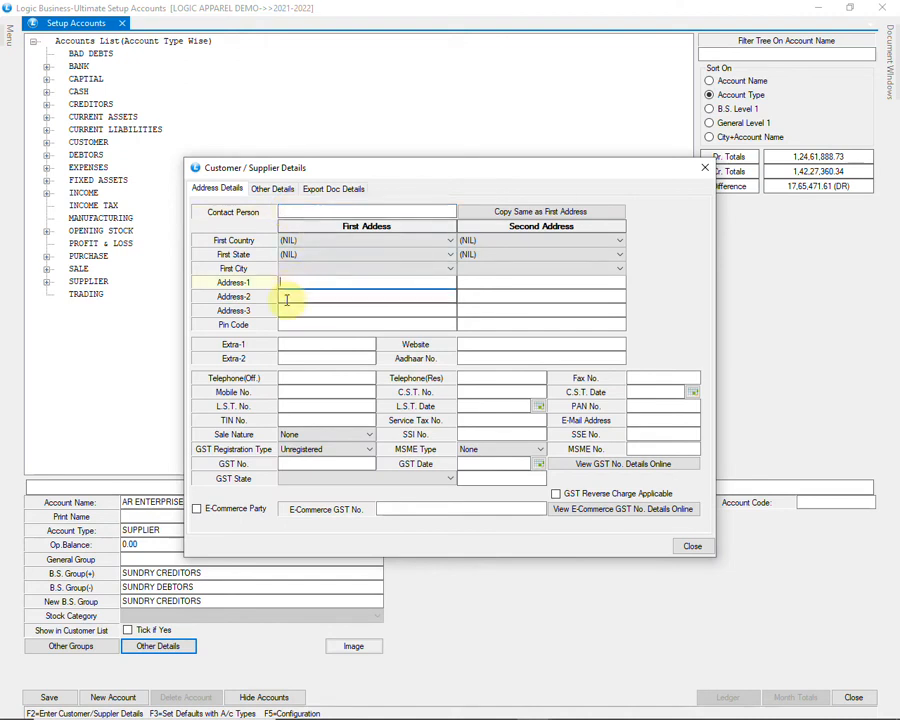
{"action": "left_click", "coordinate": [292, 314]}
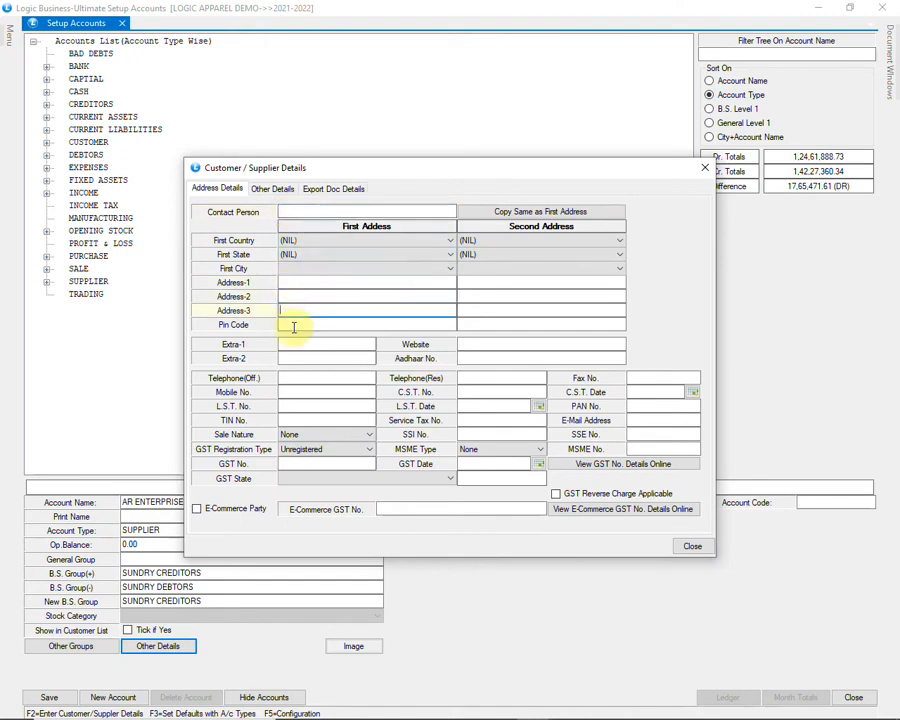
{"action": "left_click", "coordinate": [293, 326]}
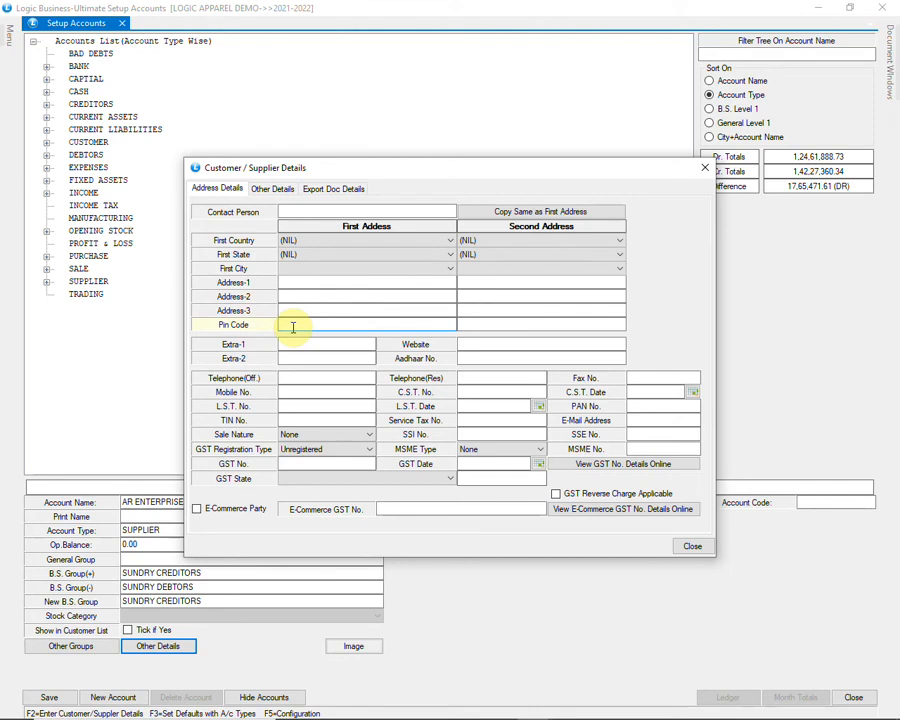
{"action": "left_click", "coordinate": [300, 390]}
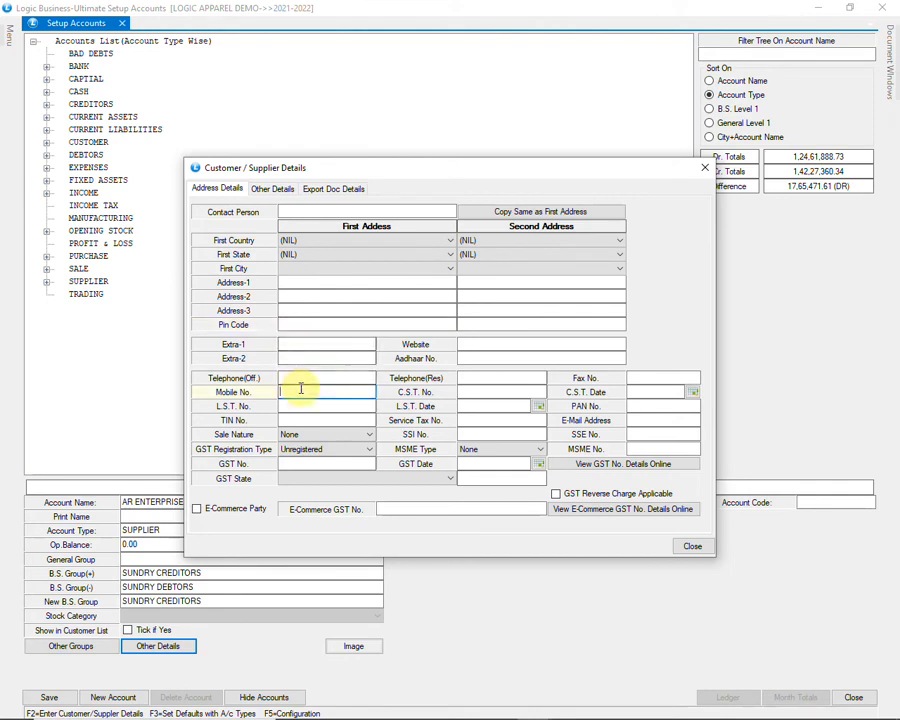
{"action": "left_click", "coordinate": [316, 434]}
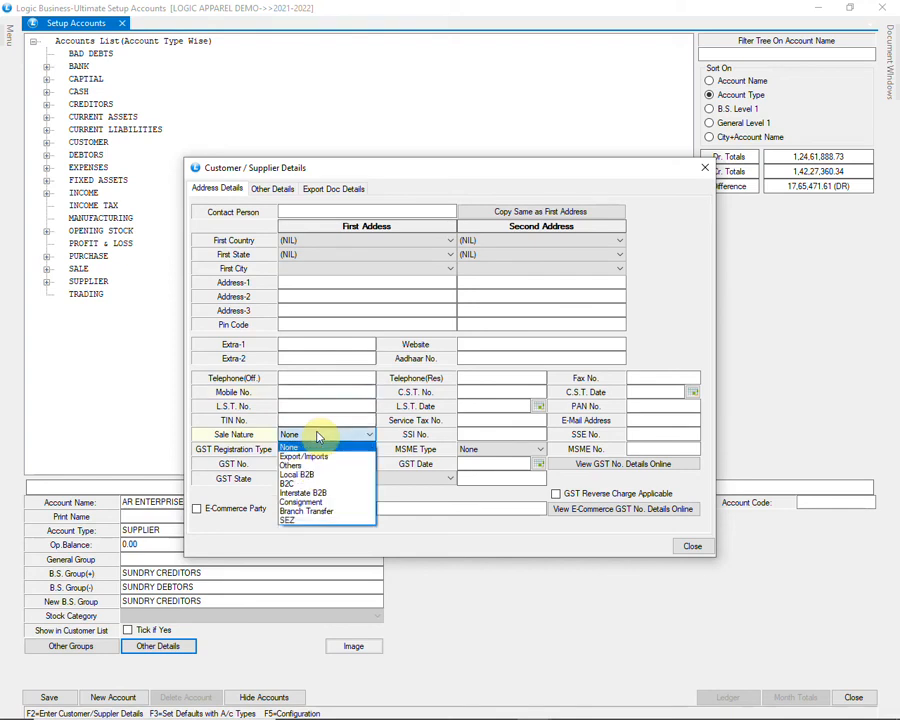
{"action": "left_click", "coordinate": [348, 486]}
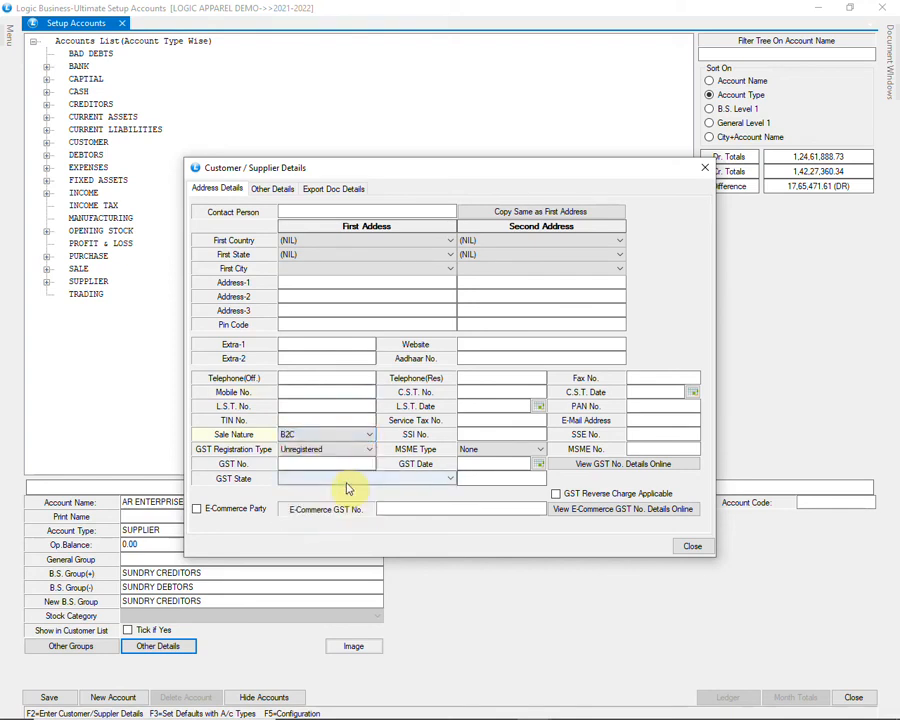
{"action": "left_click", "coordinate": [367, 450]}
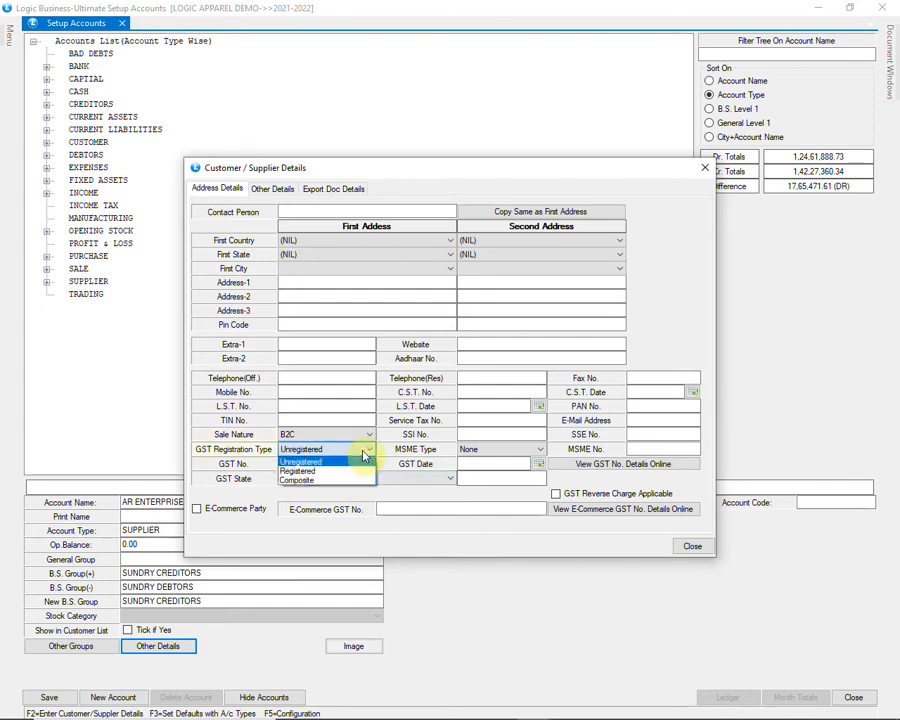
{"action": "left_click", "coordinate": [365, 457]}
Step: Leave the GST number and GST state blank, moving to the e-commerce GST field
{"action": "left_click", "coordinate": [303, 463]}
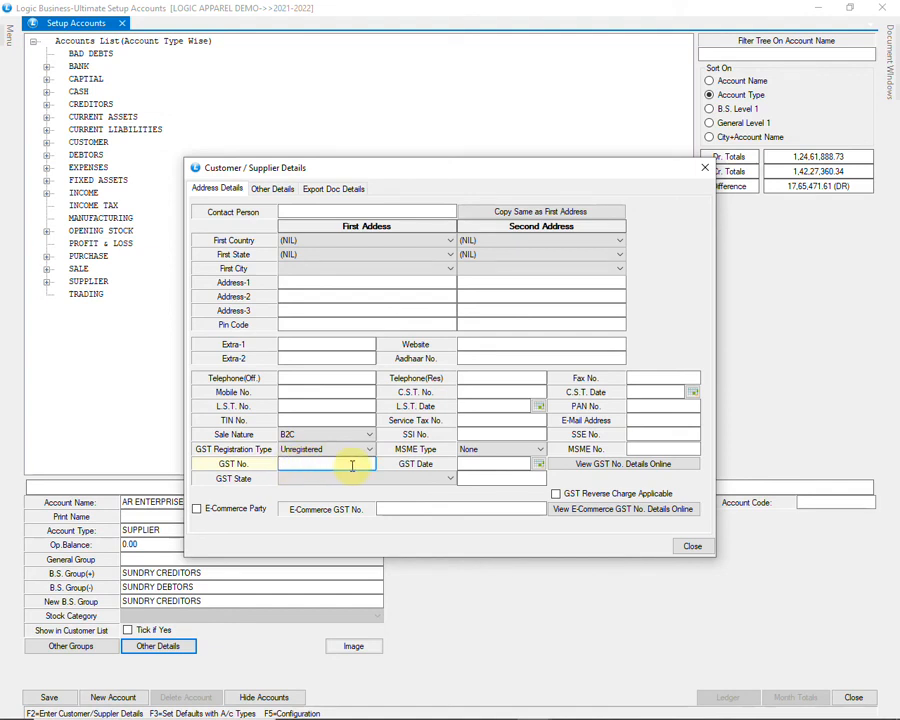
{"action": "left_click", "coordinate": [402, 479]}
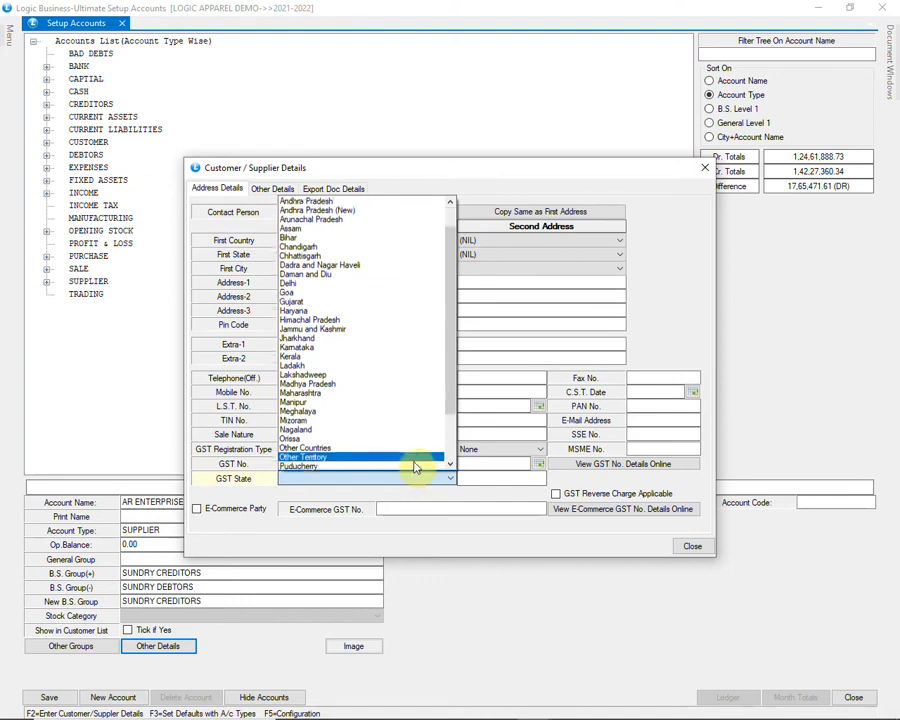
{"action": "scroll", "coordinate": [410, 466], "scroll_direction": "down", "scroll_amount": 4}
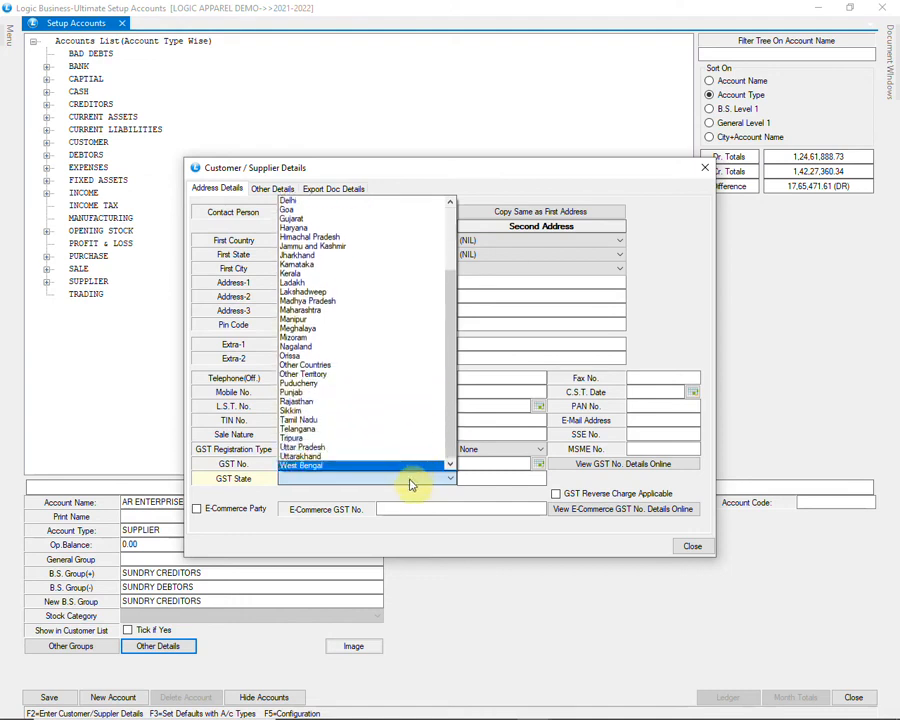
{"action": "left_click", "coordinate": [410, 485]}
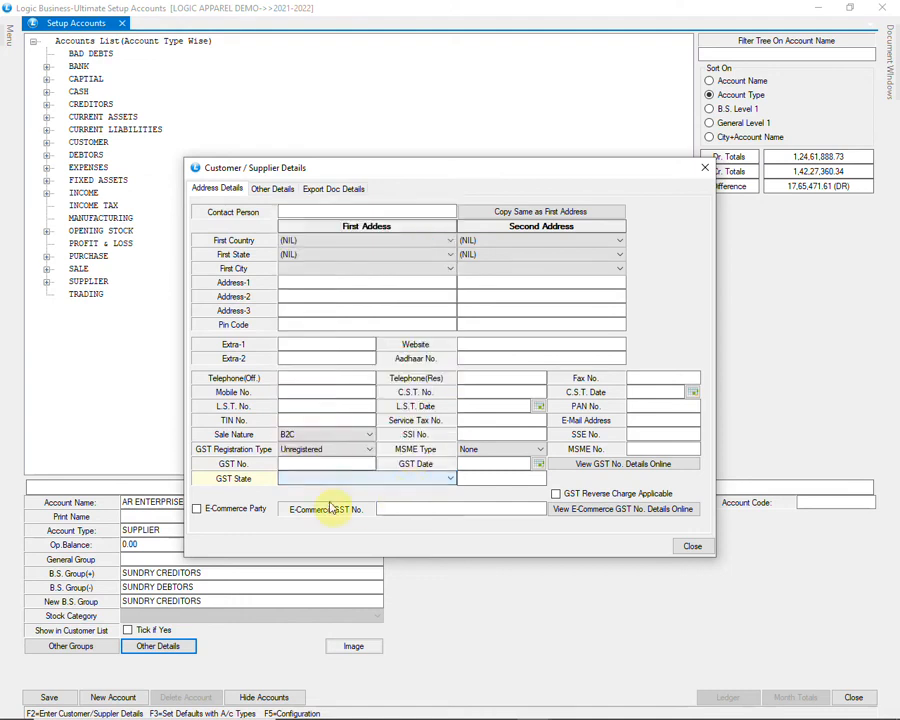
{"action": "left_click", "coordinate": [405, 509]}
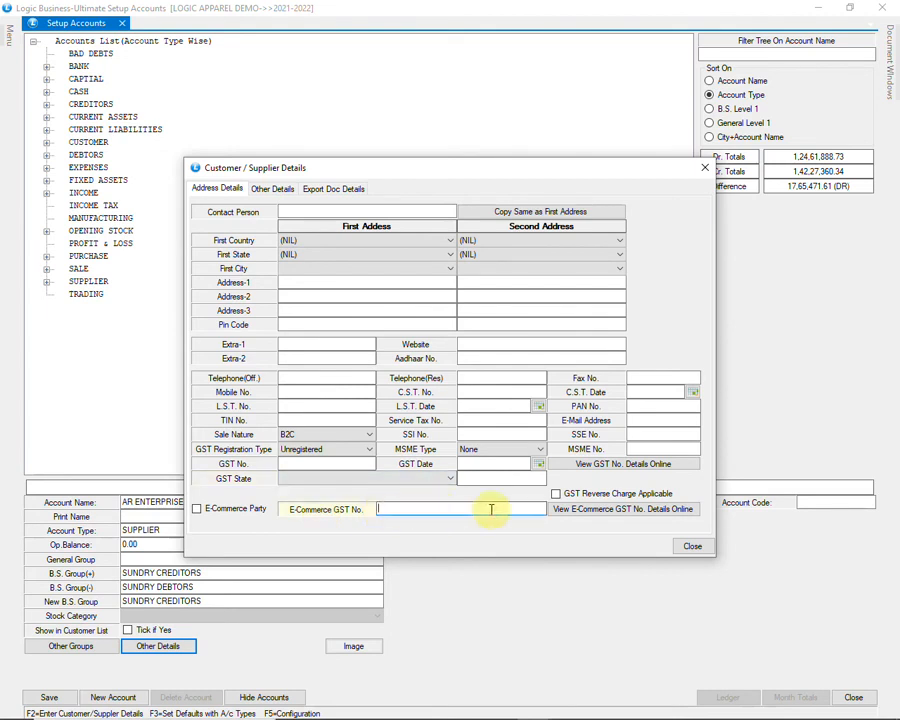
Step: Close AR ENTERPRISES' details, save the supplier account, and exit Setup Accounts
{"action": "left_click", "coordinate": [270, 190]}
{"action": "left_click", "coordinate": [245, 238]}
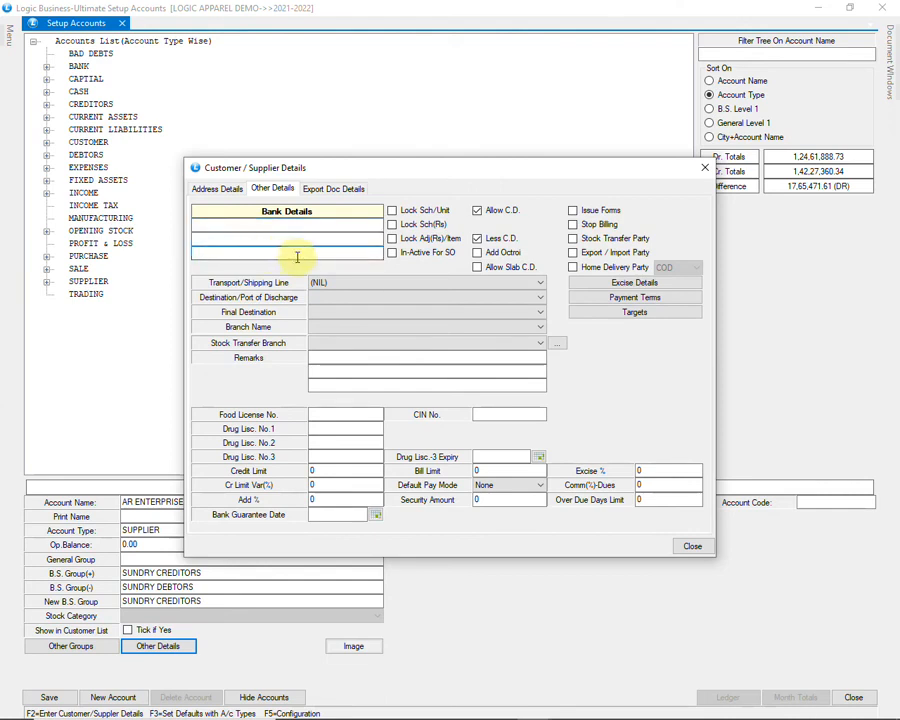
{"action": "left_click", "coordinate": [688, 547]}
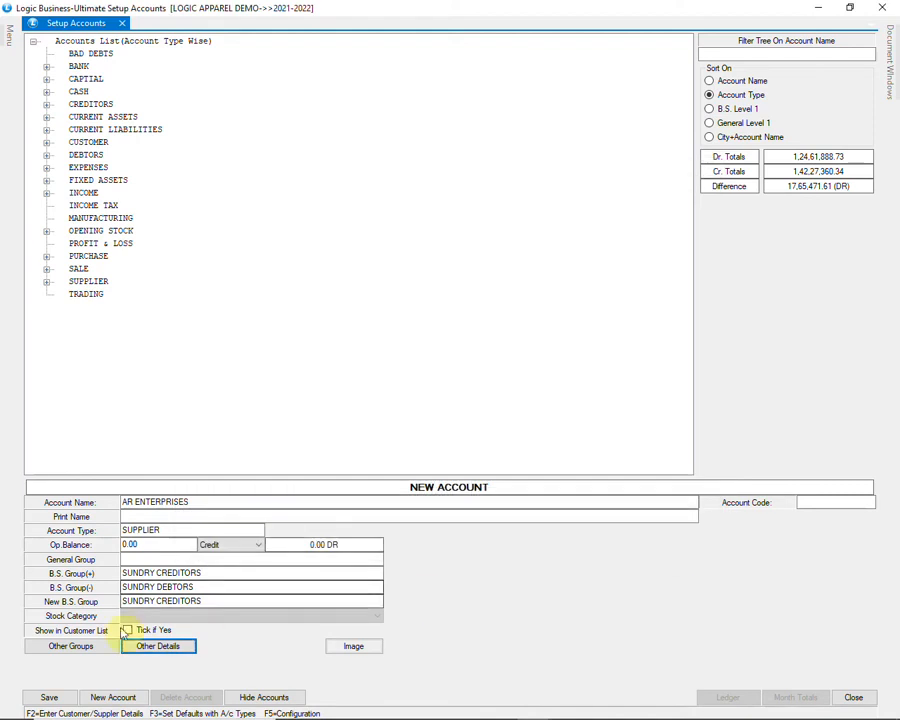
{"action": "left_click", "coordinate": [62, 700]}
{"action": "left_click", "coordinate": [420, 413]}
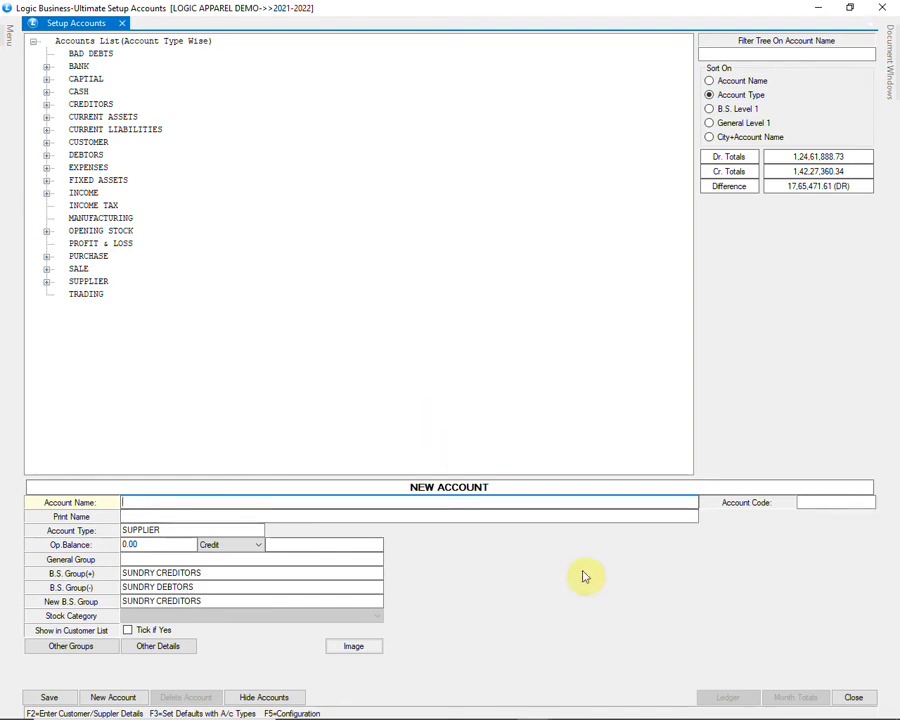
{"action": "left_click", "coordinate": [850, 697]}
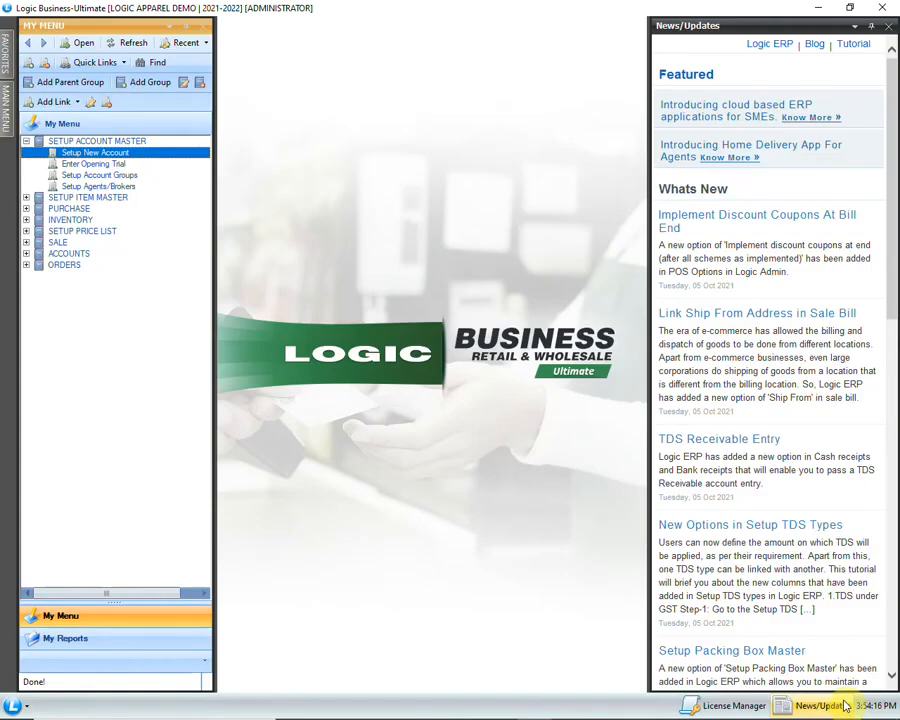
Step: Open Setup Account Groups, expand BEATS > AREA, and refresh its group list
{"action": "left_click", "coordinate": [127, 175]}
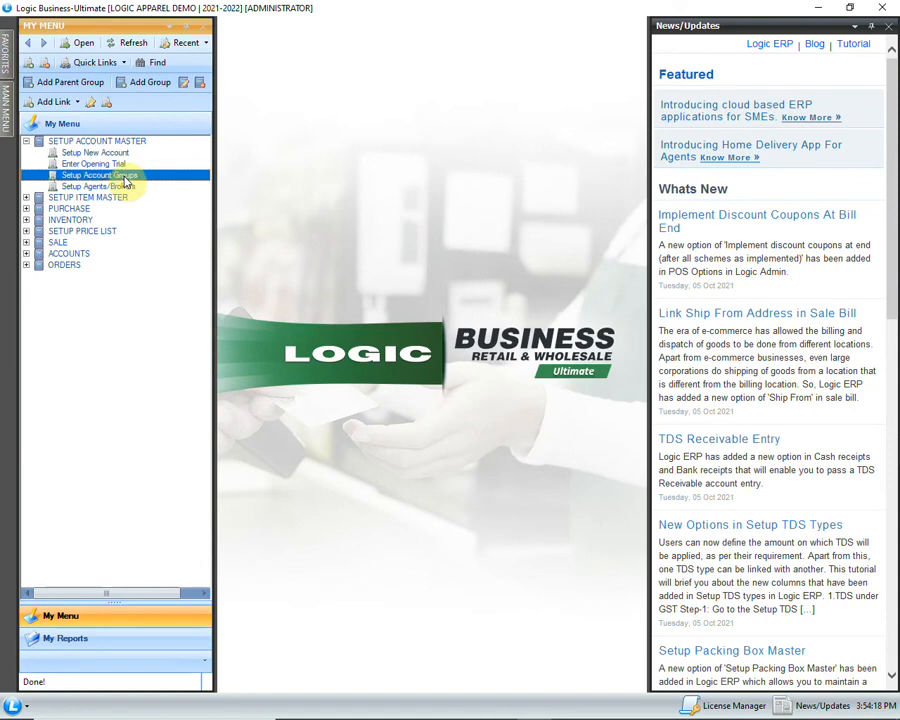
{"action": "double_click", "coordinate": [133, 177]}
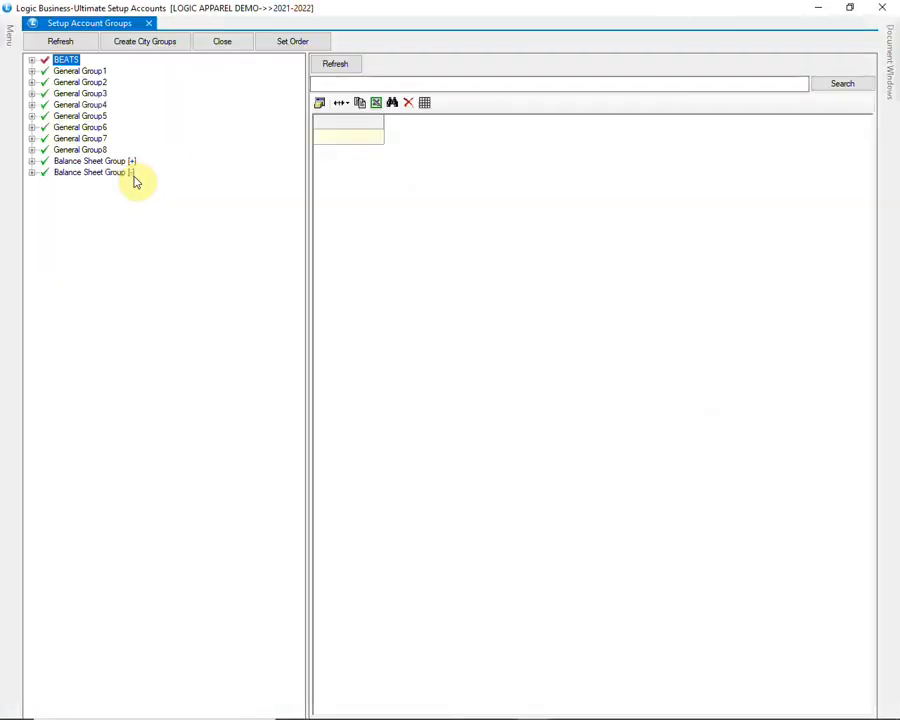
{"action": "left_click", "coordinate": [32, 61]}
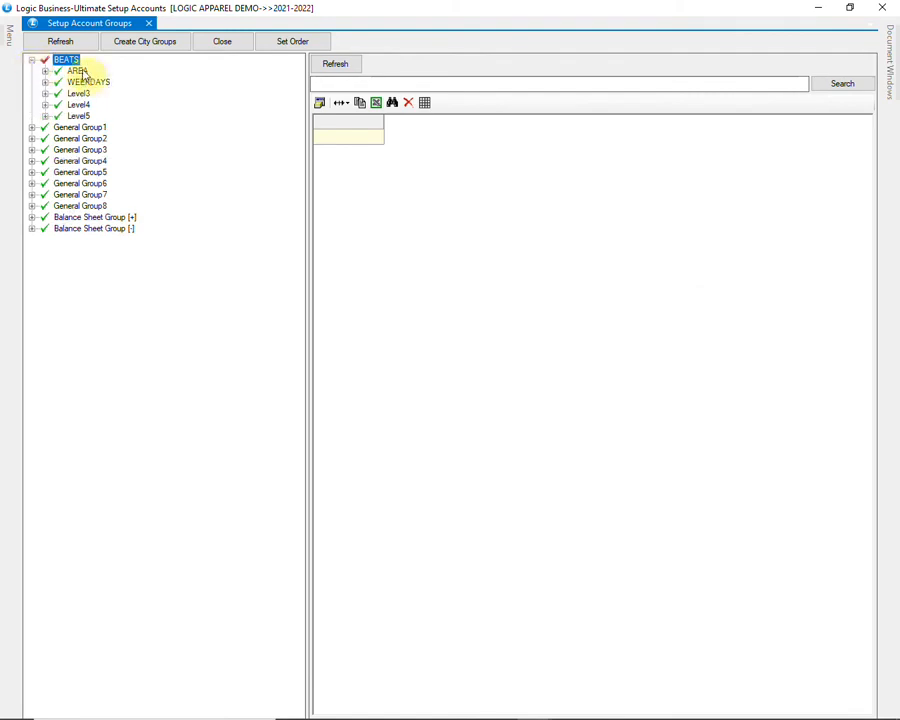
{"action": "key", "text": "Down"}
{"action": "key", "text": "Down"}
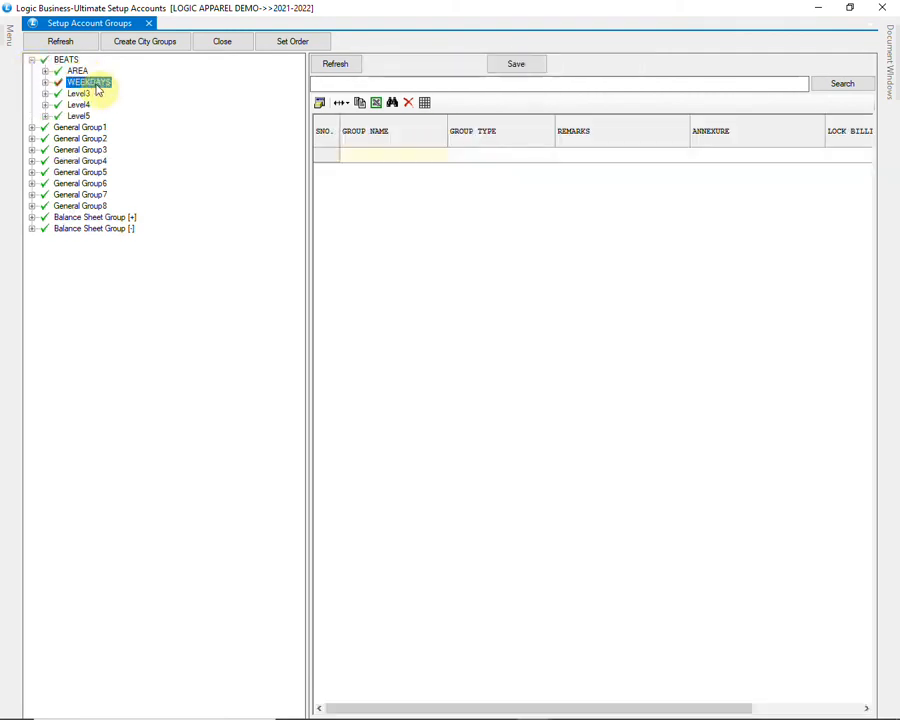
{"action": "left_click", "coordinate": [45, 73]}
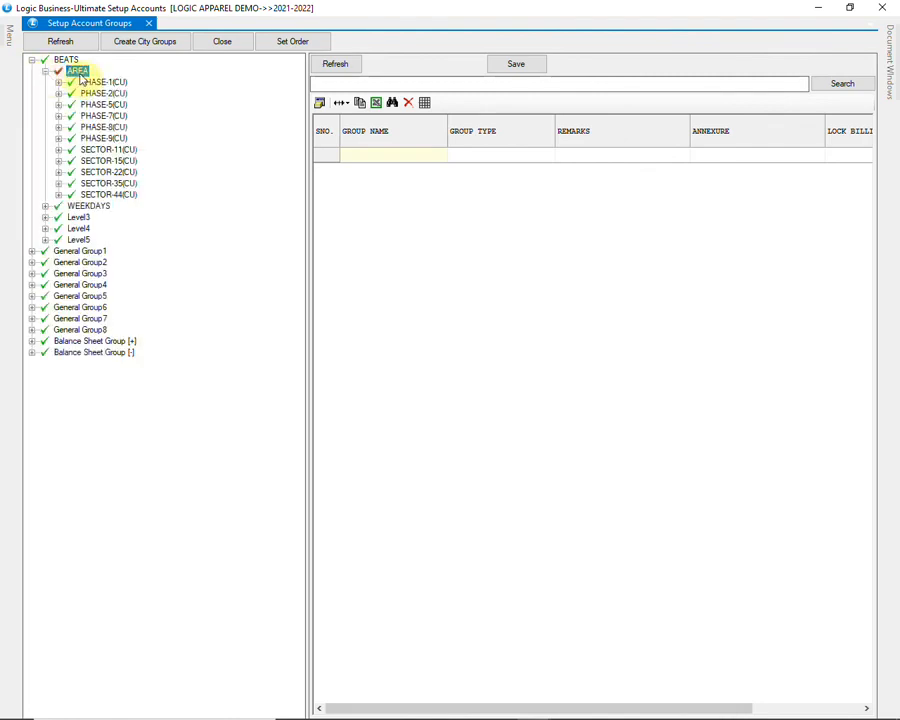
{"action": "left_click", "coordinate": [331, 70]}
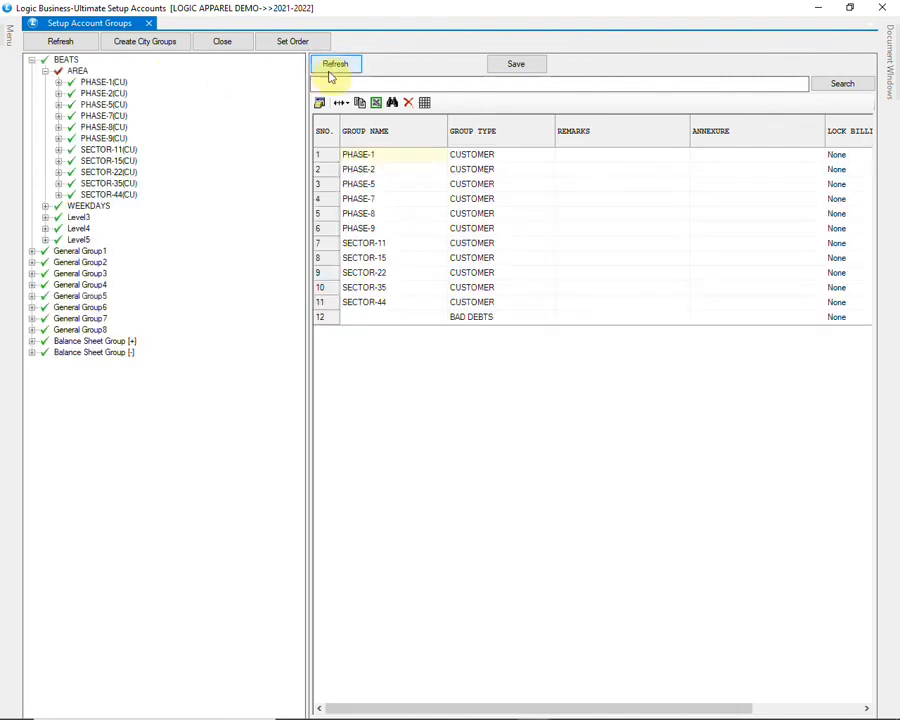
Step: Add group SECTOR-53 of type CUSTOMER in row 12 and save it
{"action": "left_click", "coordinate": [363, 317]}
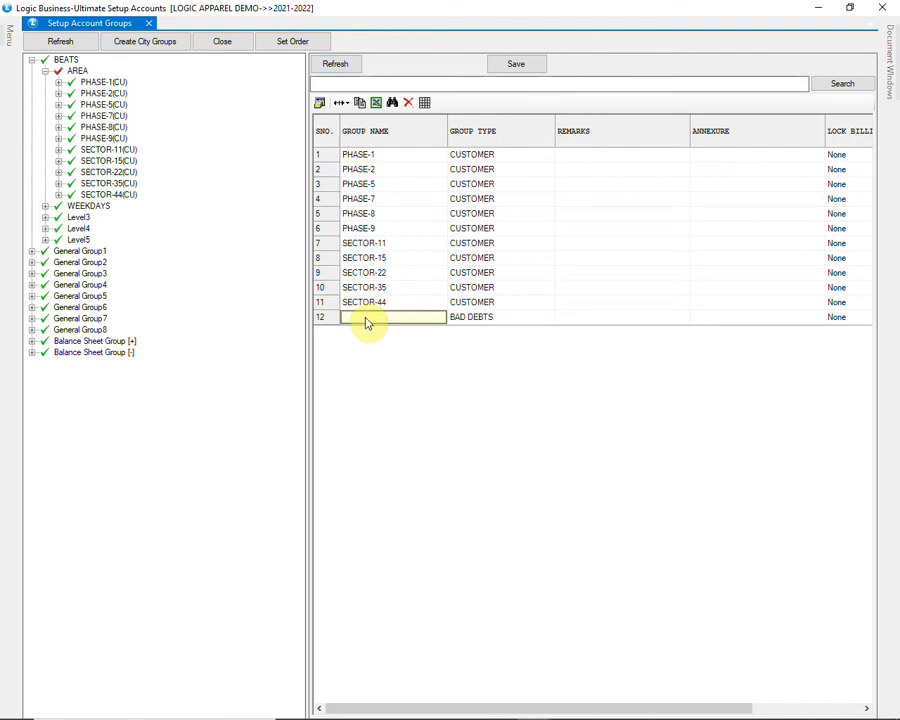
{"action": "type", "text": "SECTOR-53"}
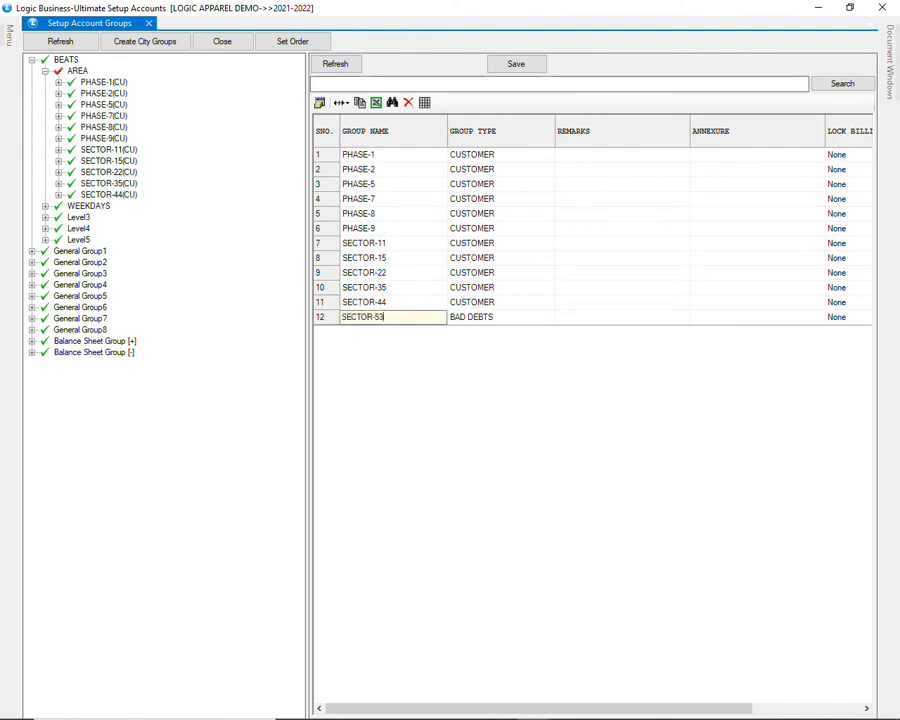
{"action": "key", "text": "Tab"}
{"action": "key", "text": "space"}
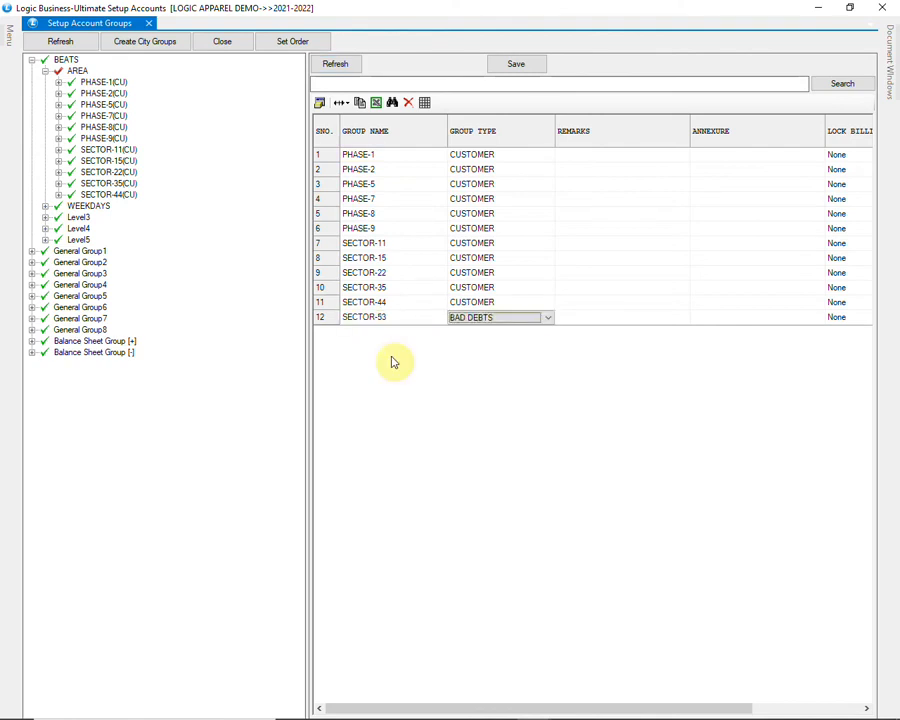
{"action": "key", "text": "Down"}
{"action": "key", "text": "Down"}
{"action": "key", "text": "Down"}
{"action": "key", "text": "Down"}
{"action": "key", "text": "Down"}
{"action": "key", "text": "Down"}
{"action": "key", "text": "Down"}
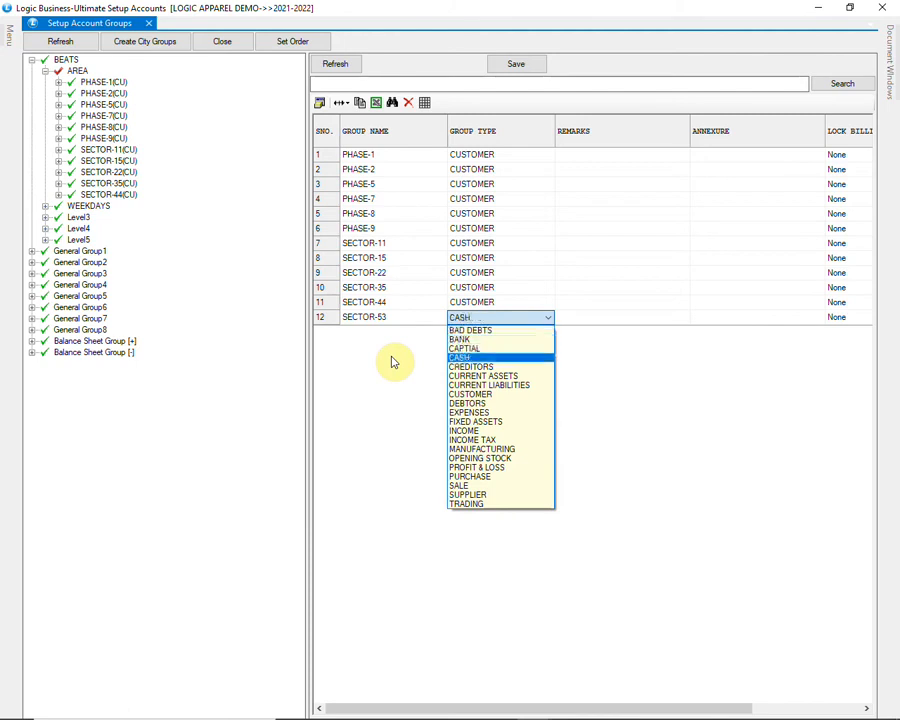
{"action": "key", "text": "Tab"}
{"action": "key", "text": "Tab"}
{"action": "key", "text": "Tab"}
{"action": "key", "text": "Tab"}
{"action": "key", "text": "Tab"}
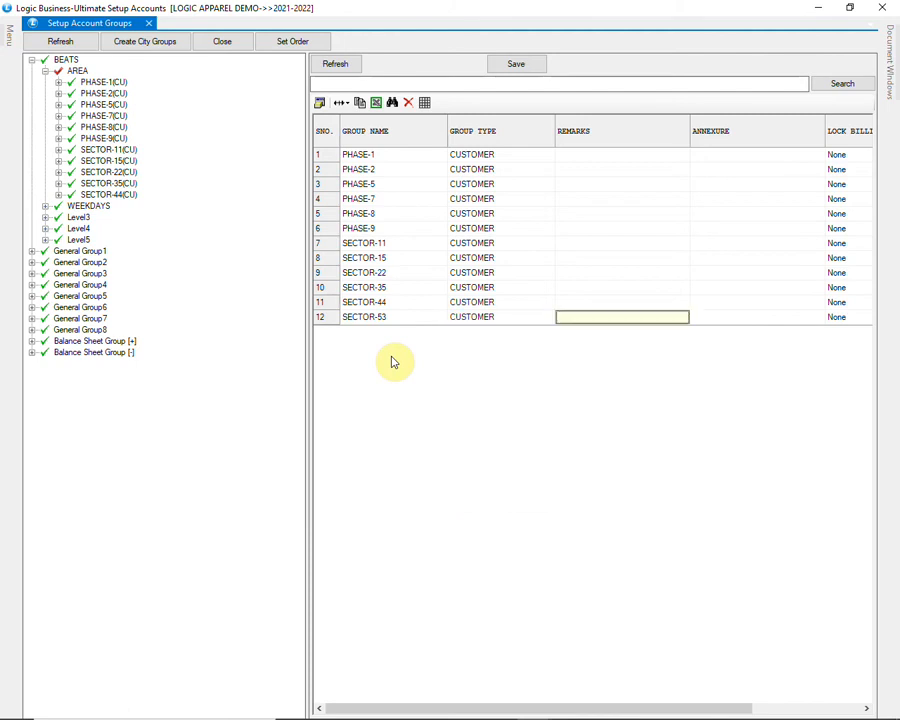
{"action": "key", "text": "Tab"}
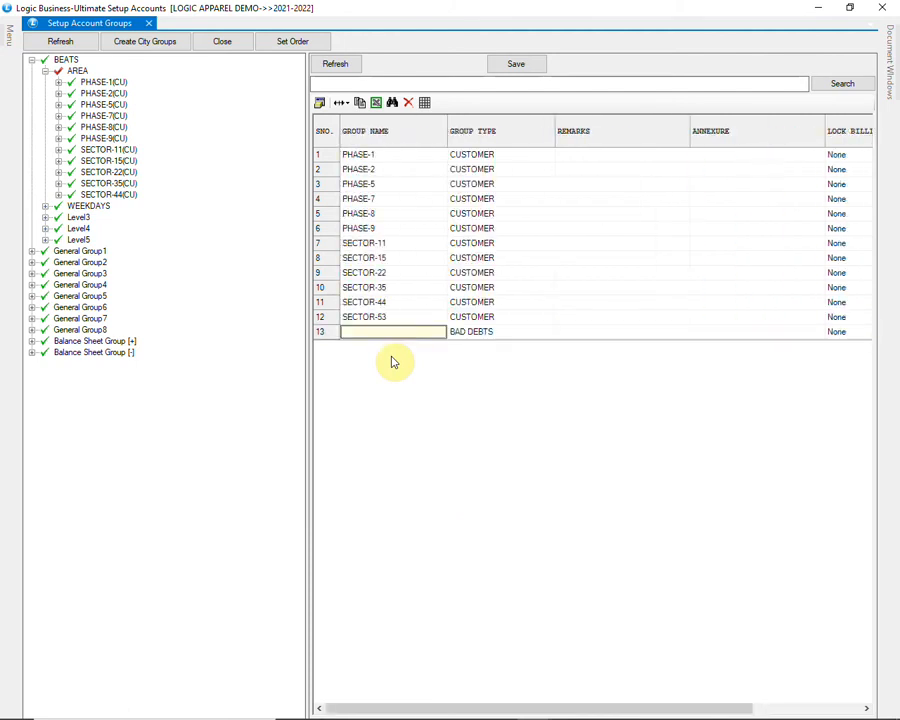
{"action": "left_click", "coordinate": [512, 66]}
{"action": "left_click", "coordinate": [425, 407]}
{"action": "left_click", "coordinate": [478, 414]}
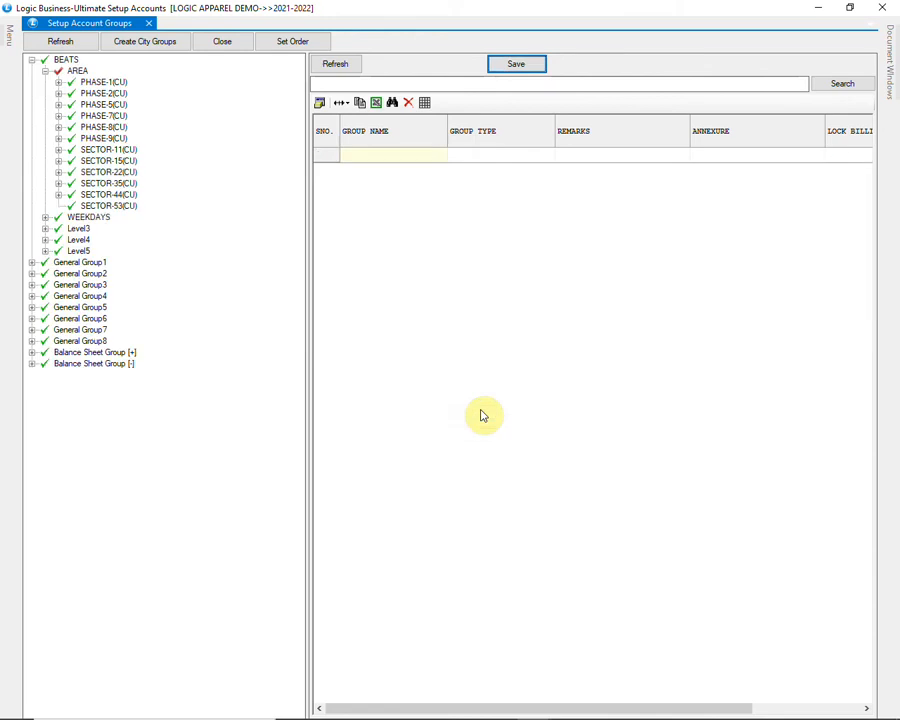
Step: Allocate the customer accounts from JK TEXTILES to KALANJALI GARMENTS to SECTOR-53
{"action": "left_click", "coordinate": [110, 206]}
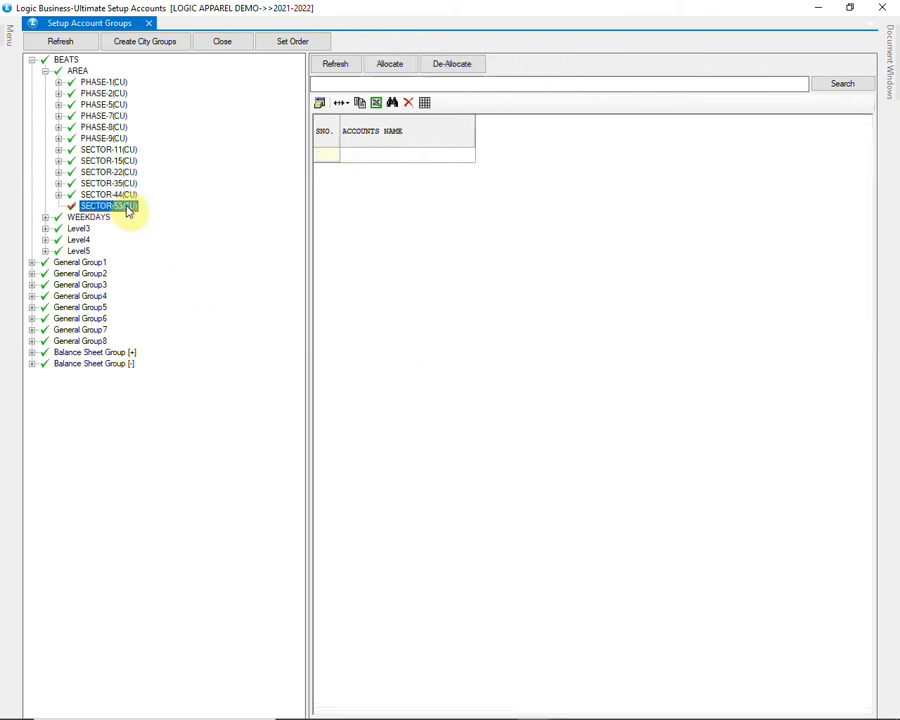
{"action": "right_click", "coordinate": [132, 209]}
{"action": "left_click", "coordinate": [168, 212]}
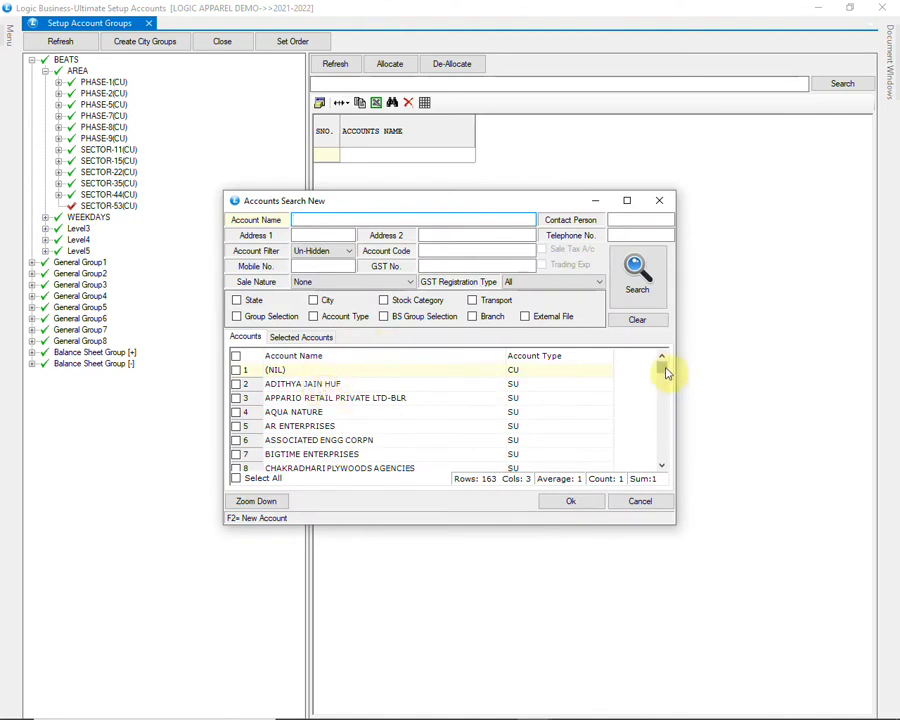
{"action": "scroll", "coordinate": [664, 374], "scroll_direction": "down", "scroll_amount": 10}
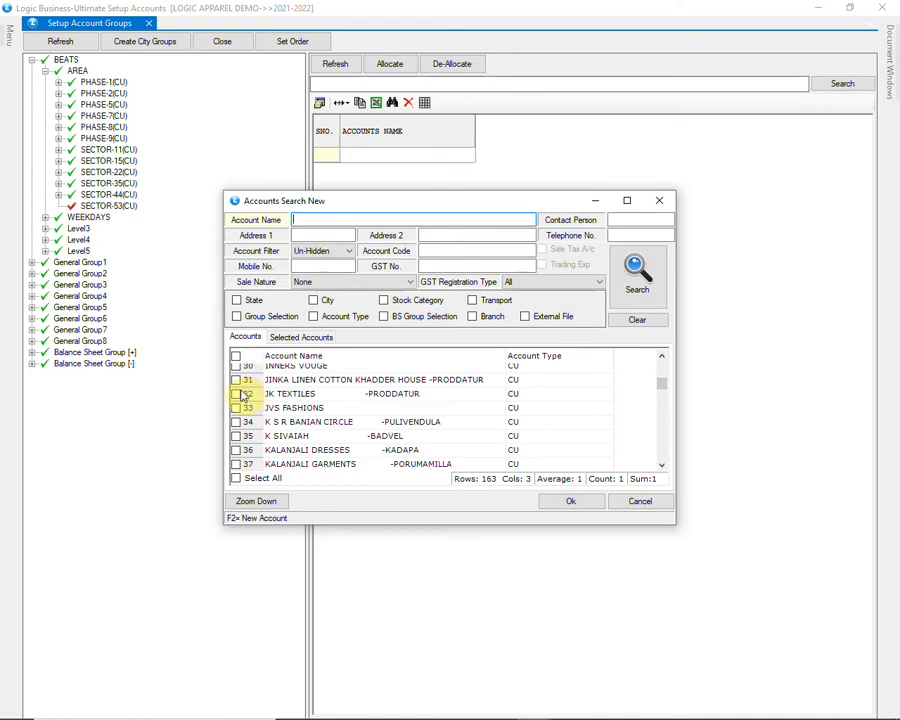
{"action": "left_click", "coordinate": [238, 394]}
{"action": "left_click", "coordinate": [238, 422]}
{"action": "left_click", "coordinate": [238, 436]}
{"action": "left_click", "coordinate": [237, 451]}
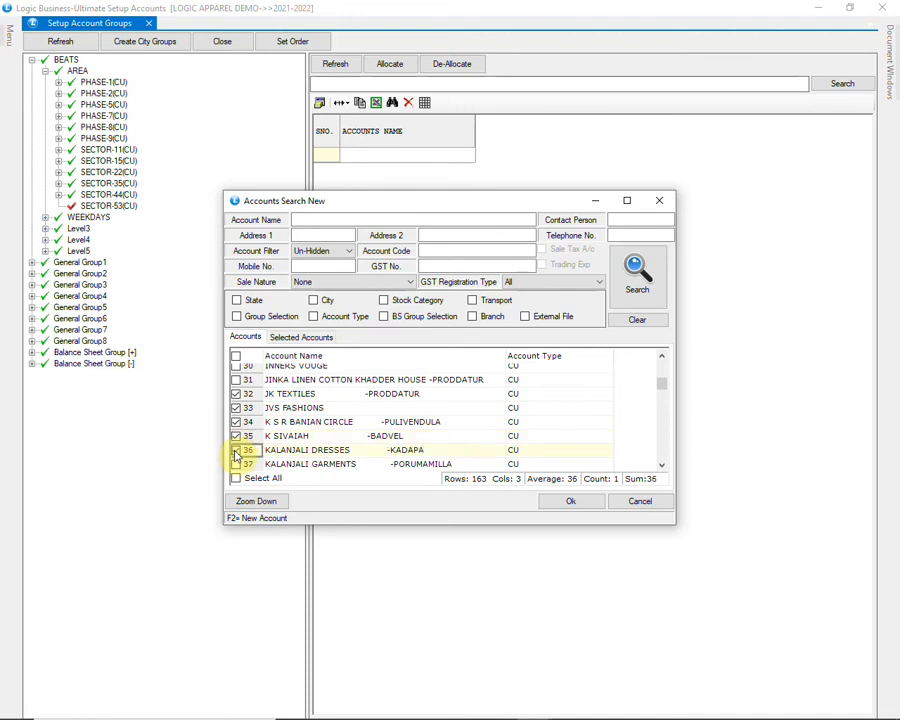
{"action": "left_click", "coordinate": [237, 465]}
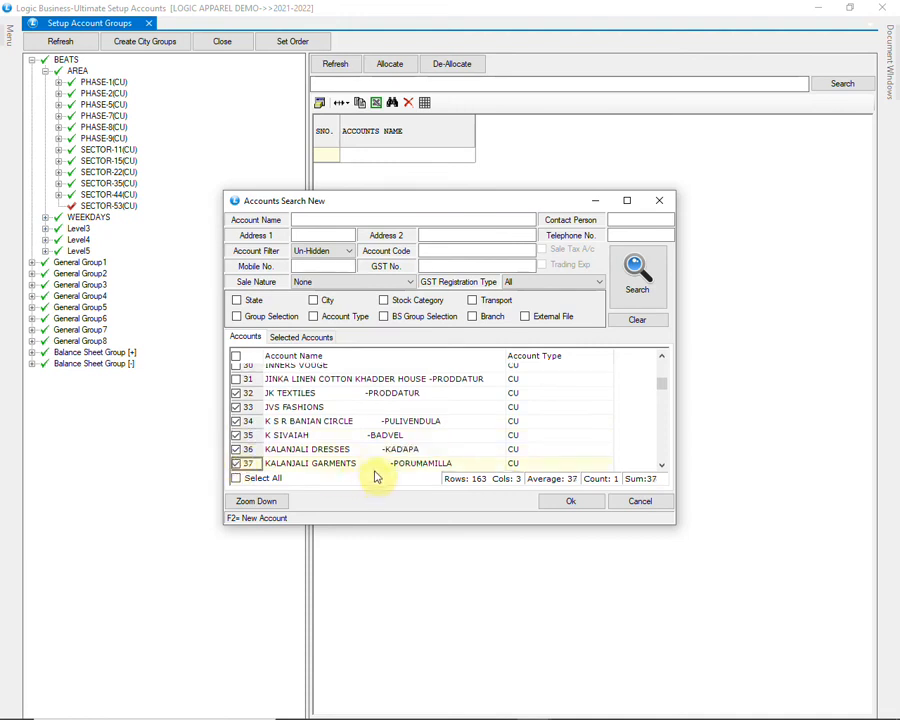
{"action": "left_click", "coordinate": [565, 503]}
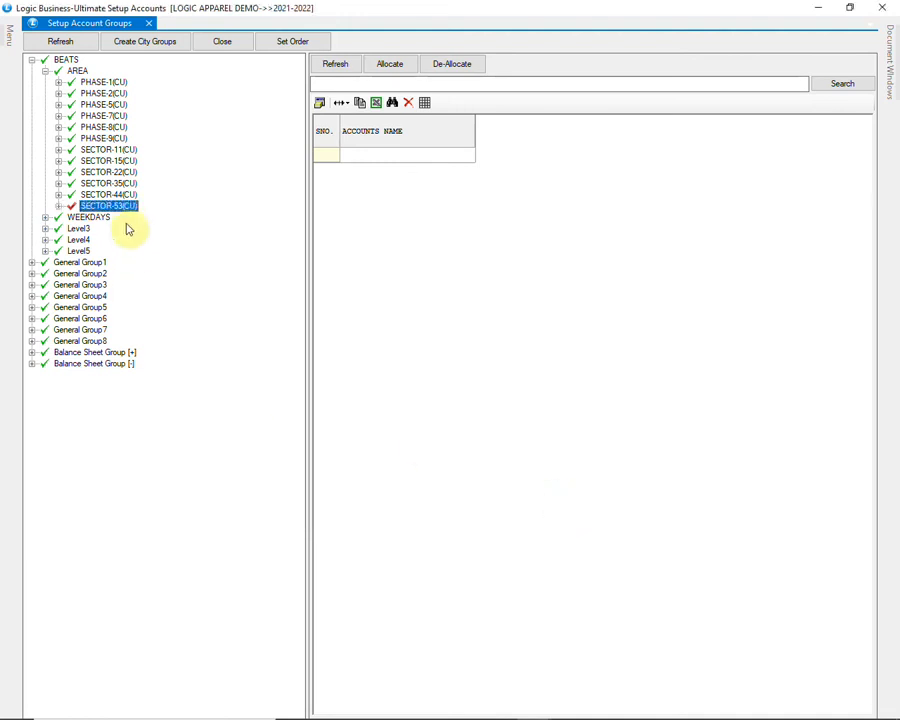
{"action": "left_click", "coordinate": [59, 206]}
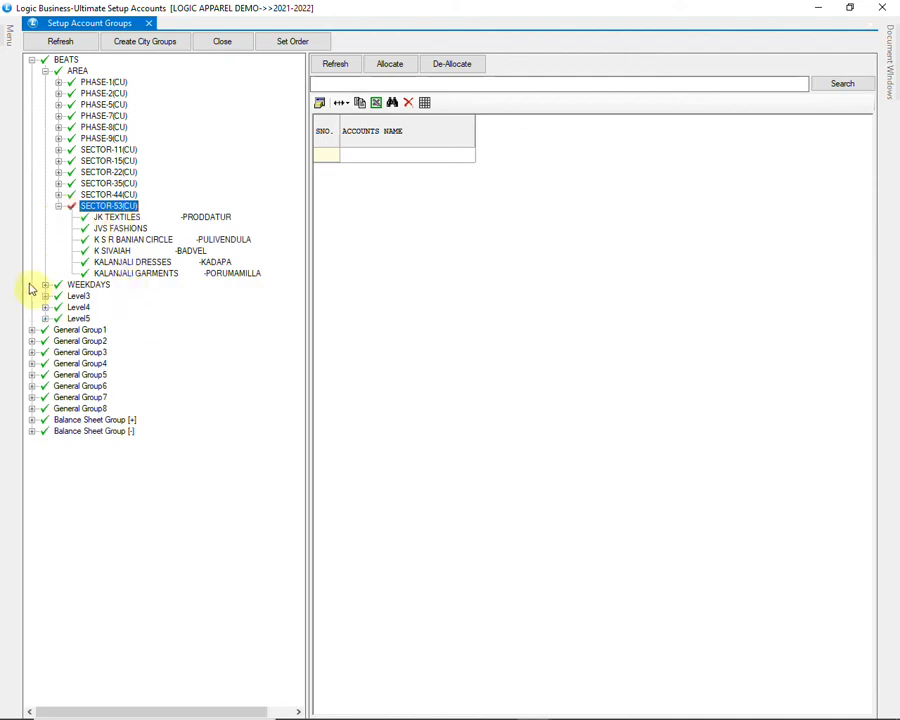
Step: Review the WEEKDAYS groups, checking FRIDAY's and TUESDAY's assigned sectors
{"action": "left_click", "coordinate": [80, 285]}
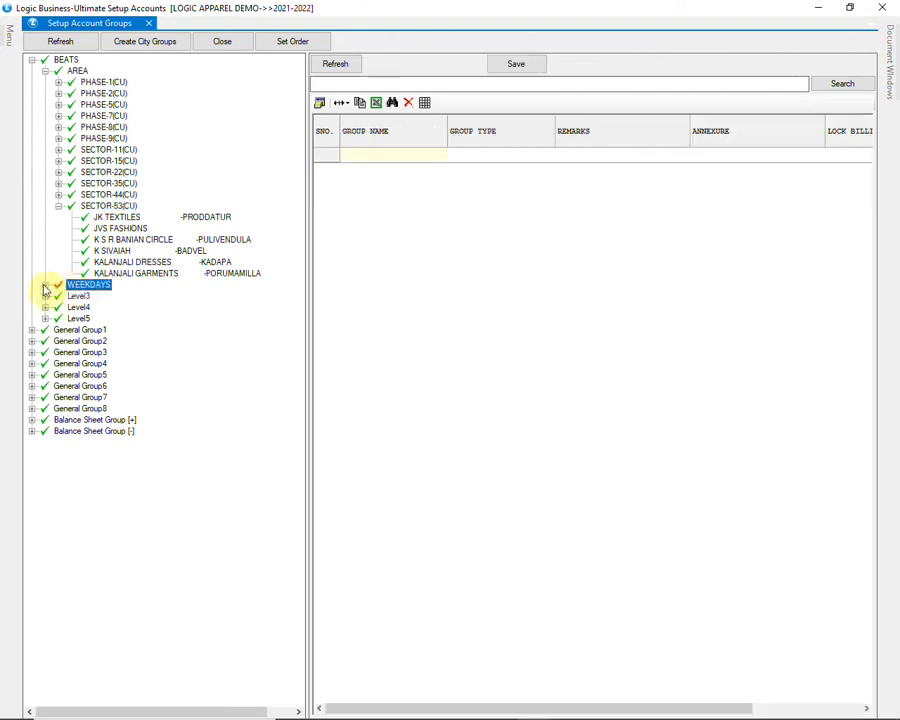
{"action": "left_click", "coordinate": [45, 285]}
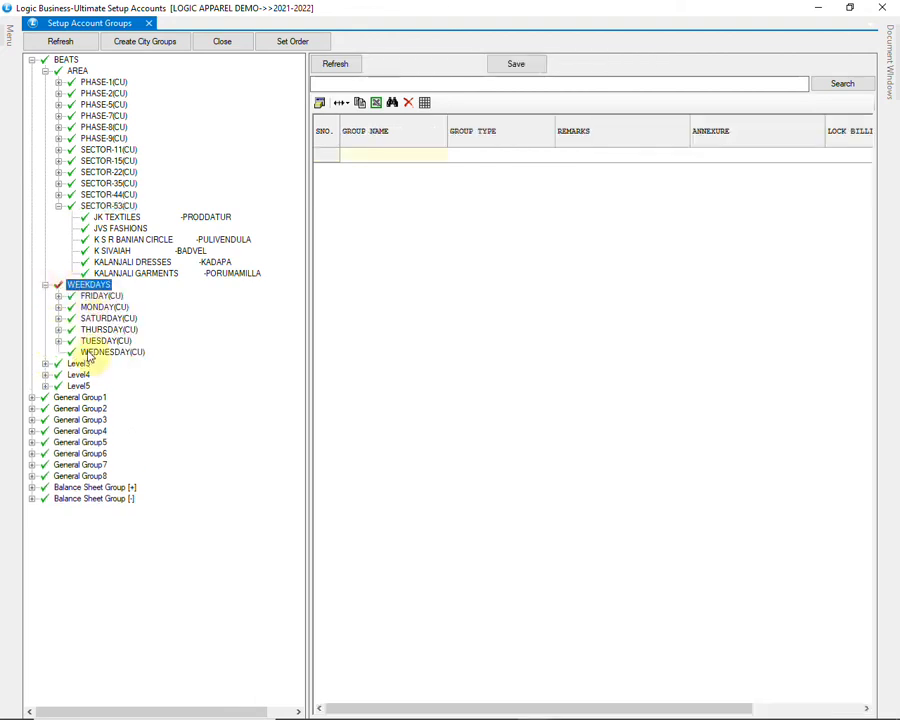
{"action": "left_click", "coordinate": [100, 296]}
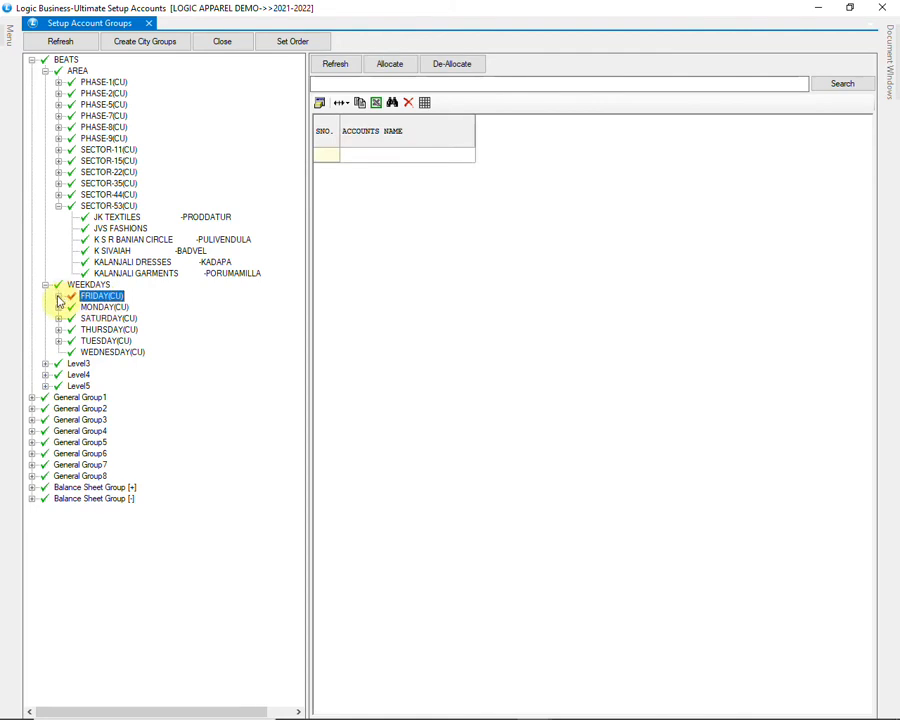
{"action": "left_click", "coordinate": [58, 296]}
{"action": "left_click", "coordinate": [117, 307]}
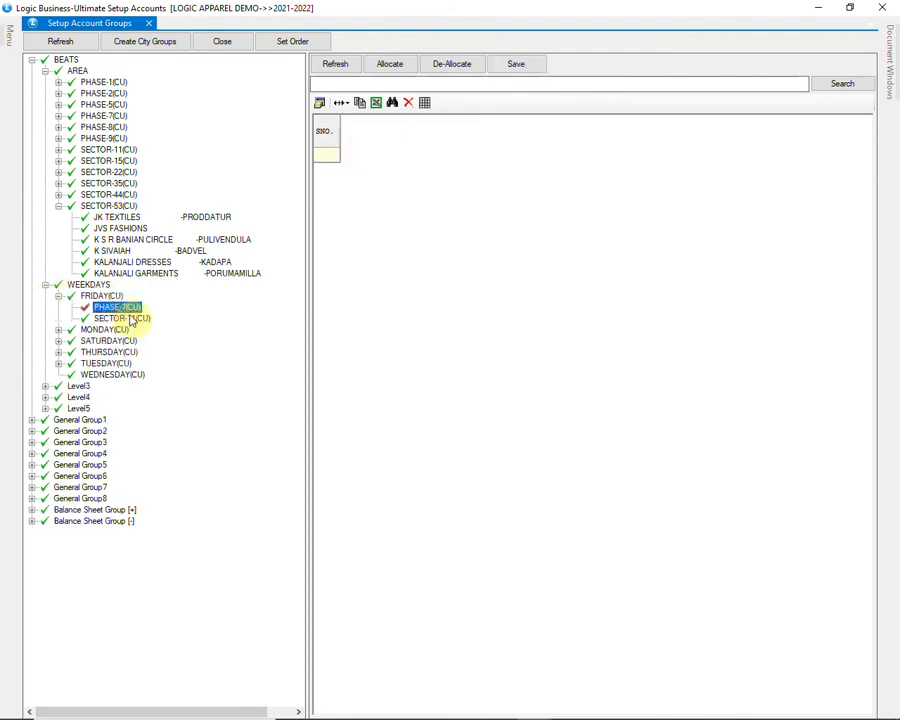
{"action": "left_click", "coordinate": [131, 317]}
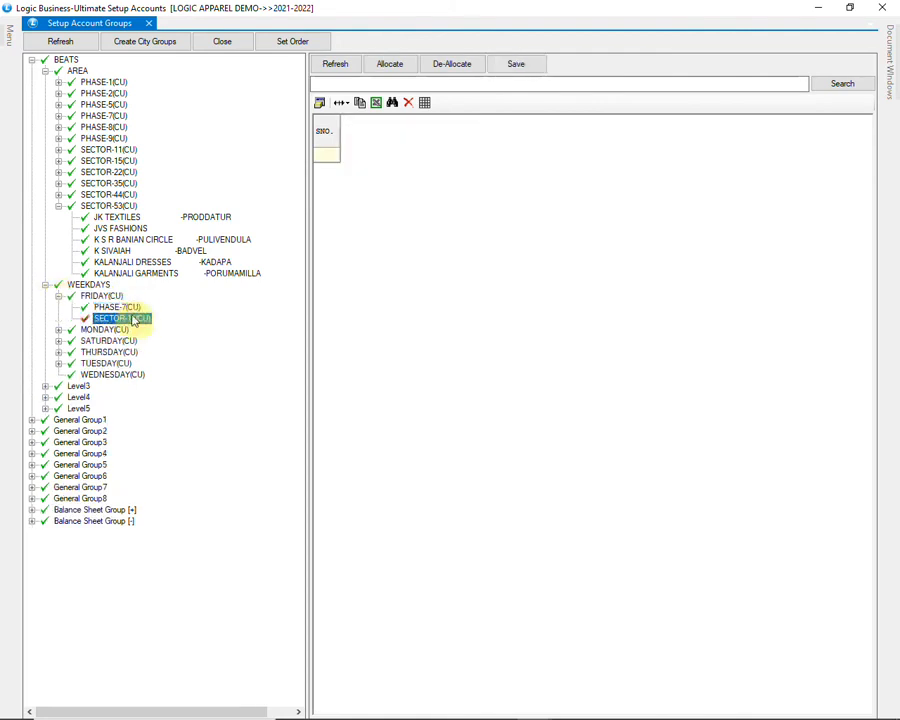
{"action": "left_click", "coordinate": [112, 364]}
{"action": "left_click", "coordinate": [58, 364]}
{"action": "left_click", "coordinate": [120, 374]}
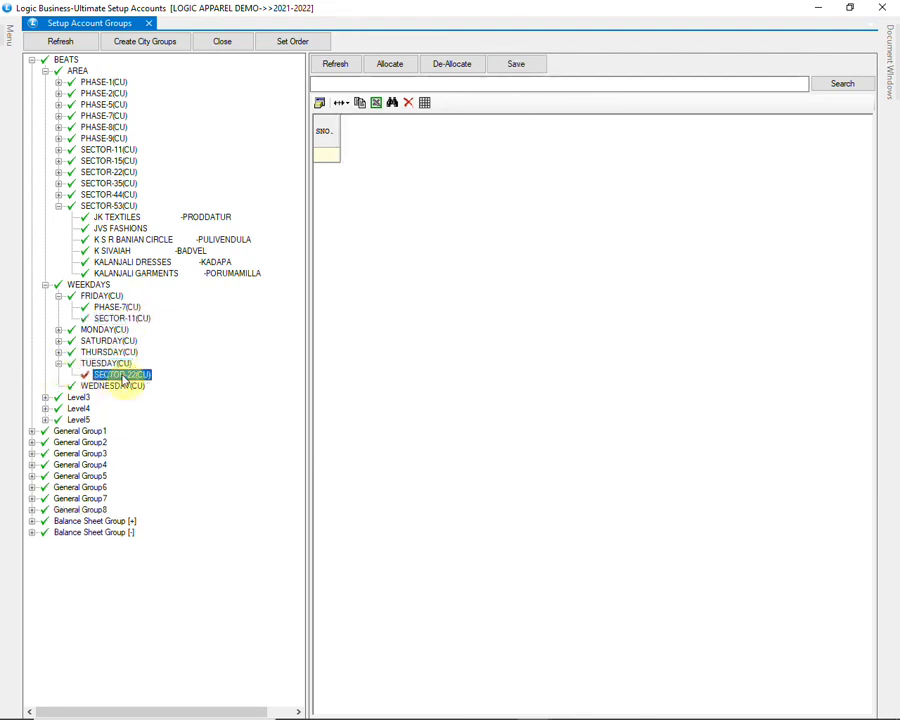
Step: Allocate PHASE-5, SECTOR-35 and SECTOR-53 to WEDNESDAY, then close account groups setup
{"action": "left_click", "coordinate": [106, 387]}
{"action": "right_click", "coordinate": [136, 389]}
{"action": "left_click", "coordinate": [157, 396]}
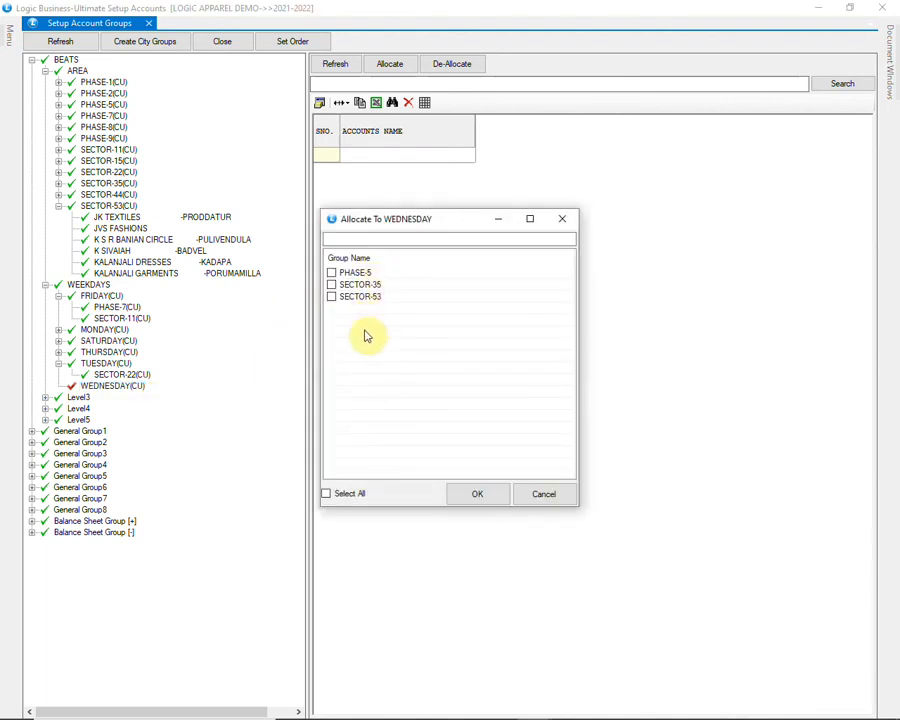
{"action": "left_click", "coordinate": [338, 287]}
{"action": "left_click", "coordinate": [331, 272]}
{"action": "left_click", "coordinate": [331, 296]}
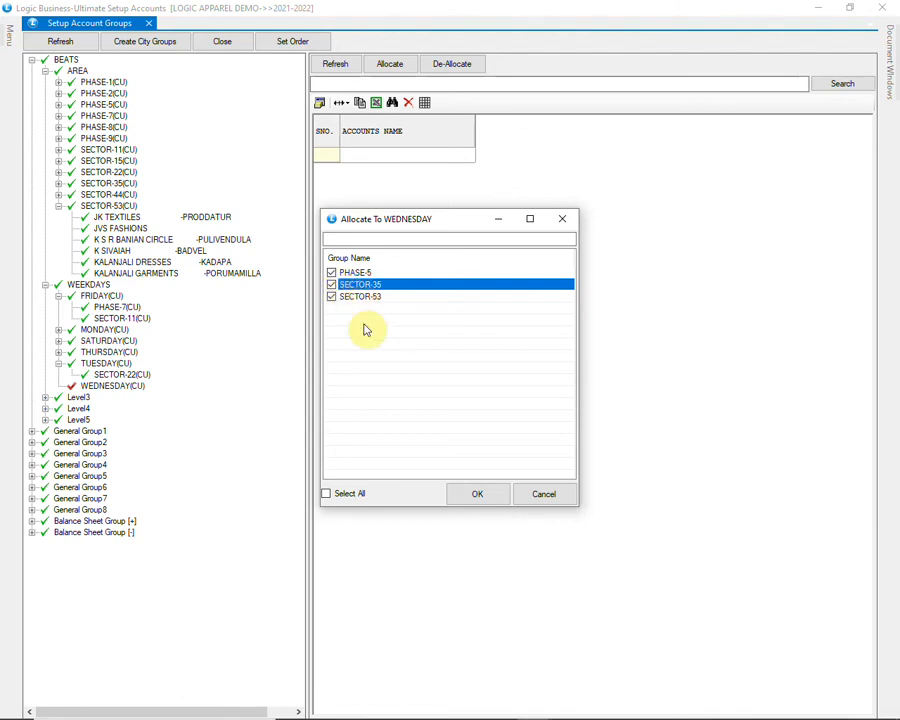
{"action": "left_click", "coordinate": [472, 494]}
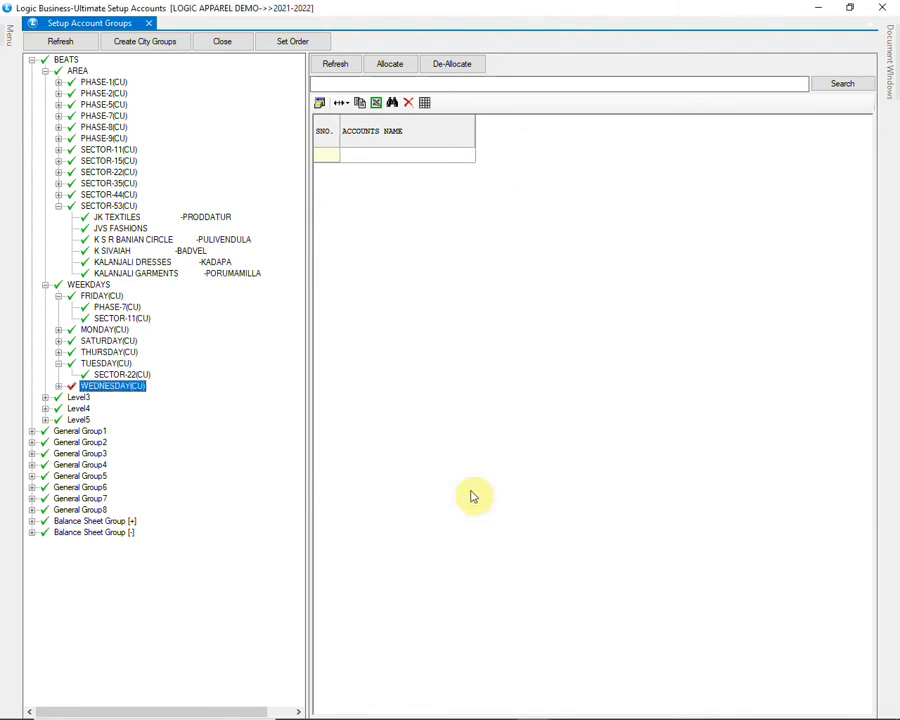
{"action": "left_click", "coordinate": [59, 387]}
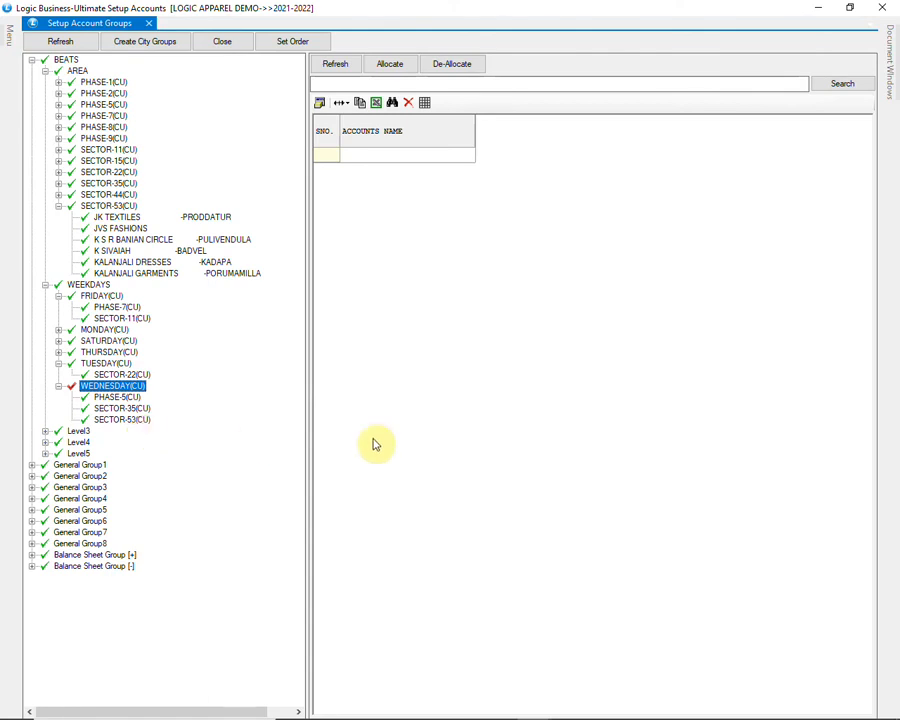
{"action": "left_click", "coordinate": [886, 9]}
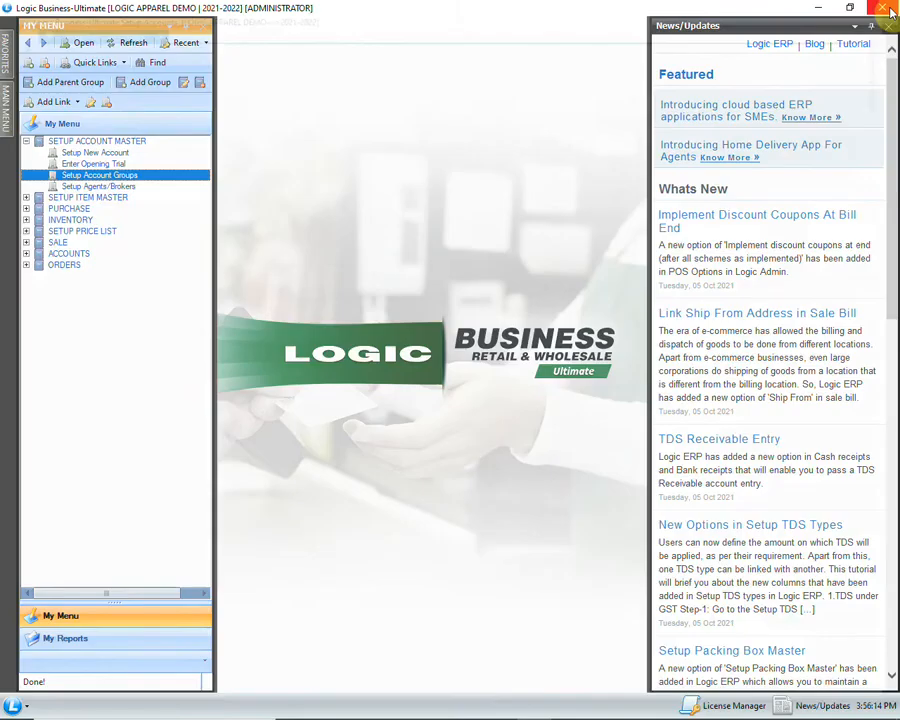
{"action": "left_click", "coordinate": [136, 188]}
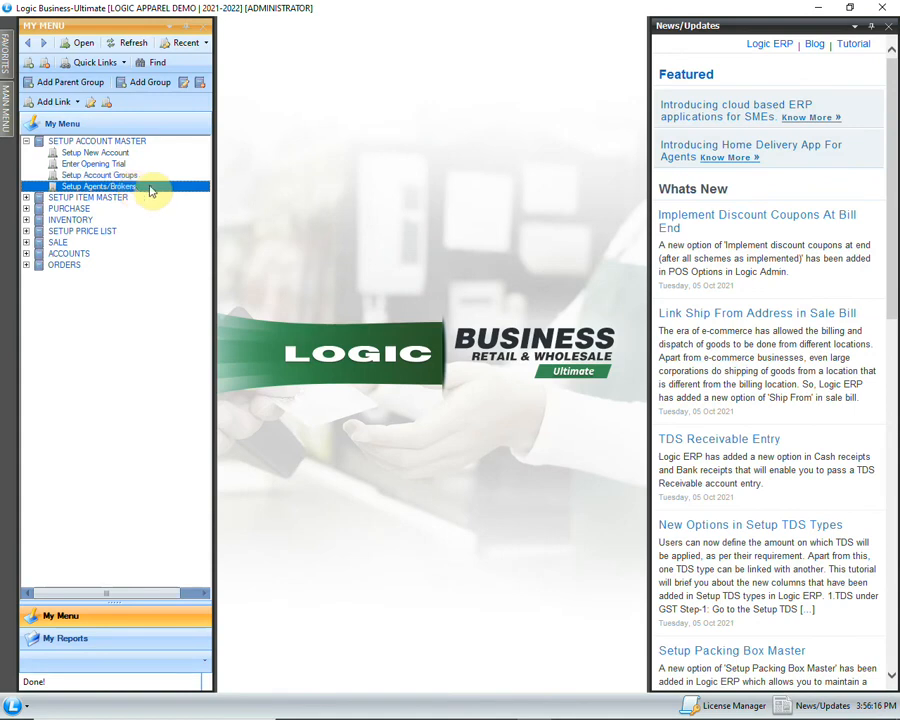
Step: Add agent HEEMA with short name HM in the agents and brokers list
{"action": "double_click", "coordinate": [148, 186]}
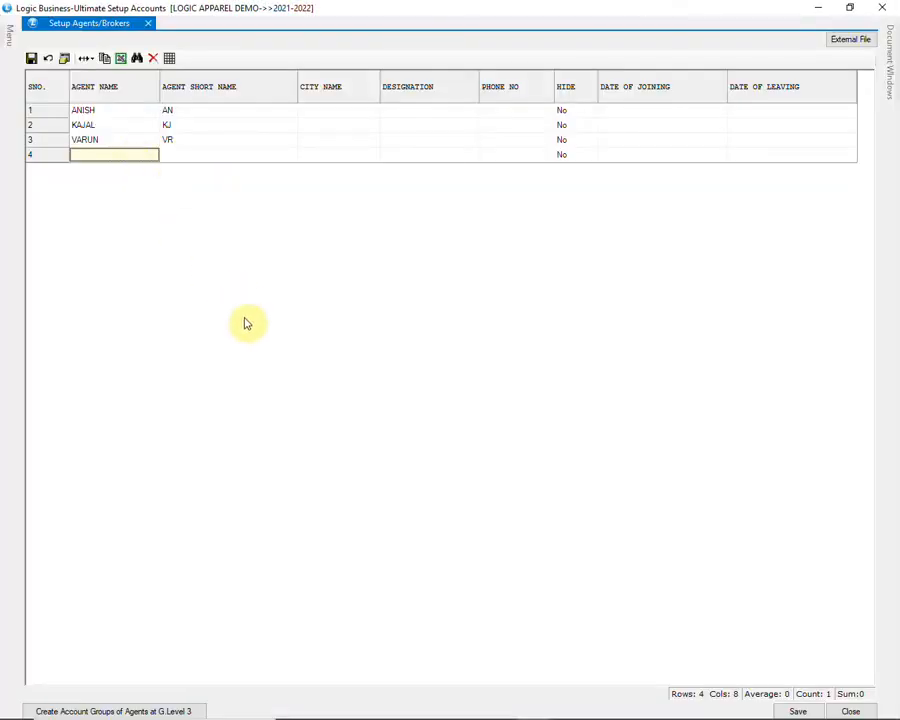
{"action": "type", "text": "H"}
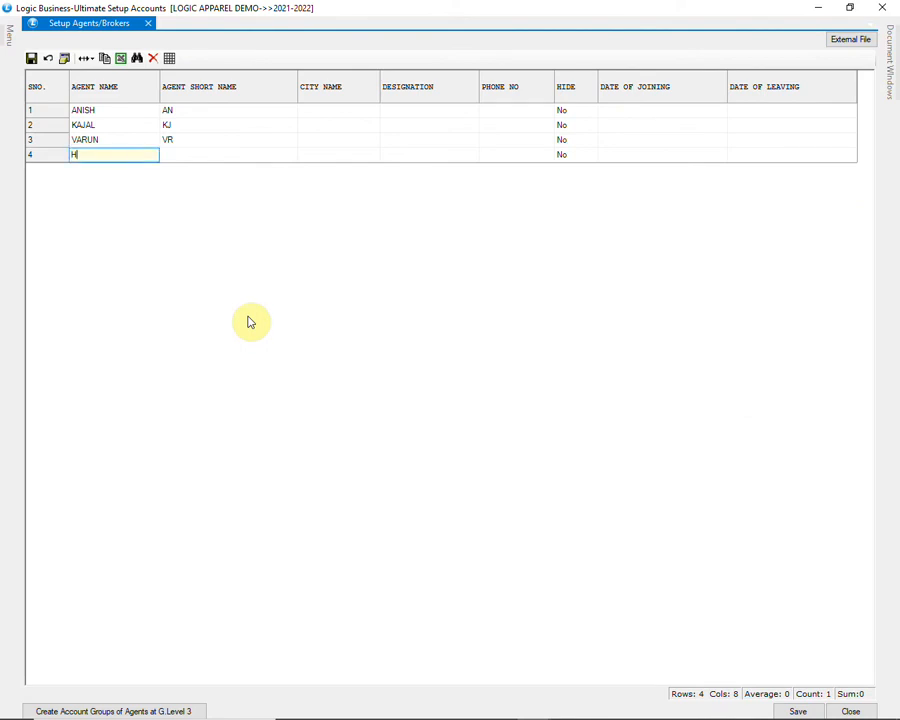
{"action": "type", "text": "EEMA"}
{"action": "key", "text": "Return"}
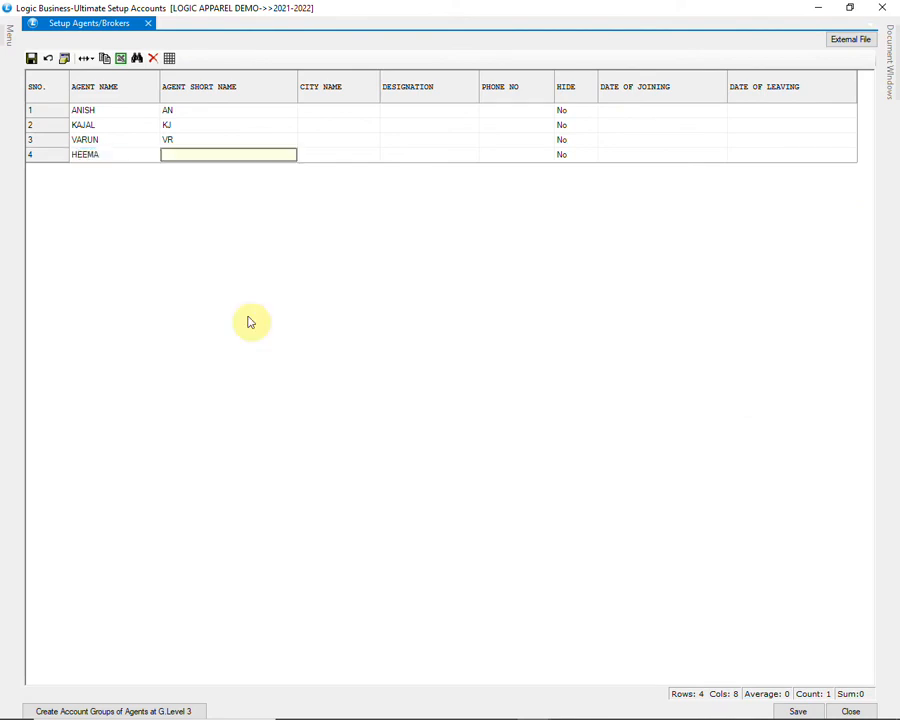
{"action": "type", "text": "HM"}
{"action": "key", "text": "Return"}
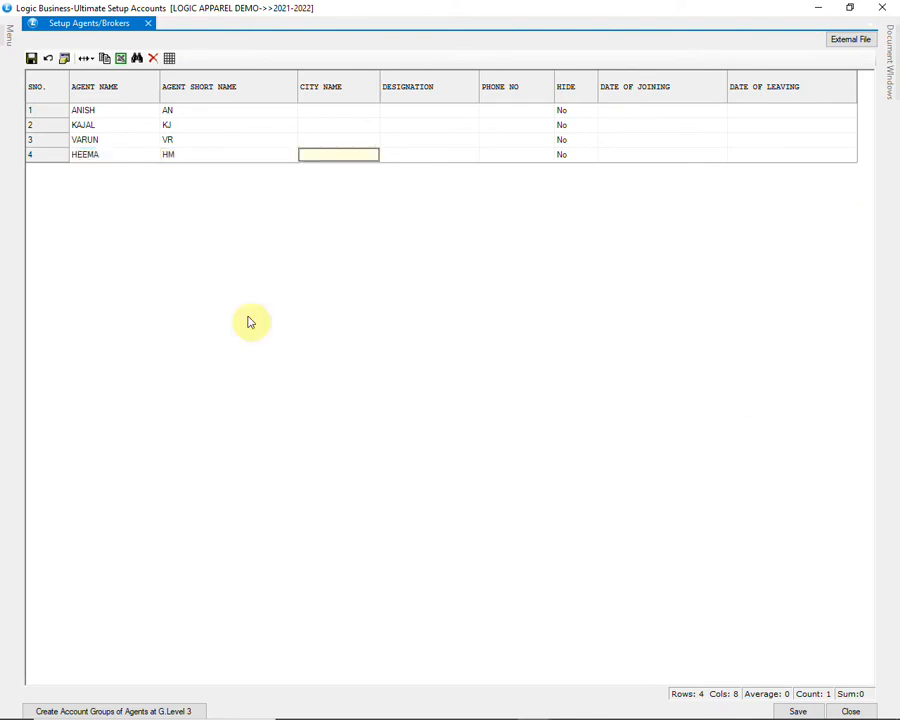
{"action": "key", "text": "Return"}
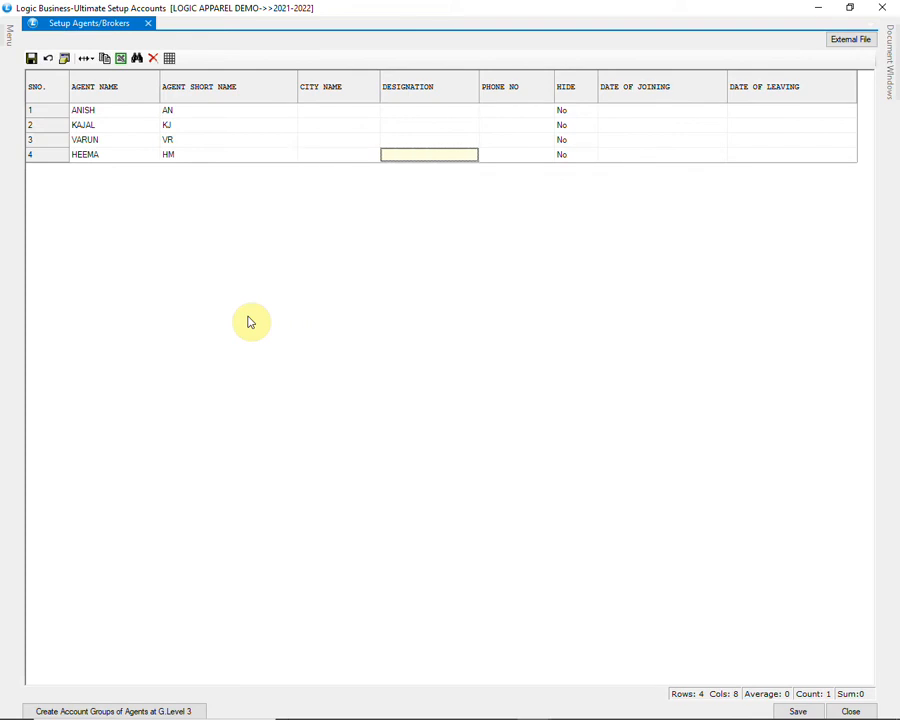
{"action": "key", "text": "Return"}
{"action": "key", "text": "Return"}
{"action": "key", "text": "Return"}
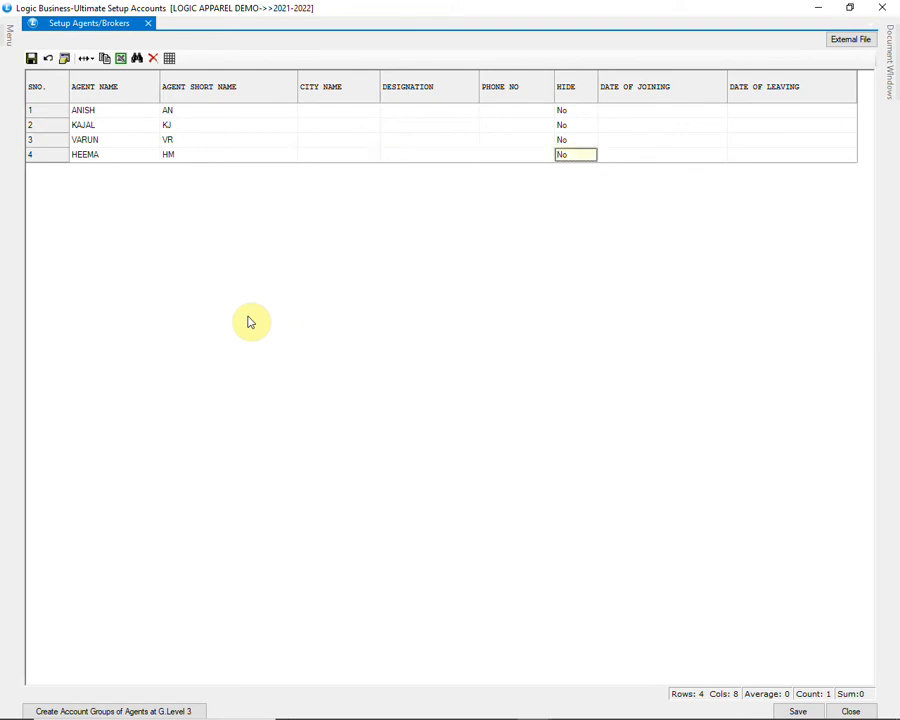
{"action": "key", "text": "Return"}
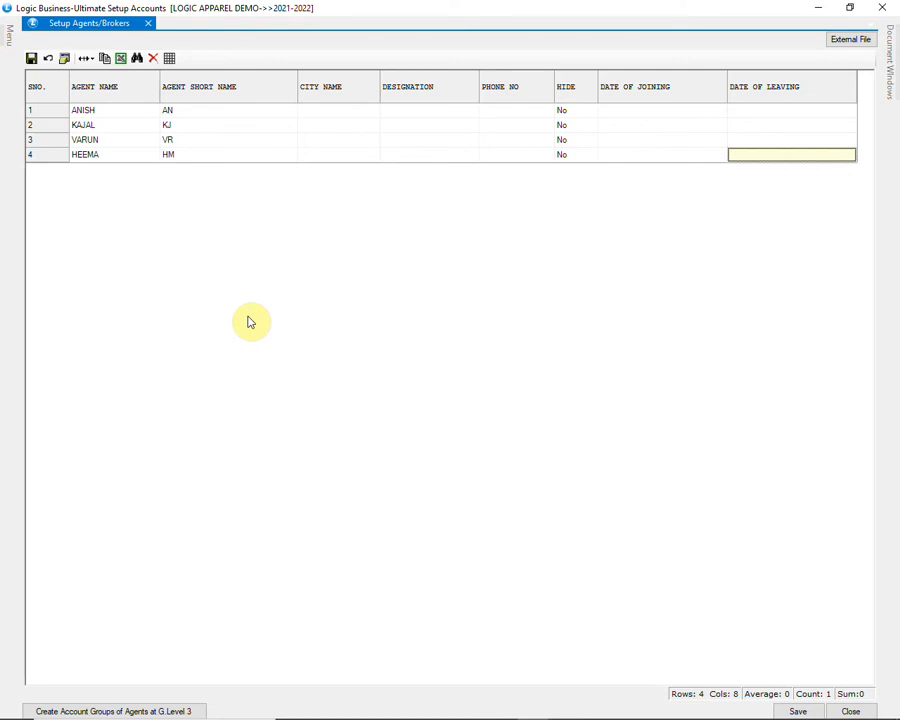
{"action": "key", "text": "Return"}
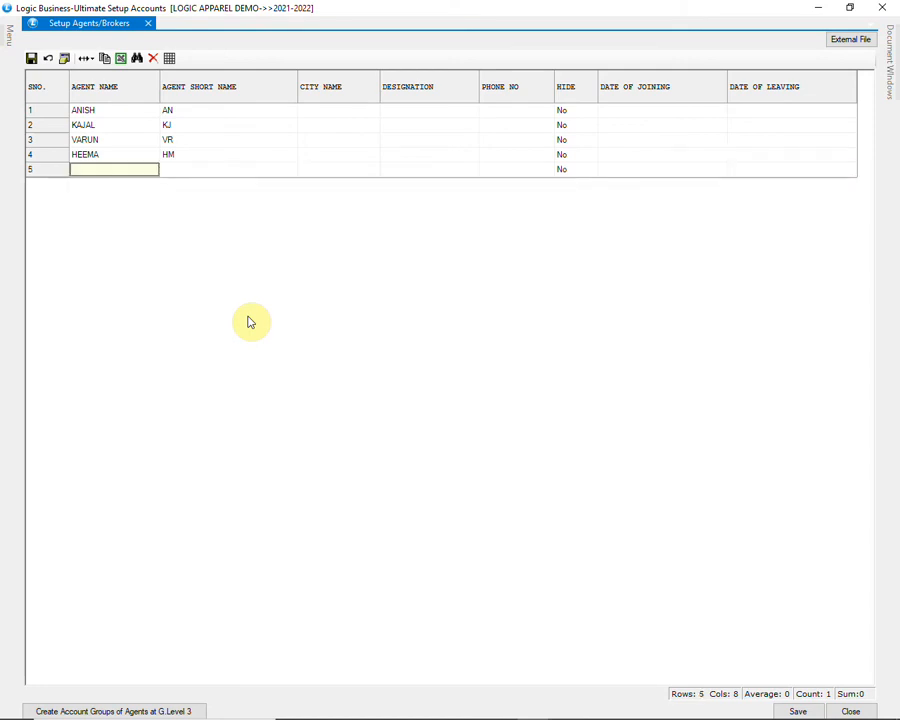
Step: Save the agent list and close the agents setup
{"action": "left_click", "coordinate": [788, 709]}
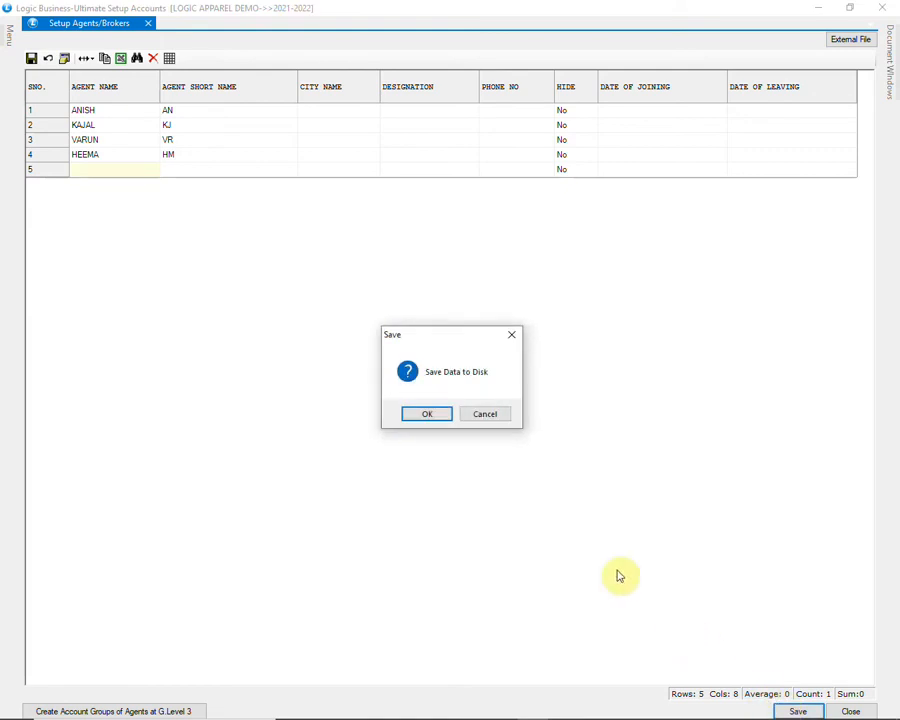
{"action": "left_click", "coordinate": [428, 414]}
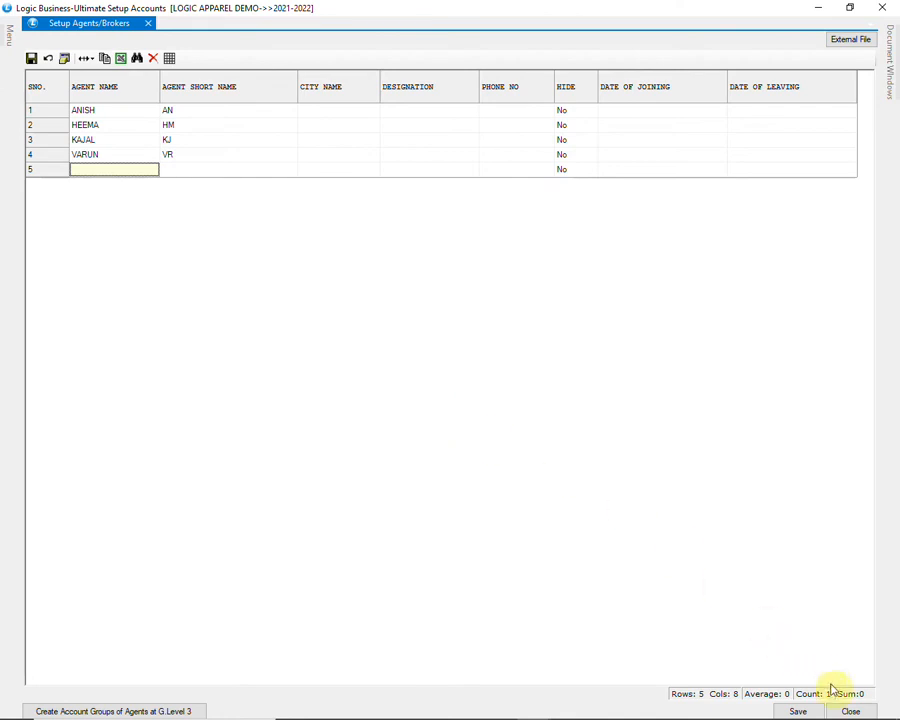
{"action": "left_click", "coordinate": [849, 710]}
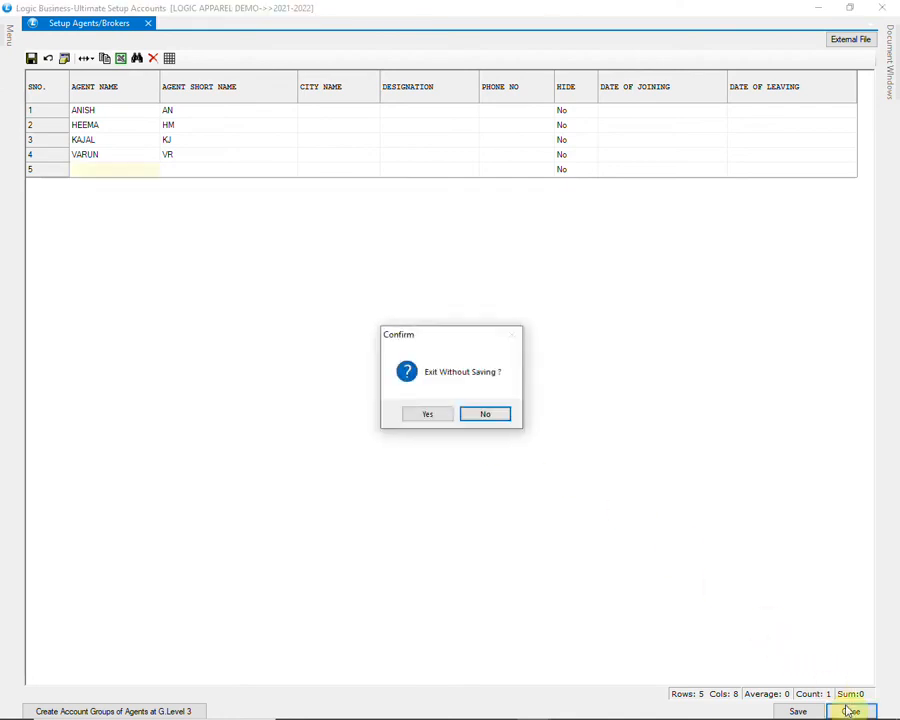
{"action": "left_click", "coordinate": [428, 414]}
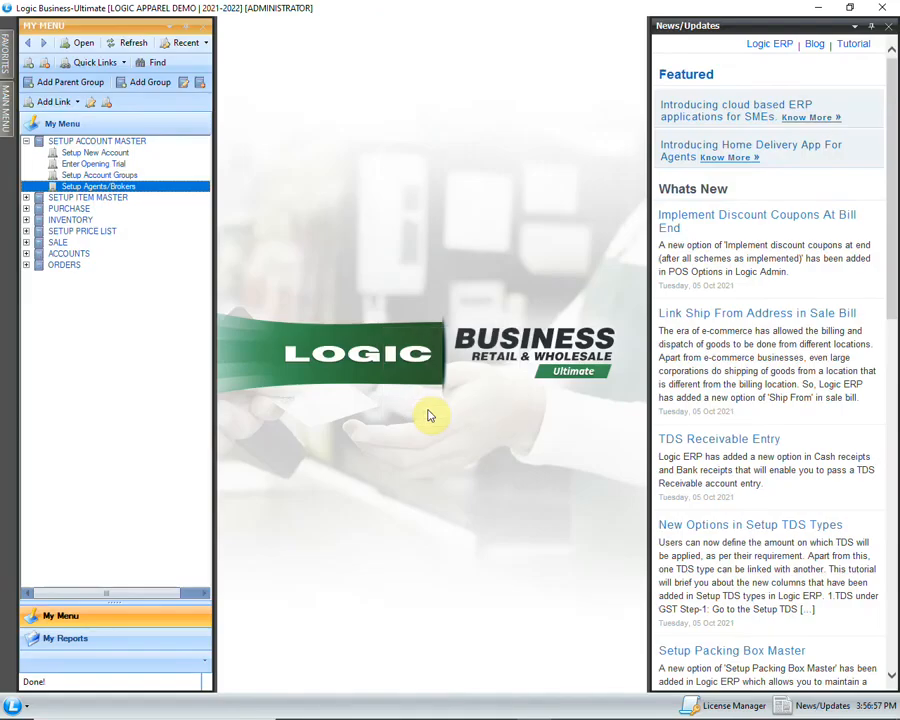
Step: Open Setup Company from the SETUP ITEM MASTER section
{"action": "left_click", "coordinate": [75, 197]}
{"action": "left_click", "coordinate": [27, 197]}
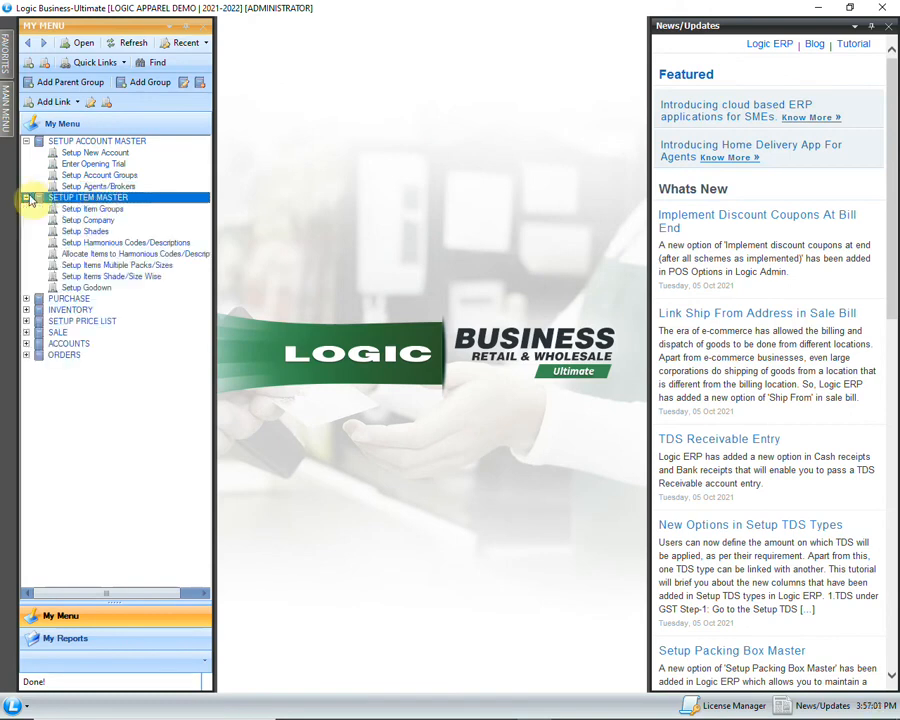
{"action": "left_click", "coordinate": [89, 221]}
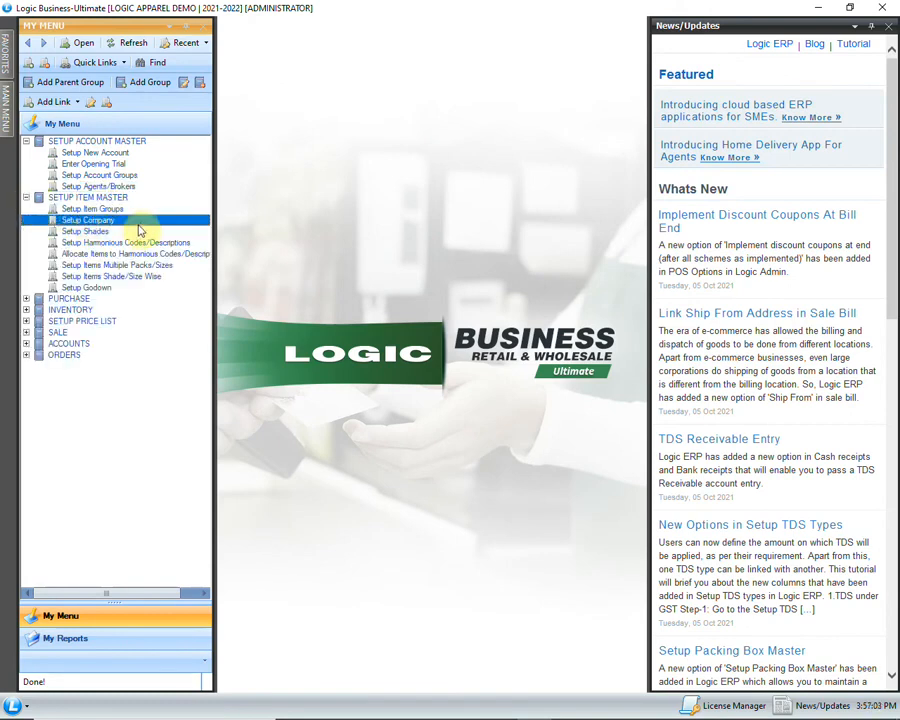
{"action": "double_click", "coordinate": [141, 222]}
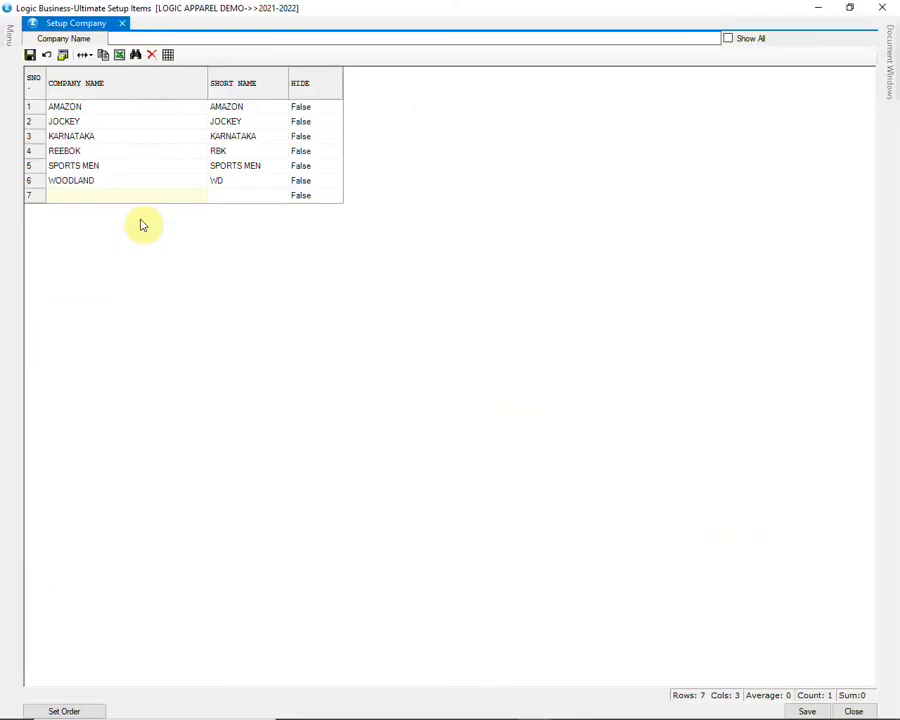
Step: Add company ADIDAS with short name AD in row 7, save, and close
{"action": "left_click", "coordinate": [139, 197]}
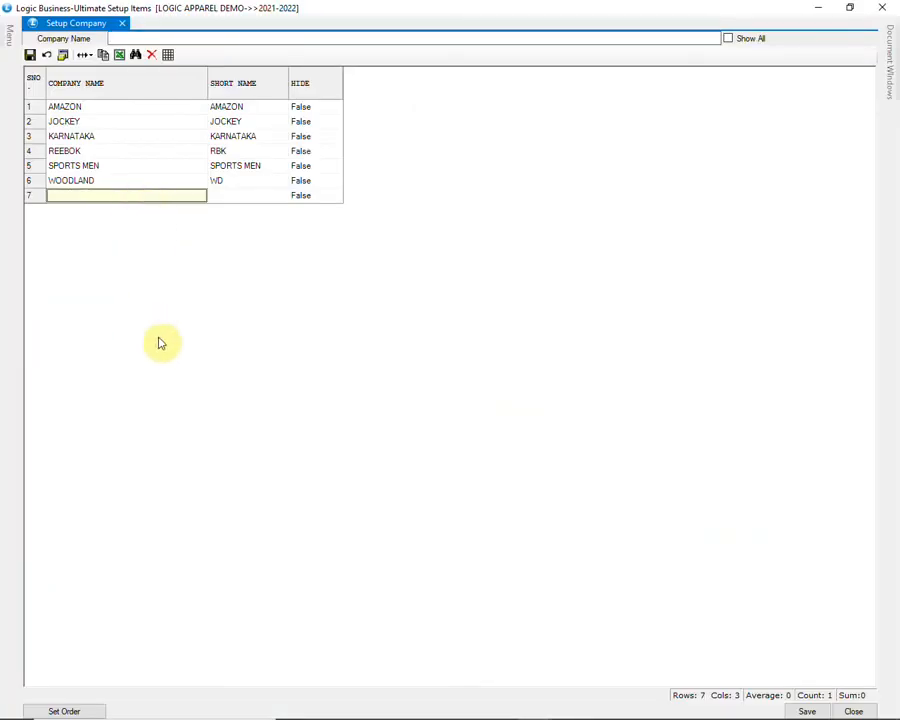
{"action": "type", "text": "ADI"}
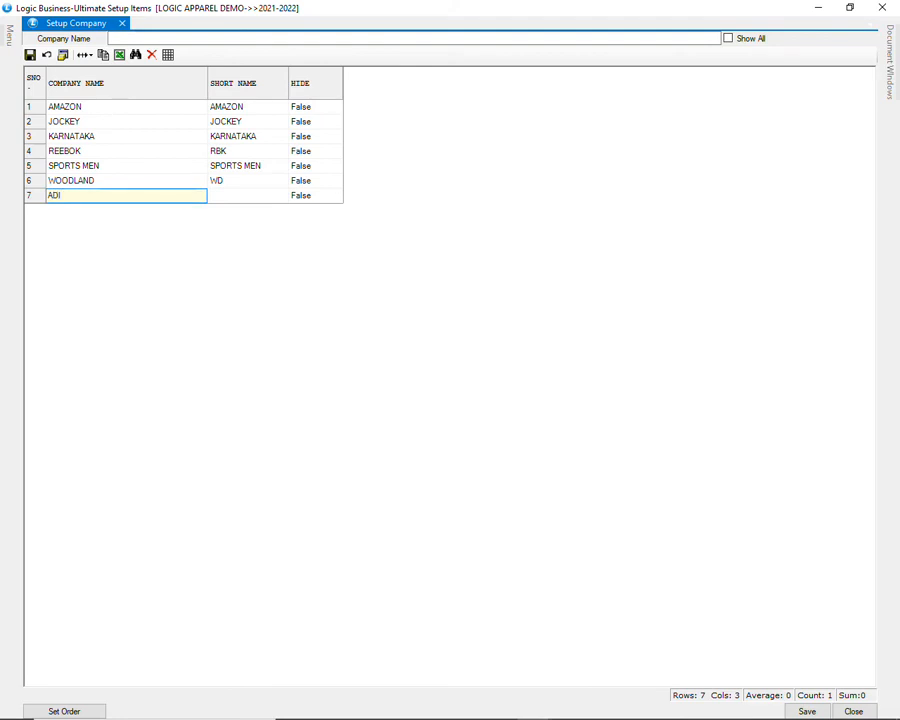
{"action": "type", "text": "DAS"}
{"action": "key", "text": "Tab"}
{"action": "type", "text": "A"}
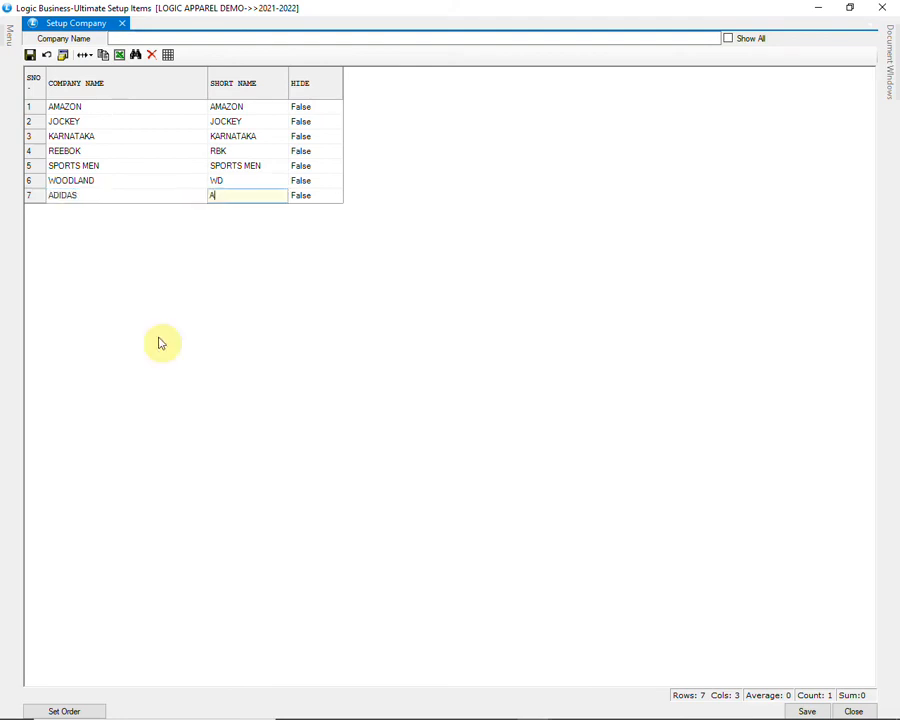
{"action": "type", "text": "D"}
{"action": "key", "text": "Tab"}
{"action": "key", "text": "Tab"}
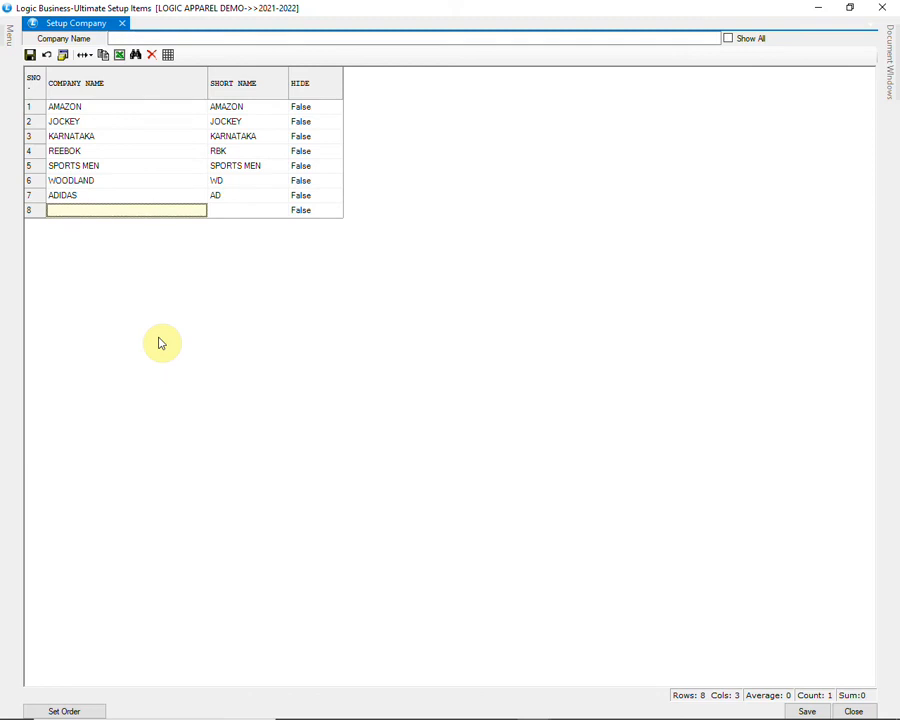
{"action": "left_click", "coordinate": [786, 708]}
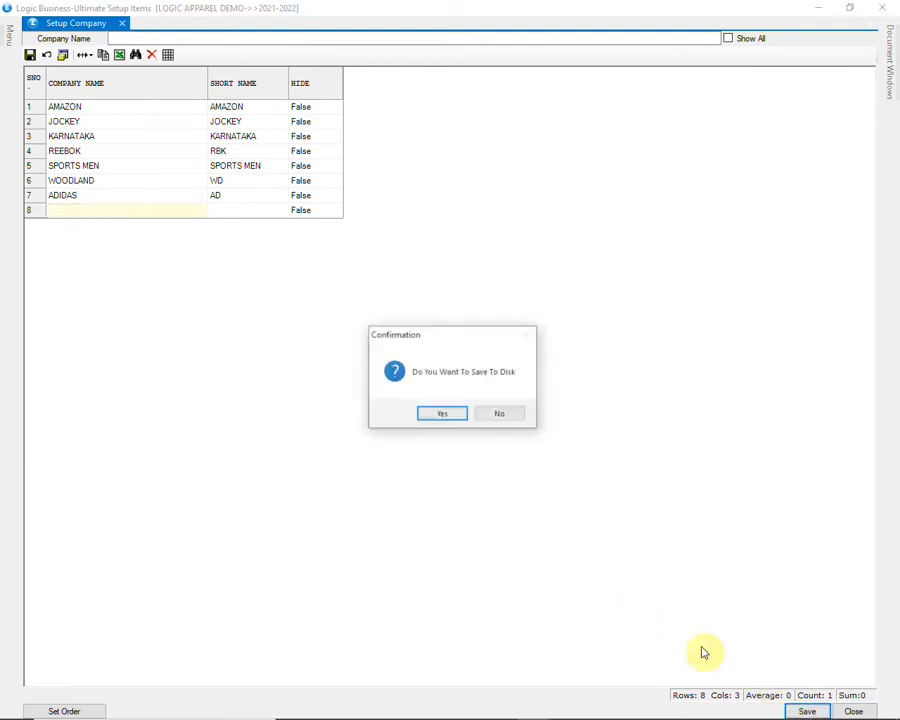
{"action": "left_click", "coordinate": [443, 414]}
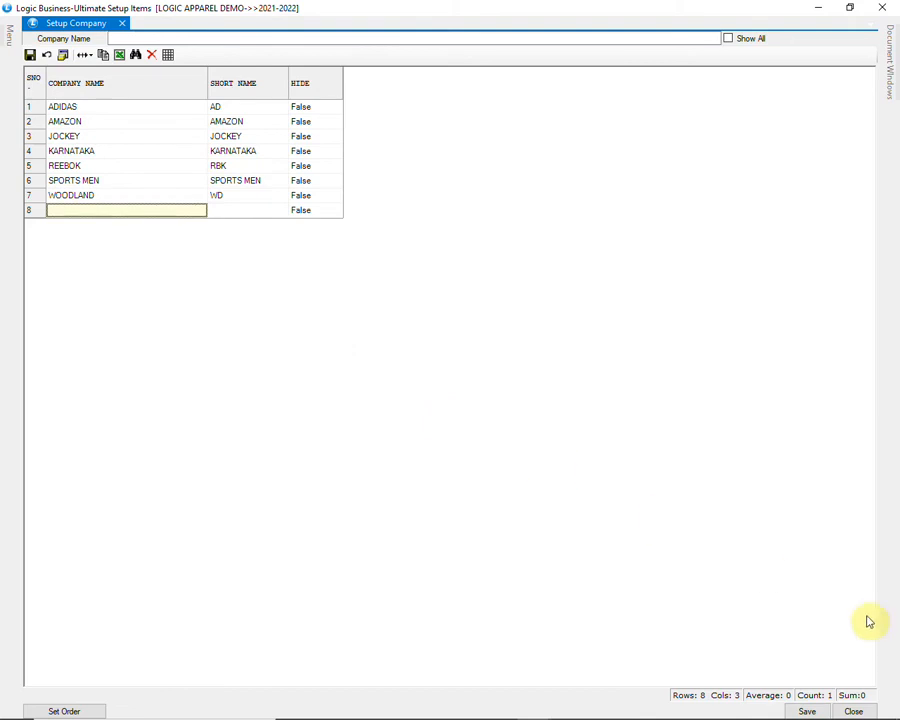
{"action": "left_click", "coordinate": [890, 7]}
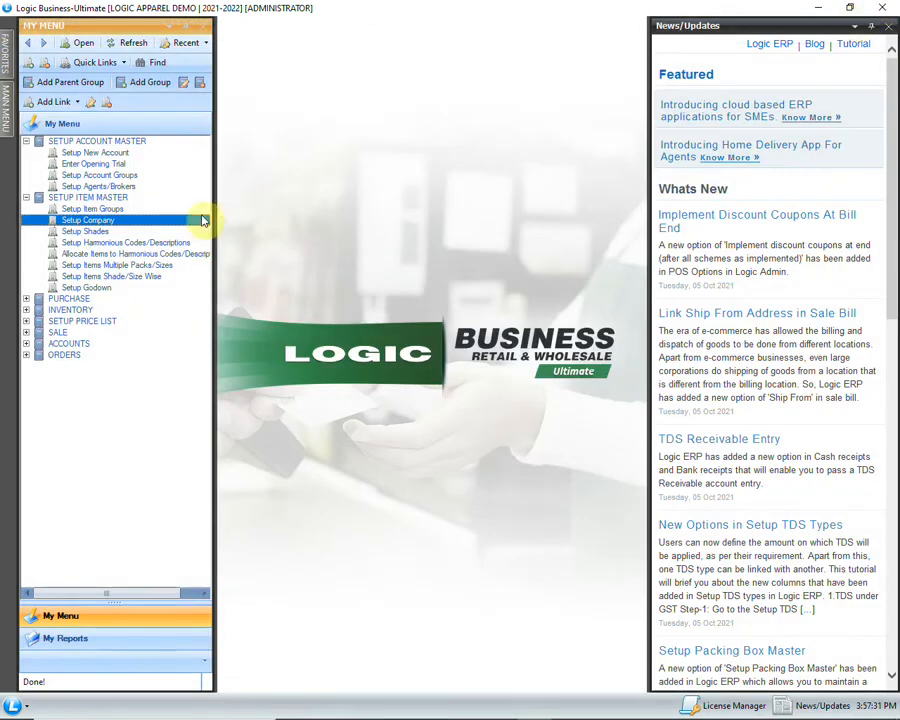
Step: Add a new godown named STORE with short name STR
{"action": "double_click", "coordinate": [116, 287]}
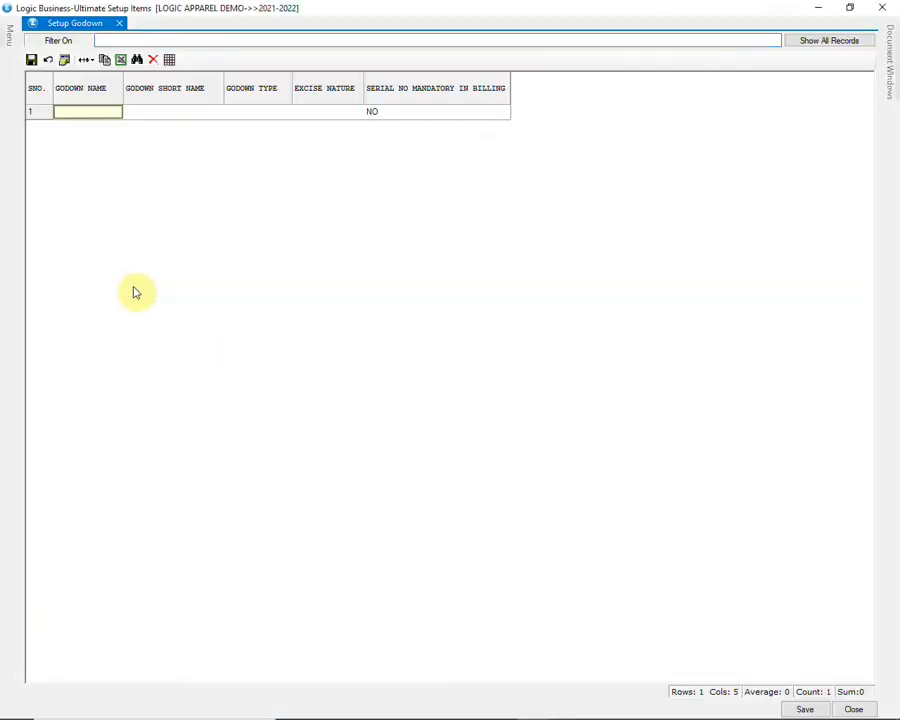
{"action": "left_click", "coordinate": [846, 40]}
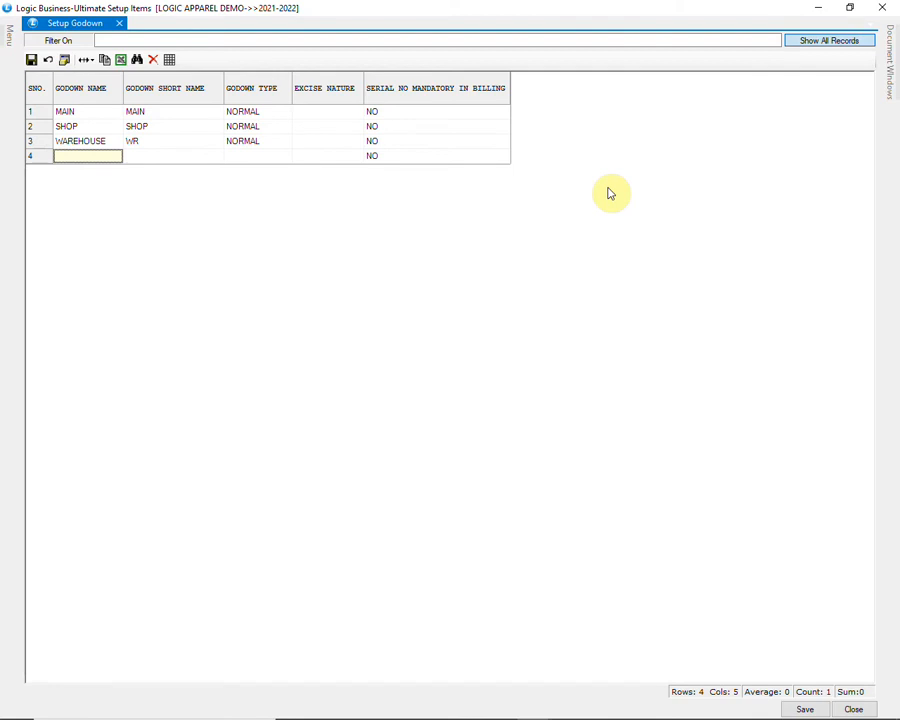
{"action": "type", "text": "STORE"}
{"action": "key", "text": "Return"}
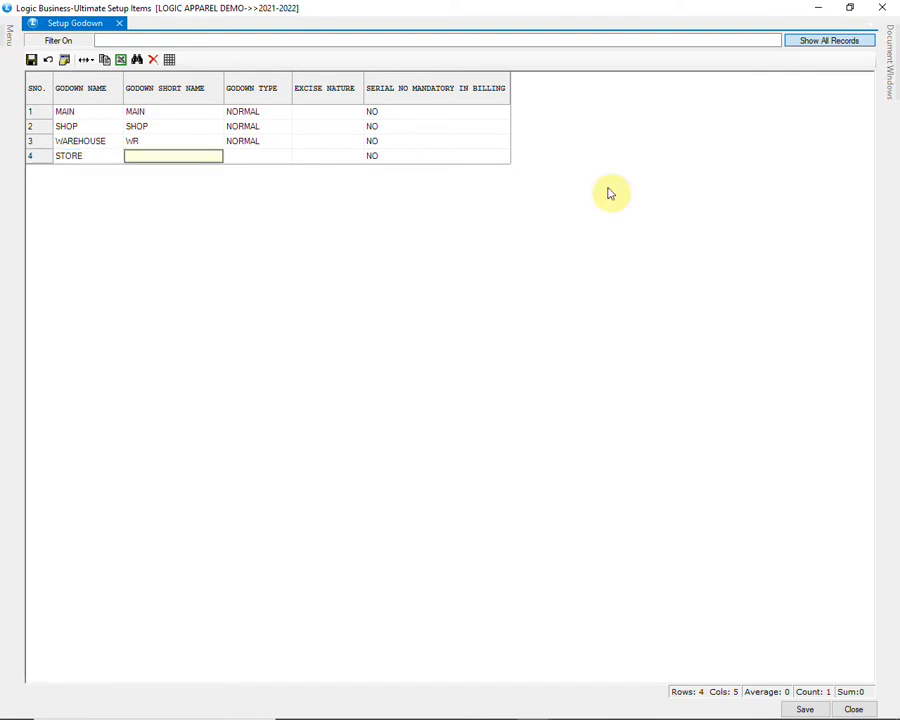
{"action": "type", "text": "ST"}
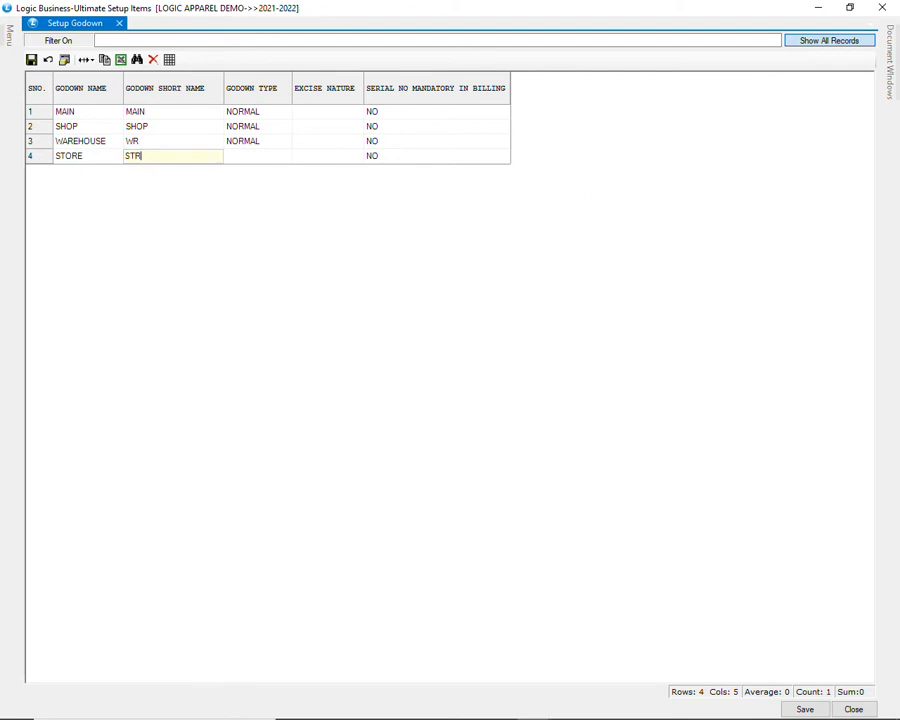
{"action": "type", "text": "R"}
{"action": "key", "text": "Return"}
{"action": "key", "text": "Return"}
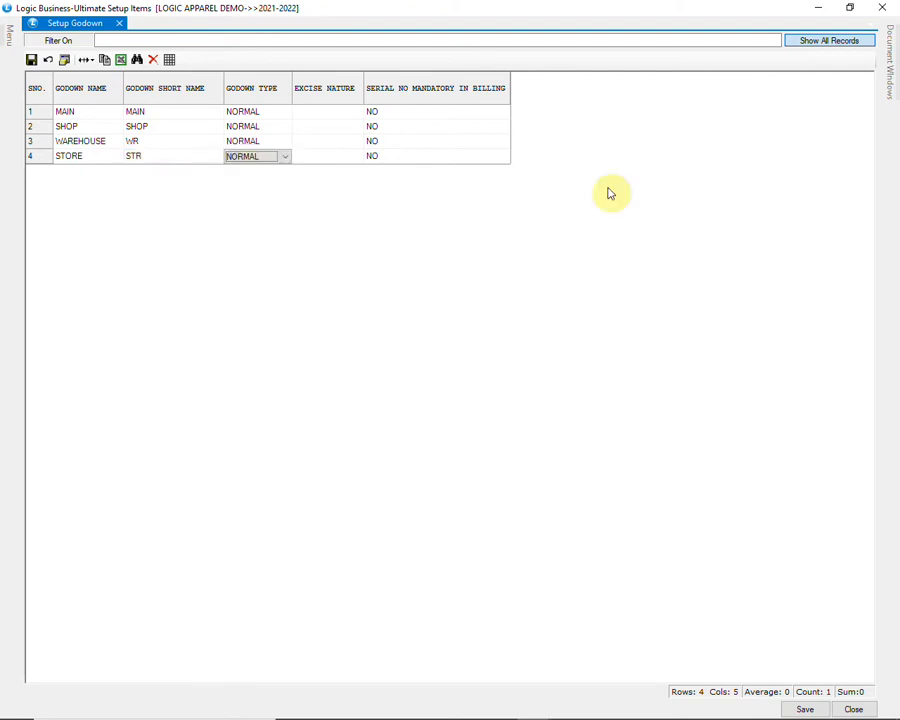
Step: Keep godown type NORMAL, then save the godown list and close setup
{"action": "key", "text": "alt+Down"}
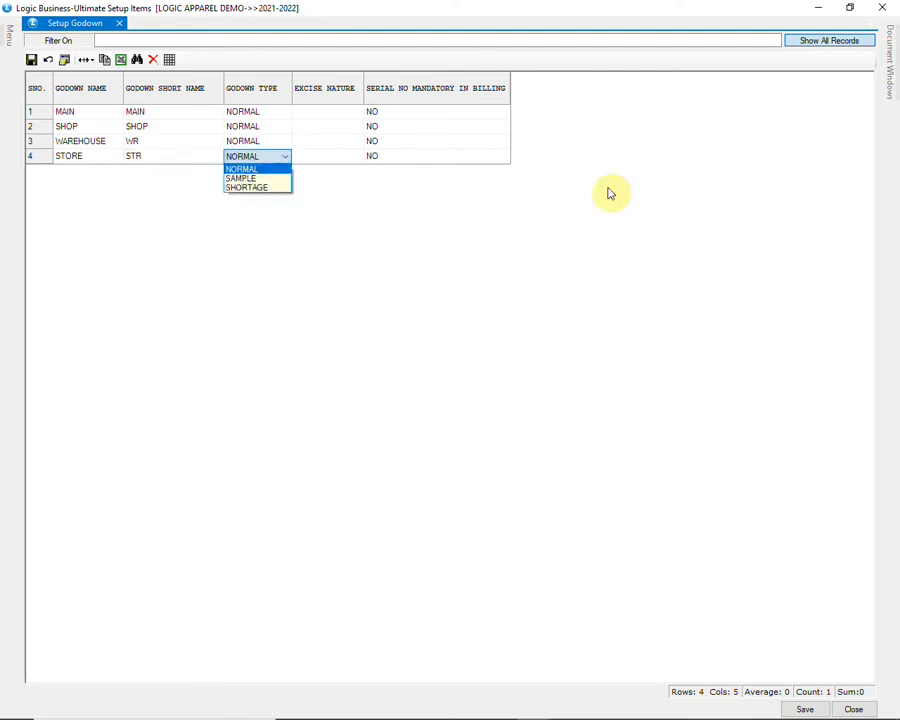
{"action": "key", "text": "Return"}
{"action": "key", "text": "Return"}
{"action": "key", "text": "Return"}
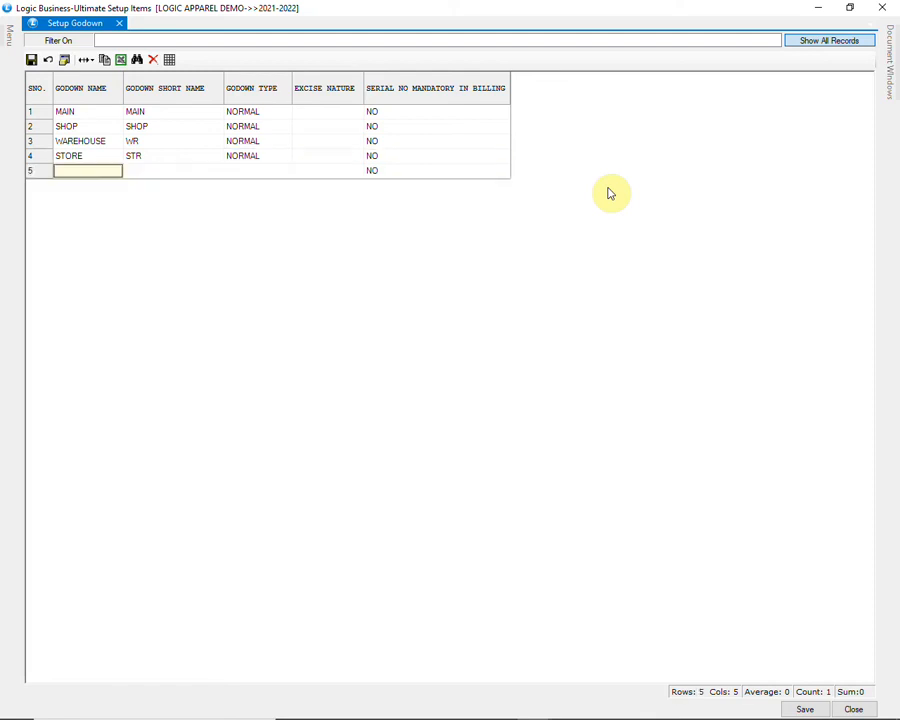
{"action": "left_click", "coordinate": [805, 708]}
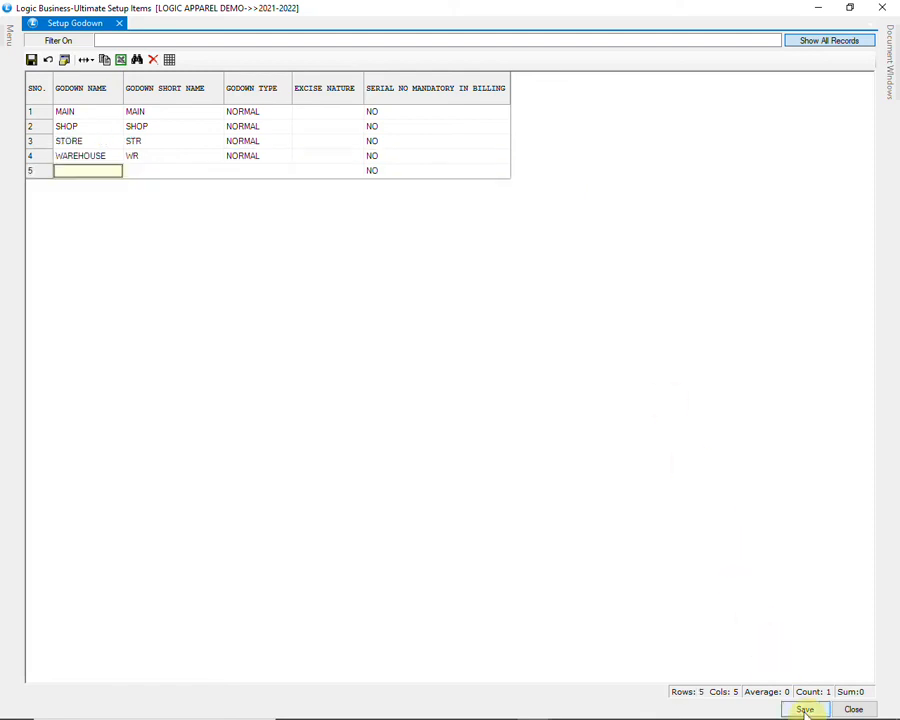
{"action": "left_click", "coordinate": [855, 710]}
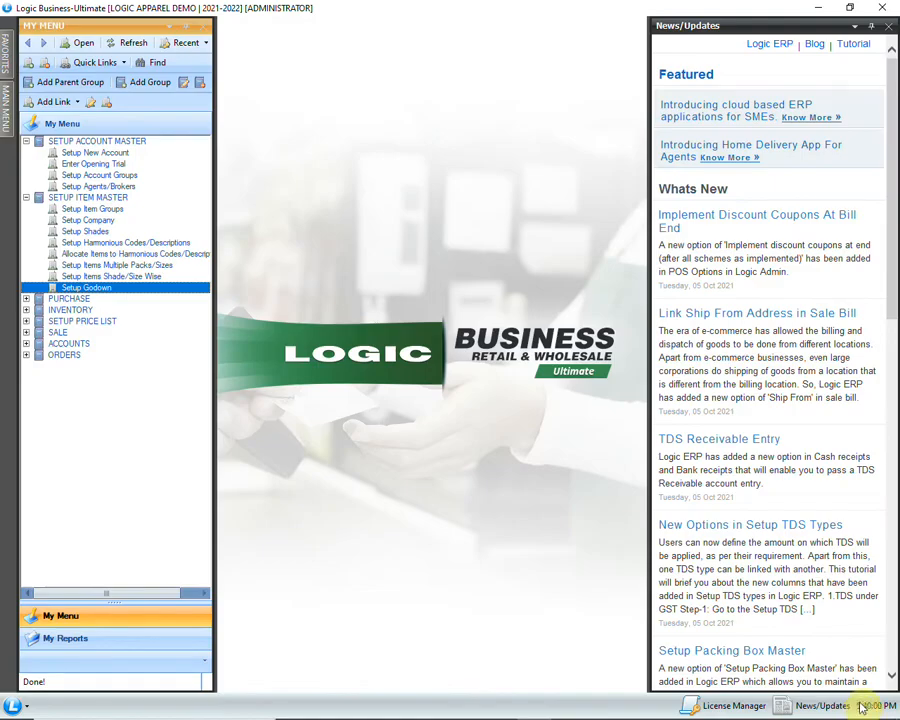
Step: Open Setup Item Groups and load CATEGORY > GROUP1.GRP1's groups into the grid
{"action": "double_click", "coordinate": [112, 209]}
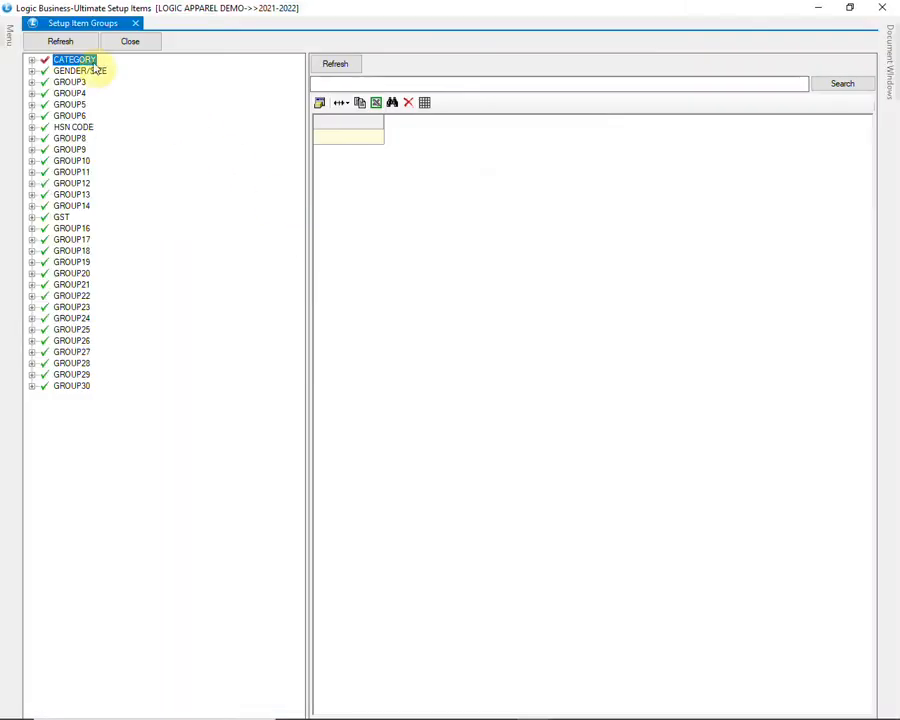
{"action": "left_click", "coordinate": [32, 61]}
{"action": "left_click", "coordinate": [32, 61]}
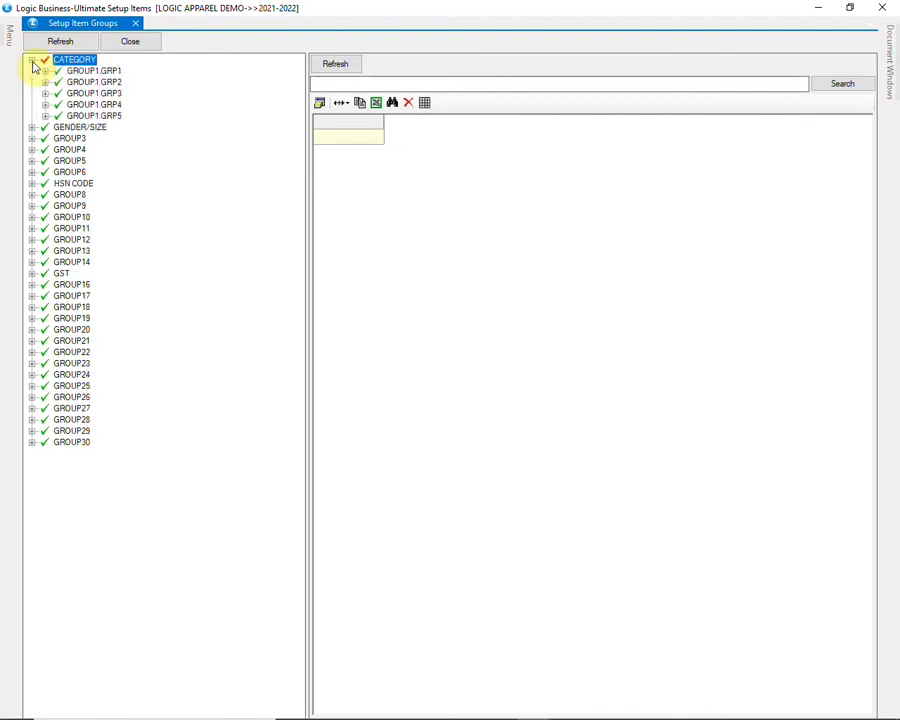
{"action": "left_click", "coordinate": [45, 72]}
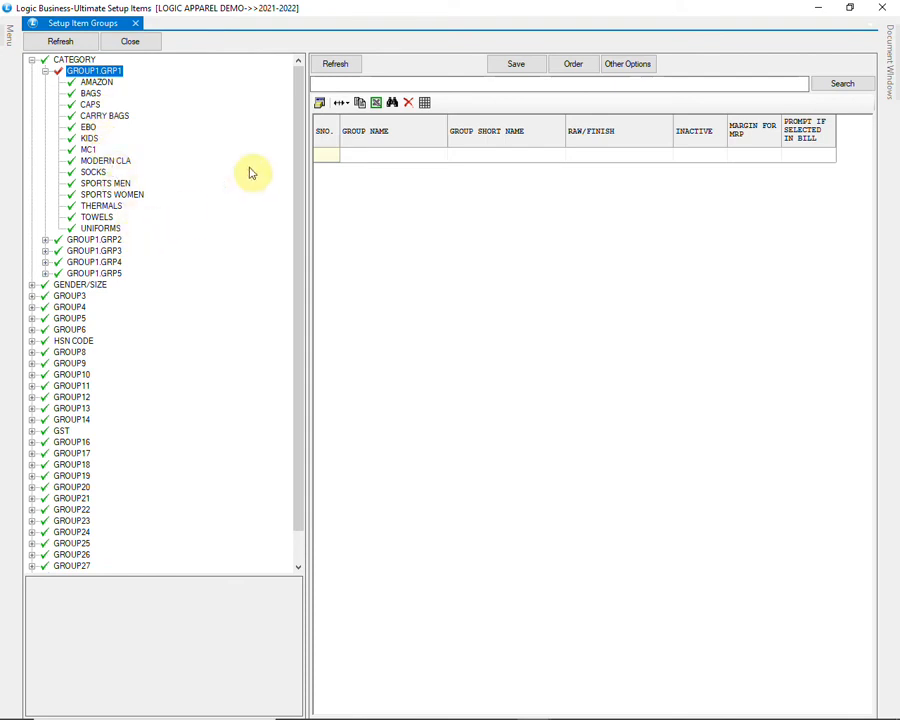
{"action": "left_click", "coordinate": [338, 66]}
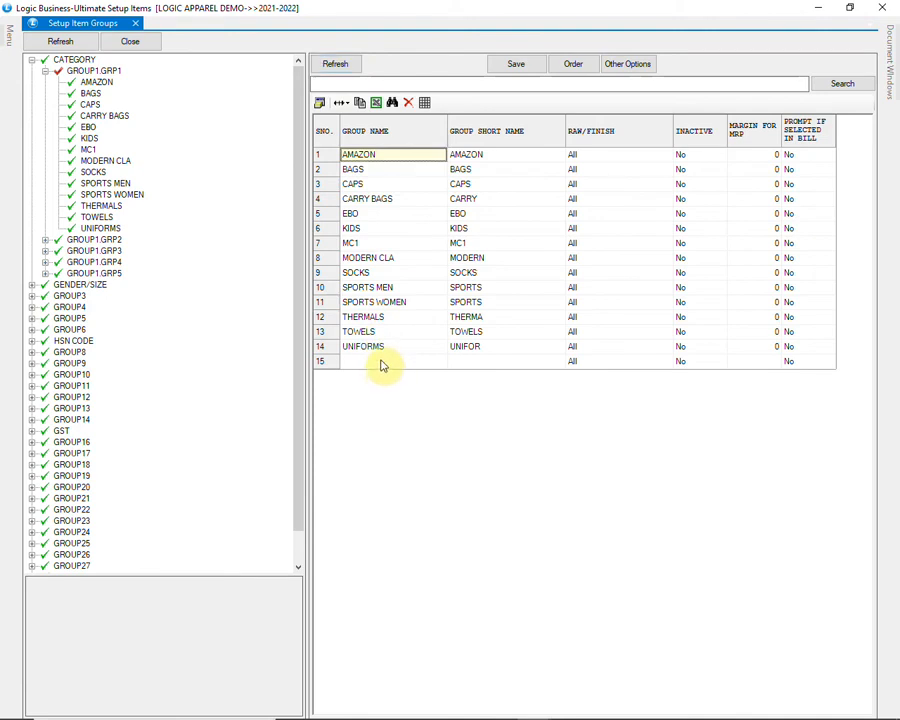
Step: Enter a new group SHOES with short name SH in row 15
{"action": "left_click", "coordinate": [382, 362]}
{"action": "type", "text": "SHOES"}
{"action": "key", "text": "Return"}
{"action": "type", "text": "SH"}
{"action": "key", "text": "Return"}
{"action": "key", "text": "Return"}
{"action": "key", "text": "Return"}
{"action": "key", "text": "Return"}
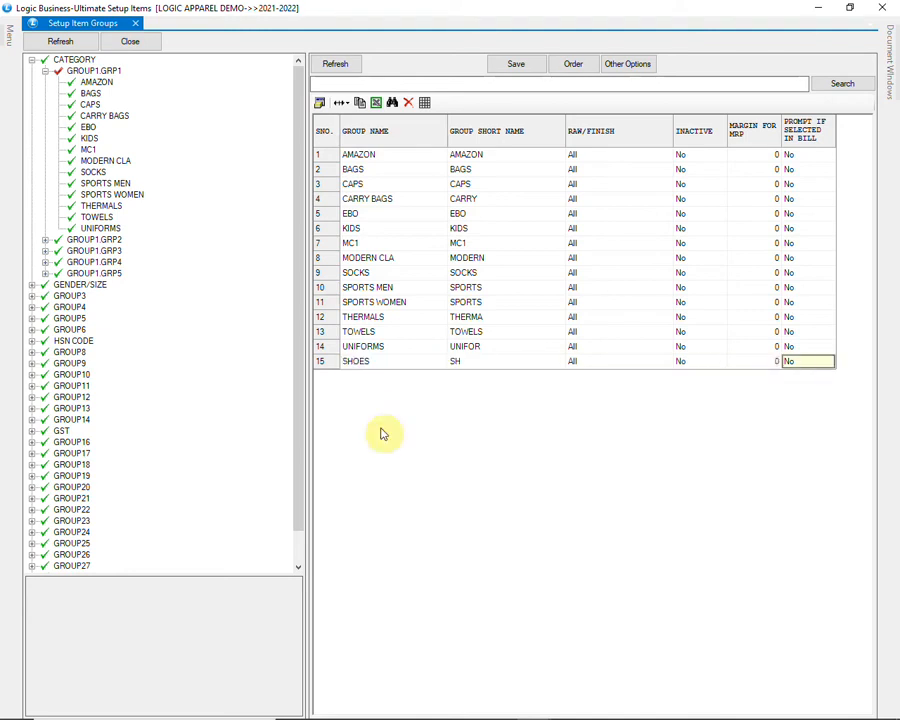
{"action": "key", "text": "Return"}
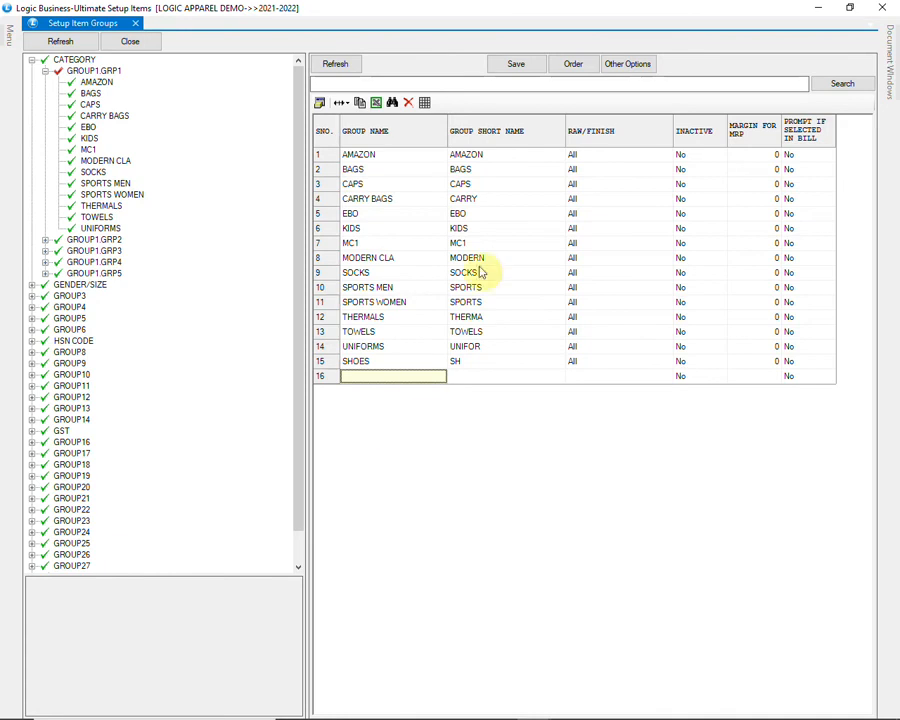
Step: Save and confirm the SHOES group, then select it under GROUP1.GRP1
{"action": "left_click", "coordinate": [498, 66]}
{"action": "left_click", "coordinate": [427, 406]}
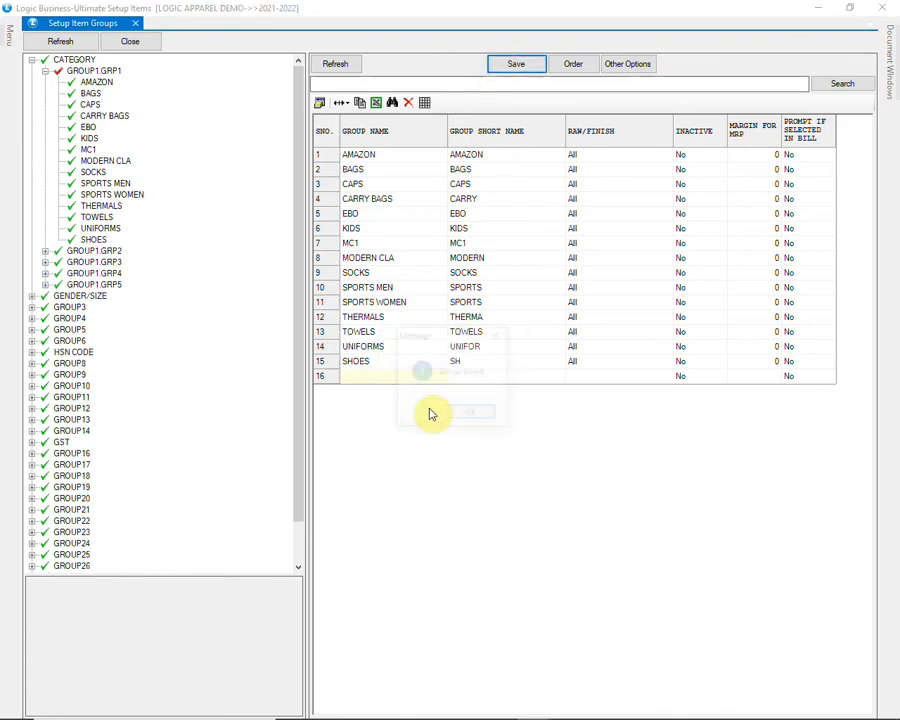
{"action": "left_click", "coordinate": [472, 416]}
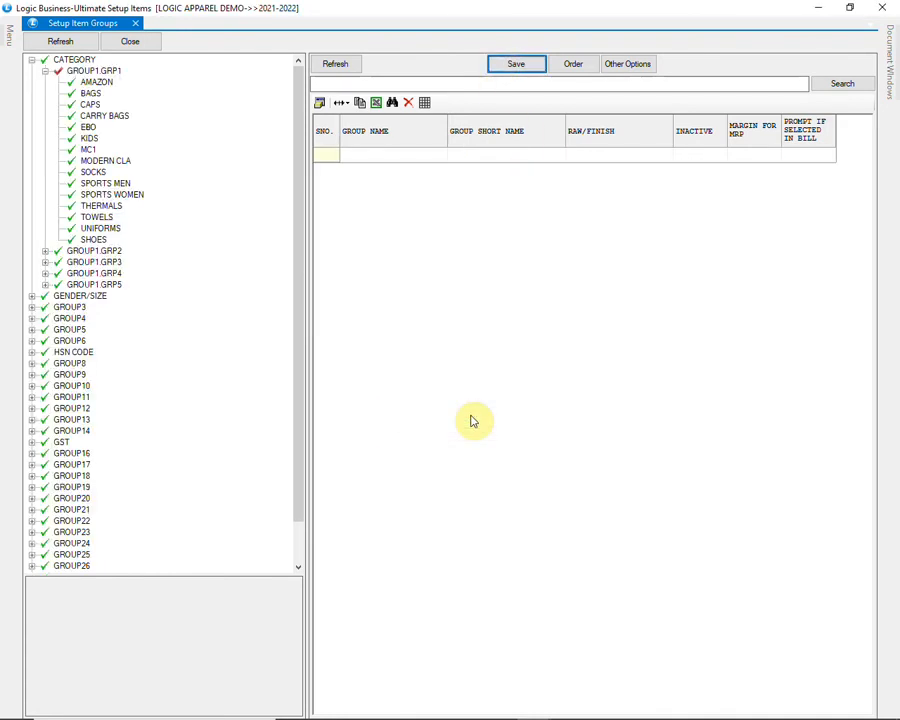
{"action": "left_click", "coordinate": [106, 73]}
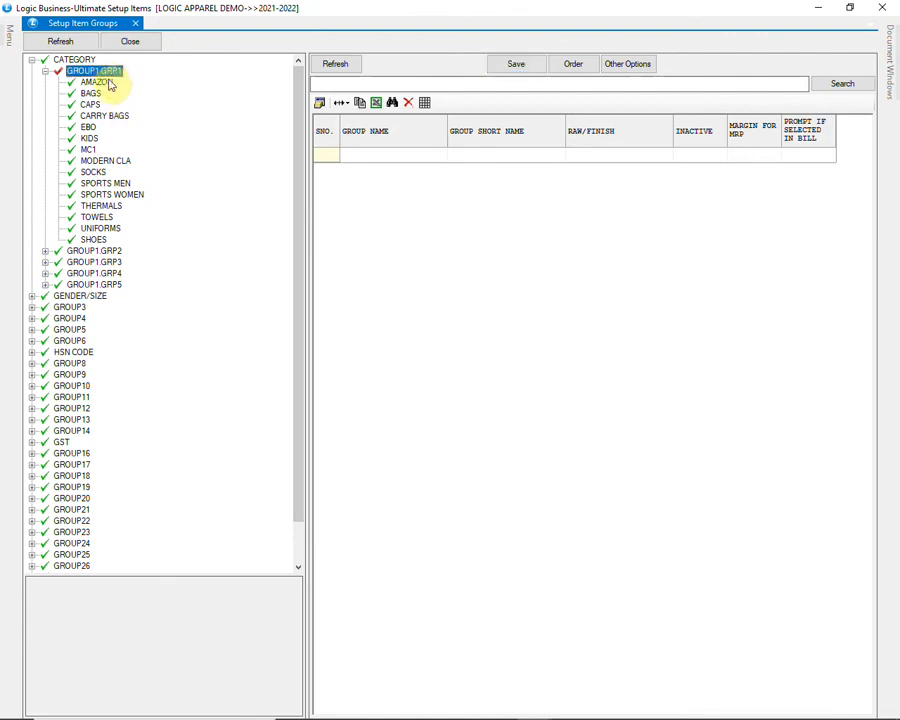
{"action": "left_click", "coordinate": [92, 240]}
Step: Allocate item 749 to SHOES through the Item Selection picker
{"action": "right_click", "coordinate": [96, 241]}
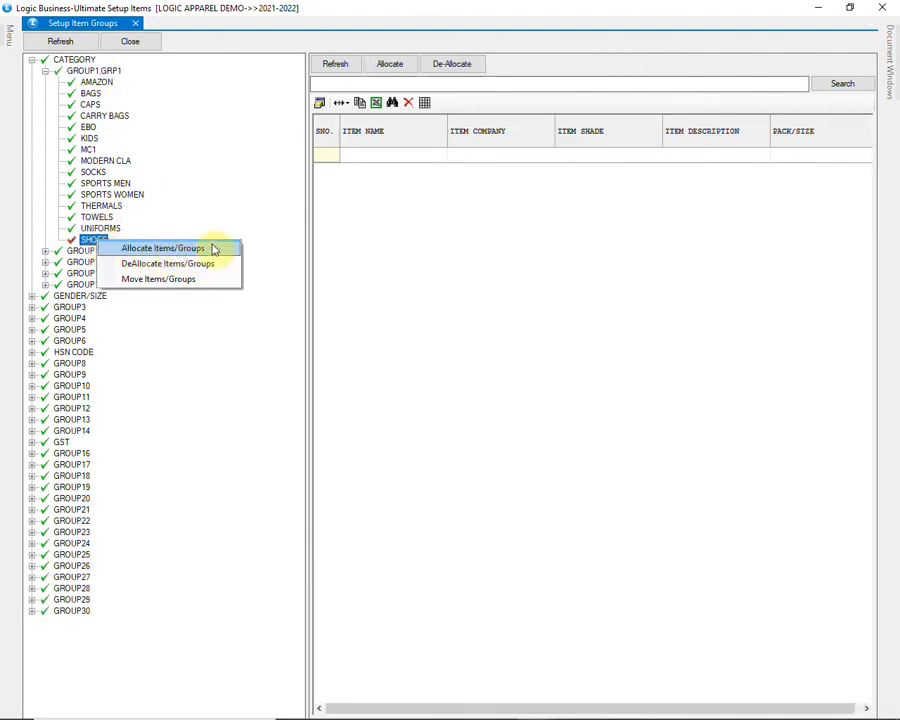
{"action": "left_click", "coordinate": [88, 239]}
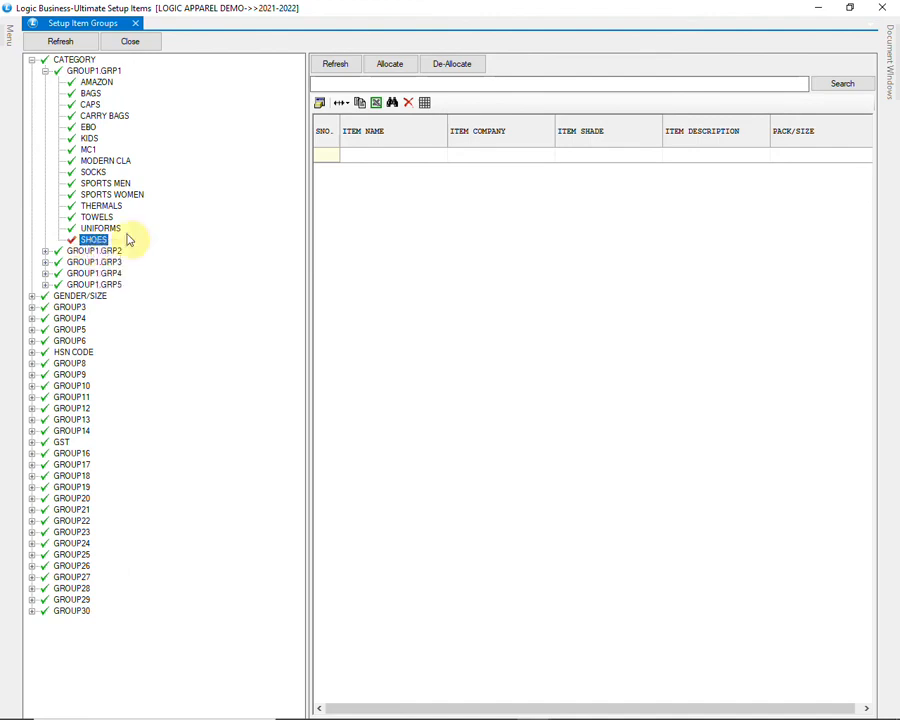
{"action": "left_click", "coordinate": [391, 66]}
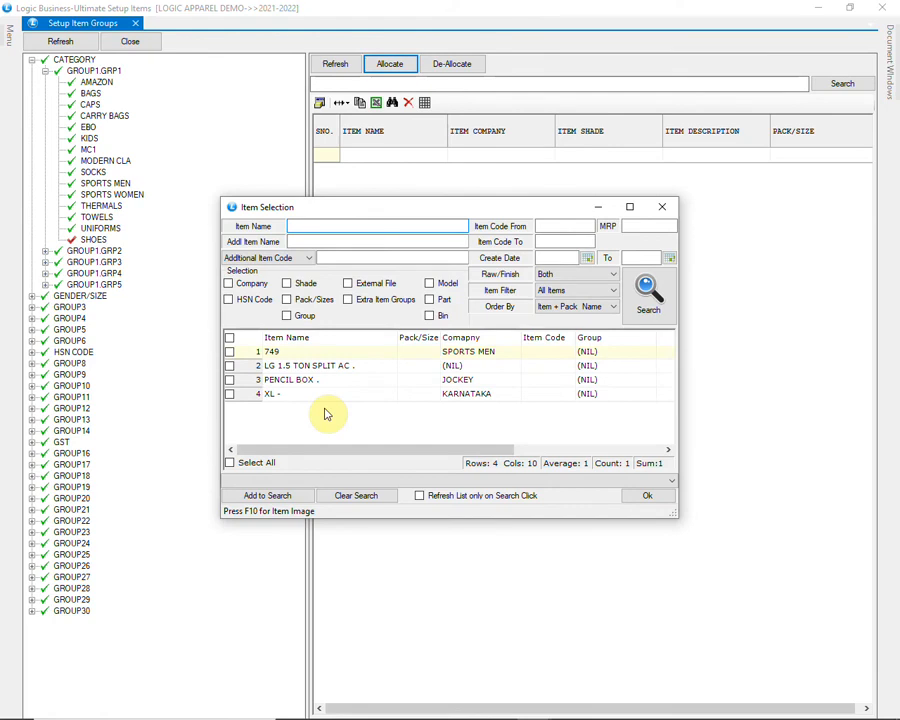
{"action": "left_click", "coordinate": [389, 357]}
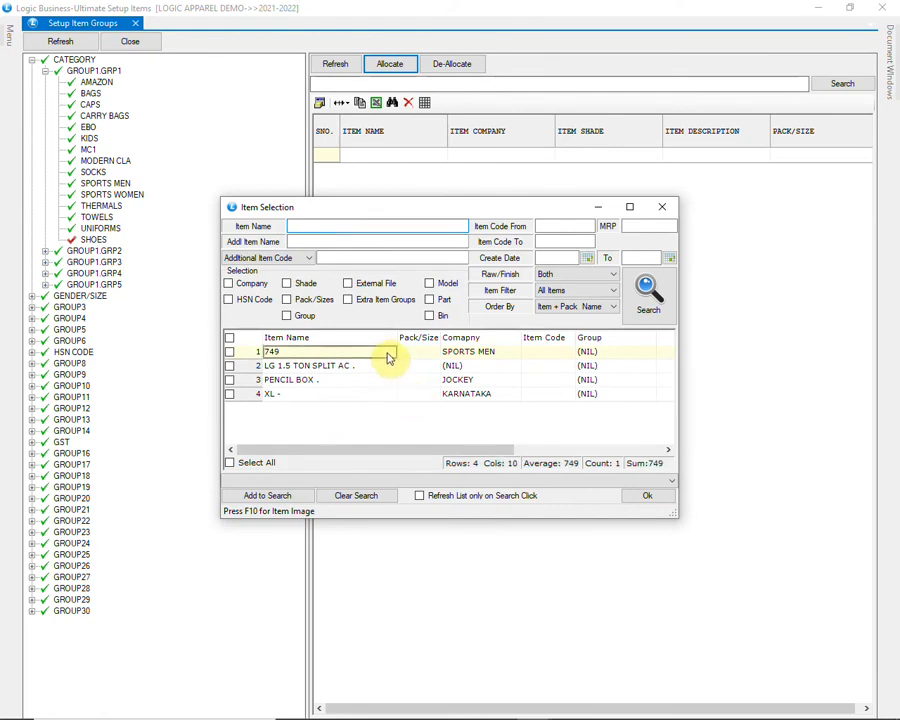
{"action": "left_click", "coordinate": [230, 352]}
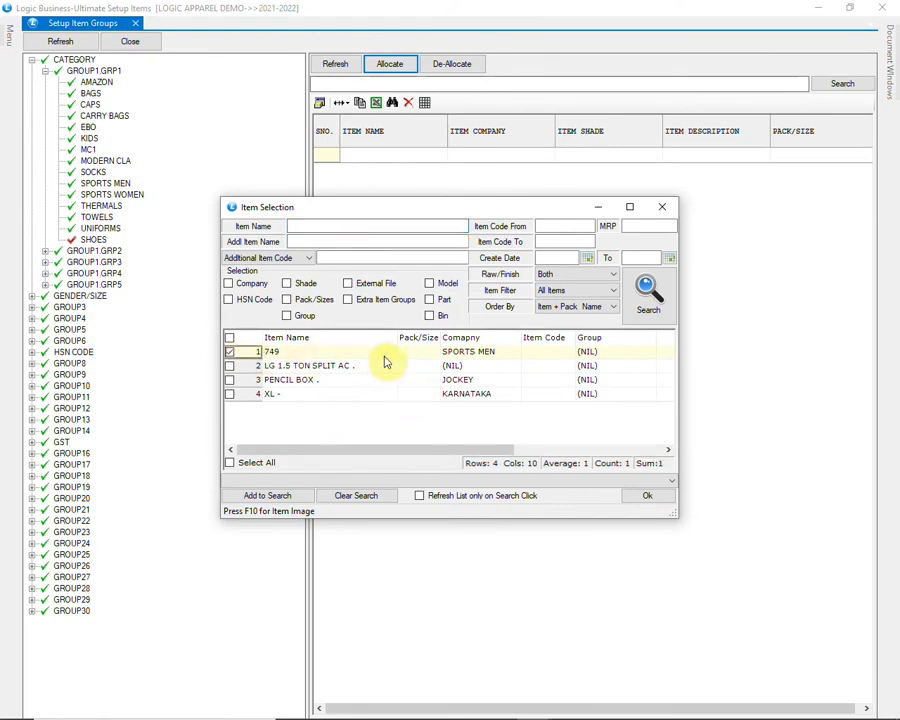
{"action": "left_click", "coordinate": [629, 500]}
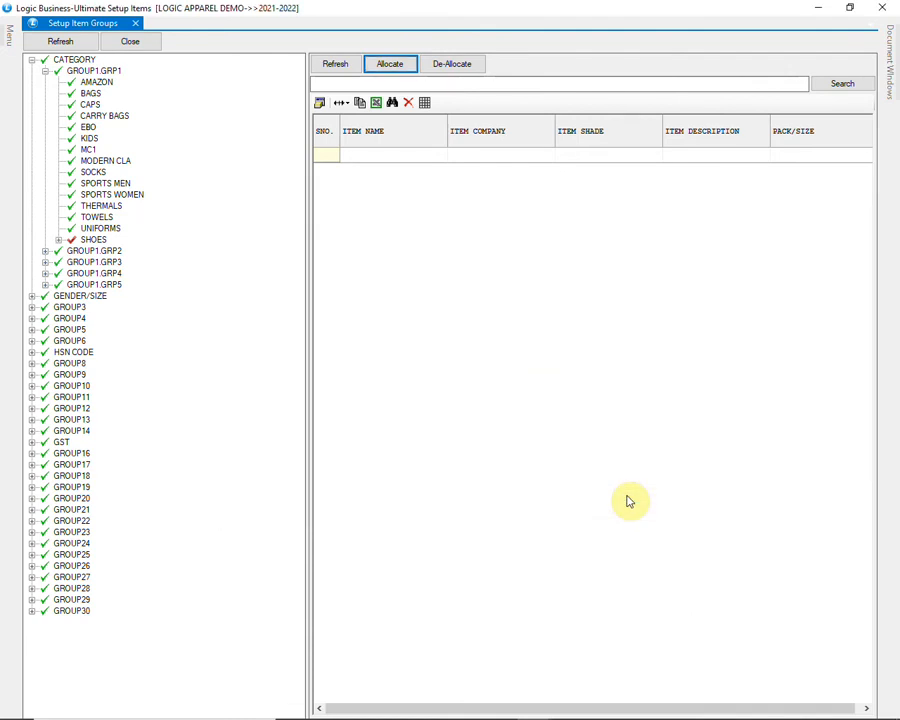
{"action": "left_click", "coordinate": [91, 253]}
Step: Expand GENDER/SIZE > GROUP2.GRP1 and load its groups into the grid
{"action": "left_click", "coordinate": [94, 262]}
{"action": "left_click", "coordinate": [98, 273]}
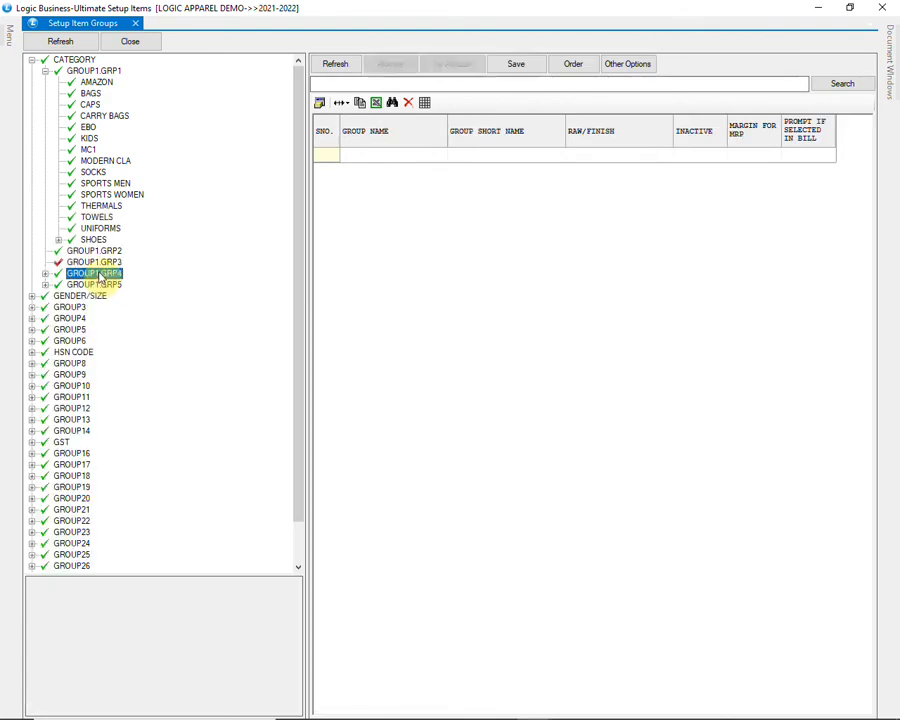
{"action": "left_click", "coordinate": [103, 285]}
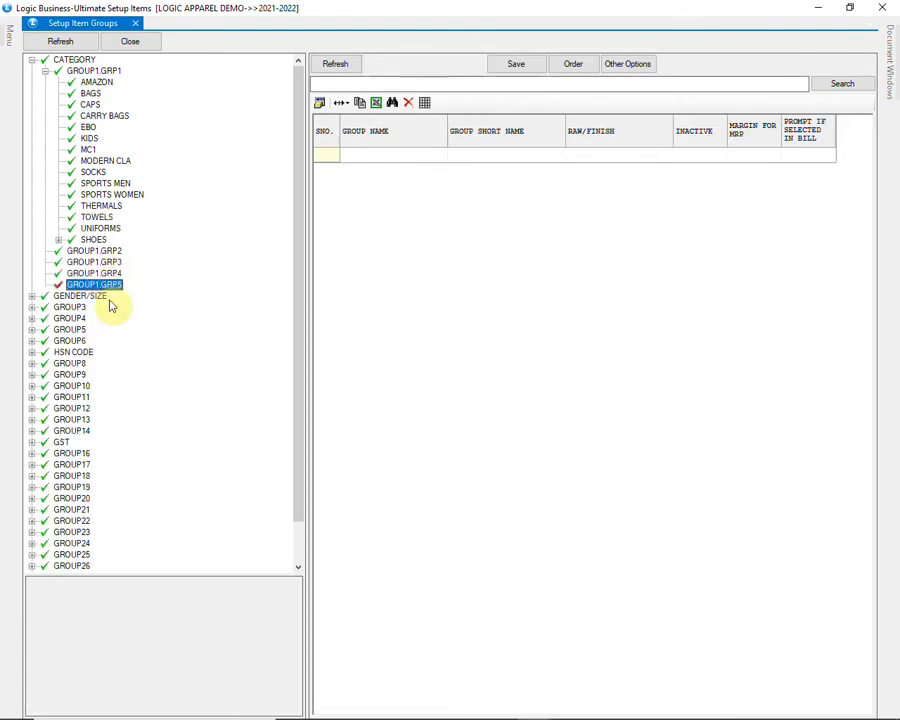
{"action": "left_click", "coordinate": [36, 296]}
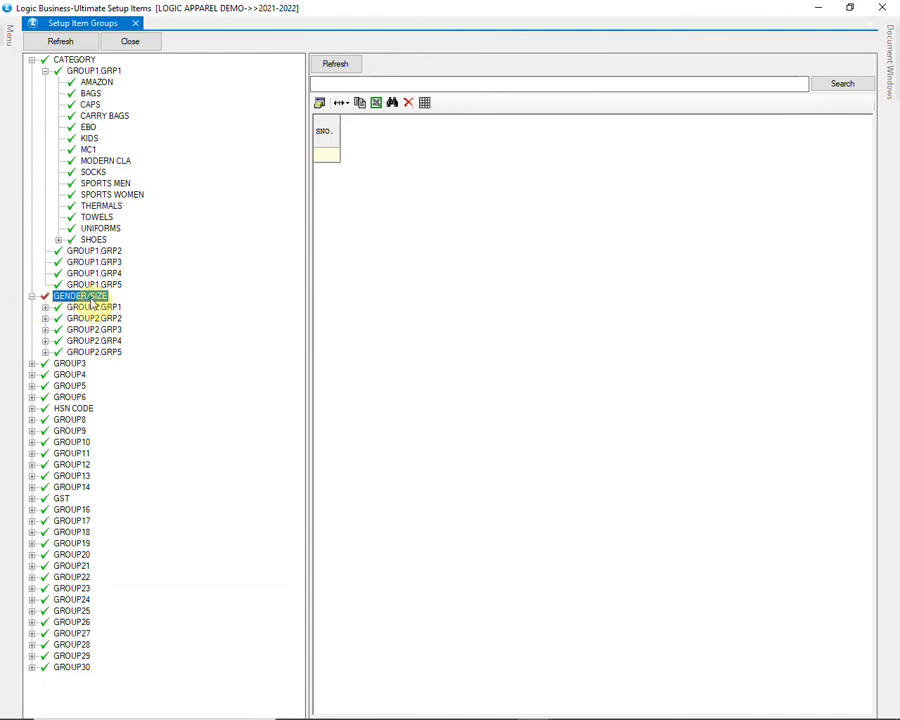
{"action": "left_click", "coordinate": [45, 307]}
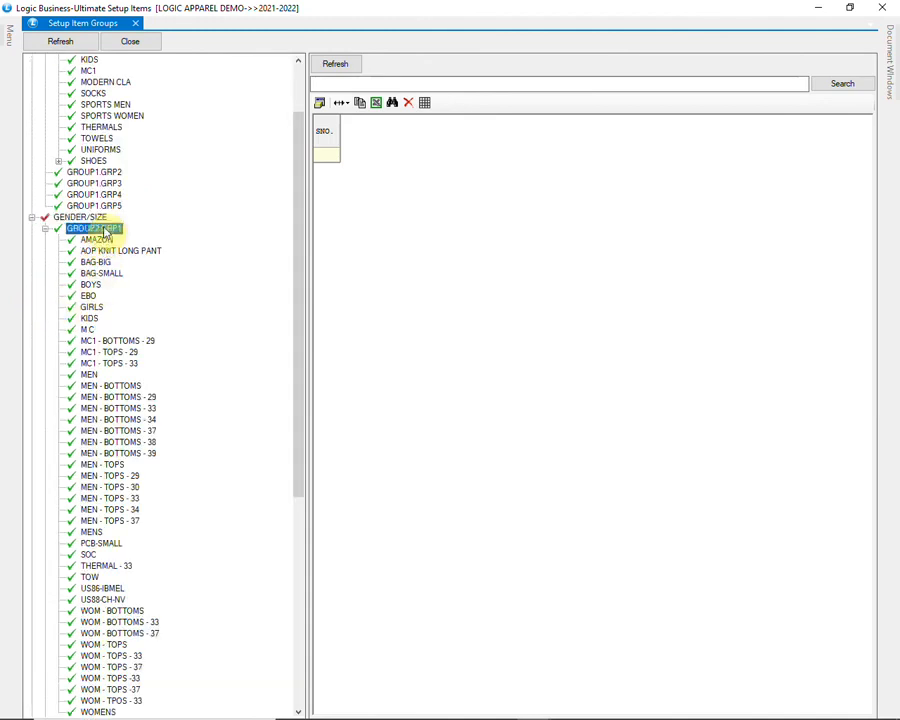
{"action": "left_click", "coordinate": [88, 228]}
{"action": "left_click", "coordinate": [351, 64]}
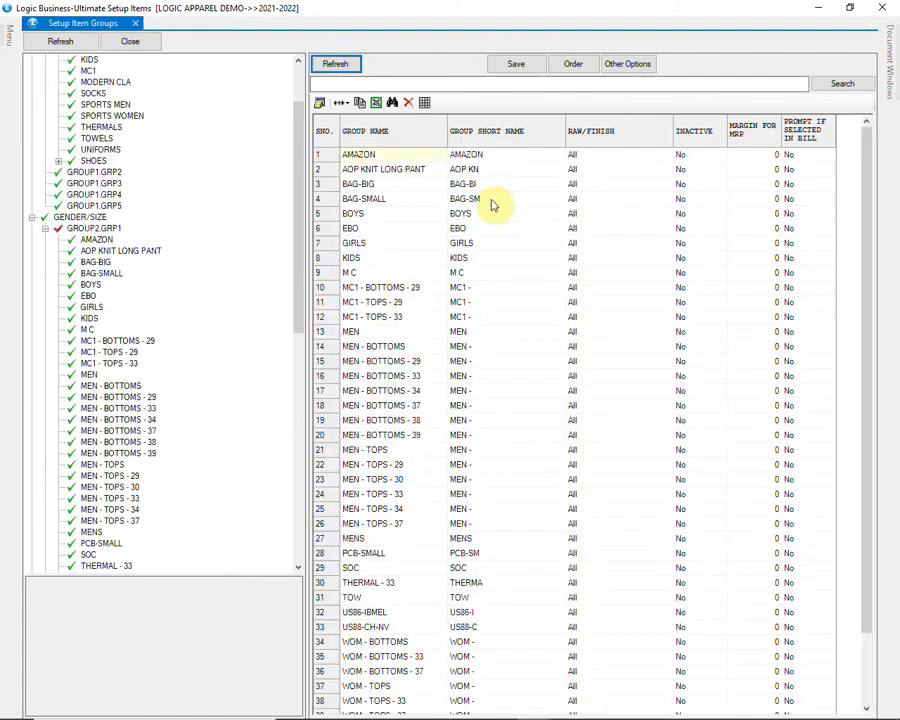
Step: Browse the BOYS, AMAZON and BAG-SMALL groups, then list MEN - BOTTOMS - 29's 16 items
{"action": "left_click", "coordinate": [496, 216]}
{"action": "scroll", "coordinate": [512, 228], "scroll_direction": "down", "scroll_amount": 2}
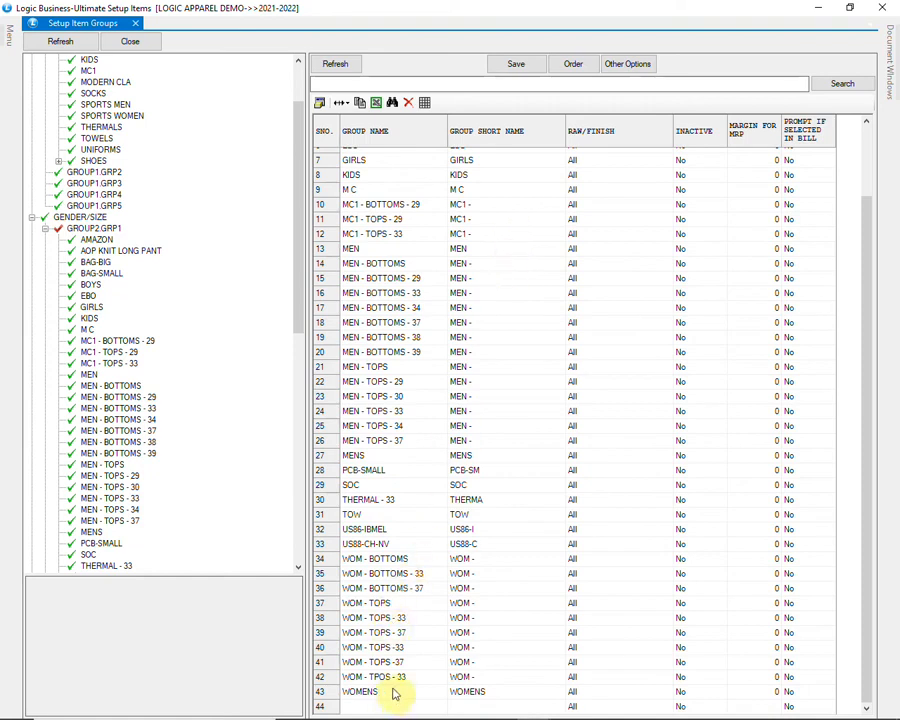
{"action": "scroll", "coordinate": [395, 692], "scroll_direction": "up", "scroll_amount": 2}
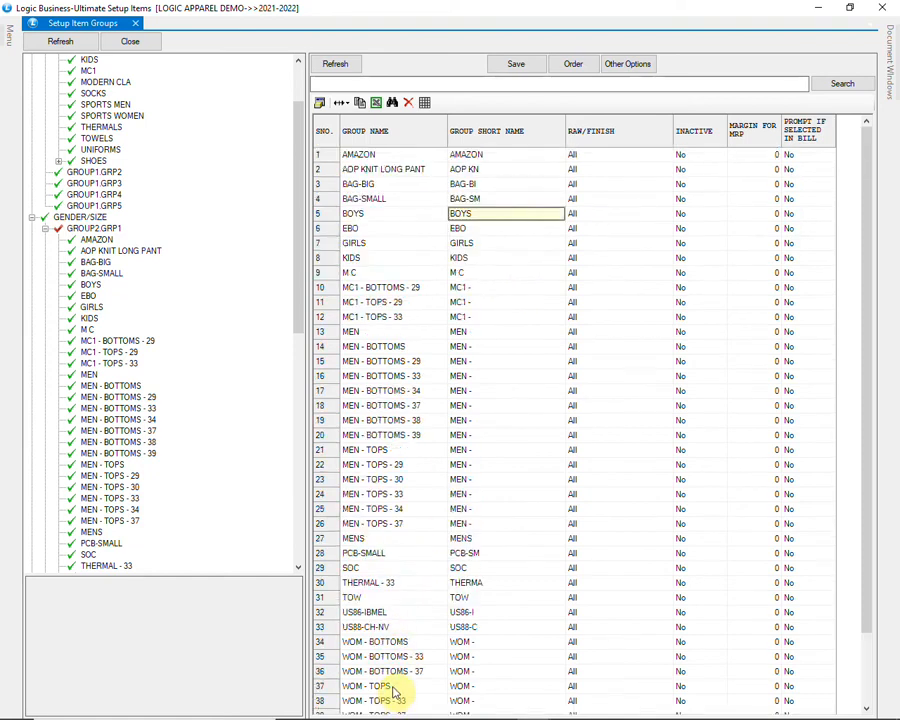
{"action": "left_click", "coordinate": [381, 159]}
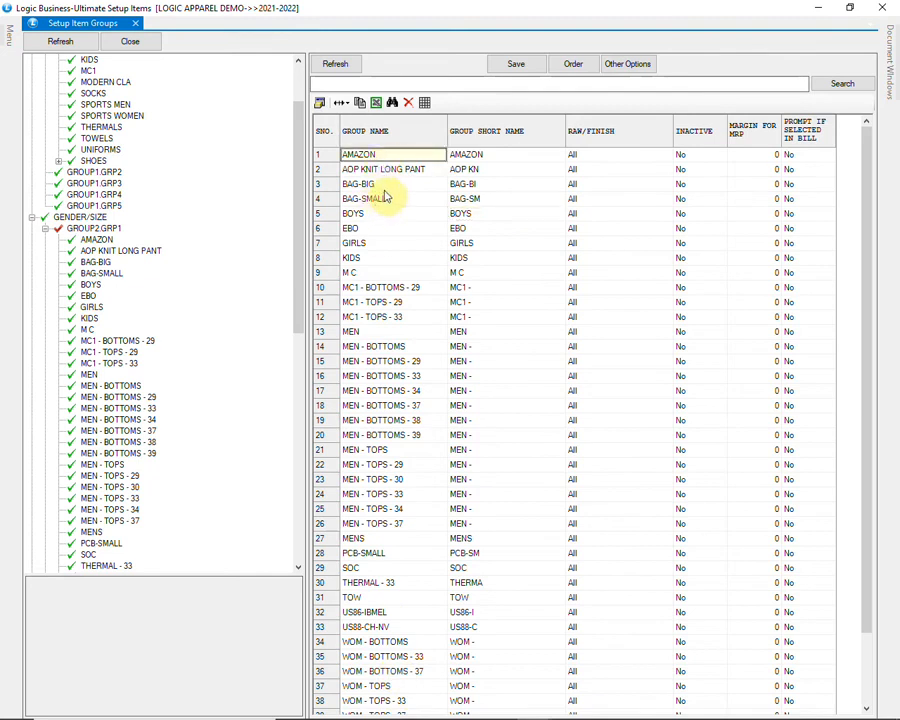
{"action": "left_click", "coordinate": [386, 197]}
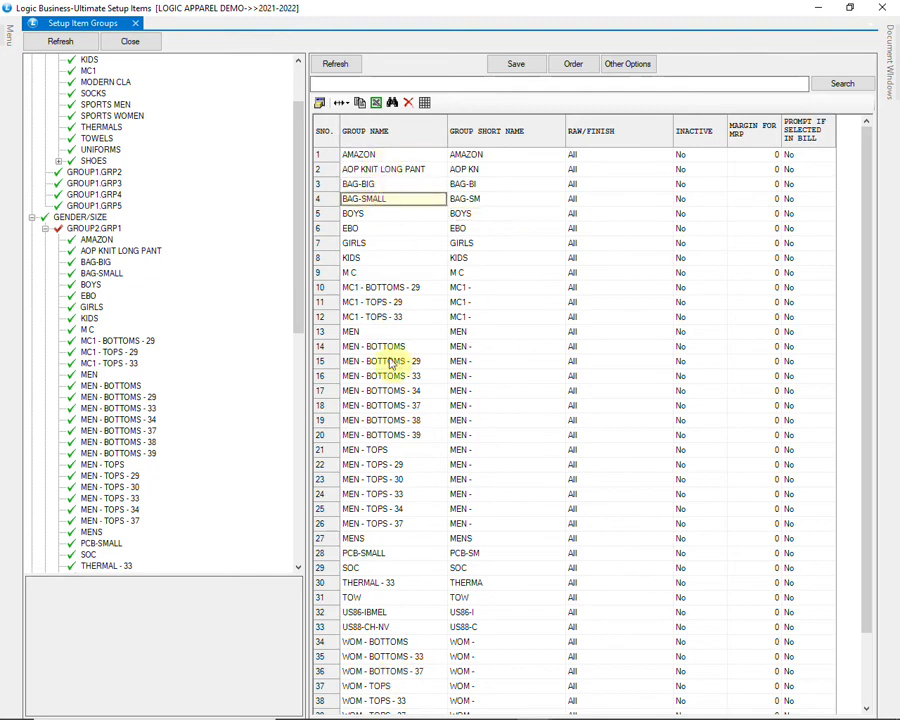
{"action": "scroll", "coordinate": [392, 425], "scroll_direction": "down", "scroll_amount": 2}
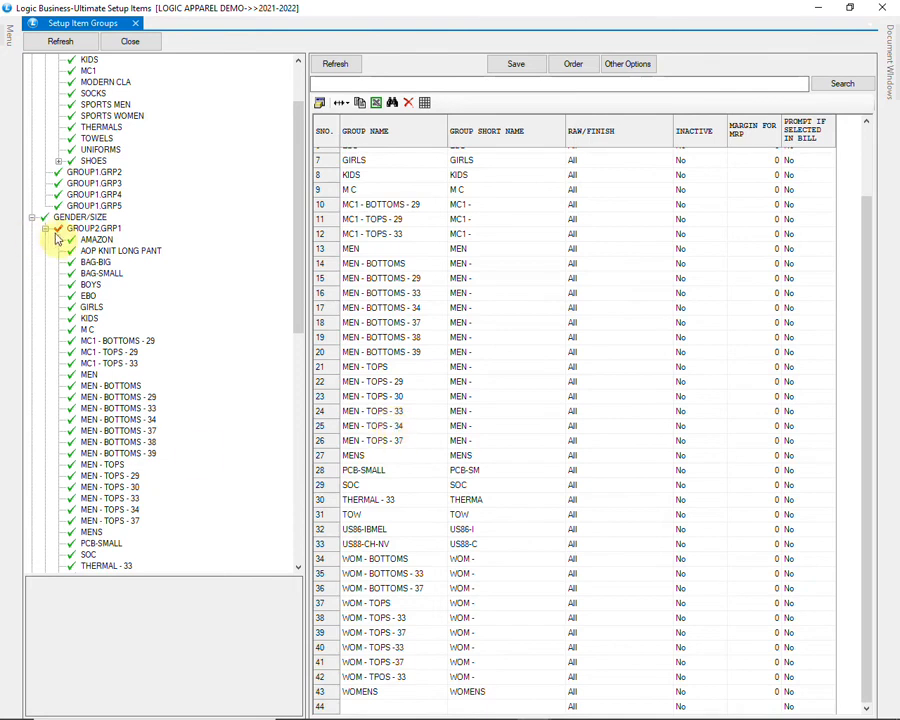
{"action": "left_click_drag", "start_coordinate": [298, 242], "coordinate": [310, 300]}
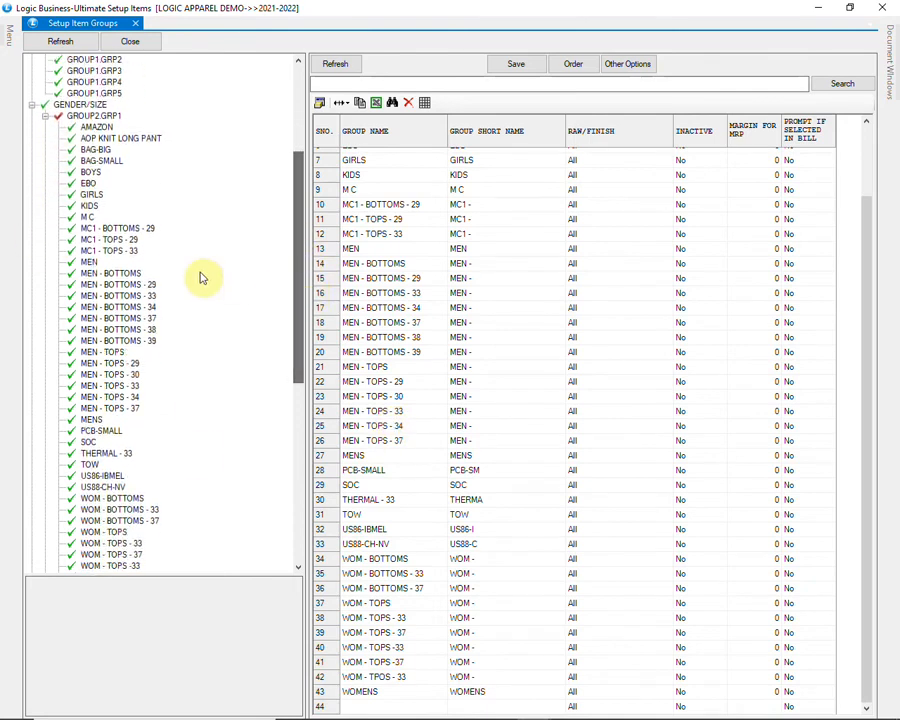
{"action": "left_click", "coordinate": [104, 275]}
{"action": "left_click", "coordinate": [117, 285]}
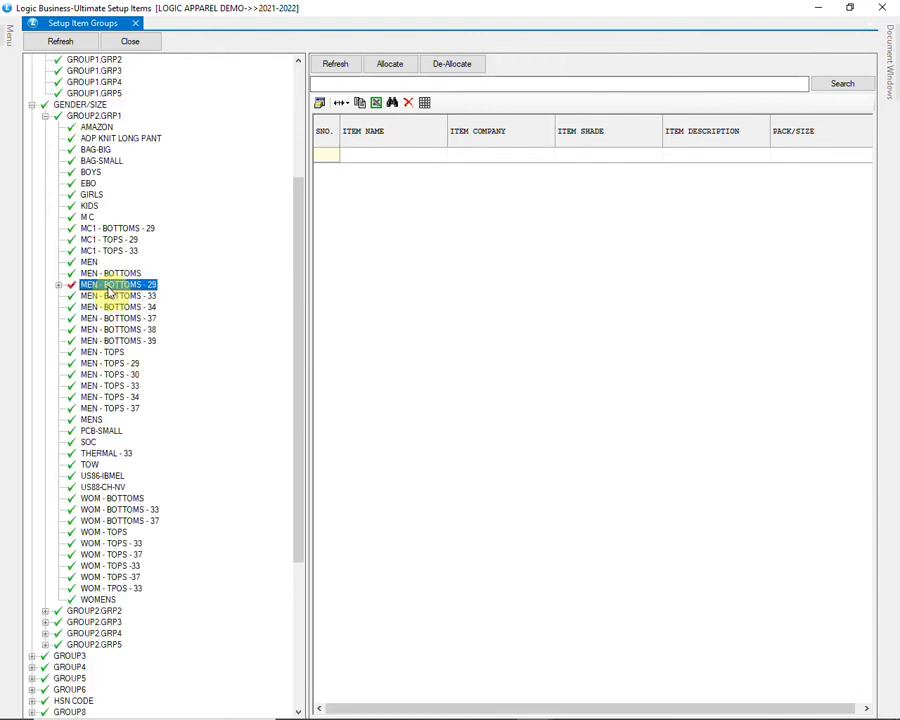
{"action": "left_click", "coordinate": [59, 286]}
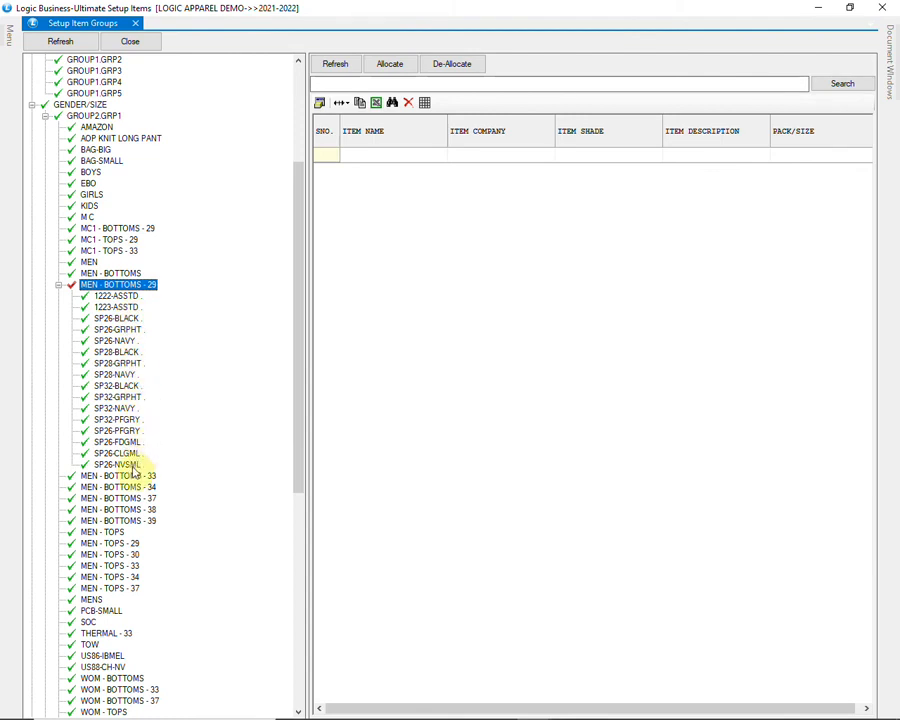
Step: Expand HSN CODE and GROUP7.GRP1 to browse its codes, then collapse it and select GST
{"action": "scroll", "coordinate": [133, 473], "scroll_direction": "down", "scroll_amount": 13}
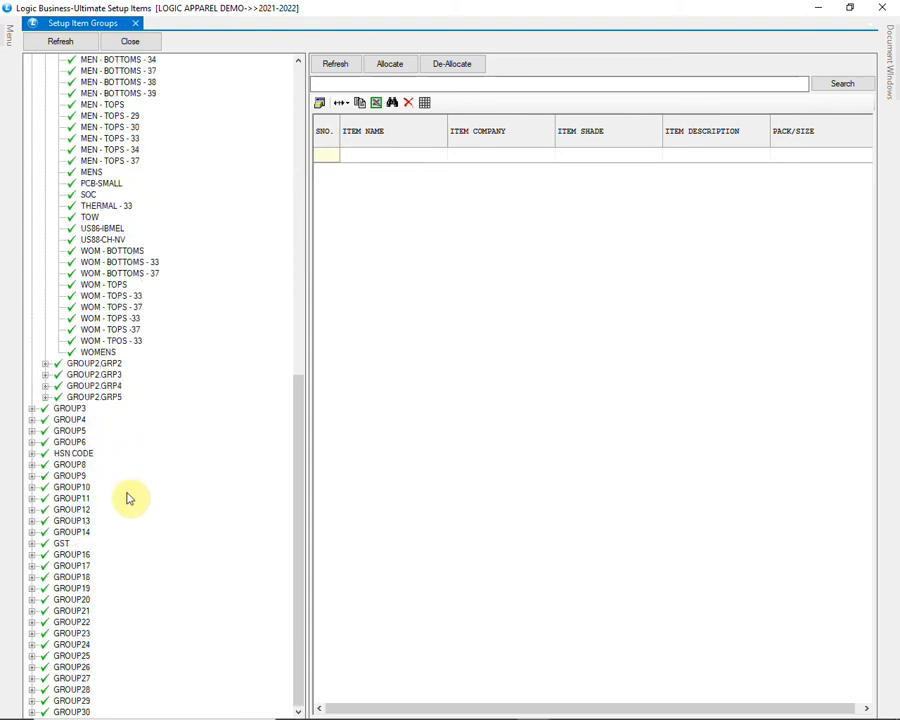
{"action": "left_click", "coordinate": [32, 454]}
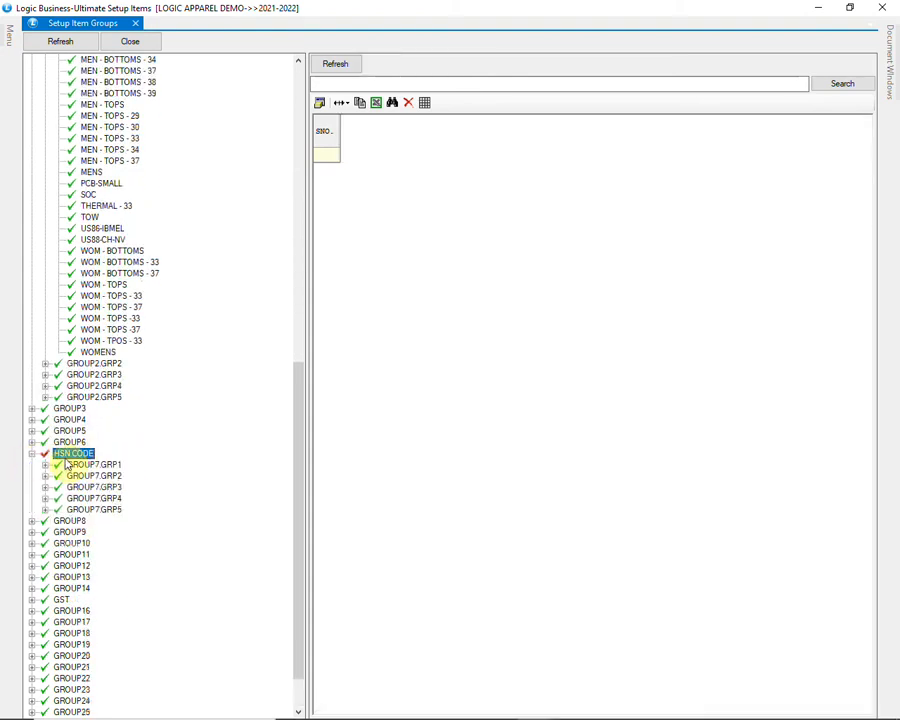
{"action": "scroll", "coordinate": [60, 445], "scroll_direction": "down", "scroll_amount": 2}
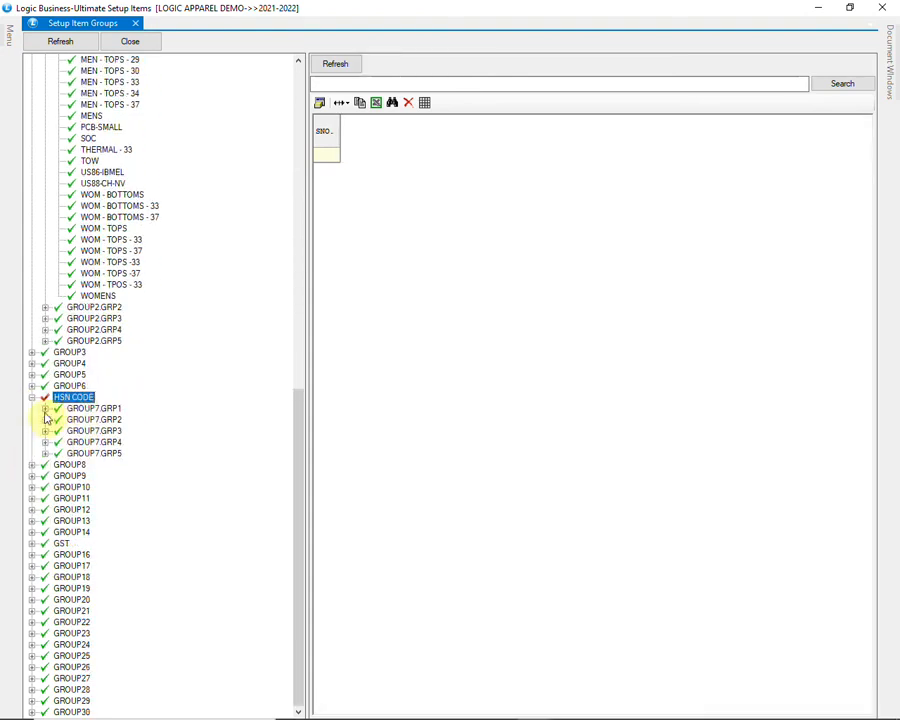
{"action": "left_click", "coordinate": [45, 408]}
{"action": "scroll", "coordinate": [108, 265], "scroll_direction": "down", "scroll_amount": 2}
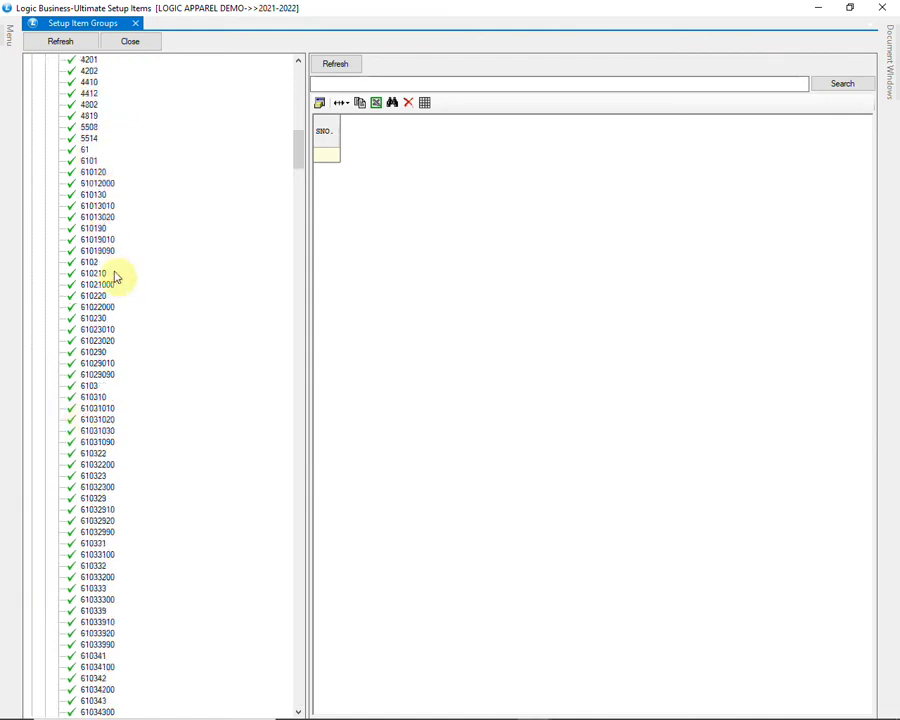
{"action": "scroll", "coordinate": [110, 270], "scroll_direction": "down", "scroll_amount": 14}
{"action": "left_click_drag", "start_coordinate": [297, 190], "coordinate": [298, 387]}
{"action": "left_click_drag", "start_coordinate": [300, 398], "coordinate": [302, 118]}
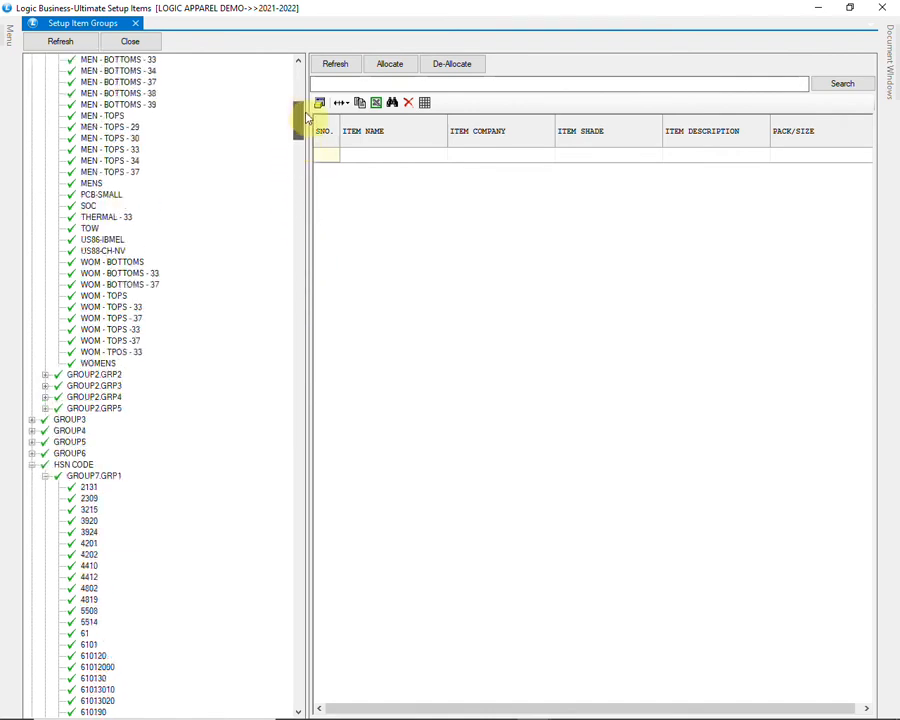
{"action": "left_click", "coordinate": [45, 476]}
{"action": "scroll", "coordinate": [63, 507], "scroll_direction": "down", "scroll_amount": 5}
{"action": "scroll", "coordinate": [62, 507], "scroll_direction": "down", "scroll_amount": 2}
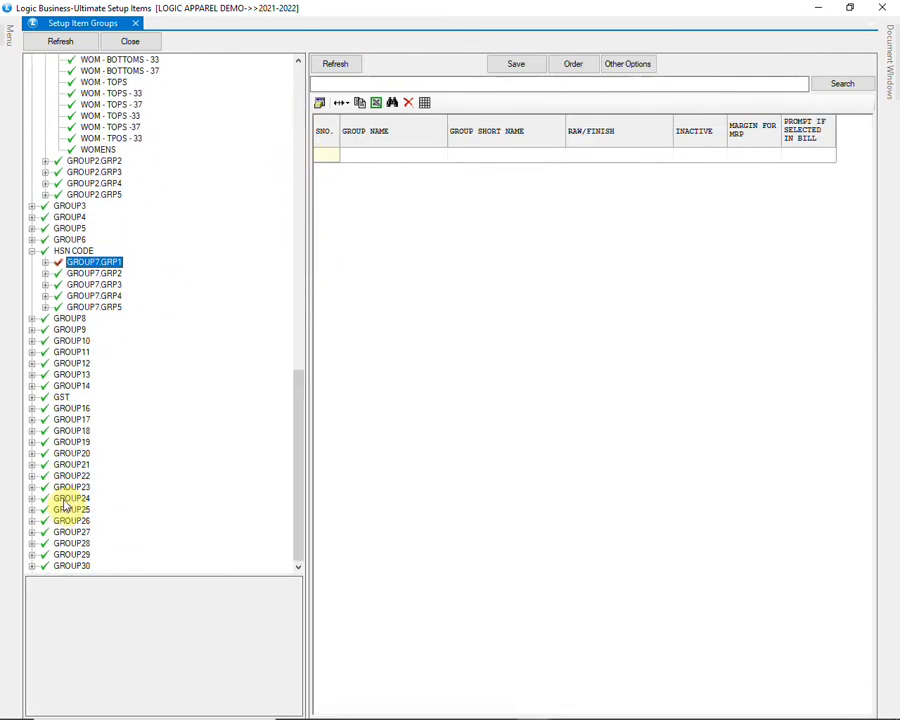
{"action": "left_click", "coordinate": [60, 399]}
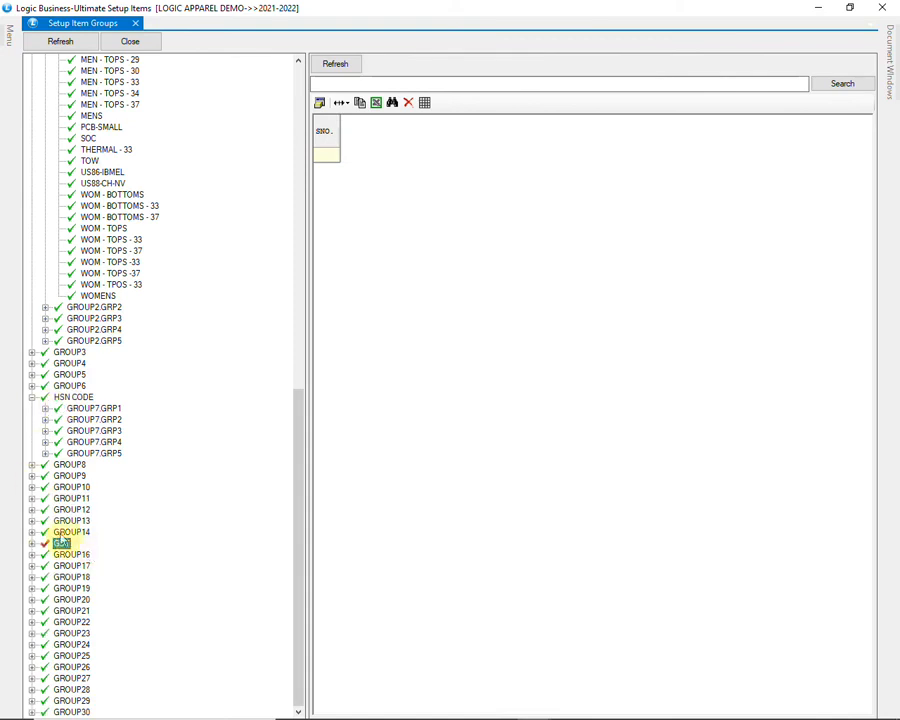
Step: Expand GST > GROUP15.GRP1 and browse the items in GST APPAREL
{"action": "left_click", "coordinate": [33, 545]}
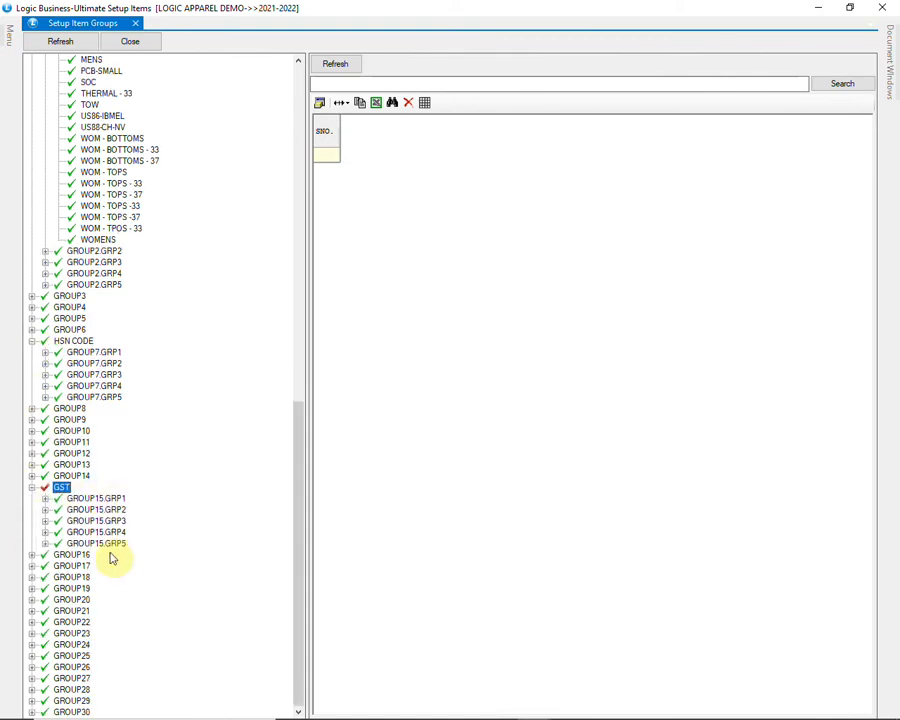
{"action": "left_click", "coordinate": [48, 507]}
{"action": "scroll", "coordinate": [143, 516], "scroll_direction": "down", "scroll_amount": 8}
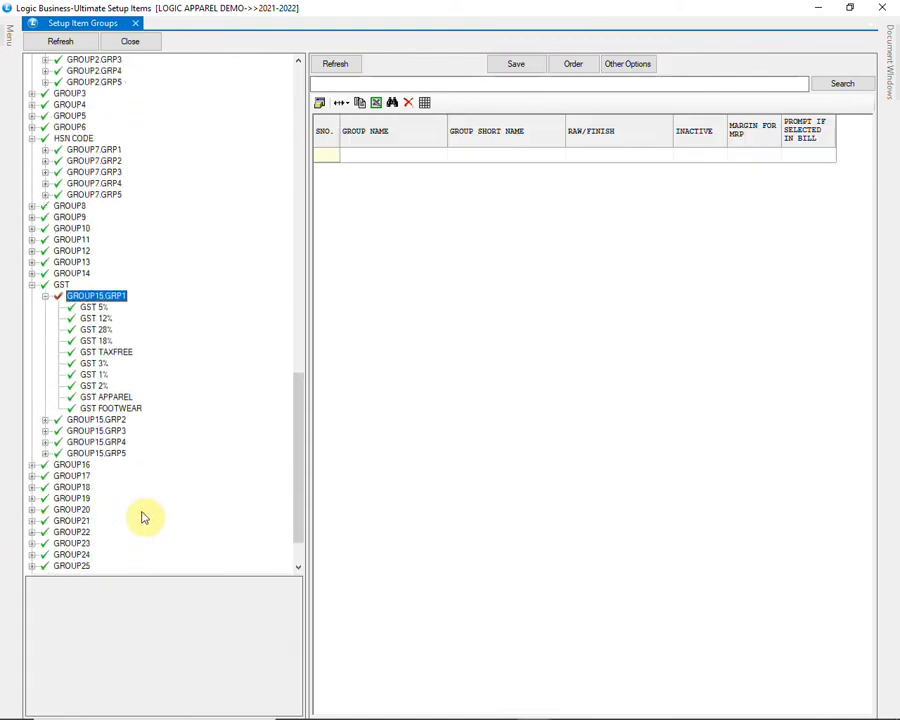
{"action": "left_click", "coordinate": [120, 343]}
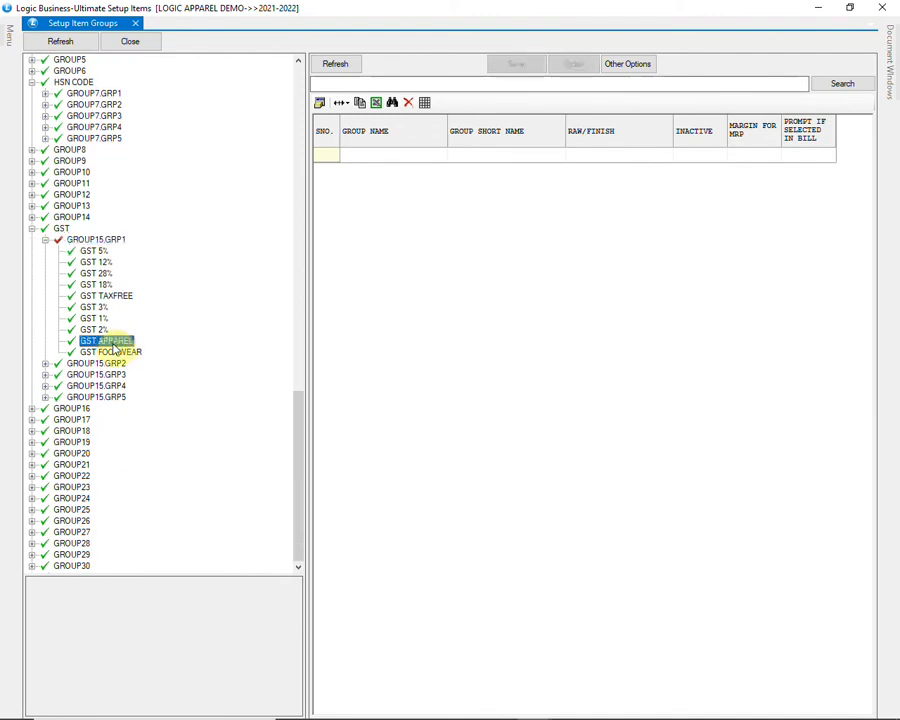
{"action": "left_click", "coordinate": [59, 487]}
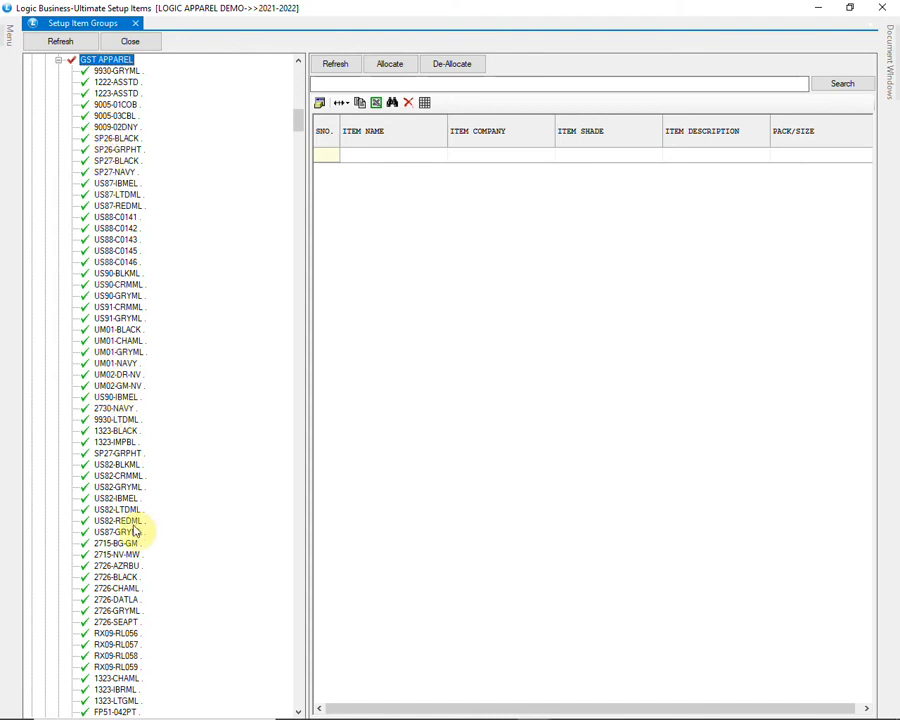
{"action": "scroll", "coordinate": [138, 530], "scroll_direction": "down", "scroll_amount": 10}
{"action": "scroll", "coordinate": [138, 530], "scroll_direction": "down", "scroll_amount": 15}
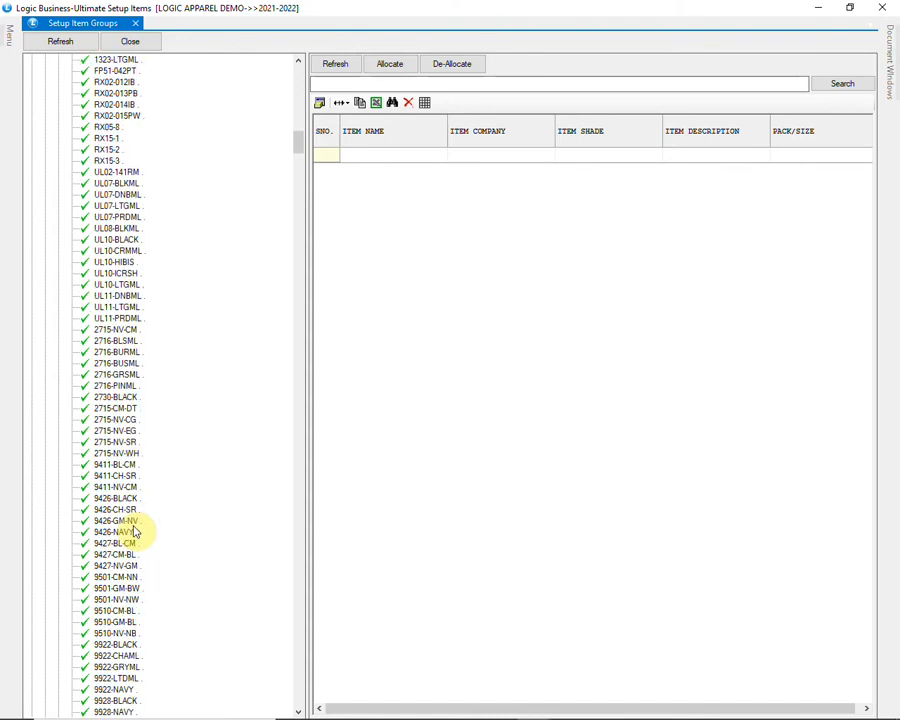
{"action": "scroll", "coordinate": [136, 532], "scroll_direction": "up", "scroll_amount": 20}
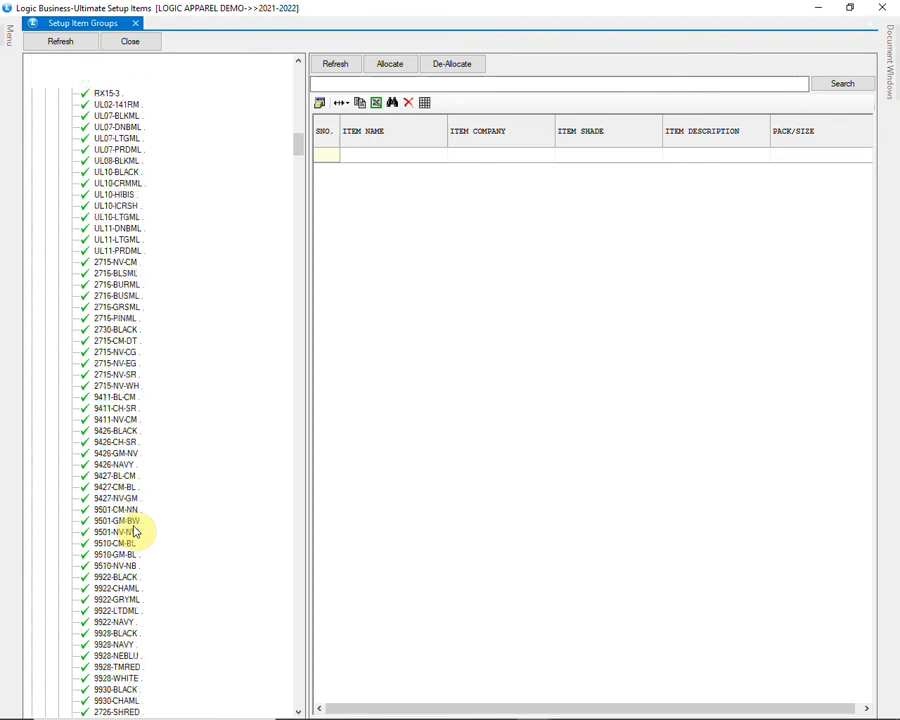
{"action": "scroll", "coordinate": [138, 528], "scroll_direction": "up", "scroll_amount": 7}
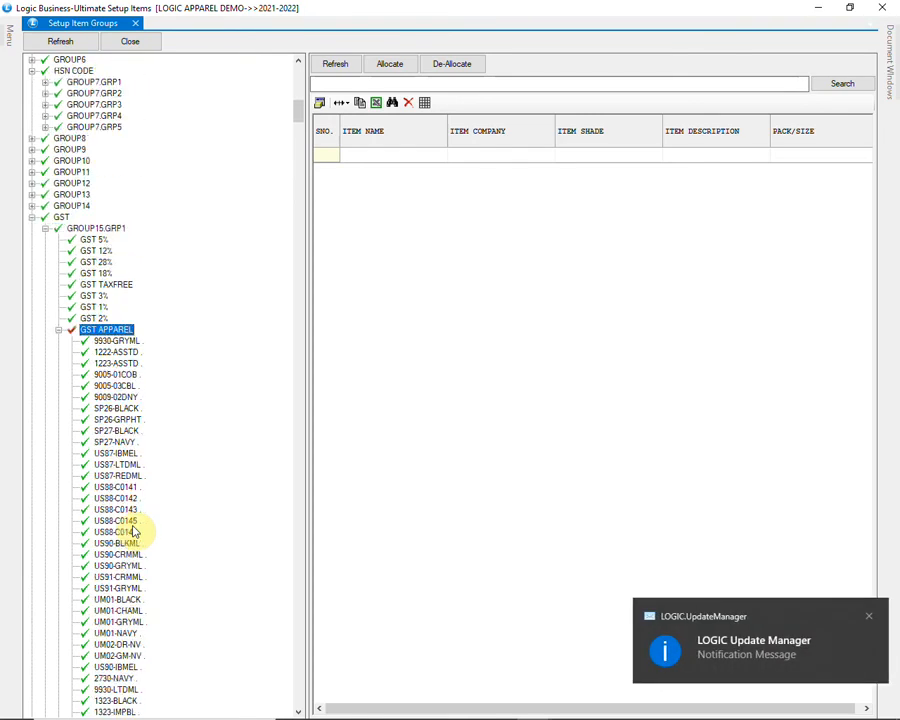
{"action": "left_click", "coordinate": [58, 331]}
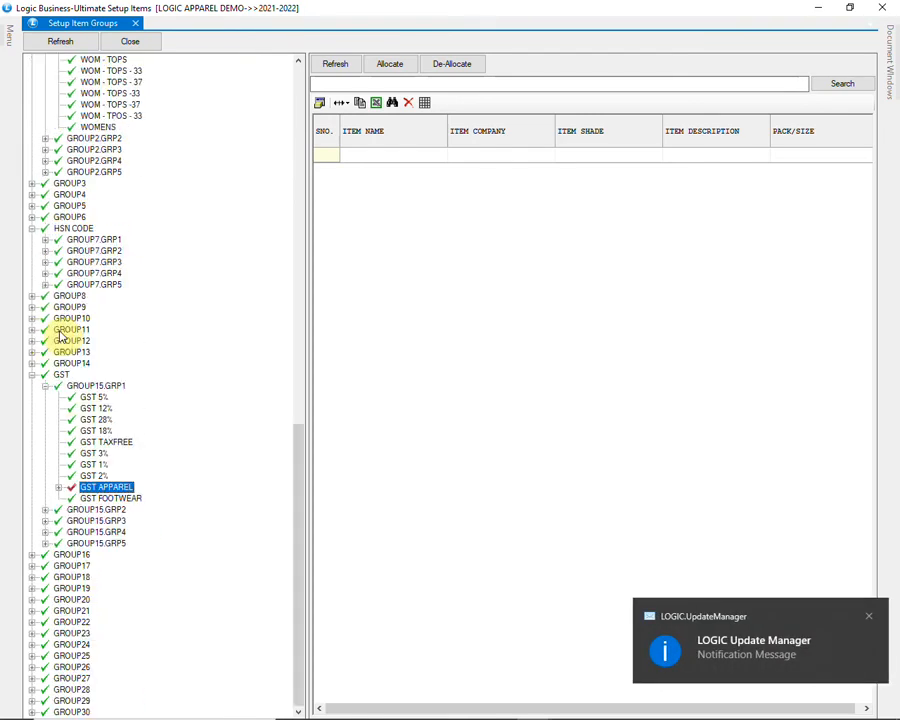
Step: Review the GST 5% group's items, then close Setup Item Groups
{"action": "left_click", "coordinate": [92, 398]}
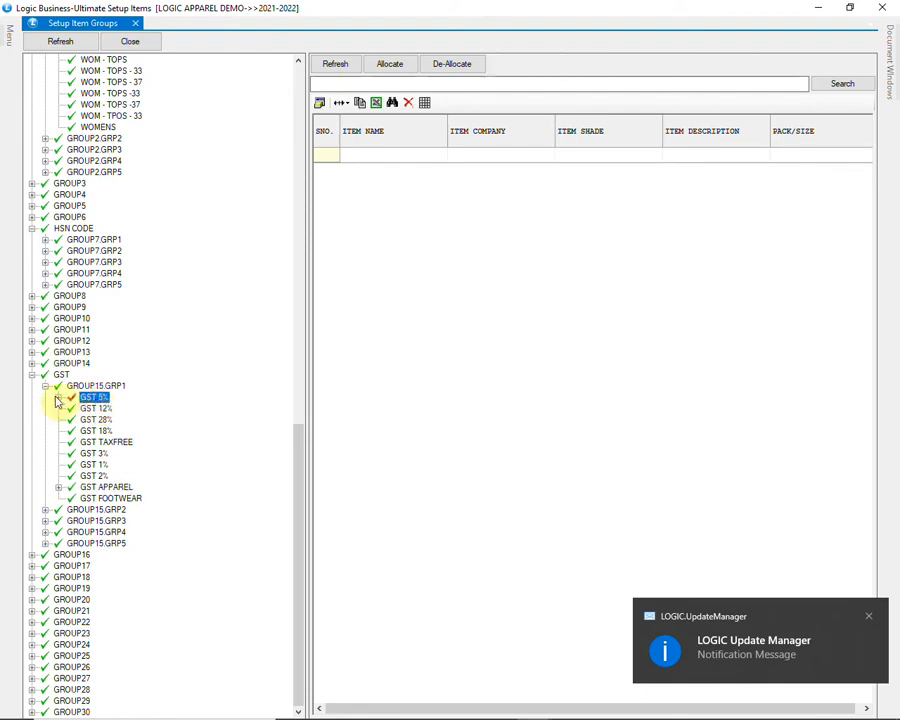
{"action": "left_click", "coordinate": [58, 397]}
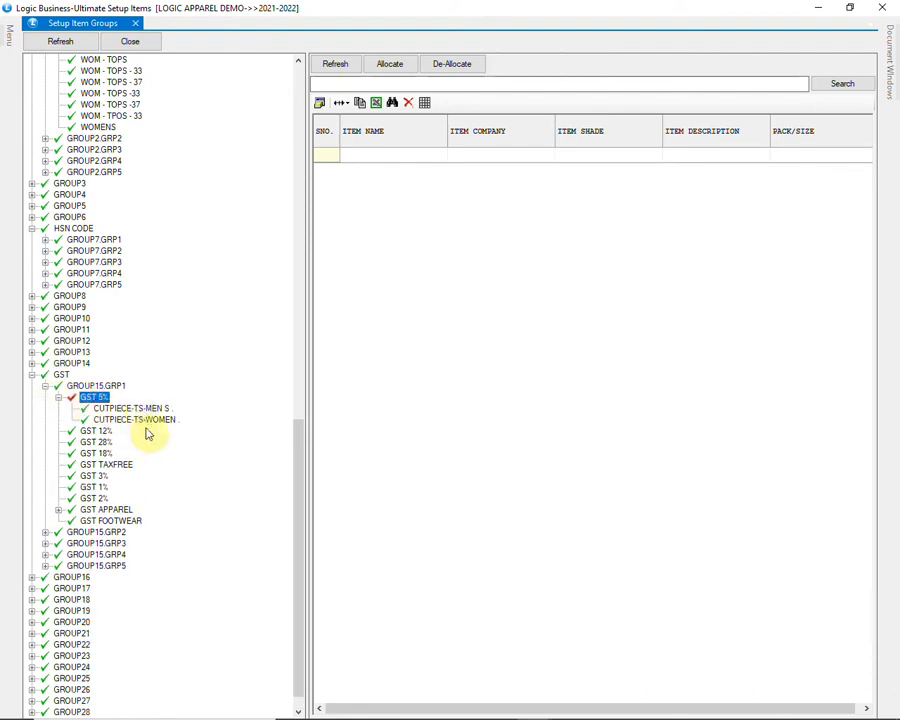
{"action": "scroll", "coordinate": [147, 432], "scroll_direction": "down", "scroll_amount": 1}
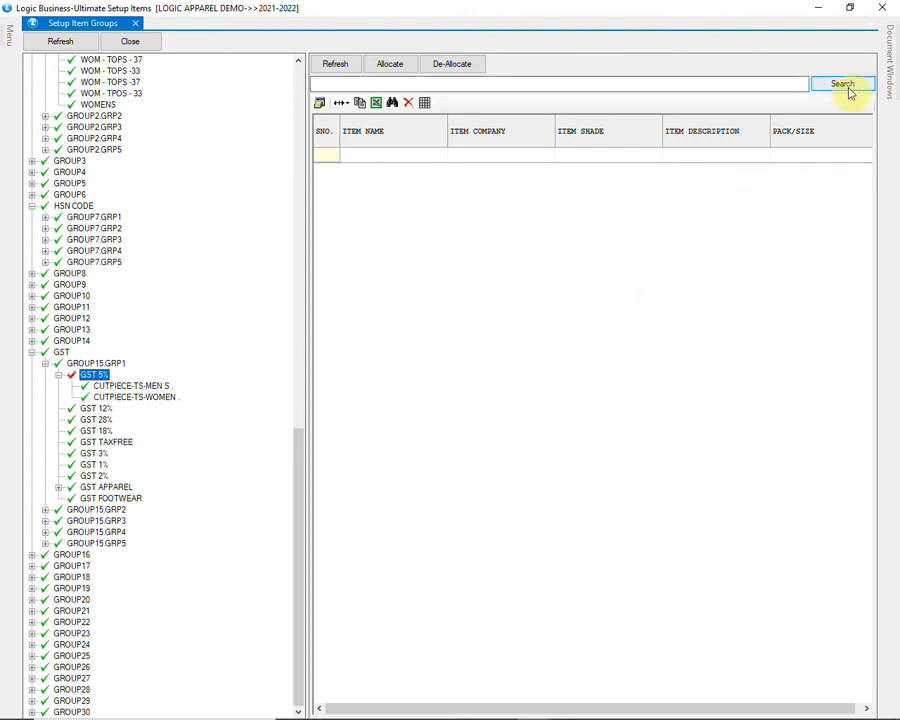
{"action": "left_click", "coordinate": [884, 8]}
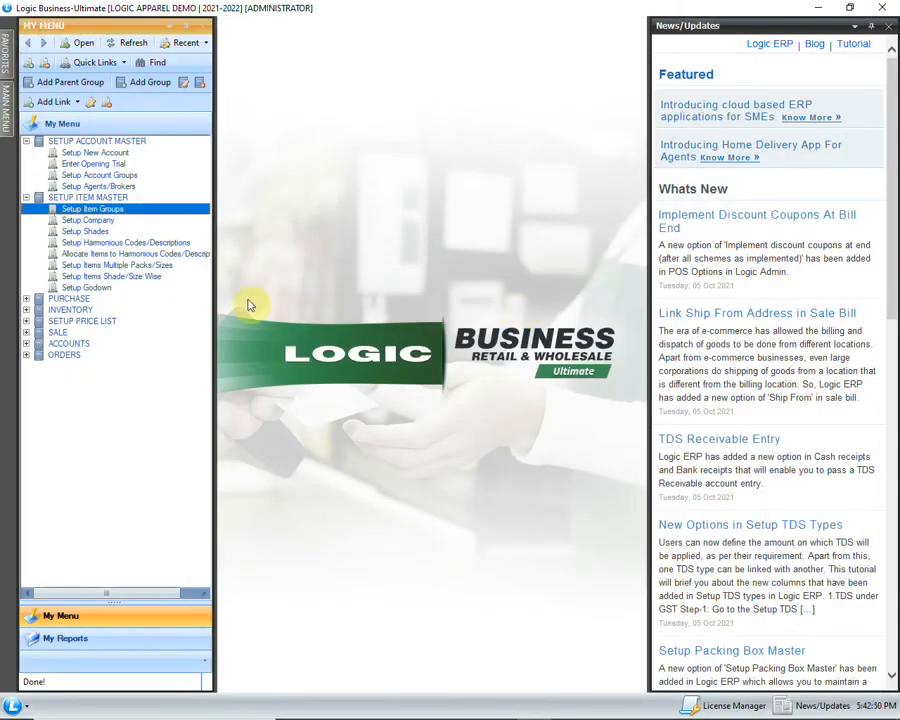
Step: Open Setup Items Shade/Size Wise and enter item name SP0081
{"action": "left_click", "coordinate": [167, 276]}
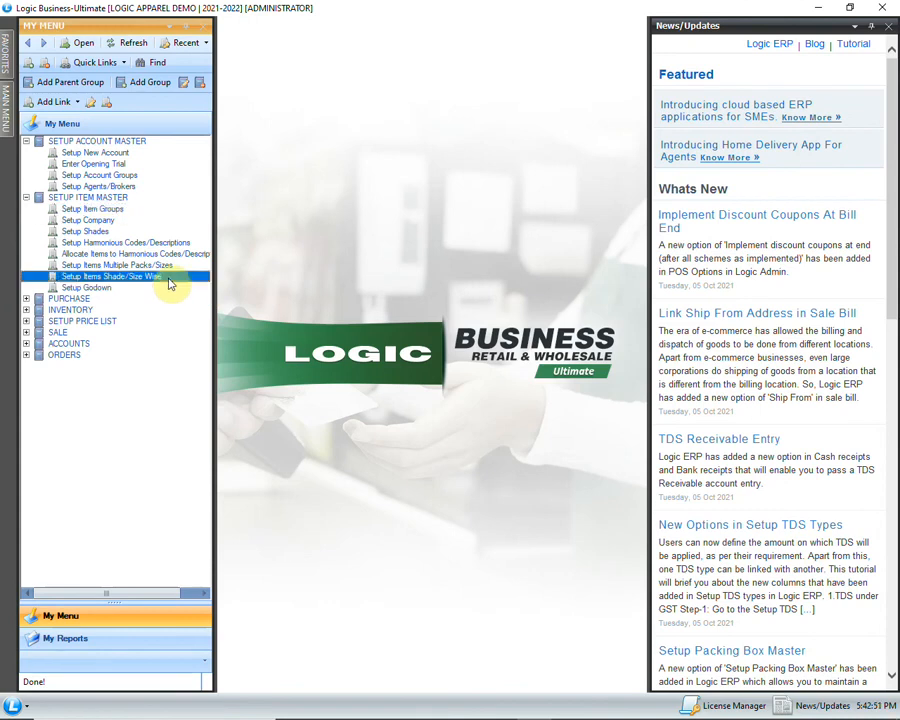
{"action": "double_click", "coordinate": [115, 279]}
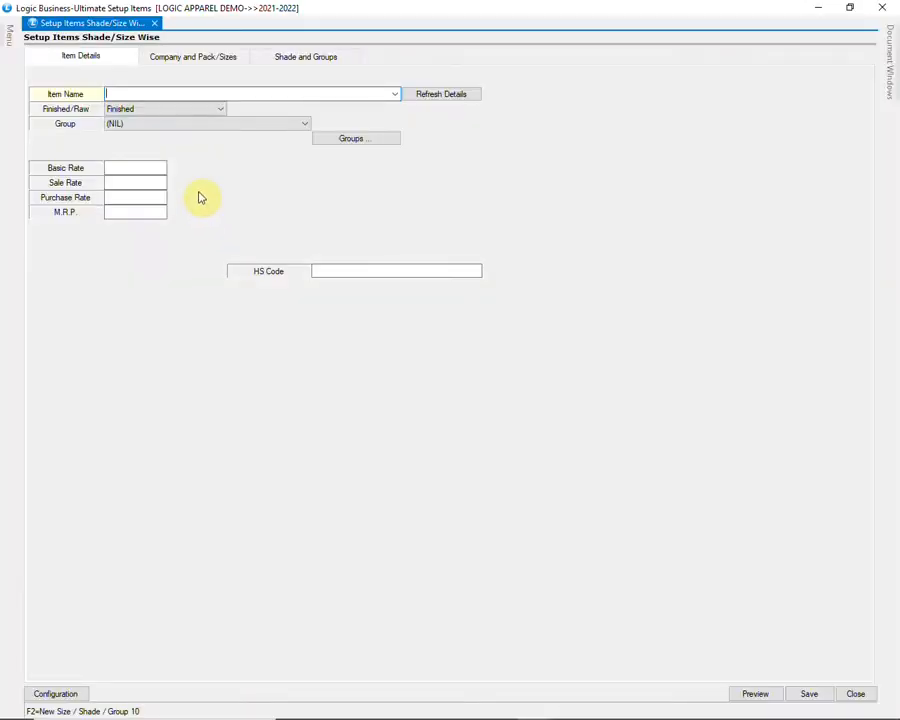
{"action": "type", "text": "SP0081"}
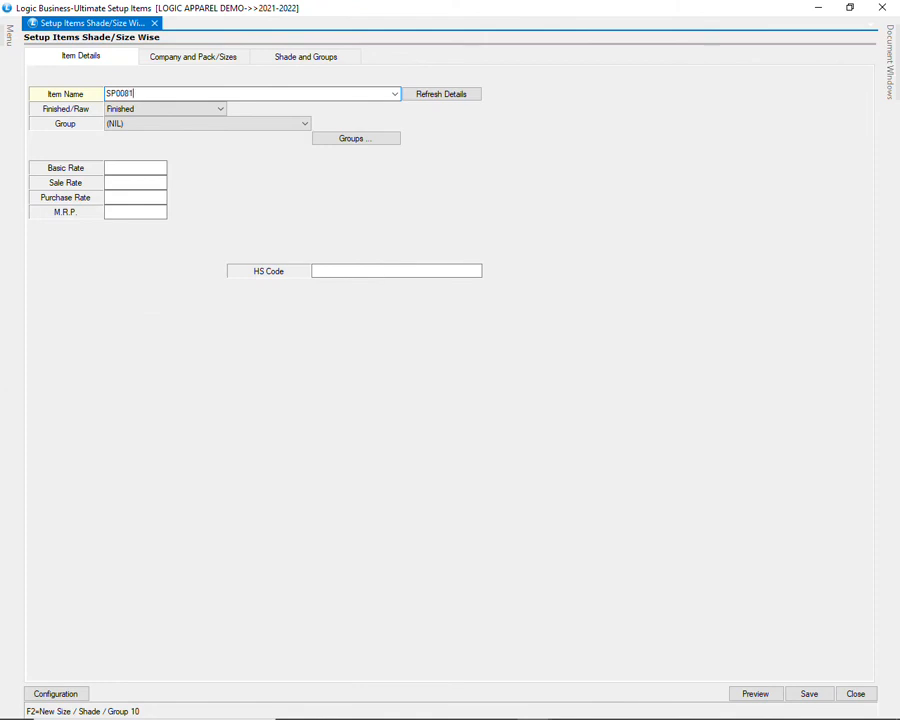
{"action": "key", "text": "Tab"}
{"action": "key", "text": "Tab"}
Step: Keep the item as Finished and assign it to the KIDS group
{"action": "left_click", "coordinate": [155, 111]}
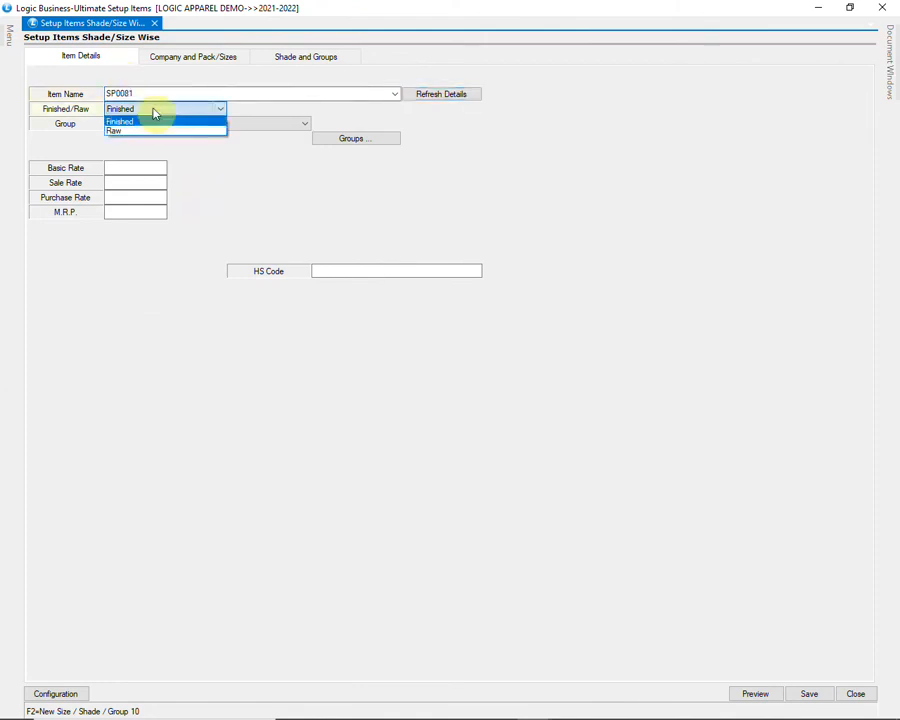
{"action": "left_click", "coordinate": [162, 121]}
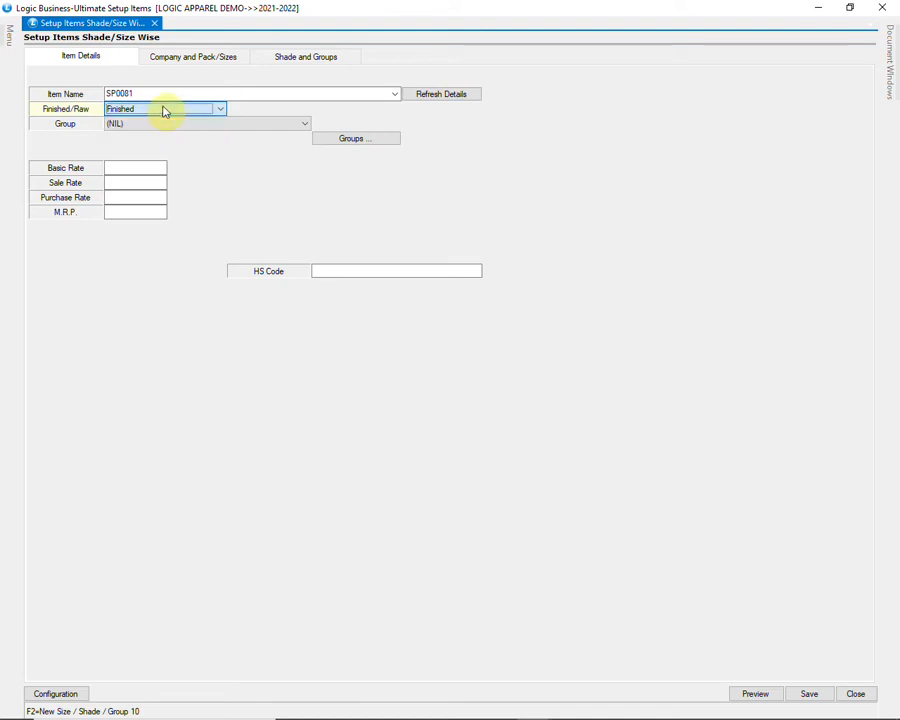
{"action": "left_click", "coordinate": [161, 124]}
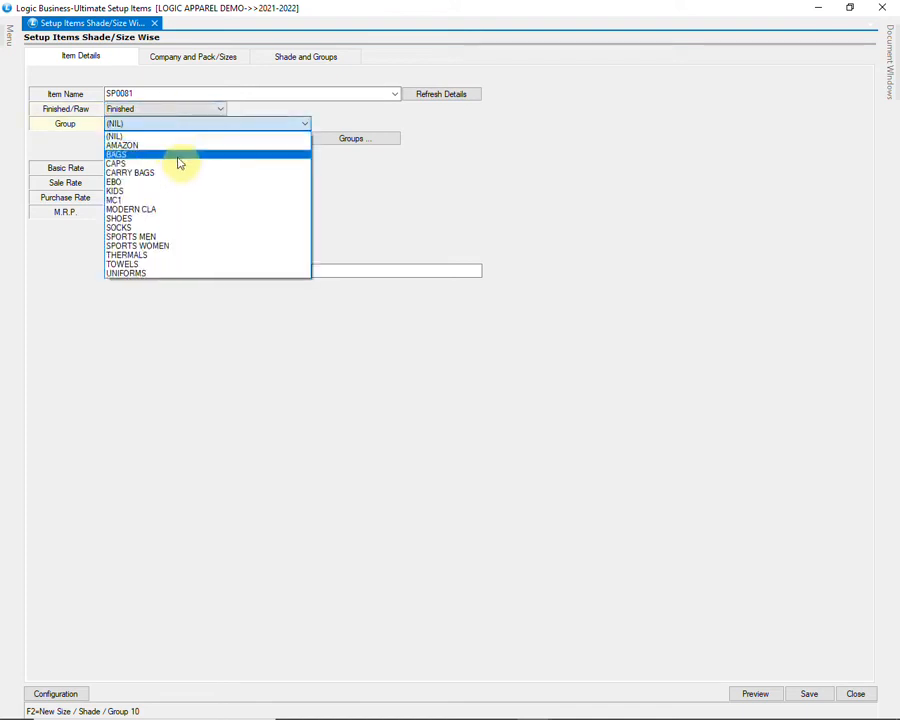
{"action": "left_click", "coordinate": [196, 191]}
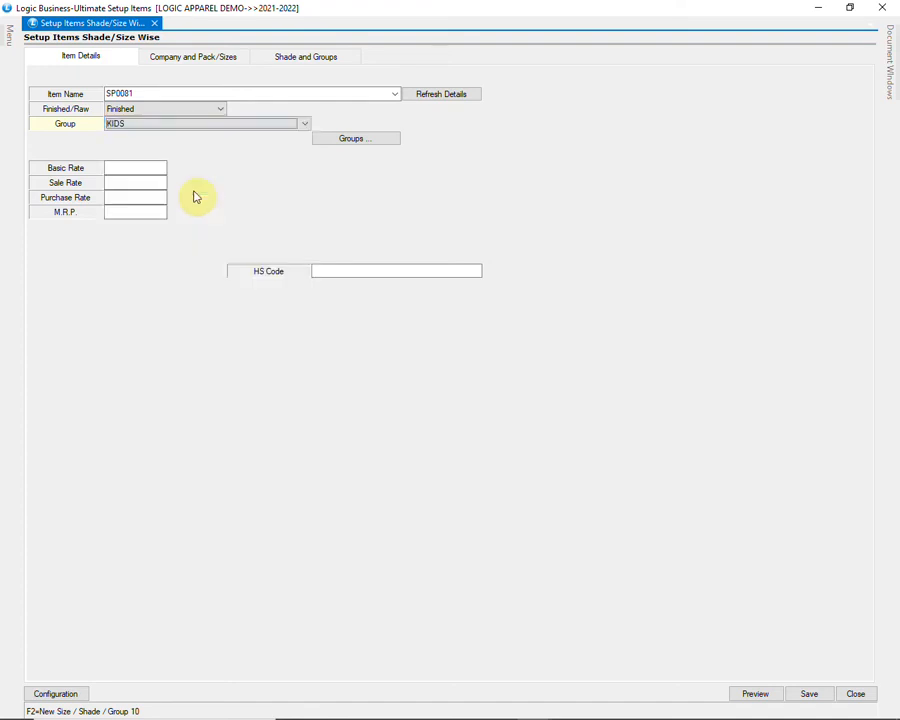
{"action": "left_click", "coordinate": [370, 141]}
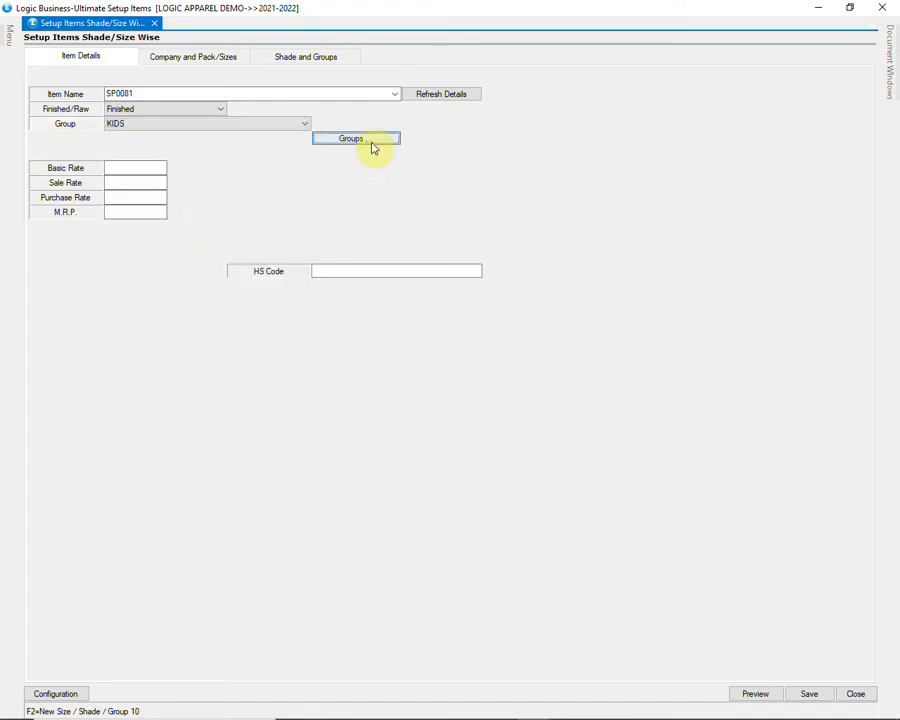
Step: Set the GENDER/SIZE group to BOYS
{"action": "left_click", "coordinate": [348, 277]}
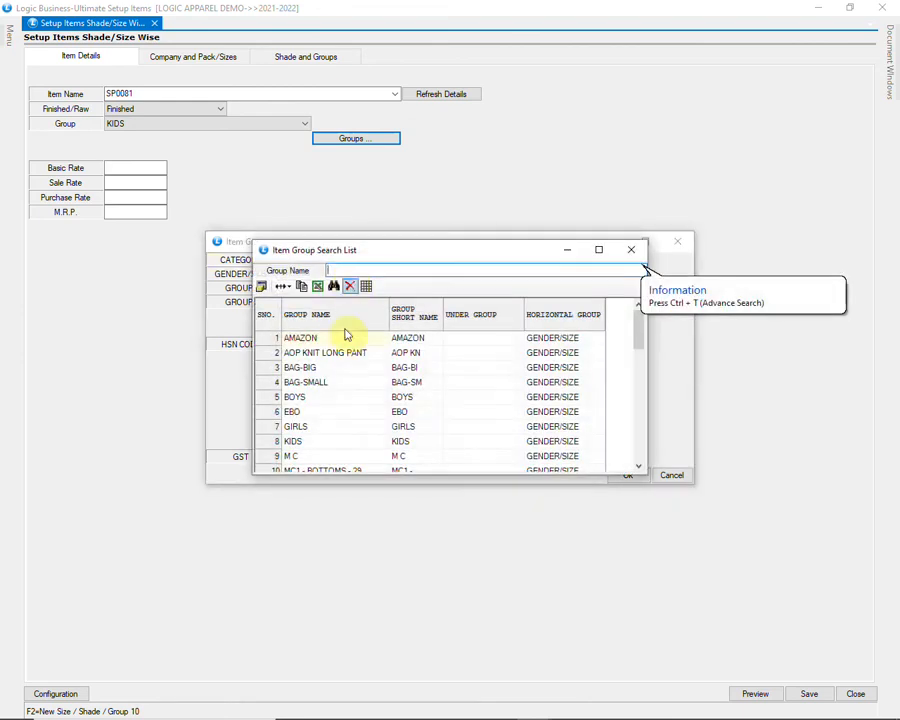
{"action": "left_click", "coordinate": [323, 397]}
{"action": "left_click", "coordinate": [323, 430]}
{"action": "scroll", "coordinate": [323, 415], "scroll_direction": "down", "scroll_amount": 2}
{"action": "scroll", "coordinate": [322, 380], "scroll_direction": "up", "scroll_amount": 2}
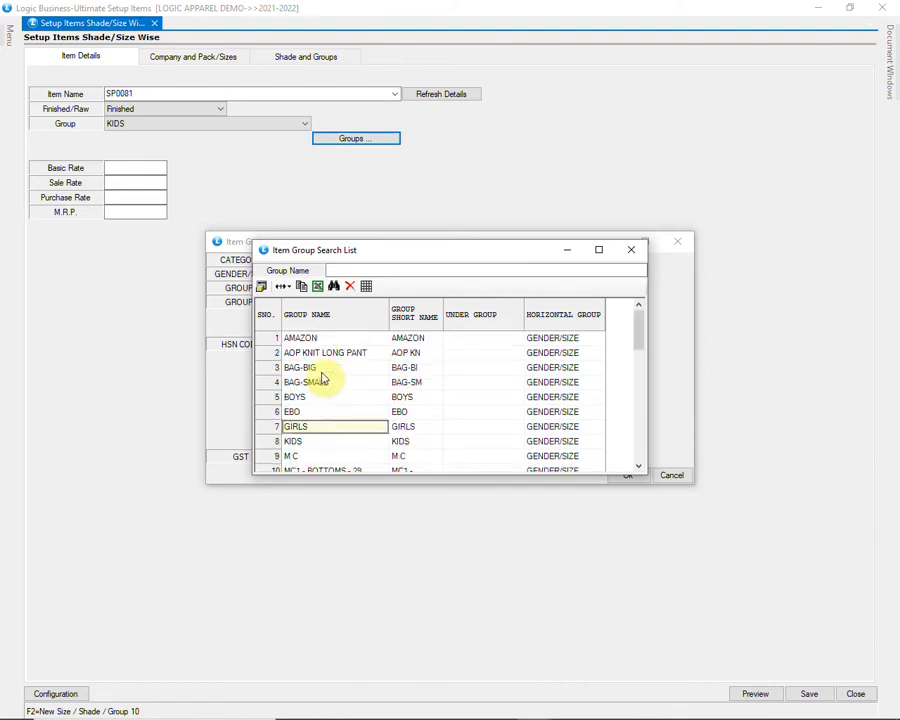
{"action": "left_click", "coordinate": [323, 401]}
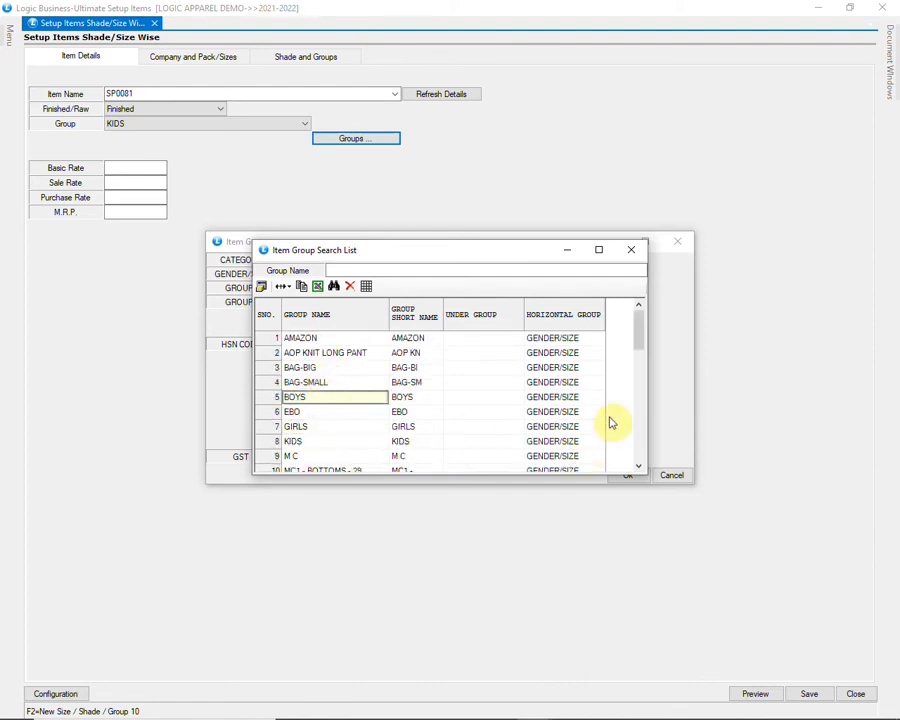
{"action": "key", "text": "Return"}
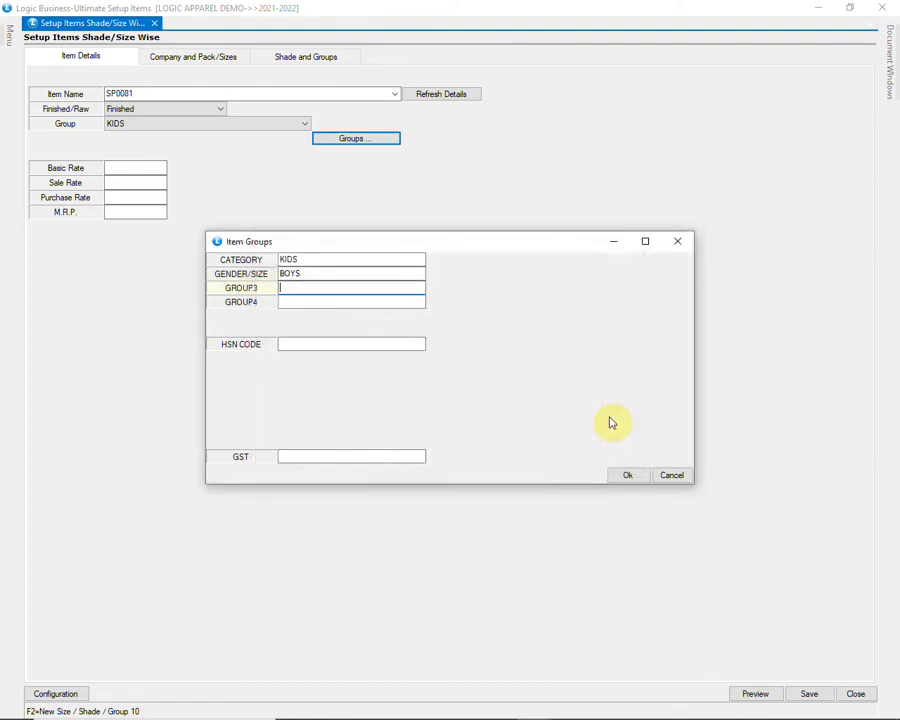
Step: Set HSN CODE to 610130 and the GST group to GST APPAREL
{"action": "left_click", "coordinate": [300, 343]}
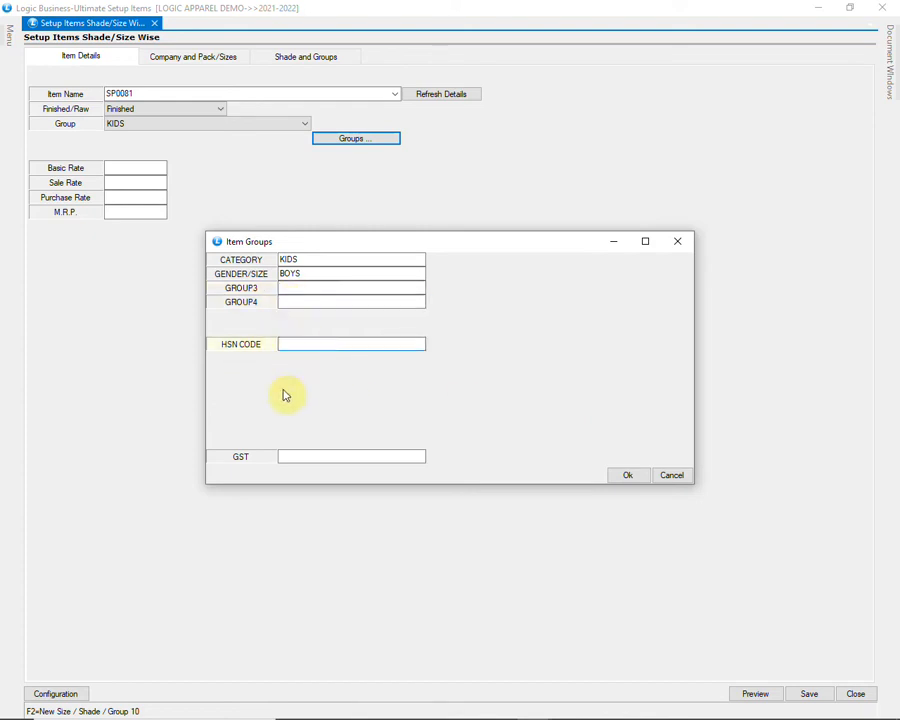
{"action": "type", "text": "6"}
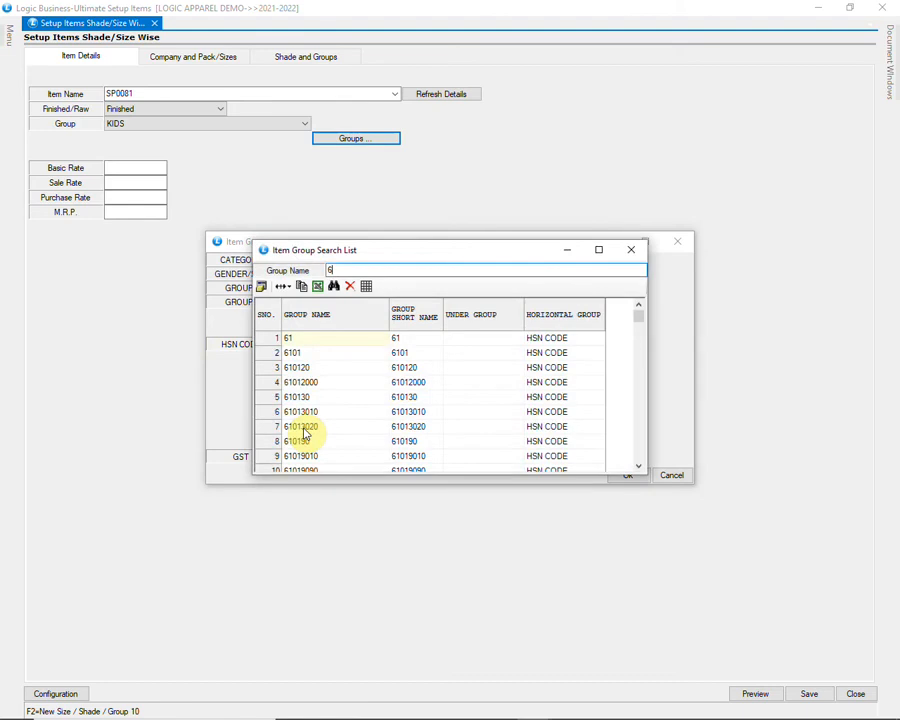
{"action": "left_click", "coordinate": [303, 399]}
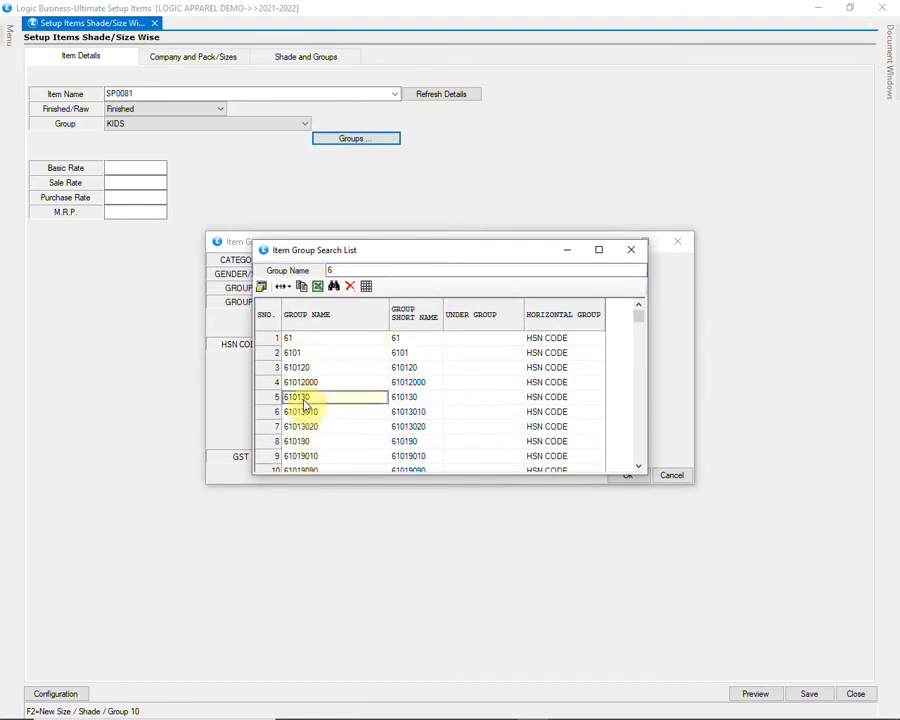
{"action": "double_click", "coordinate": [304, 402]}
{"action": "type", "text": "G"}
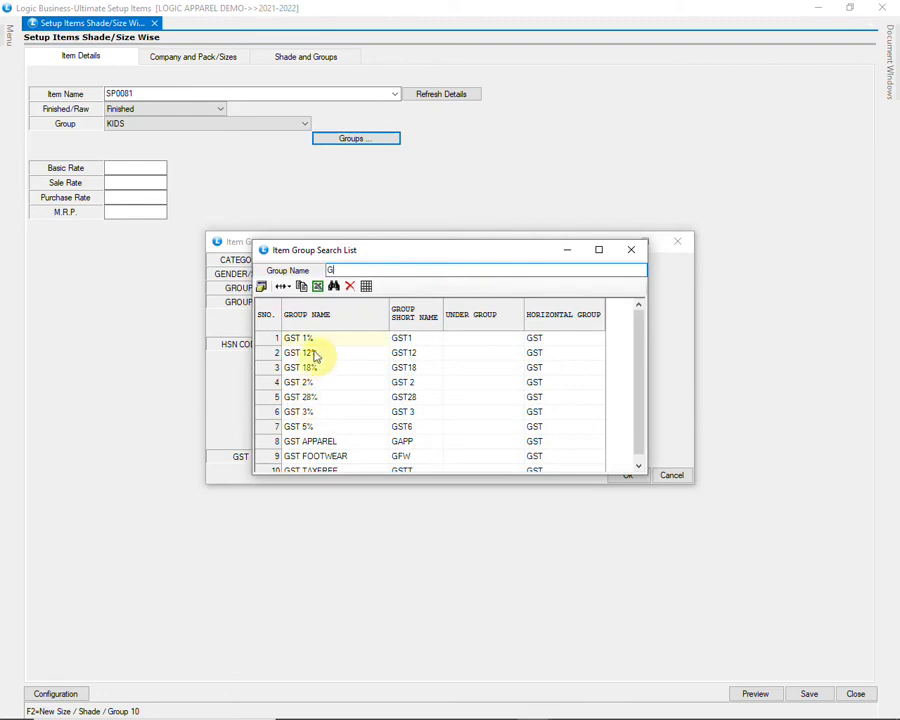
{"action": "left_click", "coordinate": [311, 441]}
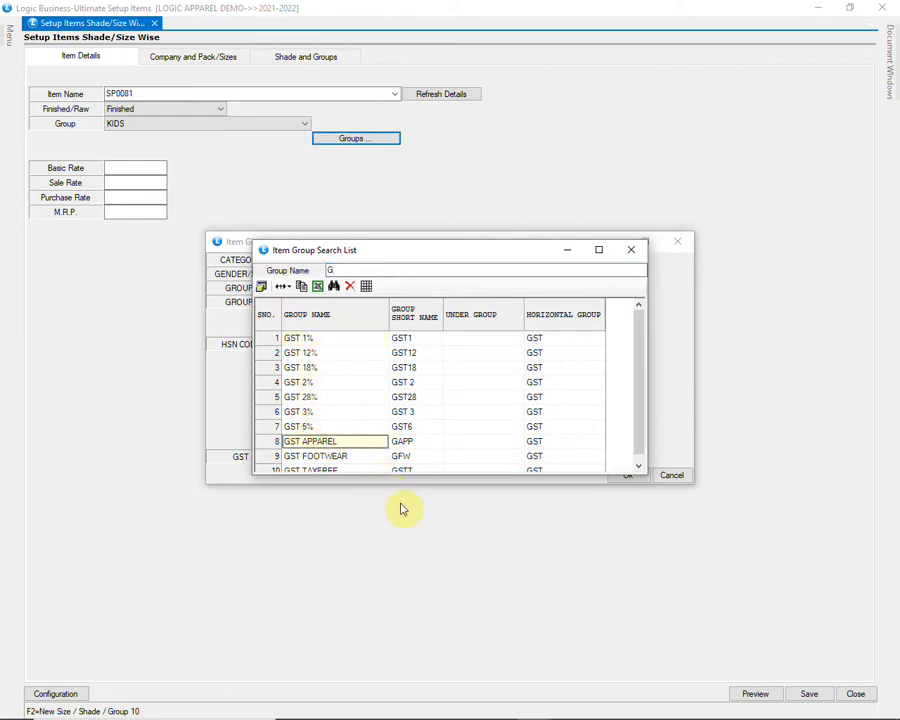
{"action": "key", "text": "Return"}
{"action": "key", "text": "Return"}
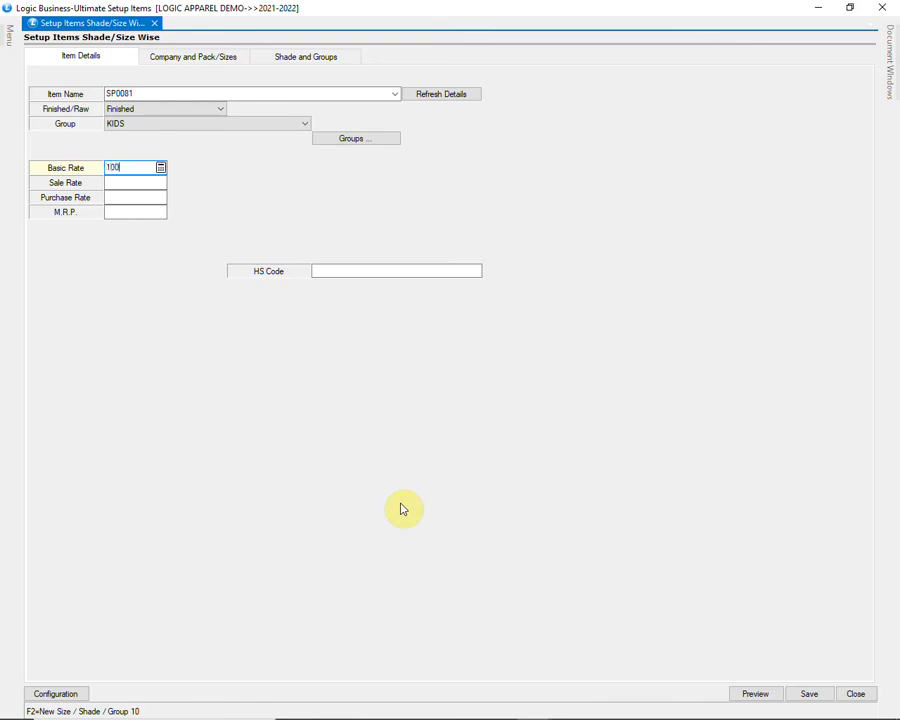
Step: Enter Basic Rate 100, M.R.P. 450 and HS code 610130 from the search list
{"action": "key", "text": "Return"}
{"action": "key", "text": "Return"}
{"action": "key", "text": "Return"}
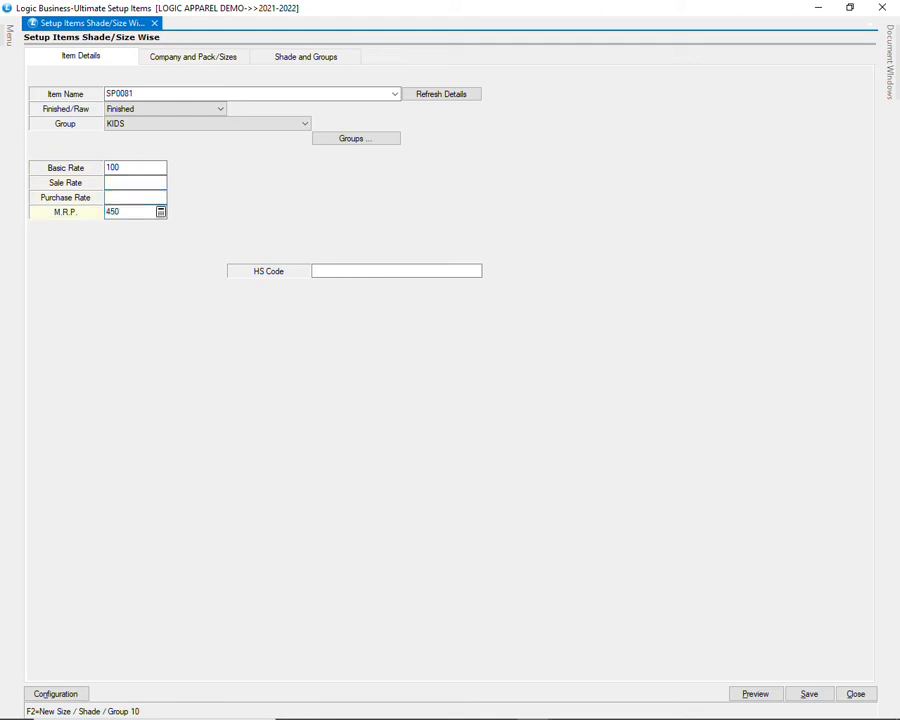
{"action": "key", "text": "Return"}
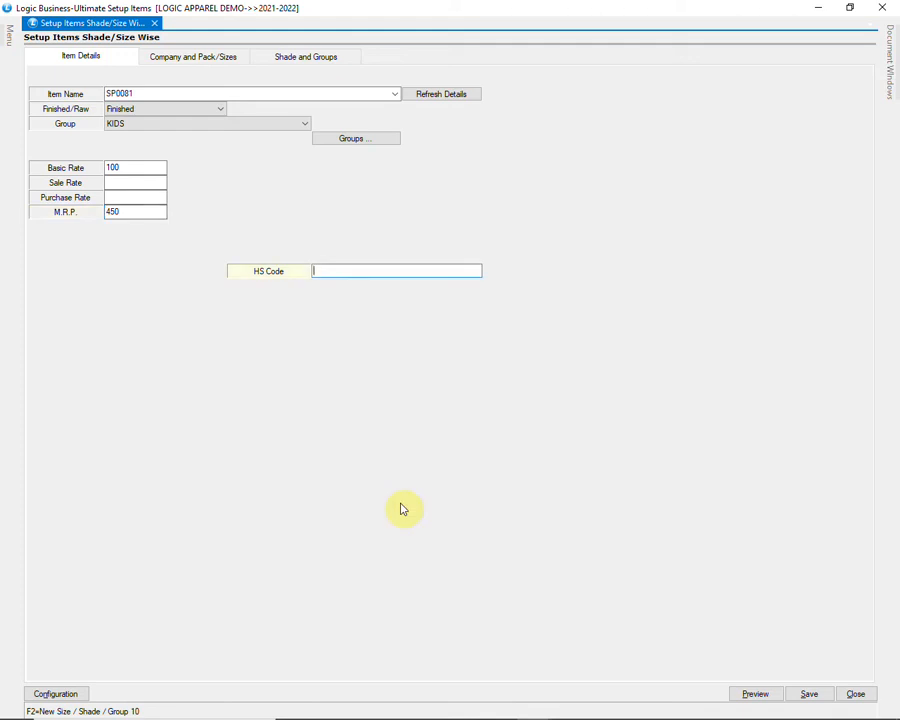
{"action": "type", "text": "61"}
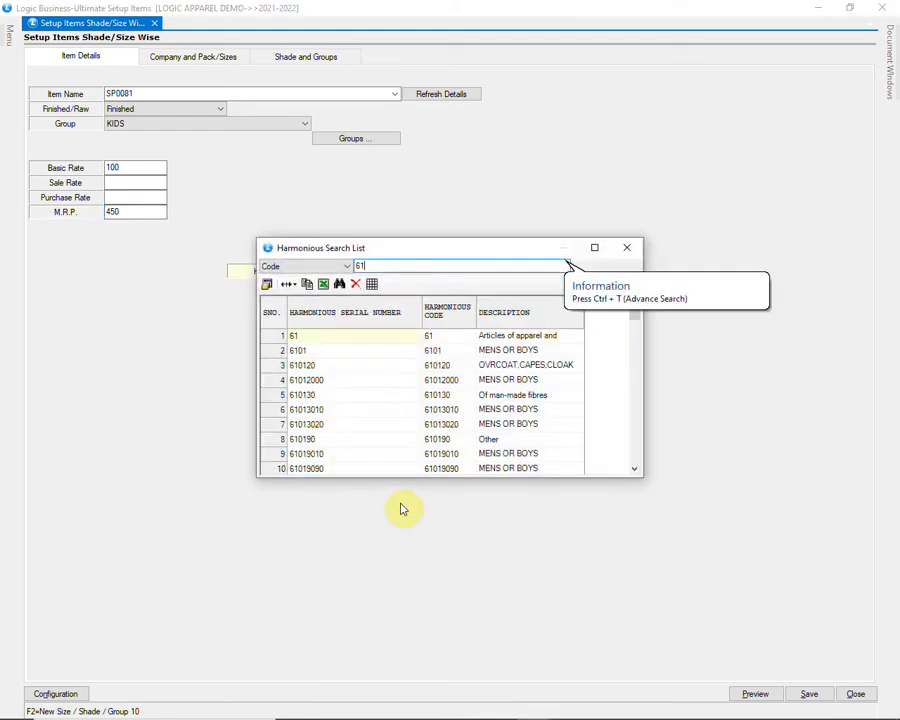
{"action": "left_click", "coordinate": [337, 396]}
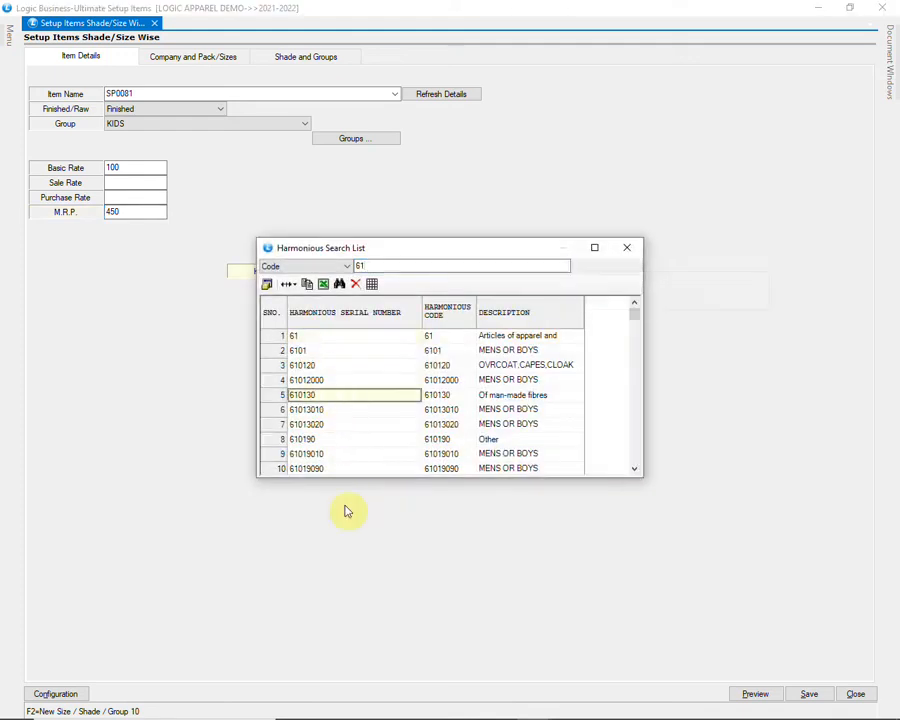
{"action": "key", "text": "Return"}
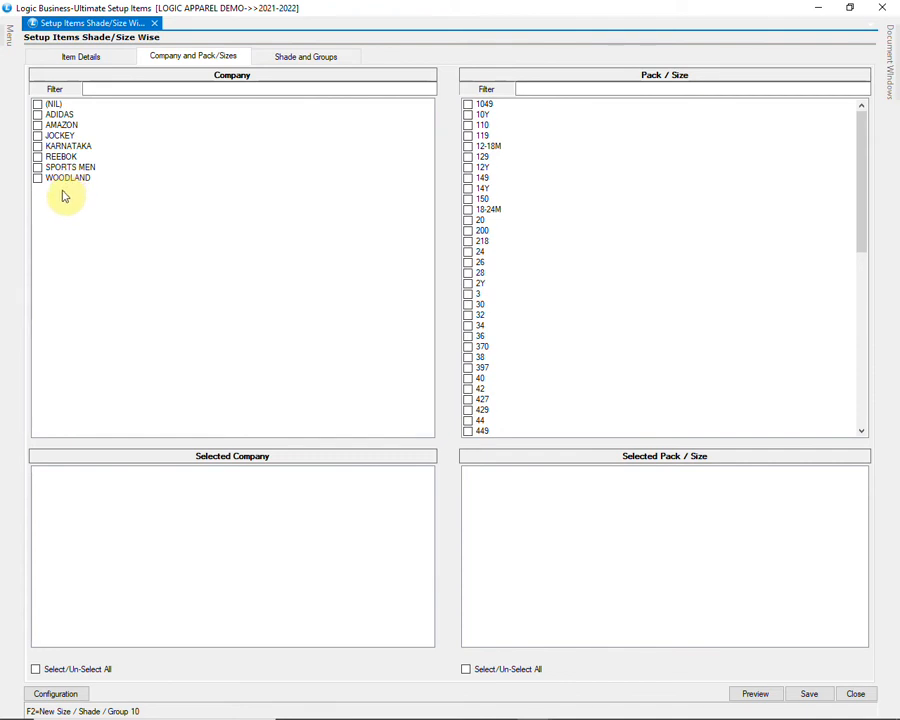
Step: Tick company ADIDAS and sizes 12-18M, 12Y, 14Y and 18-24M
{"action": "left_click", "coordinate": [85, 117]}
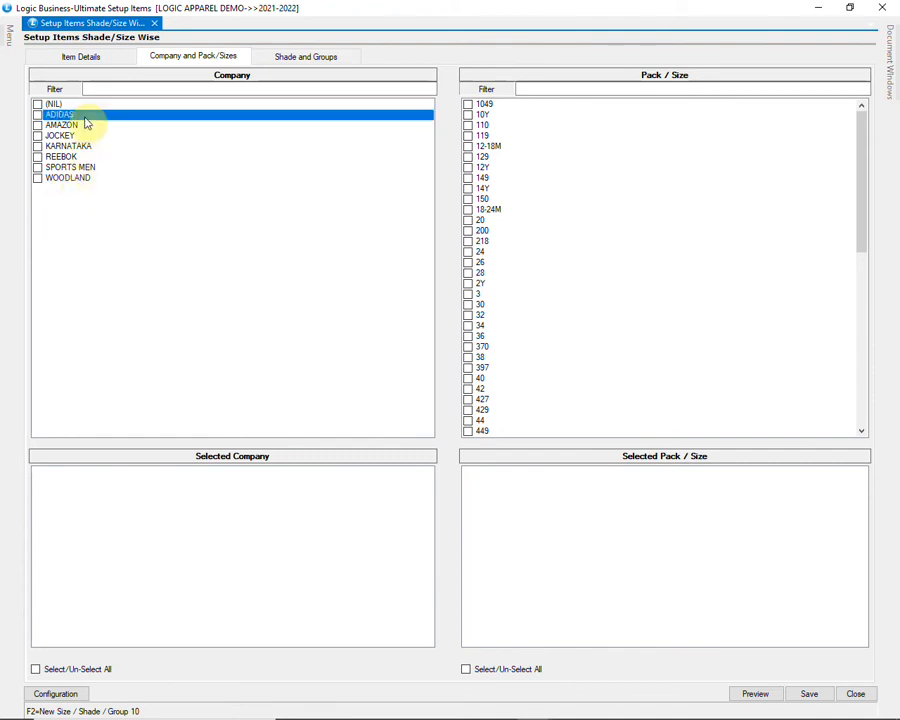
{"action": "left_click", "coordinate": [37, 115]}
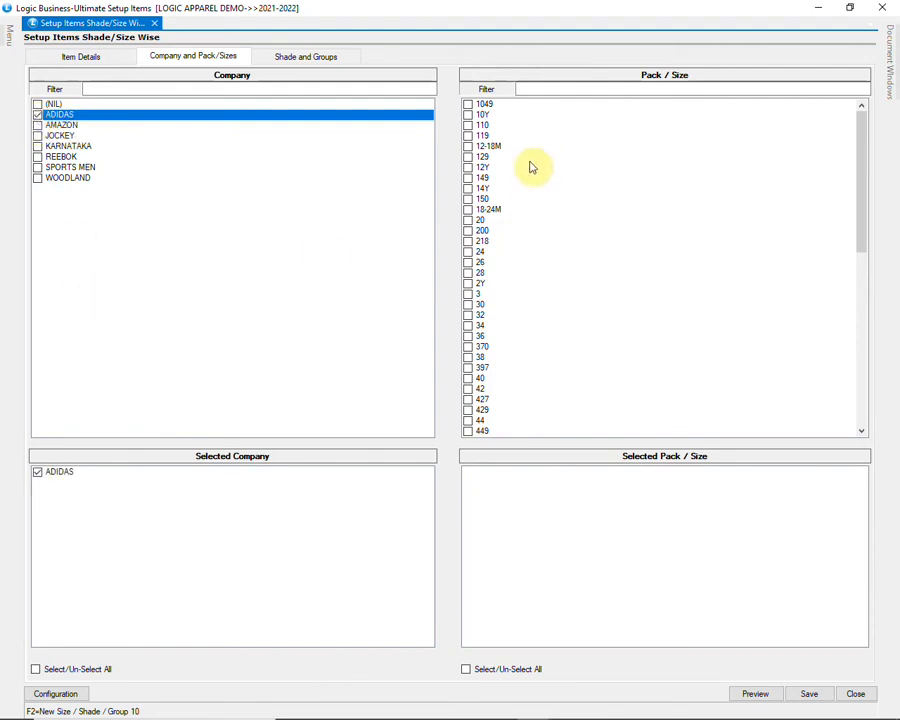
{"action": "left_click", "coordinate": [484, 147]}
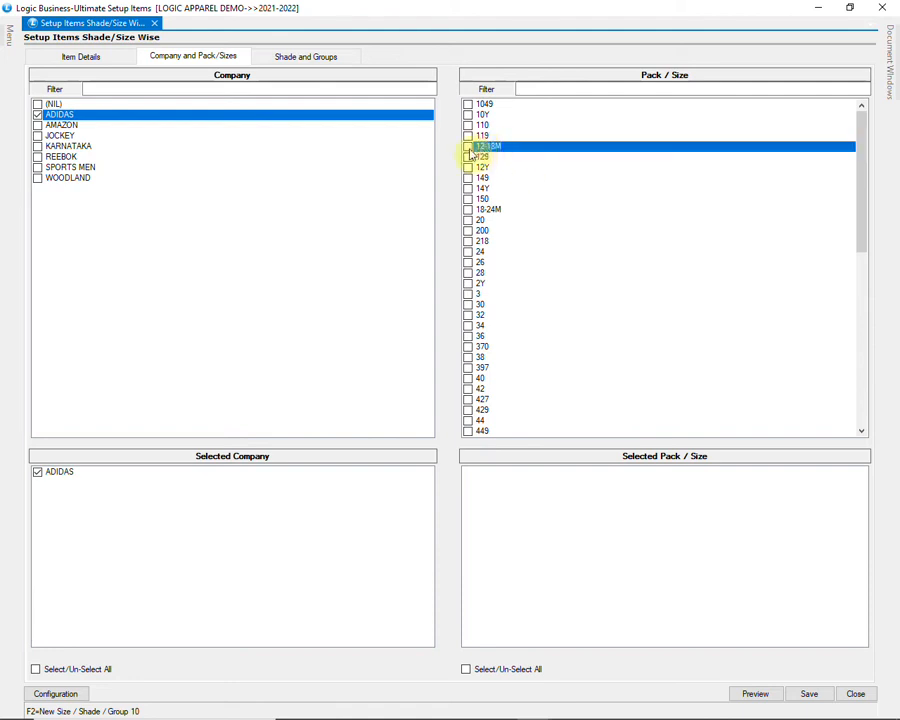
{"action": "left_click", "coordinate": [468, 148]}
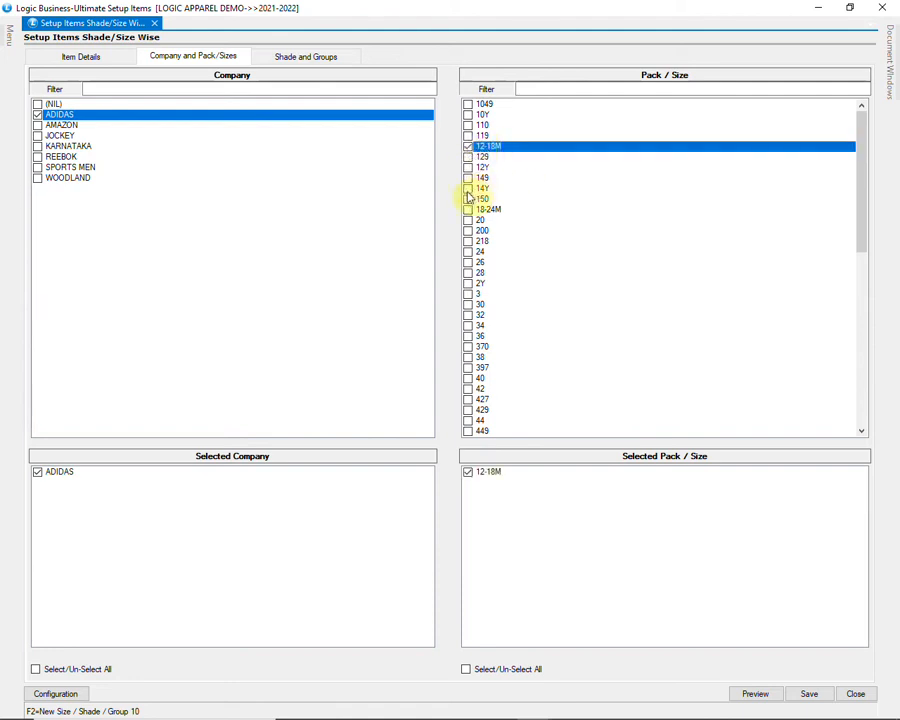
{"action": "left_click", "coordinate": [469, 190]}
{"action": "left_click", "coordinate": [472, 168]}
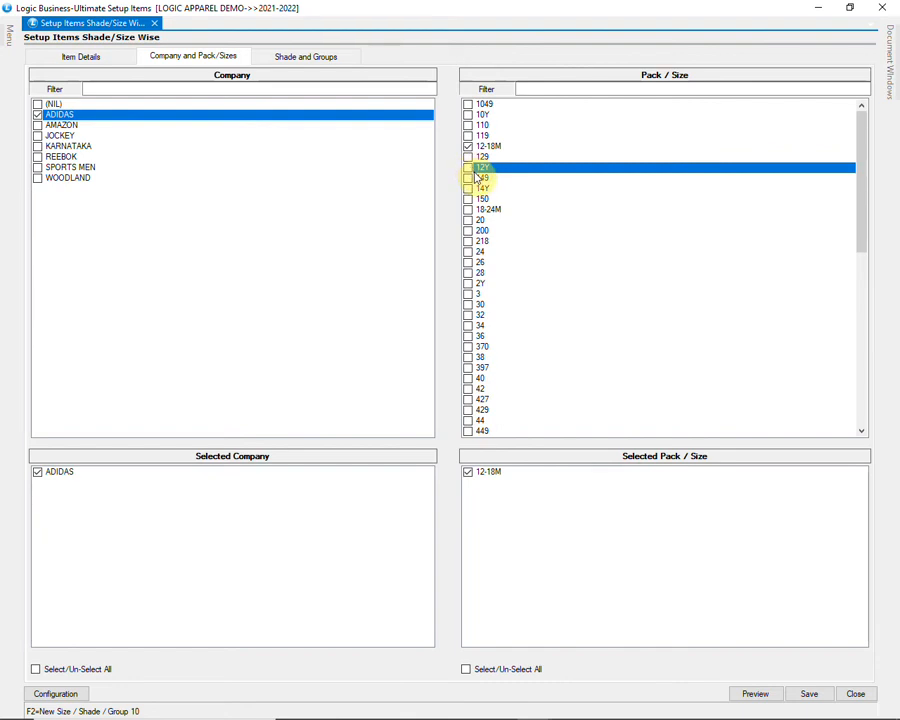
{"action": "left_click", "coordinate": [473, 190]}
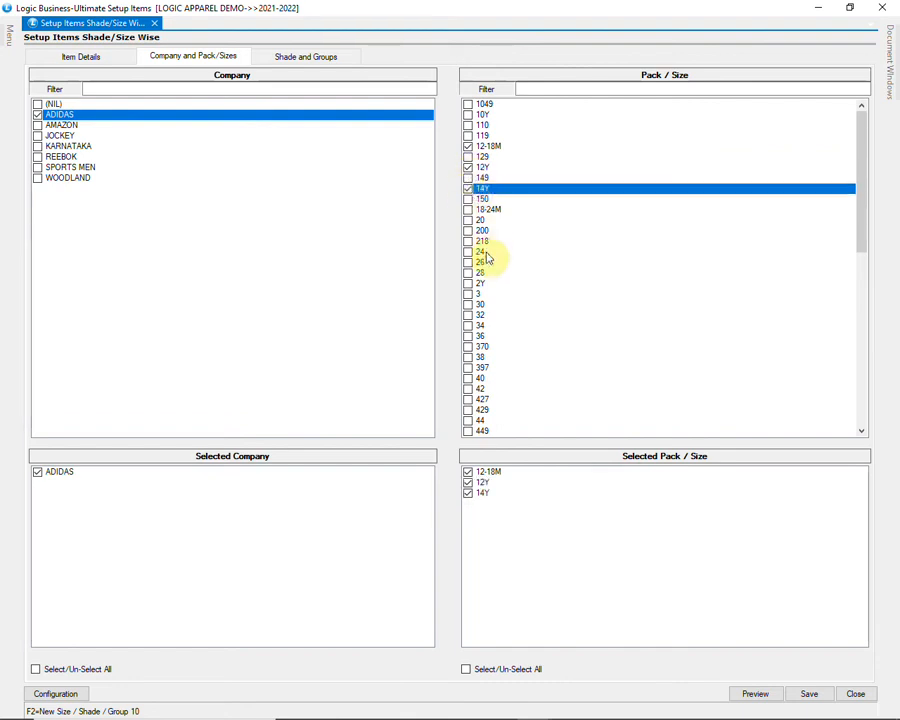
{"action": "left_click", "coordinate": [479, 211]}
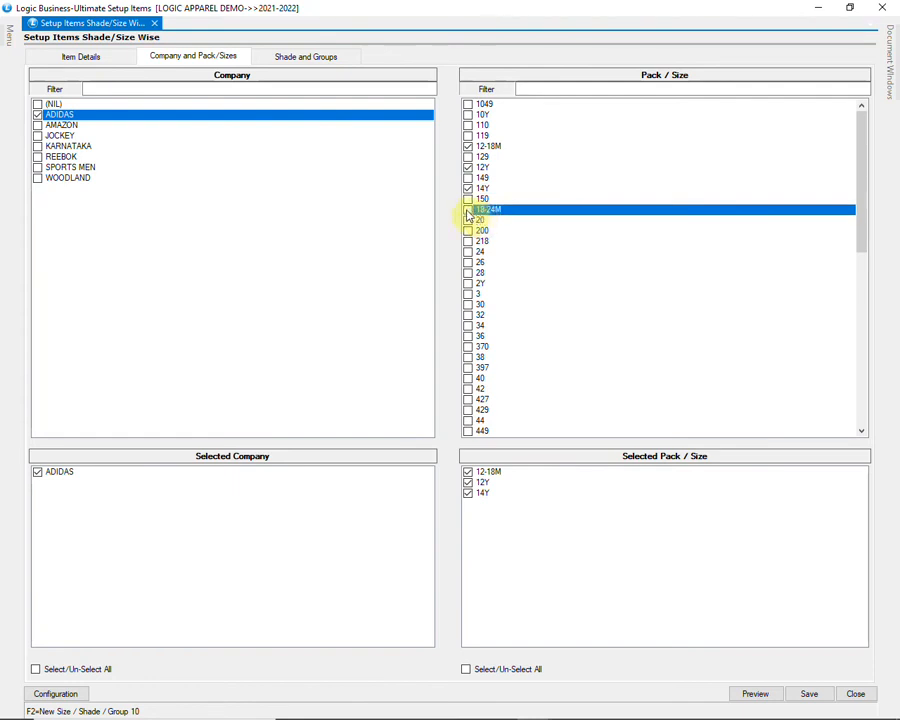
{"action": "left_click", "coordinate": [468, 211]}
Step: Tick sizes 4Y, 5-6Y and 8Y, then open the Shade and Groups tab
{"action": "scroll", "coordinate": [513, 299], "scroll_direction": "down", "scroll_amount": 1}
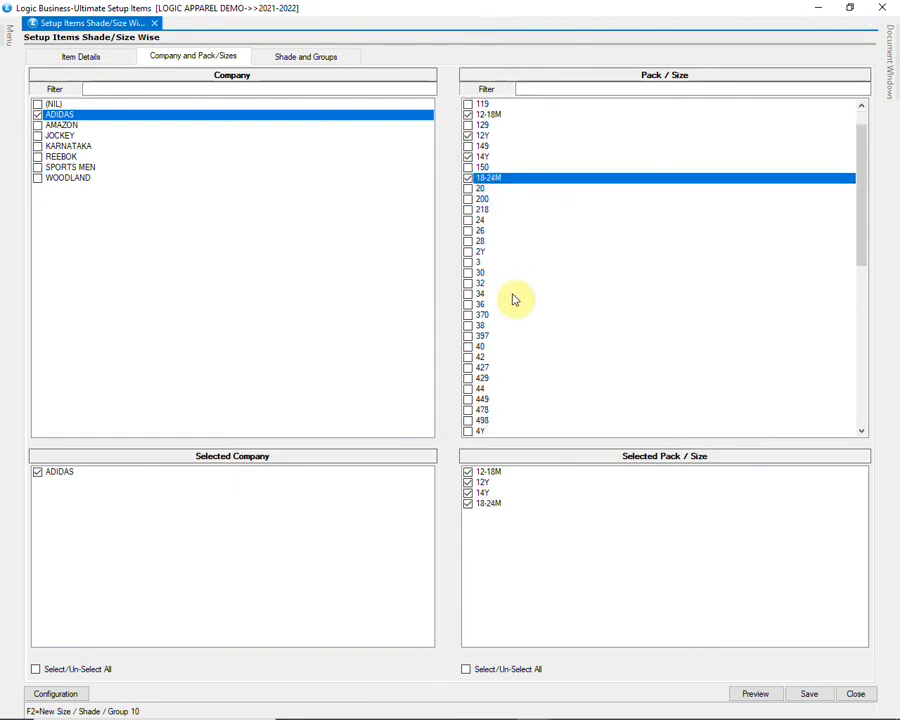
{"action": "scroll", "coordinate": [497, 357], "scroll_direction": "down", "scroll_amount": 1}
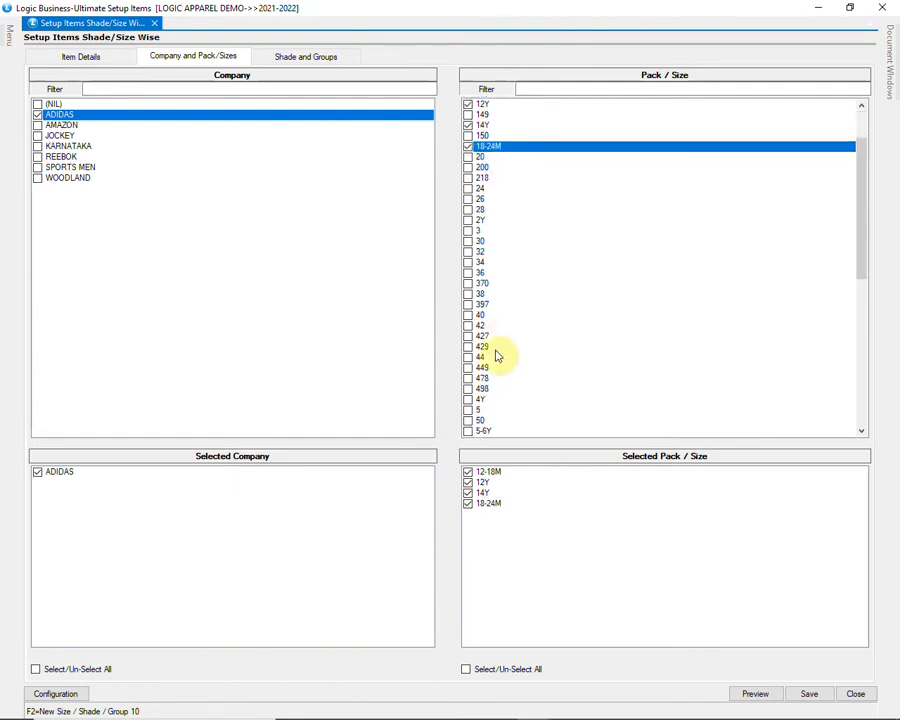
{"action": "left_click", "coordinate": [482, 399]}
{"action": "left_click", "coordinate": [468, 399]}
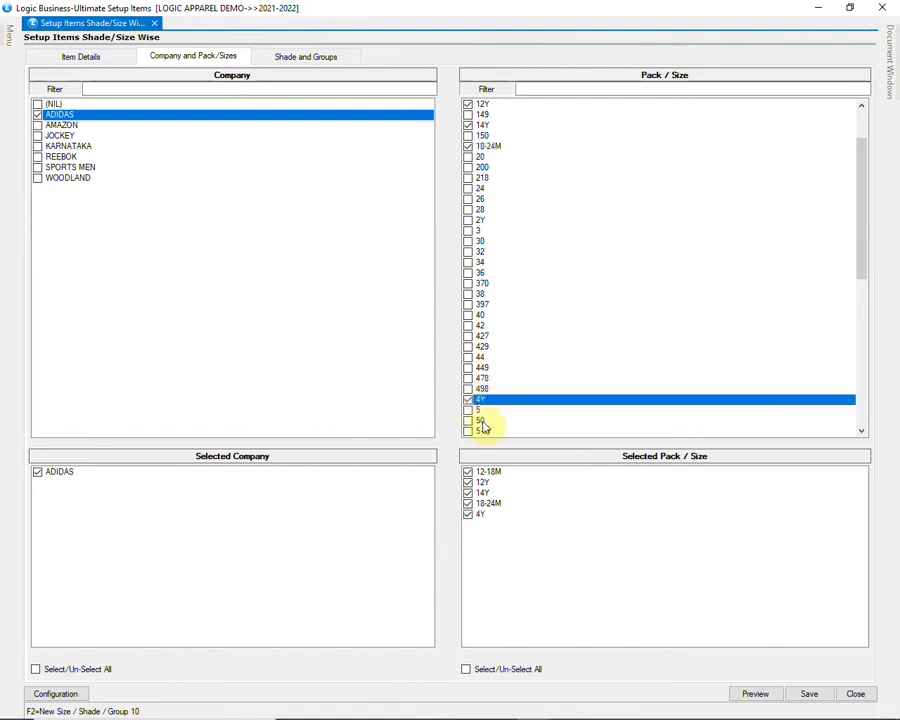
{"action": "scroll", "coordinate": [482, 427], "scroll_direction": "down", "scroll_amount": 1}
{"action": "left_click", "coordinate": [468, 399]}
{"action": "left_click", "coordinate": [468, 399]}
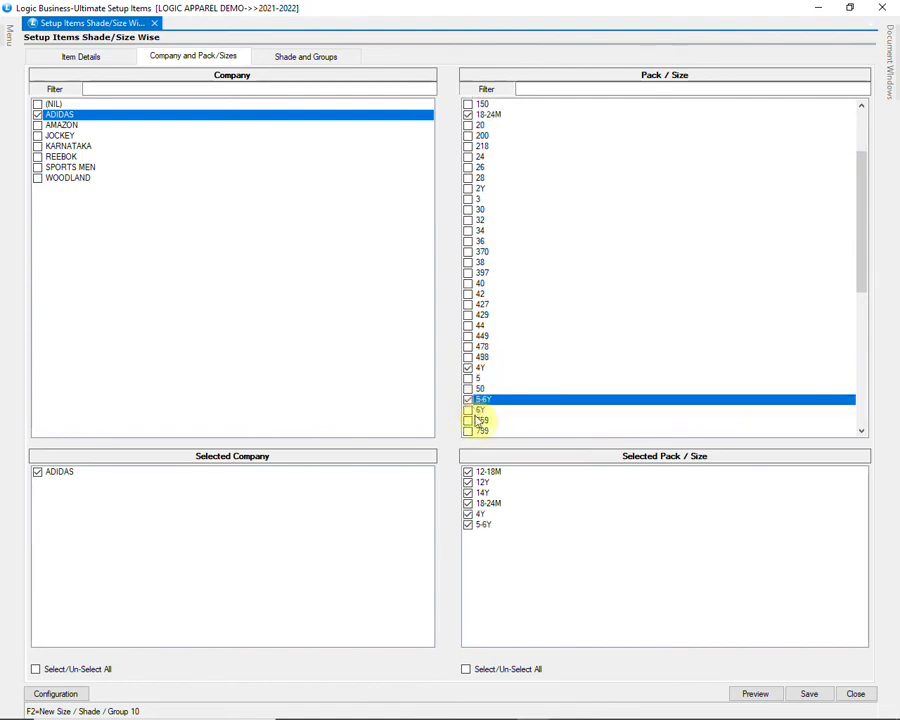
{"action": "scroll", "coordinate": [496, 420], "scroll_direction": "down", "scroll_amount": 2}
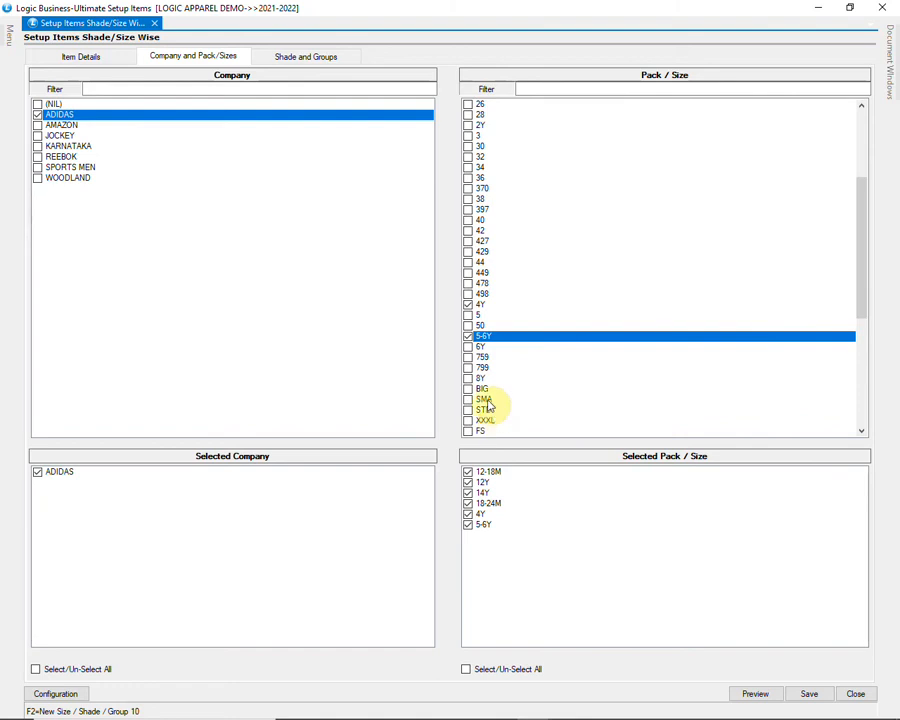
{"action": "left_click", "coordinate": [474, 380]}
{"action": "left_click", "coordinate": [468, 379]}
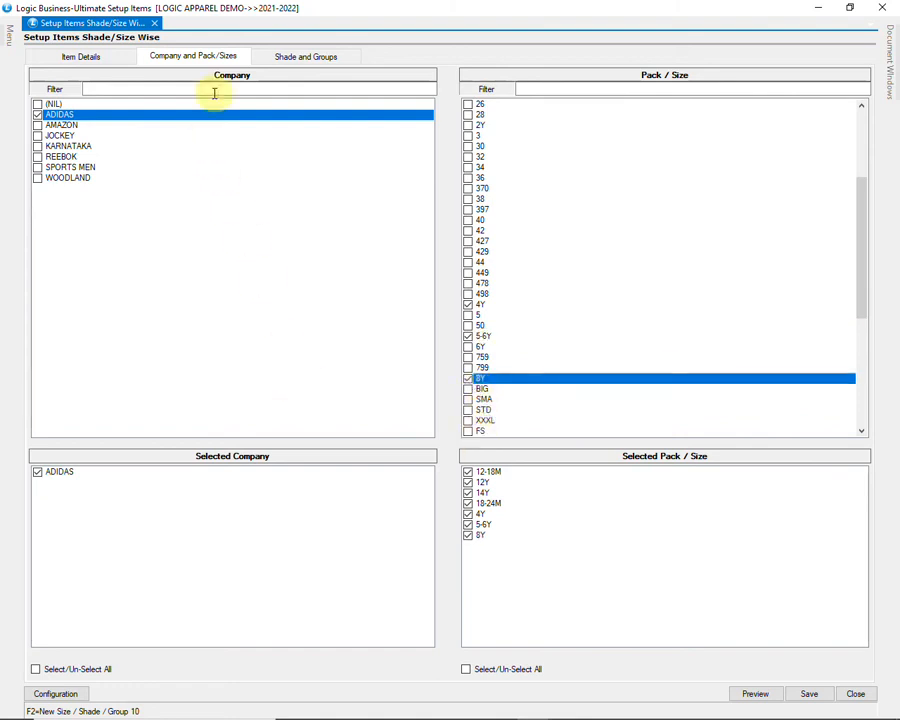
{"action": "left_click", "coordinate": [291, 59]}
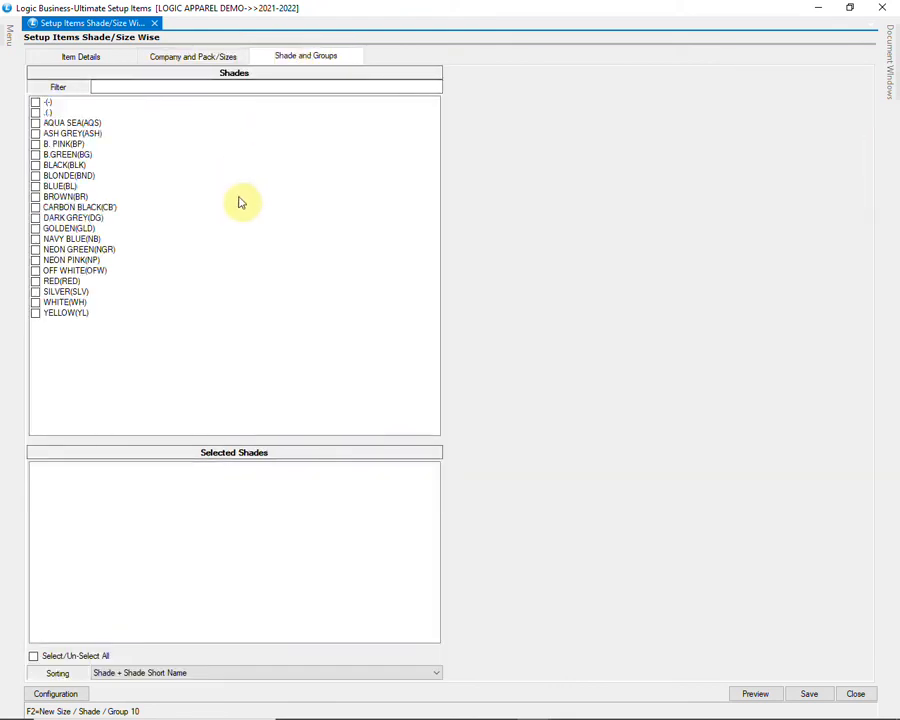
Step: Tick shades B. PINK(BP), BLUE(BL) and RED(RED) and preview the shade-size combinations
{"action": "left_click", "coordinate": [50, 145]}
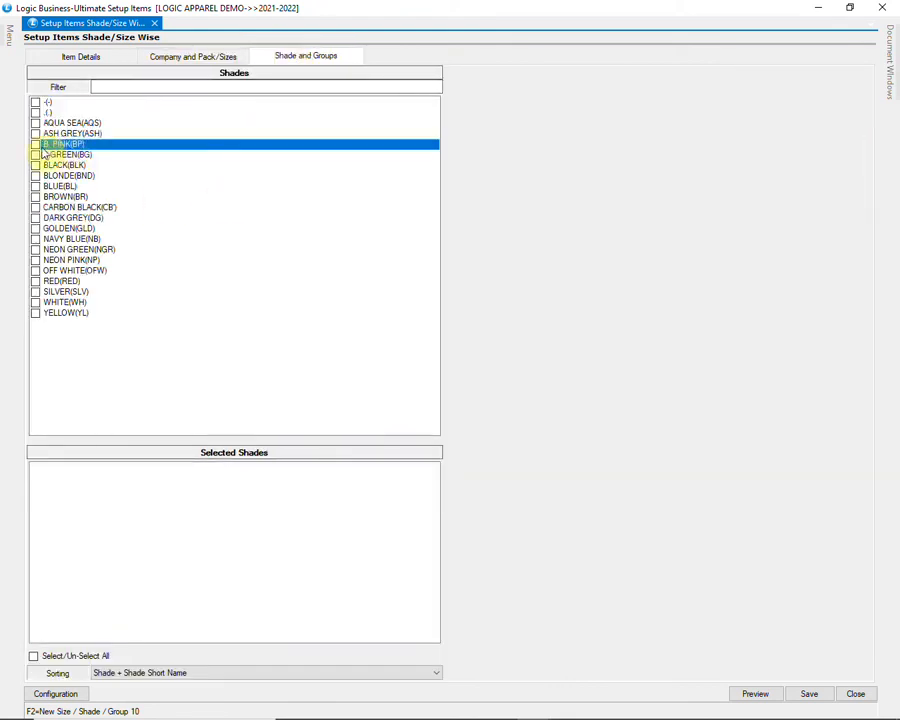
{"action": "left_click", "coordinate": [35, 144]}
{"action": "left_click", "coordinate": [52, 187]}
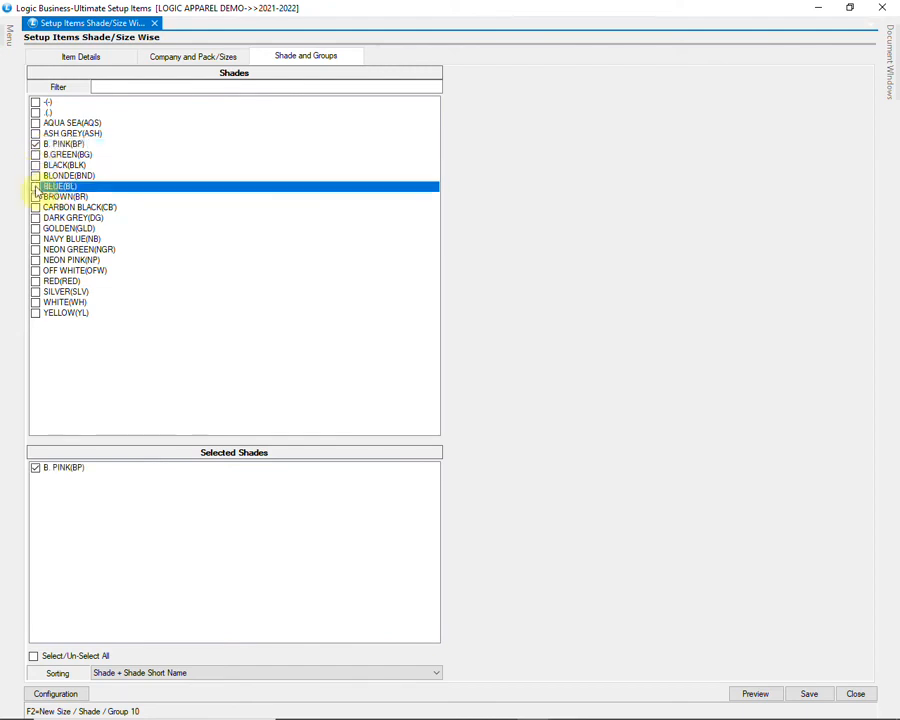
{"action": "left_click", "coordinate": [36, 187]}
{"action": "left_click", "coordinate": [45, 283]}
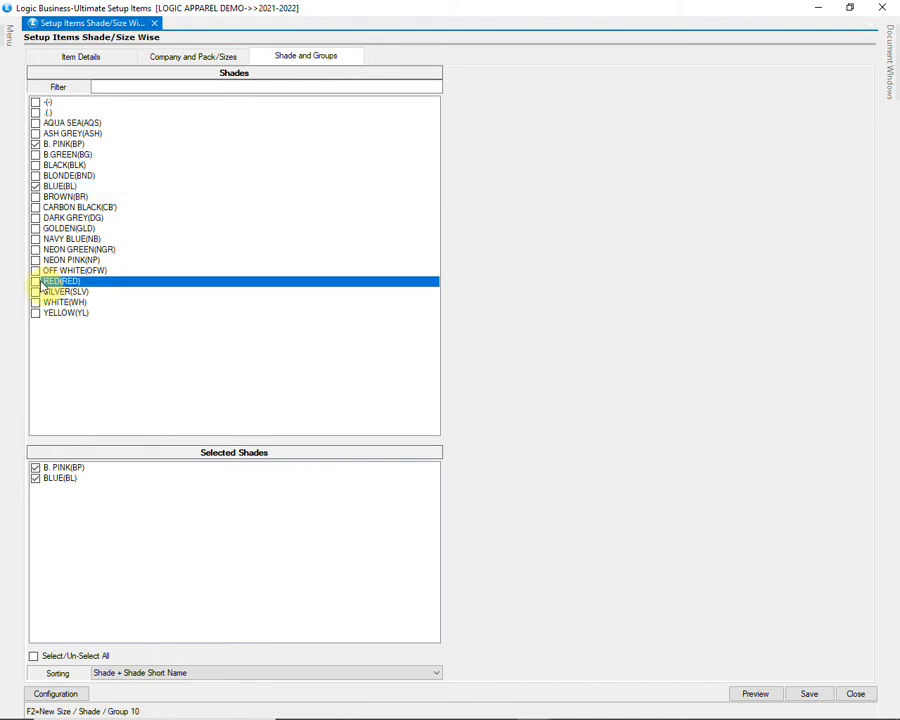
{"action": "left_click", "coordinate": [36, 282]}
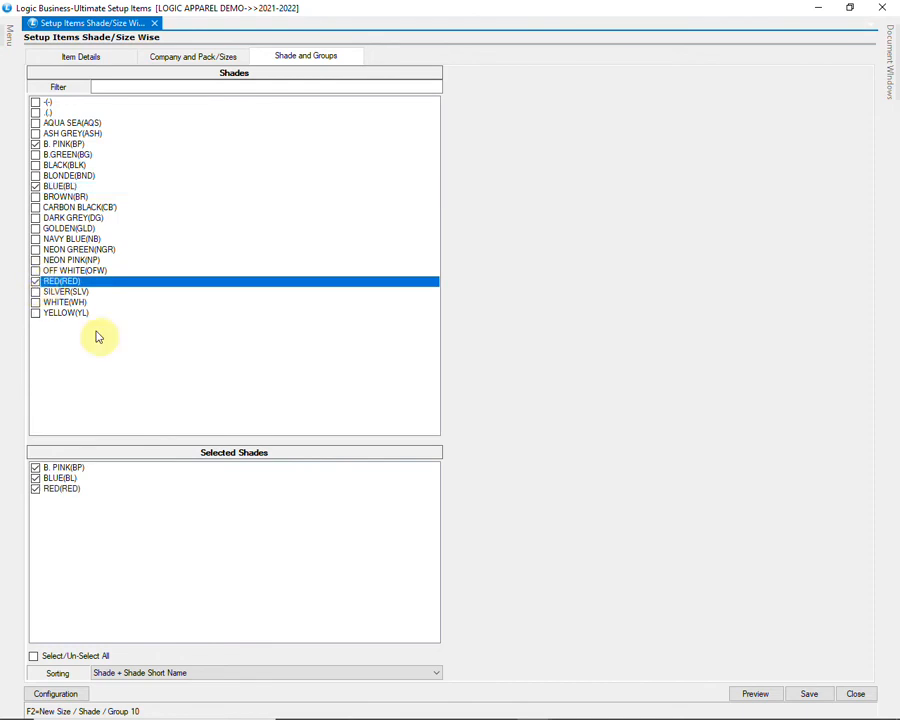
{"action": "left_click", "coordinate": [756, 694]}
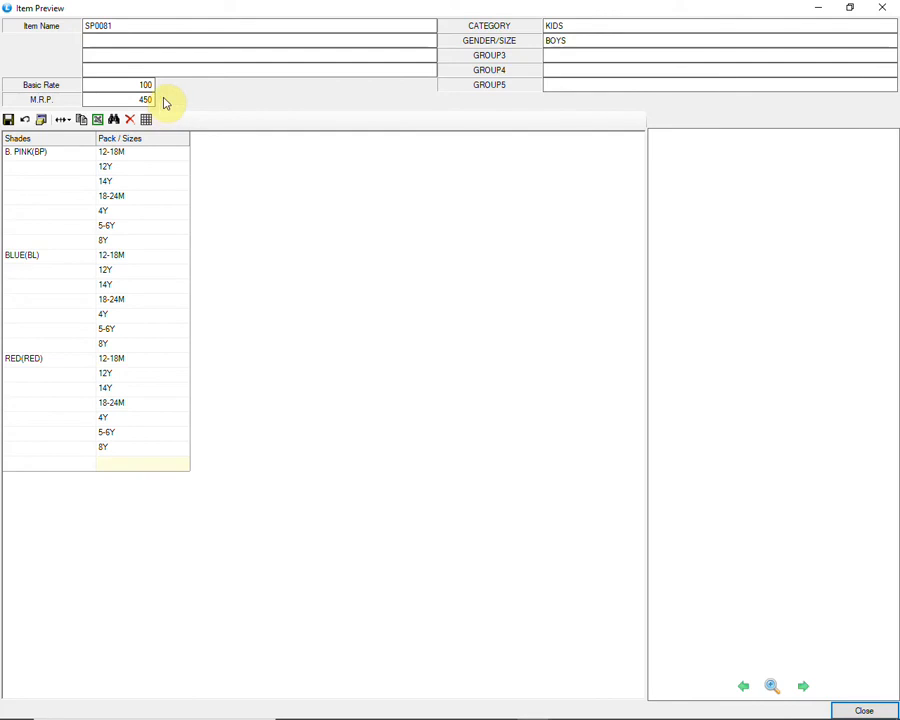
Step: Save the SP0081 shade/size setup, updating weights and rates for existing items, then close the form
{"action": "left_click", "coordinate": [842, 710]}
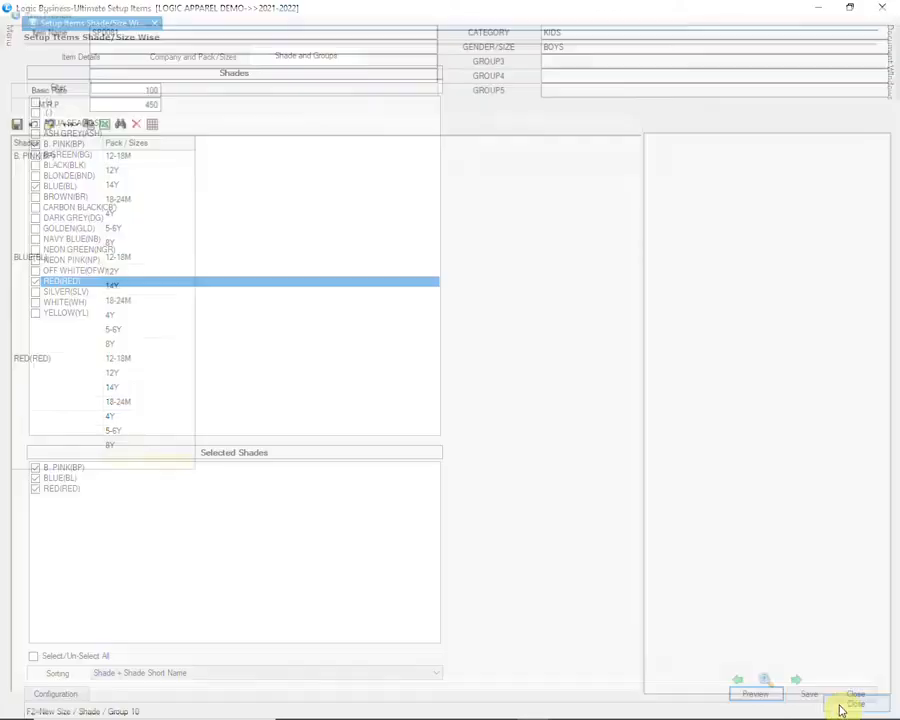
{"action": "left_click", "coordinate": [806, 692]}
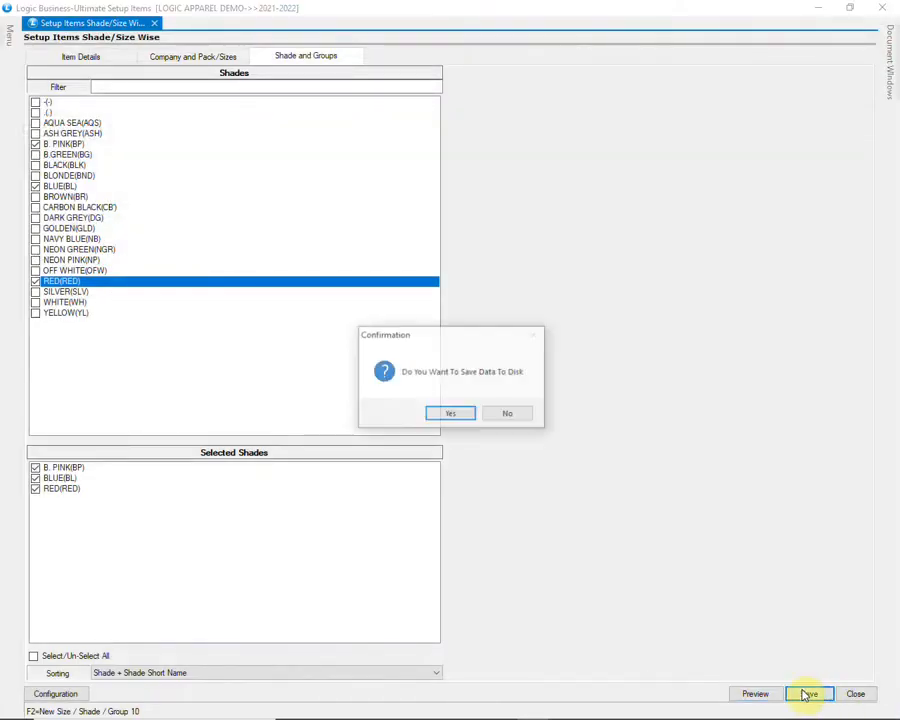
{"action": "left_click", "coordinate": [447, 414]}
{"action": "left_click", "coordinate": [481, 414]}
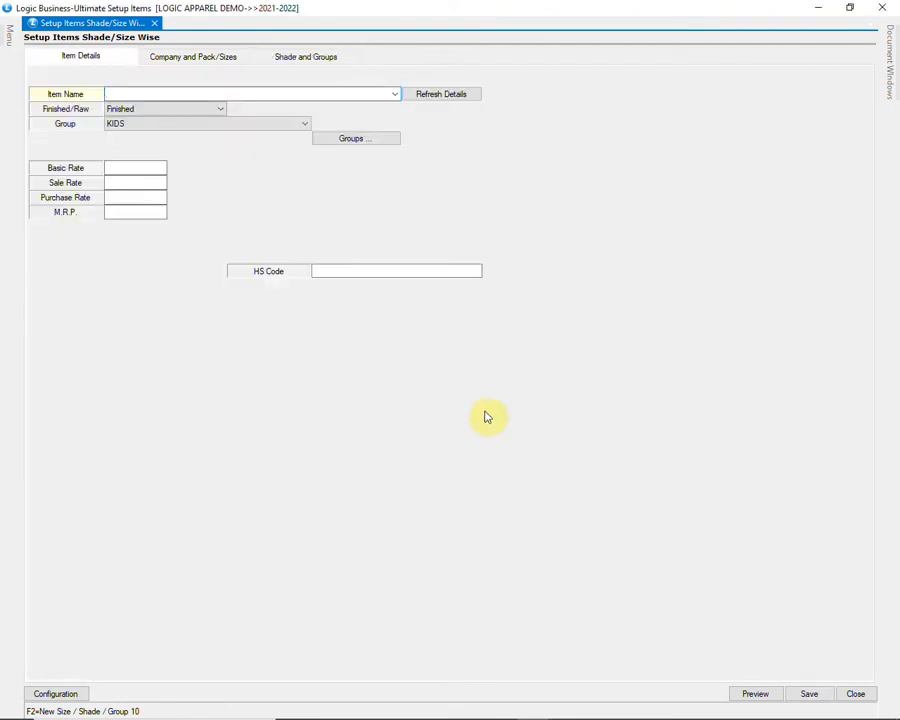
{"action": "left_click", "coordinate": [855, 693]}
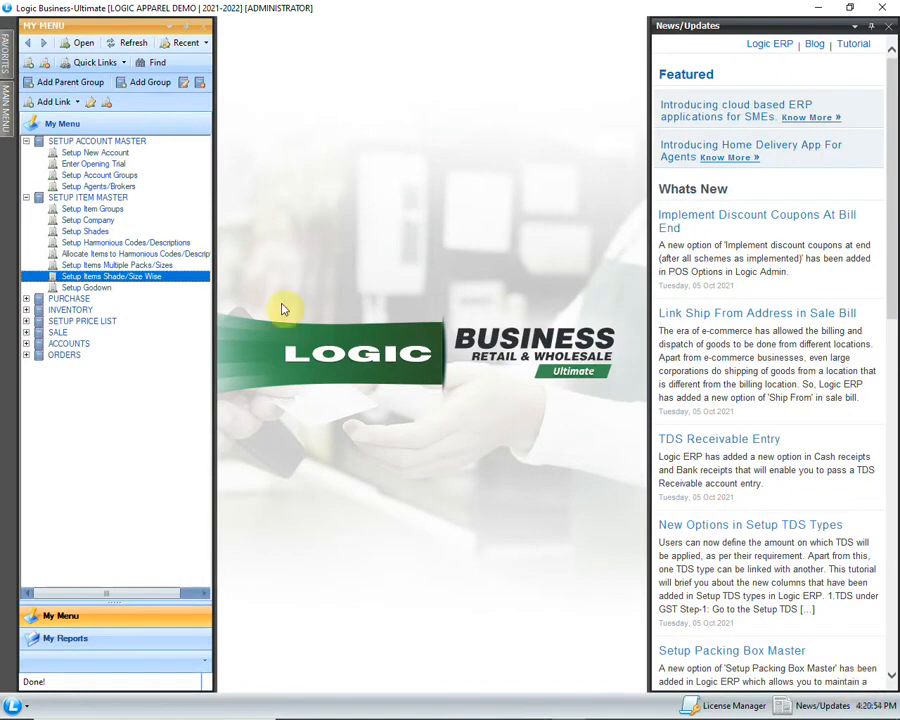
Step: Open a new Purchase Voucher from the PURCHASE menu
{"action": "left_click", "coordinate": [26, 299]}
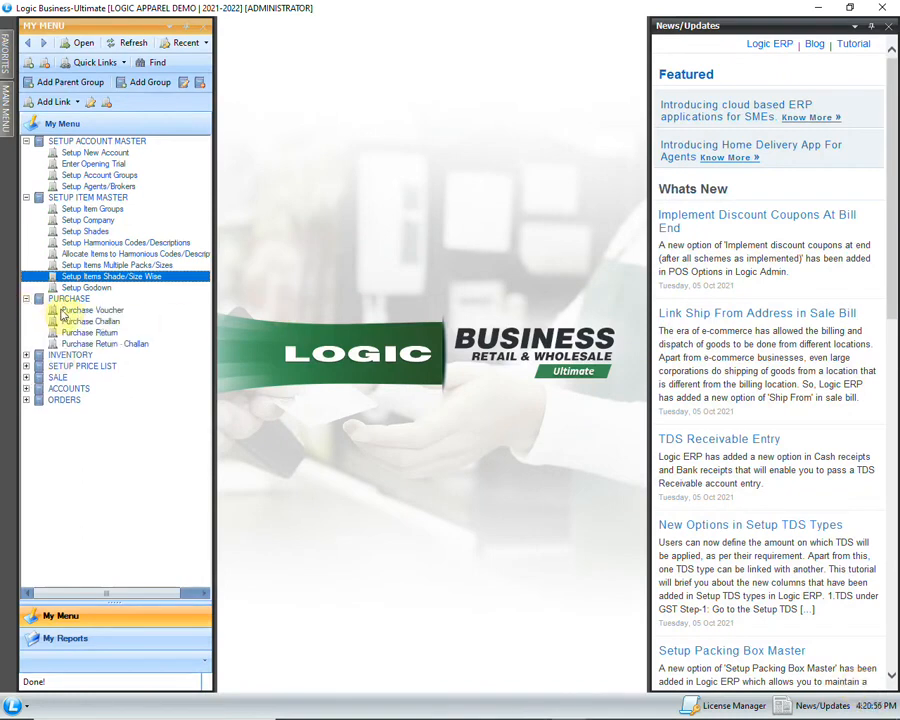
{"action": "left_click", "coordinate": [115, 311]}
{"action": "double_click", "coordinate": [139, 312]}
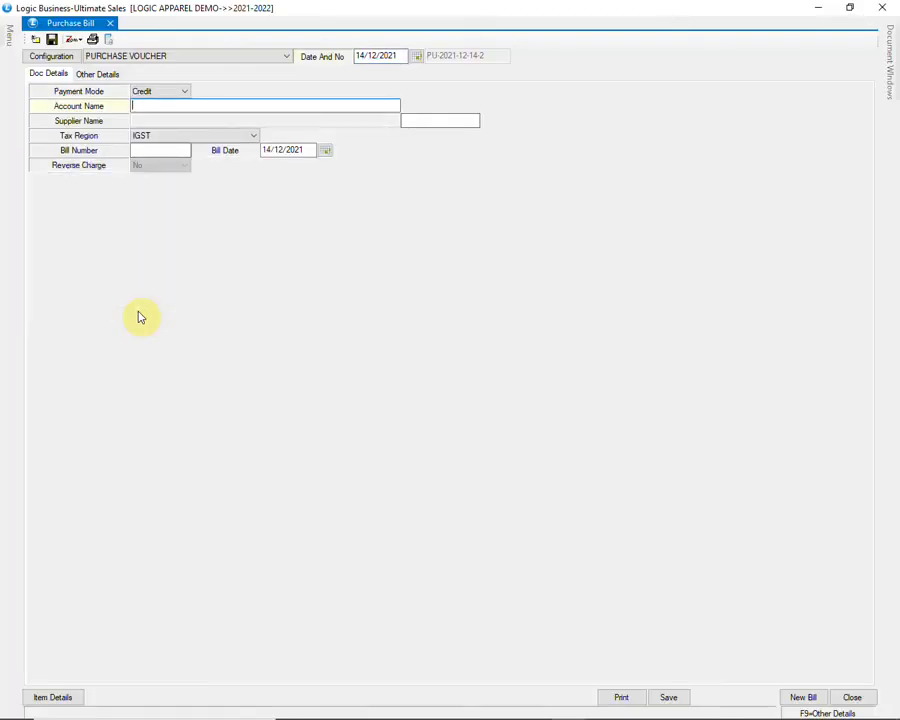
Step: Enter account AR, tax region CGST/SGST and bill number 56, accepting the default bill date
{"action": "type", "text": "AR ENTERPRISES"}
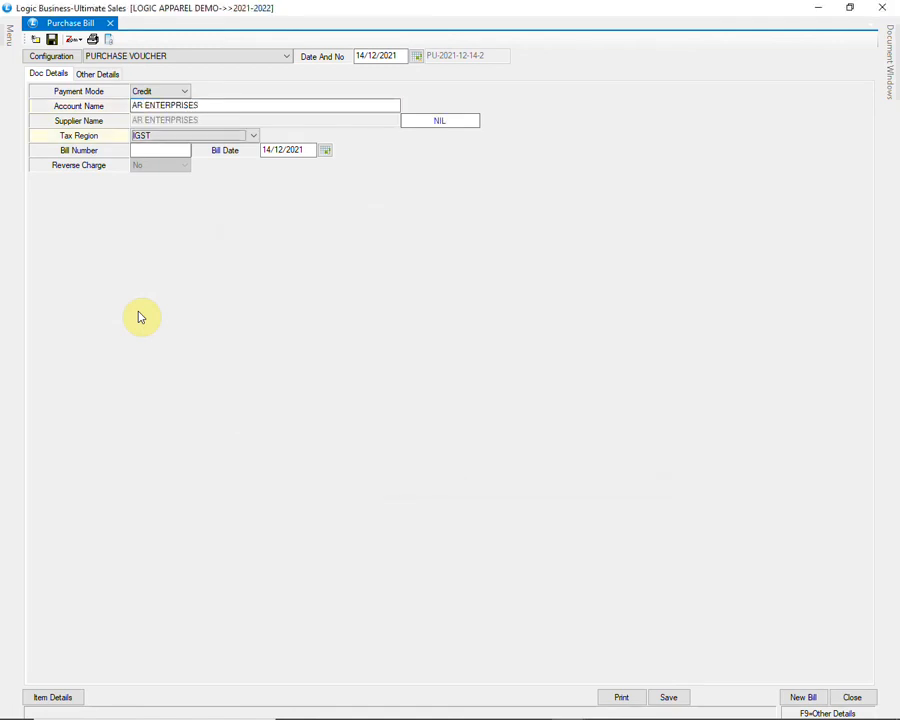
{"action": "key", "text": "alt+Down"}
{"action": "key", "text": "Up"}
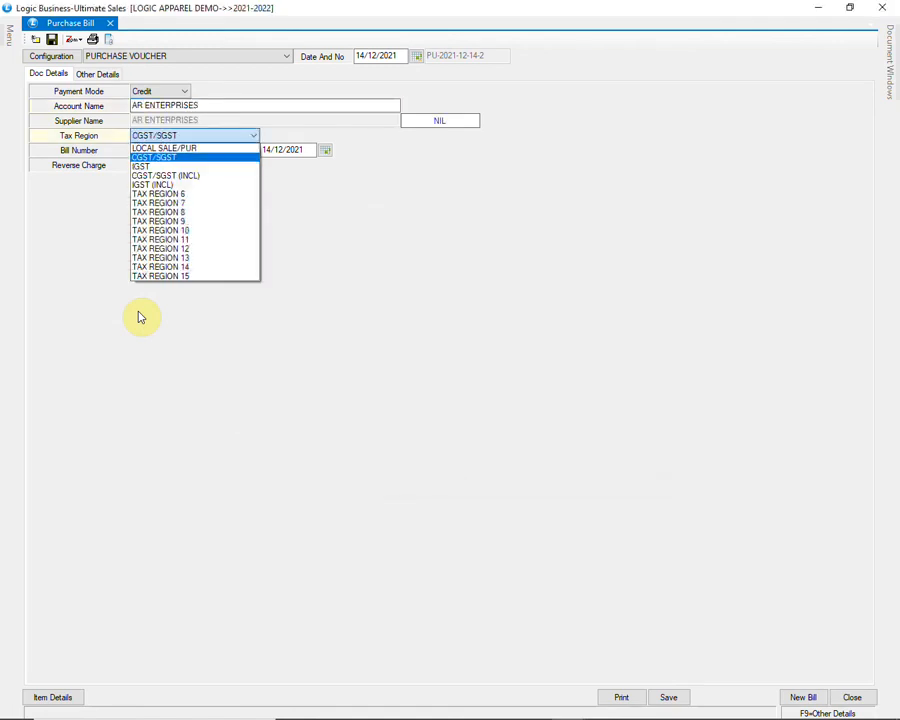
{"action": "key", "text": "Return"}
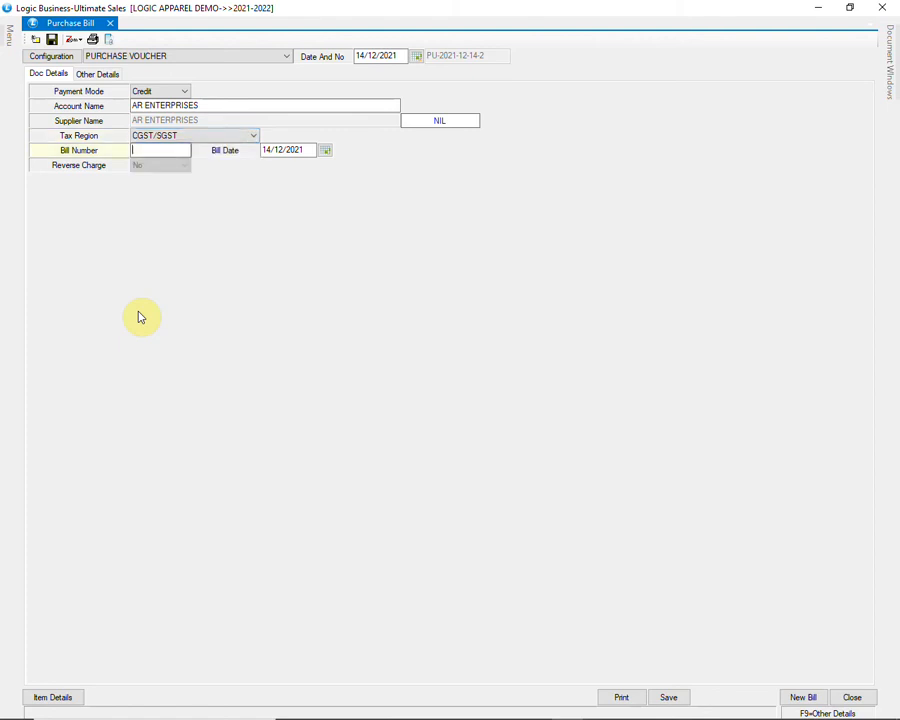
{"action": "type", "text": "56"}
{"action": "key", "text": "Return"}
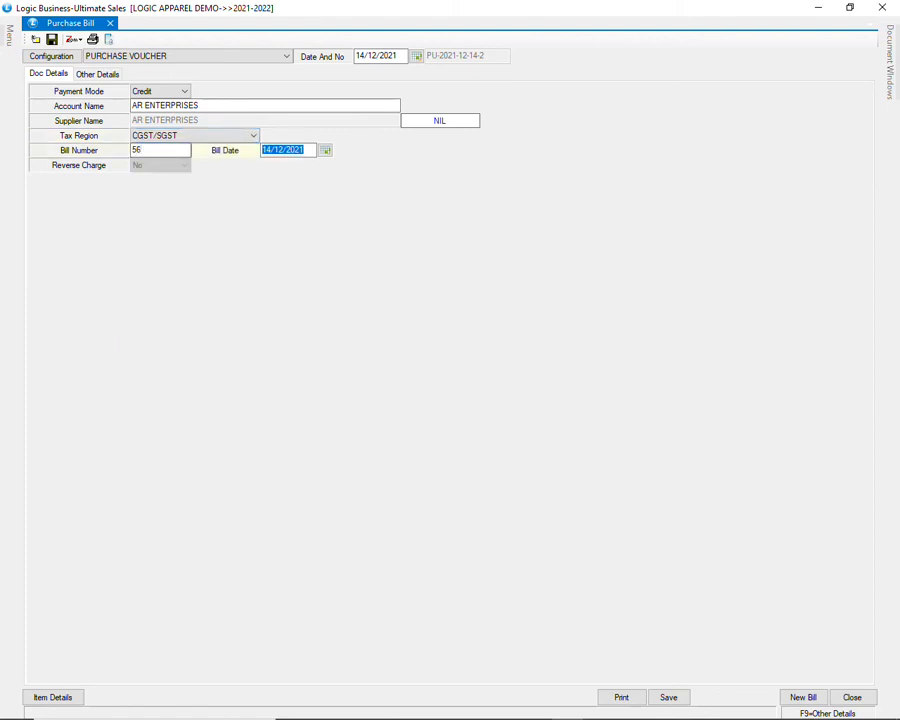
{"action": "key", "text": "Return"}
{"action": "key", "text": "Return"}
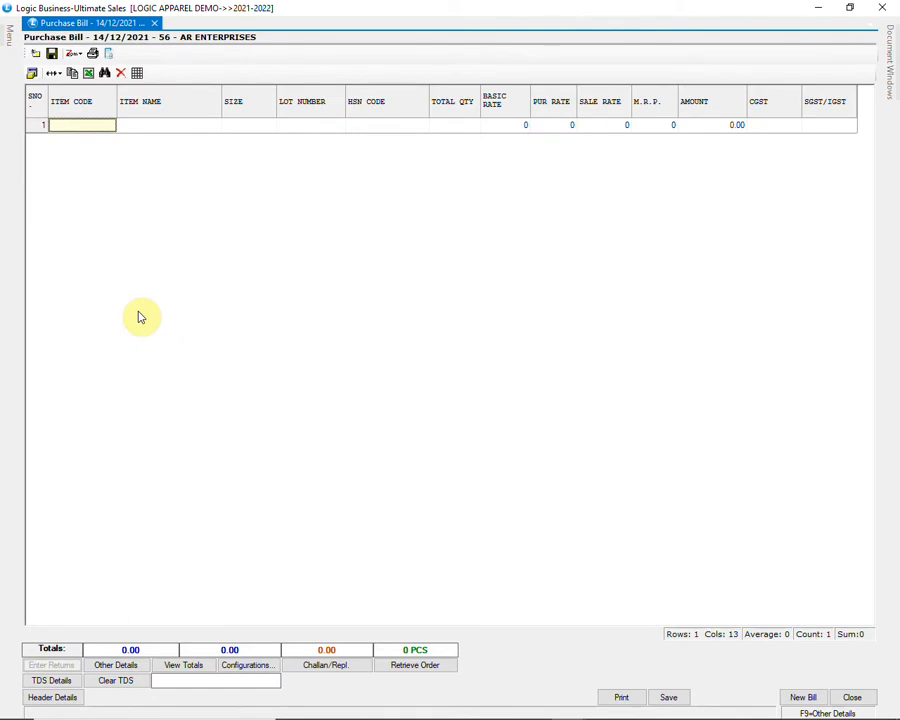
Step: Add item 1300-BLACK size S on row 1 with quantity 10, using the second lot
{"action": "key", "text": "Return"}
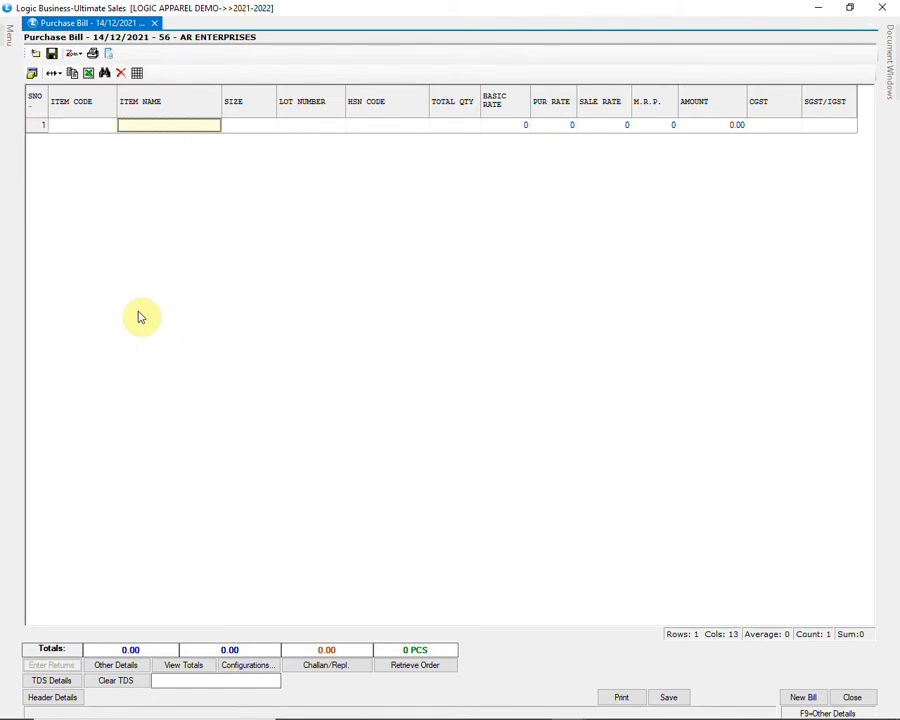
{"action": "type", "text": "1300"}
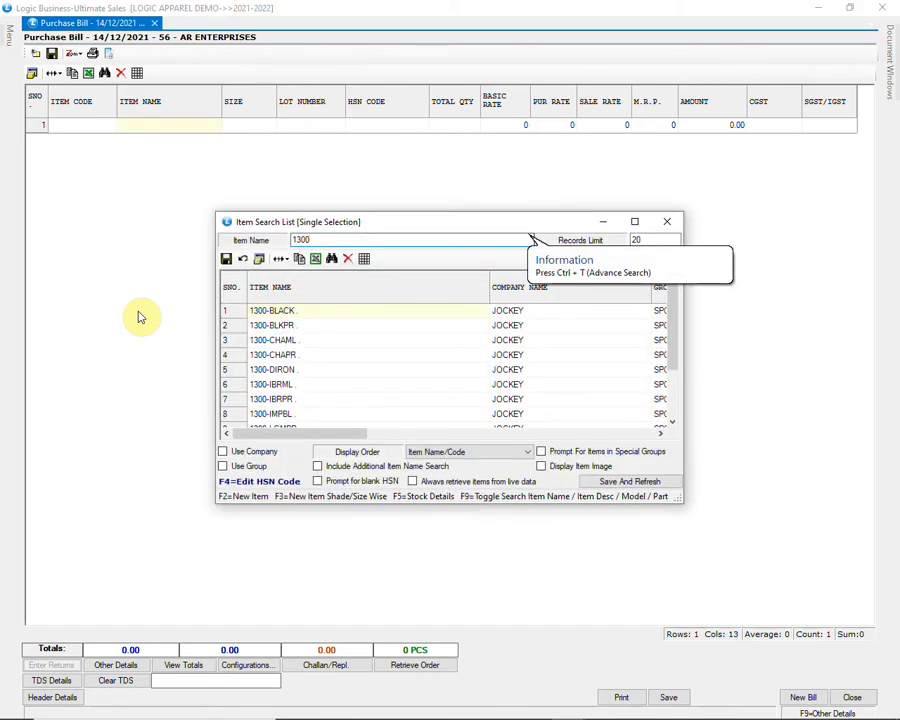
{"action": "key", "text": "Down"}
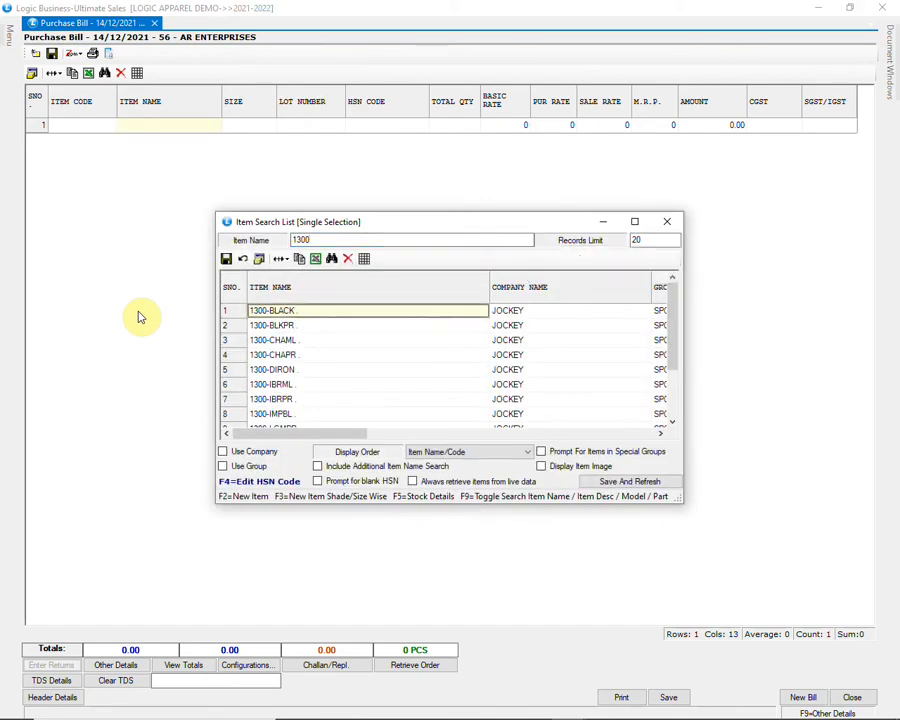
{"action": "key", "text": "Return"}
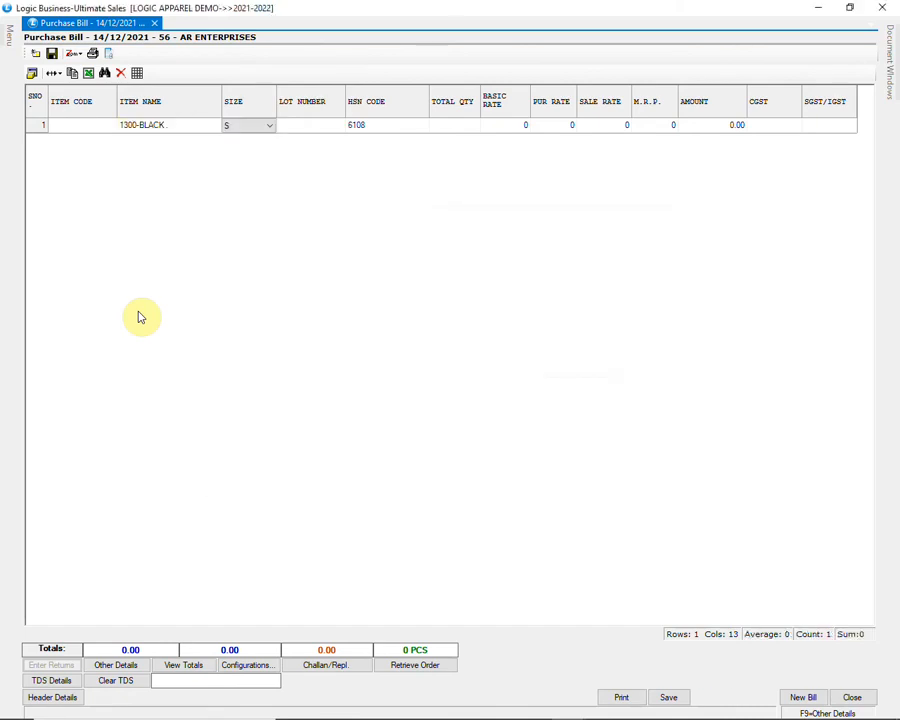
{"action": "key", "text": "Return"}
{"action": "key", "text": "Return"}
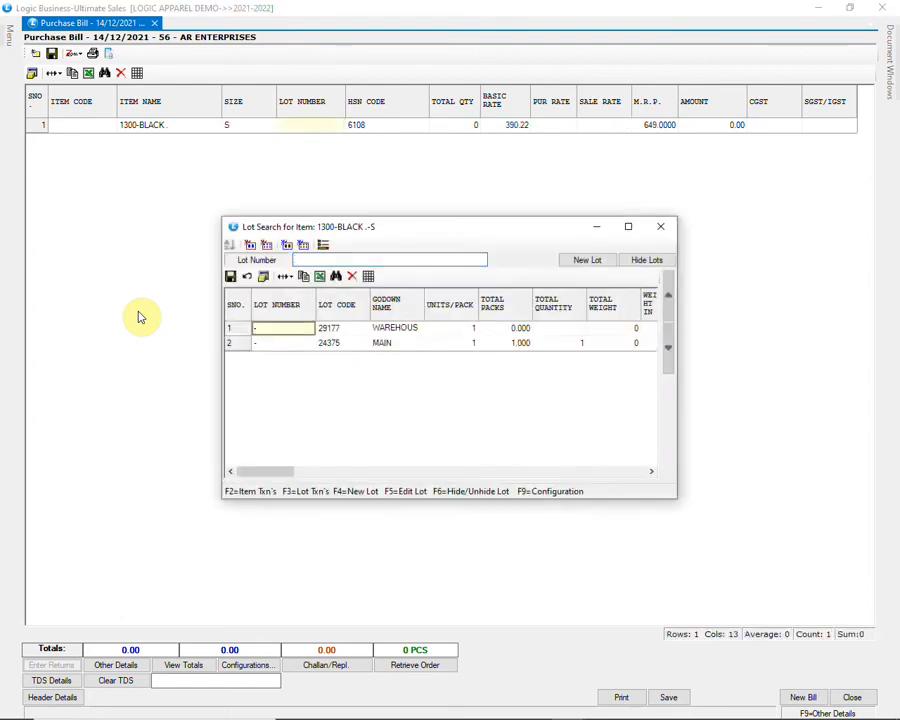
{"action": "key", "text": "Down"}
{"action": "key", "text": "Return"}
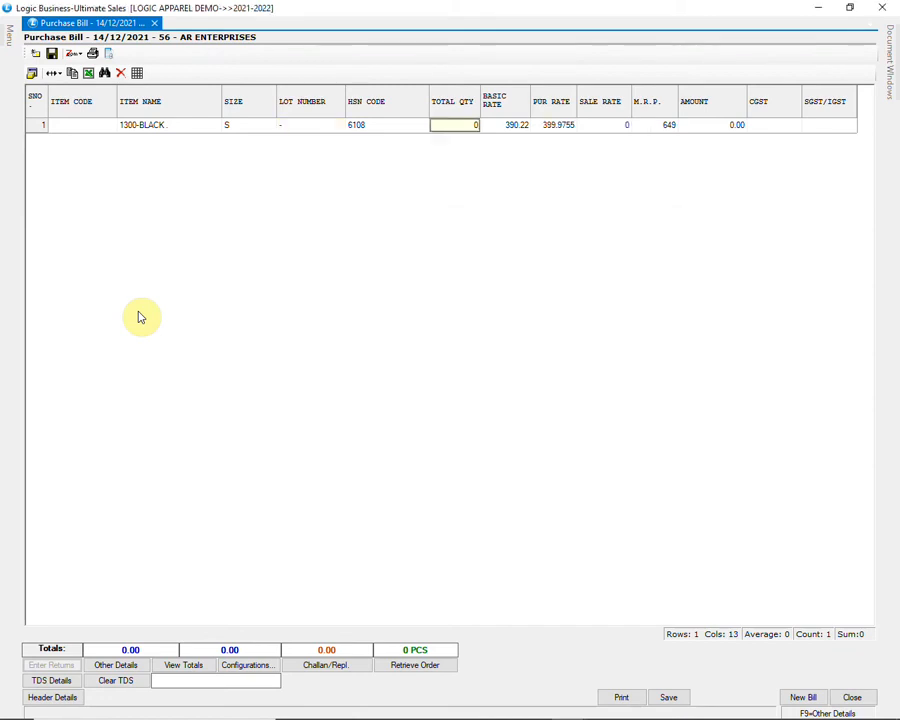
{"action": "type", "text": "10"}
{"action": "key", "text": "Return"}
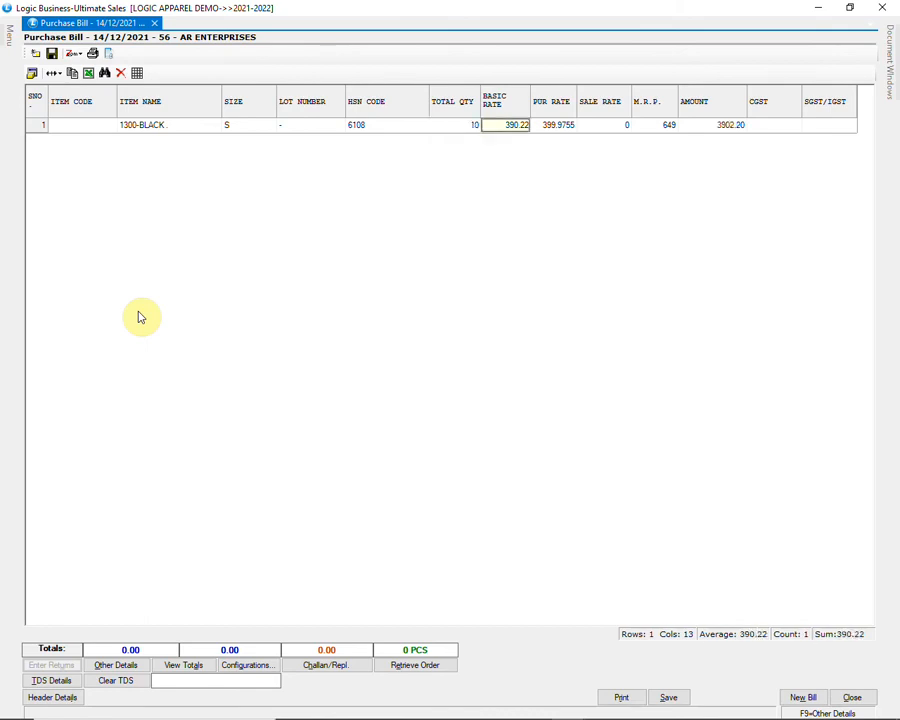
{"action": "key", "text": "Return"}
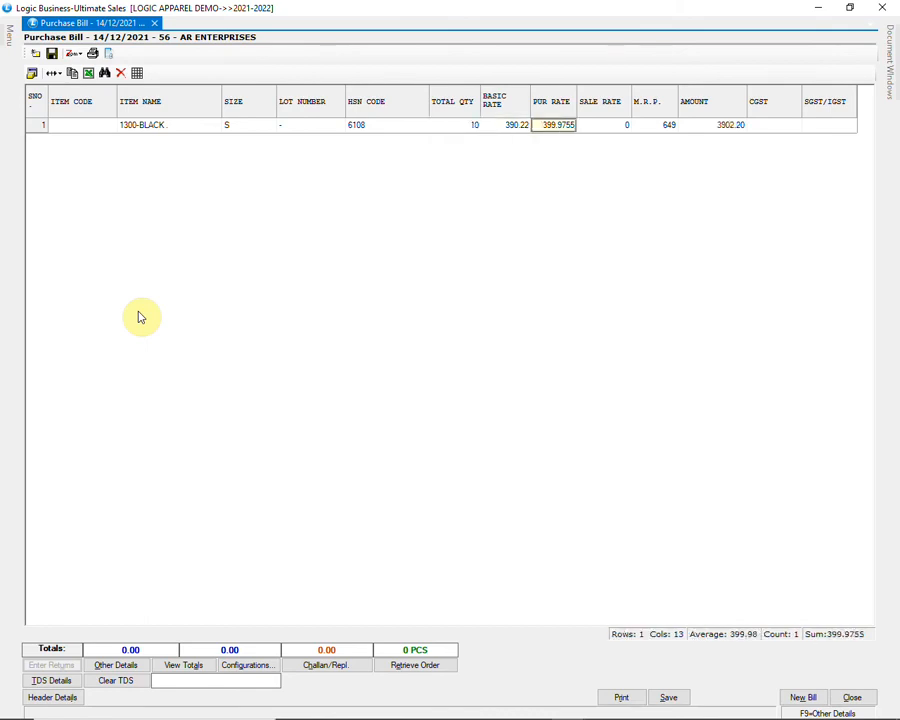
{"action": "key", "text": "Return"}
{"action": "key", "text": "Return"}
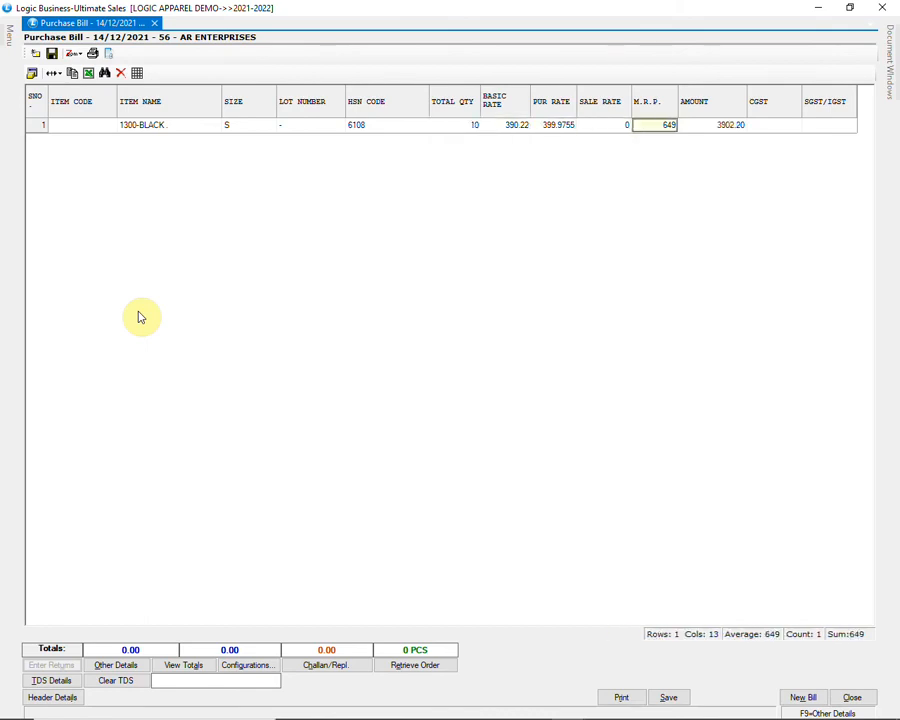
{"action": "key", "text": "Return"}
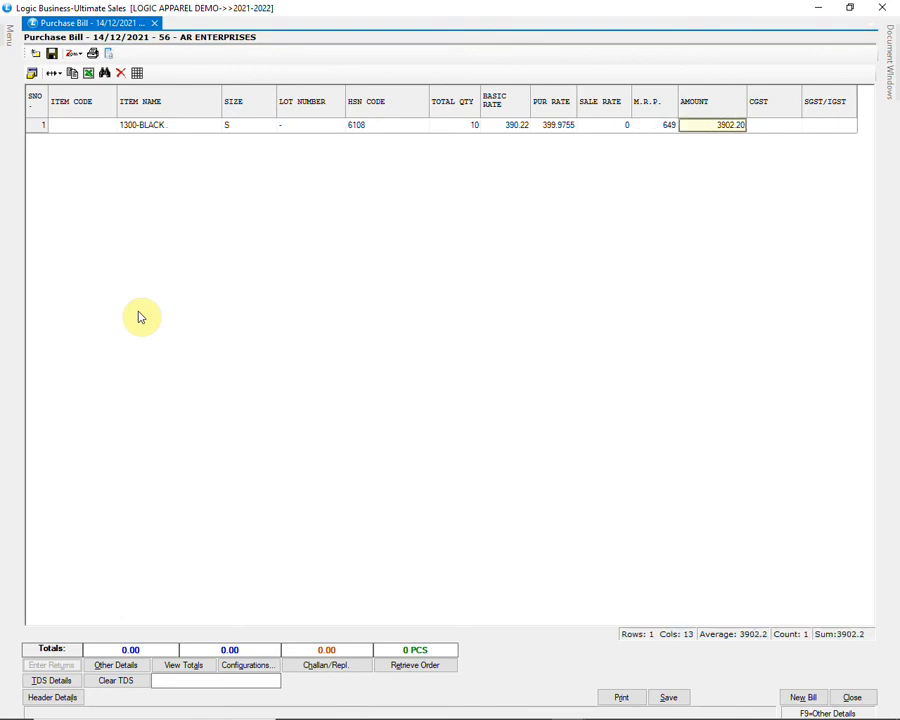
Step: Add size M with quantity 10, and size L with quantity 12, basic rate 400, MRP 680
{"action": "key", "text": "Return"}
{"action": "key", "text": "Down"}
{"action": "key", "text": "Return"}
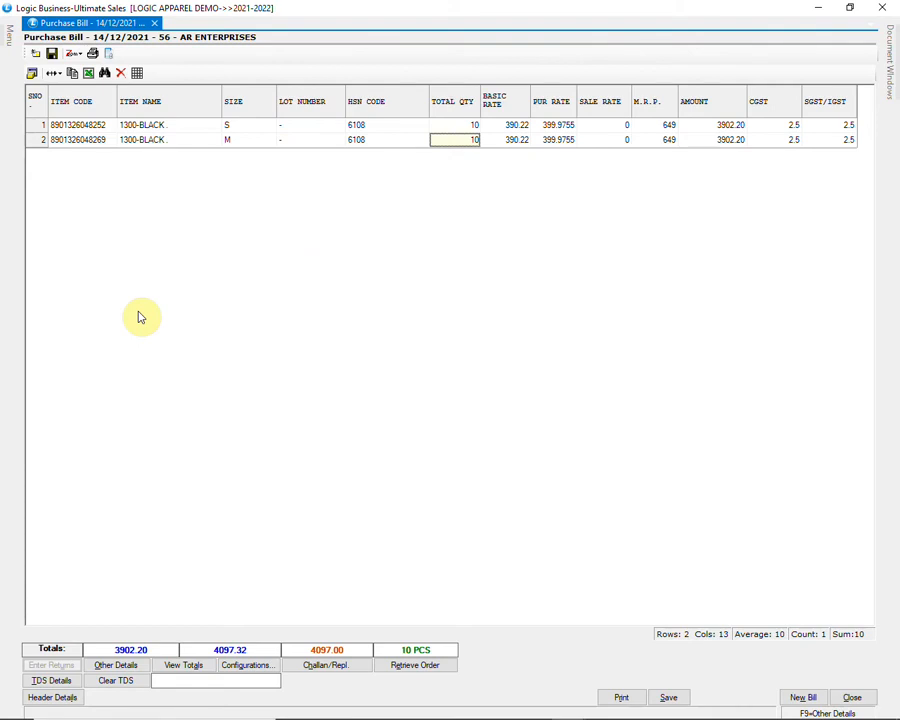
{"action": "key", "text": "Return"}
{"action": "key", "text": "Return"}
{"action": "key", "text": "Return"}
{"action": "key", "text": "Return"}
{"action": "key", "text": "Return"}
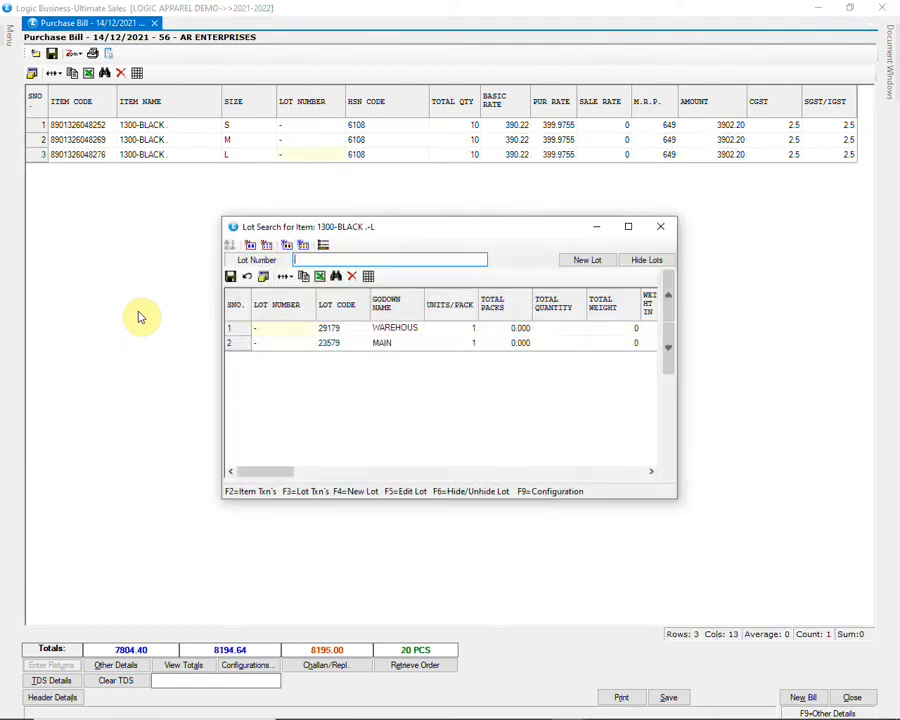
{"action": "key", "text": "Return"}
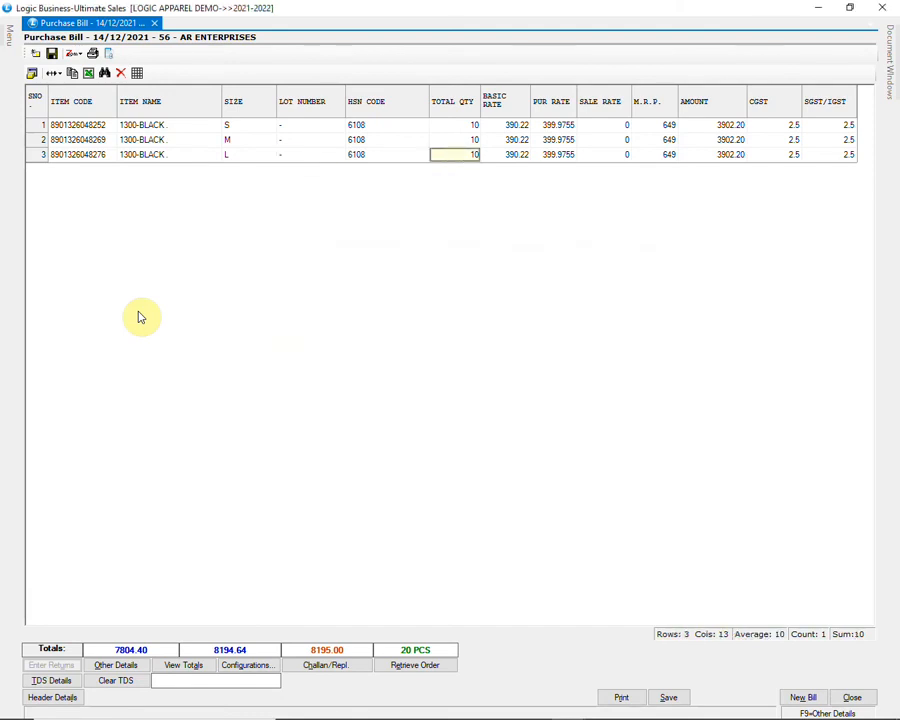
{"action": "type", "text": "12"}
{"action": "key", "text": "Return"}
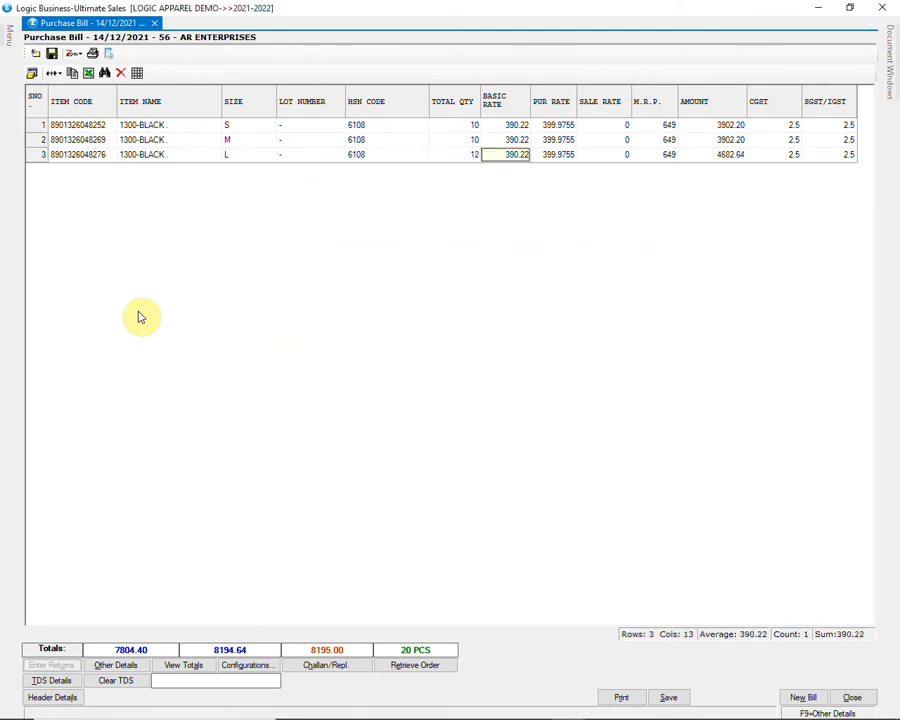
{"action": "type", "text": "400"}
{"action": "key", "text": "Return"}
{"action": "key", "text": "Return"}
{"action": "key", "text": "Return"}
{"action": "type", "text": "680"}
{"action": "key", "text": "Return"}
{"action": "key", "text": "Return"}
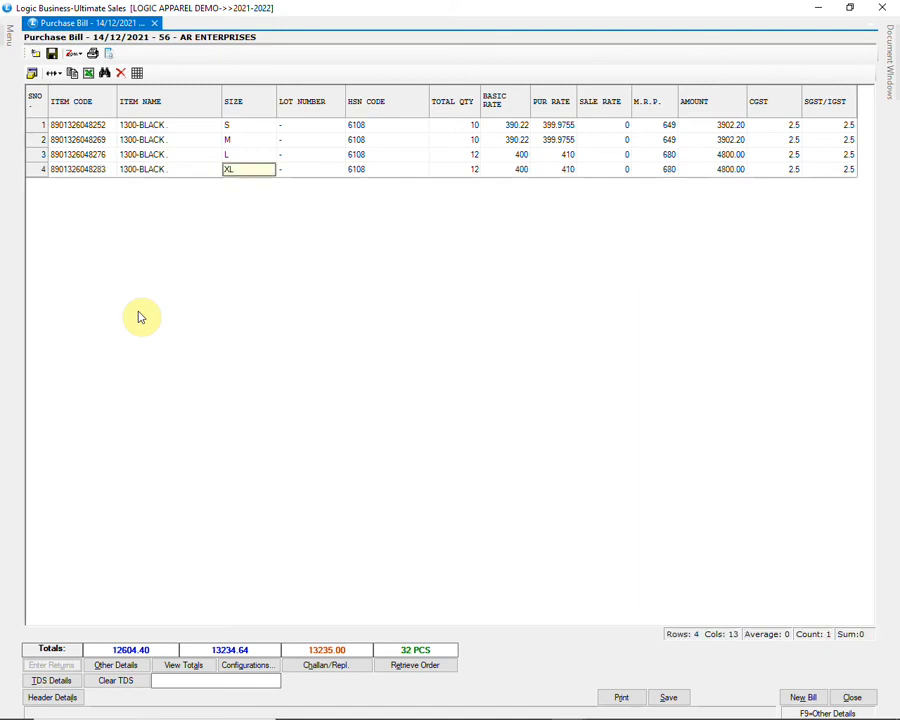
{"action": "key", "text": "Return"}
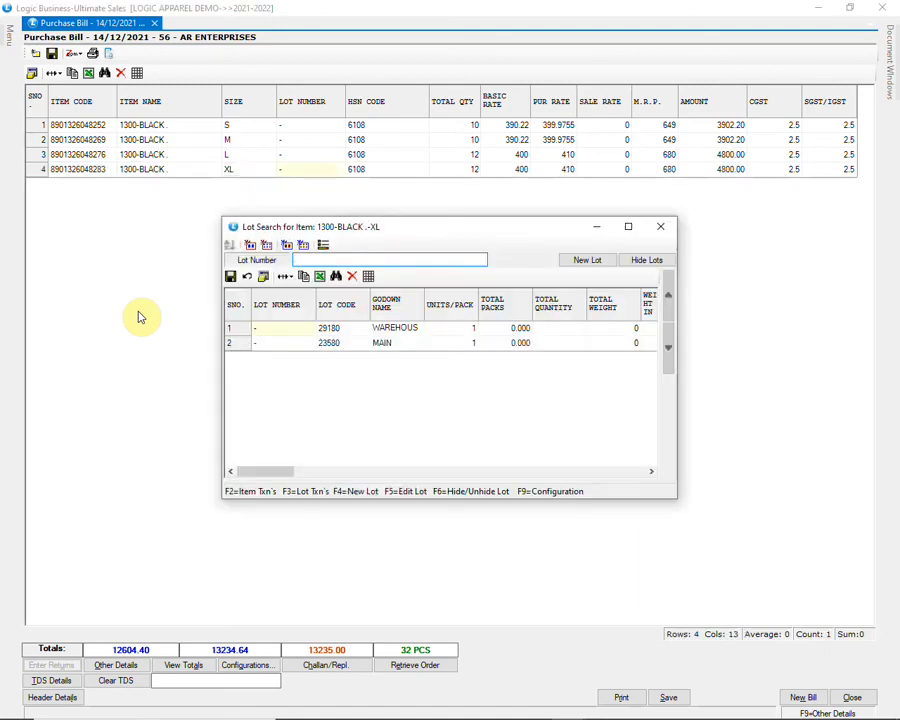
Step: Add size XL with quantity 15, basic rate 449 and MRP 749
{"action": "key", "text": "Return"}
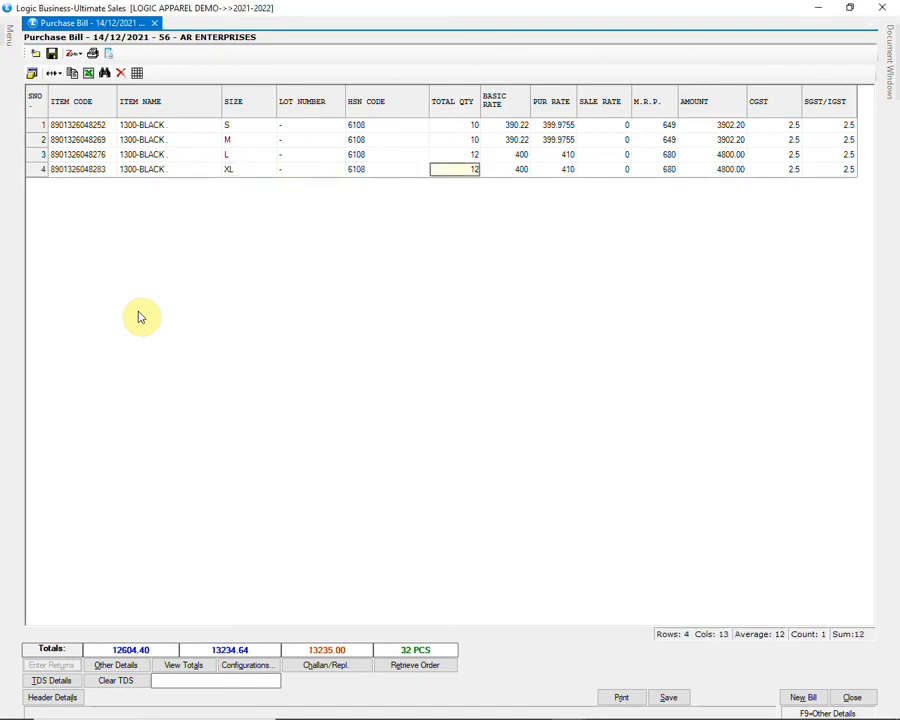
{"action": "type", "text": "15"}
{"action": "key", "text": "Return"}
{"action": "type", "text": "445"}
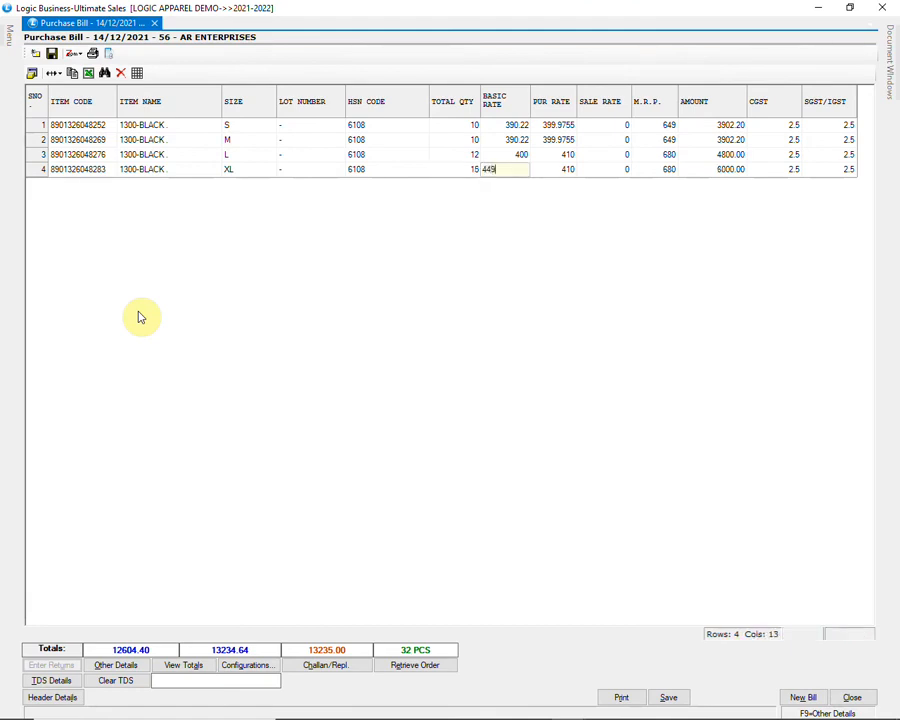
{"action": "key", "text": "Return"}
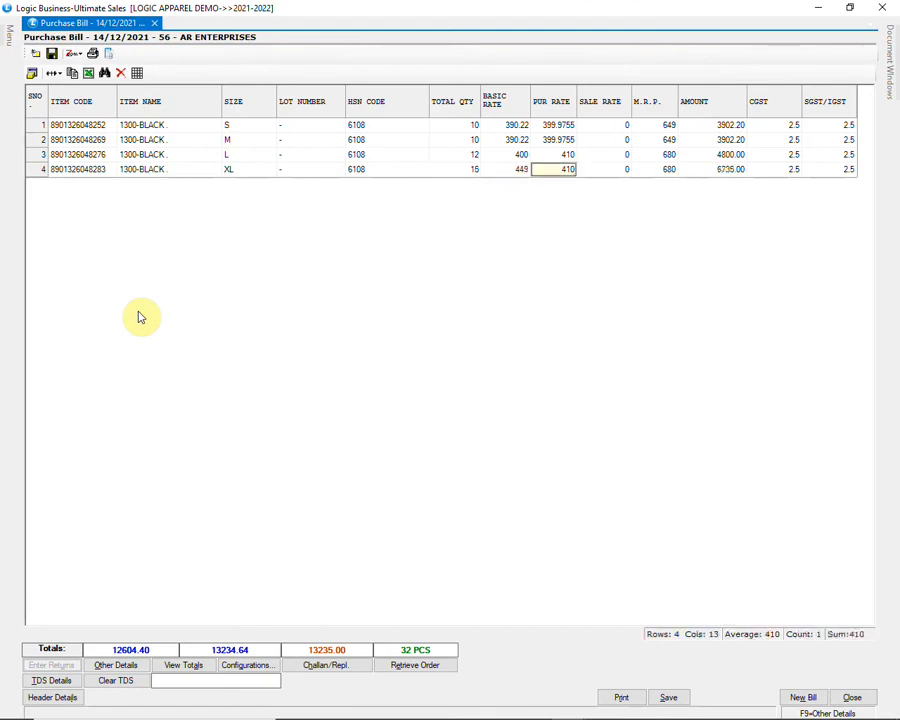
{"action": "key", "text": "Return"}
{"action": "type", "text": "749"}
{"action": "key", "text": "Return"}
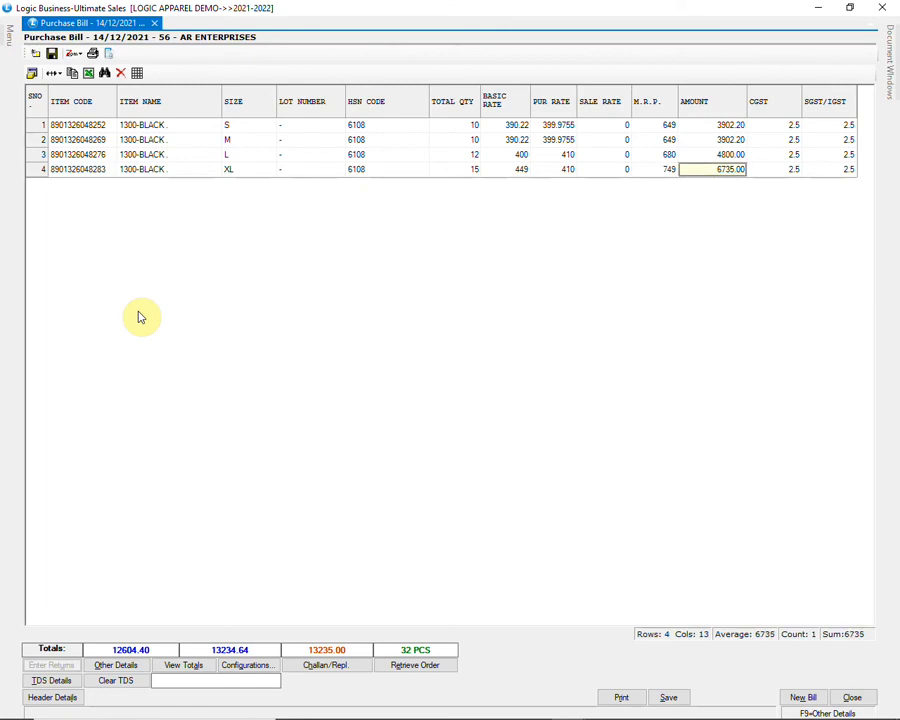
{"action": "key", "text": "Return"}
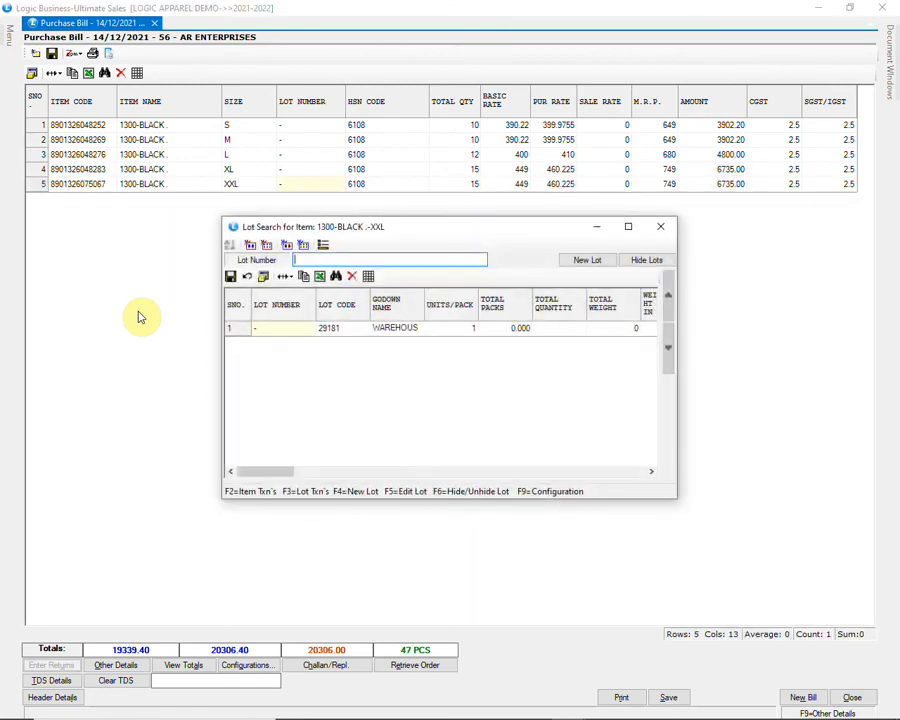
Step: Commit the XXL line with quantity 15, rate 449 and MRP 749, then begin saving the bill
{"action": "key", "text": "Return"}
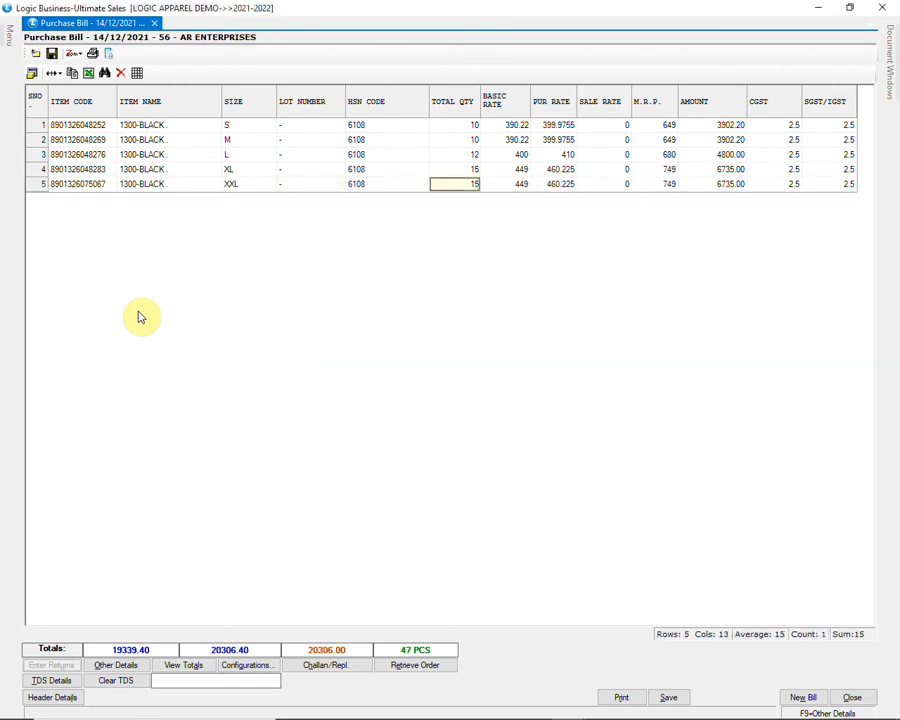
{"action": "key", "text": "Return"}
{"action": "key", "text": "Return"}
{"action": "key", "text": "Return"}
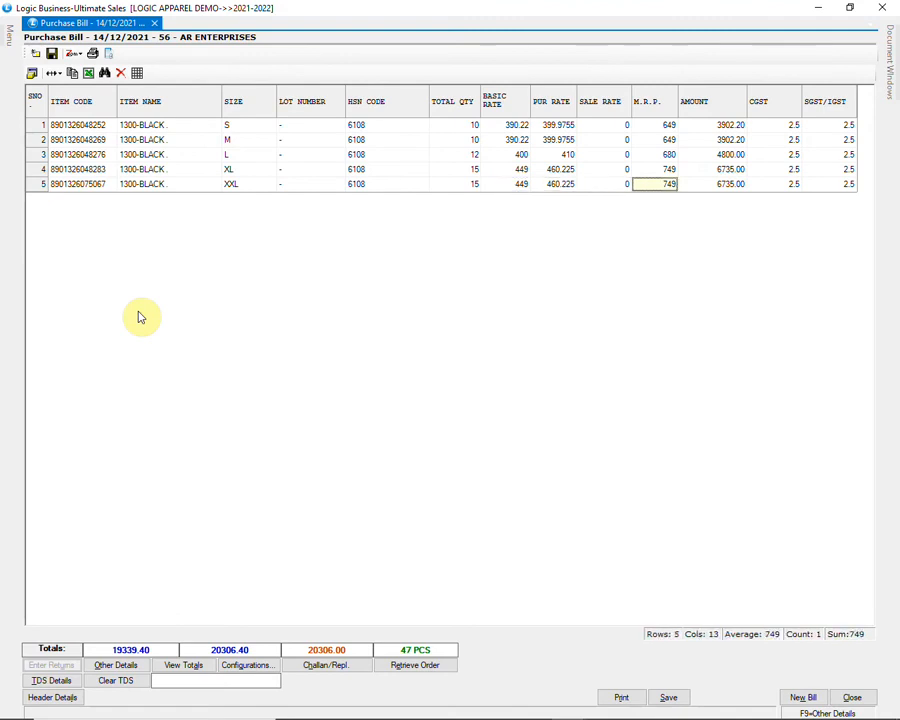
{"action": "key", "text": "Return"}
{"action": "key", "text": "Return"}
{"action": "key", "text": "alt+s"}
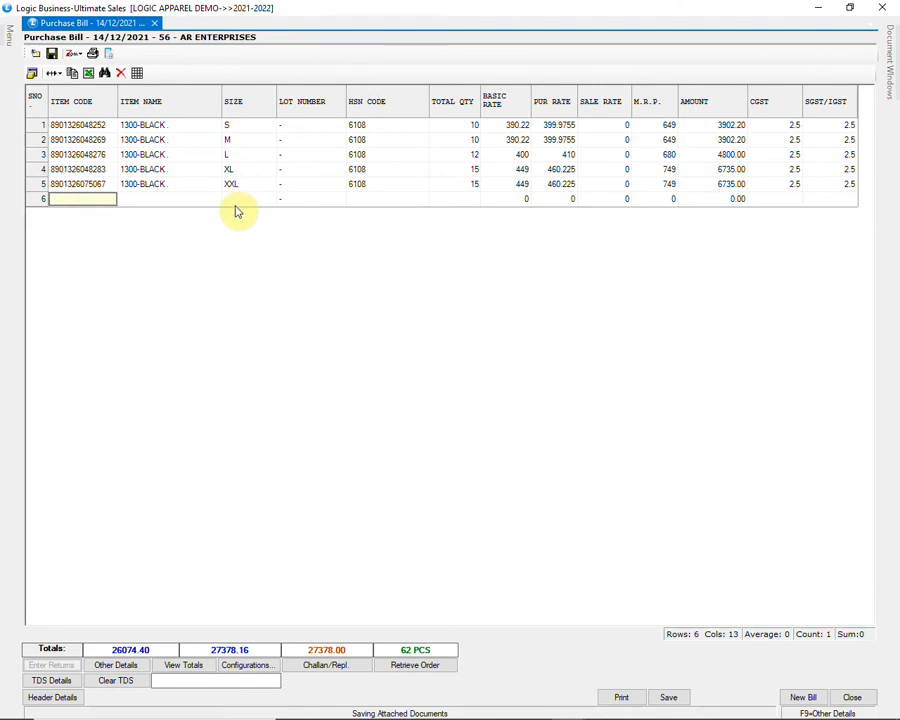
{"action": "left_click", "coordinate": [62, 696]}
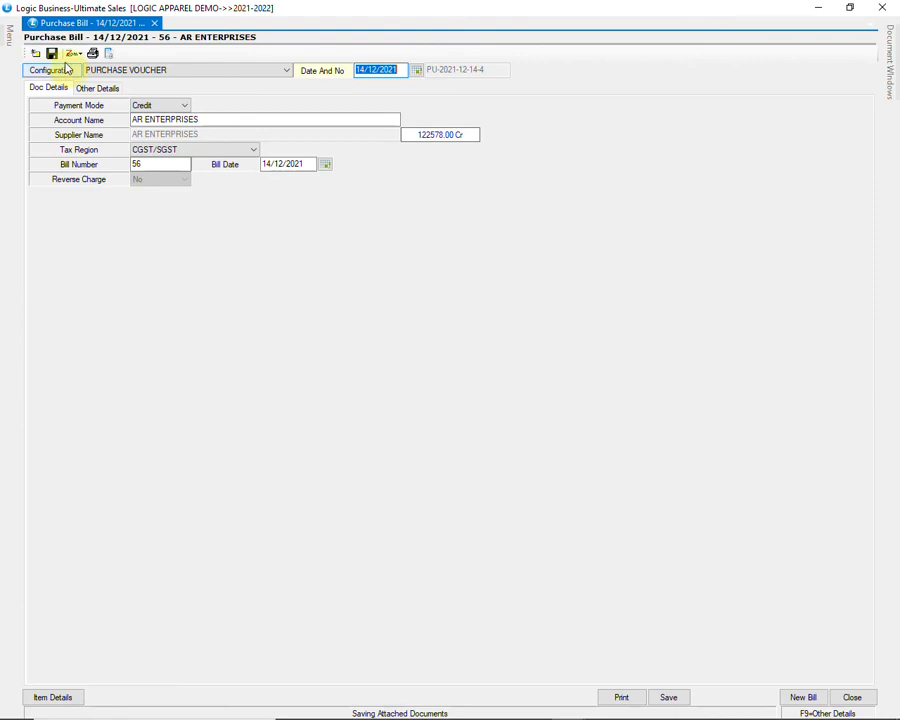
{"action": "left_click", "coordinate": [64, 70]}
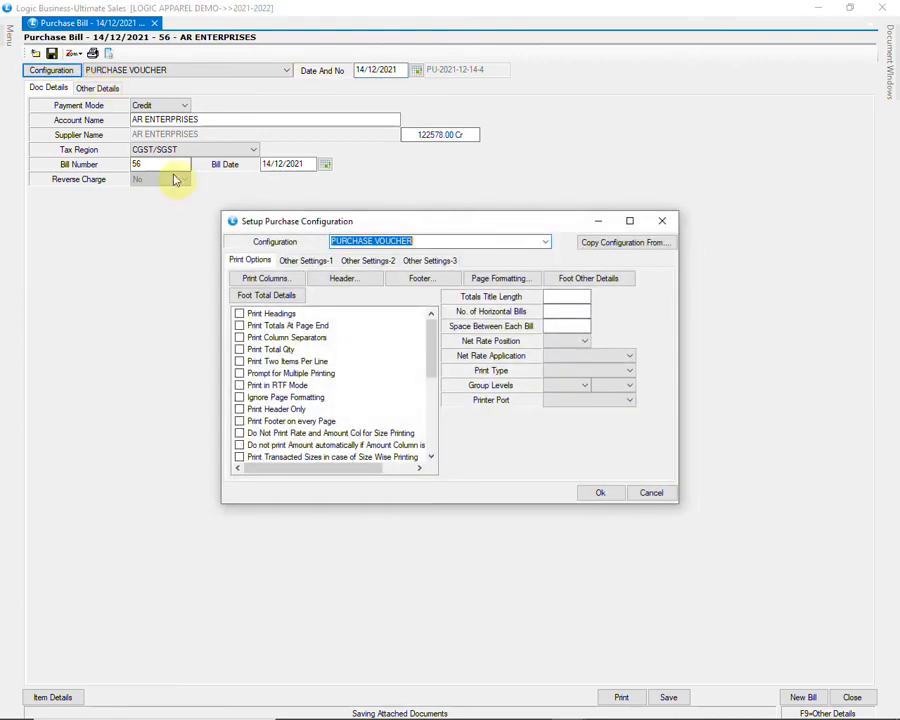
{"action": "left_click", "coordinate": [305, 260]}
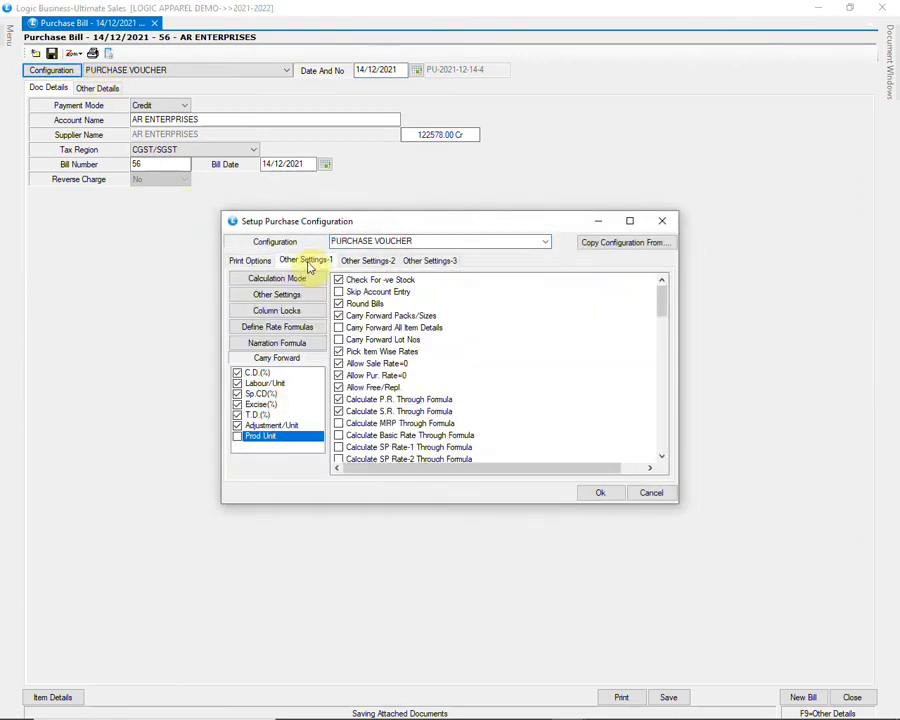
{"action": "left_click", "coordinate": [376, 316]}
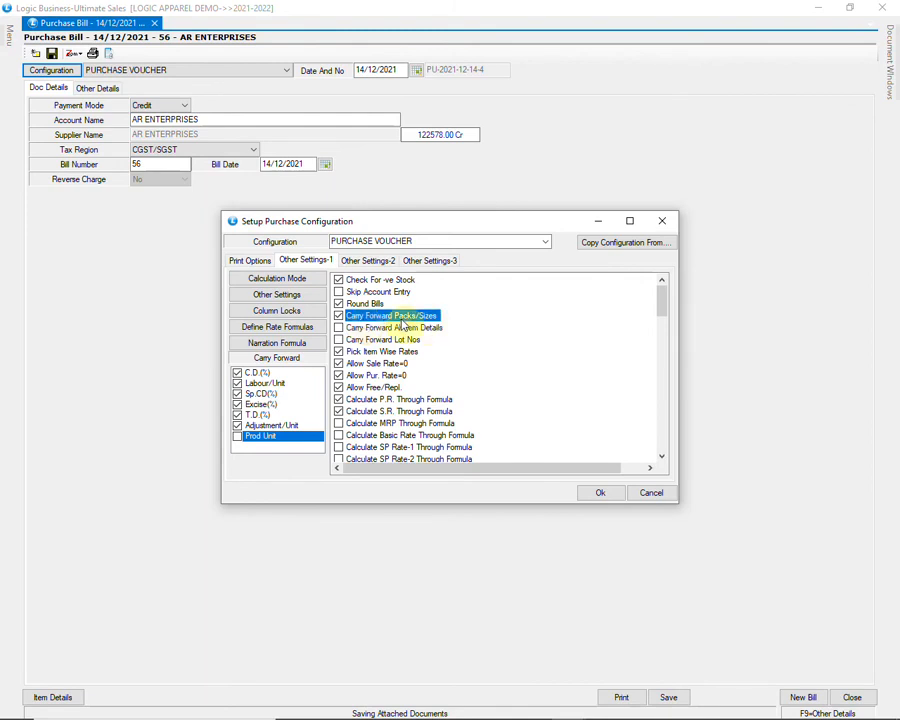
{"action": "left_click", "coordinate": [339, 317]}
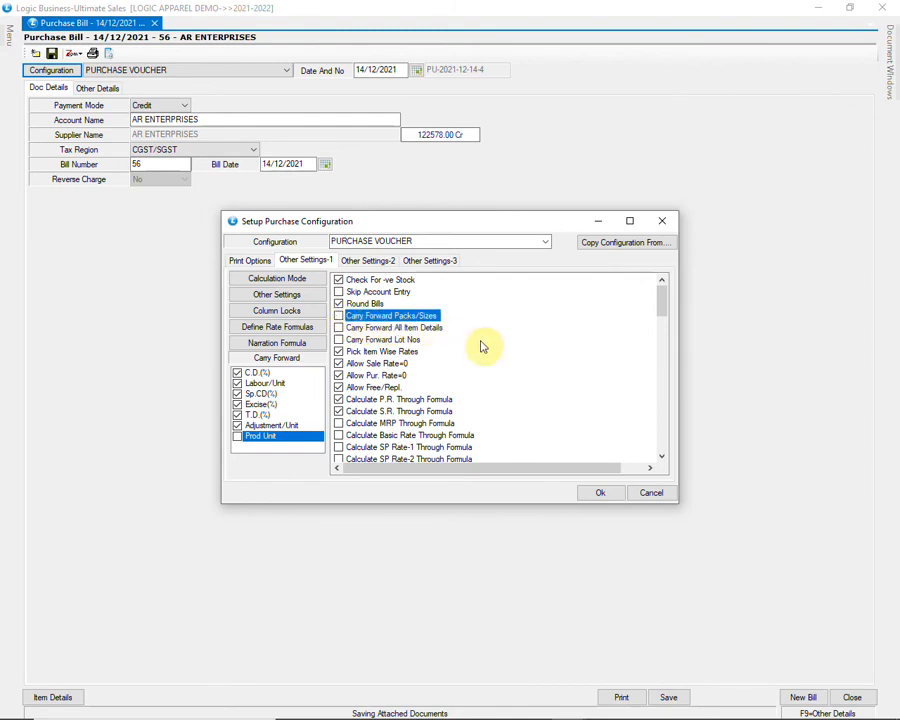
{"action": "left_click", "coordinate": [339, 316]}
{"action": "left_click", "coordinate": [602, 493]}
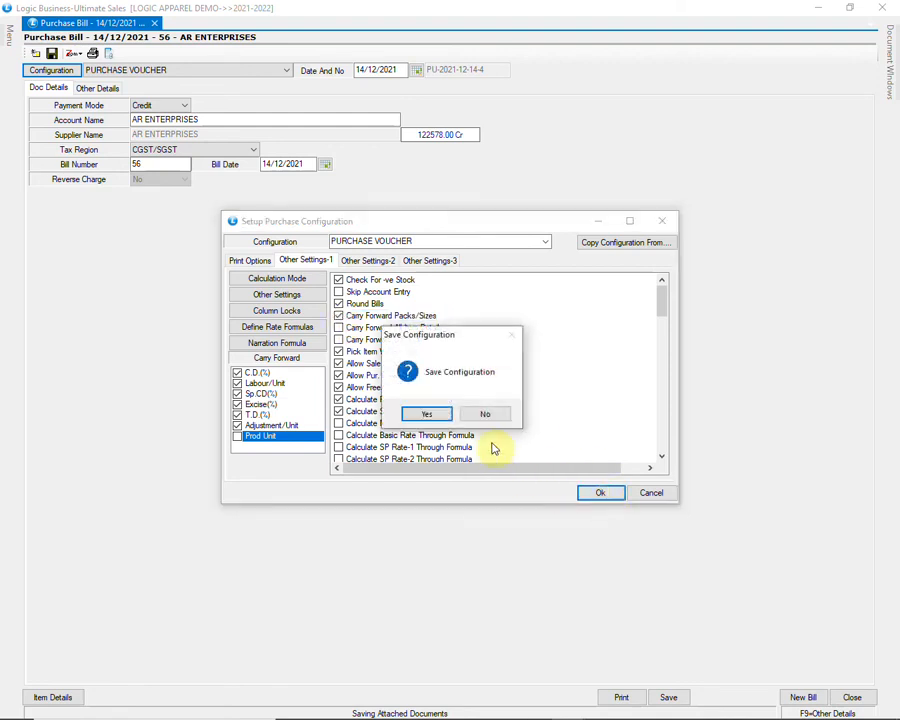
{"action": "left_click", "coordinate": [434, 416]}
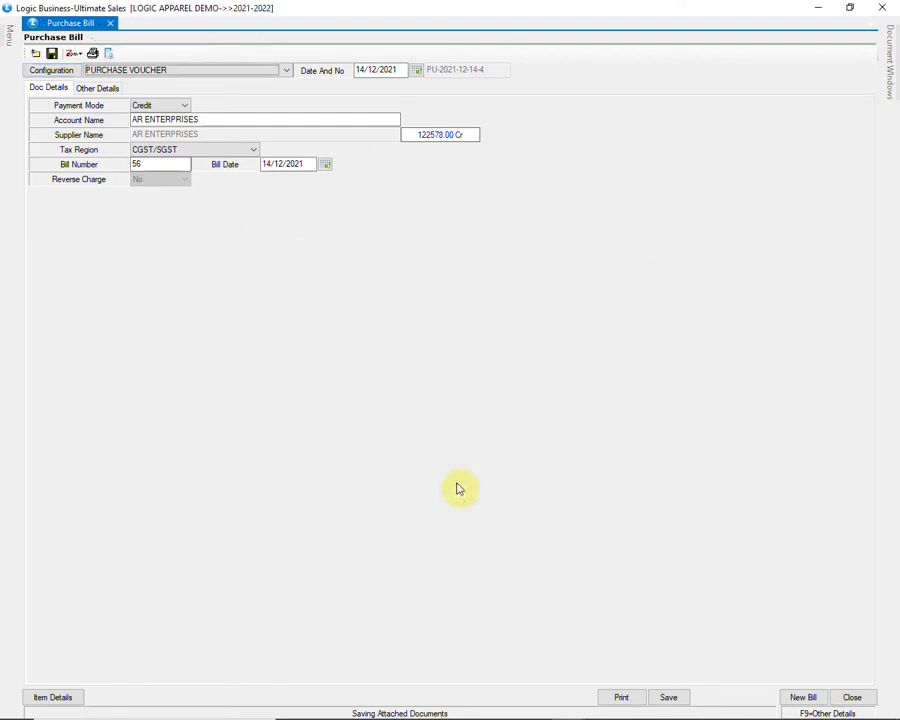
{"action": "left_click", "coordinate": [58, 698]}
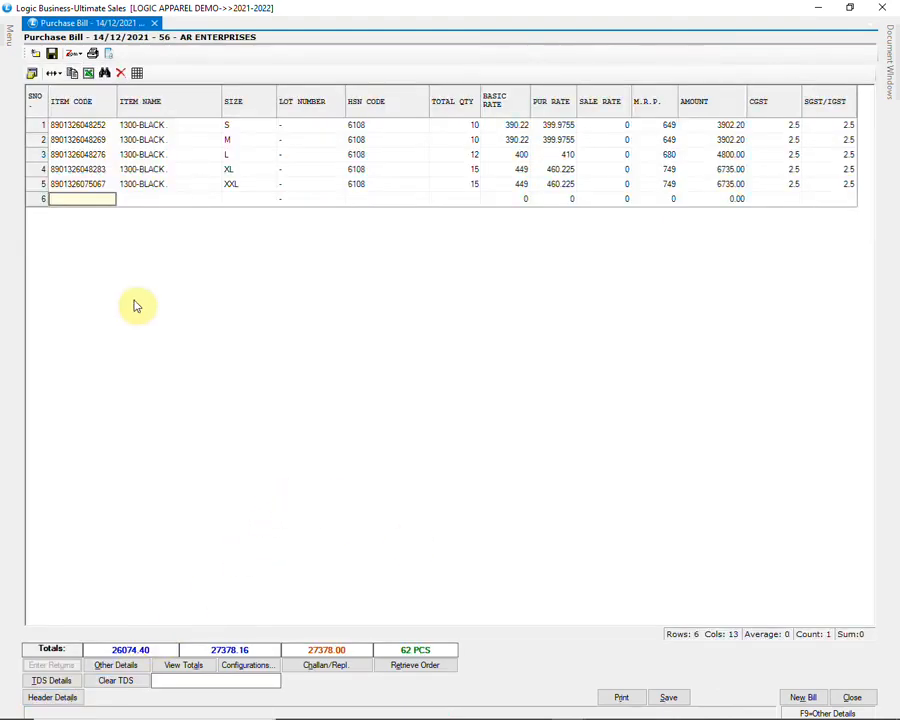
Step: Add item AD14 (SP0081 BL size 8Y) with quantity 15, basic rate 1100 and MRP 1300
{"action": "type", "text": "AD14"}
{"action": "key", "text": "Return"}
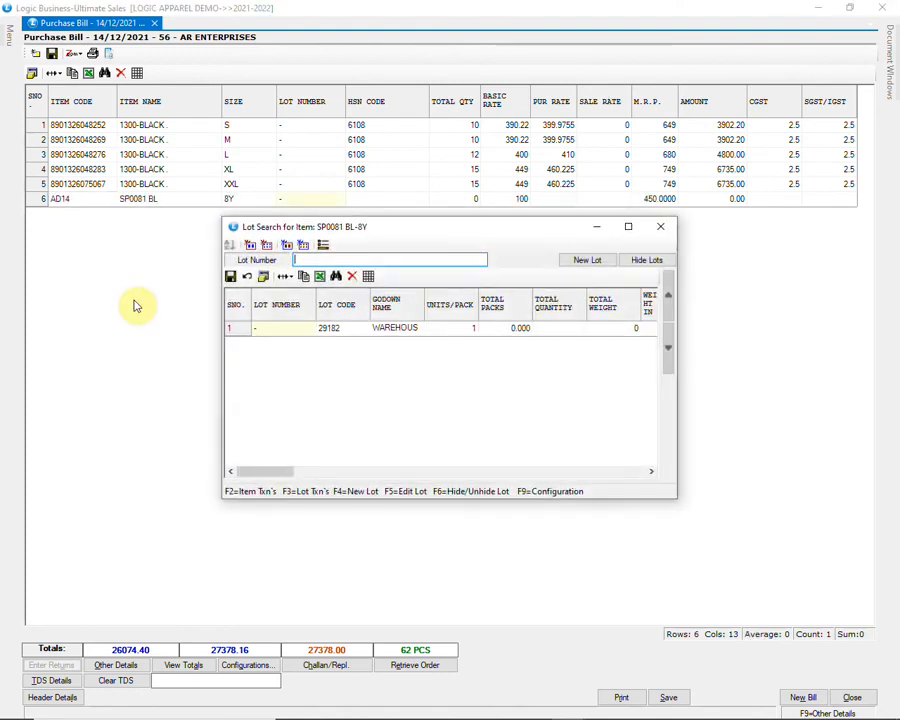
{"action": "key", "text": "Return"}
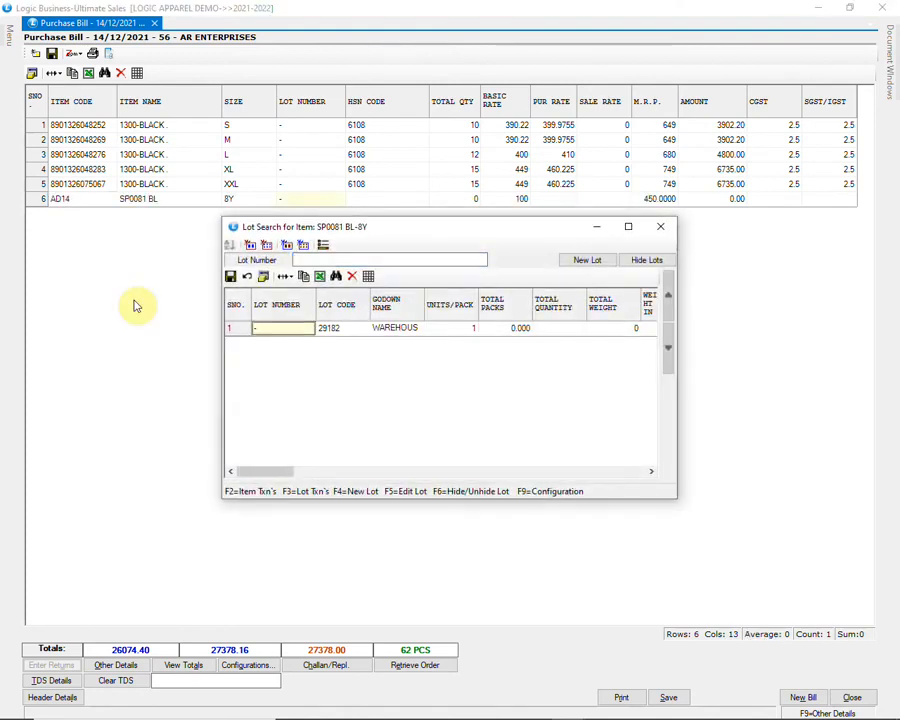
{"action": "key", "text": "Return"}
{"action": "type", "text": "15"}
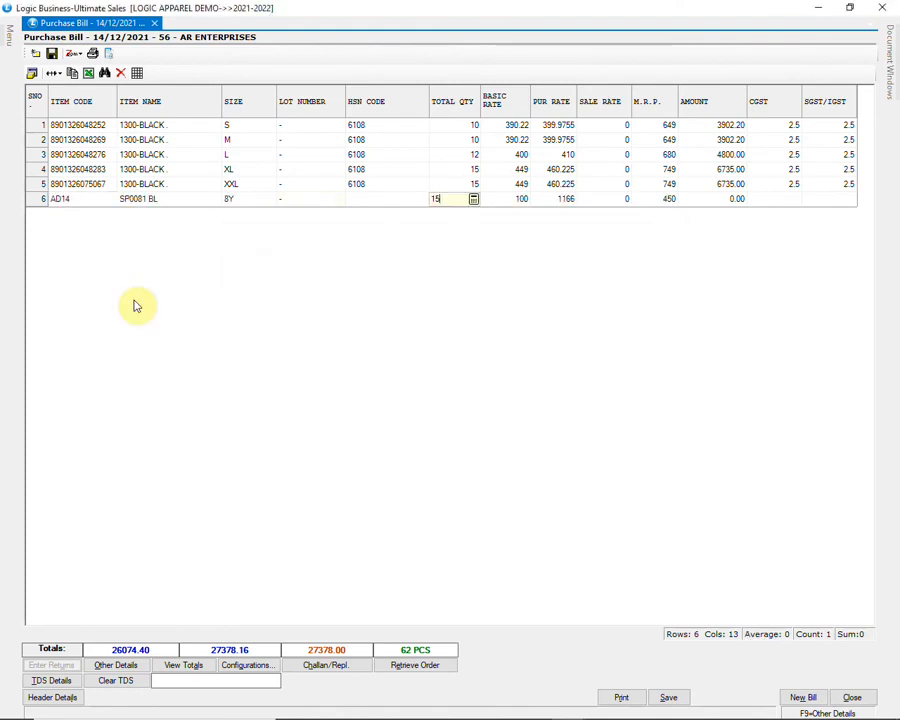
{"action": "key", "text": "Return"}
{"action": "type", "text": "1100"}
{"action": "key", "text": "Return"}
{"action": "key", "text": "Return"}
{"action": "key", "text": "Return"}
{"action": "type", "text": "1300"}
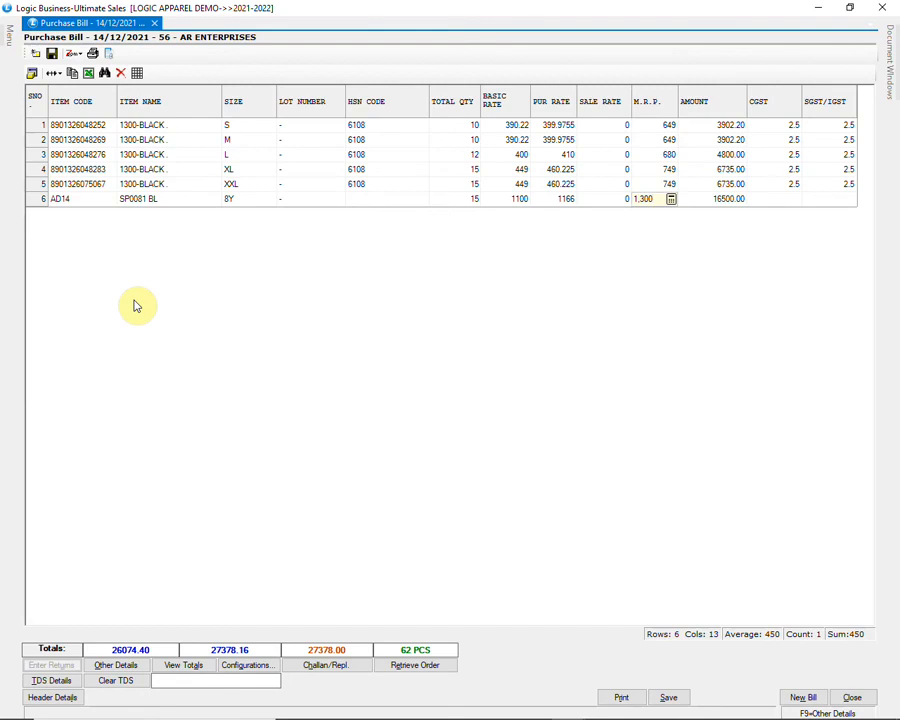
{"action": "key", "text": "Return"}
{"action": "key", "text": "Return"}
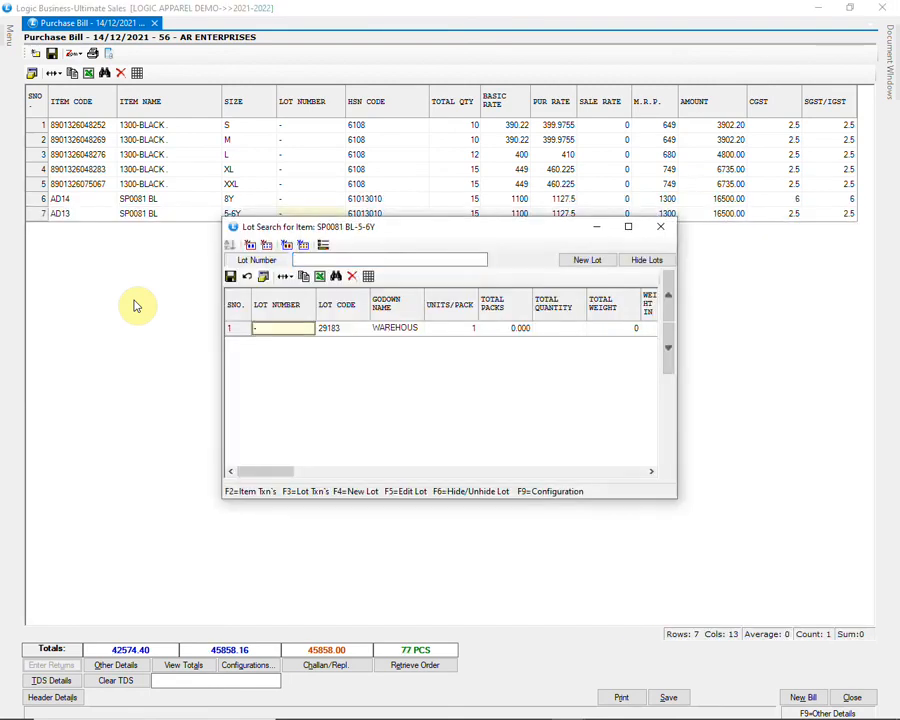
Step: Add the 5-6Y and 4Y lines, keeping their carried-over quantities, rates and MRPs
{"action": "key", "text": "Return"}
{"action": "key", "text": "Return"}
{"action": "key", "text": "Return"}
{"action": "key", "text": "Return"}
{"action": "key", "text": "Return"}
{"action": "key", "text": "Return"}
{"action": "key", "text": "Return"}
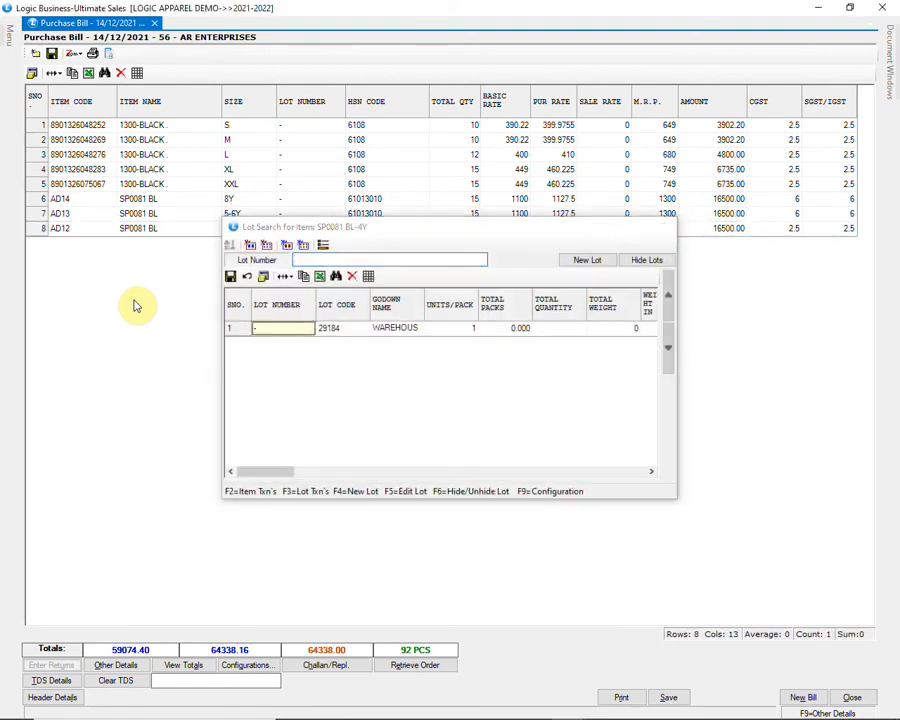
{"action": "key", "text": "Return"}
{"action": "key", "text": "Return"}
{"action": "key", "text": "Return"}
{"action": "key", "text": "Return"}
{"action": "key", "text": "Return"}
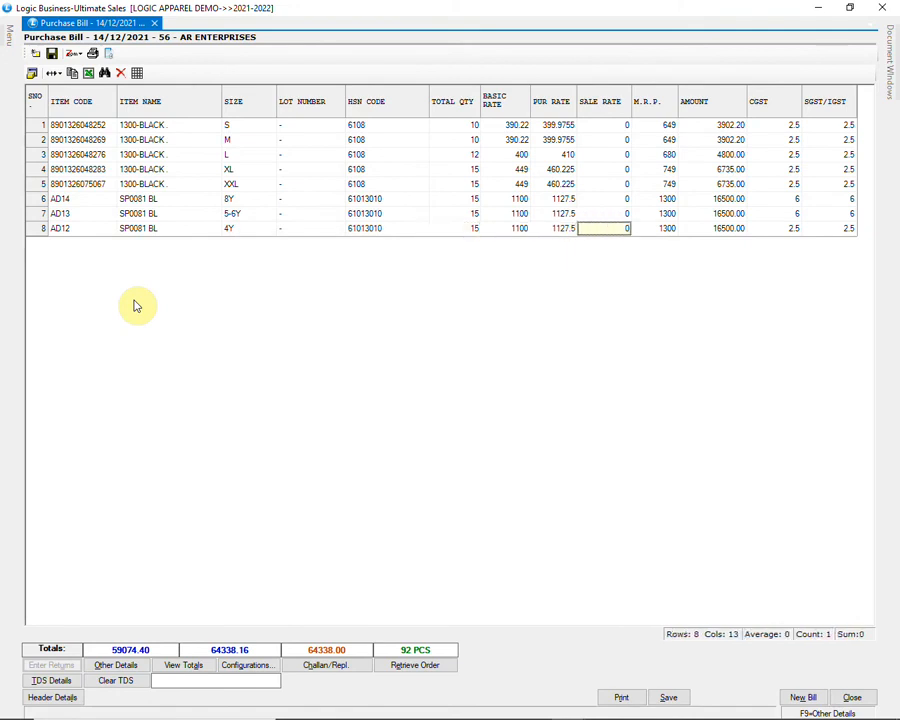
Step: Add item AD11 size 18-24M with quantity 10, basic rate 1200 and MRP 1500
{"action": "key", "text": "Return"}
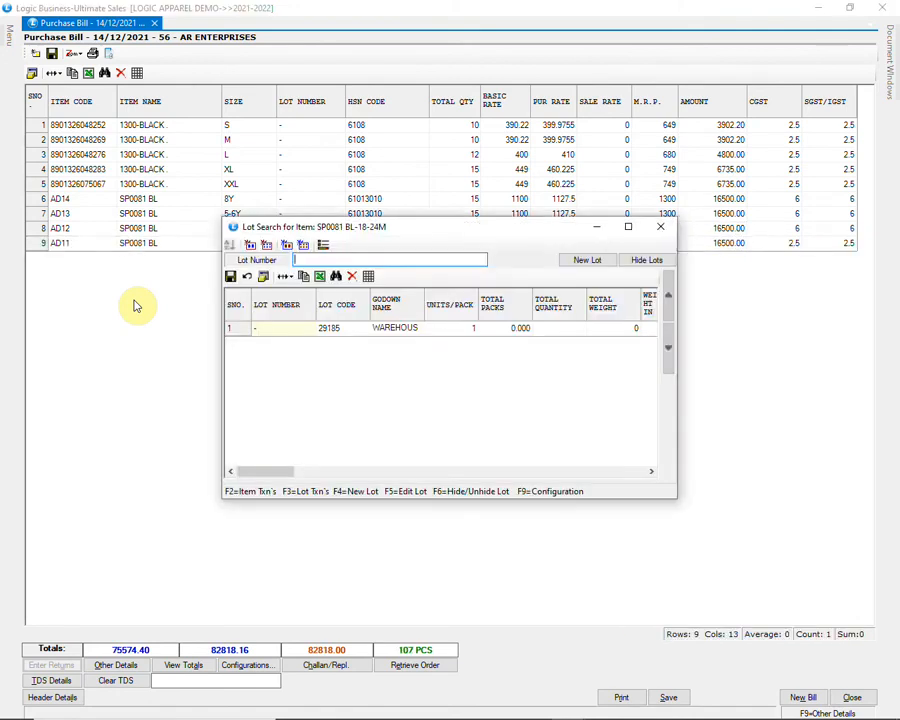
{"action": "key", "text": "Return"}
{"action": "type", "text": "10"}
{"action": "key", "text": "Return"}
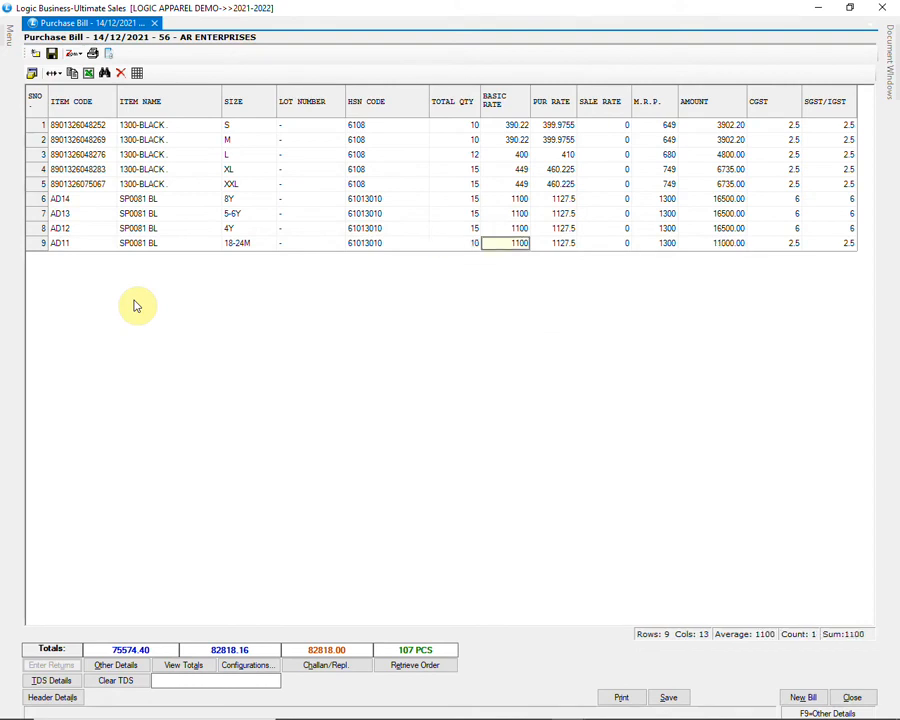
{"action": "type", "text": "120"}
{"action": "key", "text": "Return"}
{"action": "key", "text": "Return"}
{"action": "type", "text": "1500"}
{"action": "key", "text": "Return"}
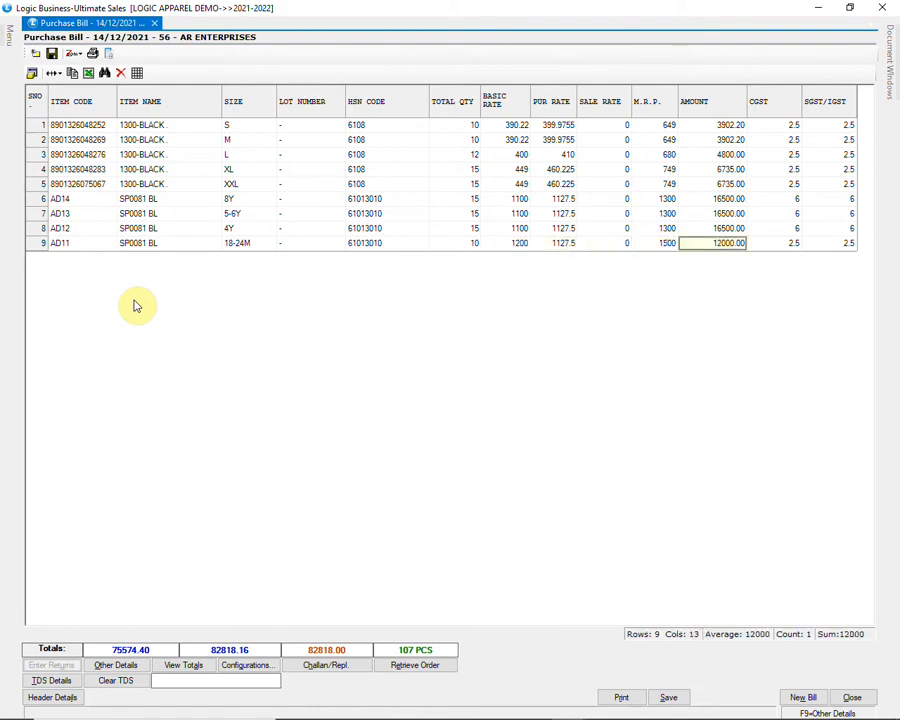
{"action": "key", "text": "Return"}
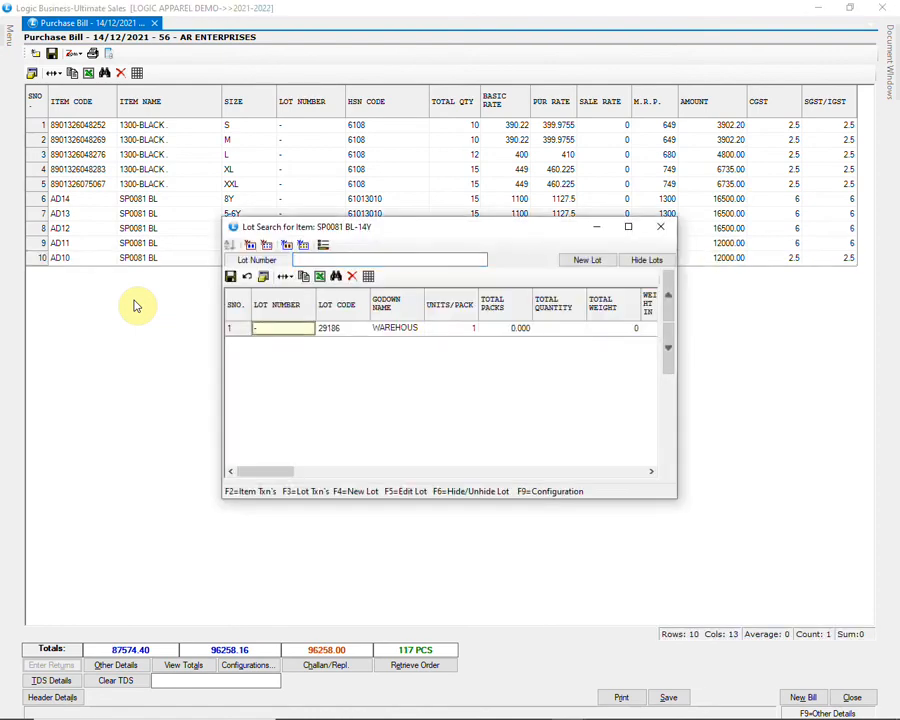
Step: Add the 14Y line, the 12Y line with quantity 8, and item AD8 size 12-18M
{"action": "key", "text": "Return"}
{"action": "key", "text": "Return"}
{"action": "key", "text": "Return"}
{"action": "key", "text": "Return"}
{"action": "key", "text": "Return"}
{"action": "key", "text": "Return"}
{"action": "key", "text": "Return"}
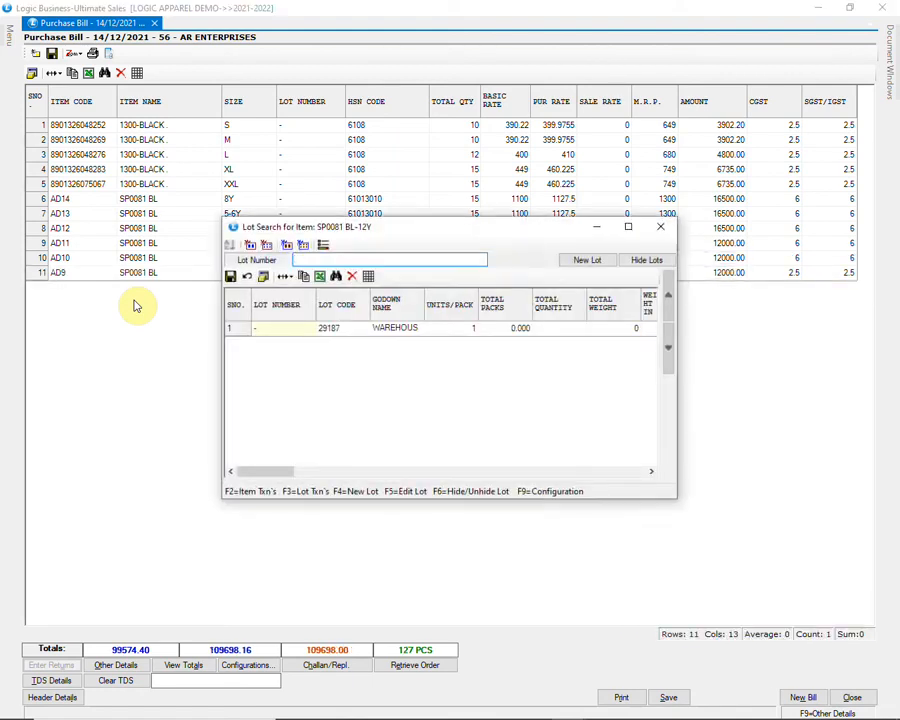
{"action": "key", "text": "Return"}
{"action": "type", "text": "8"}
{"action": "key", "text": "Return"}
{"action": "key", "text": "Return"}
{"action": "key", "text": "Return"}
{"action": "key", "text": "Return"}
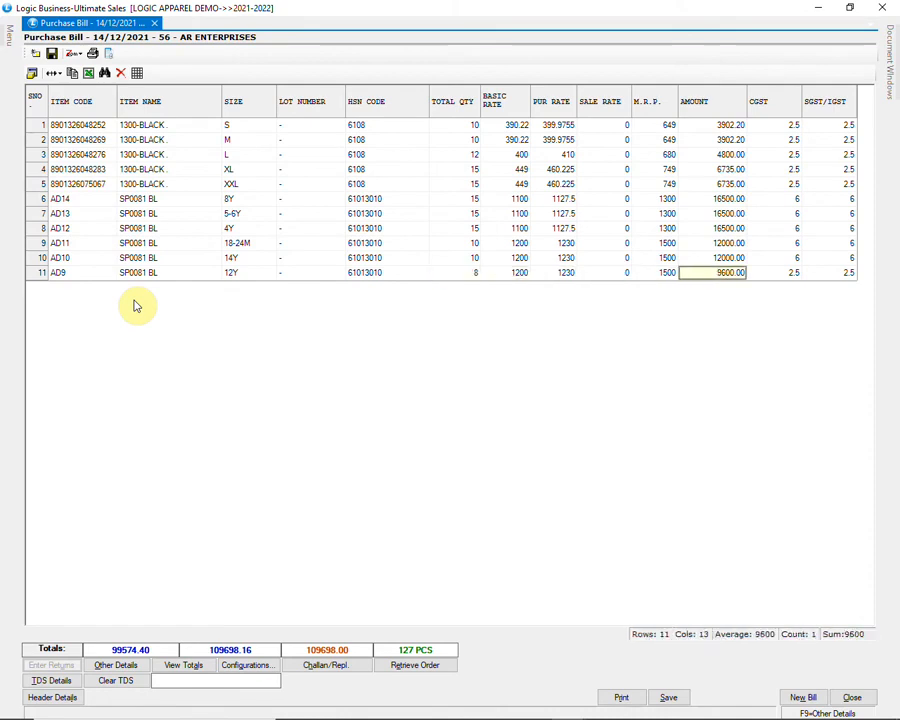
{"action": "key", "text": "Return"}
{"action": "key", "text": "Return"}
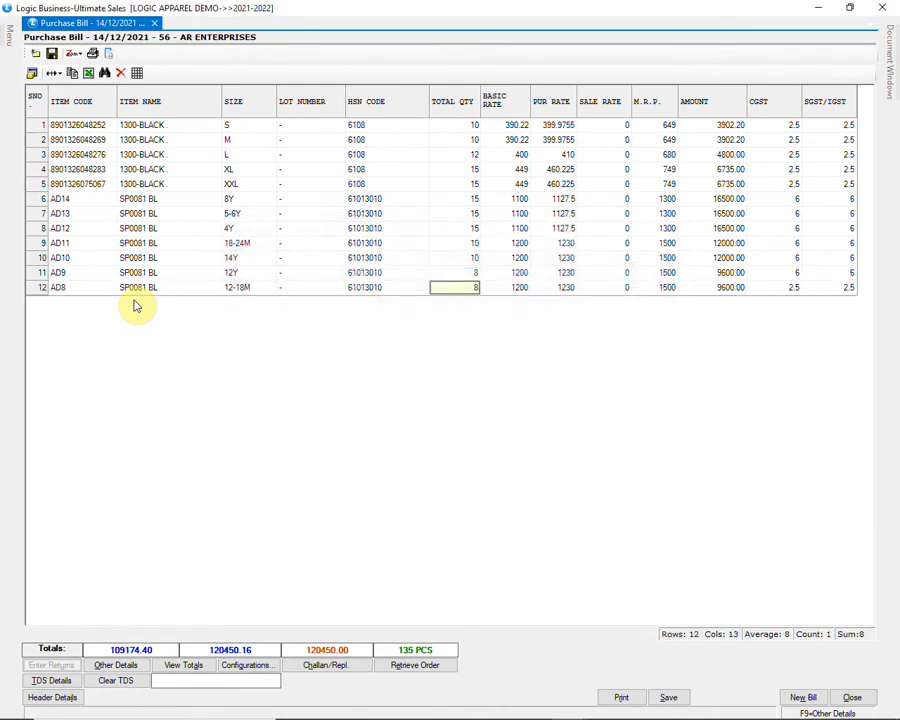
{"action": "key", "text": "Return"}
{"action": "key", "text": "Return"}
{"action": "key", "text": "Return"}
{"action": "key", "text": "Return"}
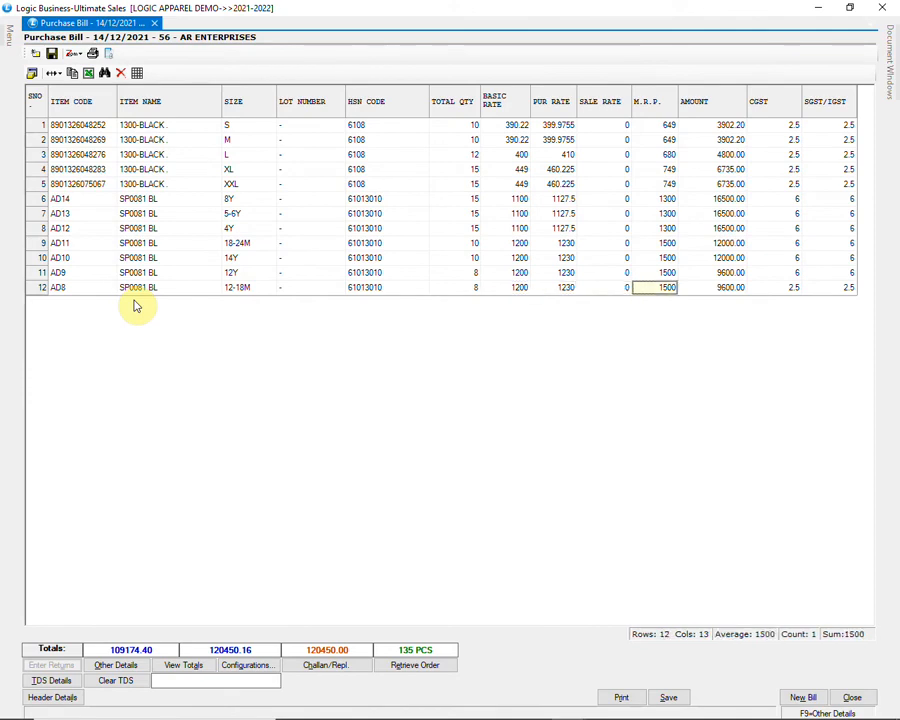
{"action": "key", "text": "Return"}
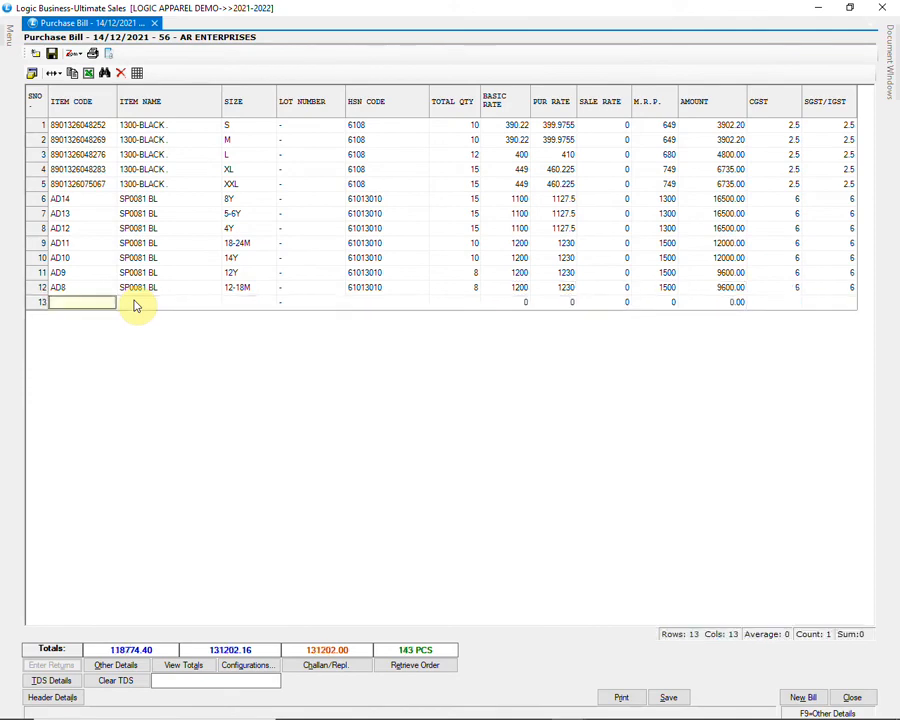
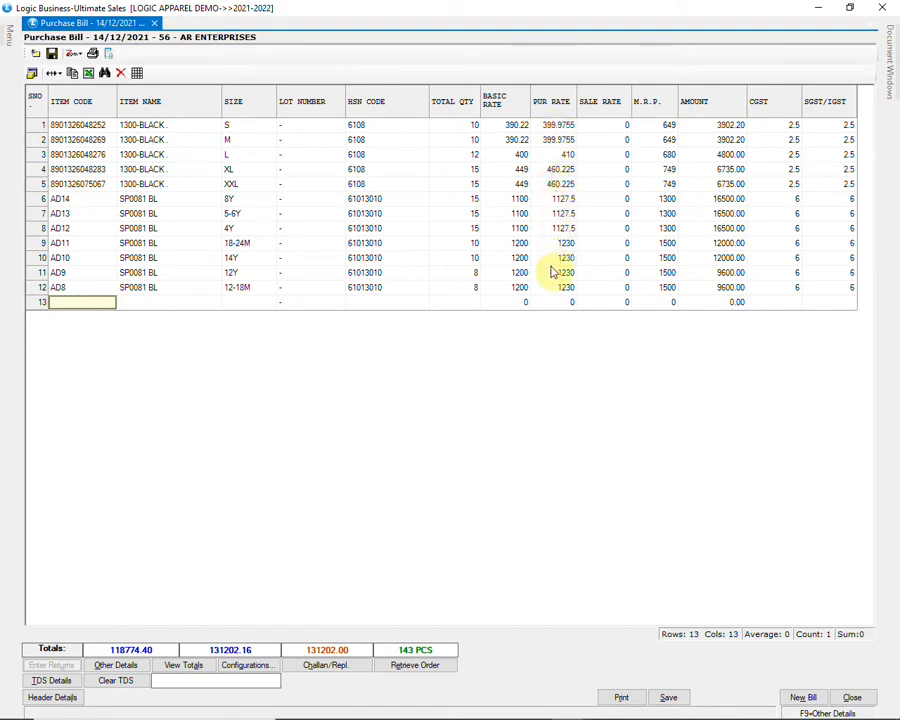
Step: Check row 9's basic and purchase rates, then show the bill's totals summary (net 131202.16)
{"action": "left_click", "coordinate": [518, 245]}
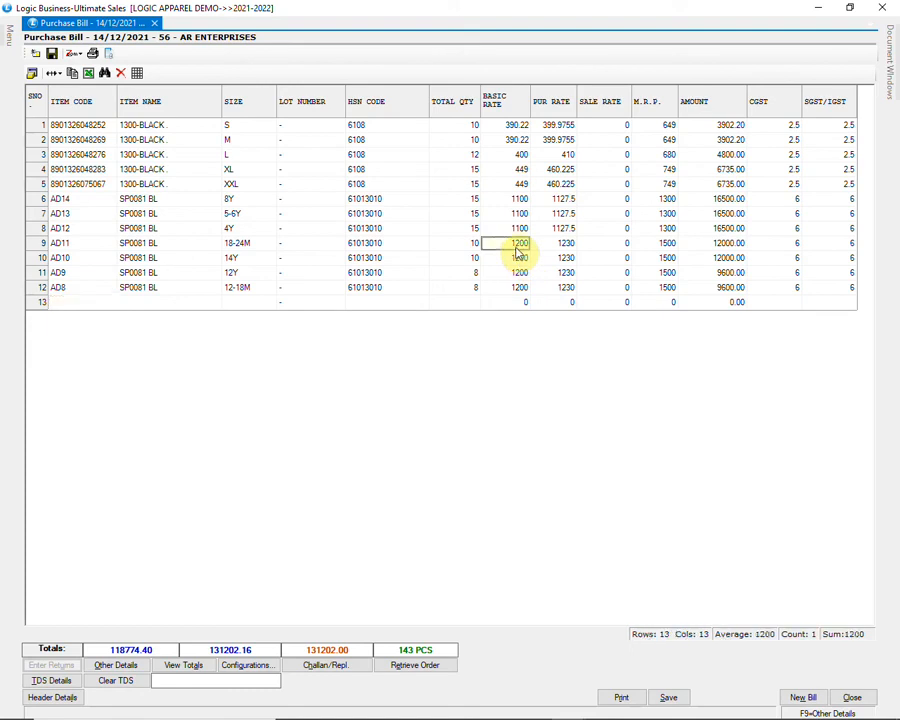
{"action": "left_click", "coordinate": [558, 244]}
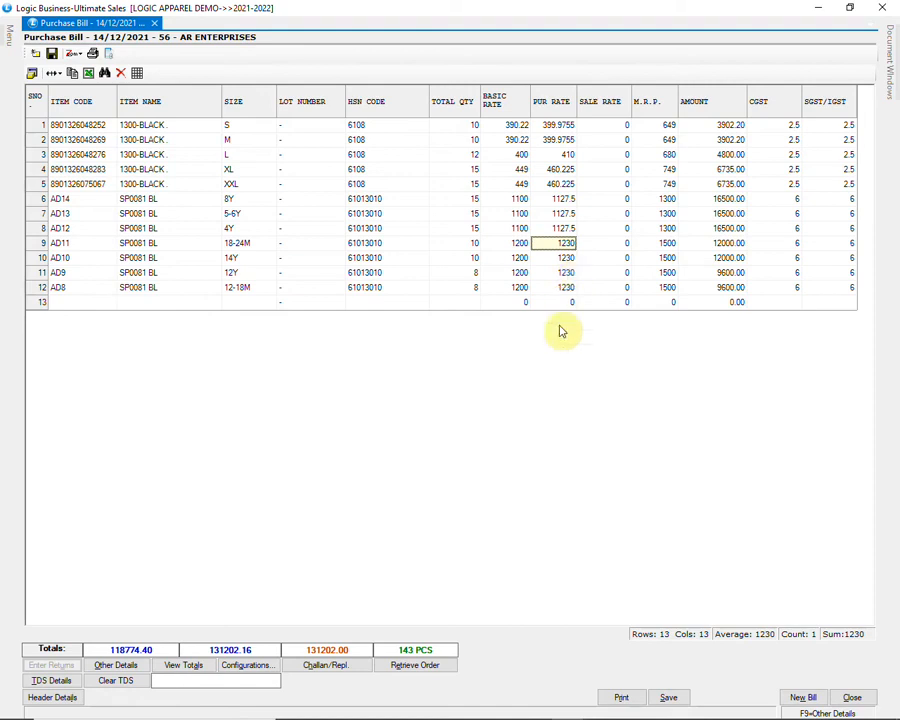
{"action": "left_click", "coordinate": [175, 665]}
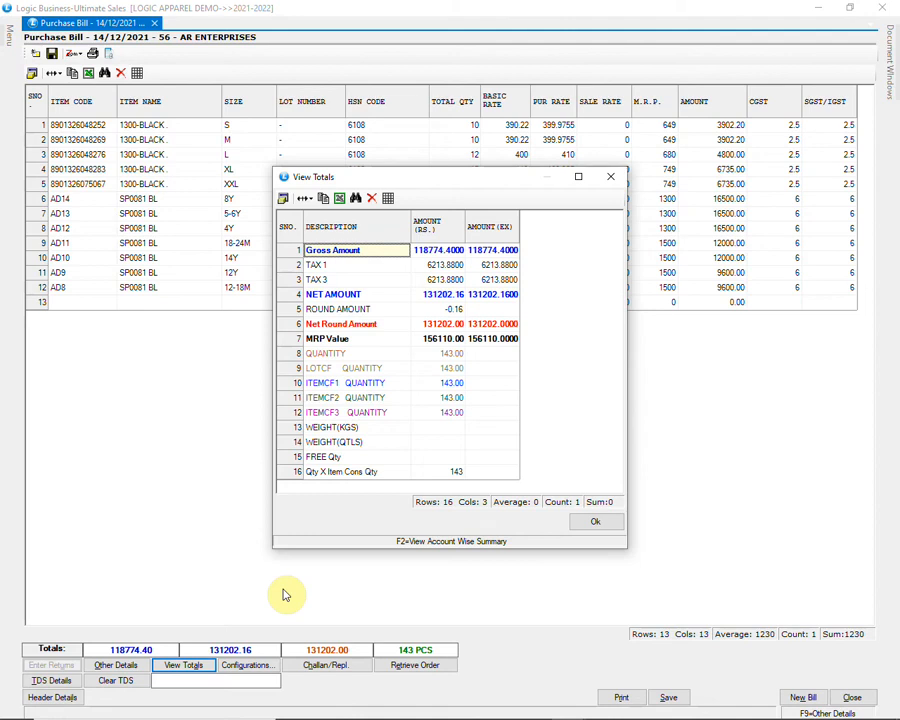
Step: Review the account-wise breakdown of the voucher, then close it and the totals summary
{"action": "key", "text": "F2"}
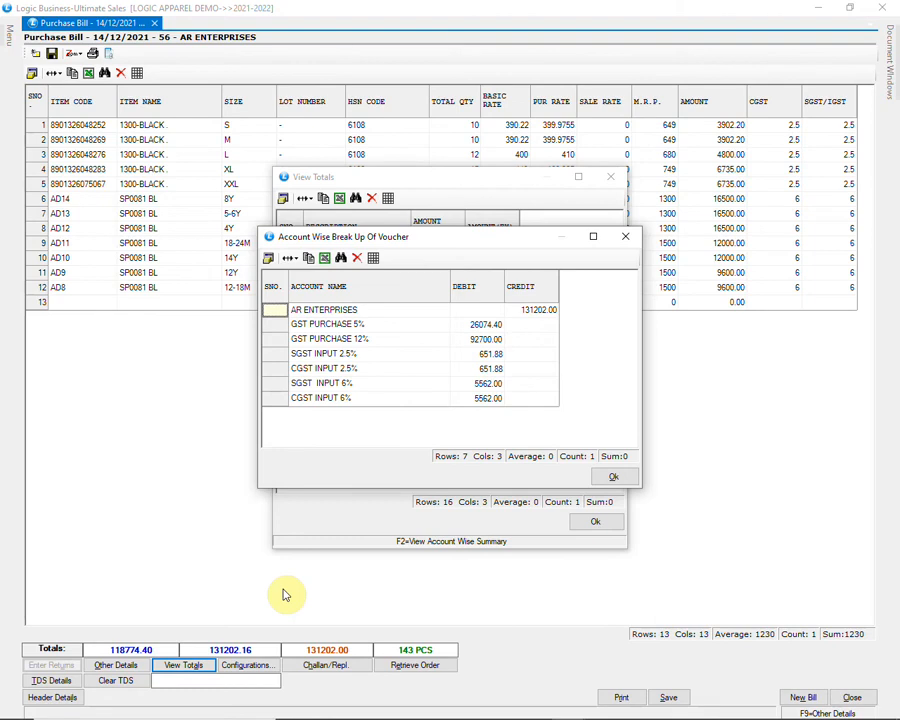
{"action": "left_click", "coordinate": [616, 476]}
{"action": "left_click", "coordinate": [596, 525]}
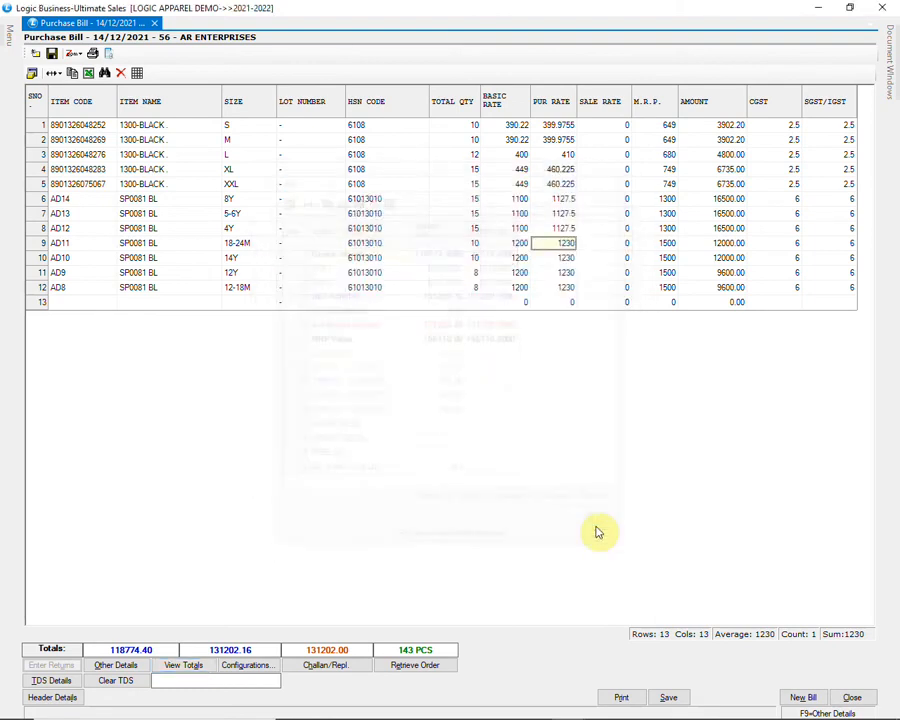
Step: Save the AR ENTERPRISES purchase bill with its stock placed in the WAREHOUSE godown
{"action": "left_click", "coordinate": [668, 697]}
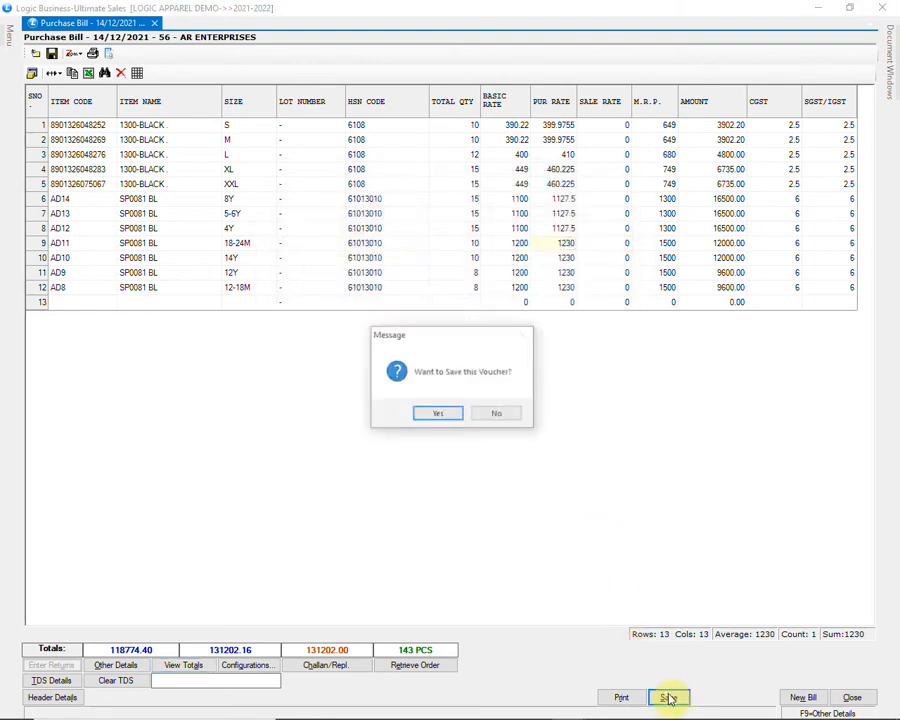
{"action": "left_click", "coordinate": [435, 414]}
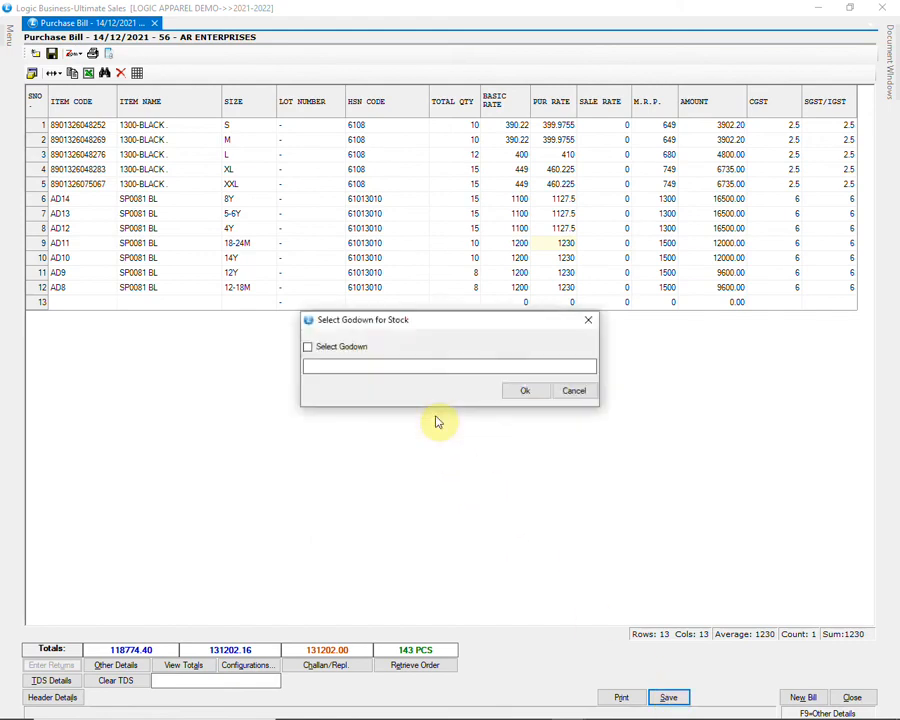
{"action": "left_click", "coordinate": [352, 349]}
{"action": "left_click", "coordinate": [342, 399]}
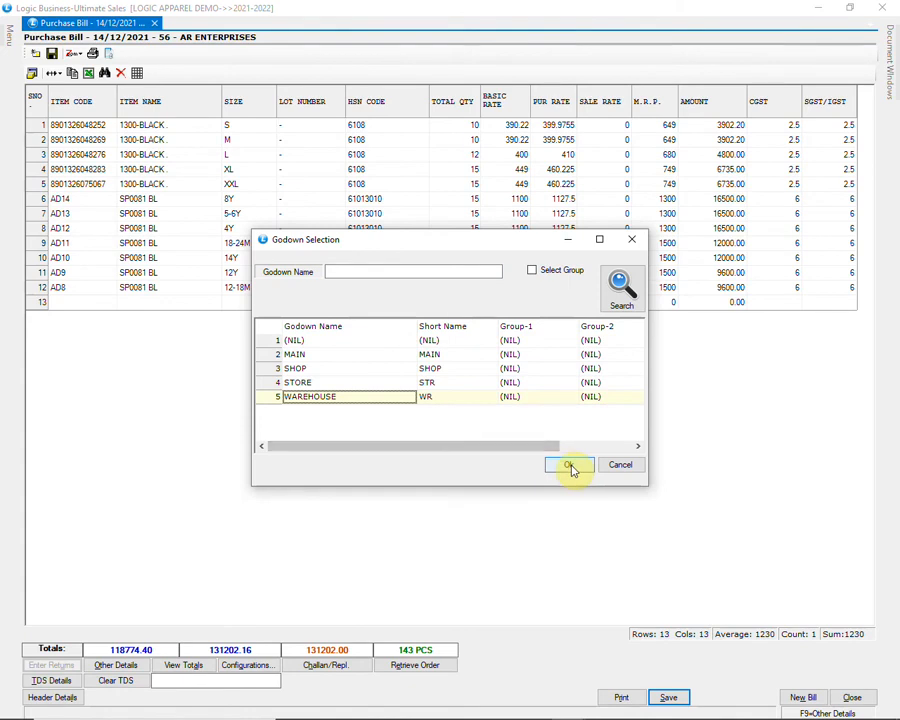
{"action": "left_click", "coordinate": [566, 464]}
{"action": "left_click", "coordinate": [522, 392]}
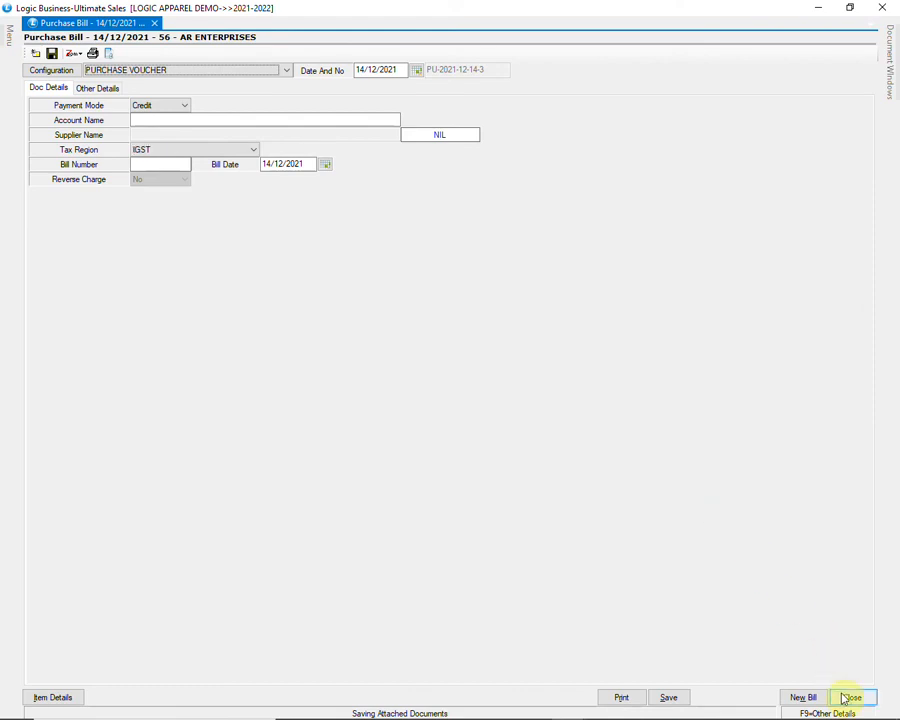
Step: Close the bill and open Utilities' Import Purchase Vouchers From External File
{"action": "left_click", "coordinate": [850, 698]}
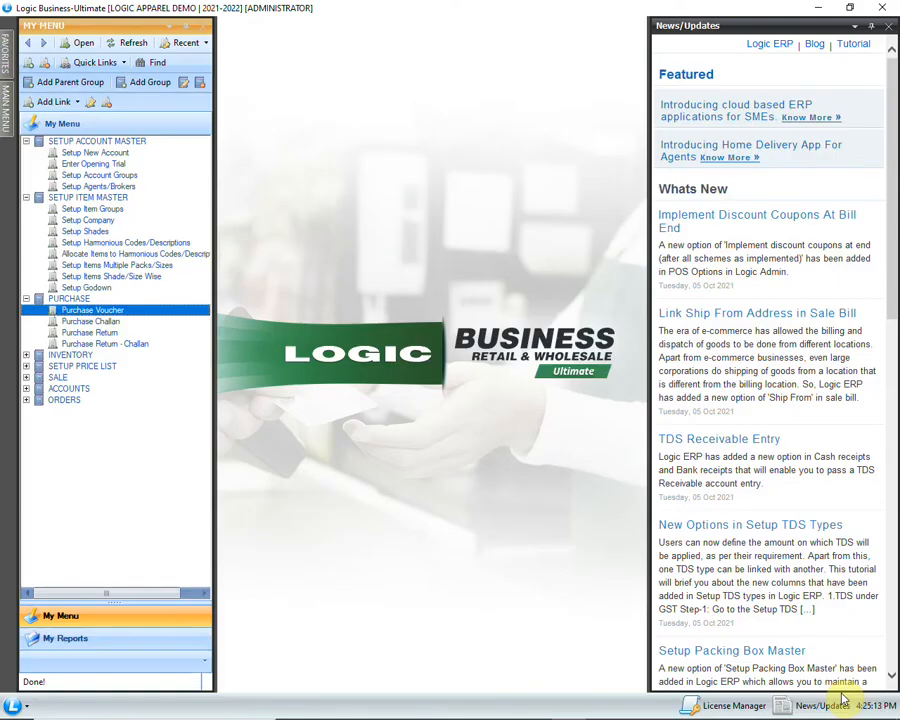
{"action": "left_click", "coordinate": [4, 97]}
{"action": "left_click", "coordinate": [27, 204]}
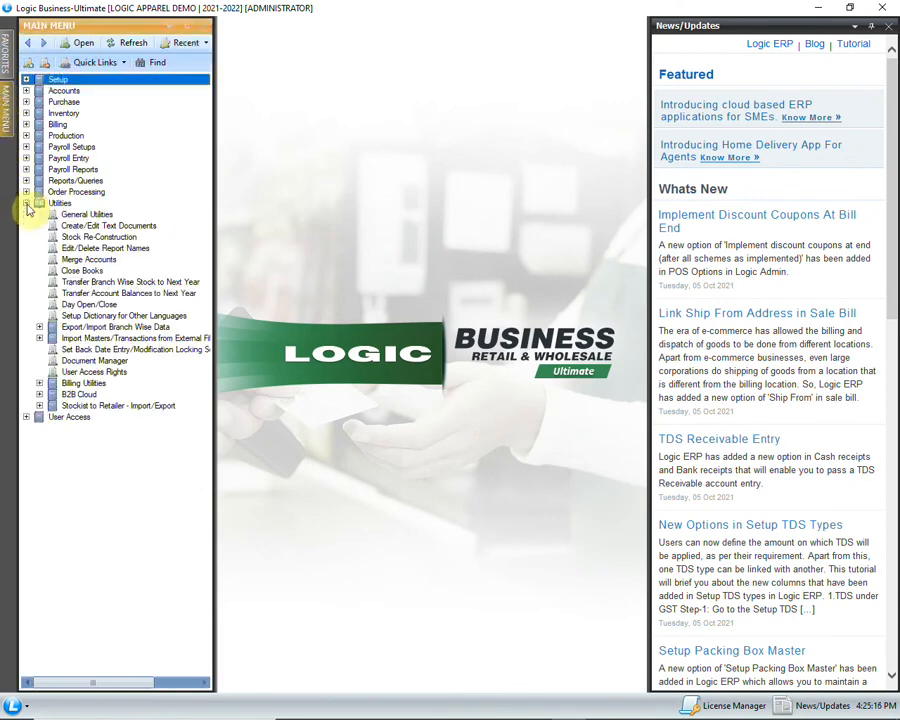
{"action": "left_click", "coordinate": [39, 338]}
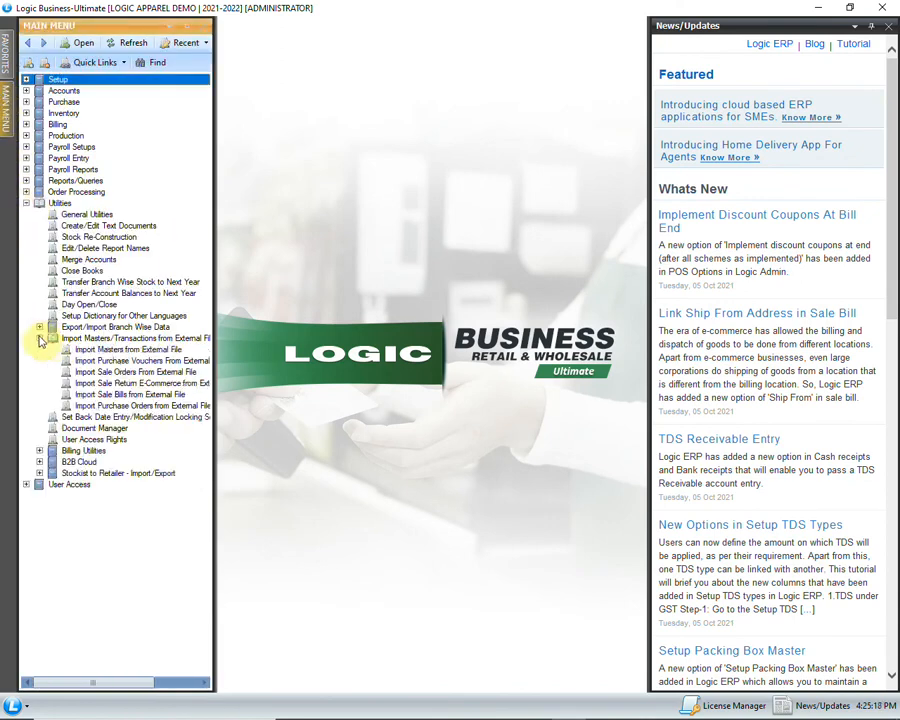
{"action": "left_click", "coordinate": [95, 362]}
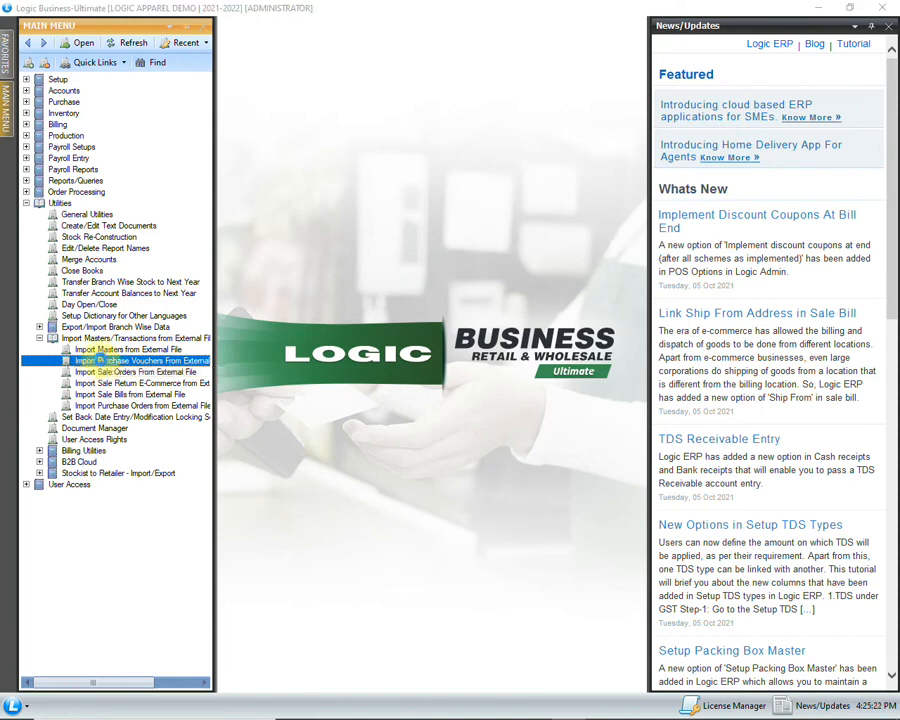
{"action": "double_click", "coordinate": [100, 362]}
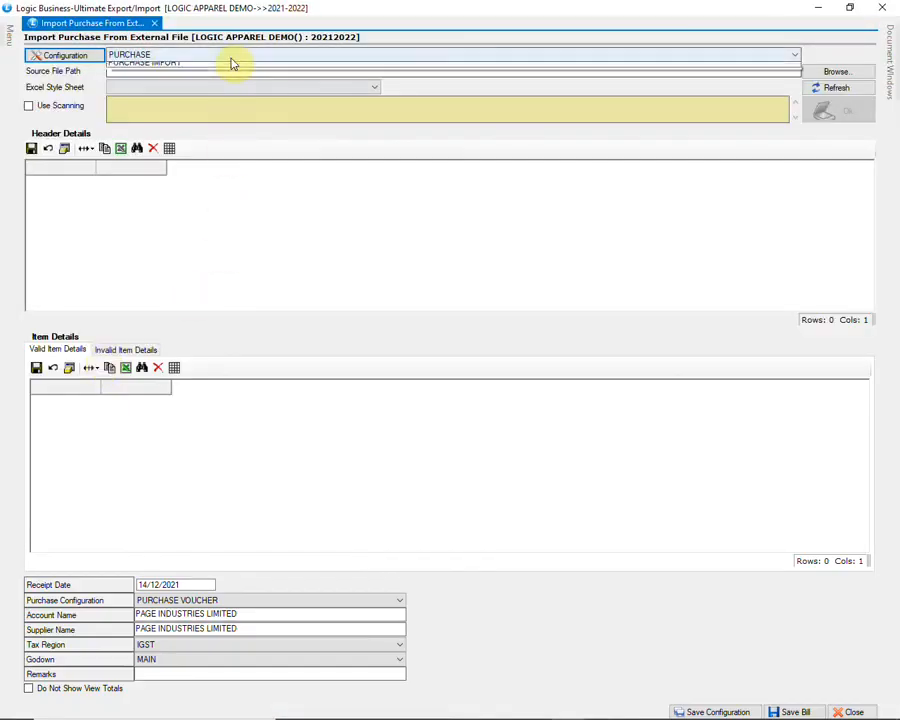
Step: Use the PURCHASE IMPORT configuration and load Sheet1 of PURCHASE IMPORT.xls
{"action": "left_click", "coordinate": [232, 57]}
{"action": "left_click", "coordinate": [229, 78]}
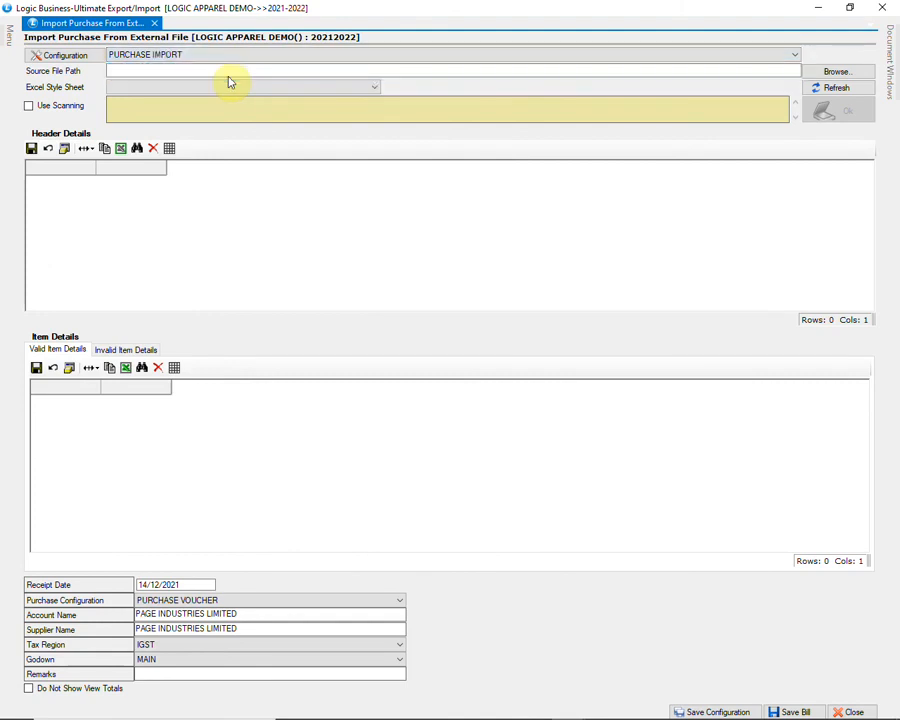
{"action": "left_click", "coordinate": [806, 73]}
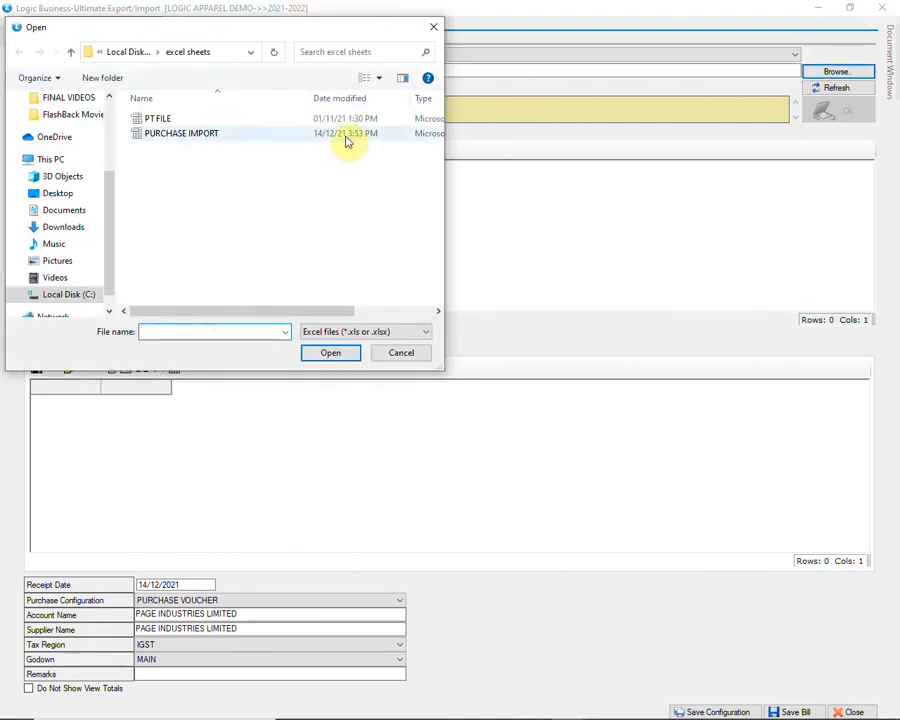
{"action": "left_click", "coordinate": [347, 136]}
{"action": "left_click", "coordinate": [332, 354]}
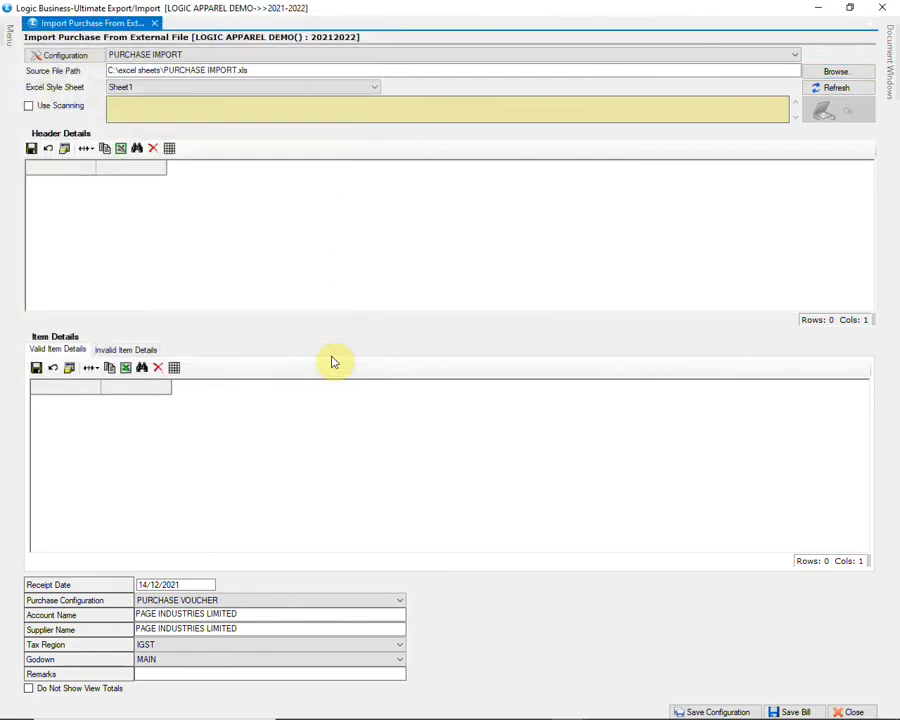
{"action": "left_click", "coordinate": [345, 88]}
{"action": "left_click", "coordinate": [345, 91]}
{"action": "left_click", "coordinate": [825, 90]}
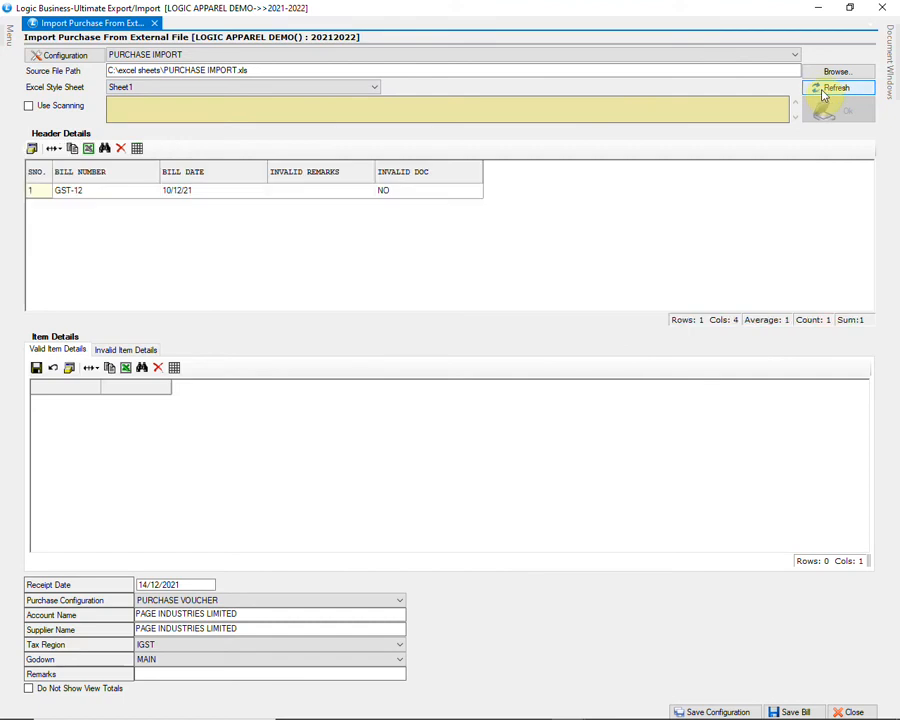
Step: Review bill GST-12's item rows, confirm none are invalid, and choose PURCHASE VOUCHER configuration
{"action": "left_click", "coordinate": [113, 190]}
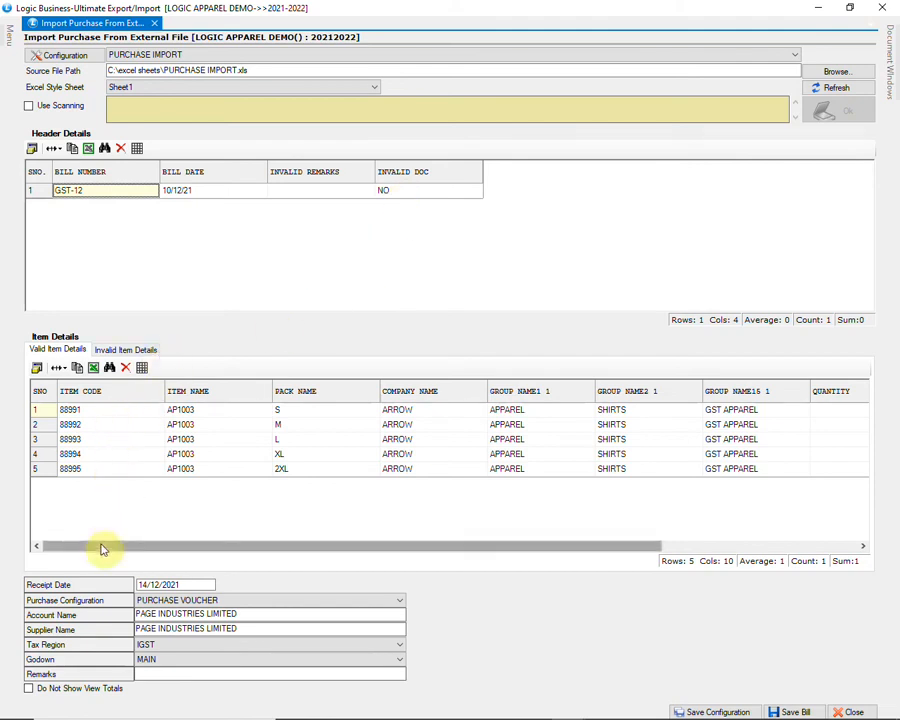
{"action": "left_click_drag", "start_coordinate": [101, 548], "coordinate": [322, 537]}
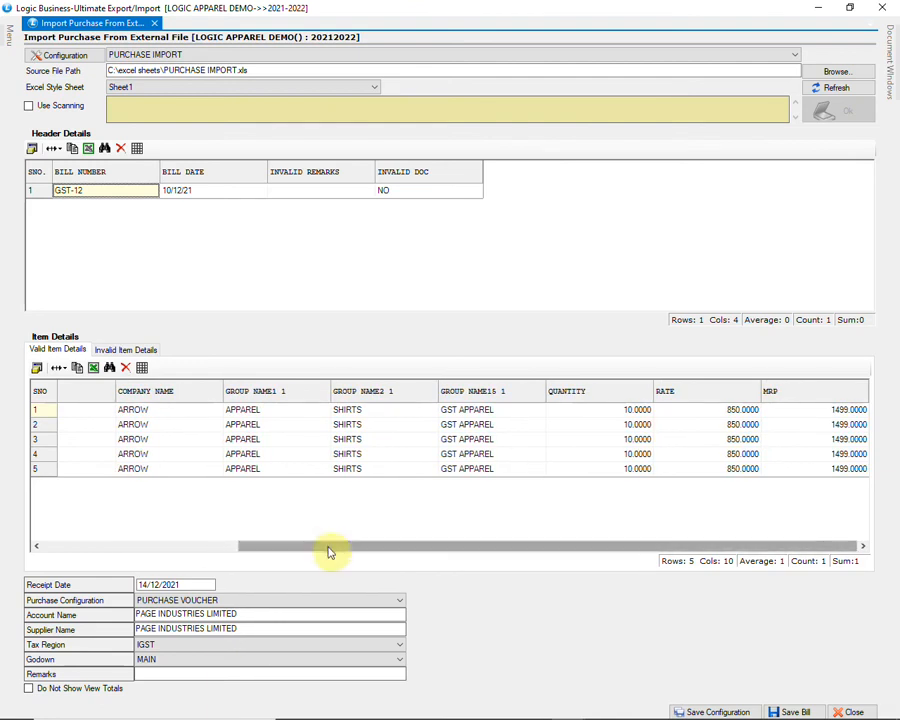
{"action": "left_click_drag", "start_coordinate": [329, 552], "coordinate": [129, 566]}
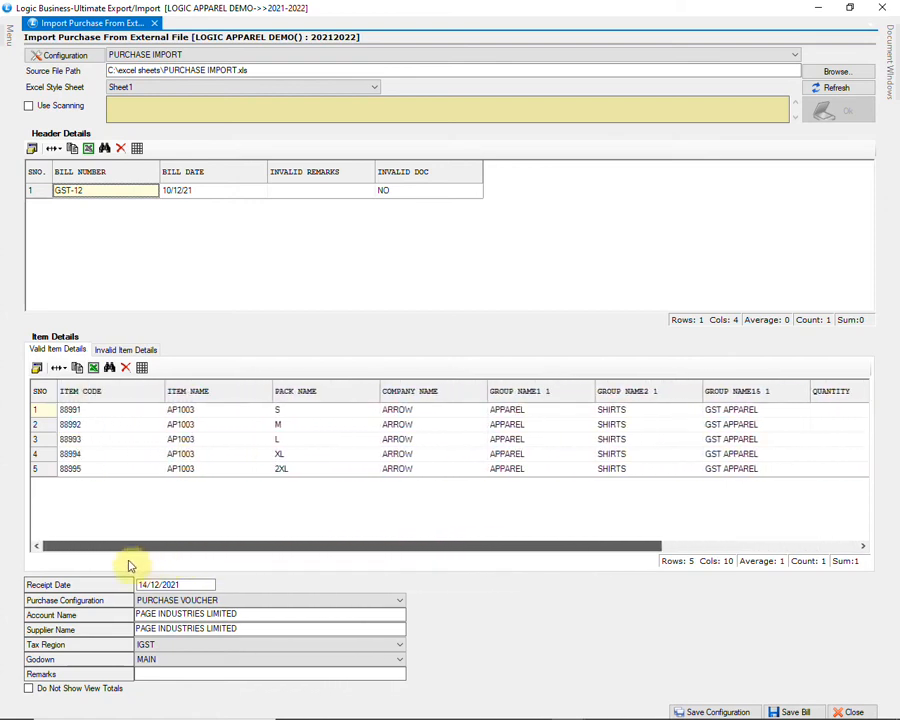
{"action": "left_click", "coordinate": [160, 350]}
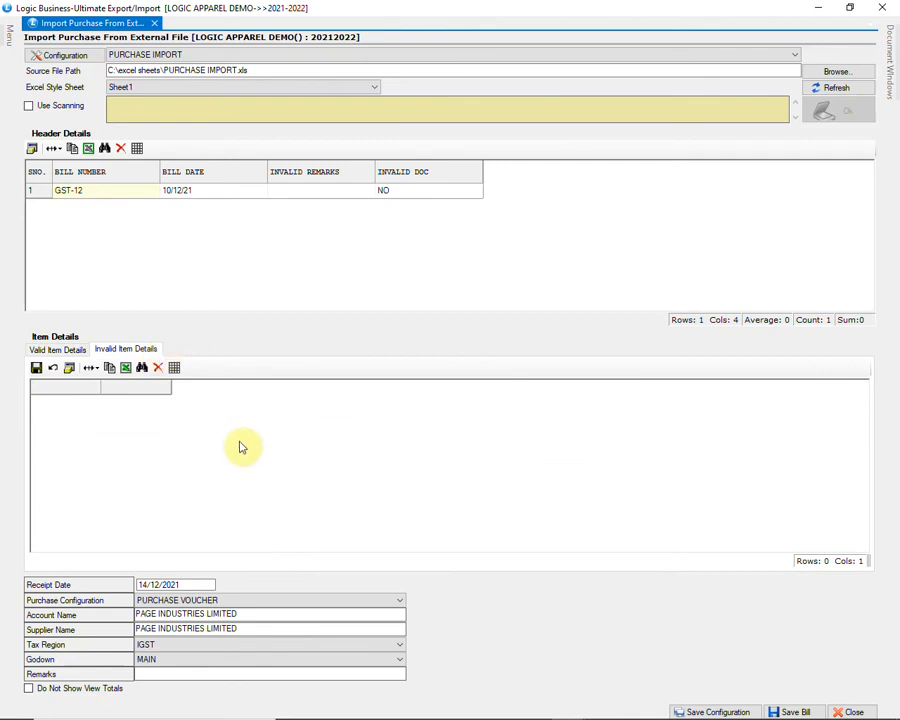
{"action": "left_click", "coordinate": [57, 349]}
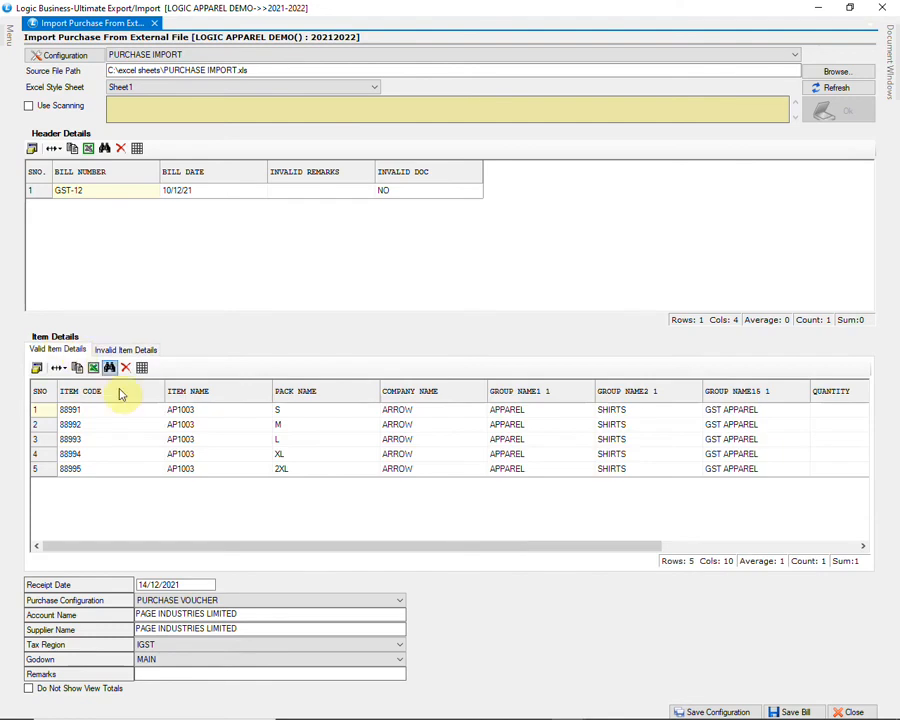
{"action": "left_click", "coordinate": [225, 606]}
{"action": "left_click", "coordinate": [228, 607]}
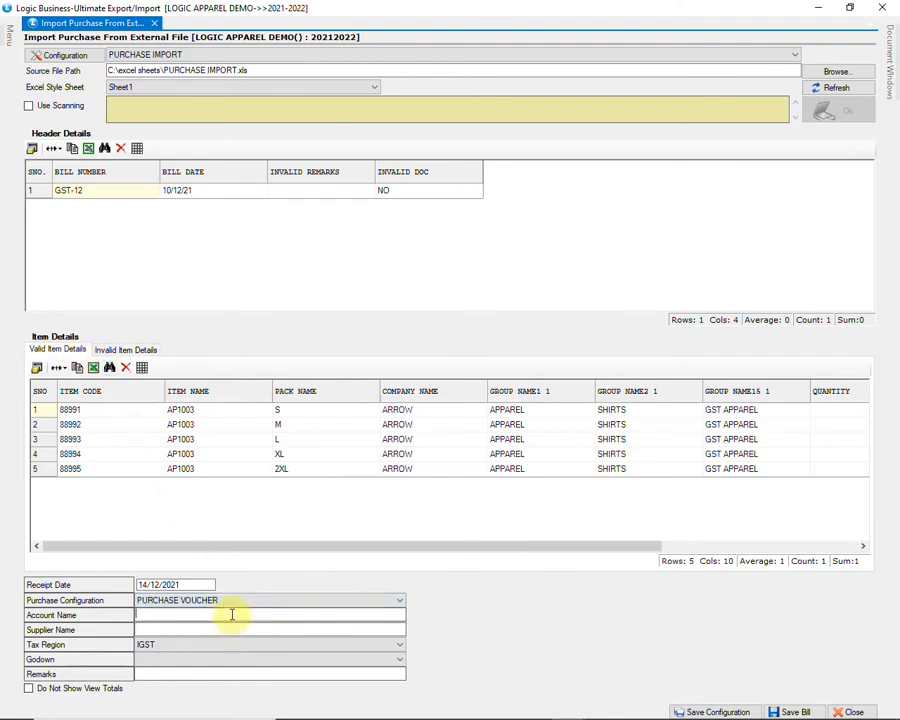
Step: Set APPARIO RETAIL PRIVATE LTD-BLR as account and supplier, IGST tax region, WAREHOUSE godown
{"action": "left_click", "coordinate": [231, 614]}
{"action": "type", "text": "A"}
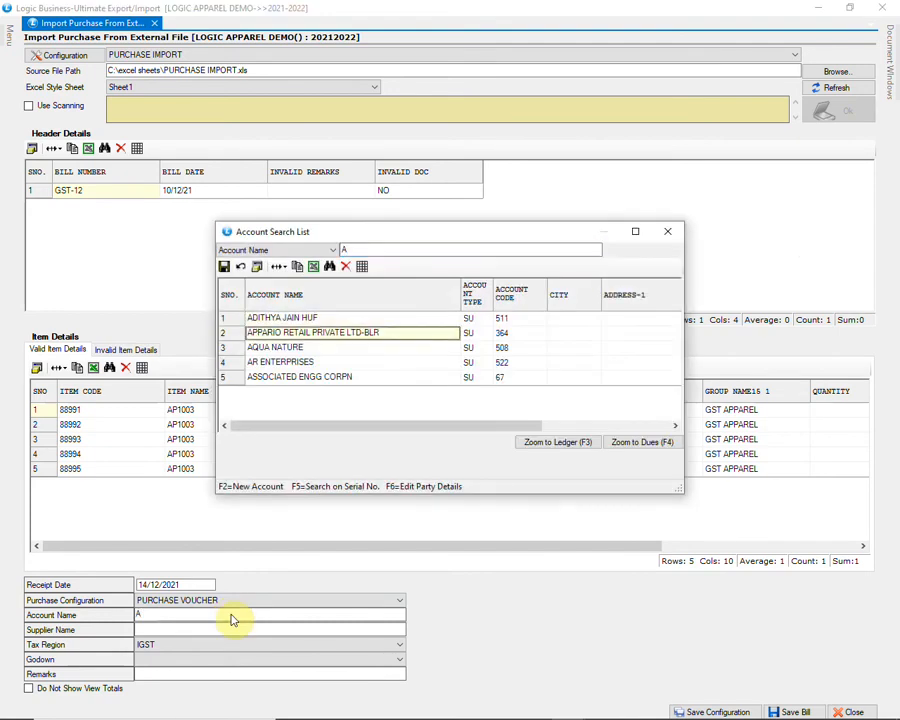
{"action": "key", "text": "Return"}
{"action": "type", "text": "A"}
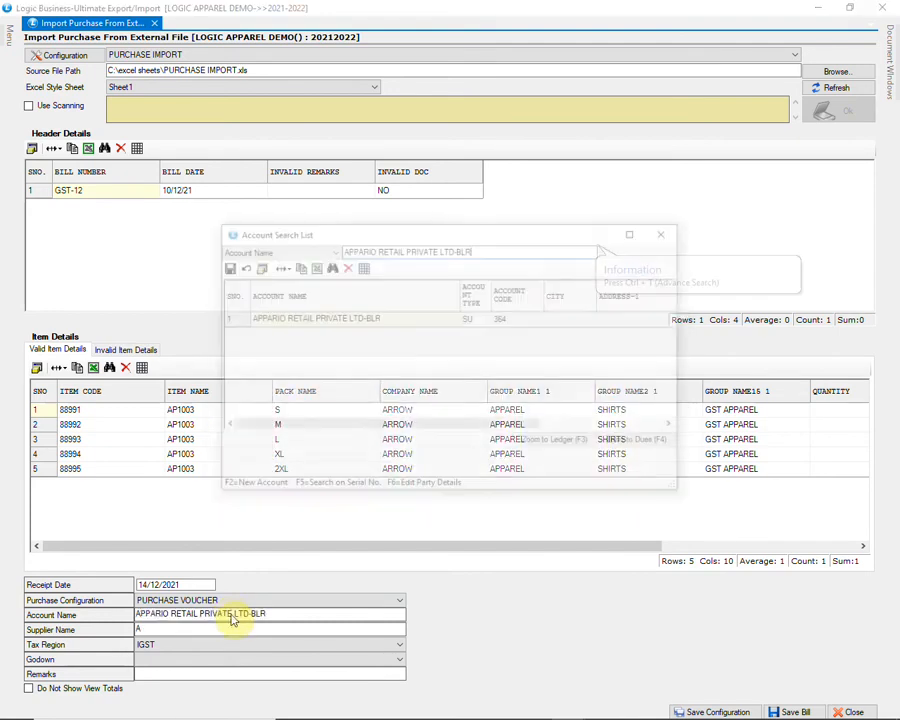
{"action": "key", "text": "Return"}
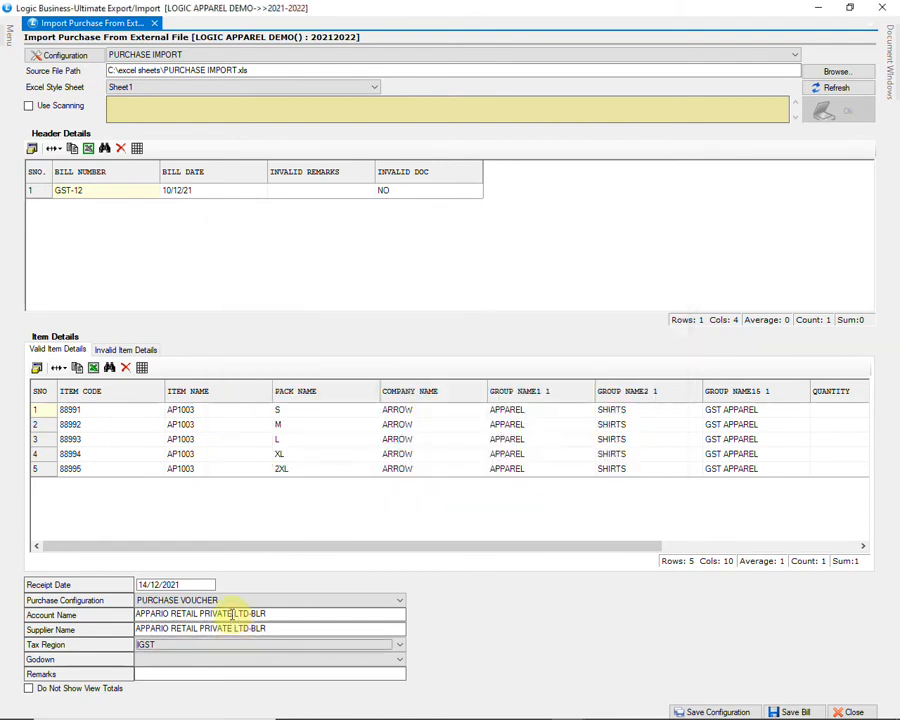
{"action": "left_click", "coordinate": [277, 645]}
{"action": "left_click", "coordinate": [277, 645]}
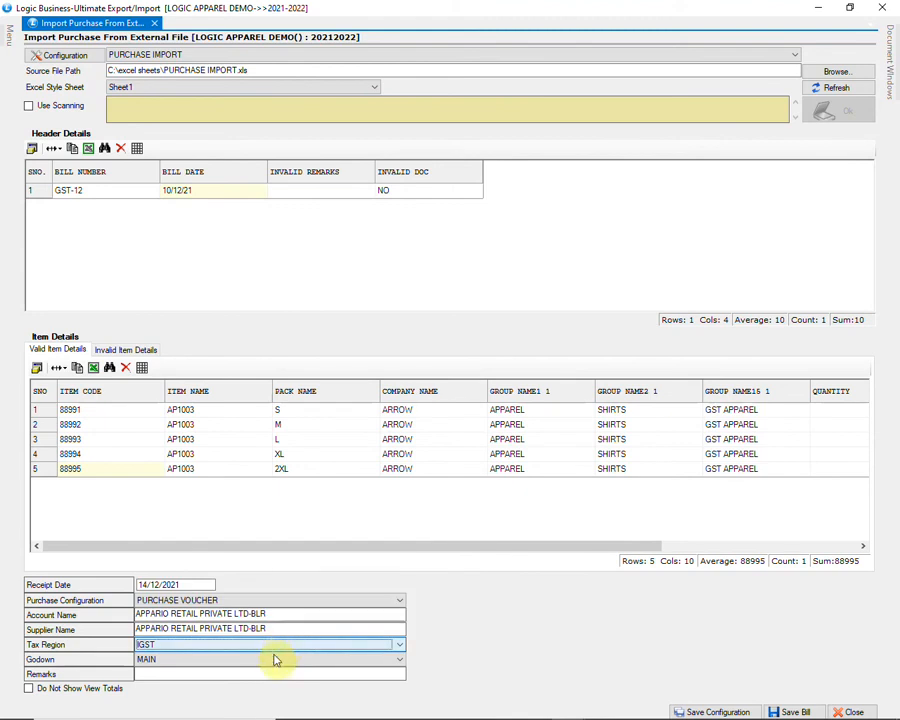
{"action": "left_click", "coordinate": [273, 660]}
{"action": "left_click", "coordinate": [261, 707]}
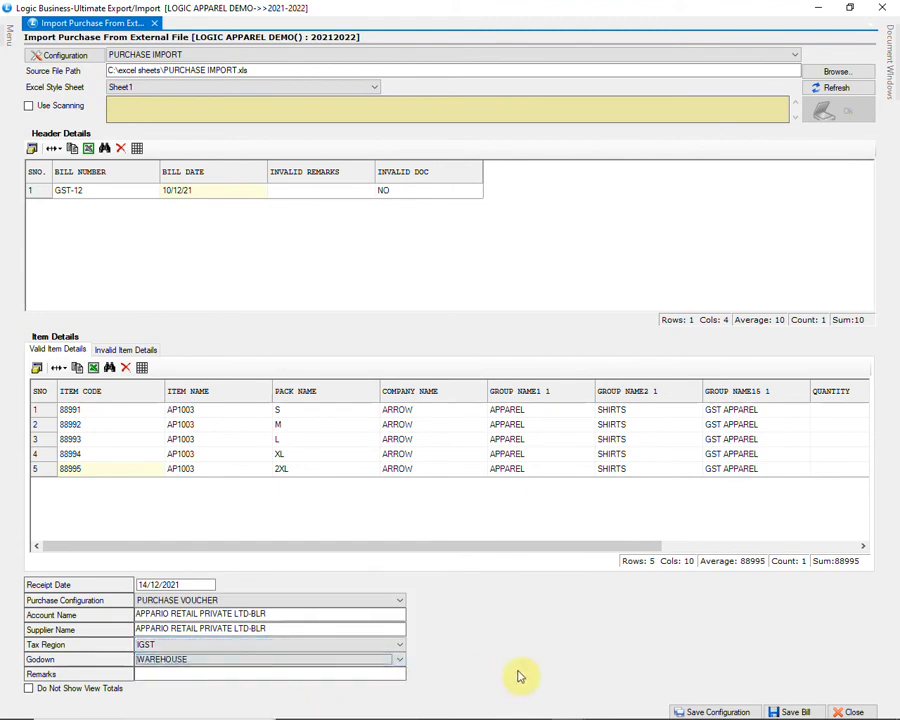
Step: Import the Excel purchase data and save bill GST-12 after checking its totals
{"action": "left_click", "coordinate": [790, 712]}
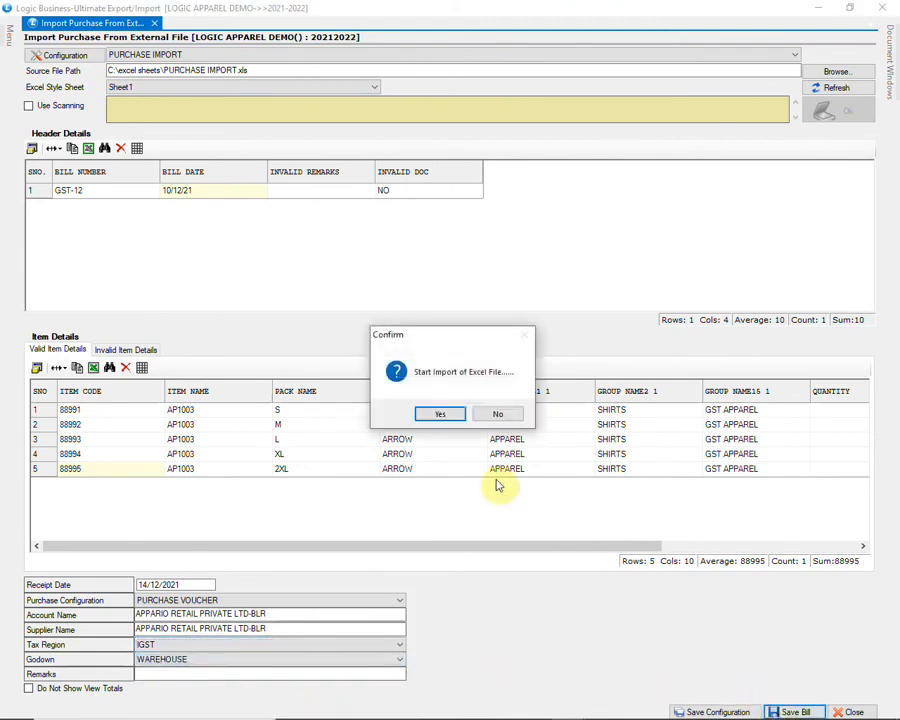
{"action": "left_click", "coordinate": [448, 415]}
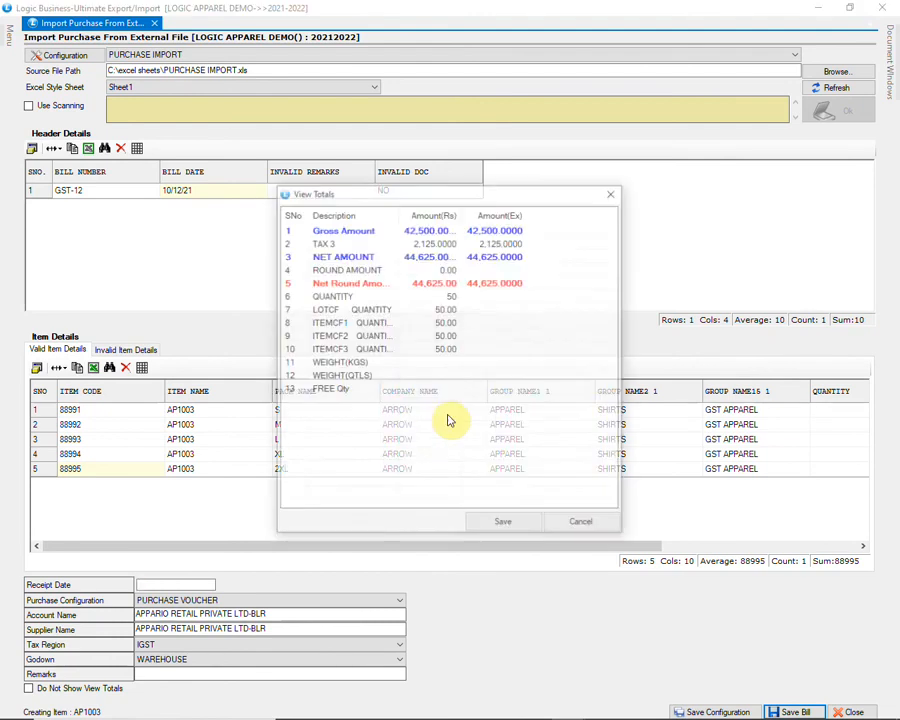
{"action": "left_click", "coordinate": [503, 524]}
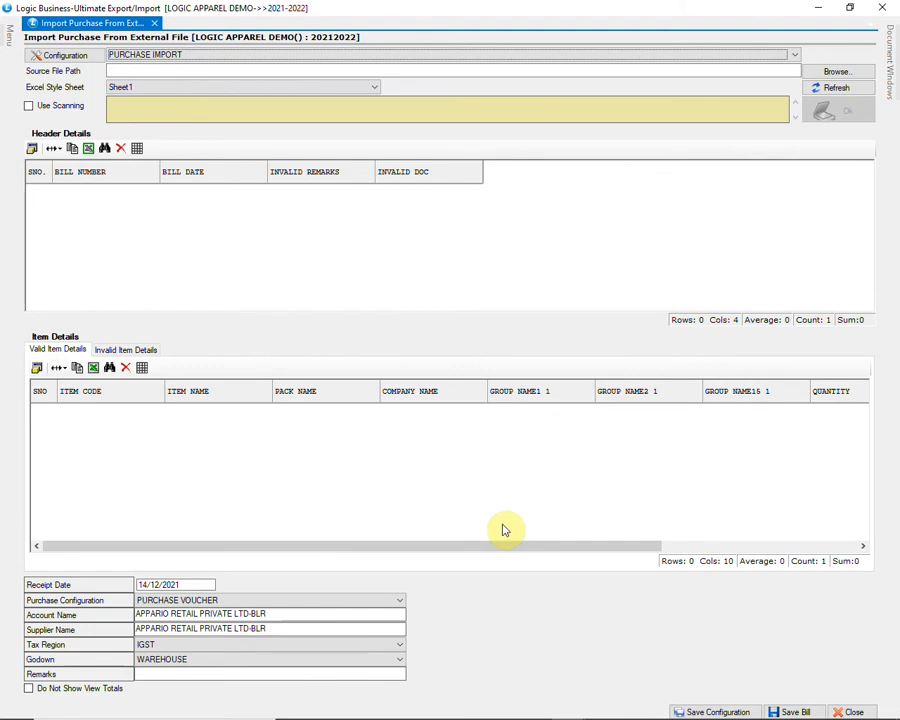
Step: Close the import window and load bill GST-12 into Purchase Voucher via Modify and Search
{"action": "left_click", "coordinate": [854, 711]}
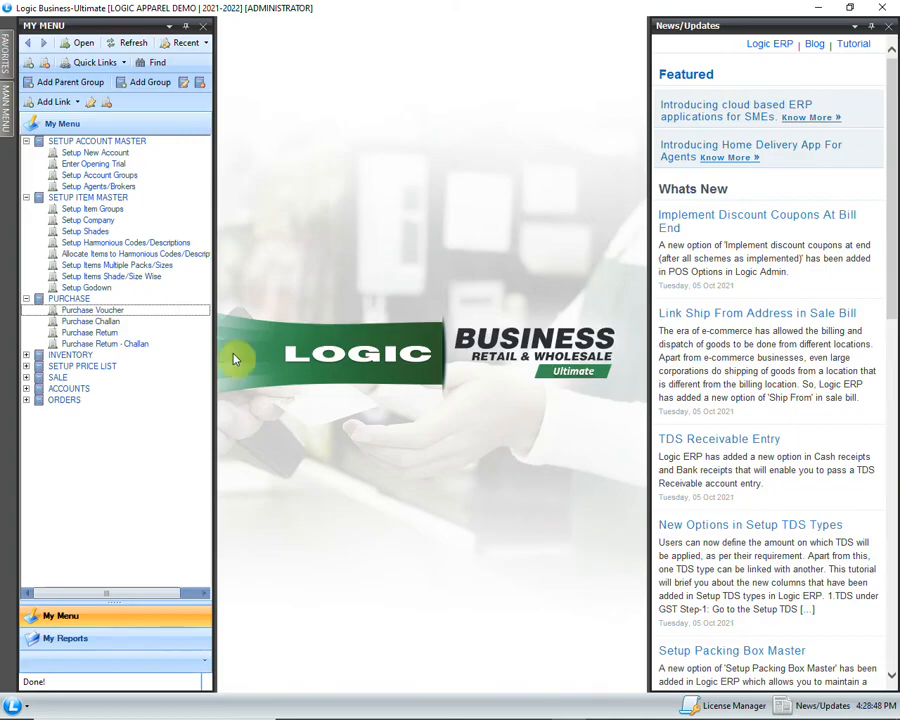
{"action": "left_click", "coordinate": [168, 313]}
{"action": "double_click", "coordinate": [172, 313]}
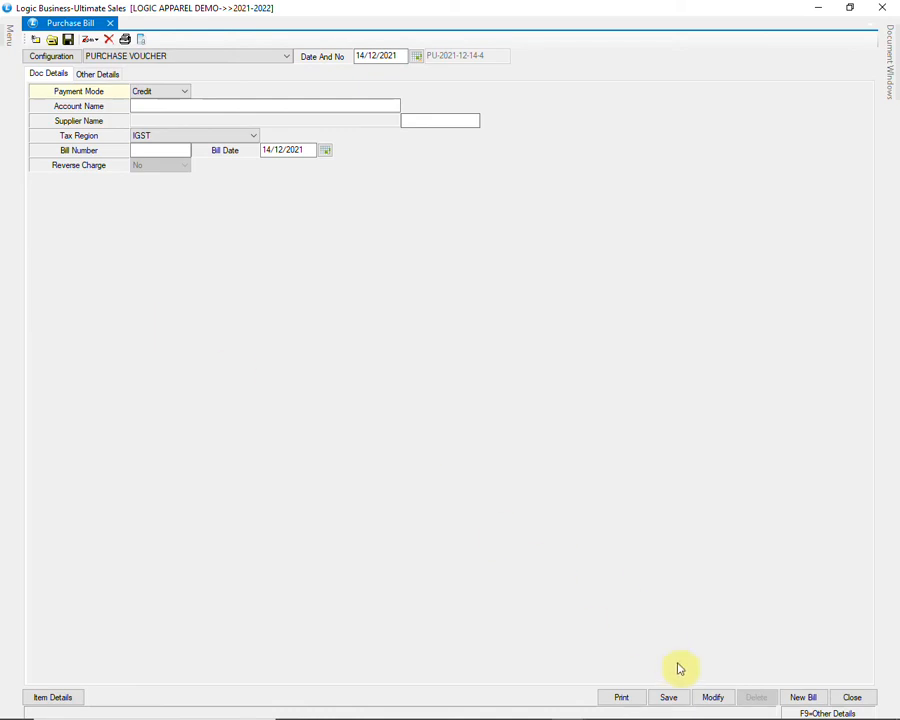
{"action": "left_click", "coordinate": [713, 699]}
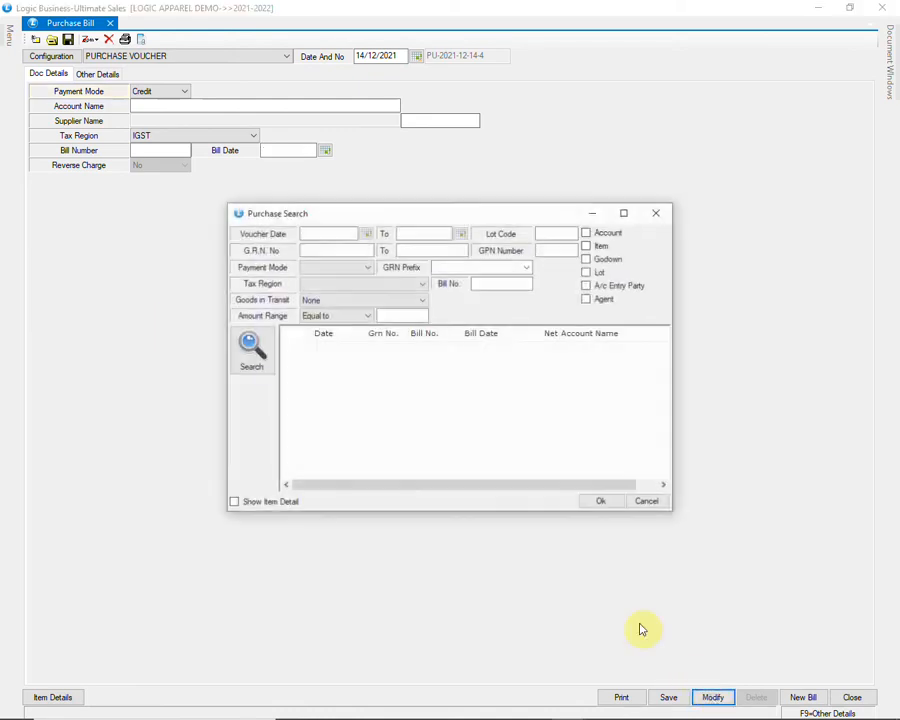
{"action": "left_click", "coordinate": [256, 350]}
{"action": "left_click_drag", "start_coordinate": [665, 351], "coordinate": [676, 477]}
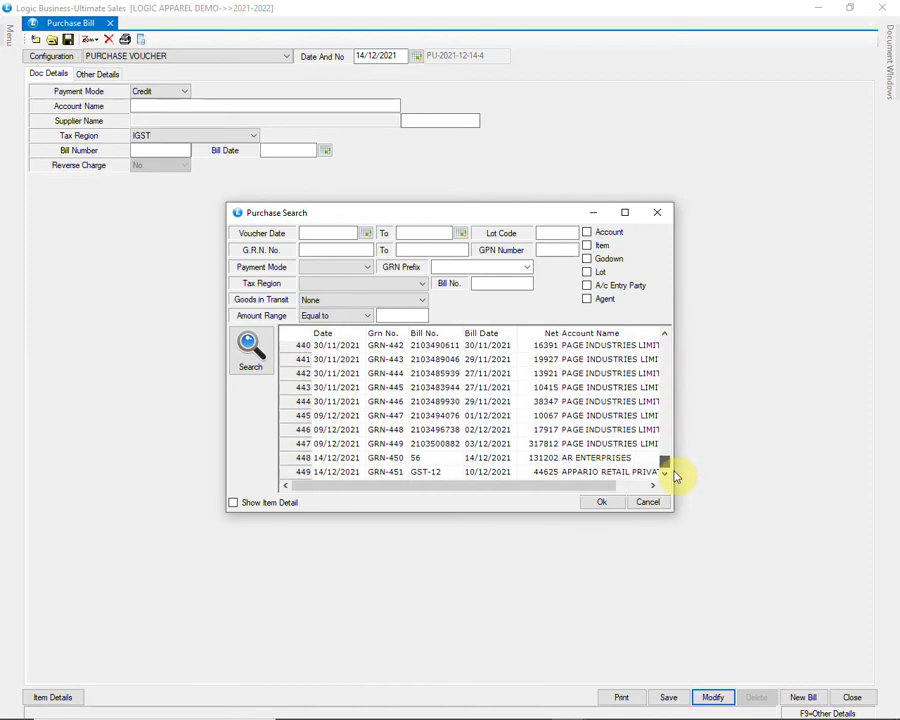
{"action": "left_click", "coordinate": [478, 472]}
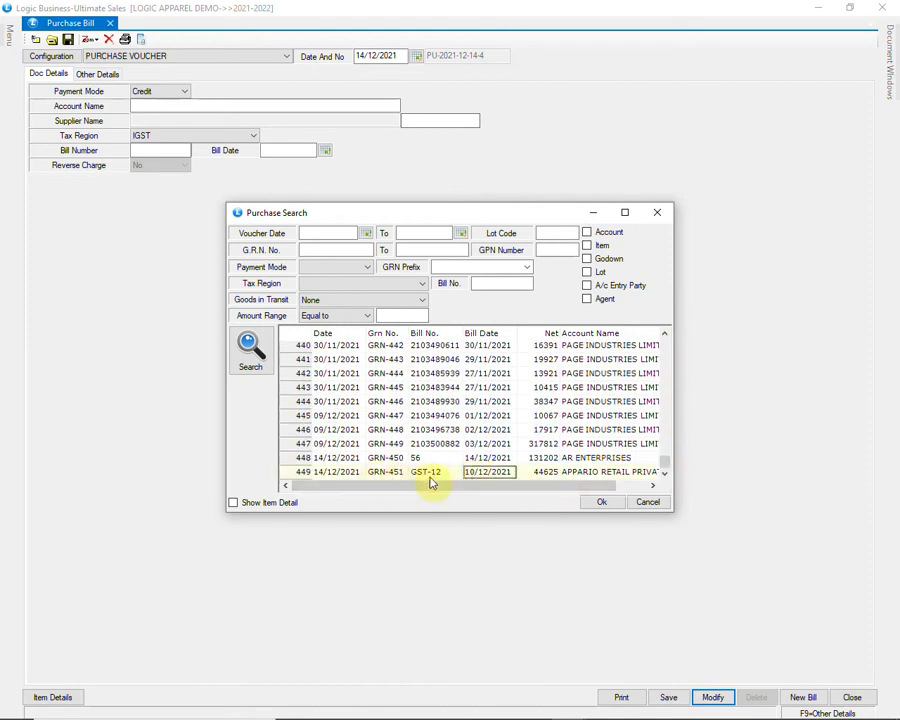
{"action": "left_click", "coordinate": [602, 504]}
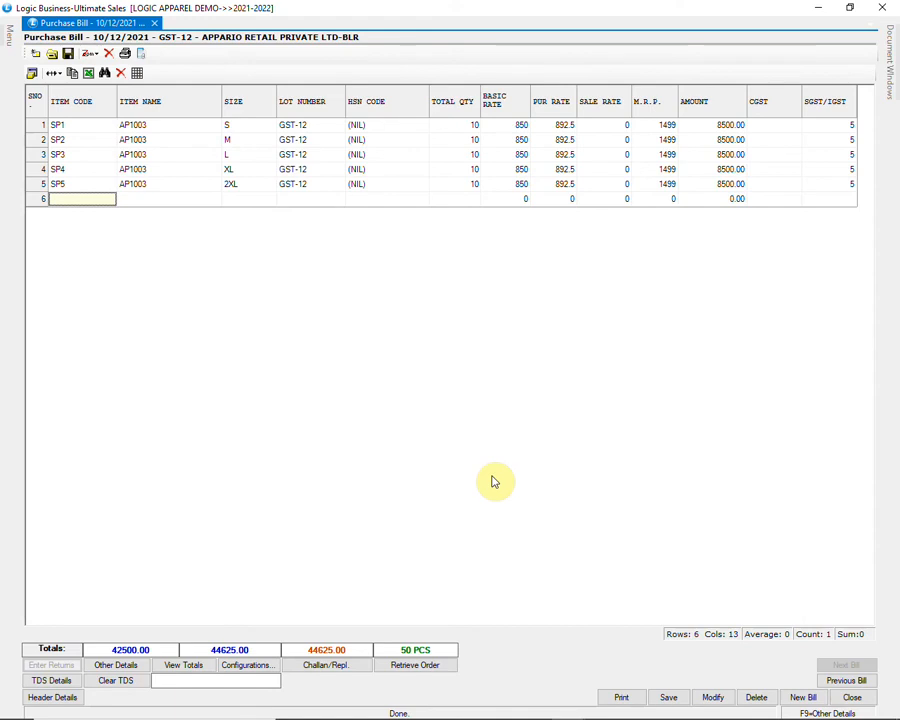
{"action": "left_click", "coordinate": [182, 667]}
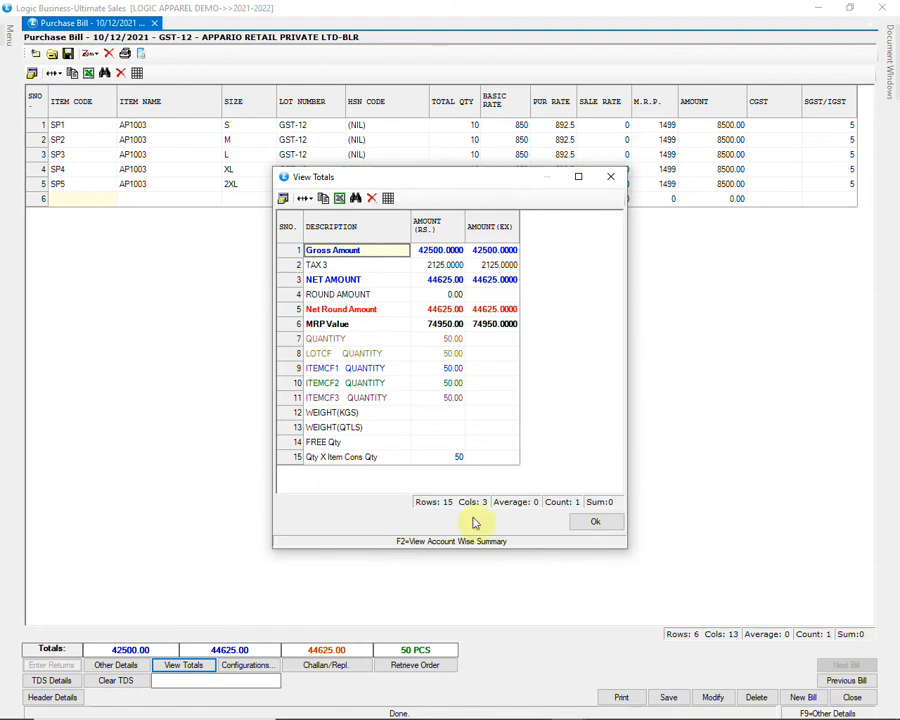
{"action": "key", "text": "F2"}
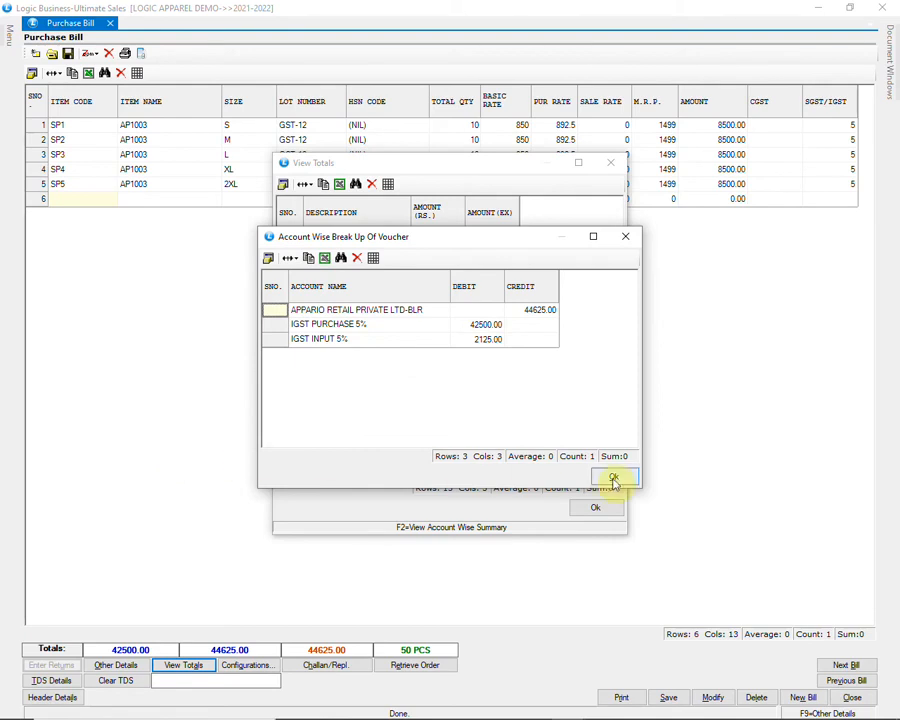
{"action": "left_click", "coordinate": [613, 478]}
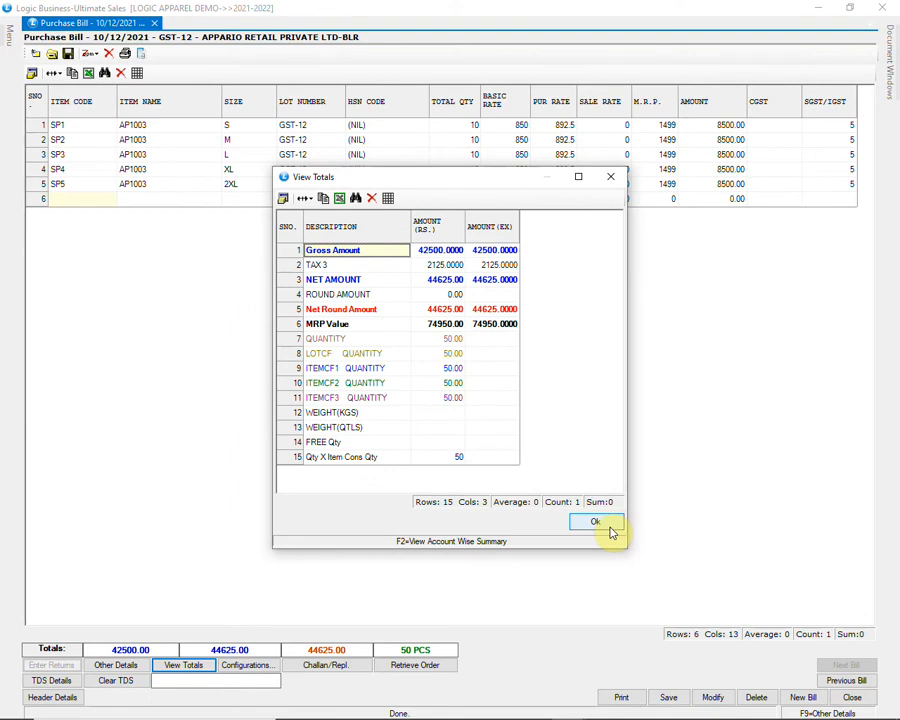
{"action": "left_click", "coordinate": [609, 526]}
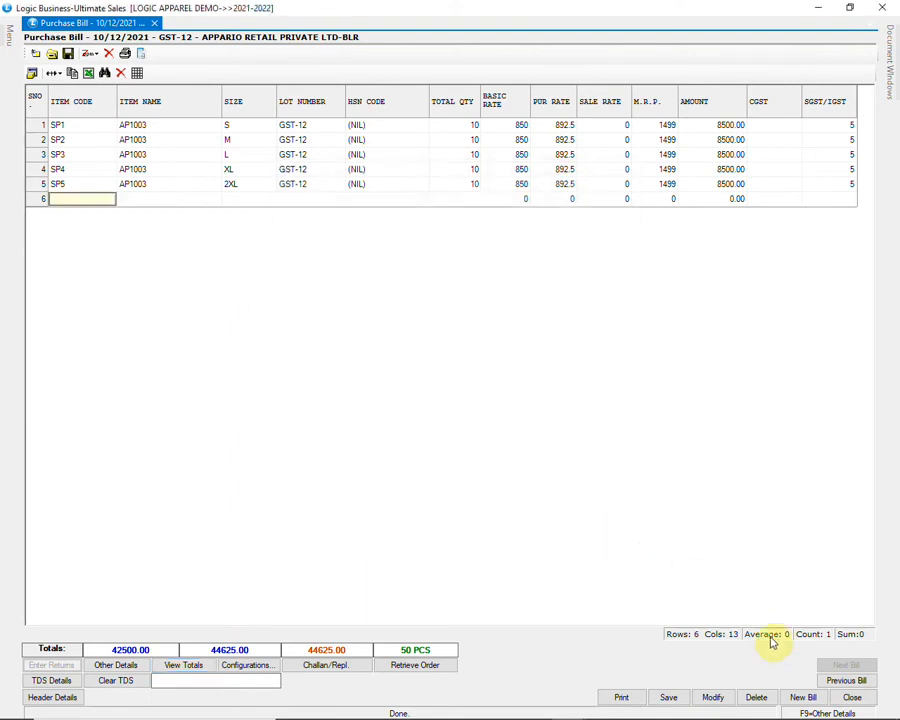
Step: Close the purchase bill without saving and start a new purchase return
{"action": "left_click", "coordinate": [848, 699]}
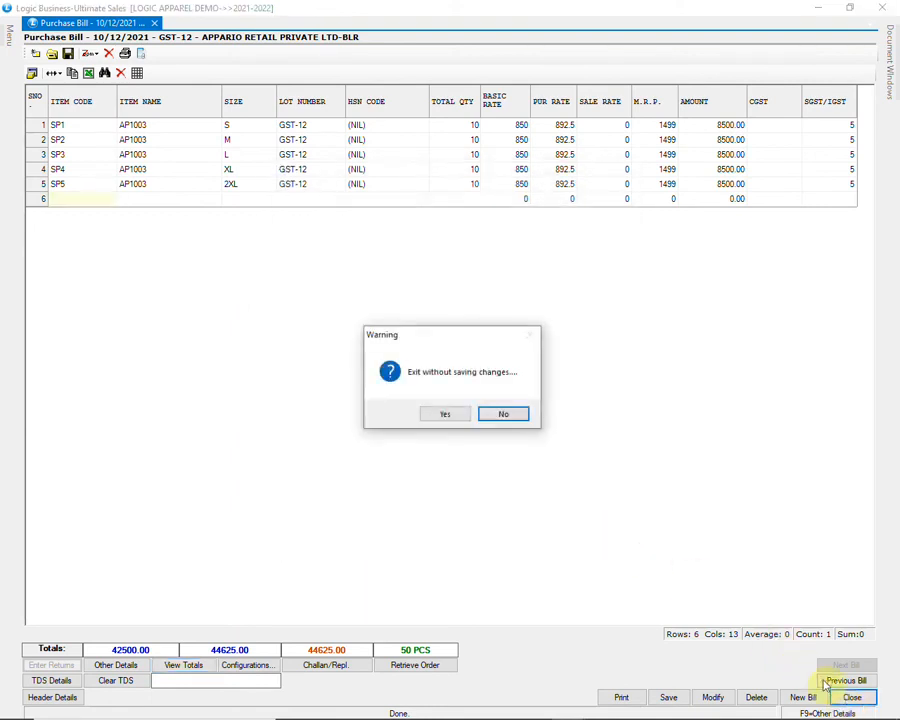
{"action": "left_click", "coordinate": [445, 414]}
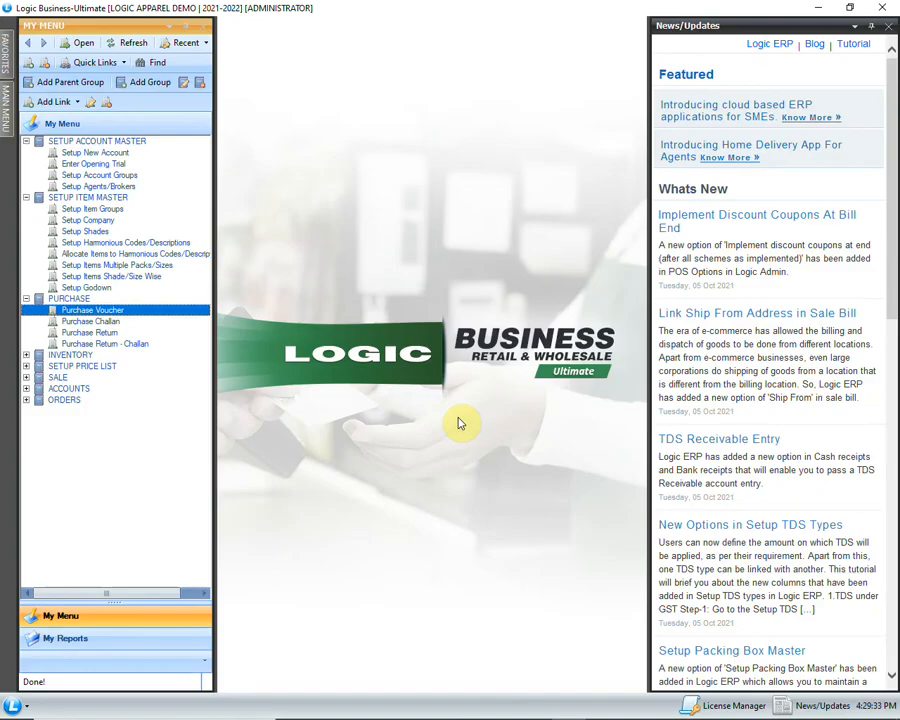
{"action": "left_click", "coordinate": [163, 335]}
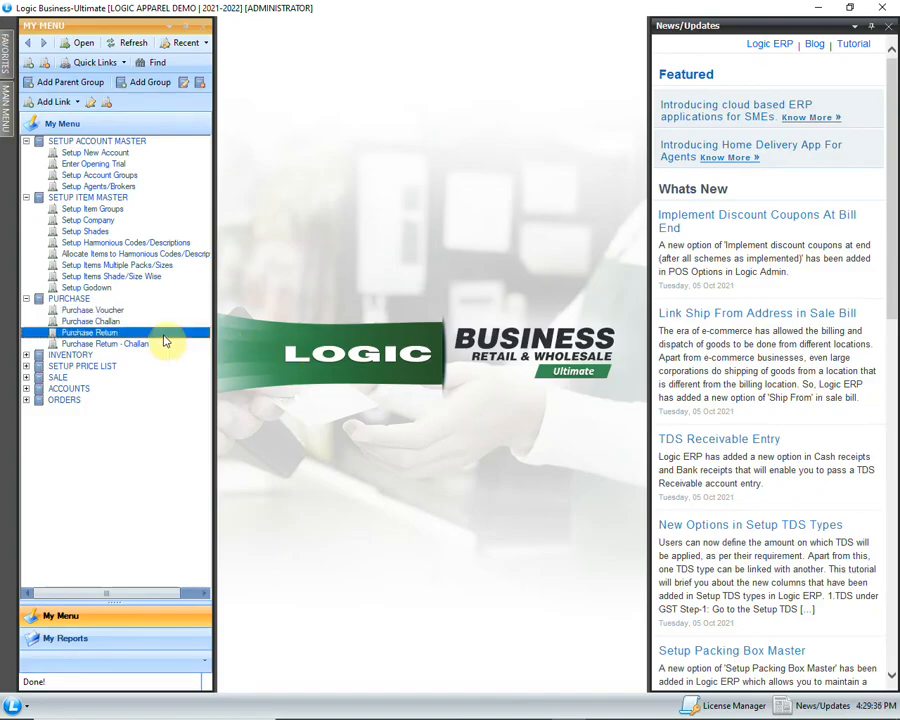
{"action": "double_click", "coordinate": [164, 335]}
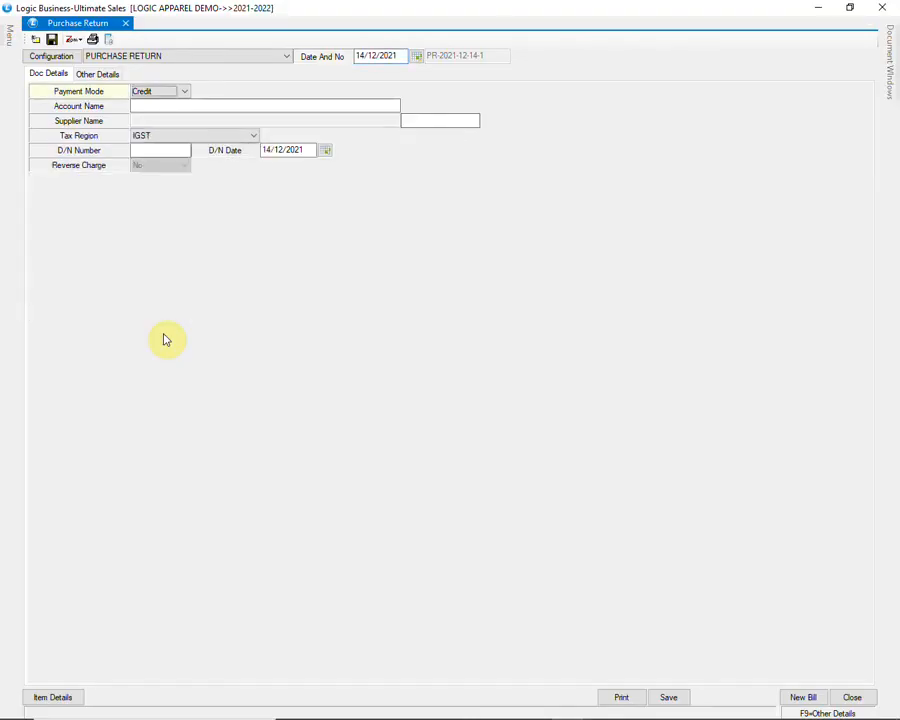
Step: Set account AR ENTERPRISES, tax region CGST/SGST, D/N number 1, and accept date 14/12/2021
{"action": "type", "text": "A"}
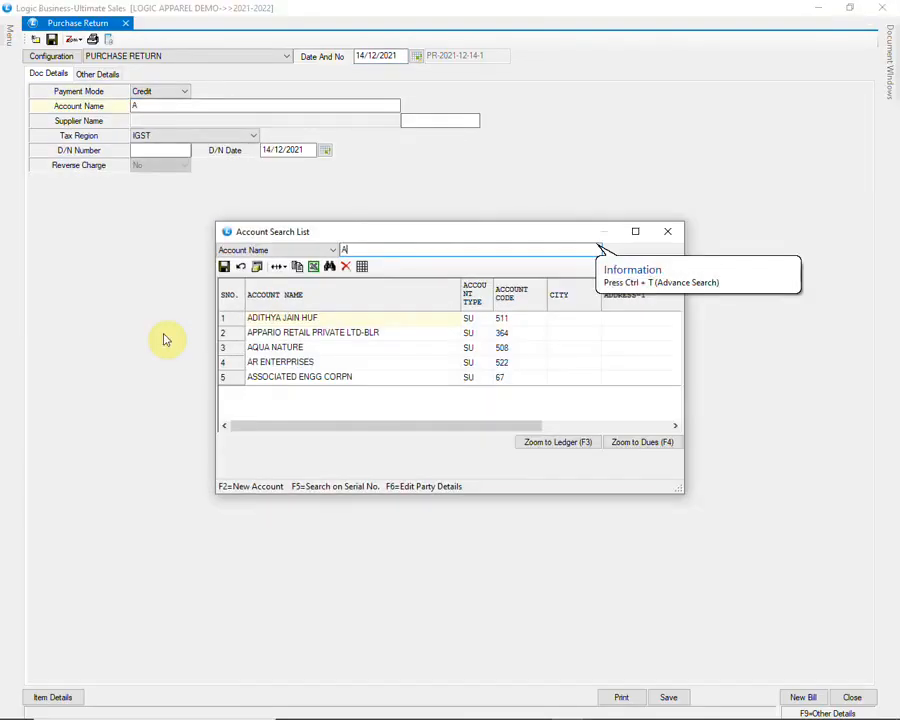
{"action": "type", "text": "R"}
{"action": "key", "text": "Return"}
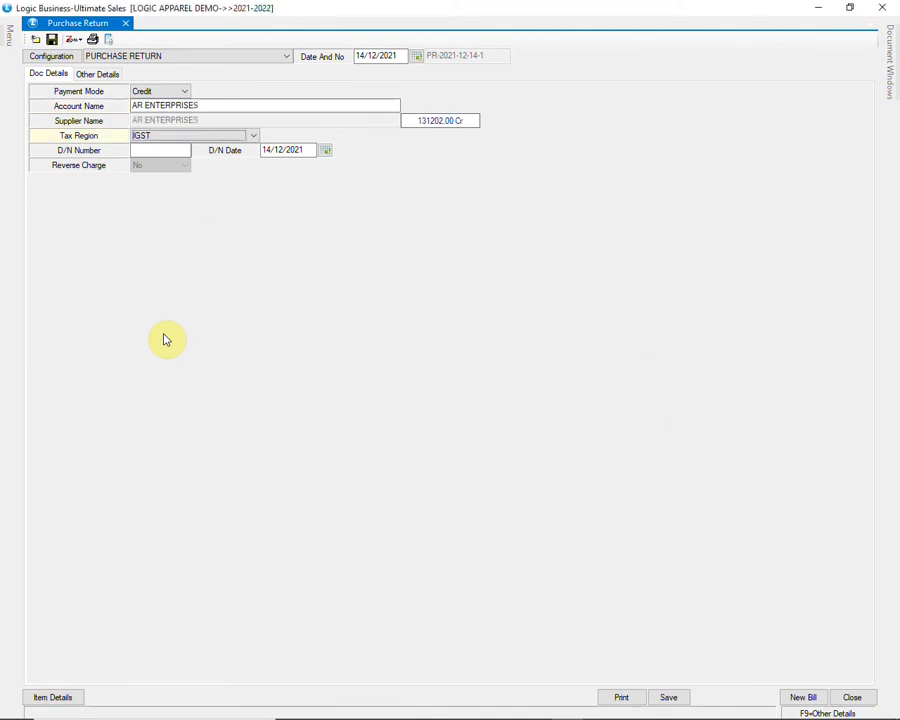
{"action": "key", "text": "Return"}
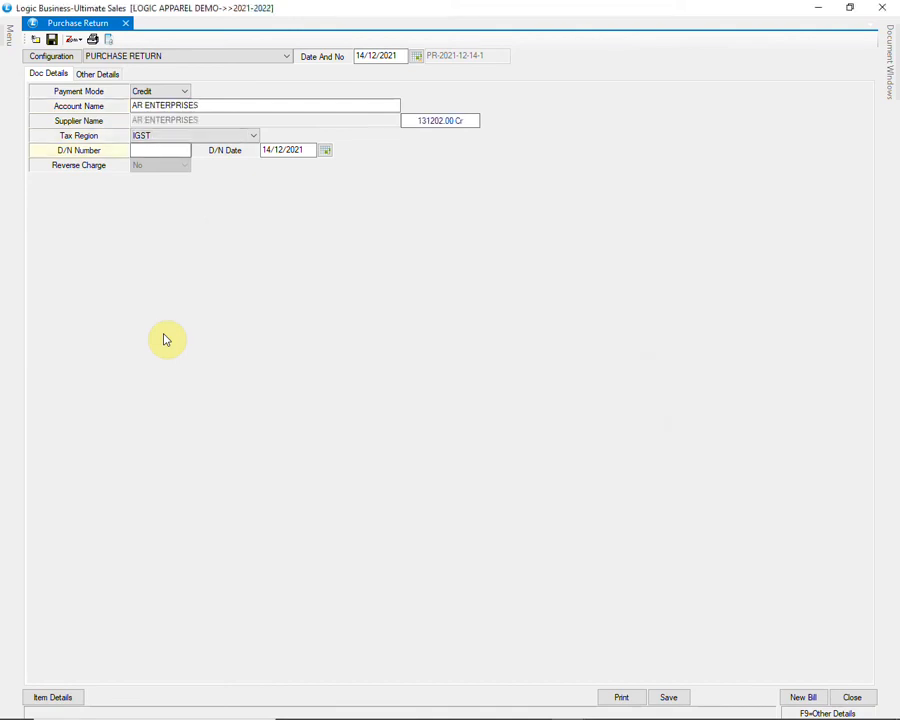
{"action": "left_click", "coordinate": [243, 137]}
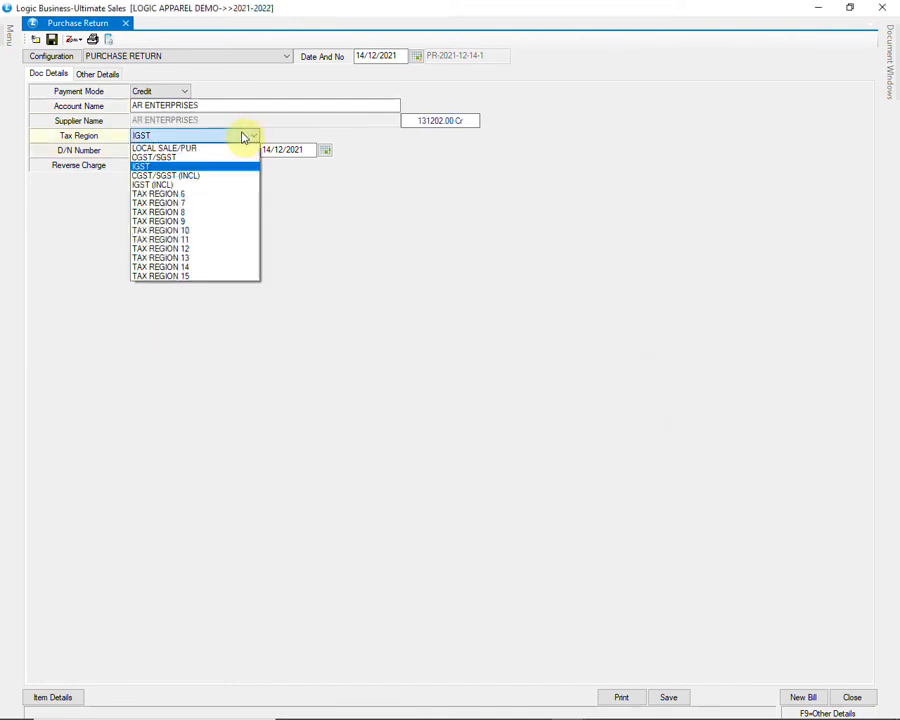
{"action": "left_click", "coordinate": [224, 157]}
{"action": "key", "text": "Return"}
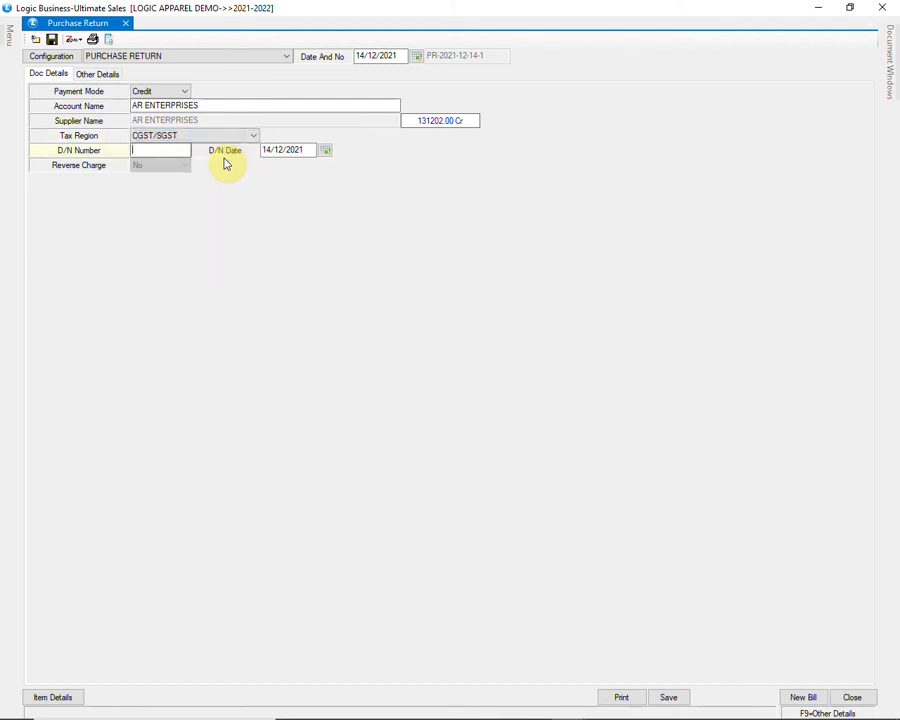
{"action": "type", "text": "1"}
{"action": "key", "text": "Return"}
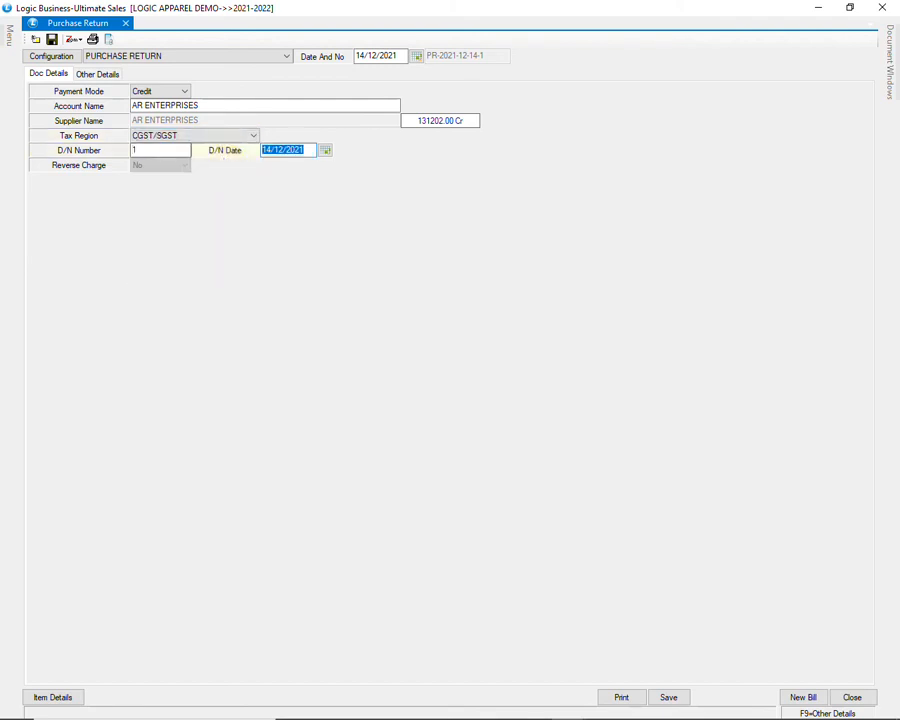
{"action": "key", "text": "Return"}
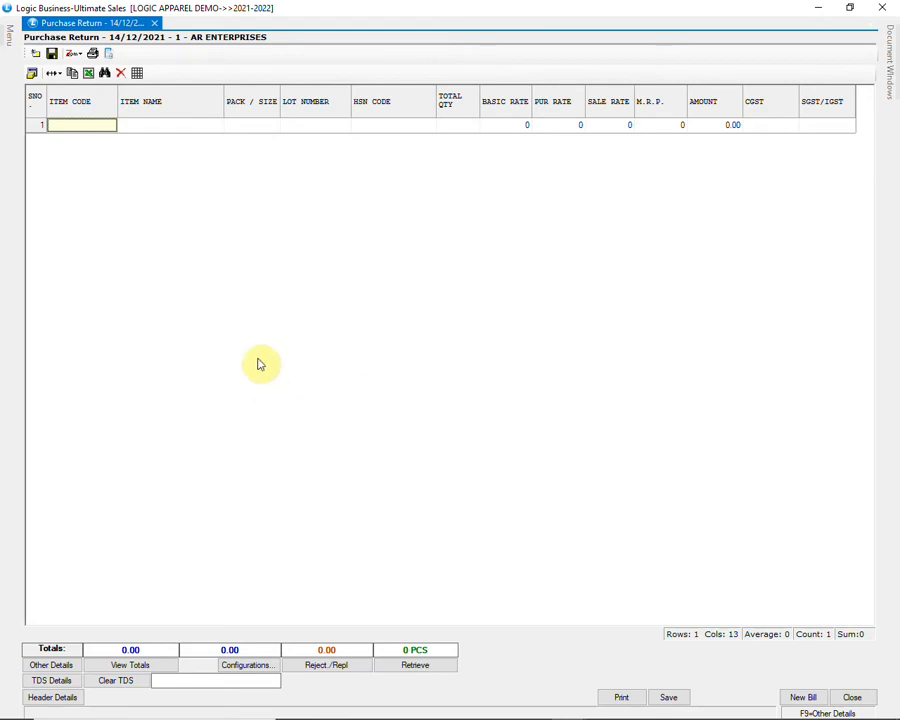
Step: Add item AD14 with quantity 5 as the return's first line
{"action": "type", "text": "AD14"}
{"action": "key", "text": "Return"}
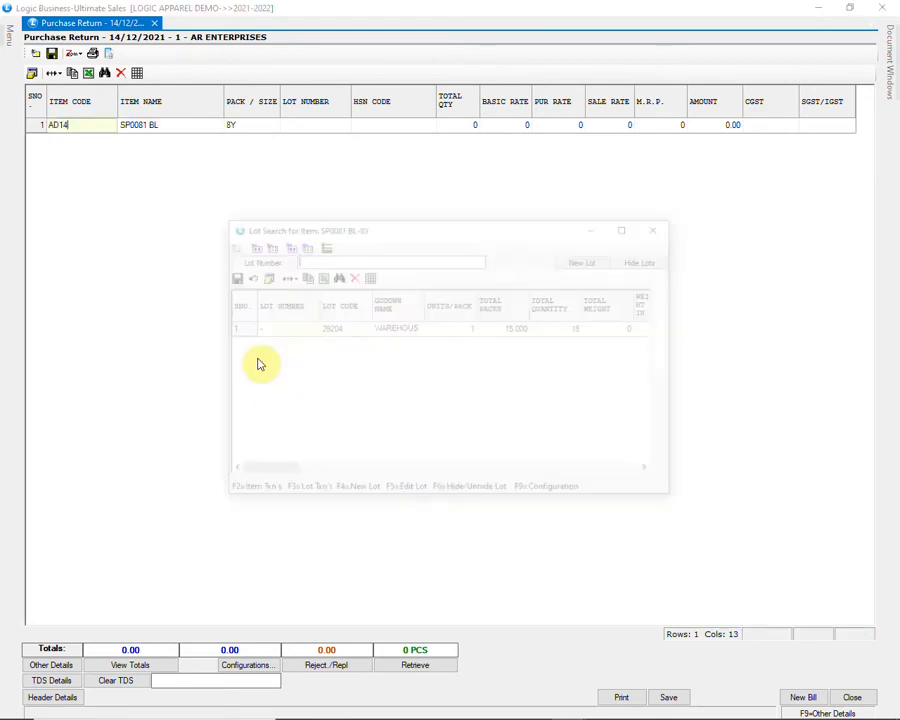
{"action": "key", "text": "Return"}
{"action": "type", "text": "5"}
{"action": "key", "text": "Return"}
{"action": "key", "text": "Return"}
{"action": "key", "text": "Return"}
{"action": "key", "text": "Return"}
{"action": "key", "text": "Return"}
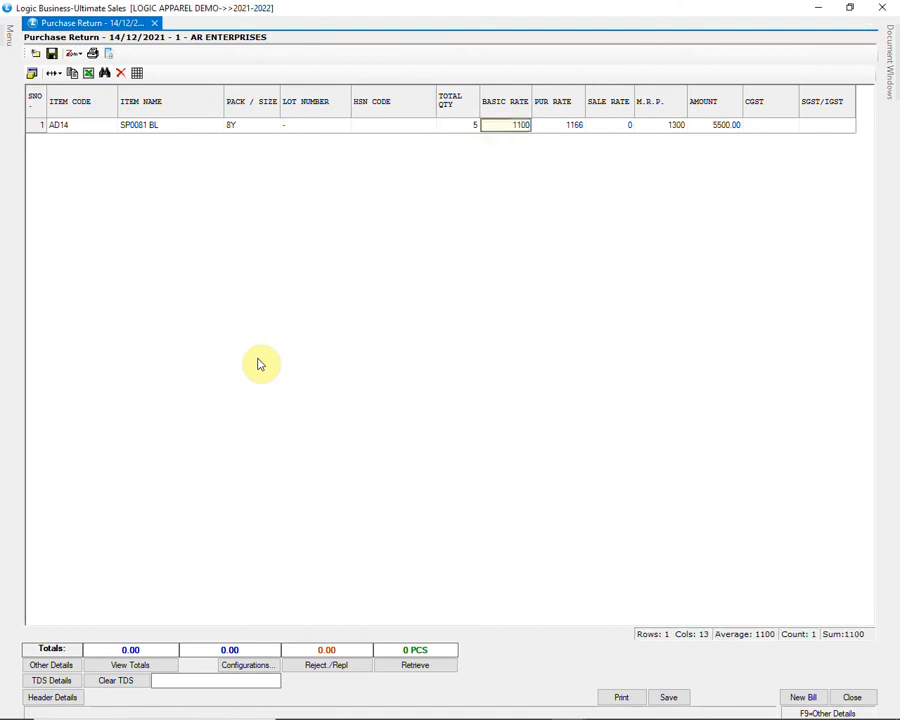
{"action": "key", "text": "Return"}
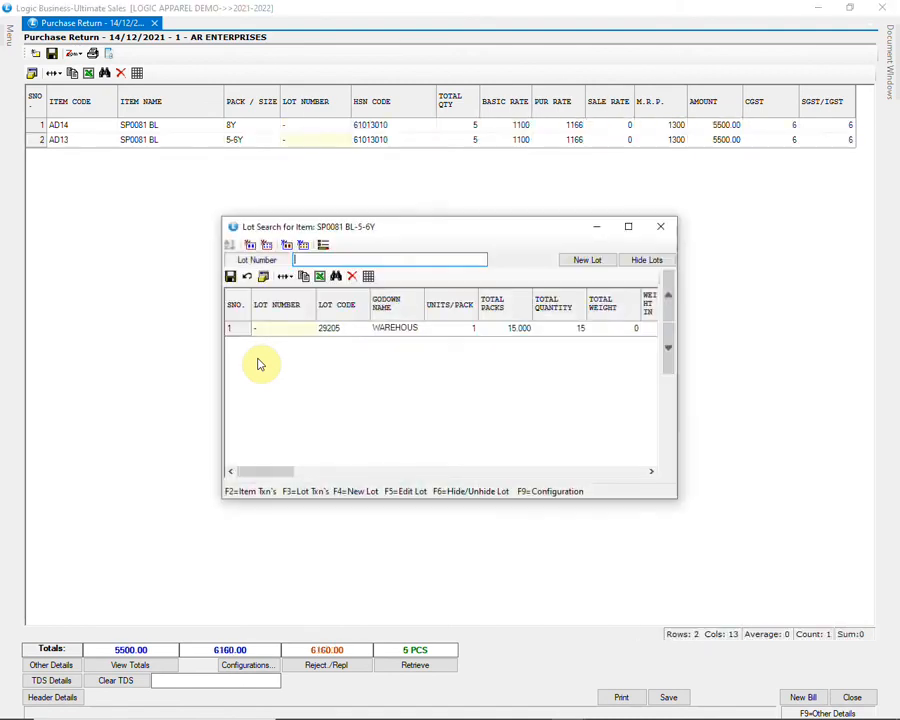
Step: Pick the lot for AD13, delete the AD12 line, and save the return
{"action": "key", "text": "Return"}
{"action": "key", "text": "Return"}
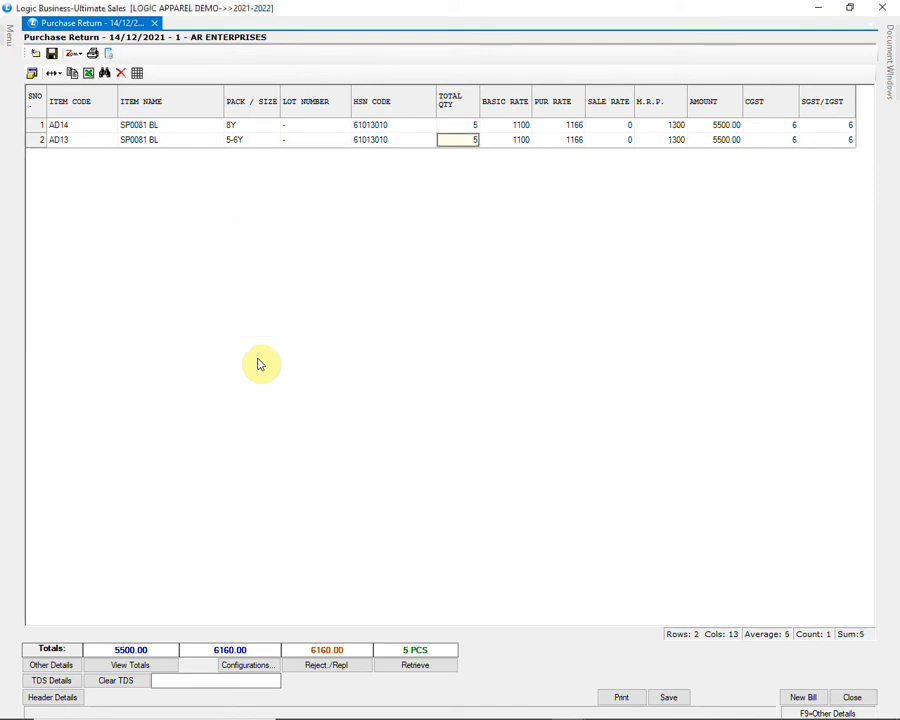
{"action": "type", "text": "2"}
{"action": "key", "text": "Return"}
{"action": "key", "text": "Return"}
{"action": "key", "text": "Return"}
{"action": "key", "text": "Return"}
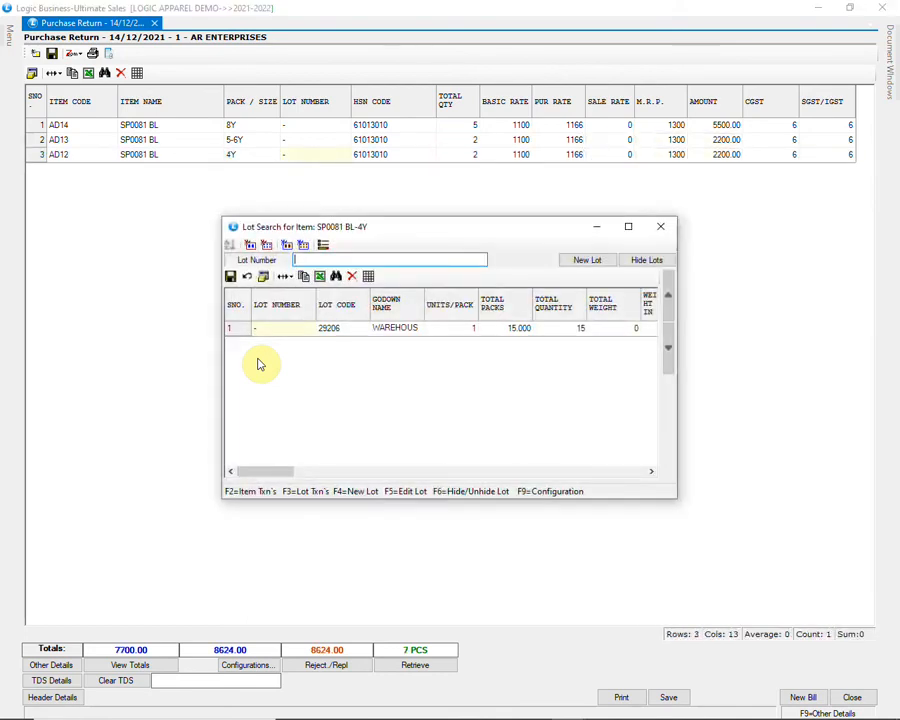
{"action": "left_click", "coordinate": [661, 226]}
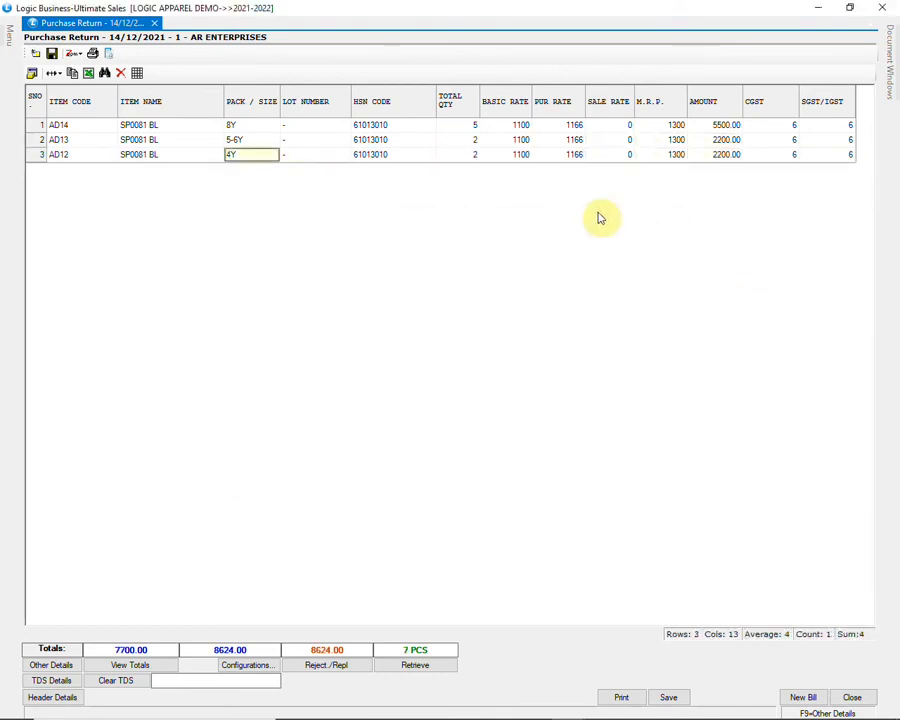
{"action": "left_click", "coordinate": [316, 143]}
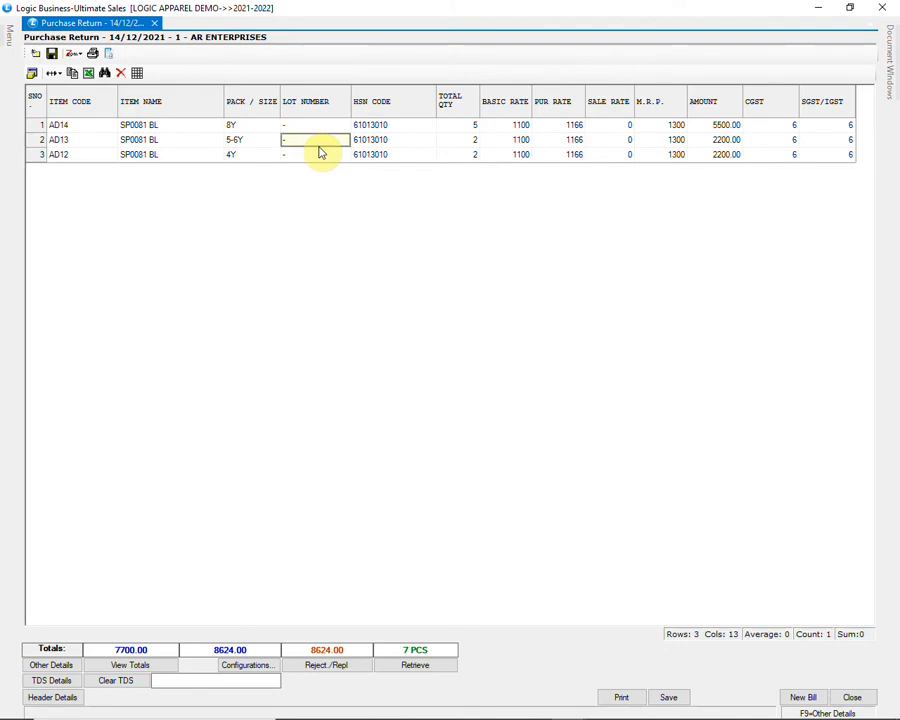
{"action": "left_click", "coordinate": [262, 155]}
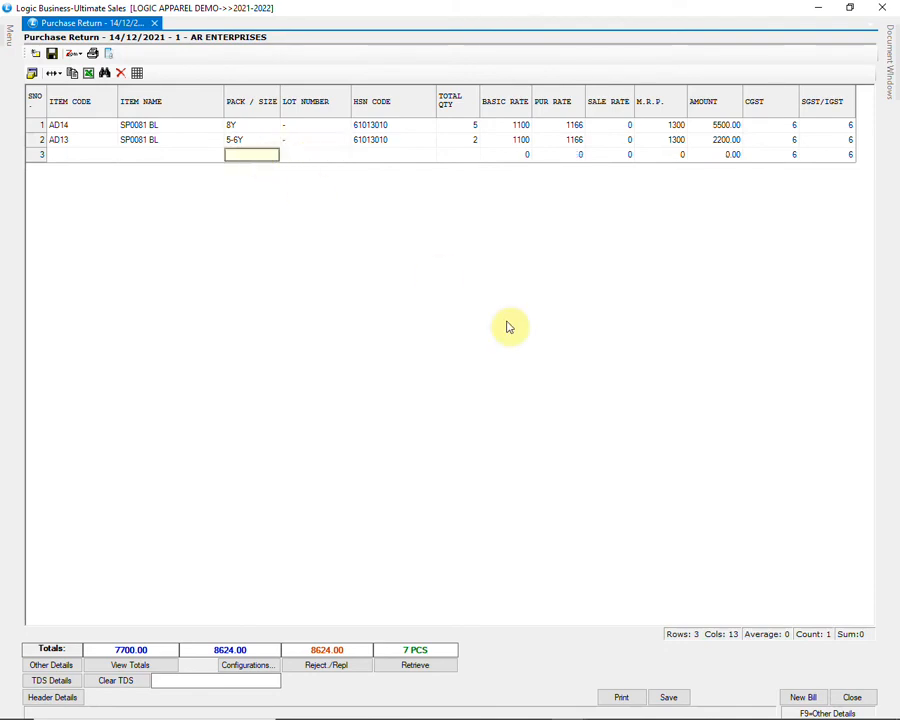
{"action": "left_click", "coordinate": [668, 697]}
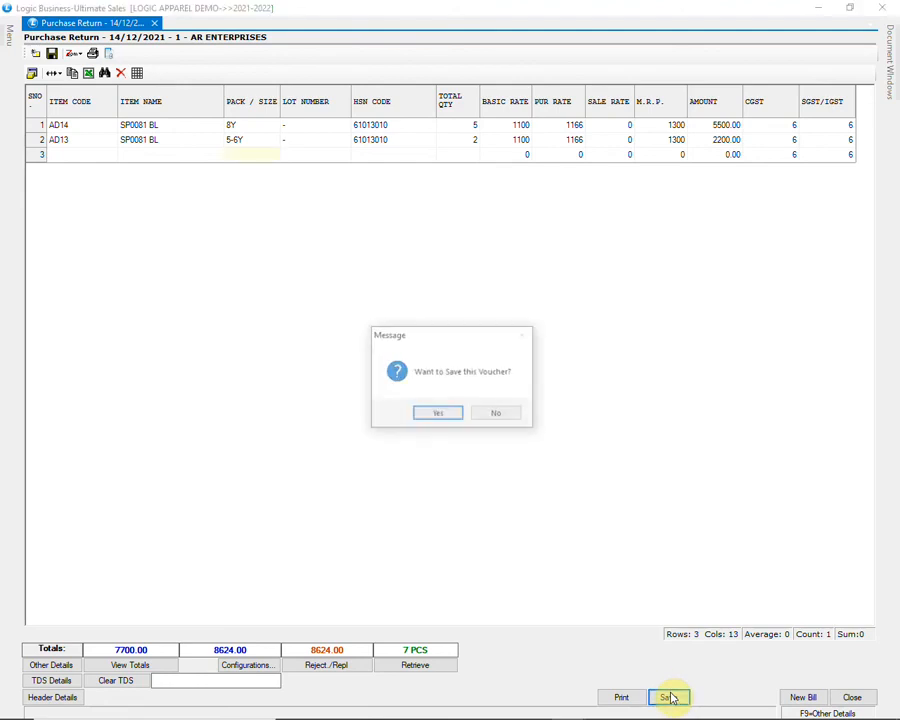
{"action": "left_click", "coordinate": [438, 416]}
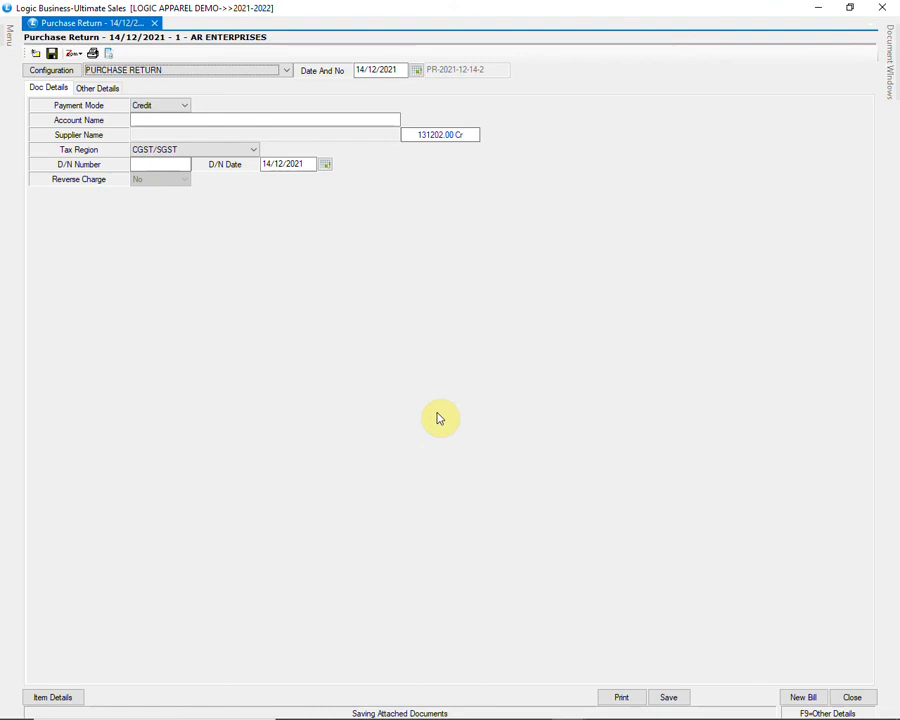
Step: Close the purchase return and open Stock Transfer - Godown Wise under INVENTORY
{"action": "left_click", "coordinate": [850, 697]}
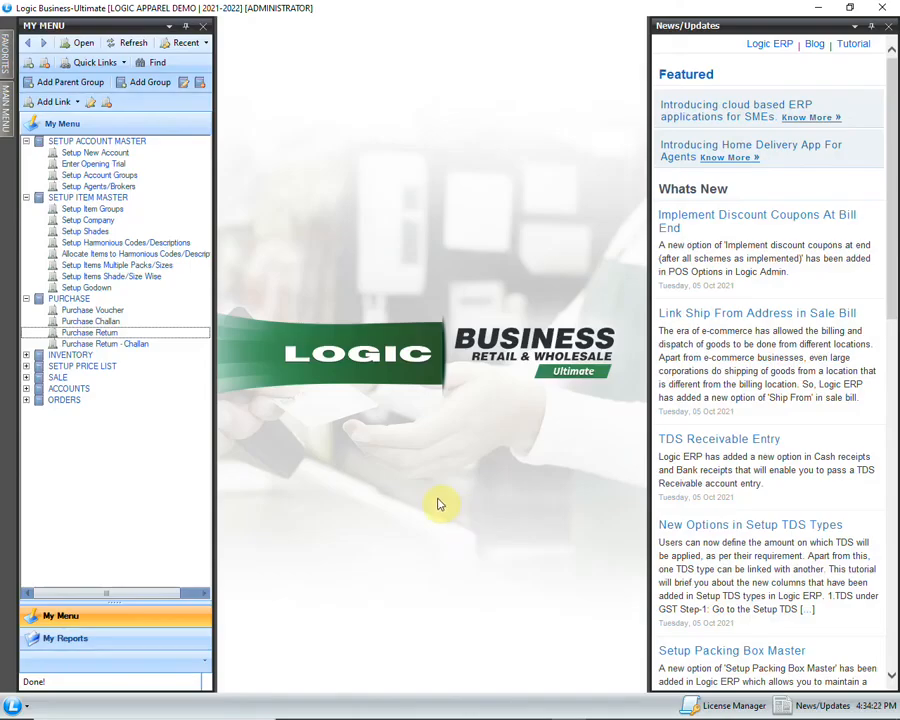
{"action": "left_click", "coordinate": [190, 335]}
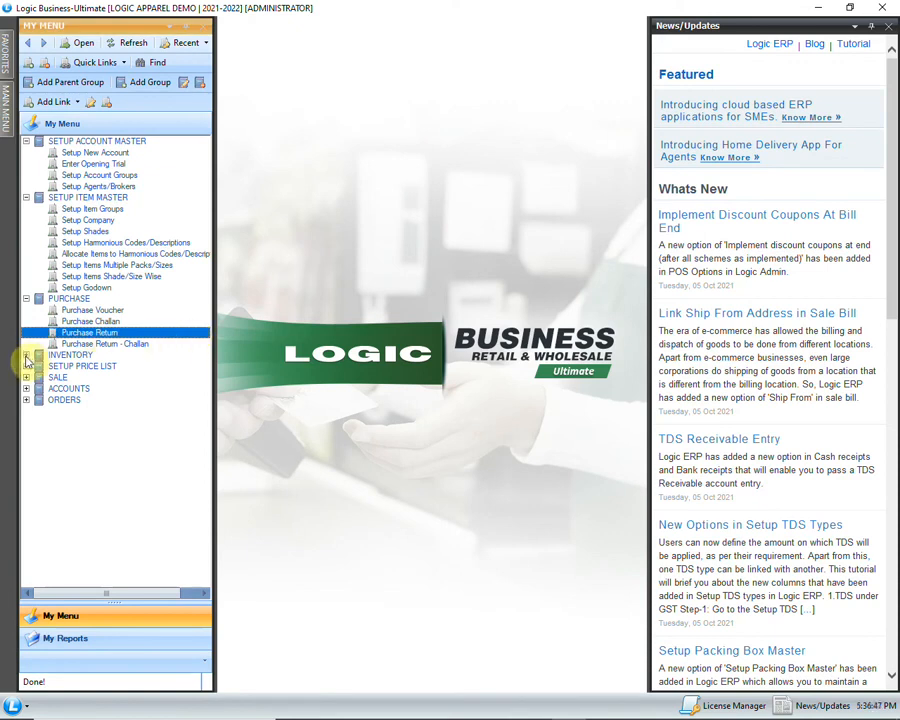
{"action": "left_click", "coordinate": [27, 356]}
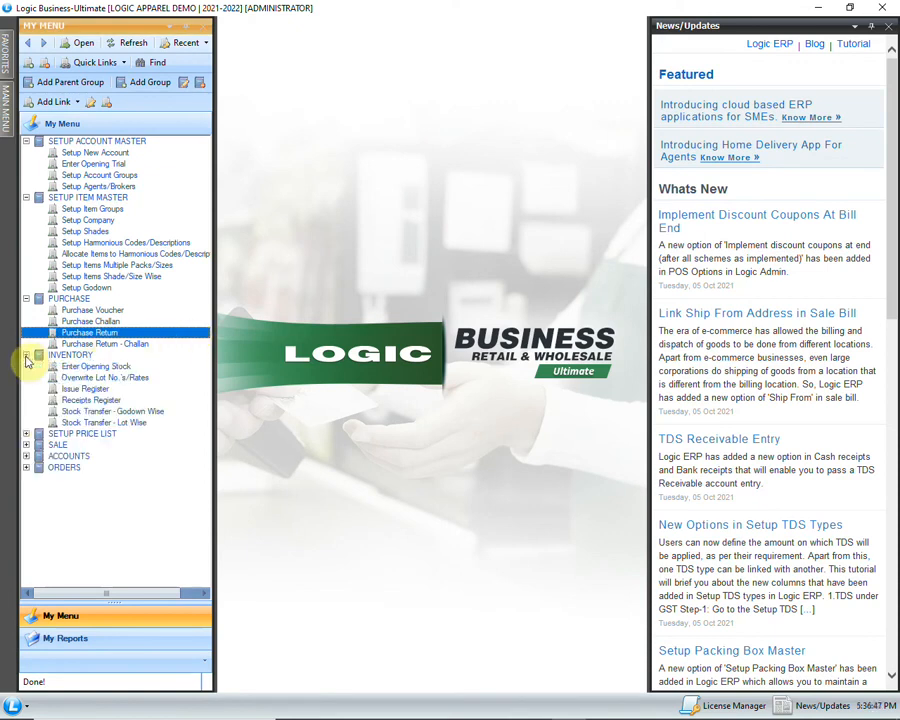
{"action": "left_click", "coordinate": [180, 412]}
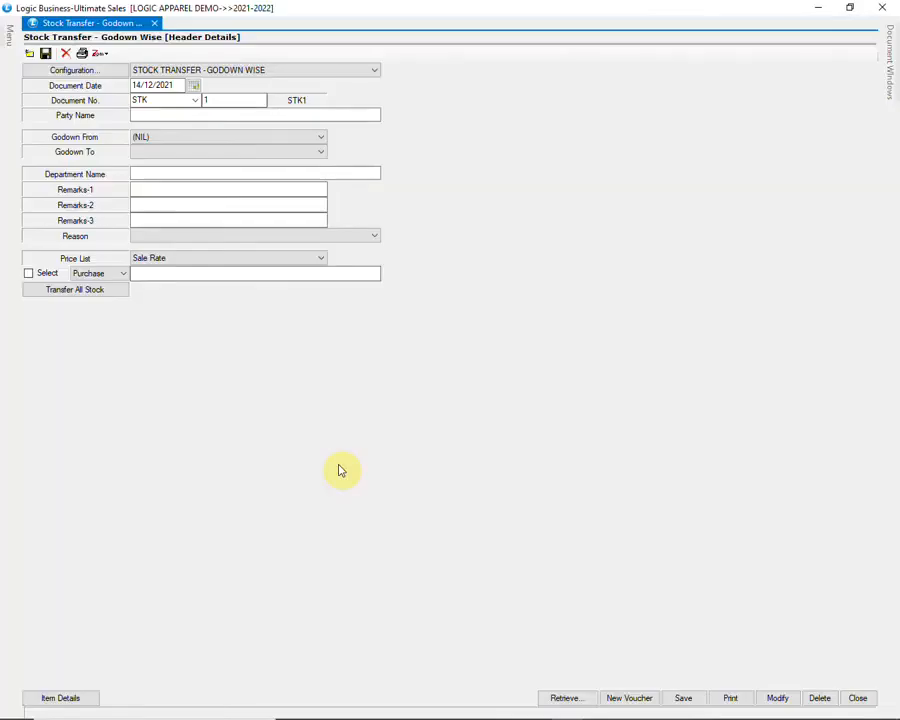
Step: Set the transfer's Godown From to WAREHOUSE and Godown To to STORE
{"action": "key", "text": "Return"}
{"action": "key", "text": "Return"}
{"action": "key", "text": "Return"}
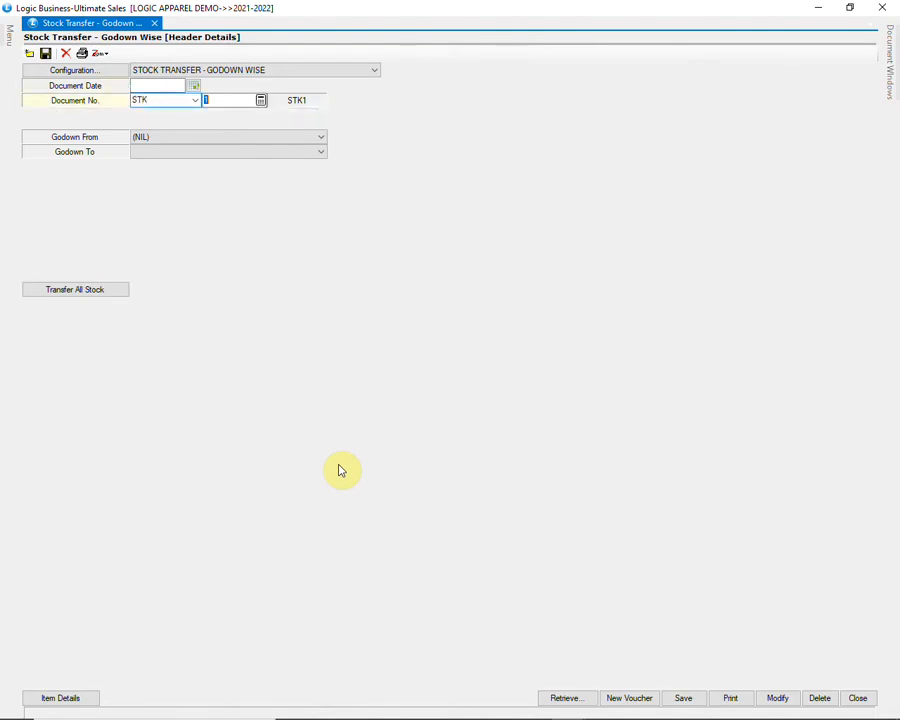
{"action": "left_click", "coordinate": [258, 139]}
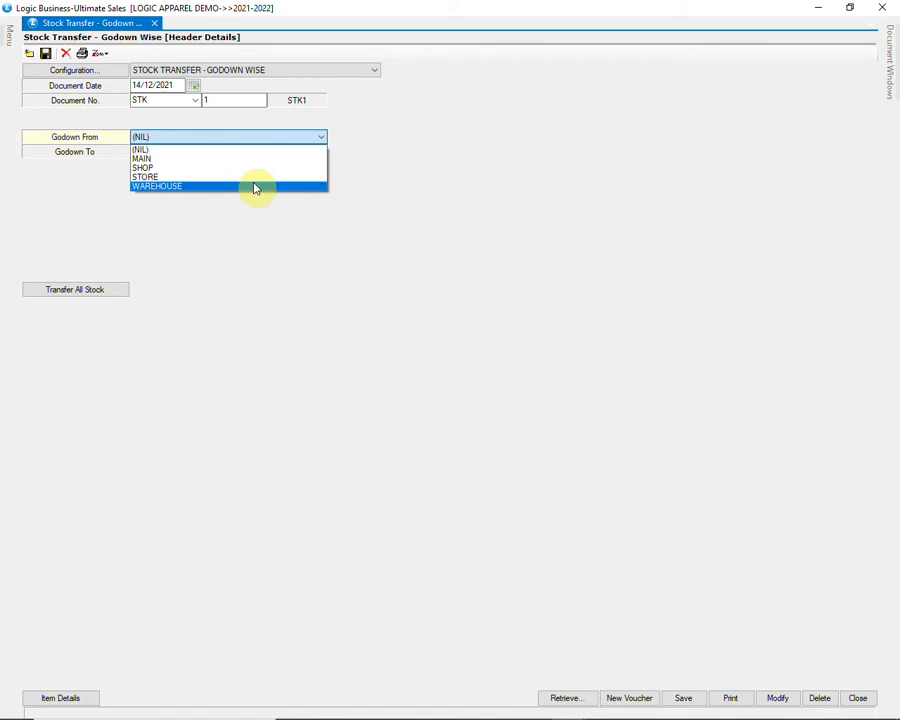
{"action": "left_click", "coordinate": [255, 187]}
{"action": "key", "text": "Return"}
{"action": "key", "text": "alt+Down"}
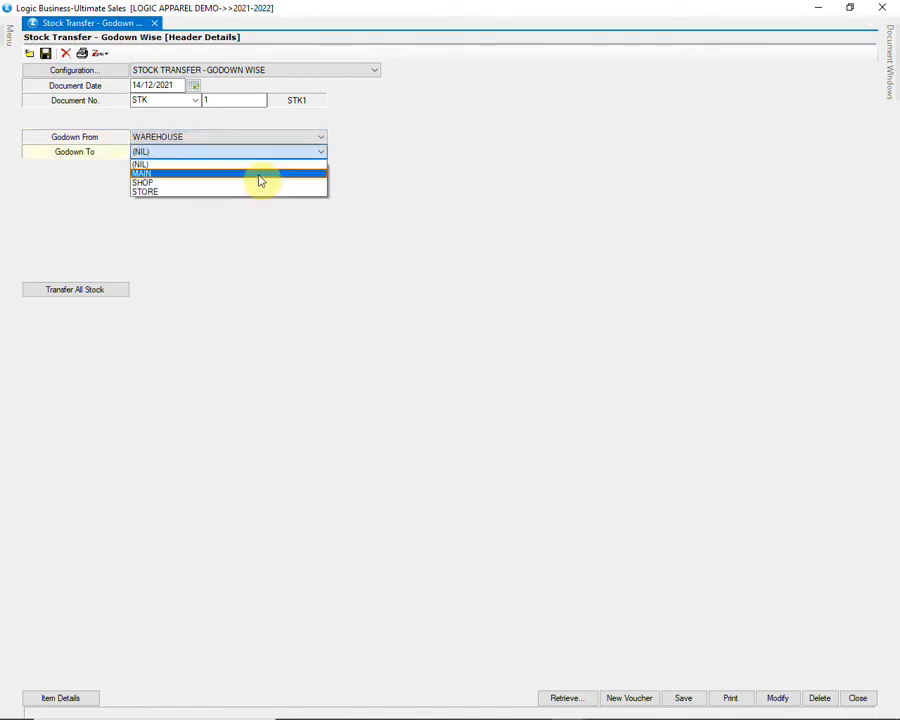
{"action": "key", "text": "Down"}
{"action": "key", "text": "Down"}
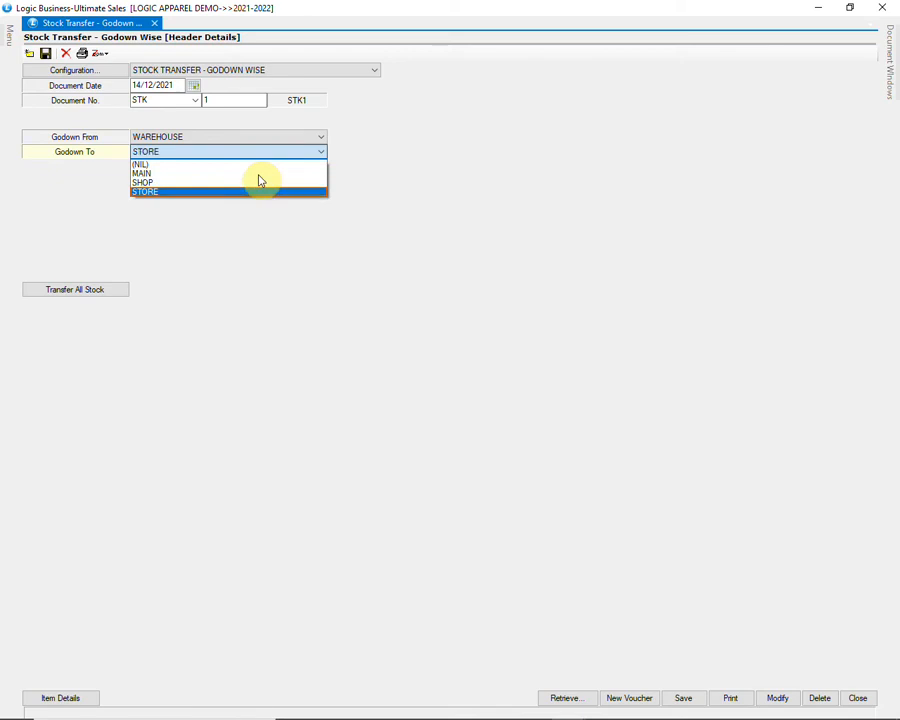
{"action": "key", "text": "Return"}
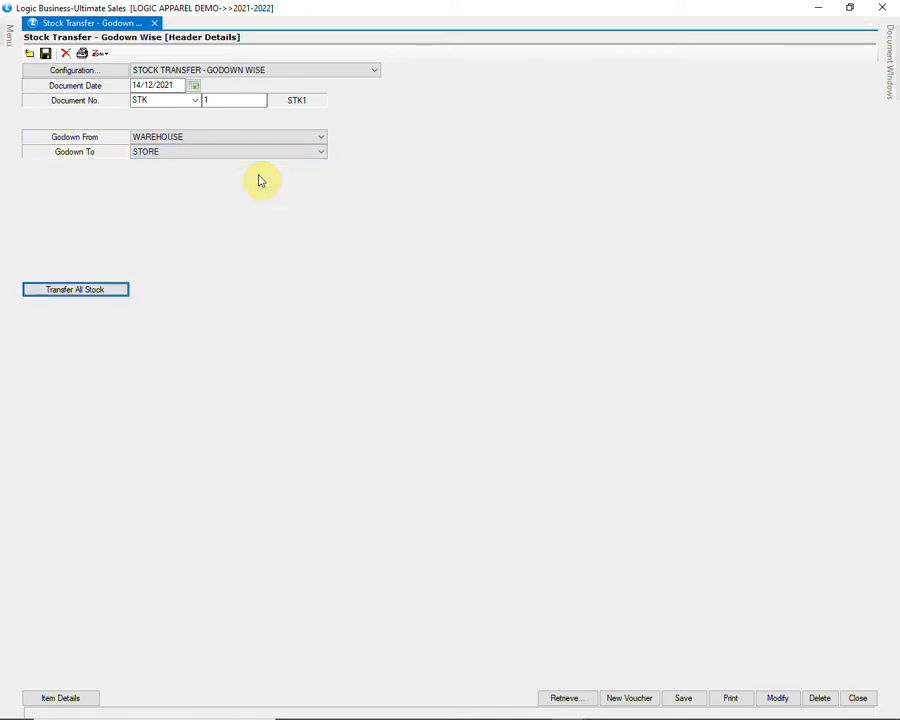
{"action": "left_click", "coordinate": [100, 293]}
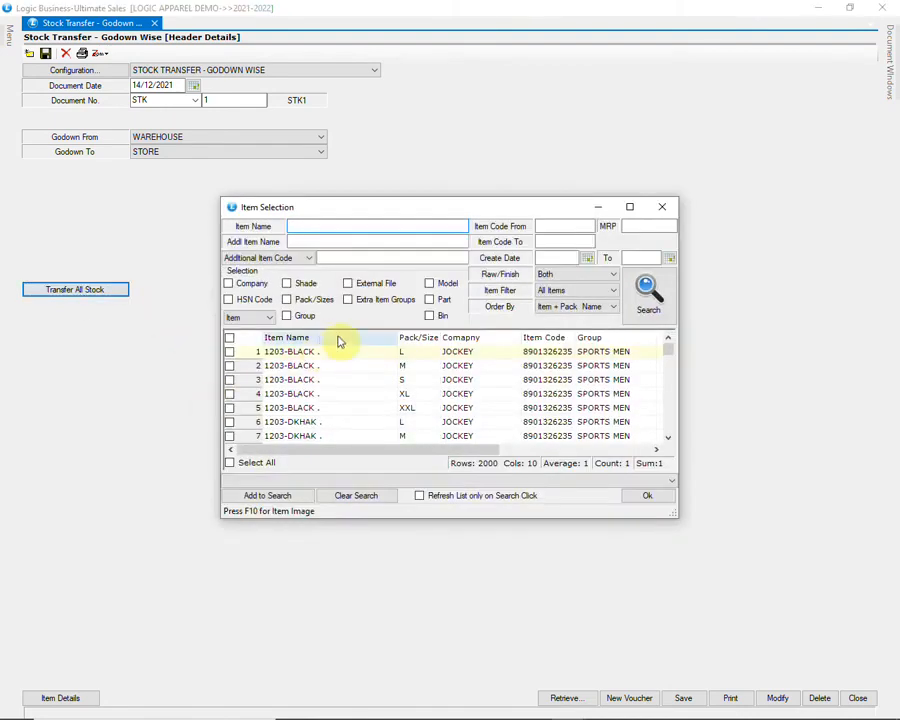
{"action": "left_click", "coordinate": [647, 495]}
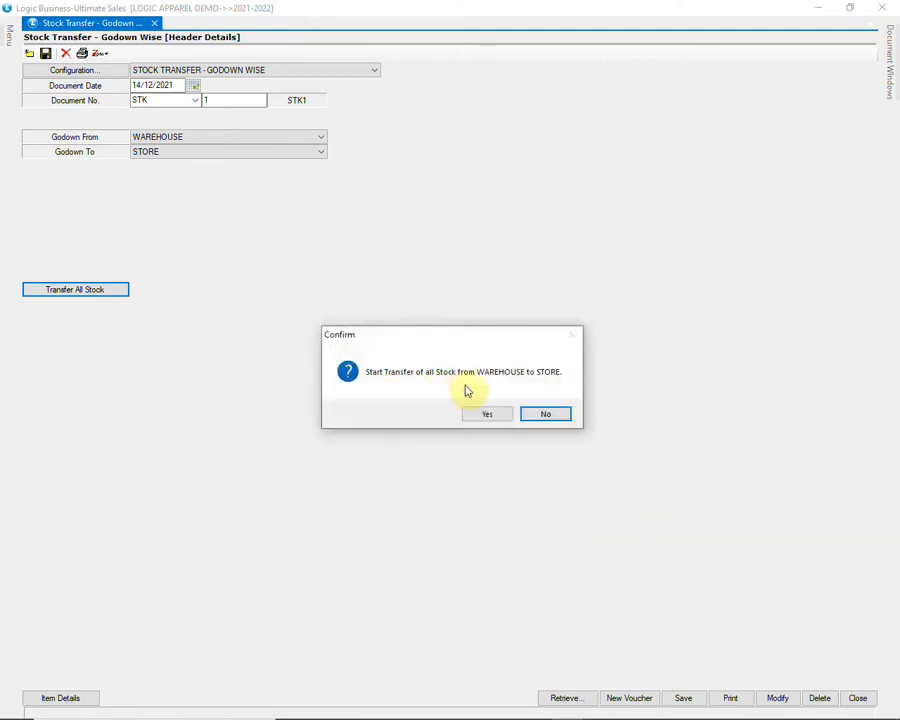
{"action": "left_click", "coordinate": [538, 416]}
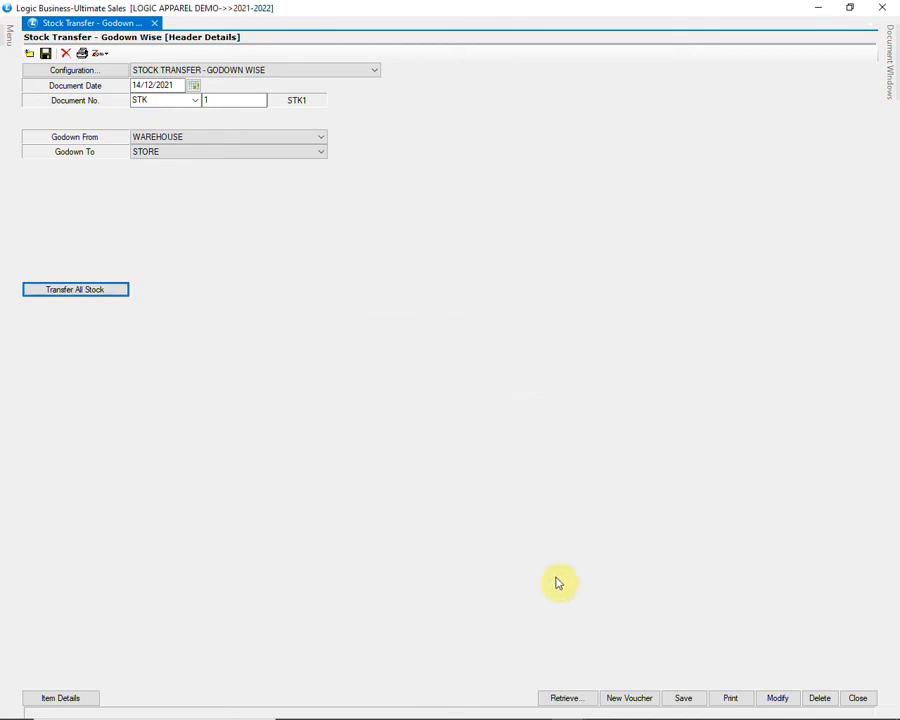
{"action": "left_click", "coordinate": [568, 704]}
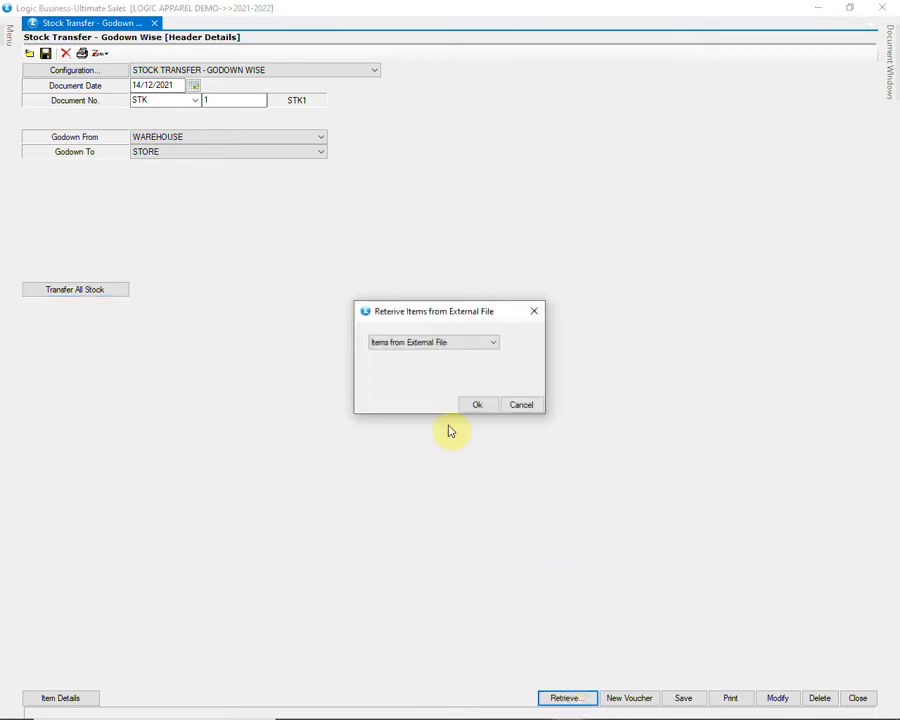
{"action": "left_click", "coordinate": [474, 346]}
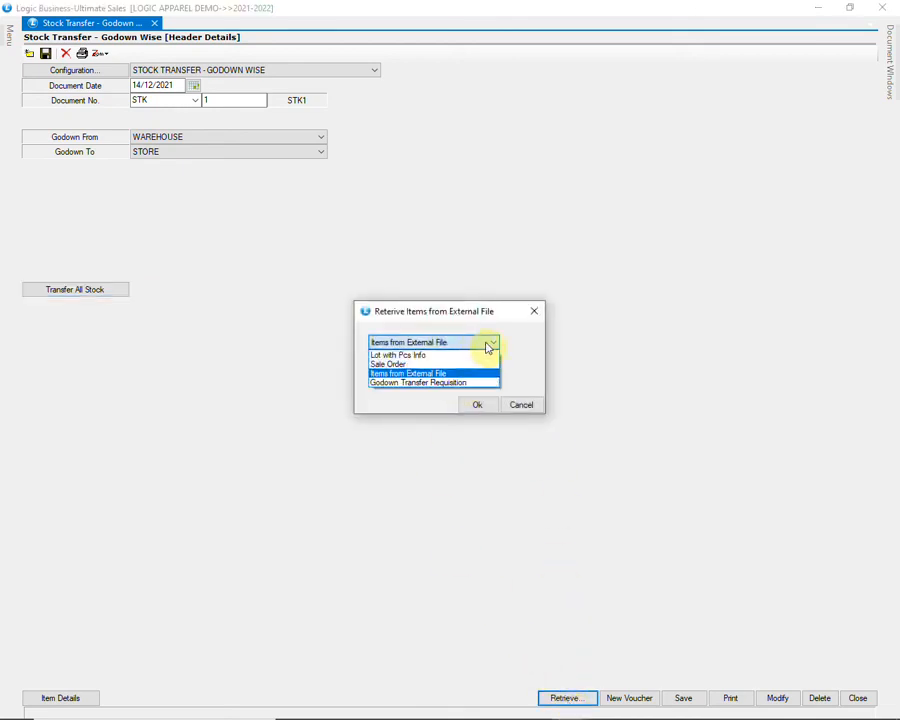
{"action": "left_click", "coordinate": [488, 347]}
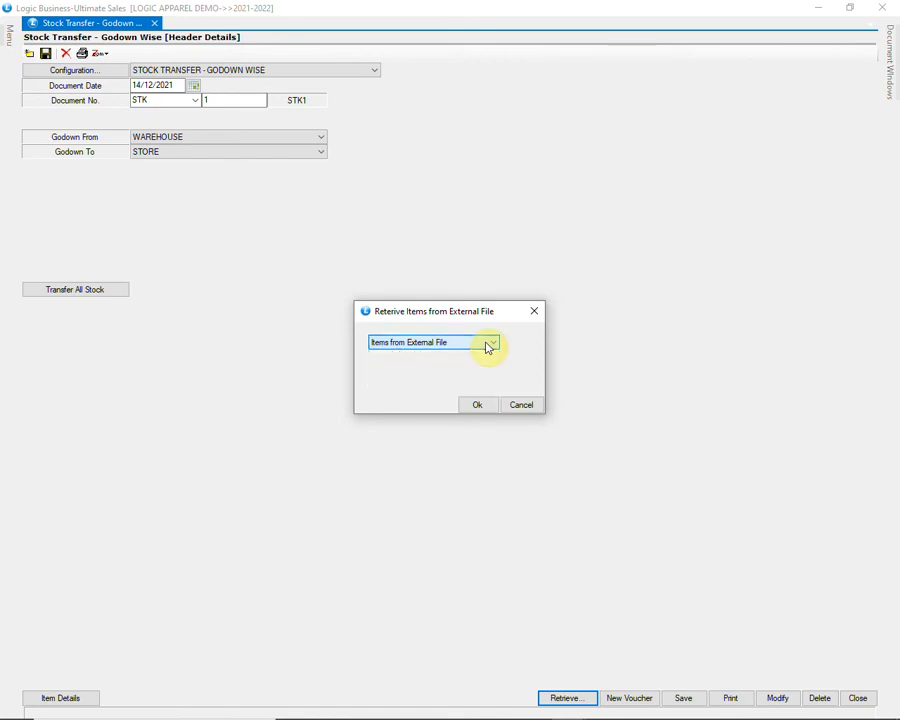
{"action": "left_click", "coordinate": [475, 404]}
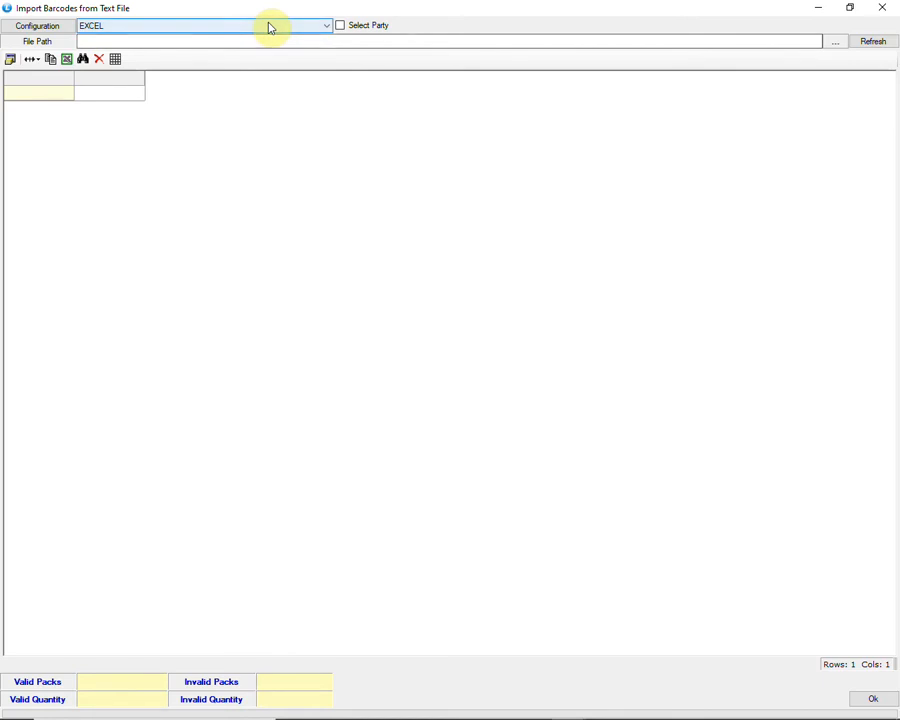
{"action": "left_click", "coordinate": [270, 27]}
{"action": "left_click", "coordinate": [268, 26]}
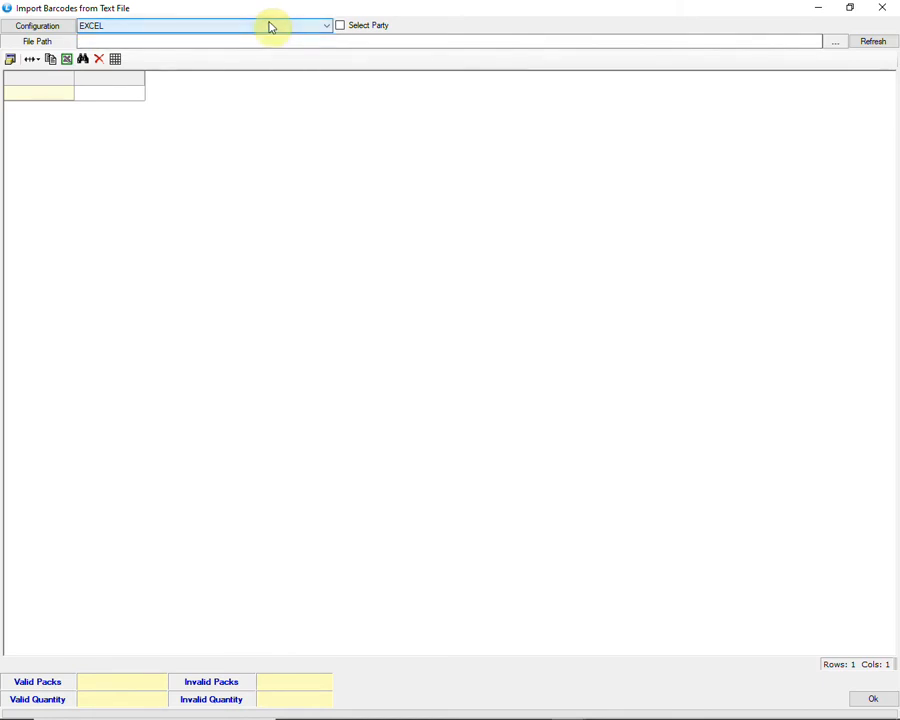
{"action": "left_click", "coordinate": [836, 43]}
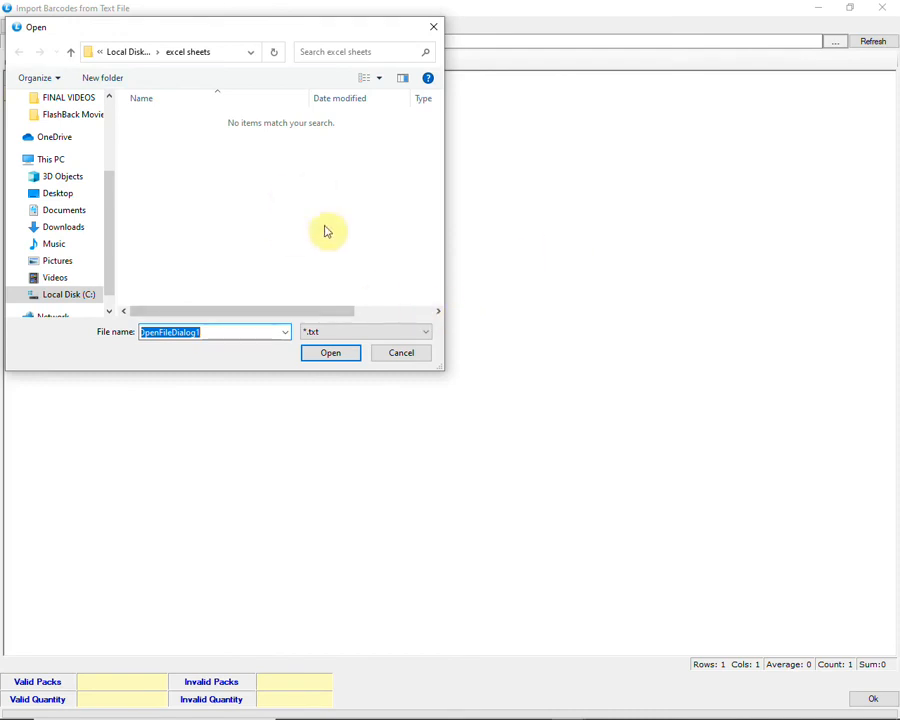
{"action": "left_click", "coordinate": [402, 353]}
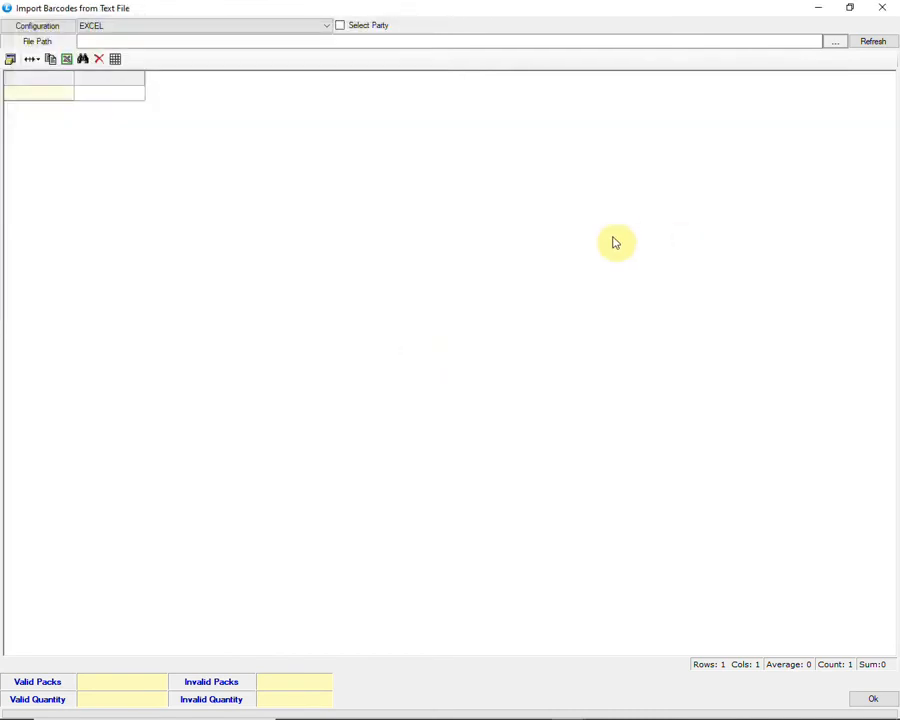
{"action": "left_click", "coordinate": [872, 698]}
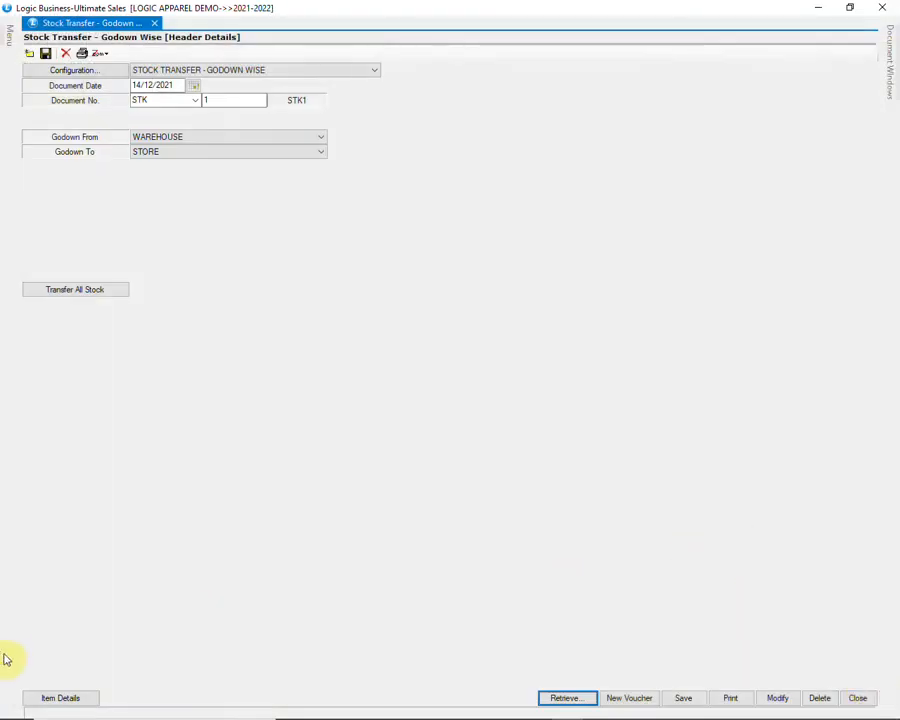
Step: Enter item AD13 from its only lot with quantity 8, then save the transfer
{"action": "left_click", "coordinate": [49, 700]}
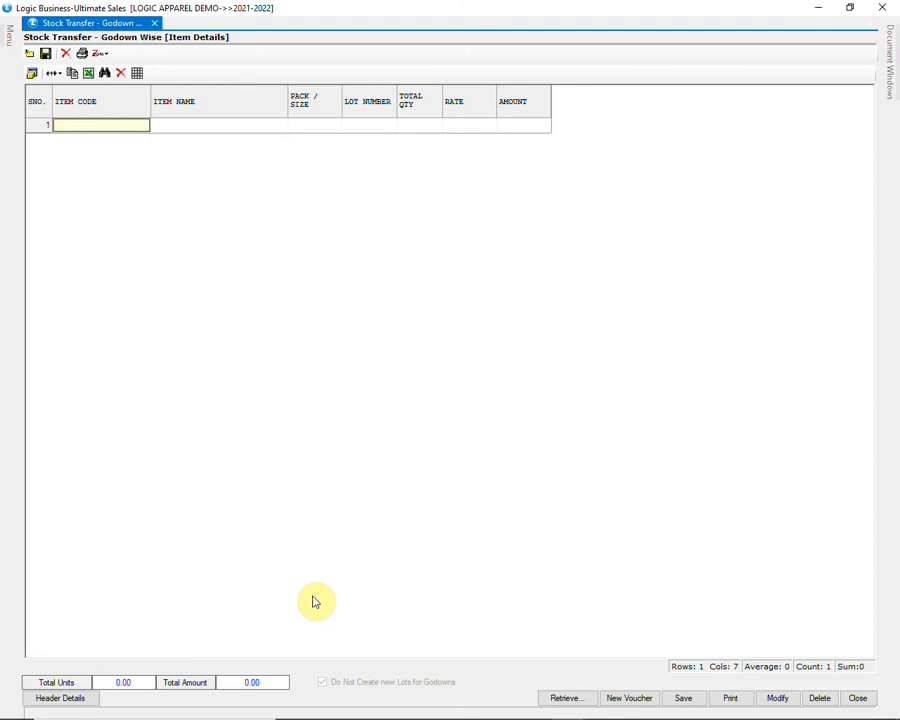
{"action": "type", "text": "AD13"}
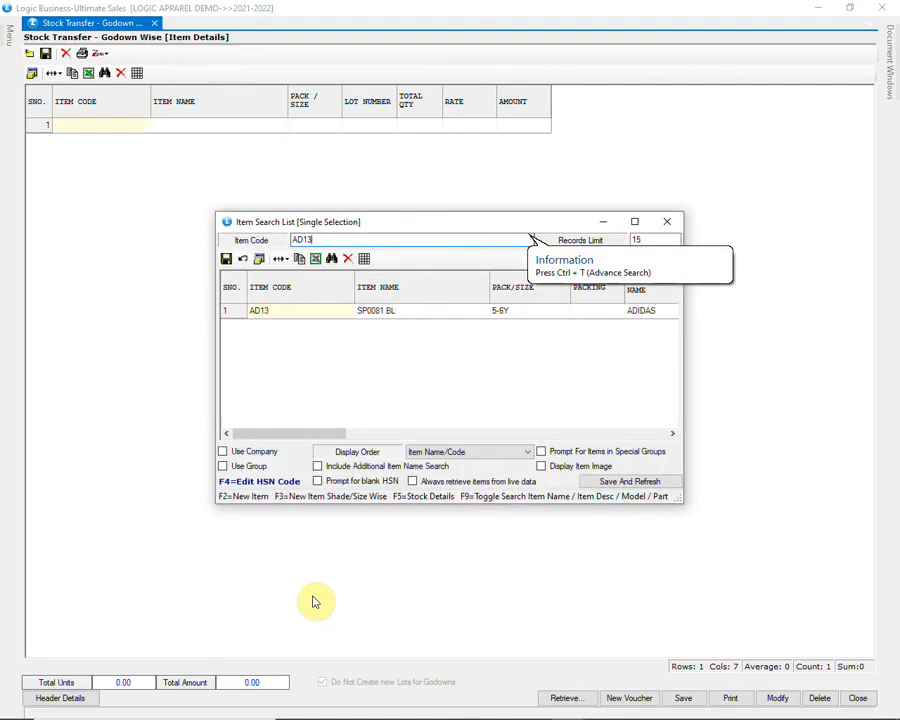
{"action": "key", "text": "Return"}
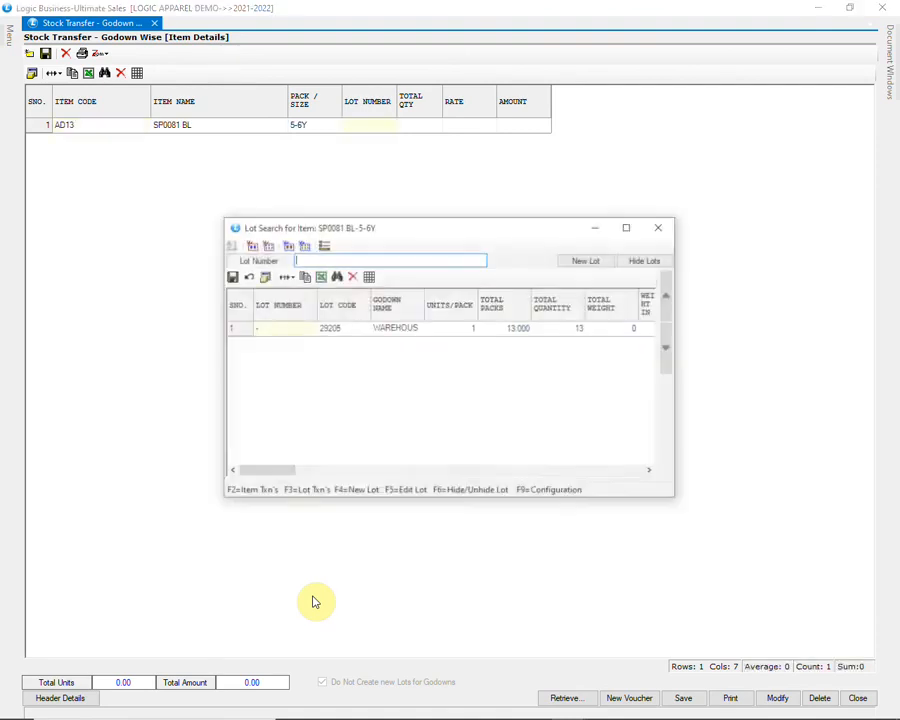
{"action": "key", "text": "Return"}
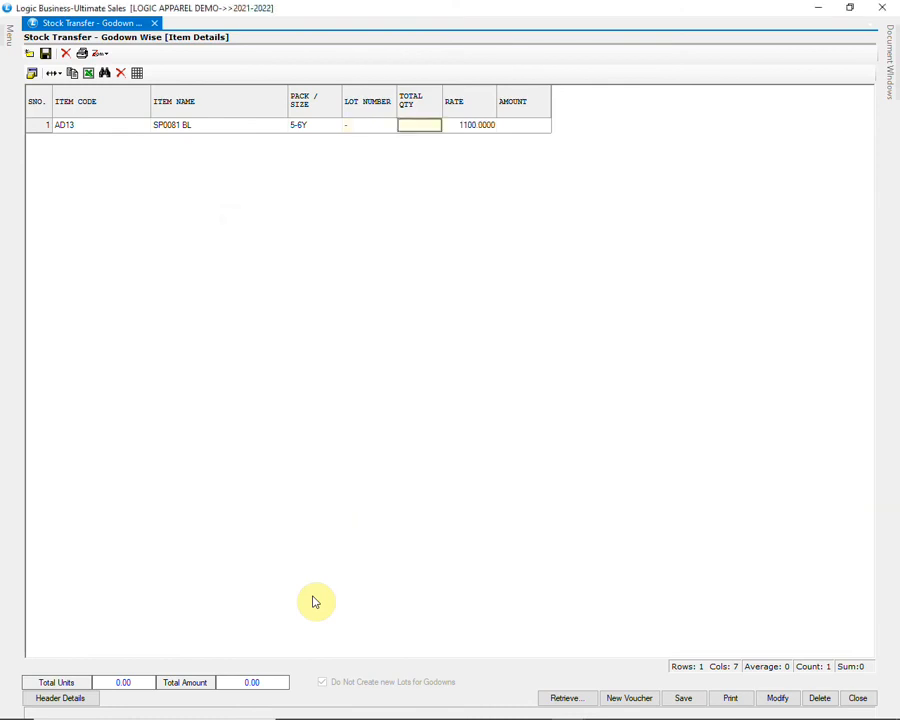
{"action": "type", "text": "8"}
{"action": "key", "text": "Return"}
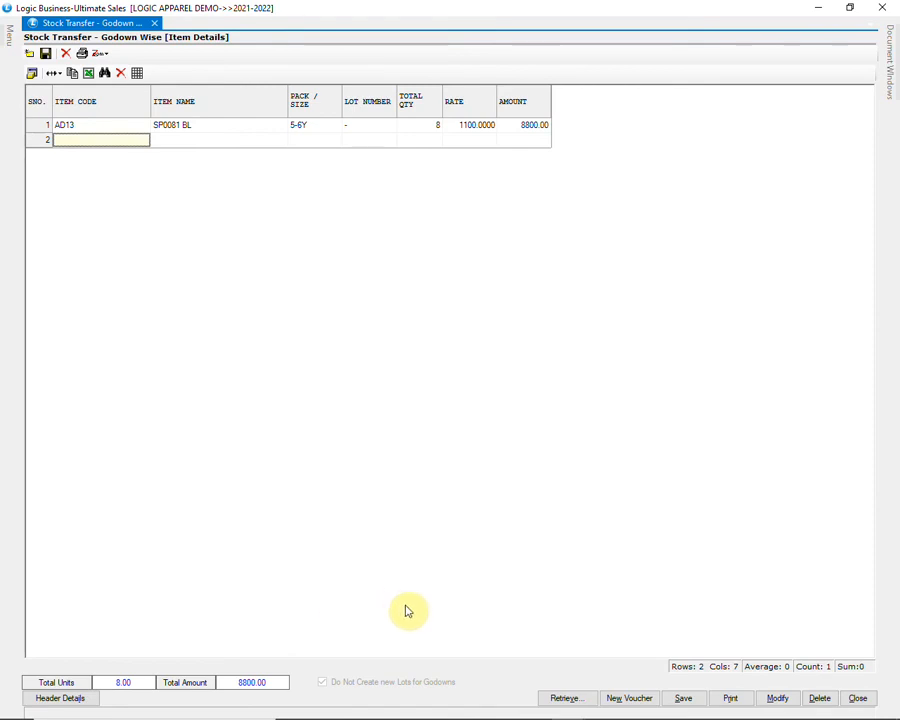
{"action": "left_click", "coordinate": [684, 700]}
{"action": "left_click", "coordinate": [422, 412]}
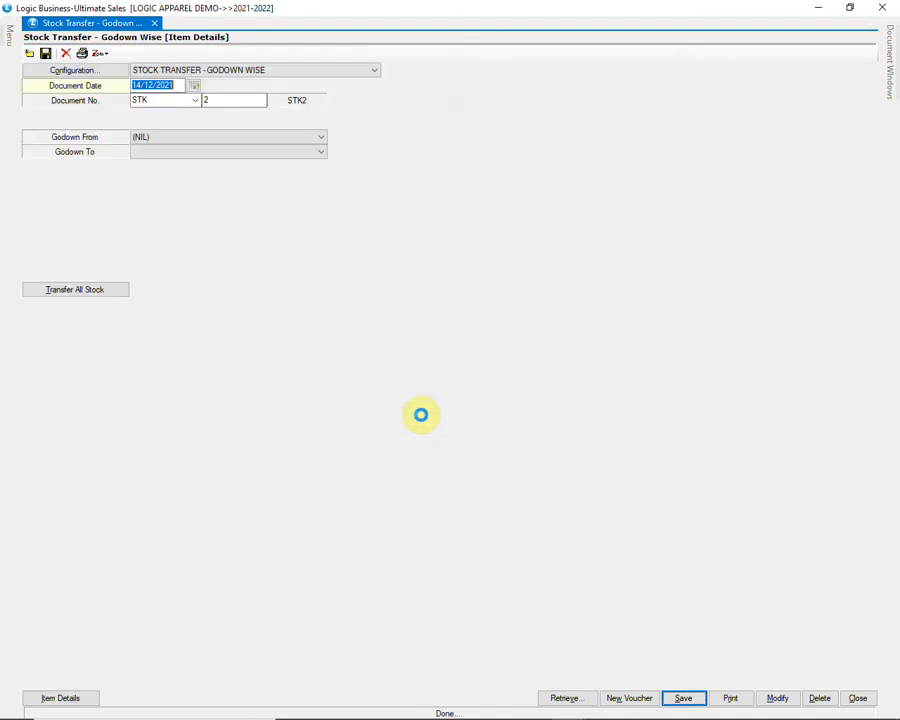
Step: View the stock transfer's Other Settings, cancel without changes, and close the Stock Transfer form
{"action": "left_click", "coordinate": [98, 72]}
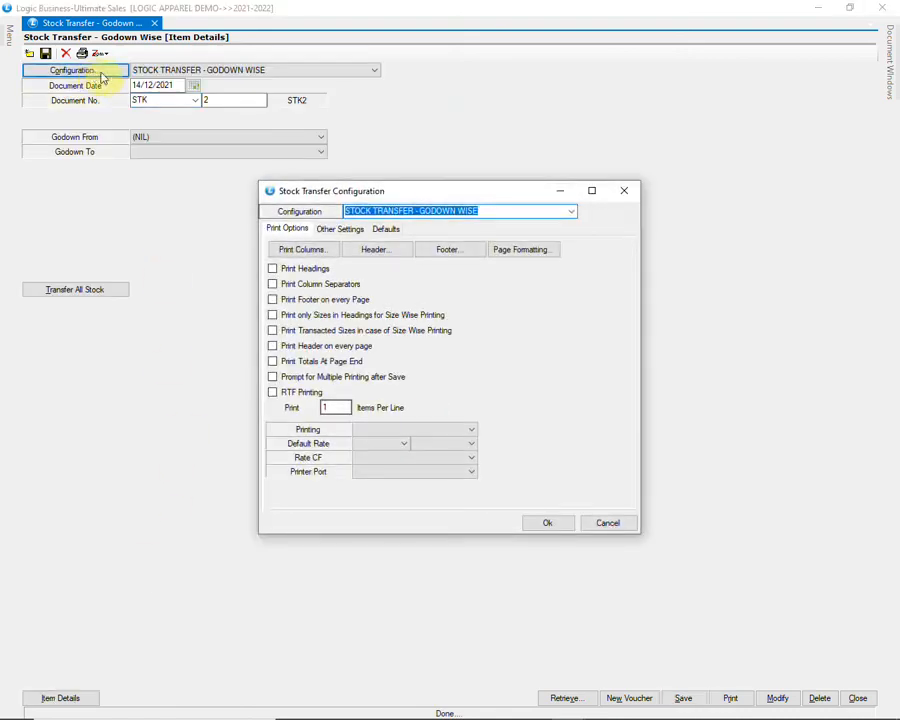
{"action": "left_click", "coordinate": [328, 230]}
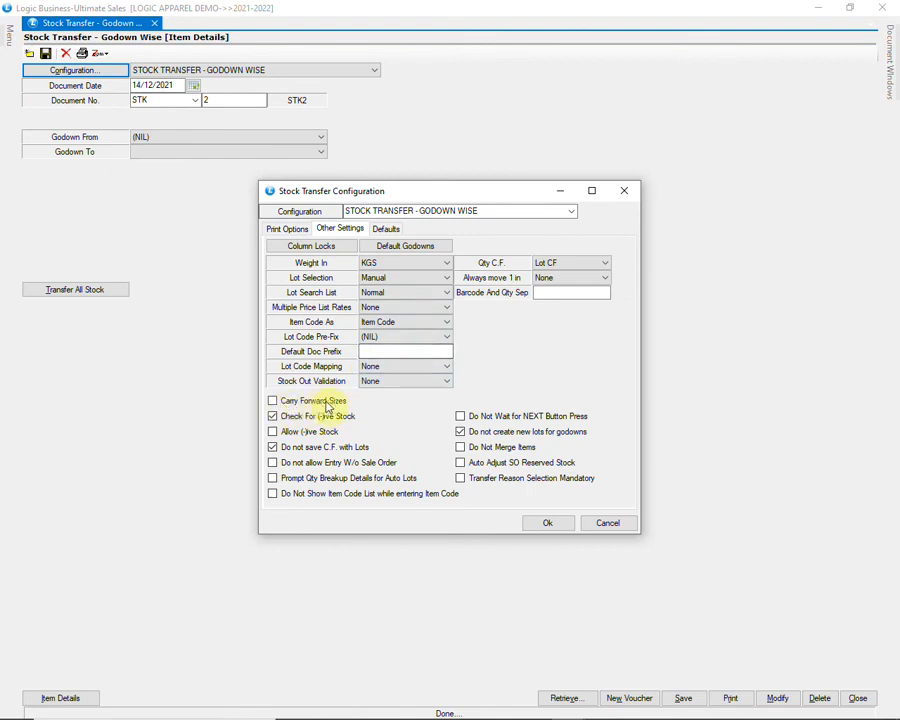
{"action": "left_click", "coordinate": [597, 523]}
{"action": "left_click", "coordinate": [857, 698]}
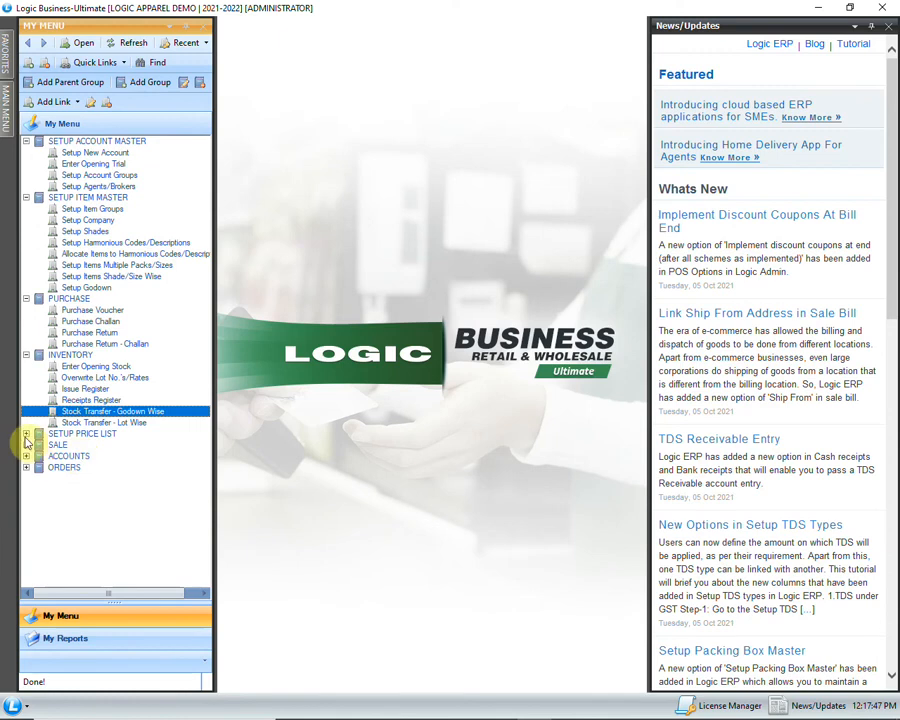
Step: In Define Multiple Price Lists, keep MARGIN as the only item-wise expense and save it
{"action": "left_click", "coordinate": [26, 434]}
{"action": "left_click", "coordinate": [140, 446]}
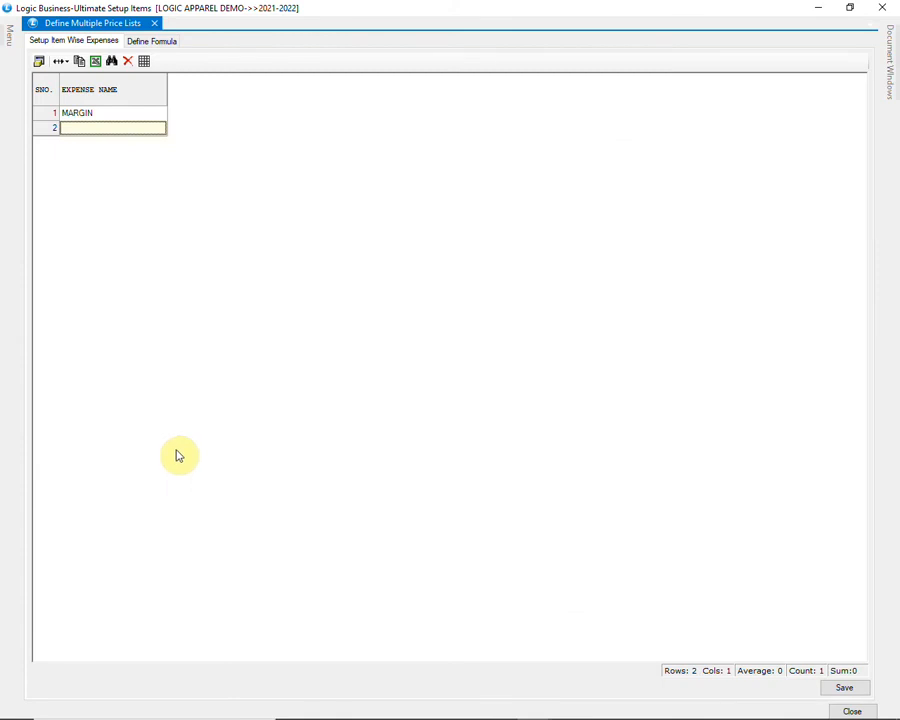
{"action": "left_click", "coordinate": [104, 115]}
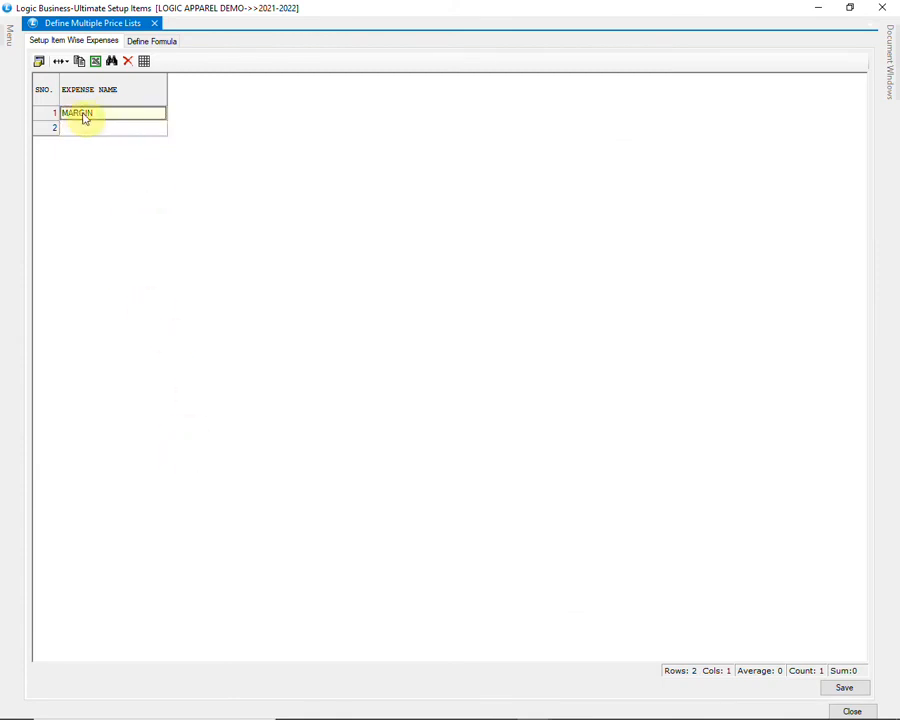
{"action": "left_click", "coordinate": [117, 118]}
{"action": "left_click", "coordinate": [116, 130]}
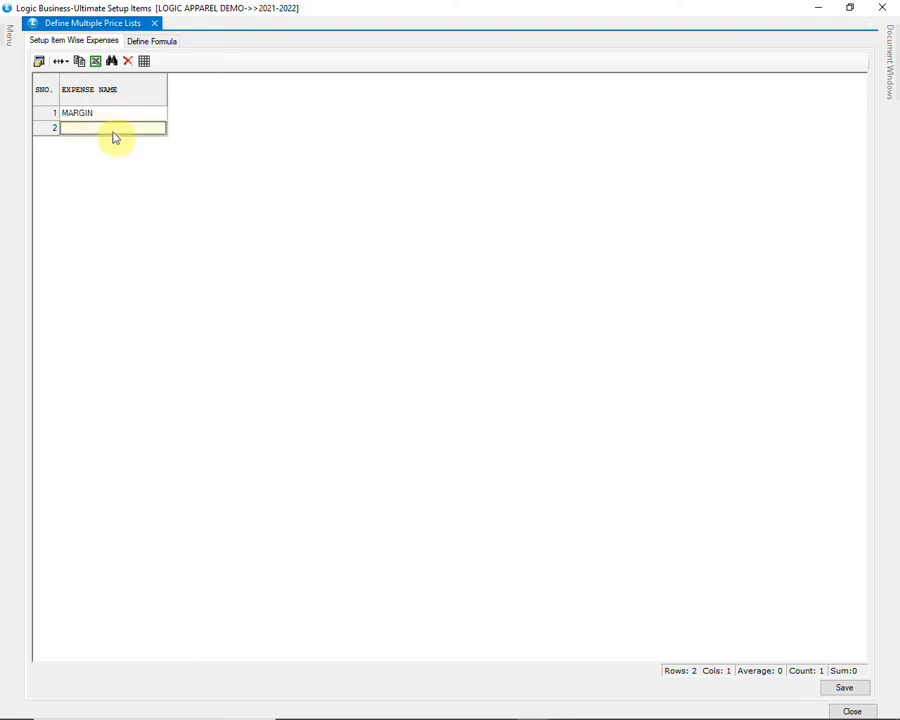
{"action": "left_click", "coordinate": [843, 687]}
{"action": "left_click", "coordinate": [431, 414]}
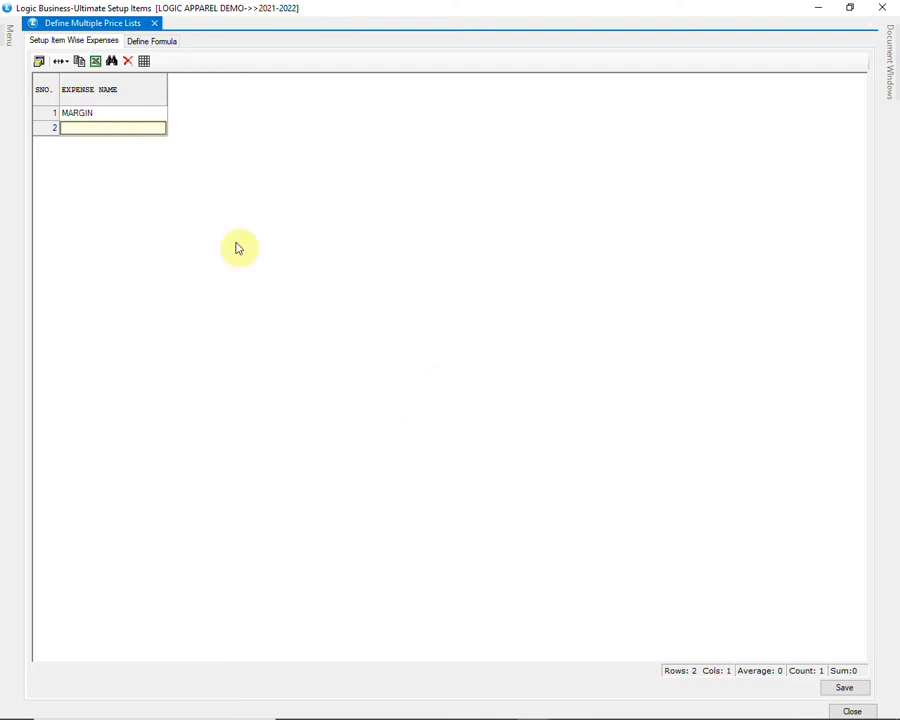
Step: On Define Formula, rename the LESS 50% configuration to LESS 20%
{"action": "left_click", "coordinate": [160, 45]}
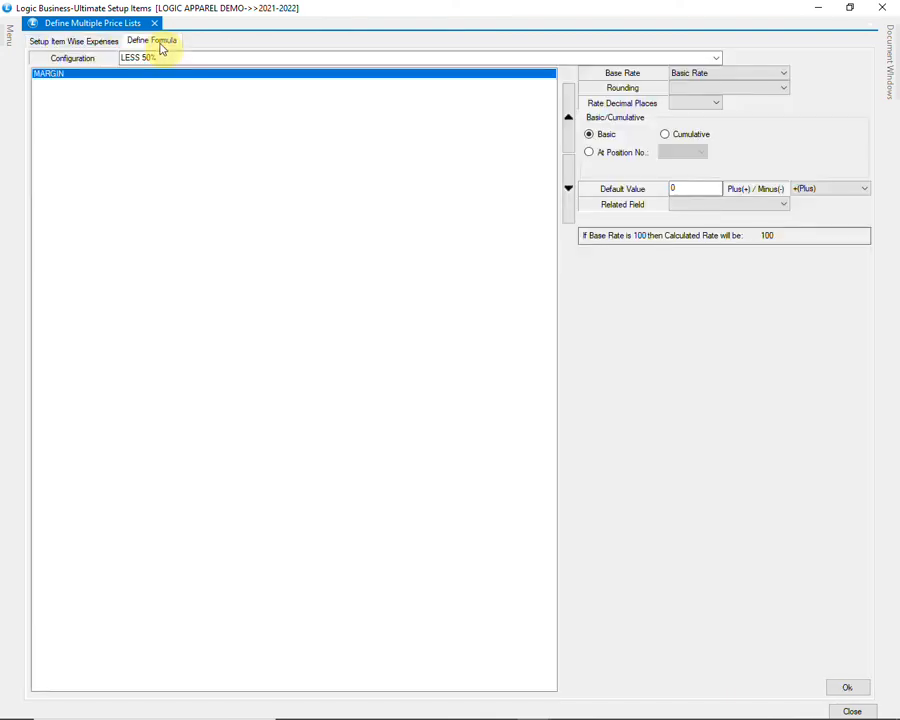
{"action": "left_click", "coordinate": [716, 58]}
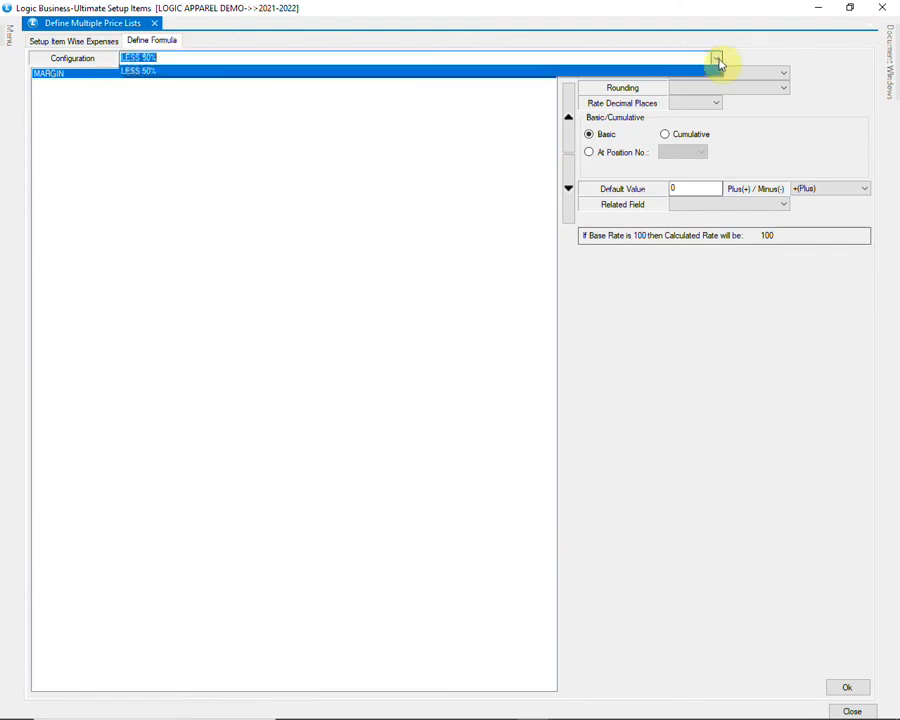
{"action": "left_click", "coordinate": [716, 58]}
{"action": "double_click", "coordinate": [668, 59]}
{"action": "left_click_drag", "start_coordinate": [261, 56], "coordinate": [113, 57]}
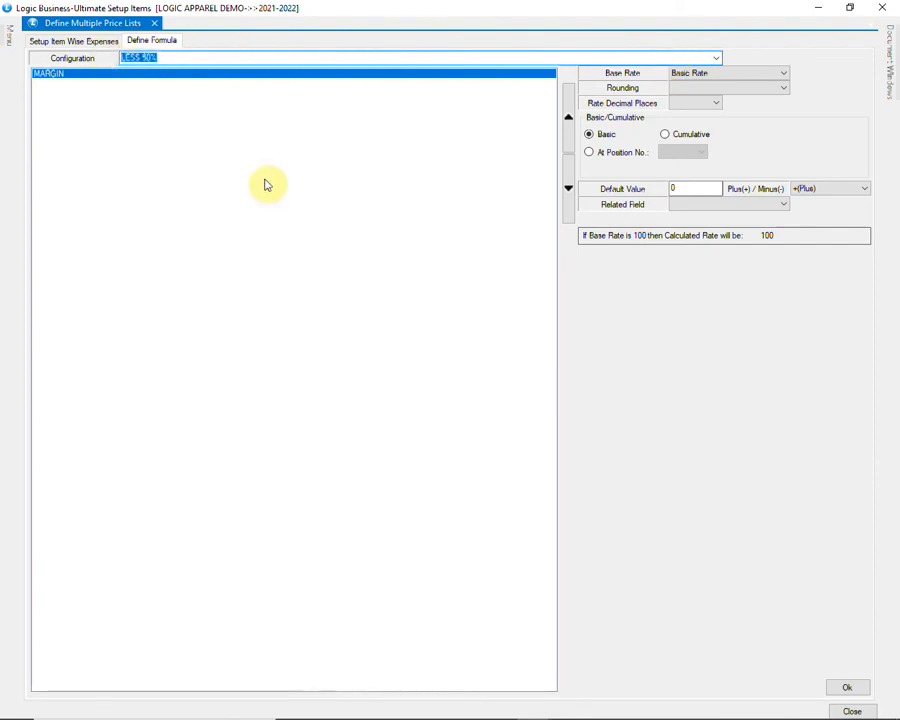
{"action": "type", "text": "LESS"}
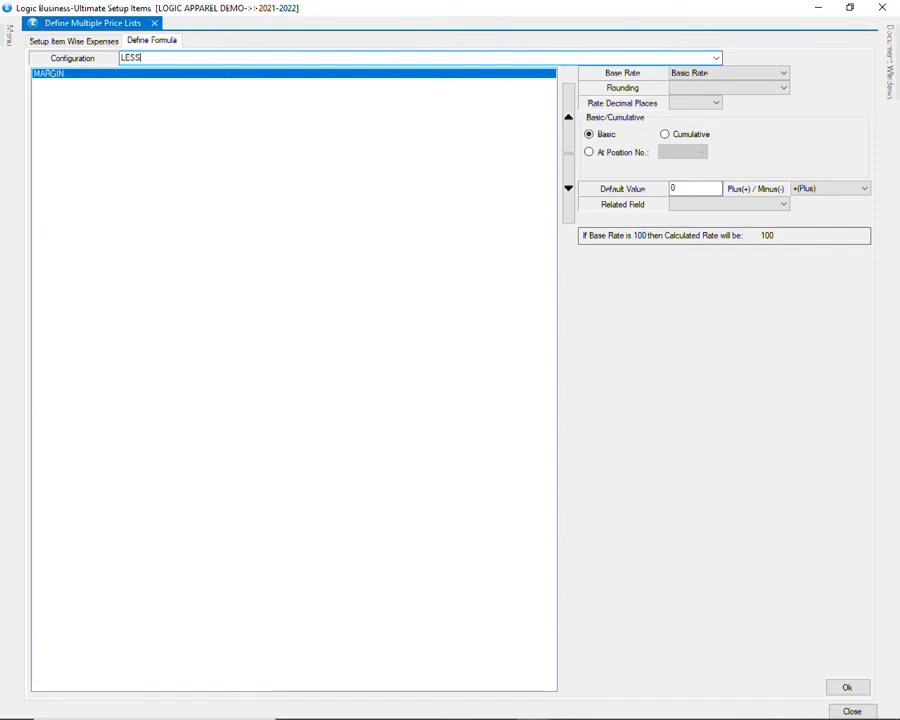
{"action": "key", "text": "Tab"}
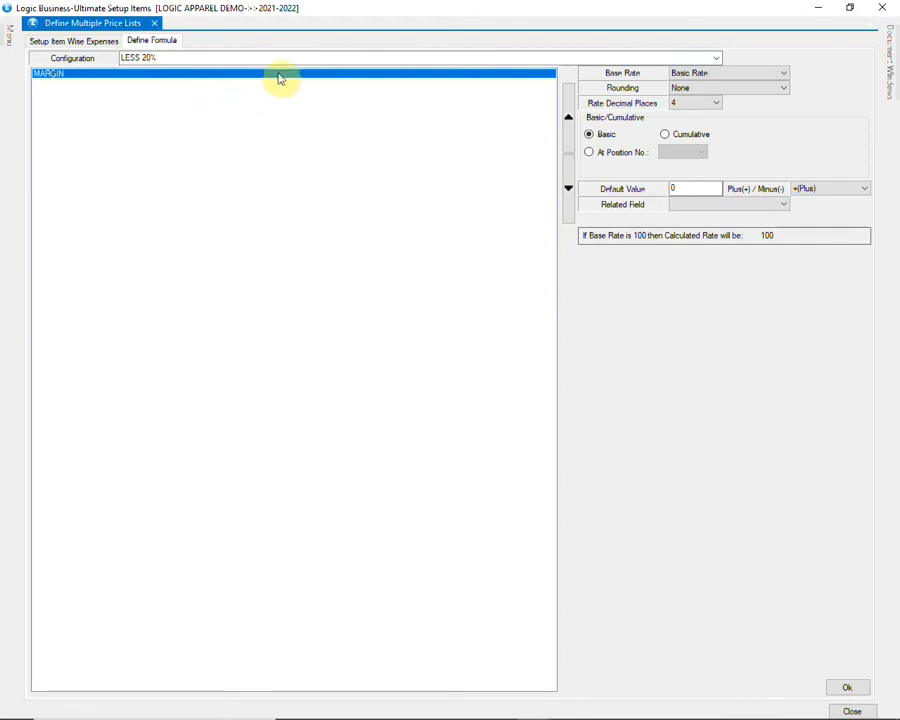
Step: Set base rate to M.R.P, rounding None, and 4 rate decimal places
{"action": "left_click", "coordinate": [712, 76]}
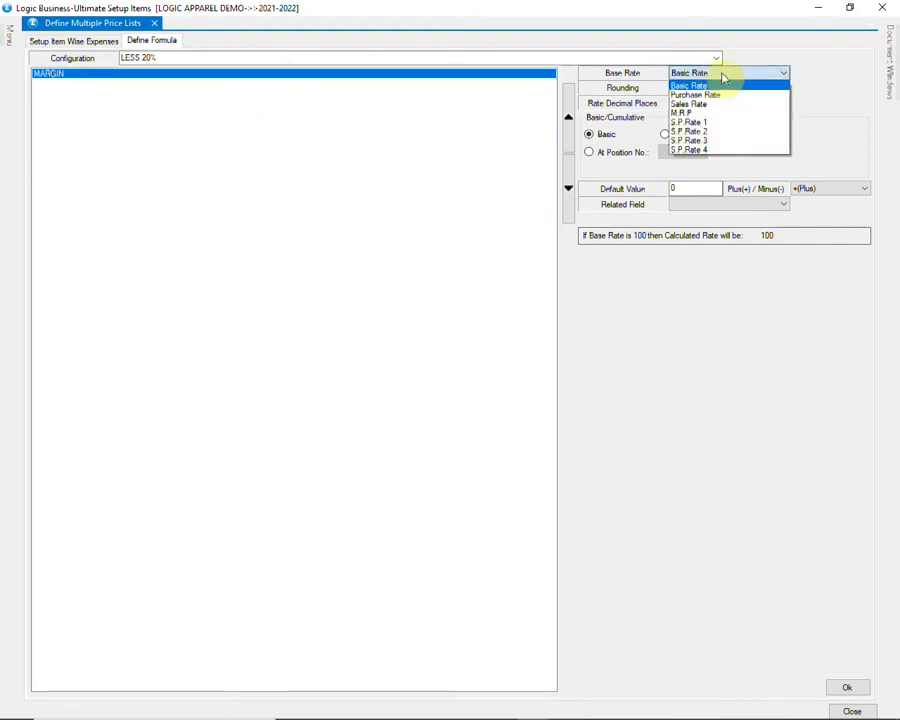
{"action": "left_click", "coordinate": [706, 113]}
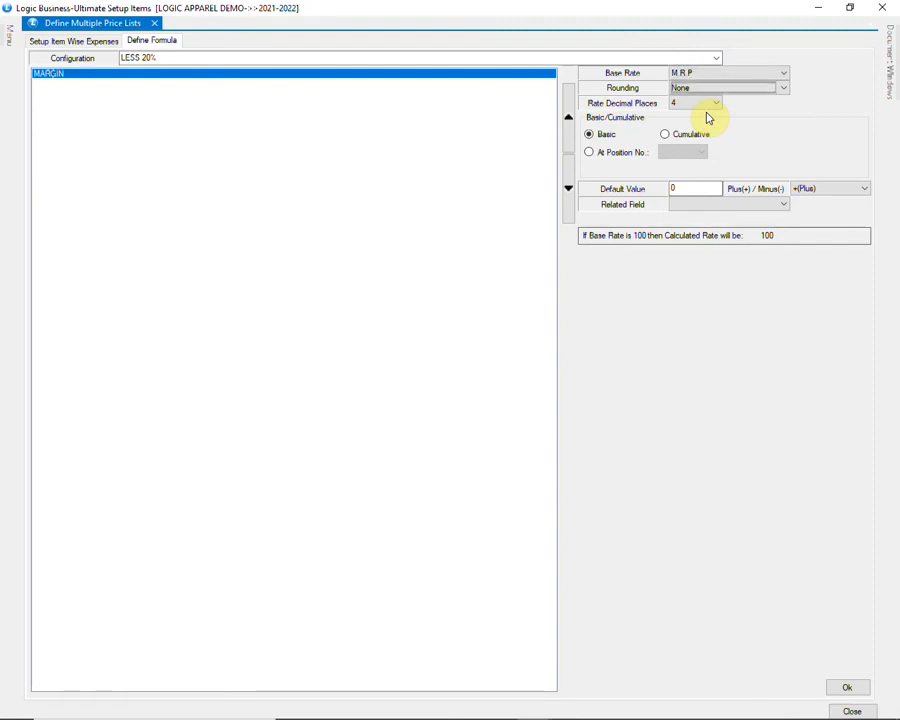
{"action": "left_click", "coordinate": [727, 91]}
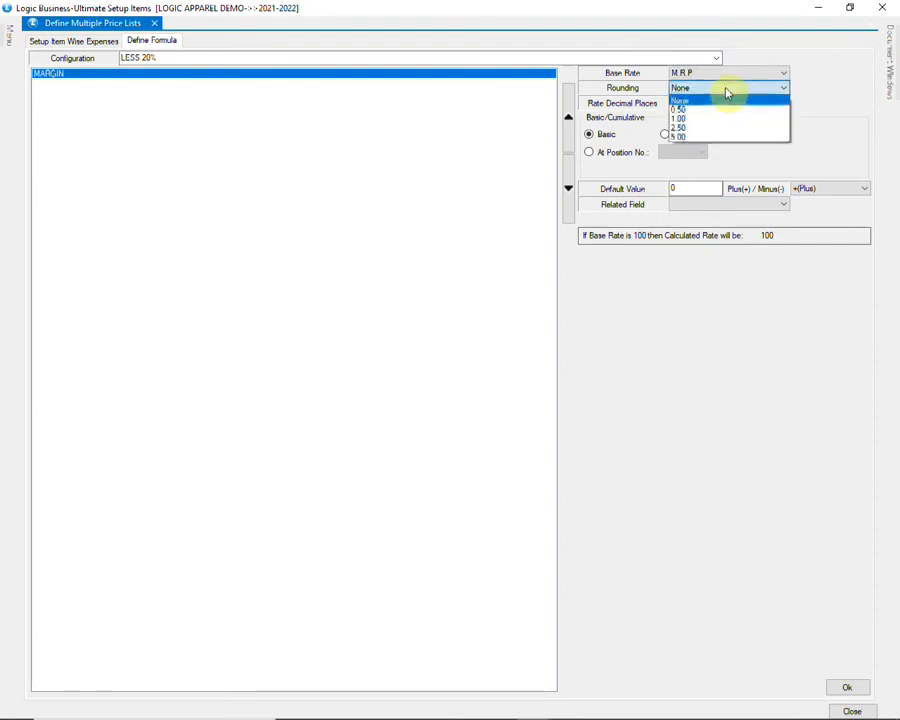
{"action": "left_click", "coordinate": [727, 93]}
{"action": "left_click", "coordinate": [712, 106]}
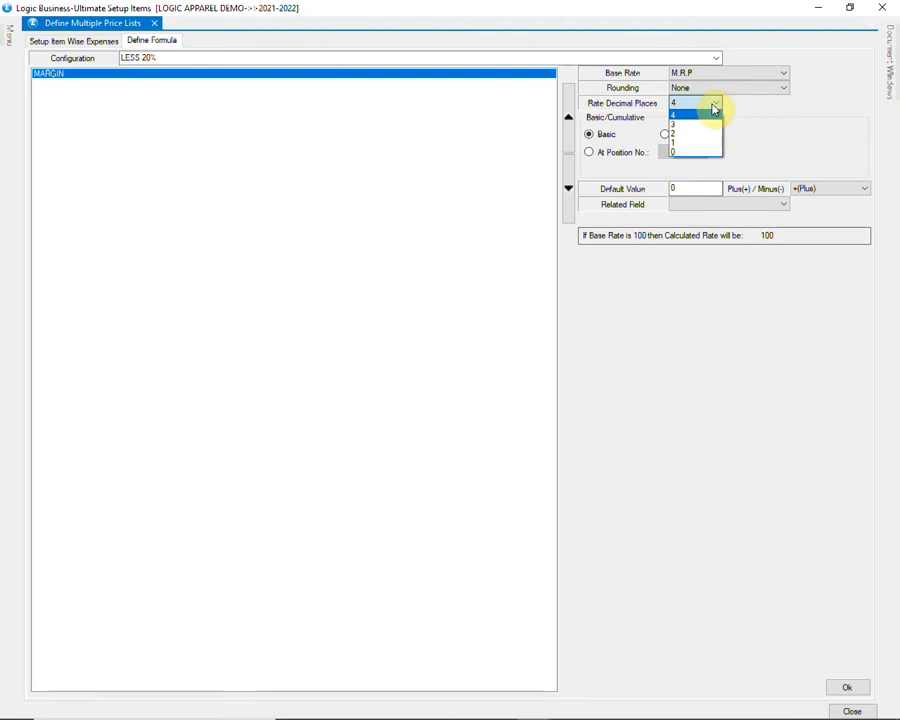
{"action": "left_click", "coordinate": [712, 107]}
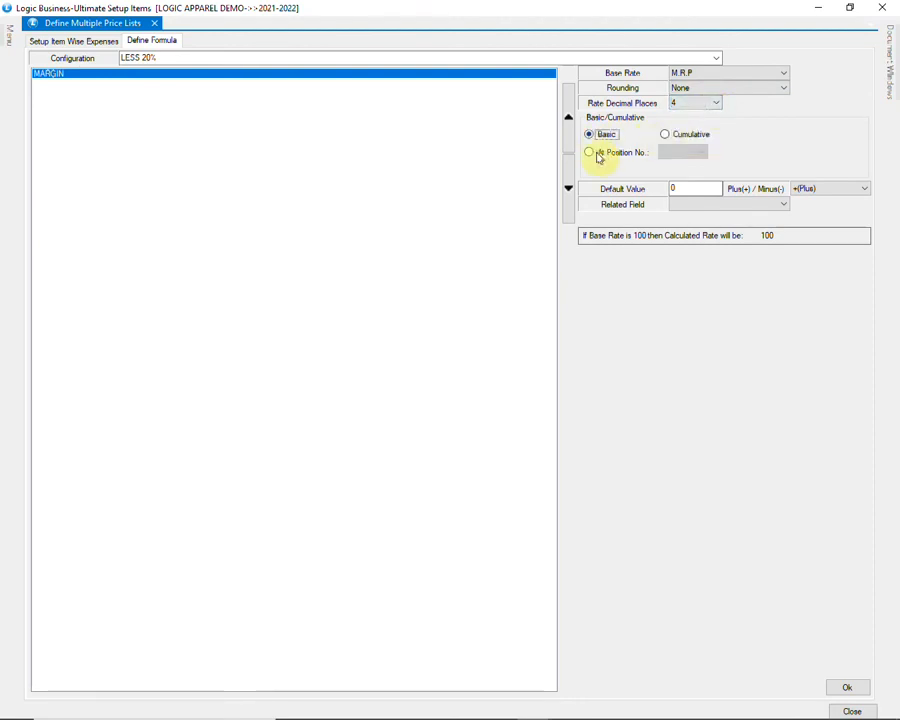
Step: Enter a default value of 20 as a minus adjustment, giving 80 per 100
{"action": "left_click", "coordinate": [689, 190]}
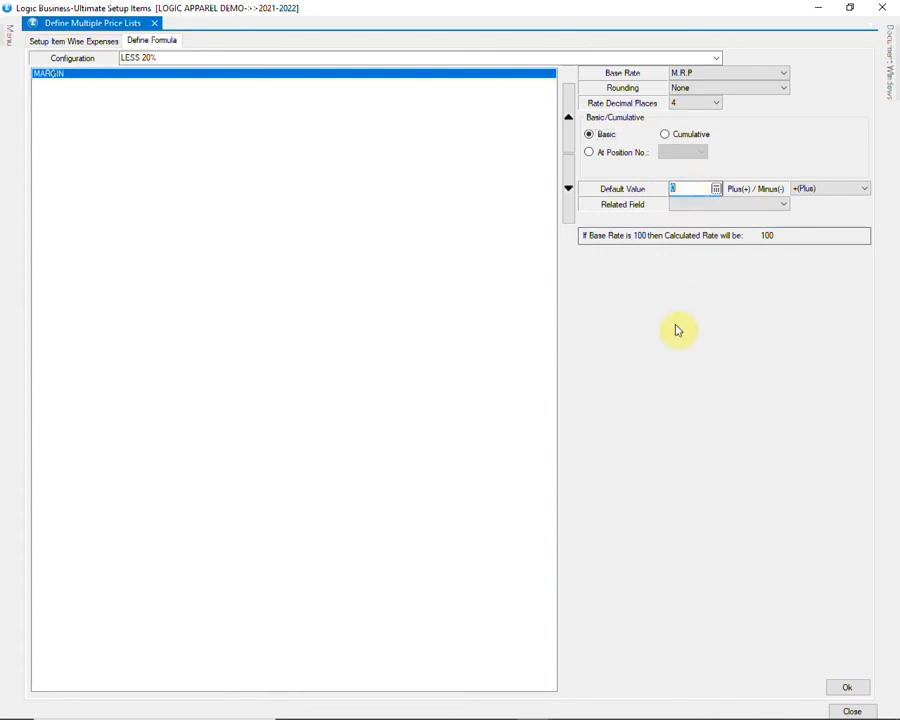
{"action": "type", "text": "20"}
{"action": "key", "text": "Tab"}
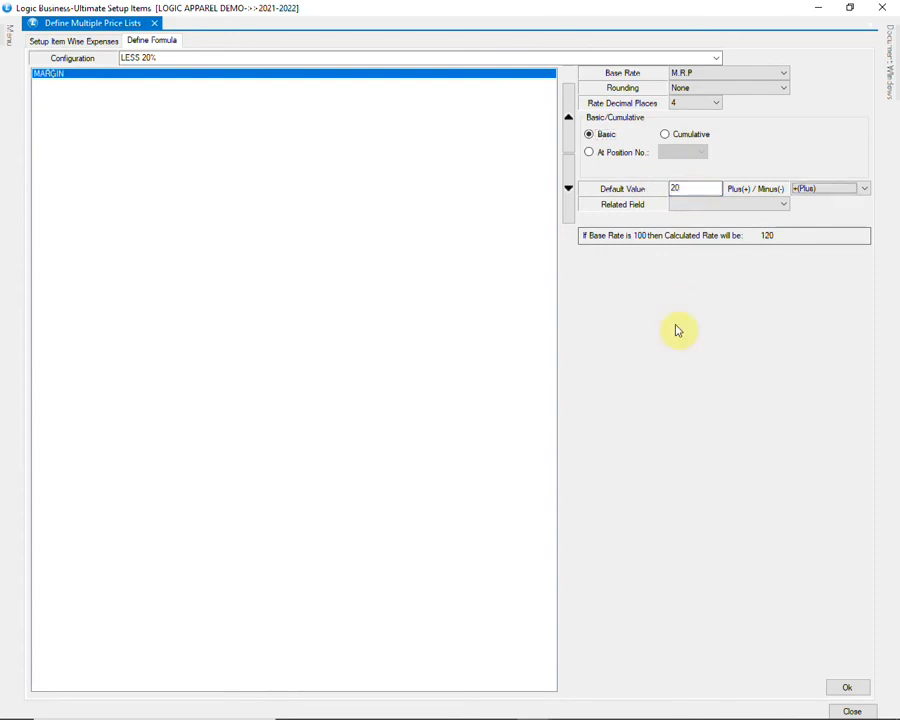
{"action": "left_click", "coordinate": [834, 190]}
{"action": "left_click", "coordinate": [825, 210]}
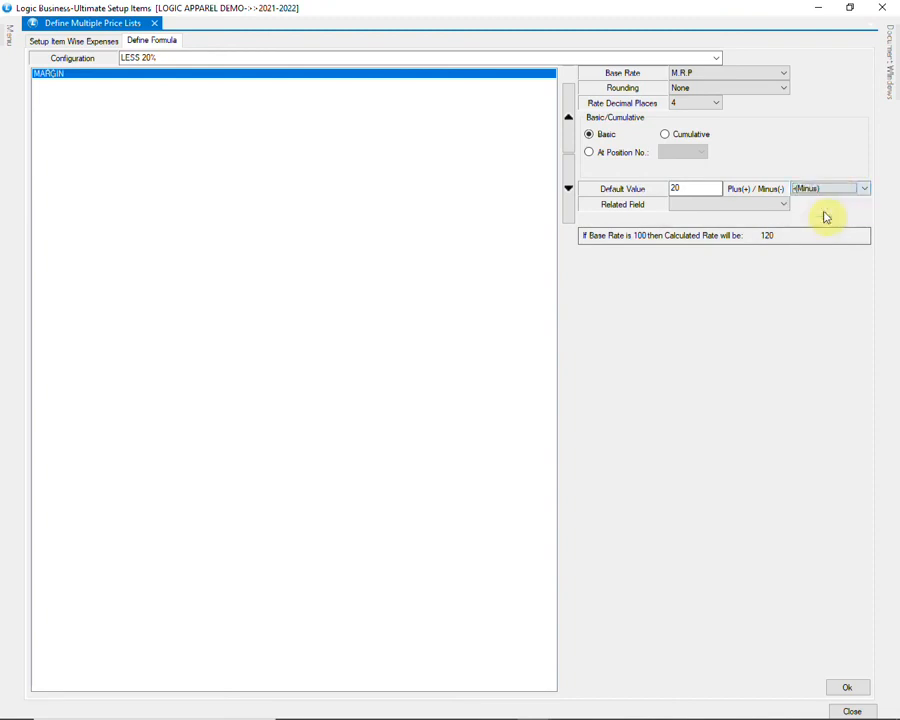
{"action": "left_click", "coordinate": [830, 190]}
{"action": "left_click", "coordinate": [824, 210]}
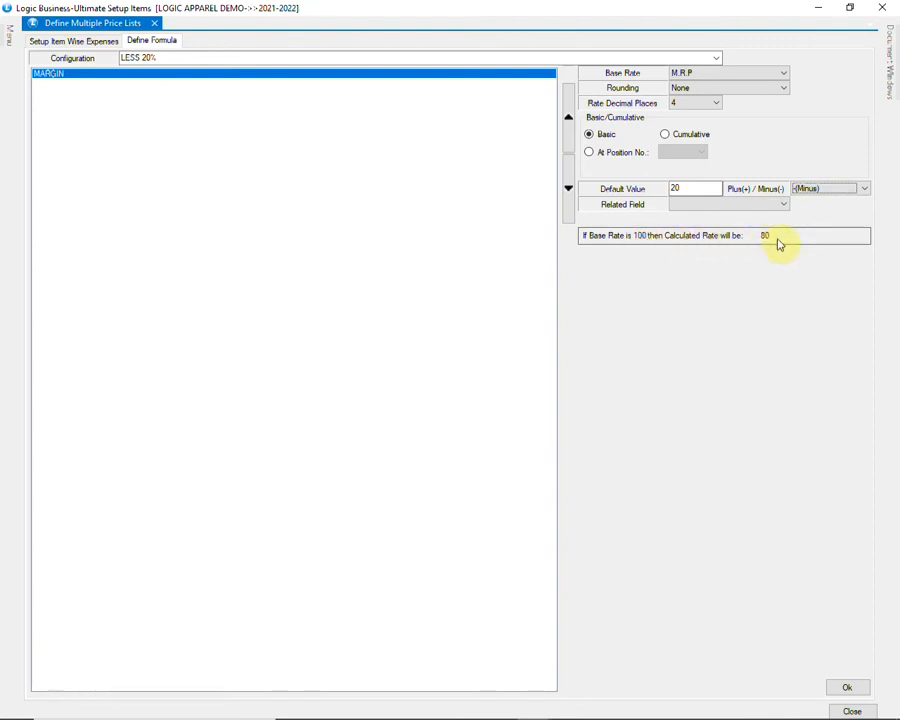
Step: Save the LESS 20% formula and close the multiple price lists window
{"action": "left_click", "coordinate": [847, 688]}
{"action": "left_click", "coordinate": [466, 418]}
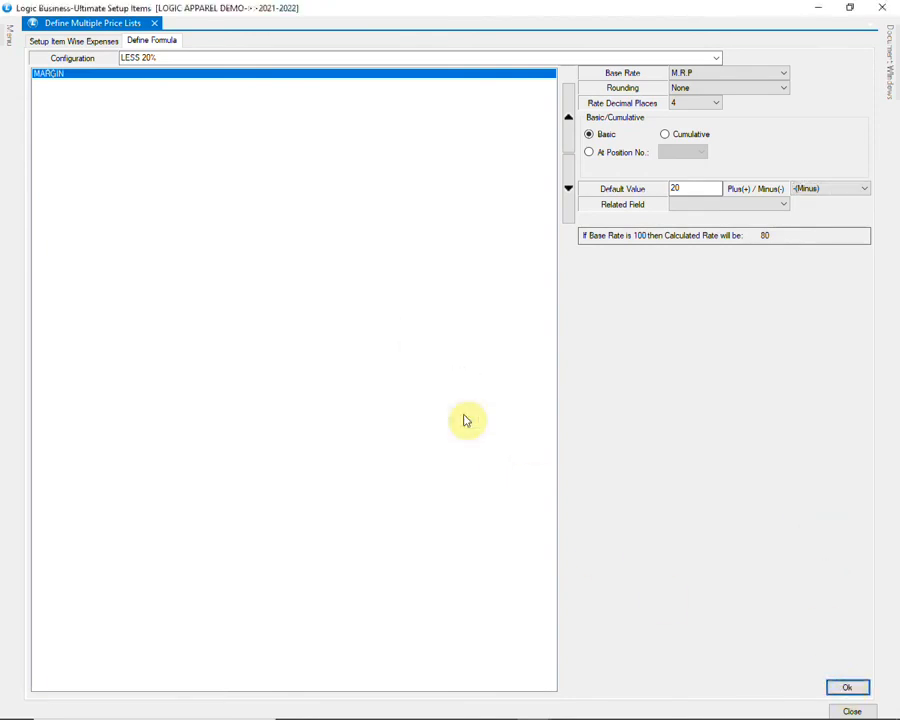
{"action": "left_click", "coordinate": [852, 711]}
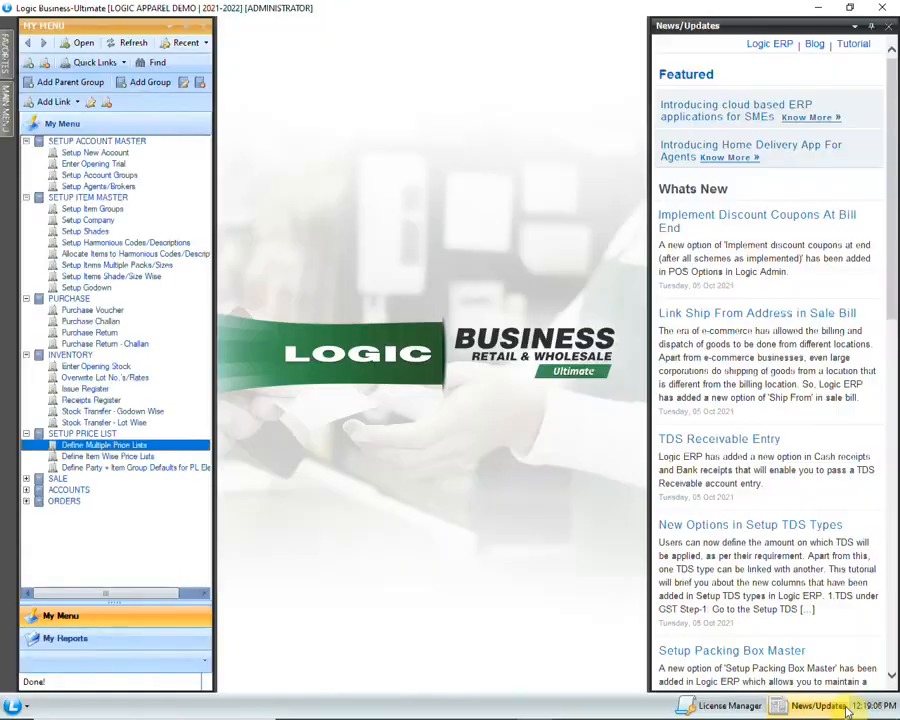
Step: Open a new Sale Bill with GK FASHION WORLD as the account
{"action": "left_click", "coordinate": [25, 479]}
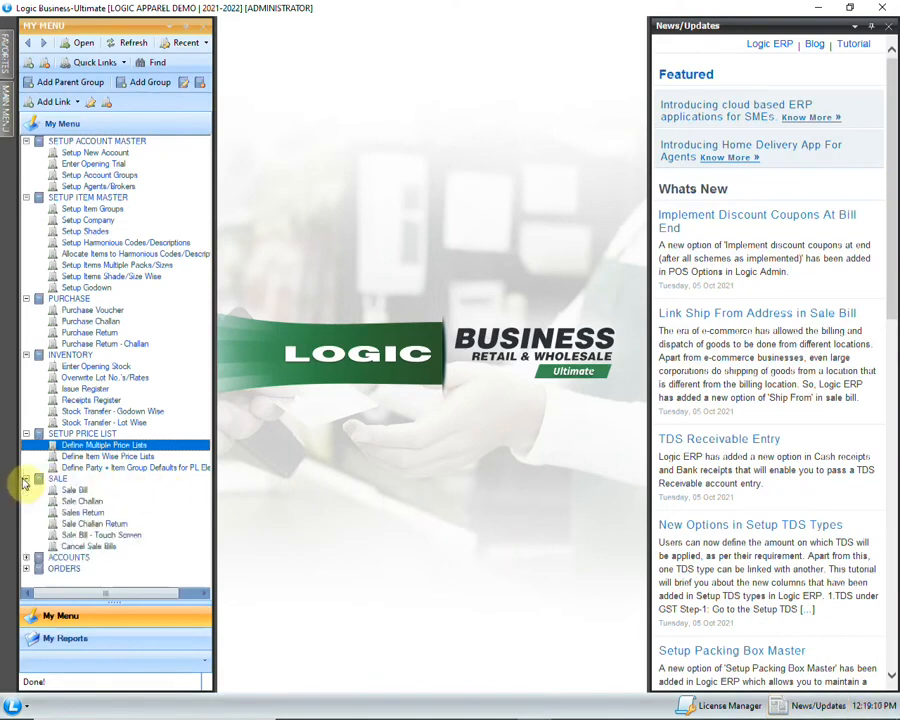
{"action": "left_click", "coordinate": [80, 490]}
{"action": "double_click", "coordinate": [100, 491]}
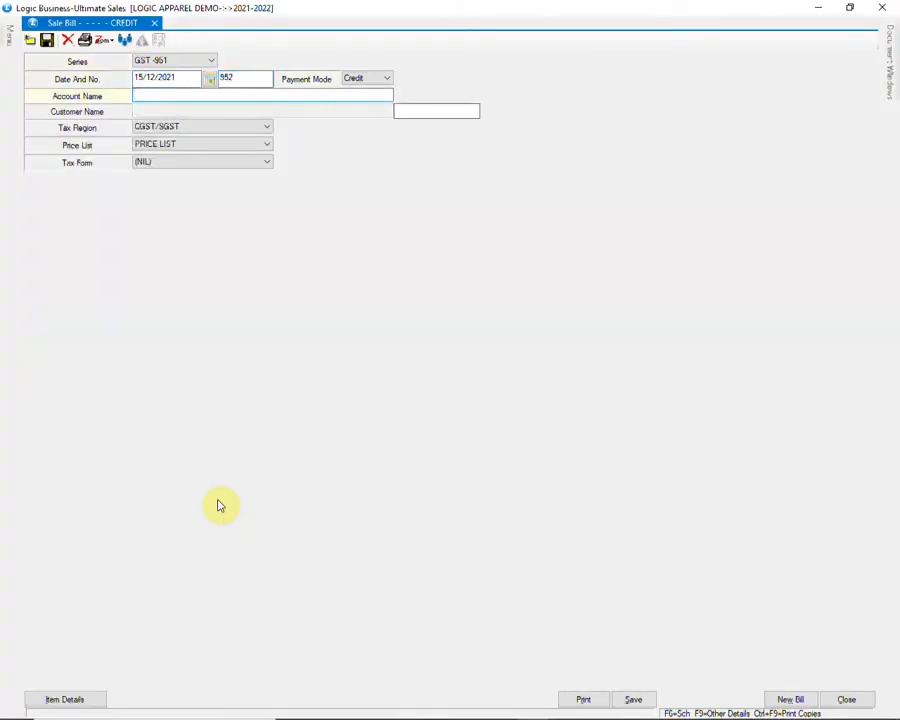
{"action": "type", "text": "GK"}
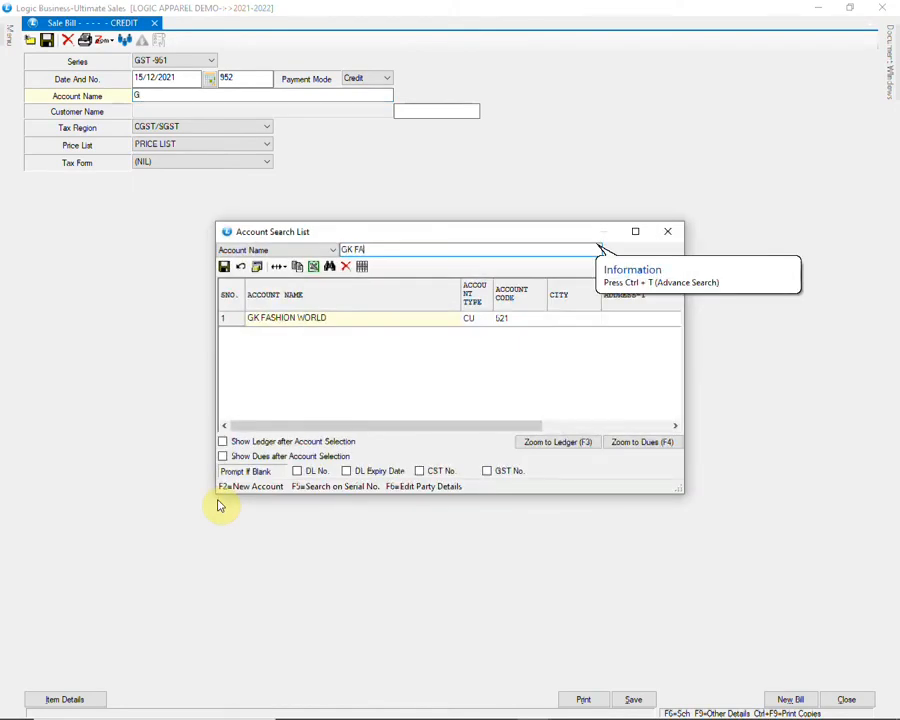
{"action": "type", "text": " FA"}
{"action": "key", "text": "Return"}
{"action": "key", "text": "Return"}
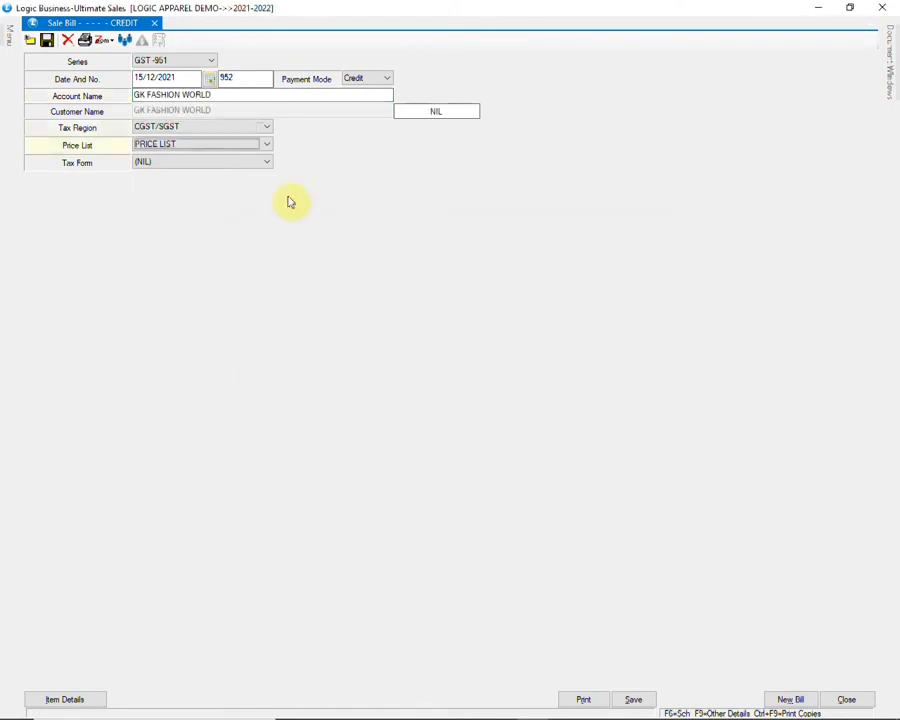
Step: Apply the LESS 20% price list and move on to the item details grid
{"action": "left_click", "coordinate": [264, 146]}
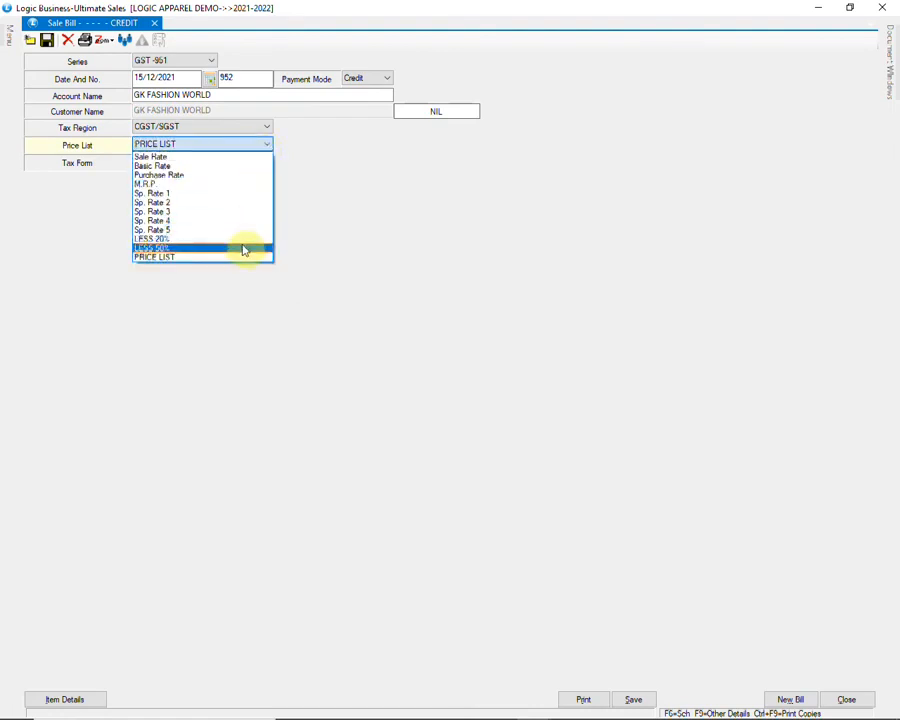
{"action": "left_click", "coordinate": [242, 241]}
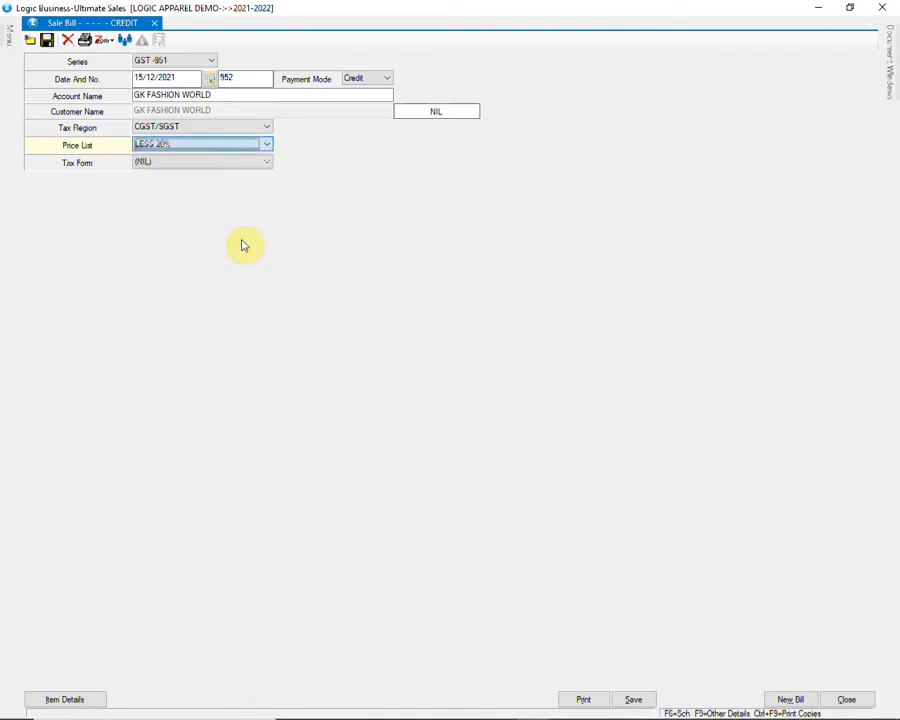
{"action": "key", "text": "Return"}
{"action": "key", "text": "Return"}
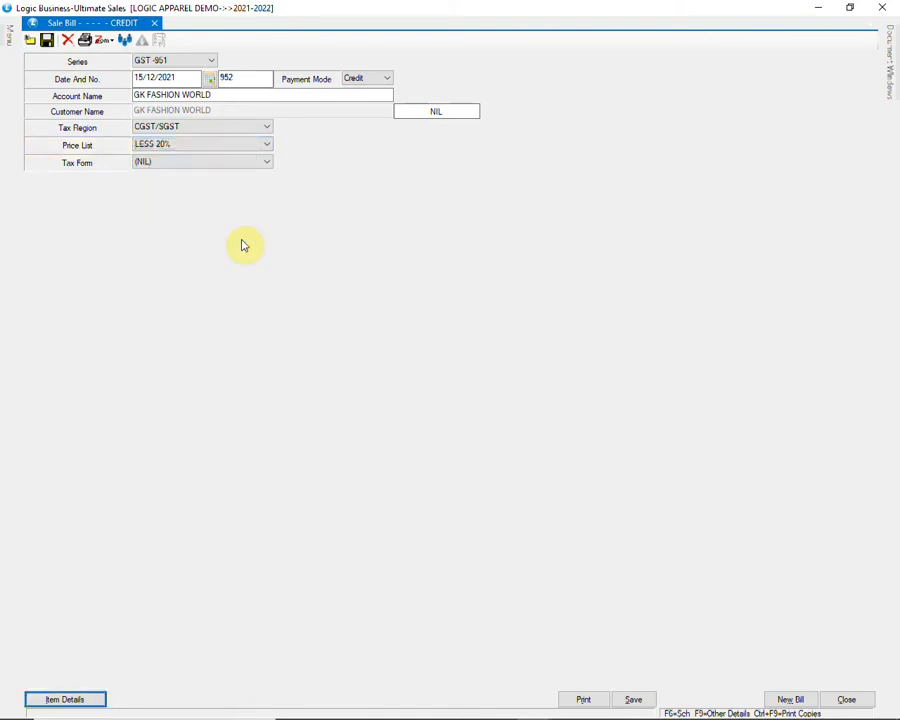
{"action": "key", "text": "Return"}
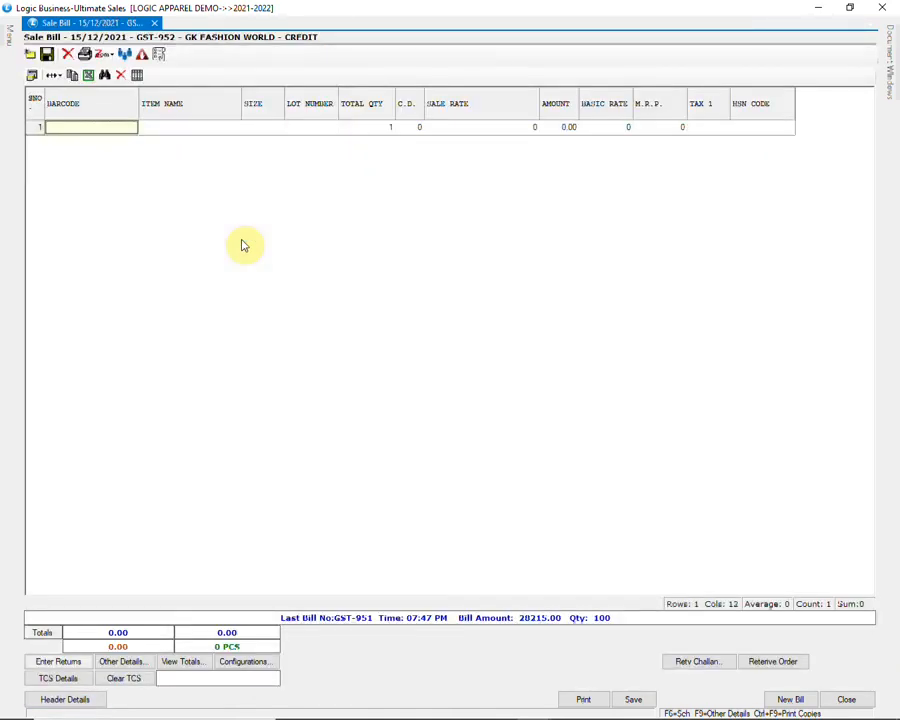
Step: Add item barcode AD13 to the bill, checking its M.R.P. of 1300
{"action": "type", "text": "AD13"}
{"action": "key", "text": "Return"}
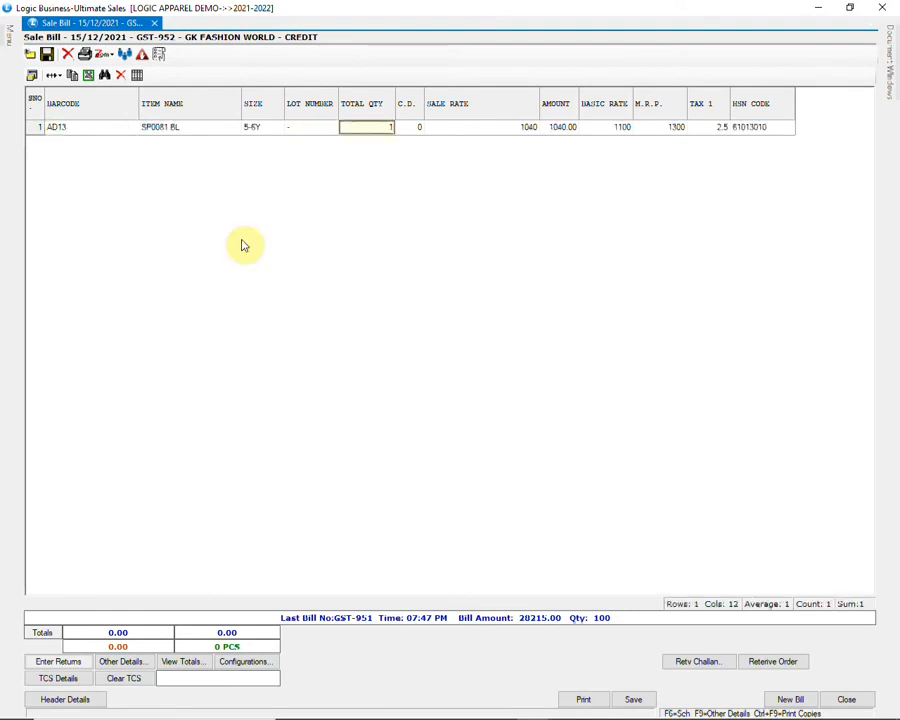
{"action": "key", "text": "Return"}
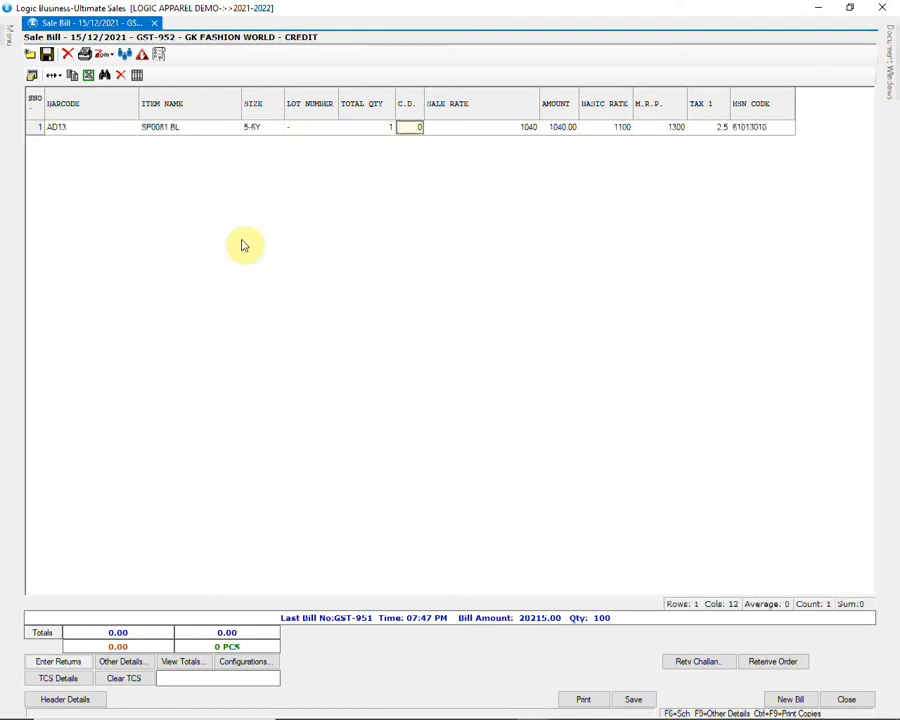
{"action": "key", "text": "Return"}
{"action": "key", "text": "Return"}
{"action": "key", "text": "Return"}
{"action": "key", "text": "Return"}
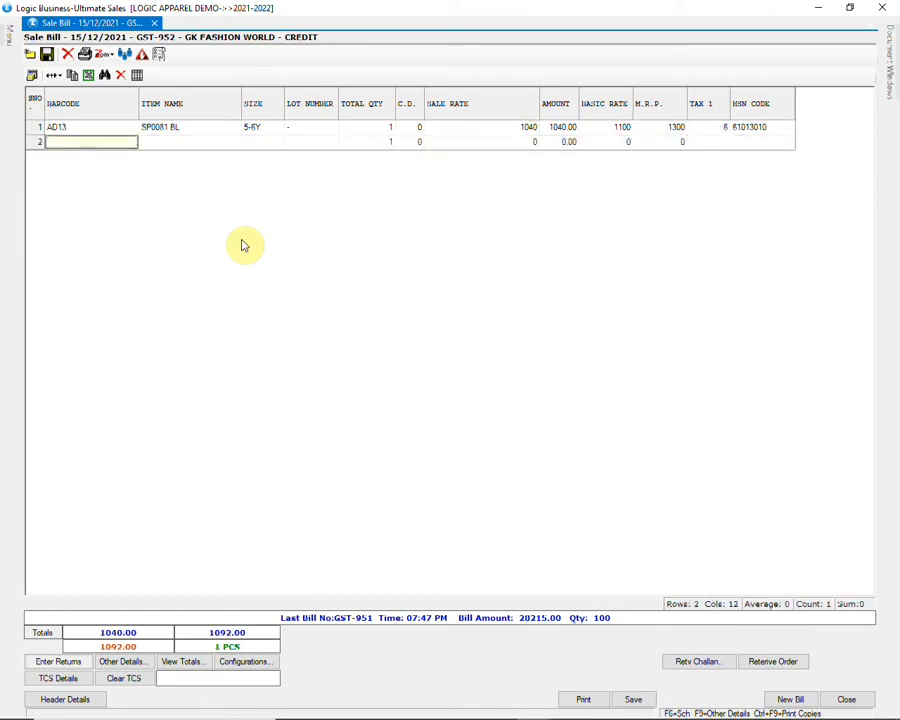
{"action": "left_click", "coordinate": [678, 131]}
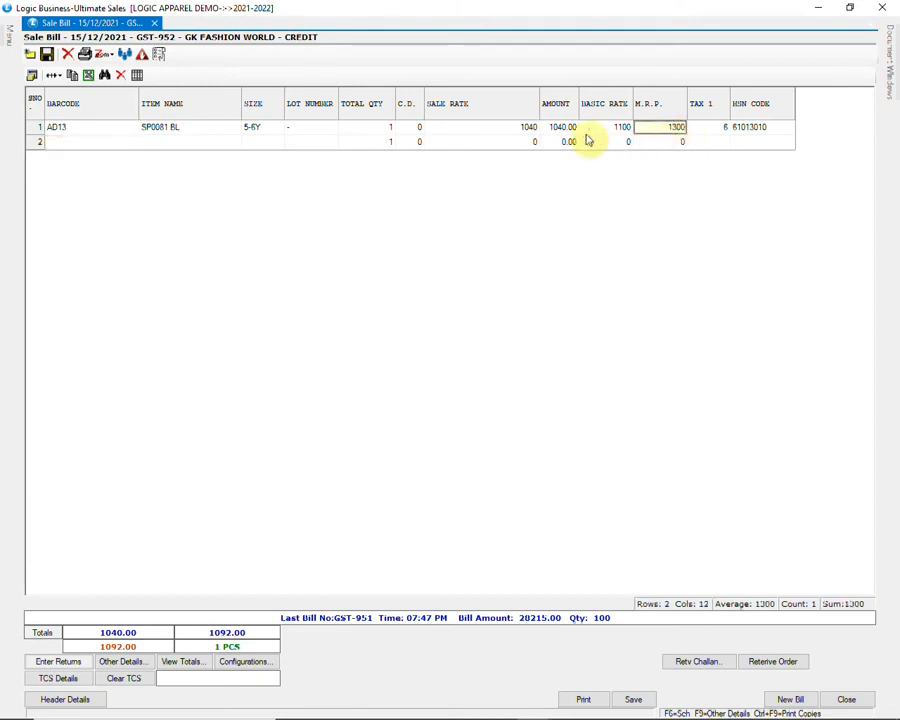
{"action": "left_click", "coordinate": [524, 130]}
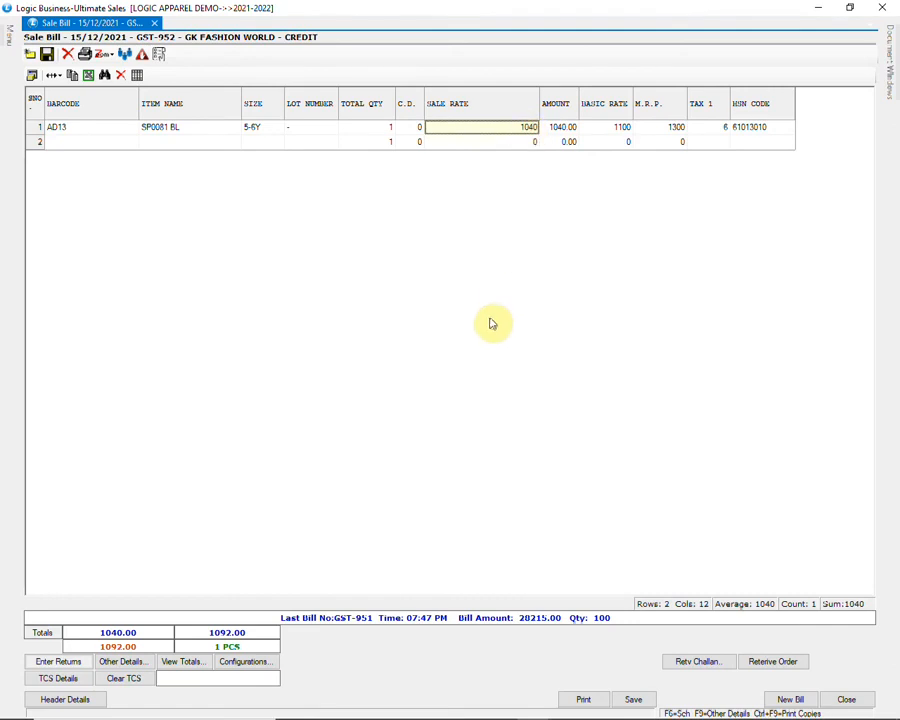
Step: Review the bill totals (net 1165.00), save bill GST-952, and close the window
{"action": "left_click", "coordinate": [186, 664]}
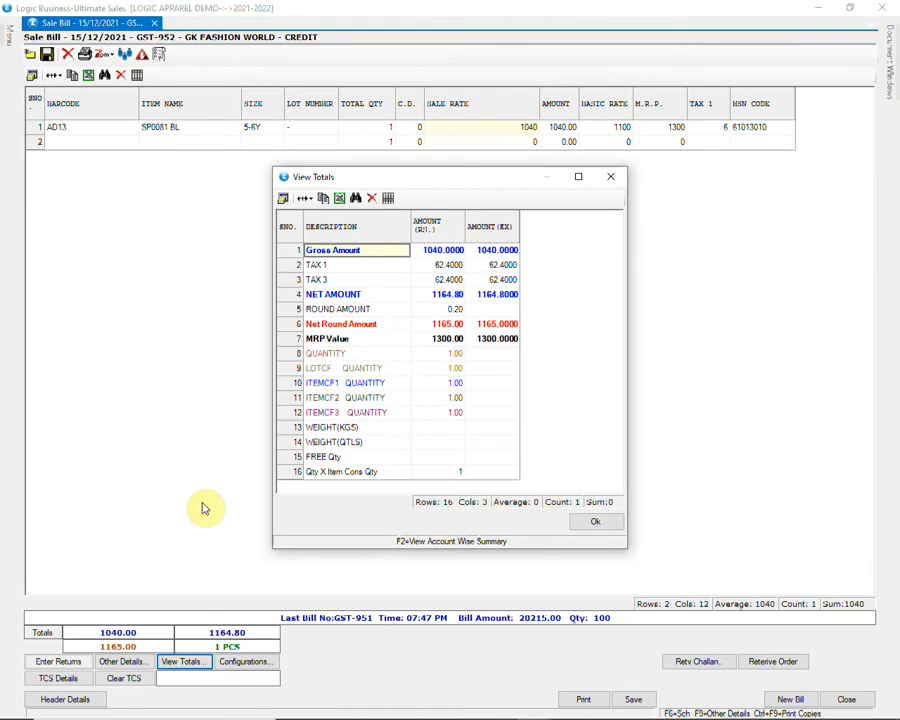
{"action": "left_click", "coordinate": [594, 526]}
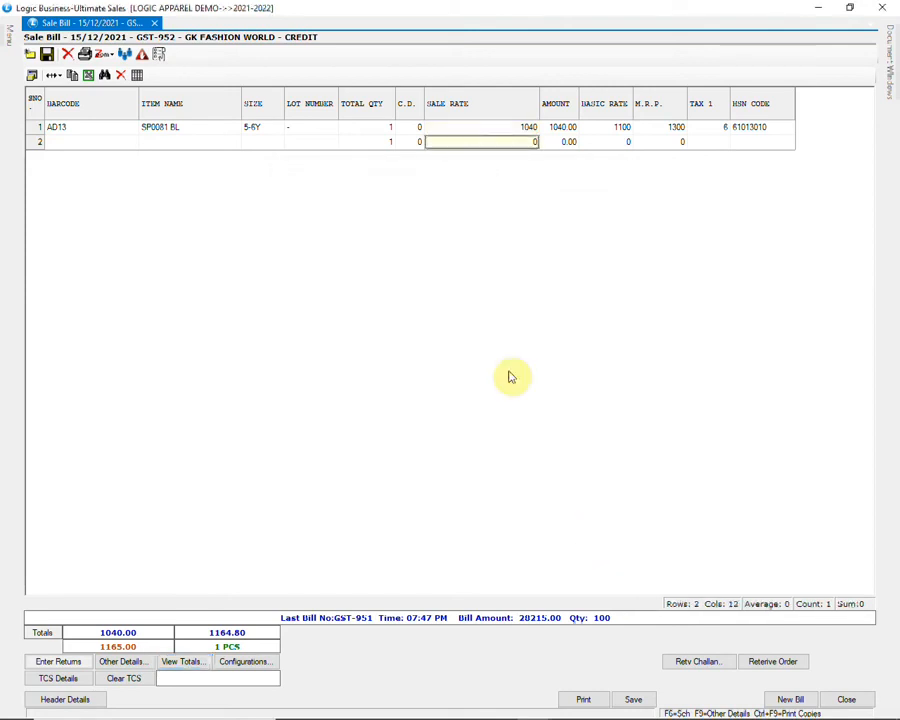
{"action": "left_click", "coordinate": [633, 699]}
{"action": "left_click", "coordinate": [440, 415]}
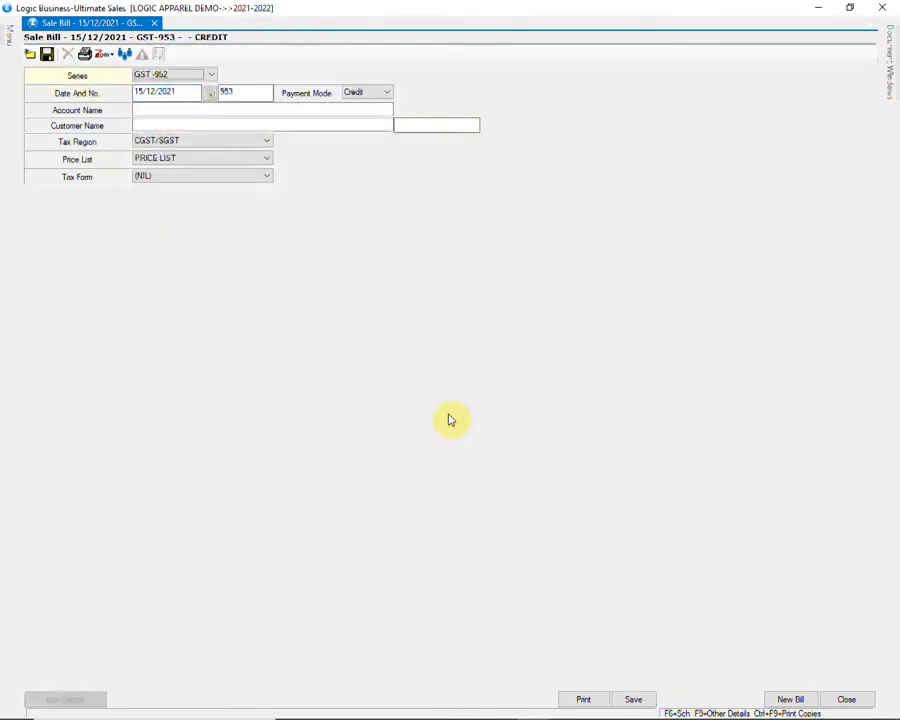
{"action": "left_click", "coordinate": [846, 699]}
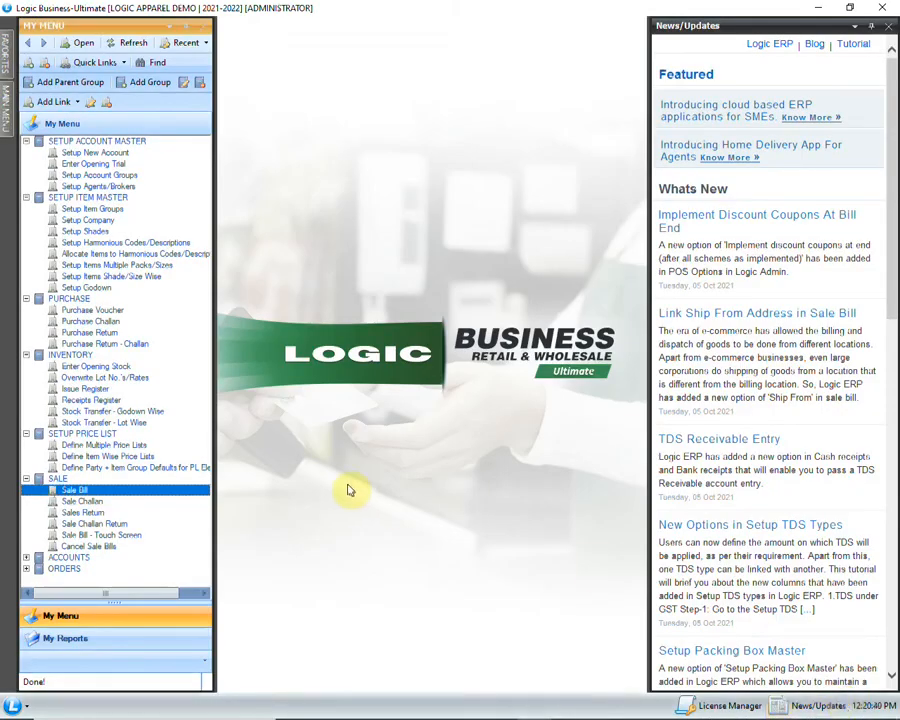
Step: Open Define Item Wise Price Lists with the Define mode kept on price lists
{"action": "left_click", "coordinate": [165, 457]}
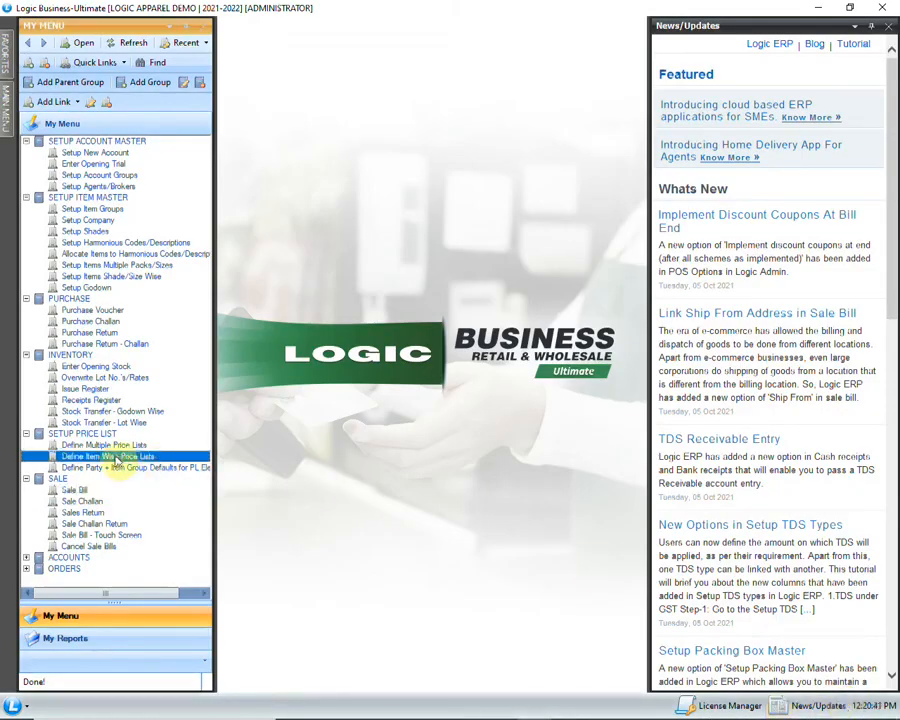
{"action": "double_click", "coordinate": [175, 460]}
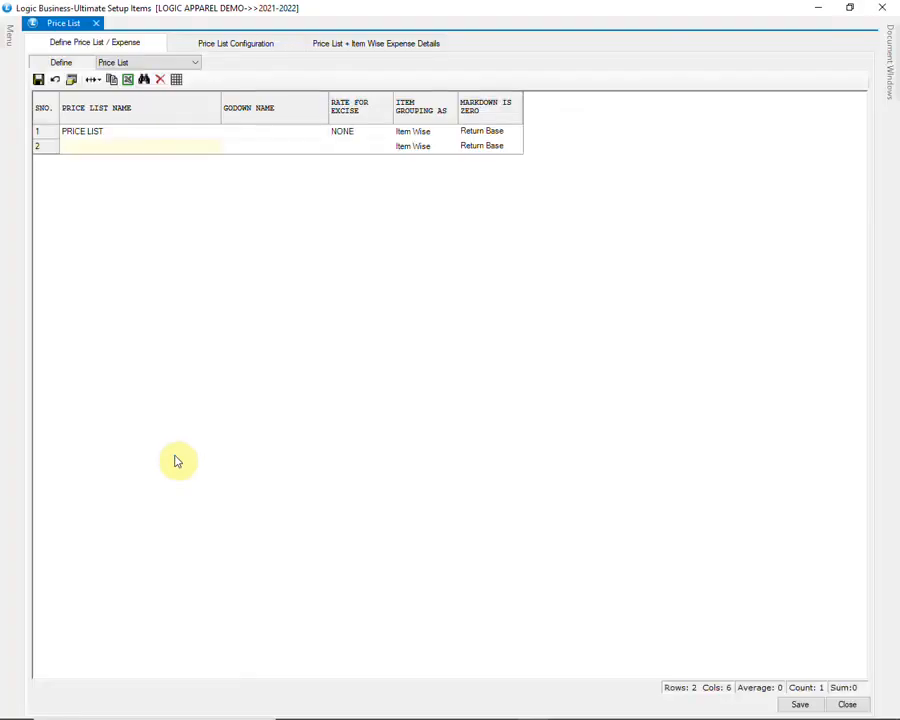
{"action": "left_click", "coordinate": [175, 63]}
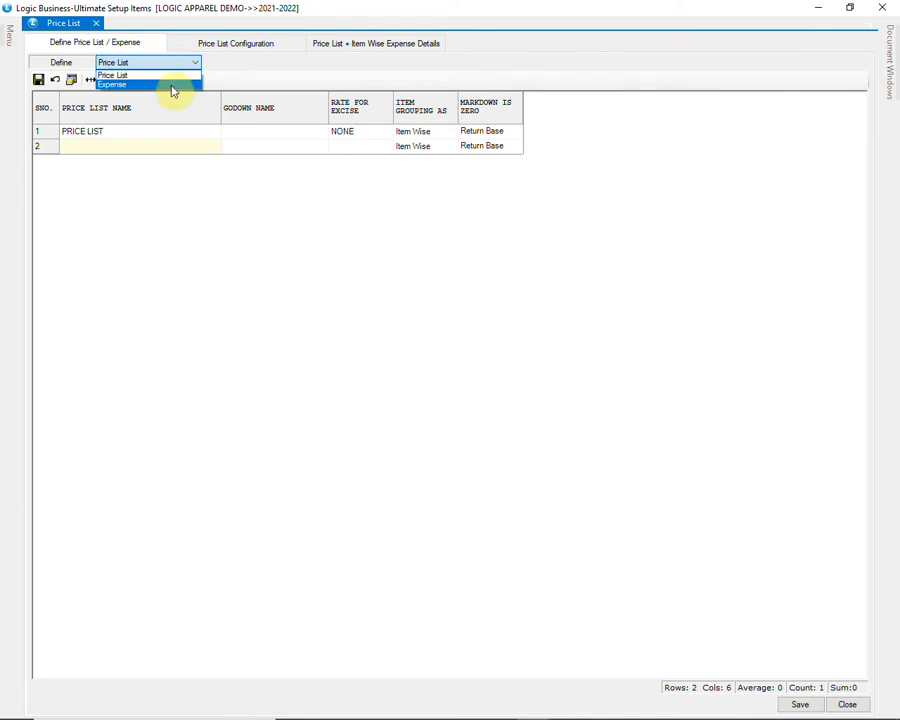
{"action": "left_click", "coordinate": [178, 75]}
Step: Save the PRICE LIST grid, then switch the Define combo to Expense
{"action": "left_click", "coordinate": [125, 136]}
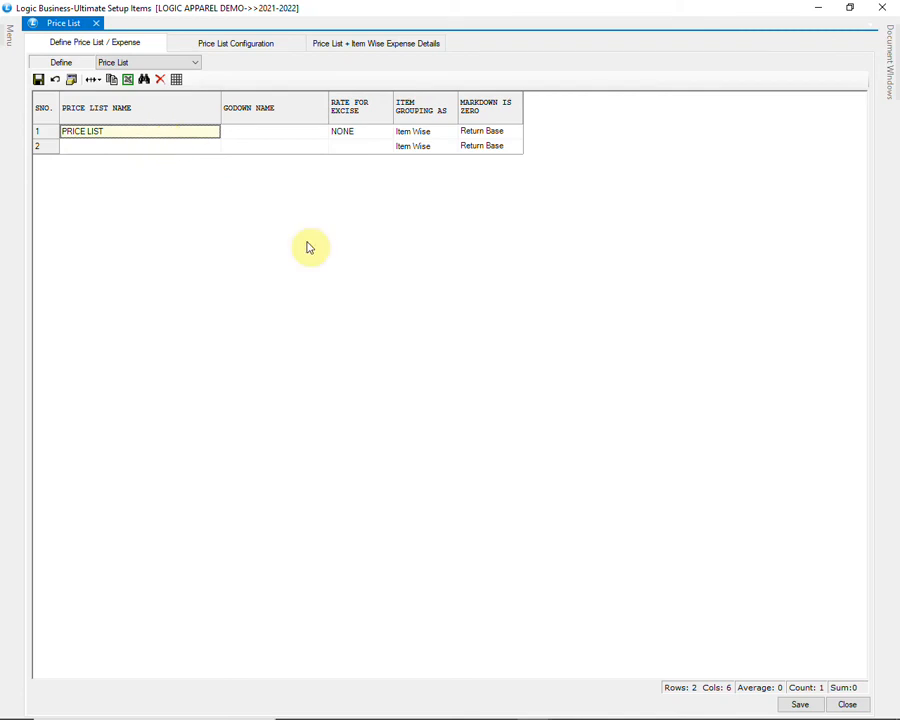
{"action": "key", "text": "Return"}
{"action": "key", "text": "Return"}
{"action": "key", "text": "Return"}
{"action": "key", "text": "Return"}
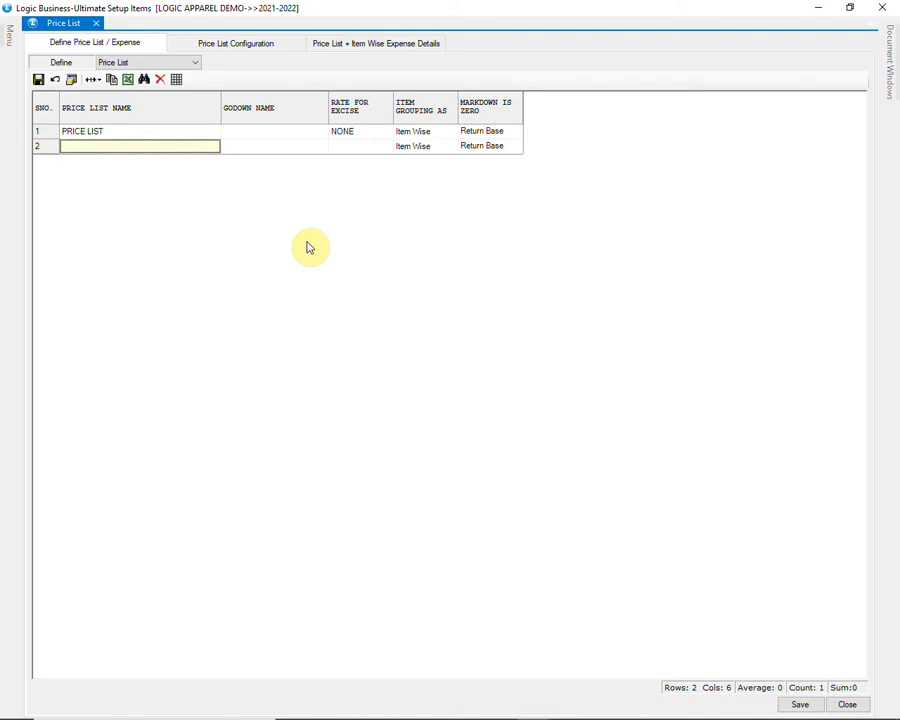
{"action": "left_click", "coordinate": [794, 704]}
{"action": "left_click", "coordinate": [425, 414]}
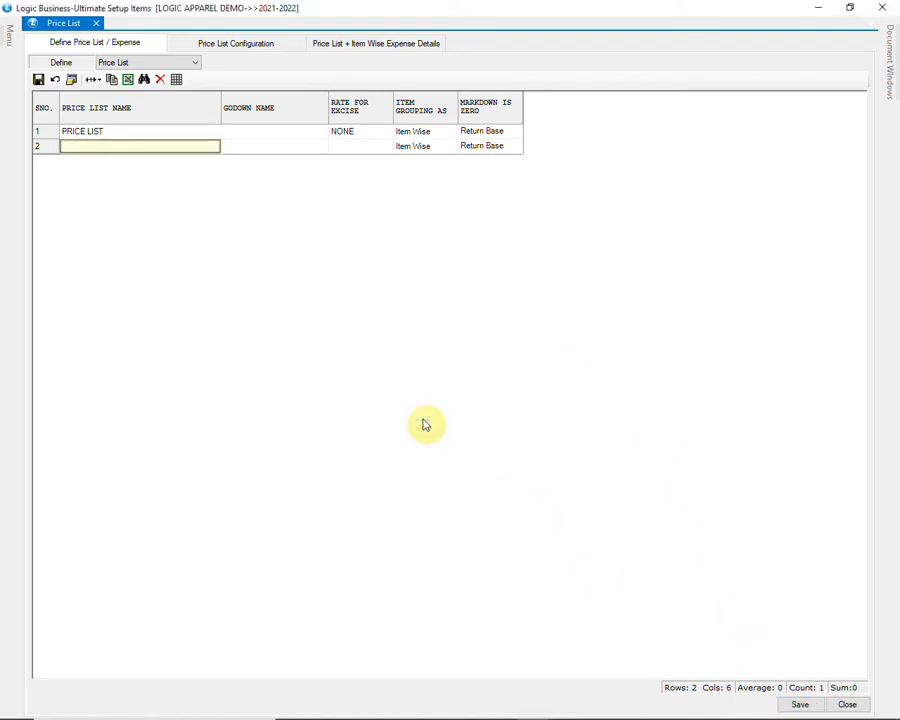
{"action": "left_click", "coordinate": [193, 63]}
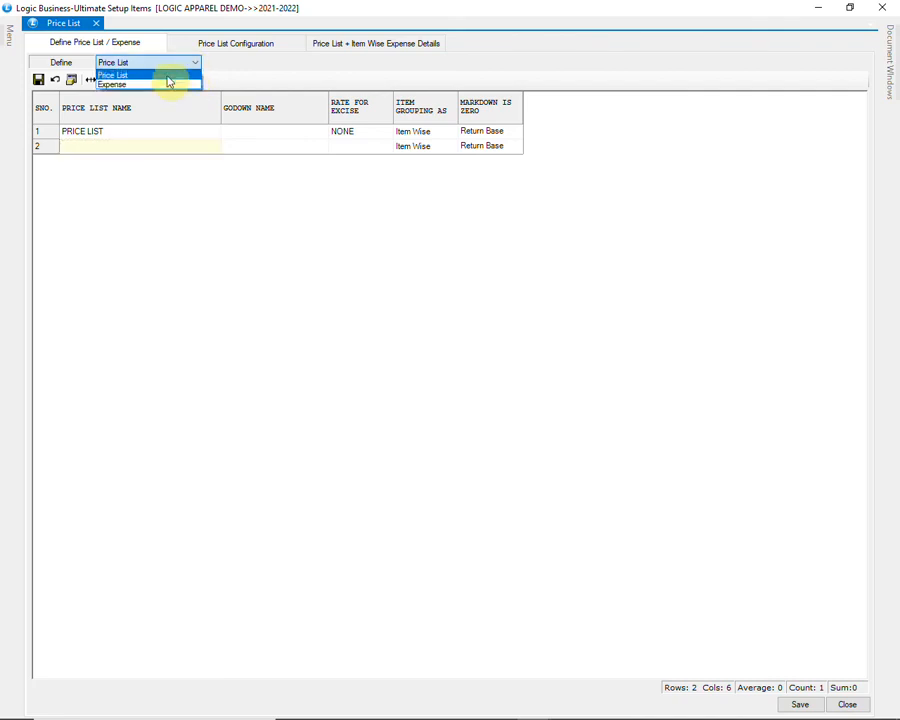
{"action": "left_click", "coordinate": [160, 85]}
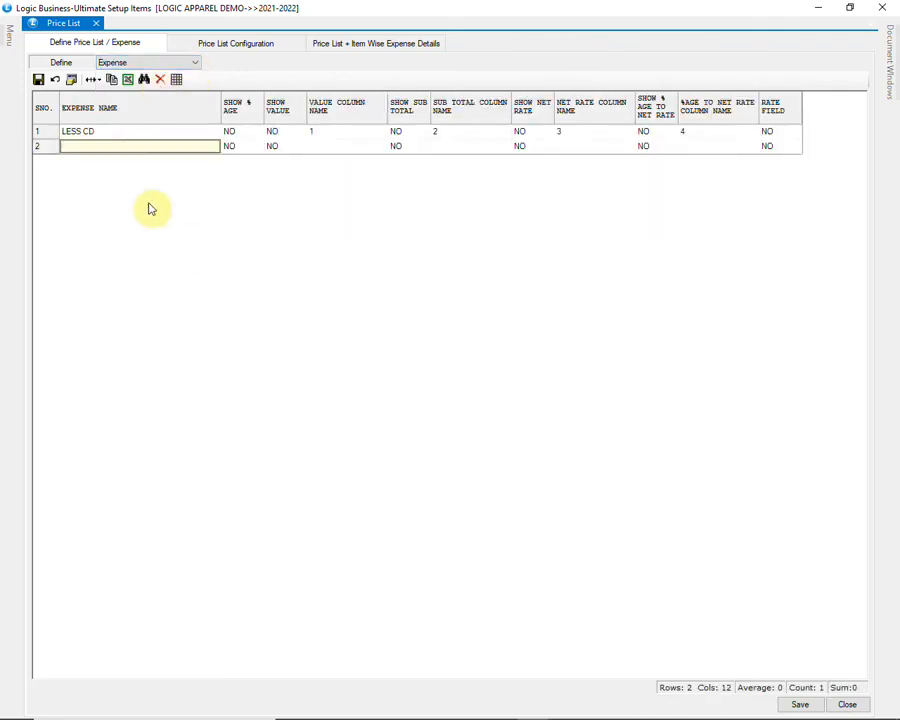
Step: Review the existing LESS CD expense and its column names 1, 2, 3, 4
{"action": "left_click", "coordinate": [130, 136]}
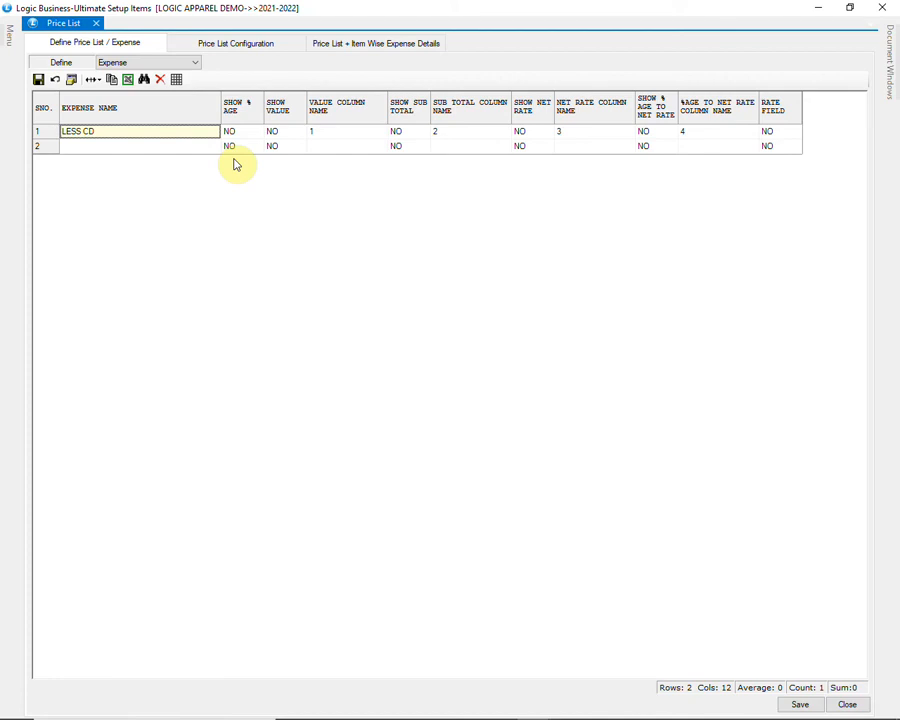
{"action": "left_click", "coordinate": [344, 137]}
{"action": "left_click", "coordinate": [464, 139]}
{"action": "left_click", "coordinate": [590, 141]}
{"action": "left_click", "coordinate": [695, 141]}
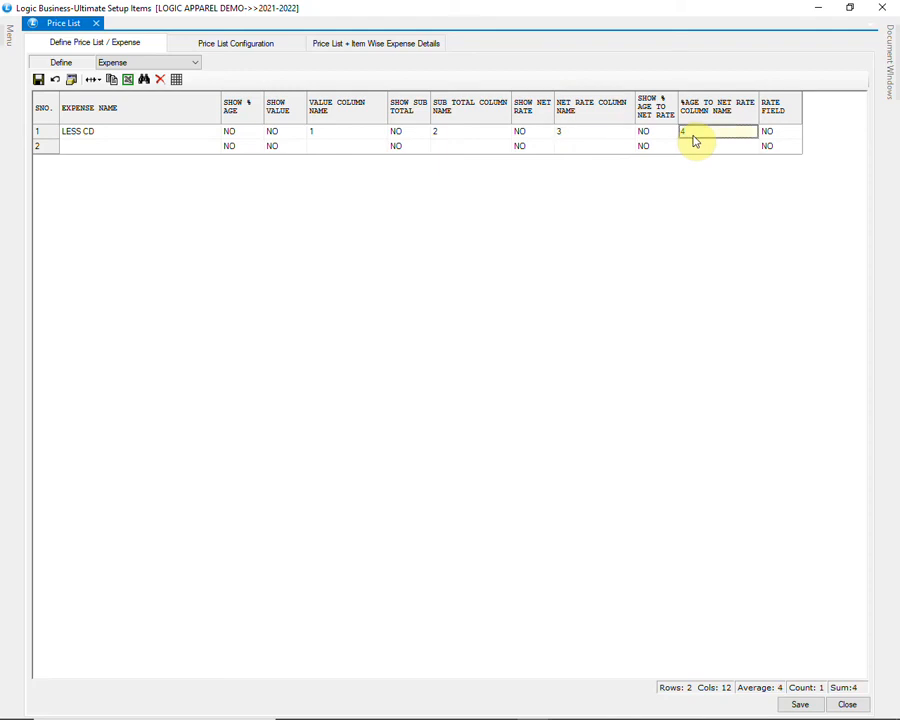
Step: Add LESS TD in row 2 with column names 5, 6, 7, 8 and save
{"action": "left_click", "coordinate": [139, 148]}
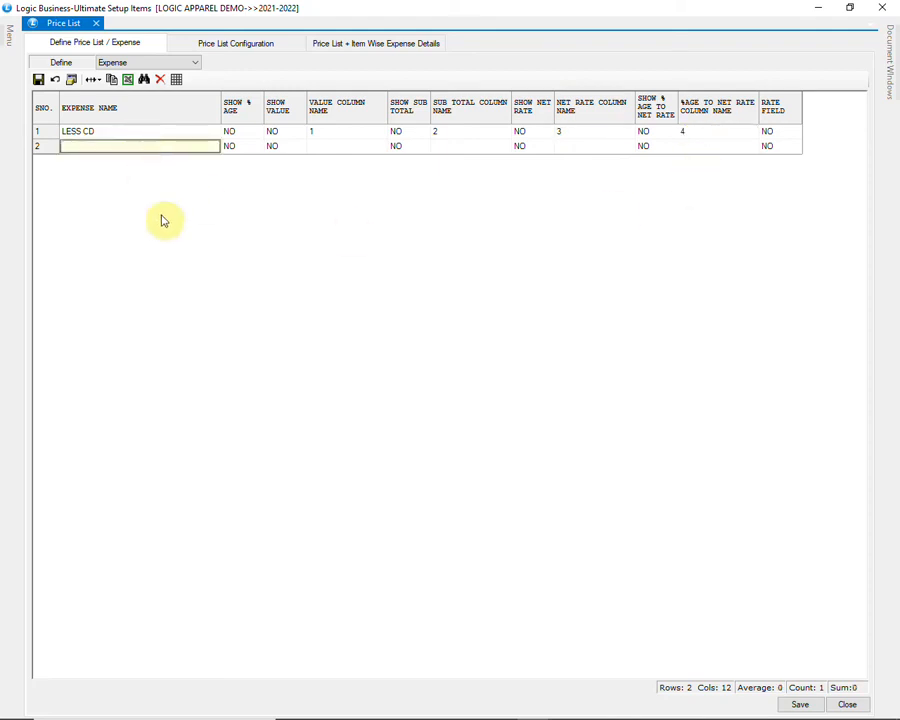
{"action": "type", "text": "LESS"}
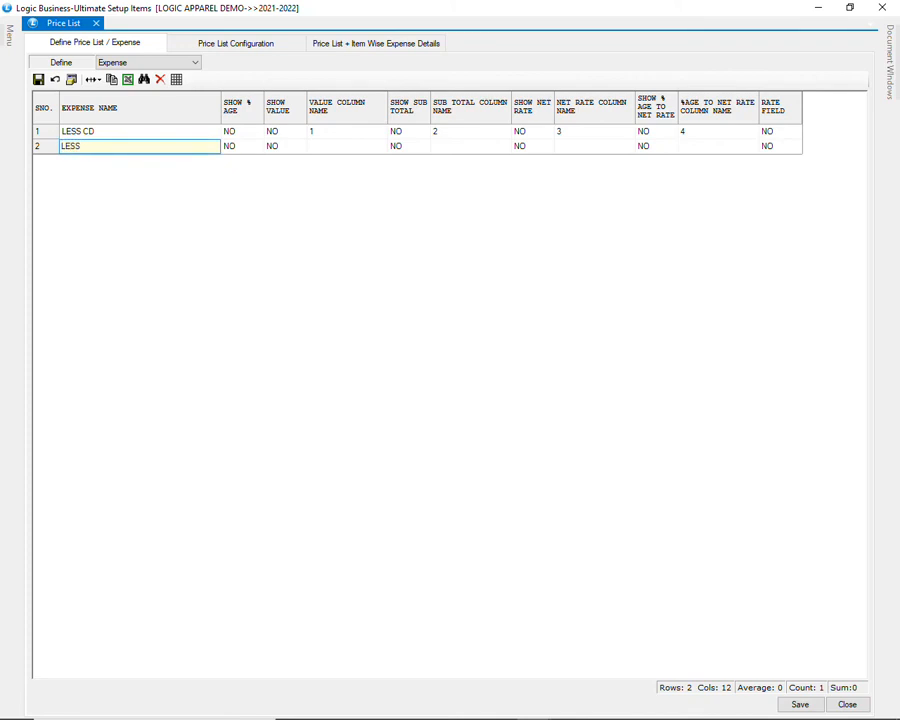
{"action": "key", "text": "Tab"}
{"action": "key", "text": "Tab"}
{"action": "key", "text": "Tab"}
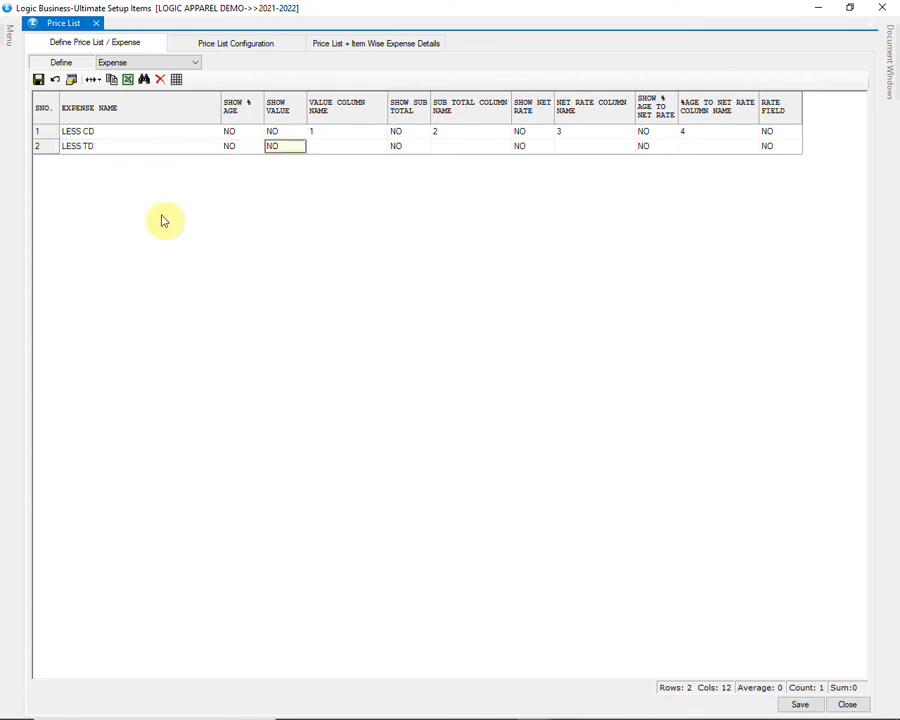
{"action": "type", "text": "5"}
{"action": "key", "text": "Tab"}
{"action": "key", "text": "Tab"}
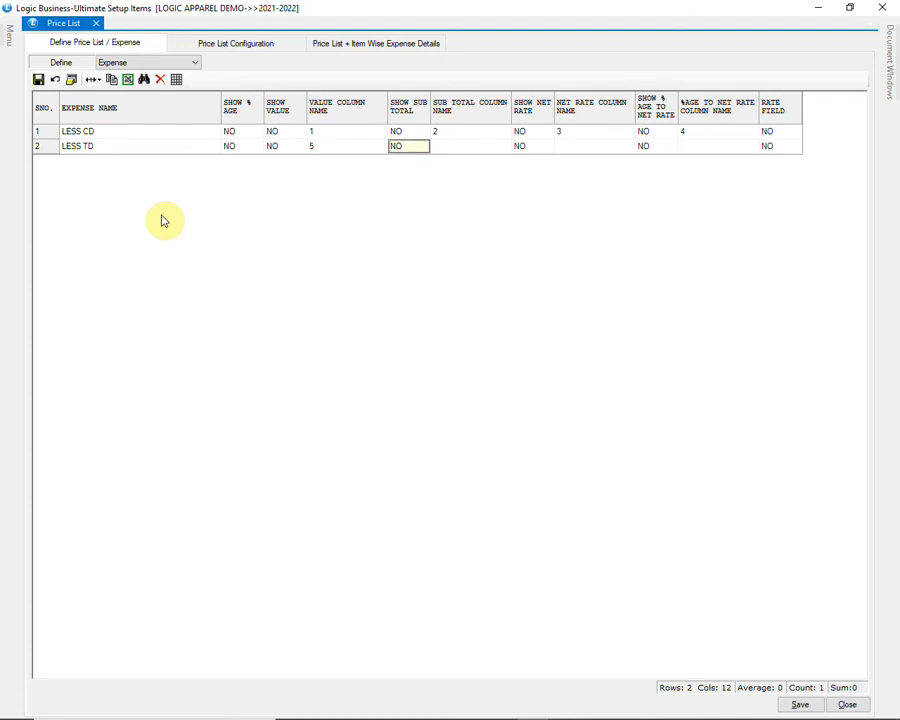
{"action": "type", "text": "6"}
{"action": "key", "text": "Tab"}
{"action": "key", "text": "Tab"}
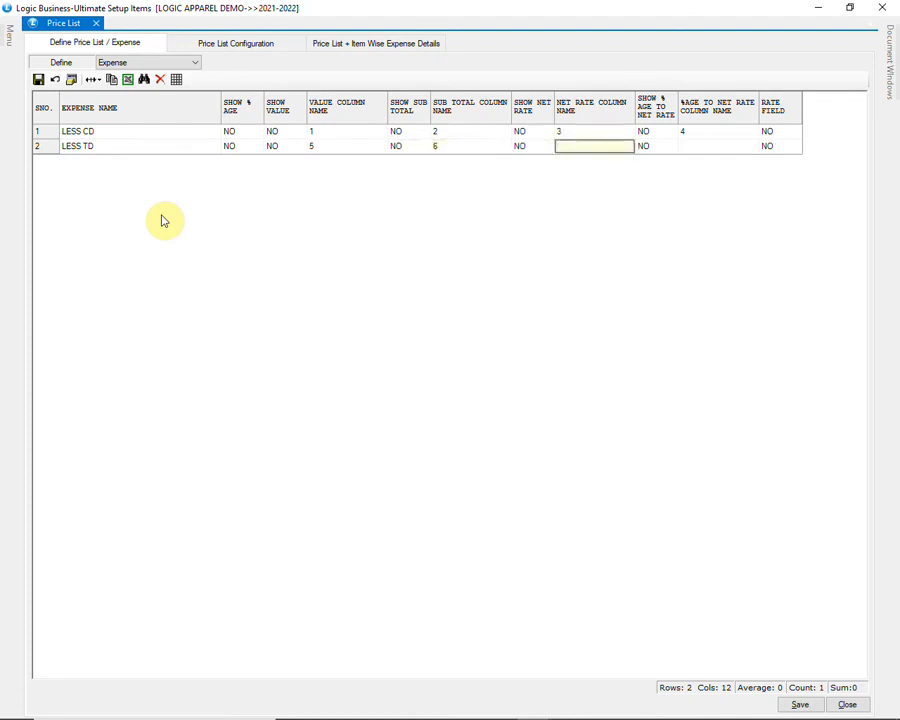
{"action": "type", "text": "7"}
{"action": "key", "text": "Tab"}
{"action": "key", "text": "Tab"}
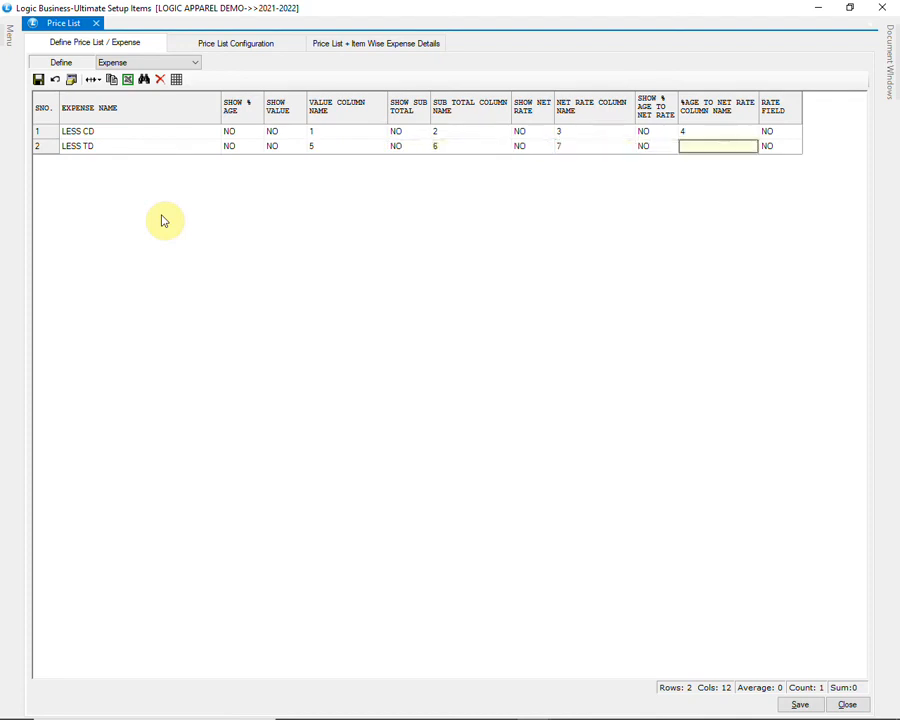
{"action": "type", "text": "8"}
{"action": "key", "text": "Tab"}
{"action": "key", "text": "Tab"}
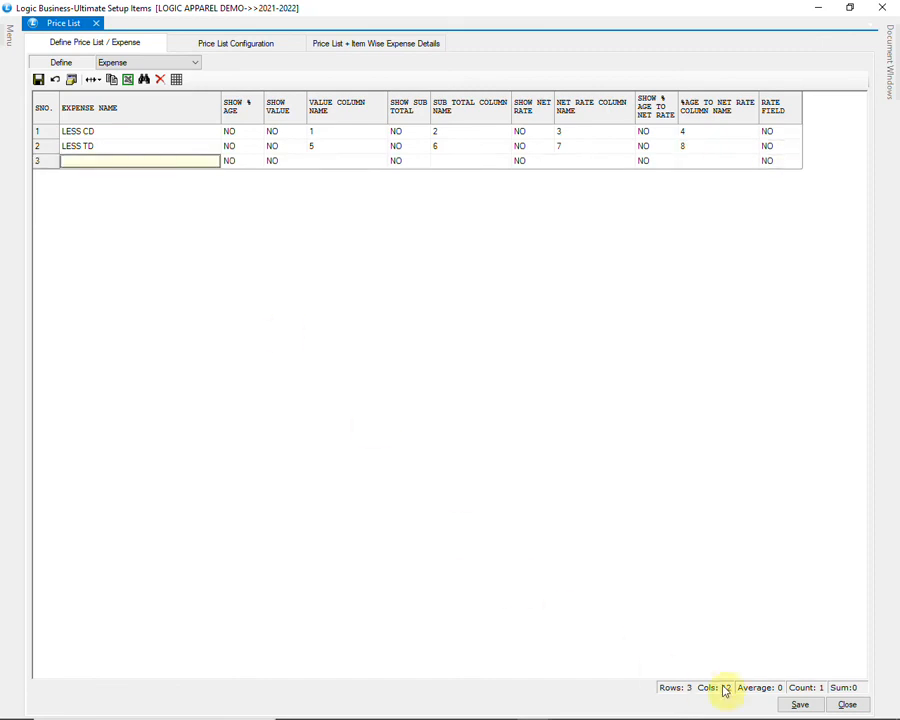
{"action": "left_click", "coordinate": [787, 699]}
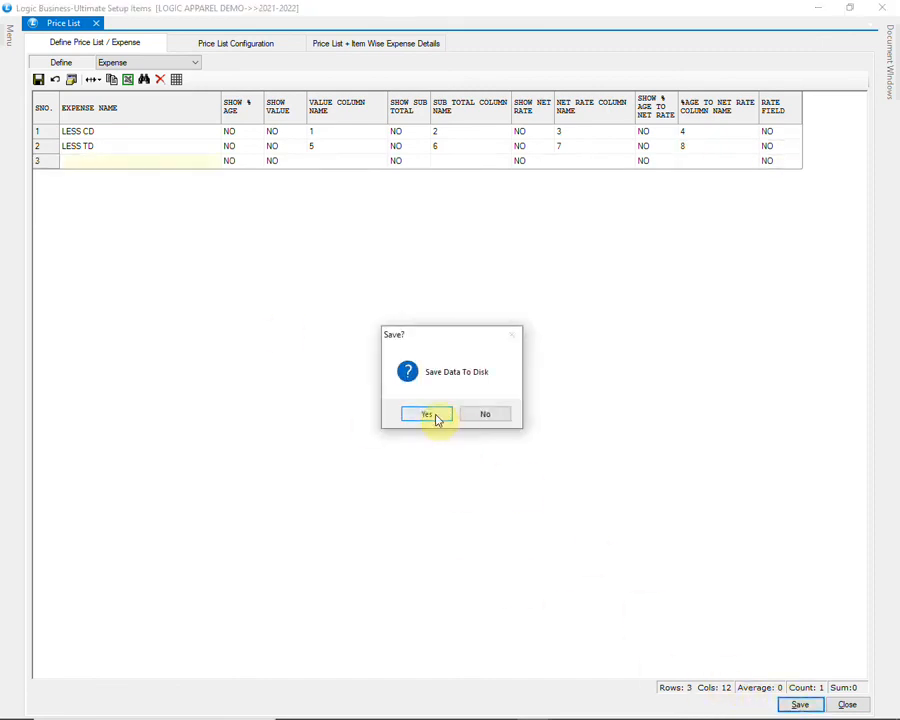
{"action": "left_click", "coordinate": [430, 415]}
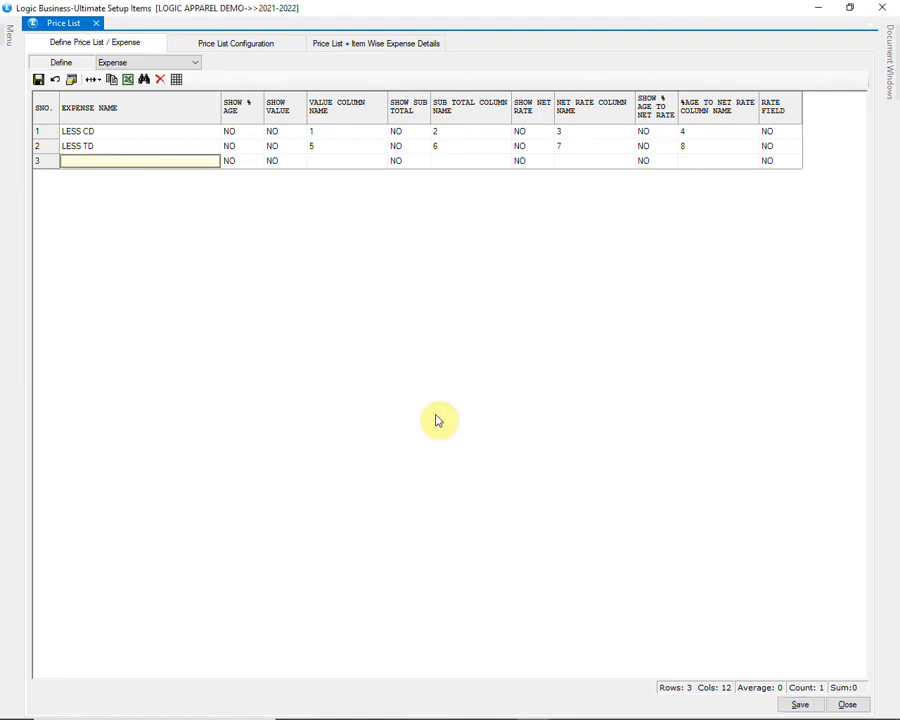
Step: In Price List Configuration, keep PRICE LIST with M.R.P. base rate and review the LESS CD and LESS TD expenses
{"action": "left_click", "coordinate": [214, 50]}
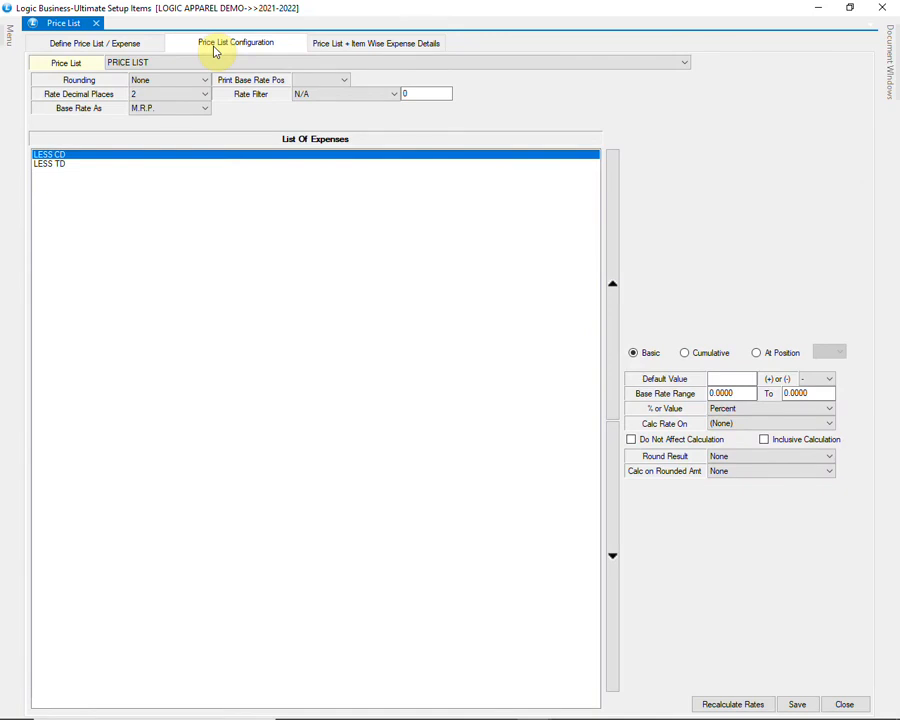
{"action": "left_click", "coordinate": [171, 61]}
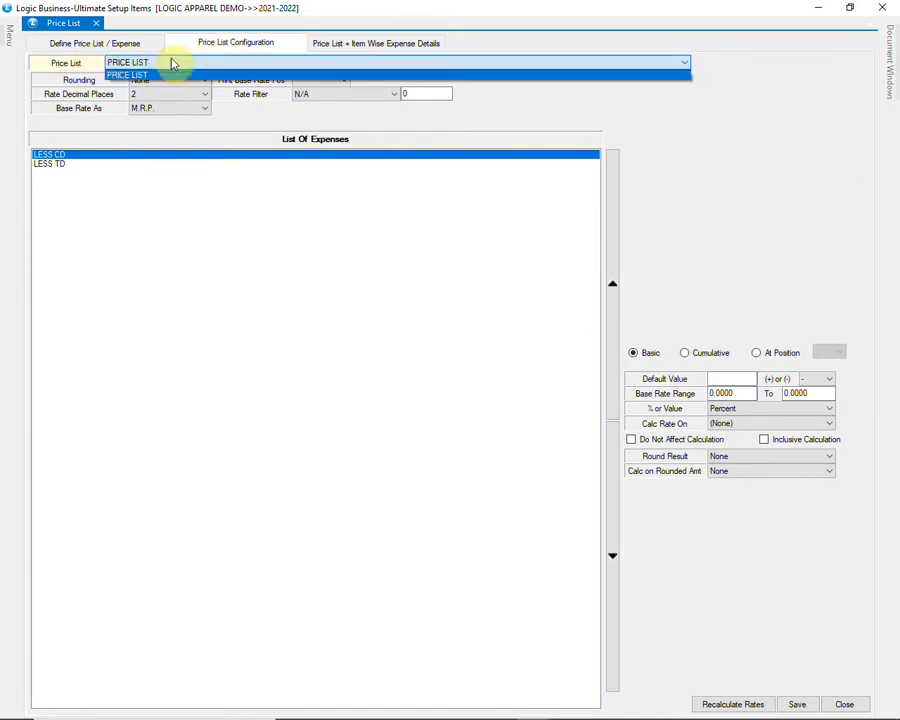
{"action": "left_click", "coordinate": [219, 66]}
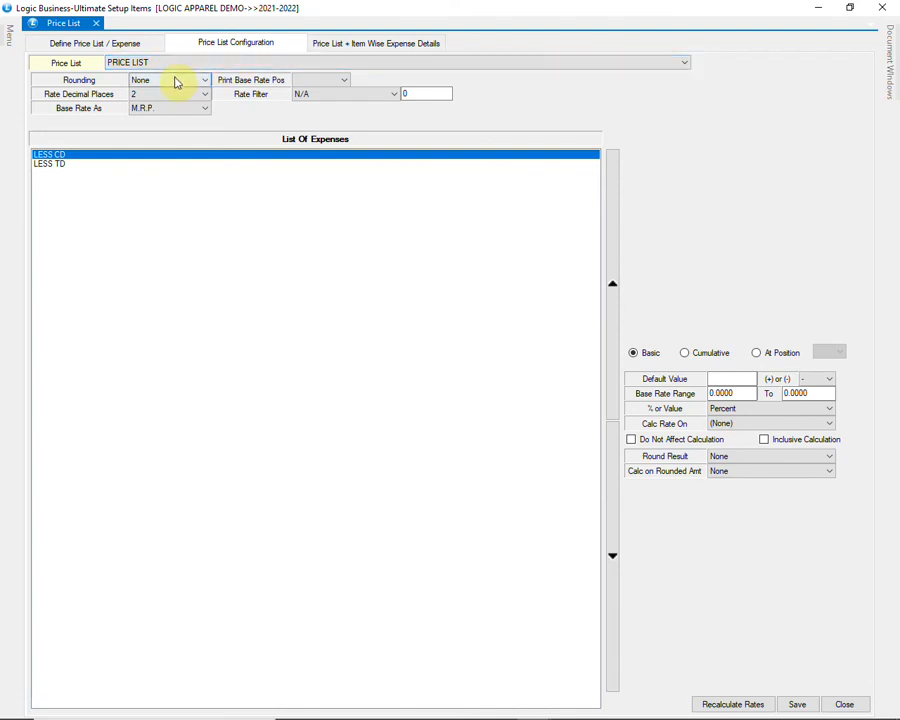
{"action": "left_click", "coordinate": [182, 110]}
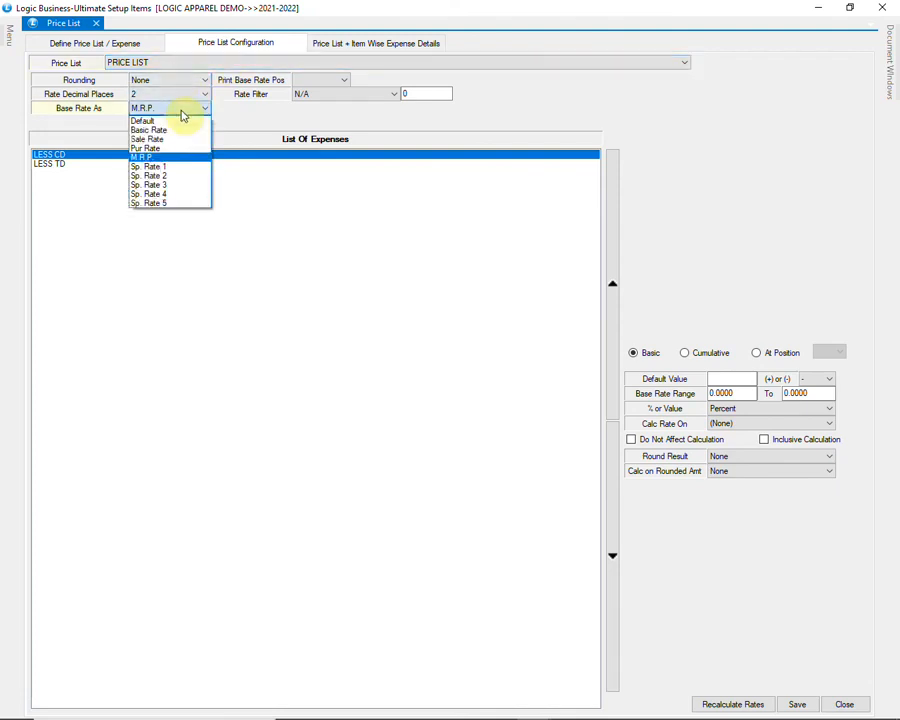
{"action": "left_click", "coordinate": [182, 112]}
{"action": "left_click", "coordinate": [64, 156]}
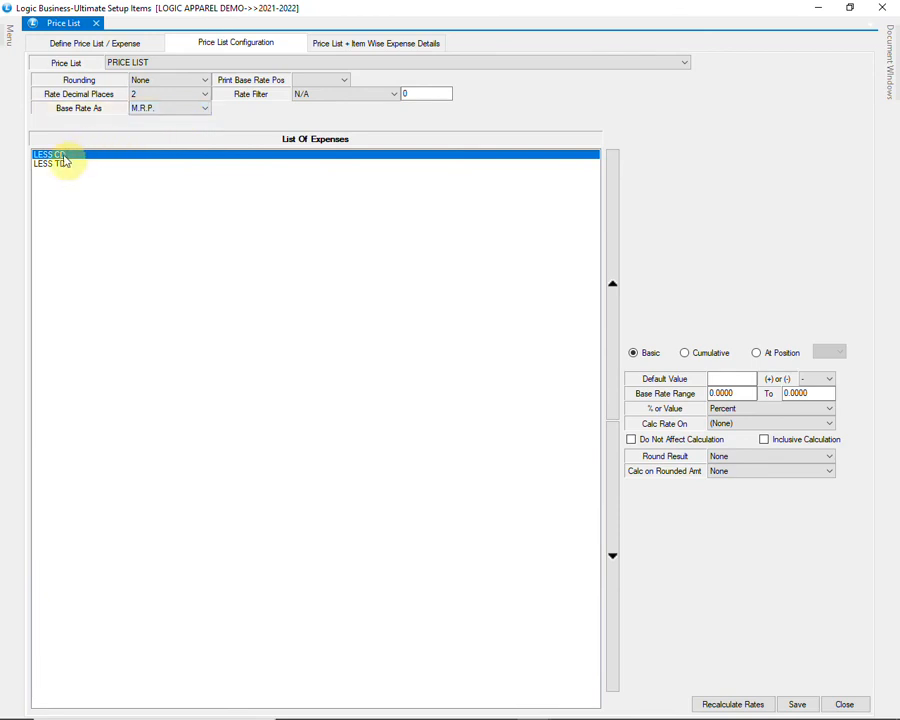
{"action": "left_click", "coordinate": [65, 164]}
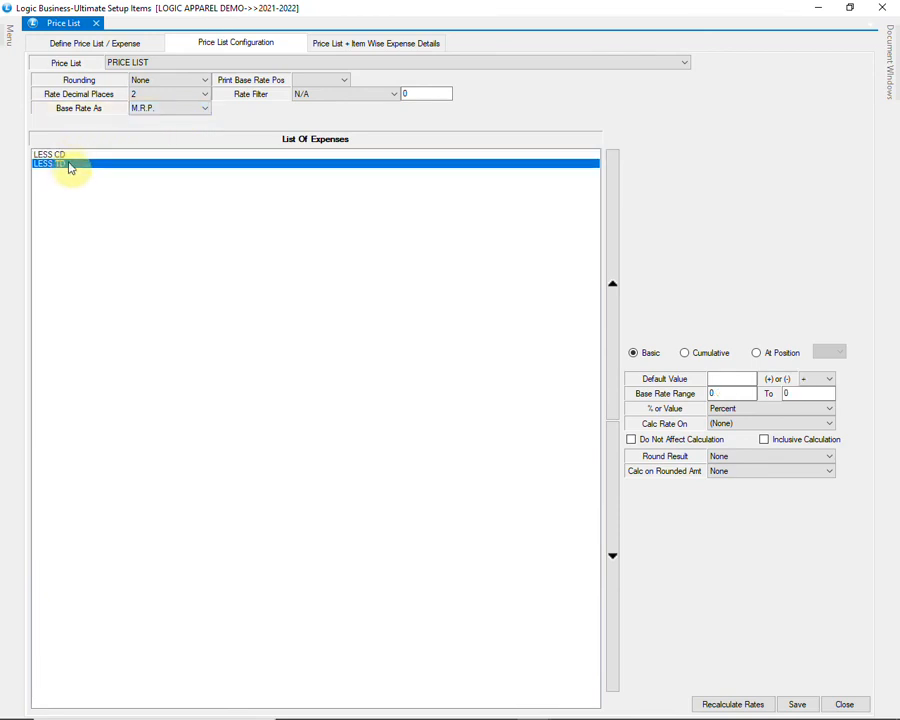
{"action": "left_click", "coordinate": [72, 156]}
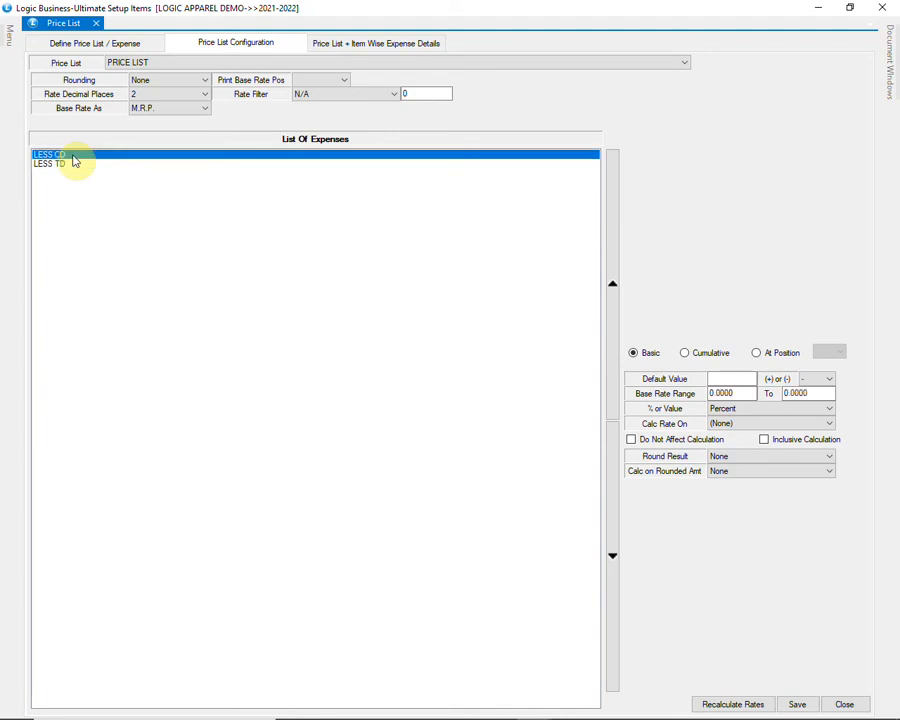
Step: Keep LESS CD as a percent deduction and save the configuration
{"action": "left_click", "coordinate": [715, 378]}
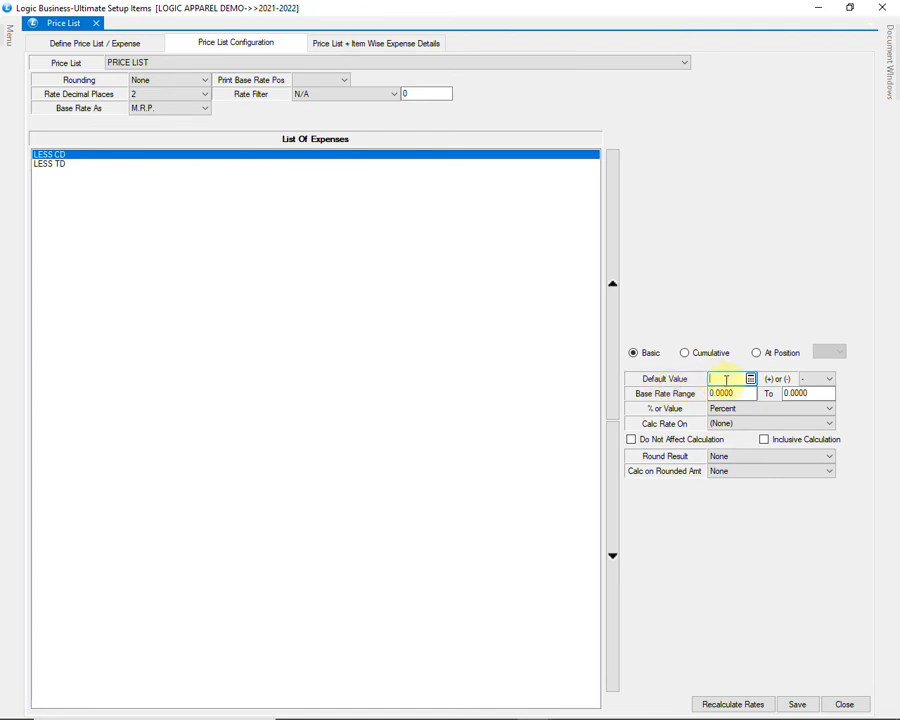
{"action": "left_click", "coordinate": [826, 380]}
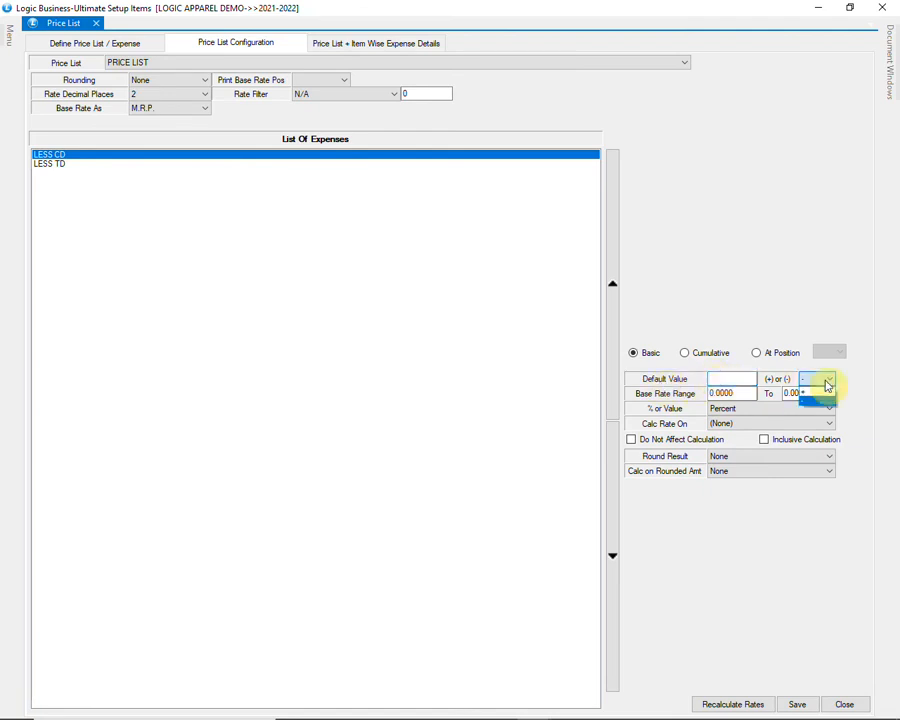
{"action": "left_click", "coordinate": [826, 385]}
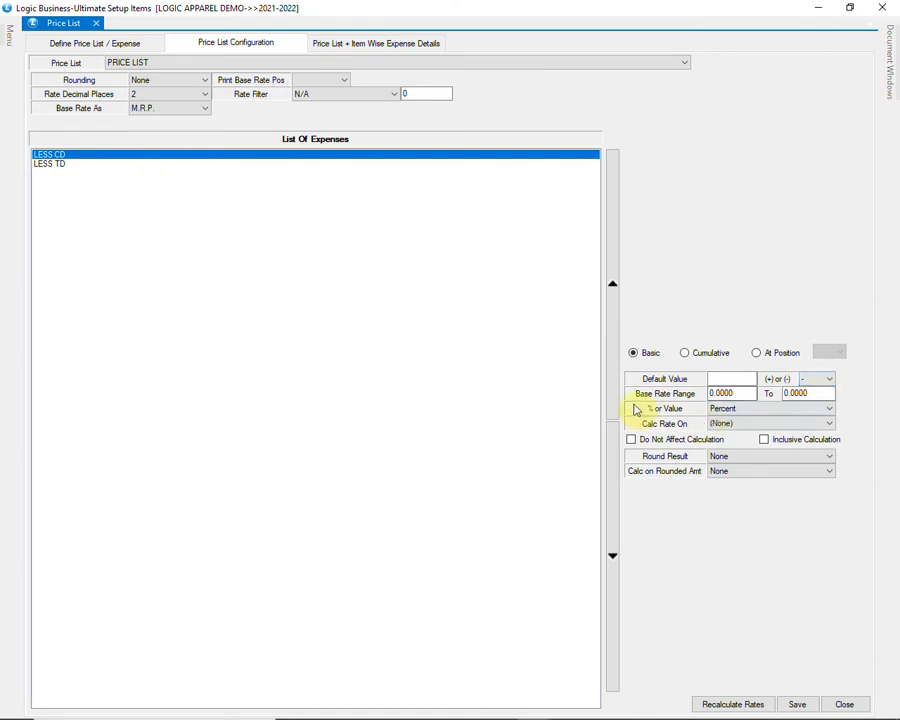
{"action": "left_click", "coordinate": [738, 394]}
{"action": "left_click", "coordinate": [812, 393]}
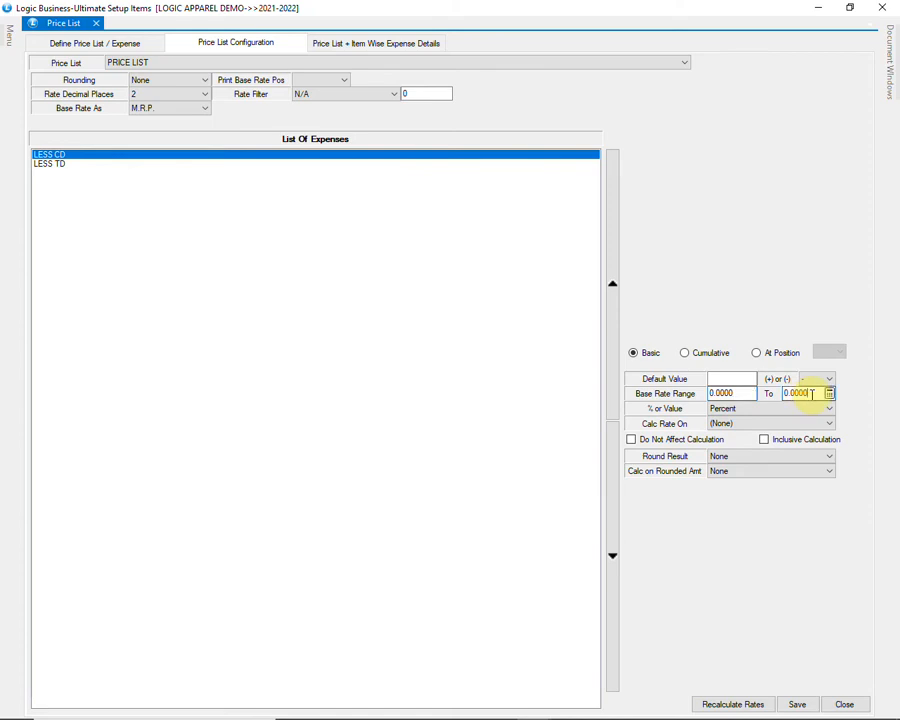
{"action": "left_click", "coordinate": [801, 410]}
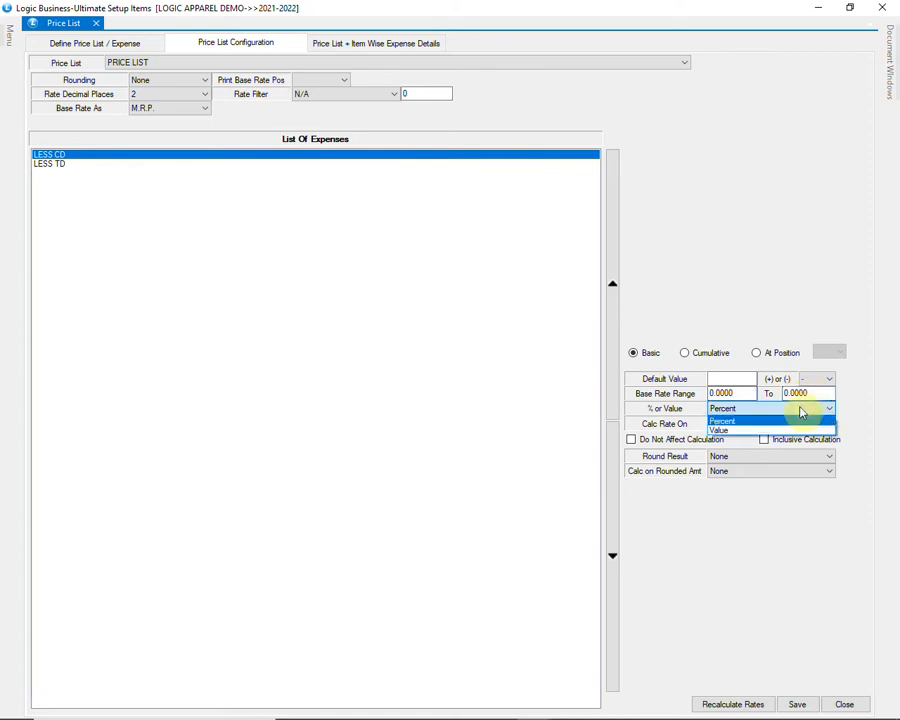
{"action": "left_click", "coordinate": [801, 410]}
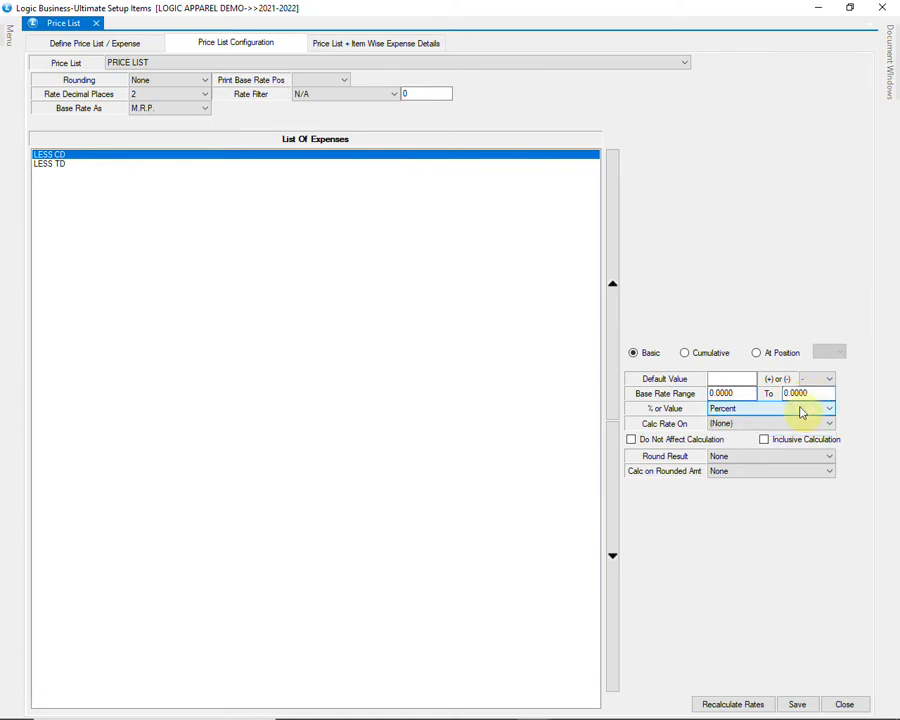
{"action": "left_click", "coordinate": [797, 705]}
{"action": "left_click", "coordinate": [444, 414]}
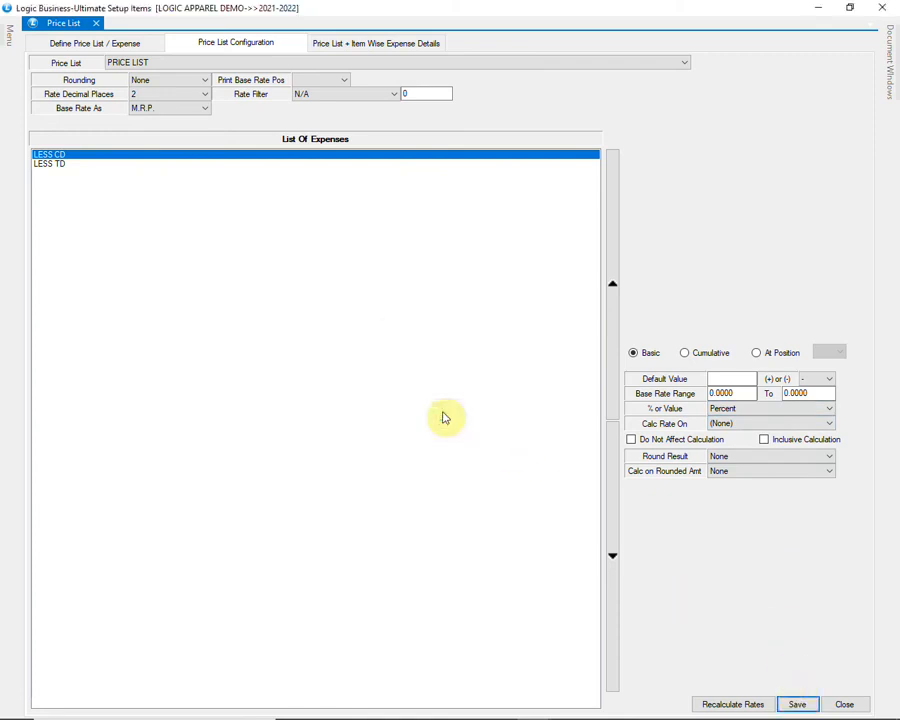
Step: Set LESS TD's (+)/(-) to minus, save, and close the price list window
{"action": "left_click", "coordinate": [57, 165]}
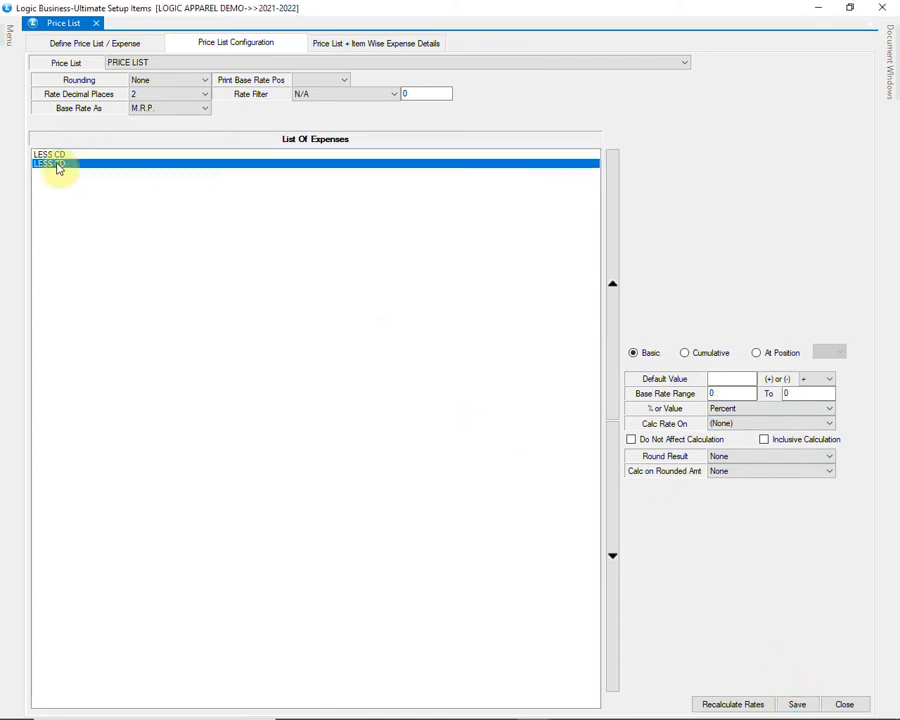
{"action": "left_click", "coordinate": [716, 378]}
{"action": "left_click", "coordinate": [814, 378]}
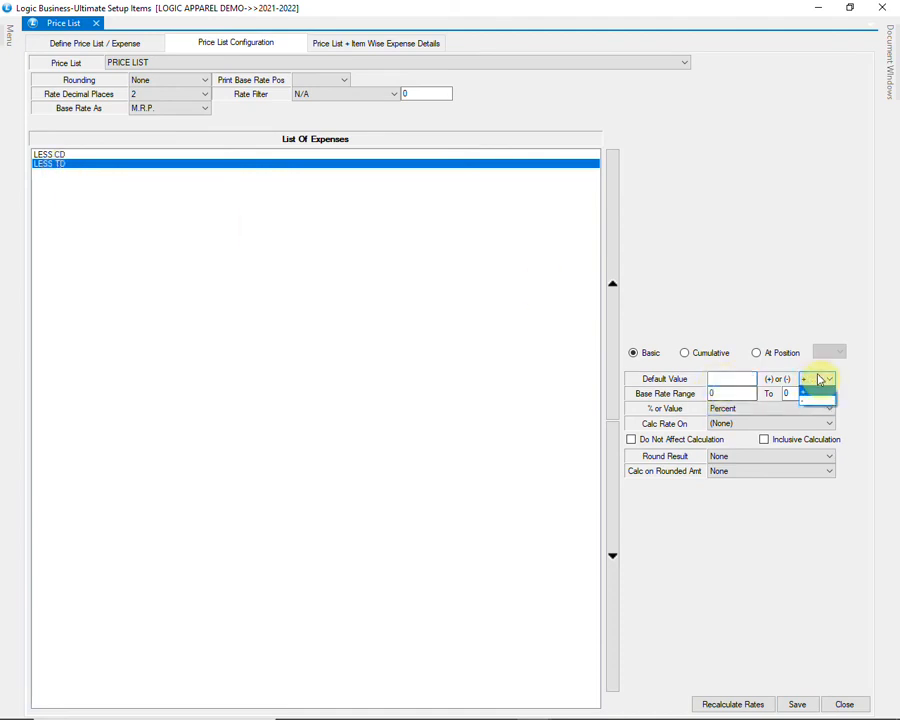
{"action": "left_click", "coordinate": [815, 400]}
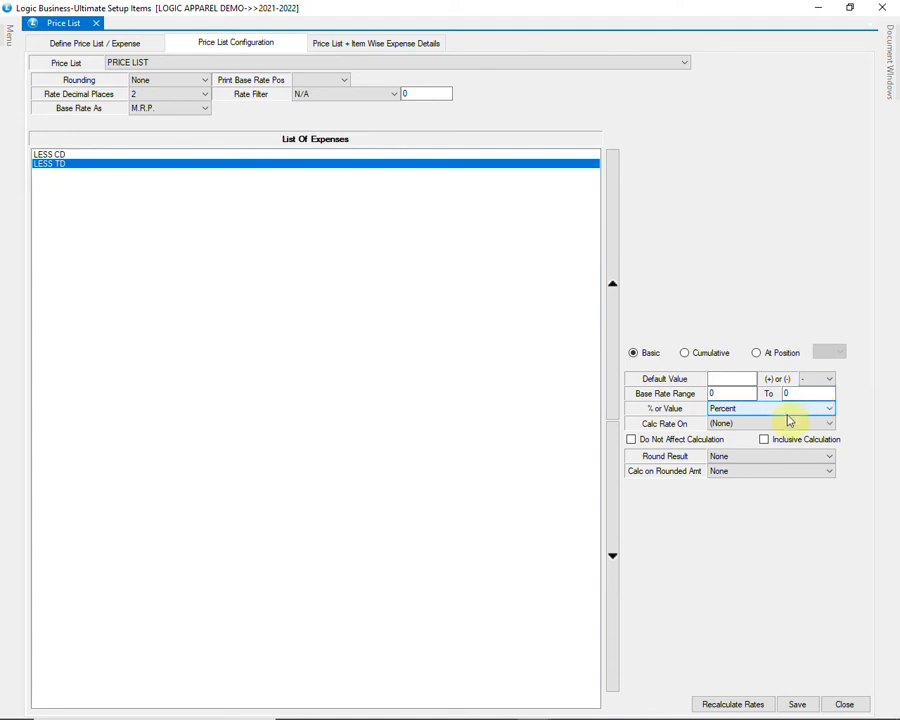
{"action": "left_click", "coordinate": [744, 393]}
{"action": "left_click", "coordinate": [802, 394]}
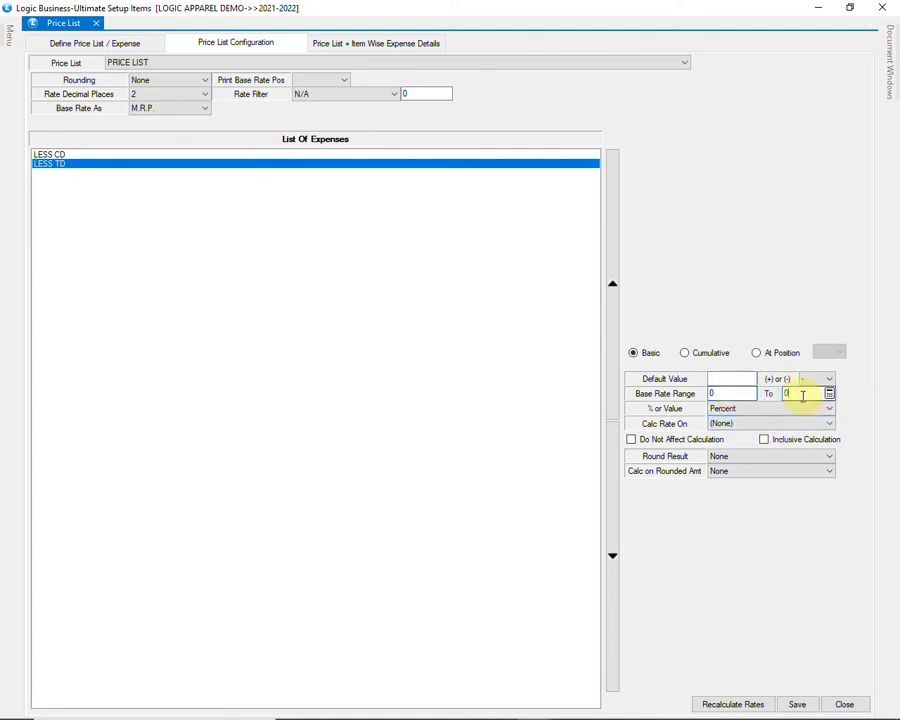
{"action": "left_click", "coordinate": [795, 704]}
{"action": "left_click", "coordinate": [446, 416]}
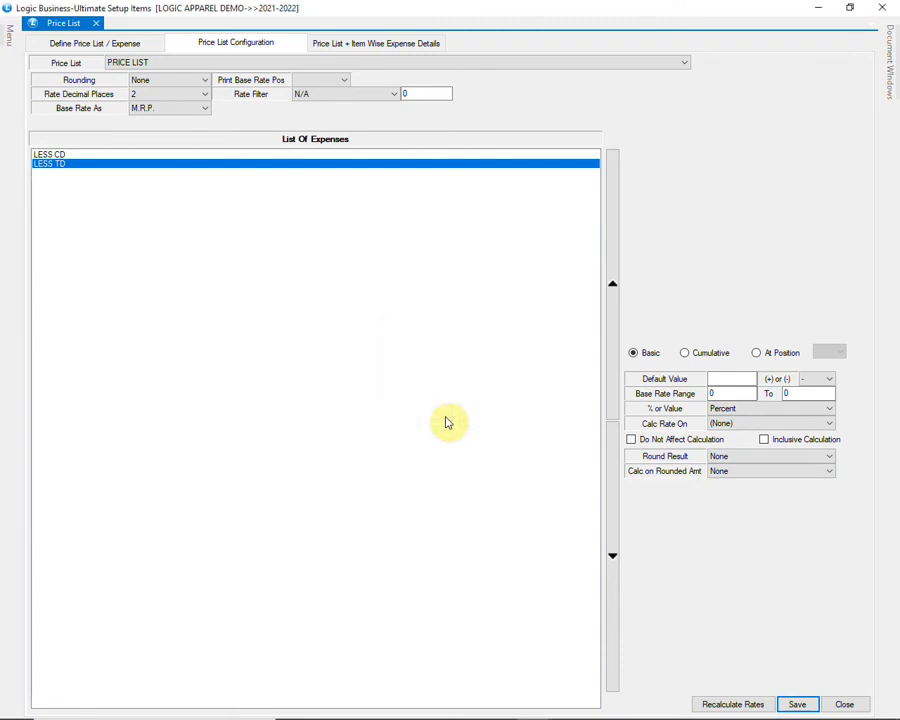
{"action": "left_click", "coordinate": [843, 705]}
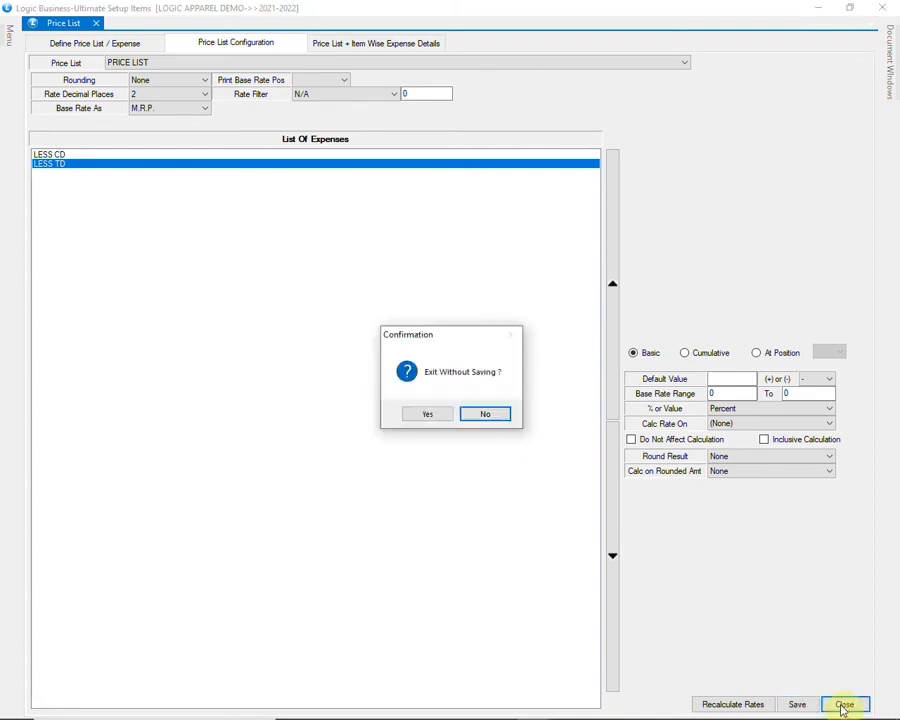
{"action": "left_click", "coordinate": [428, 415]}
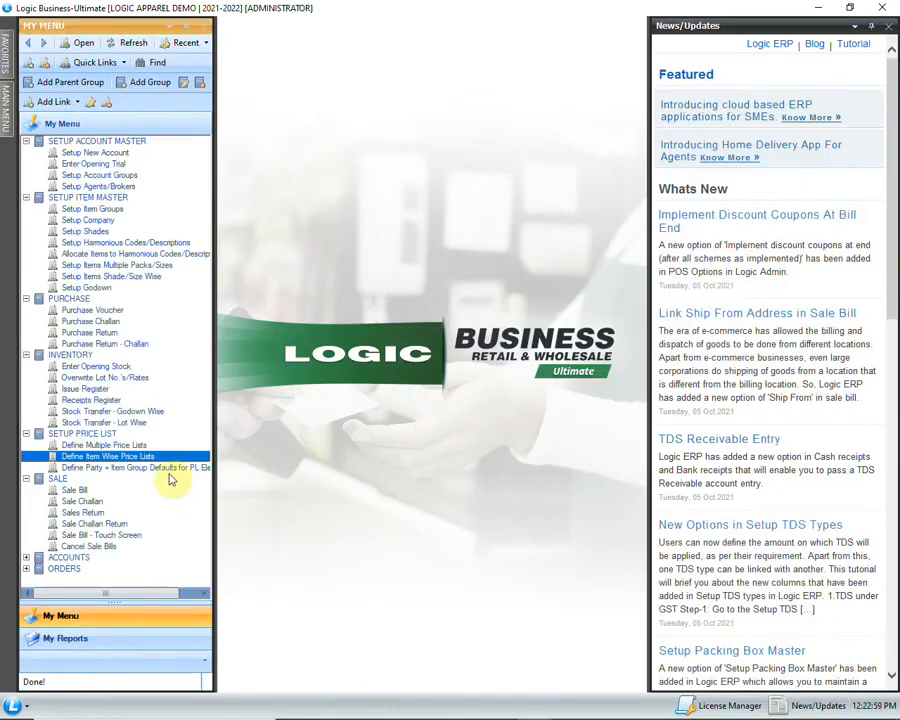
Step: Open Define Party + Item Group Defaults for PL Elements, reviewing the LESS CD and LESS TD rows
{"action": "left_click", "coordinate": [200, 469]}
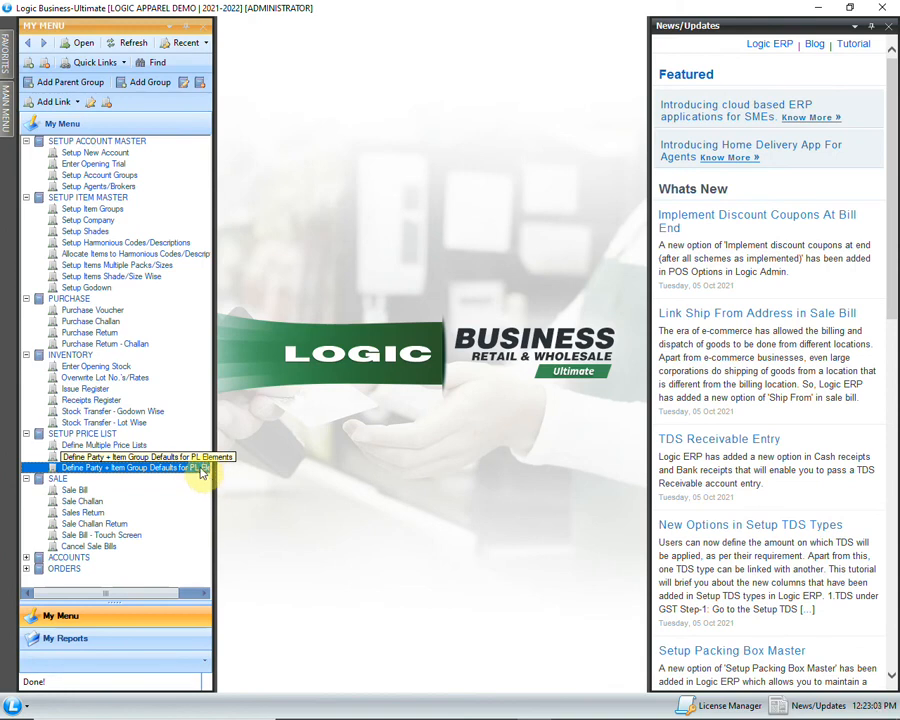
{"action": "double_click", "coordinate": [201, 471]}
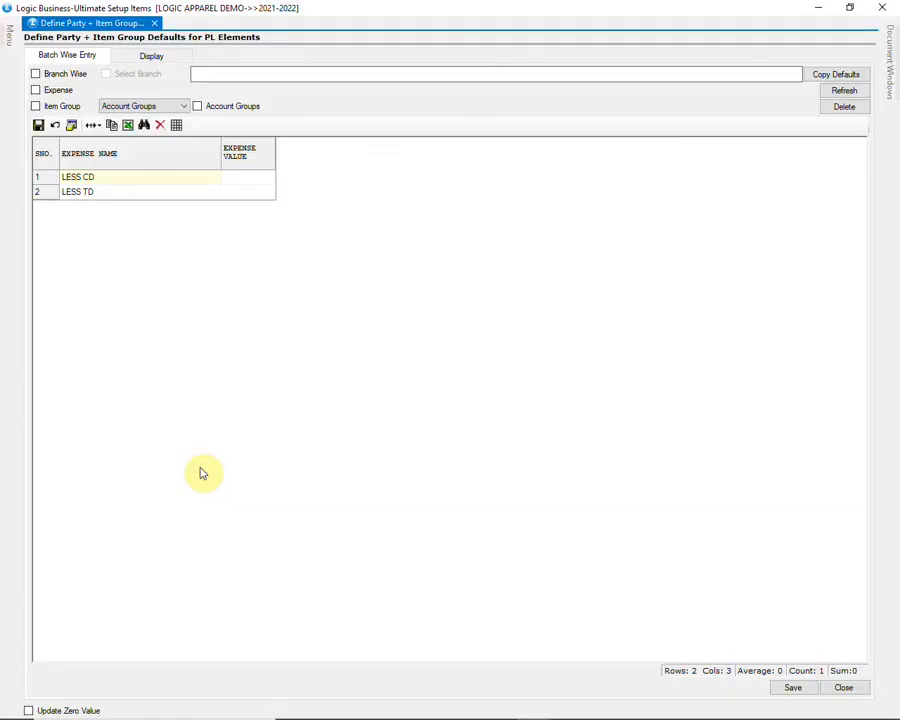
{"action": "left_click", "coordinate": [160, 181]}
{"action": "left_click", "coordinate": [172, 193]}
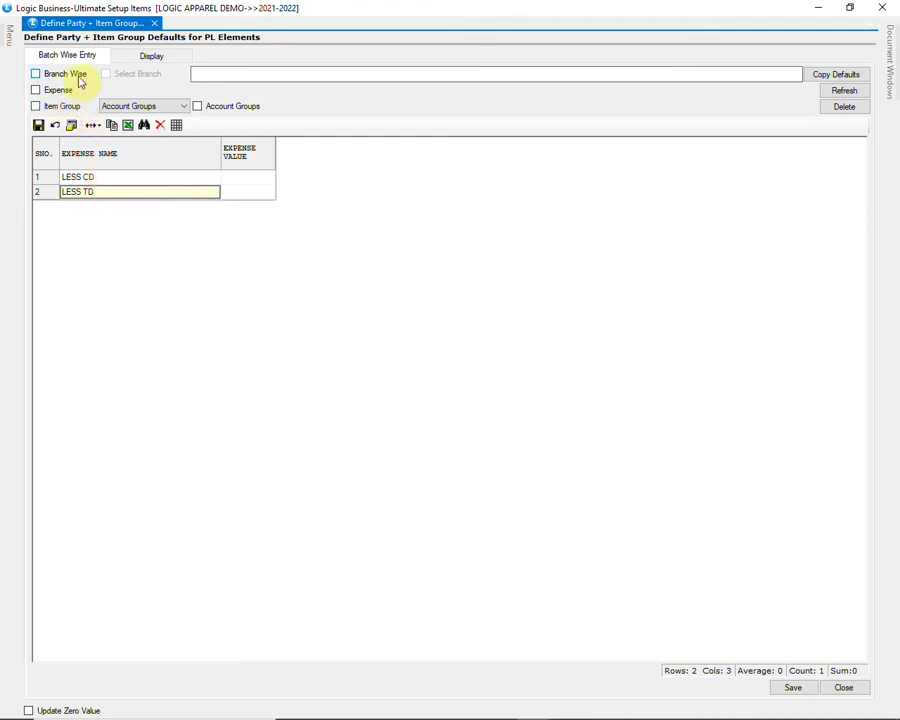
Step: Enable item group defaults at CATEGORY level 1 and select SPORTS MEN and SPORTS WOMEN
{"action": "left_click", "coordinate": [65, 107]}
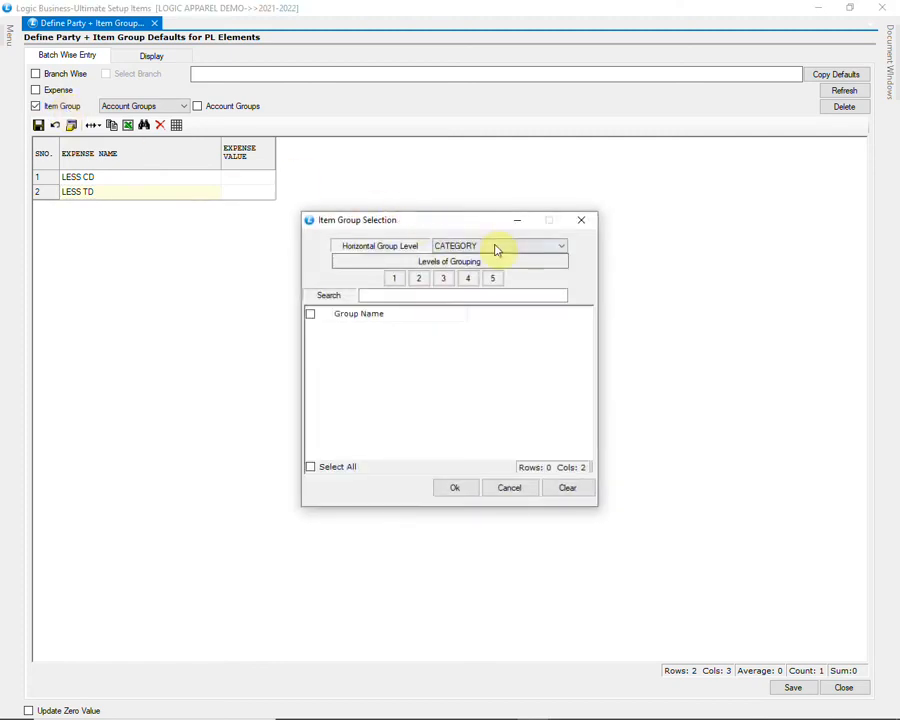
{"action": "left_click", "coordinate": [490, 246]}
{"action": "left_click", "coordinate": [460, 258]}
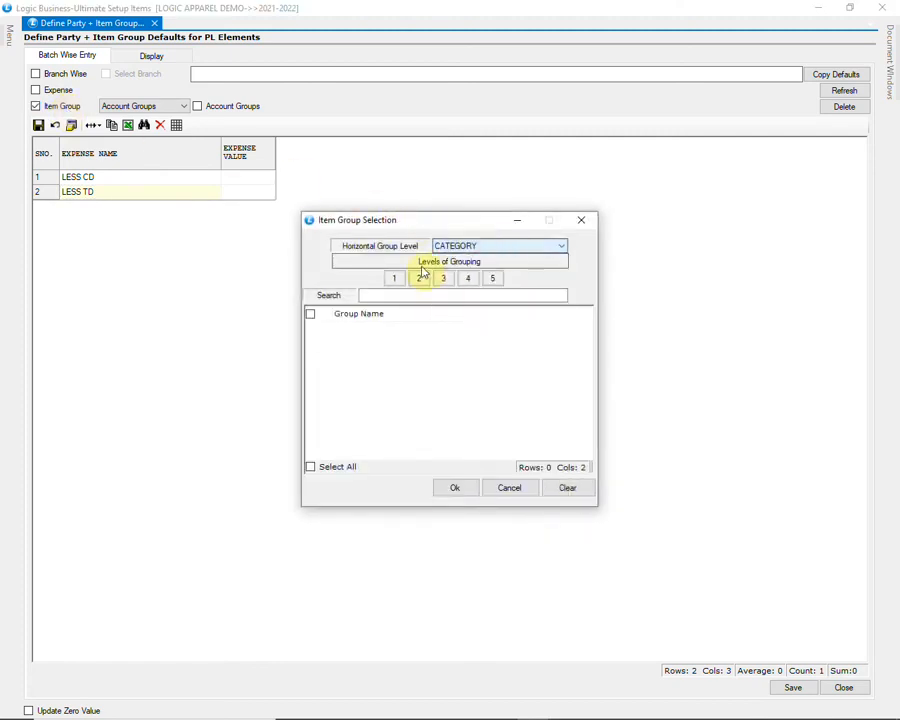
{"action": "left_click", "coordinate": [392, 279]}
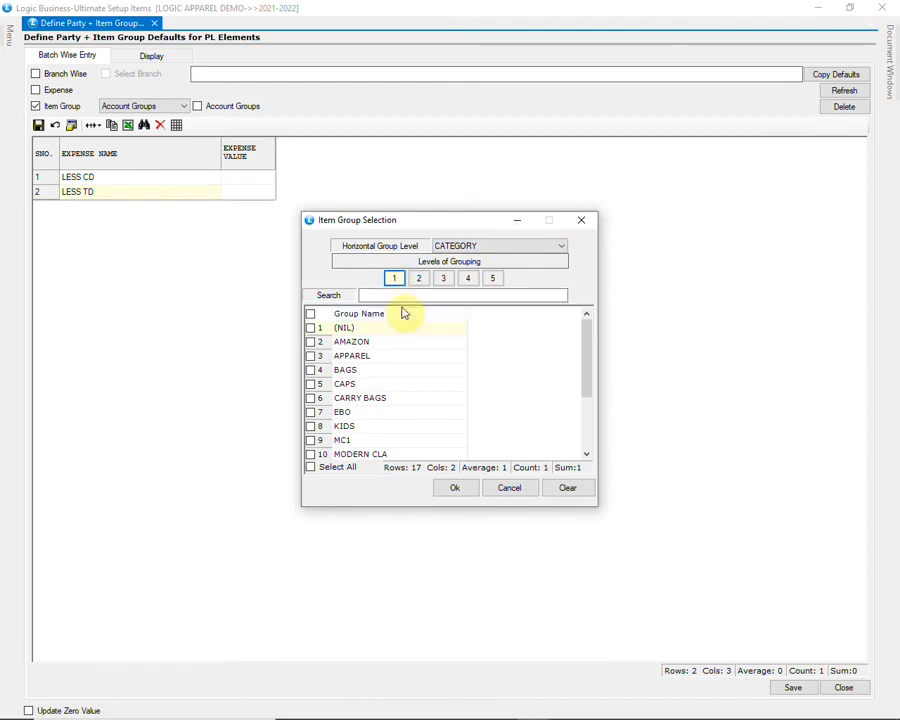
{"action": "left_click", "coordinate": [347, 371]}
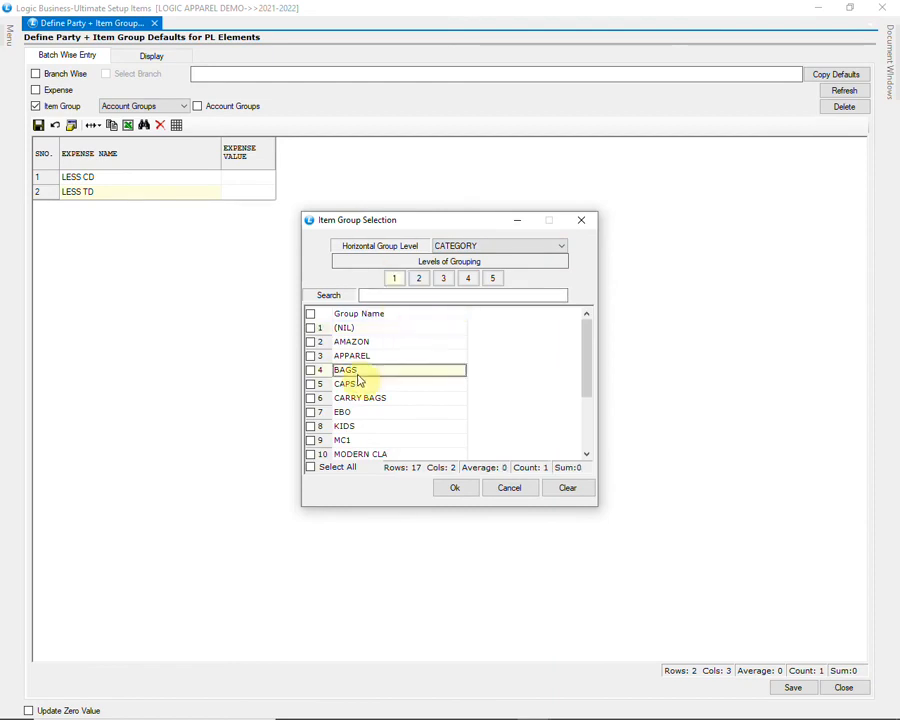
{"action": "left_click_drag", "start_coordinate": [586, 356], "coordinate": [587, 418]}
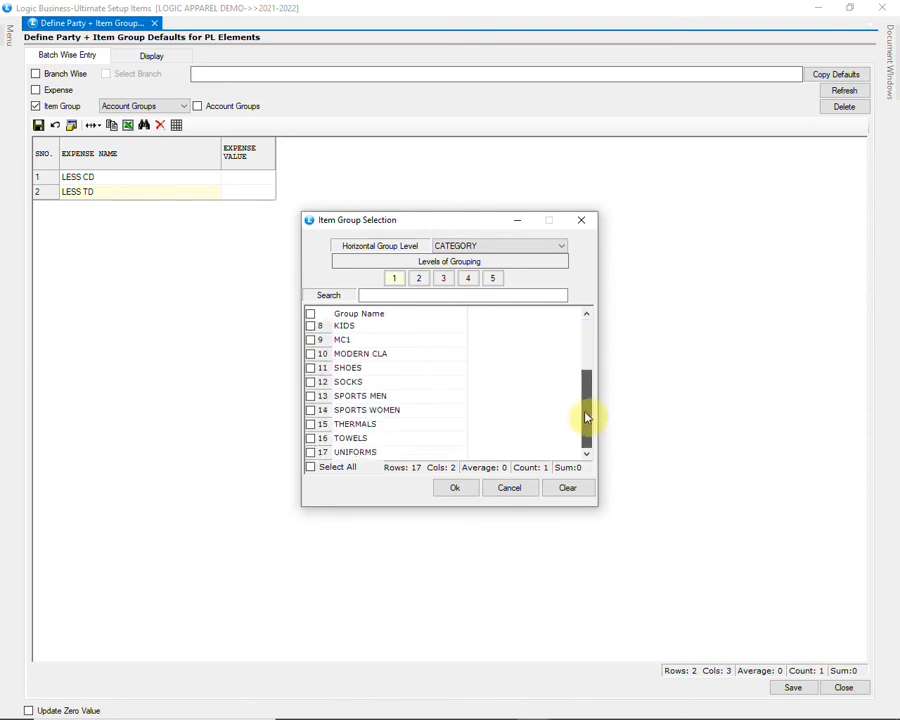
{"action": "left_click", "coordinate": [311, 397]}
{"action": "left_click", "coordinate": [311, 397]}
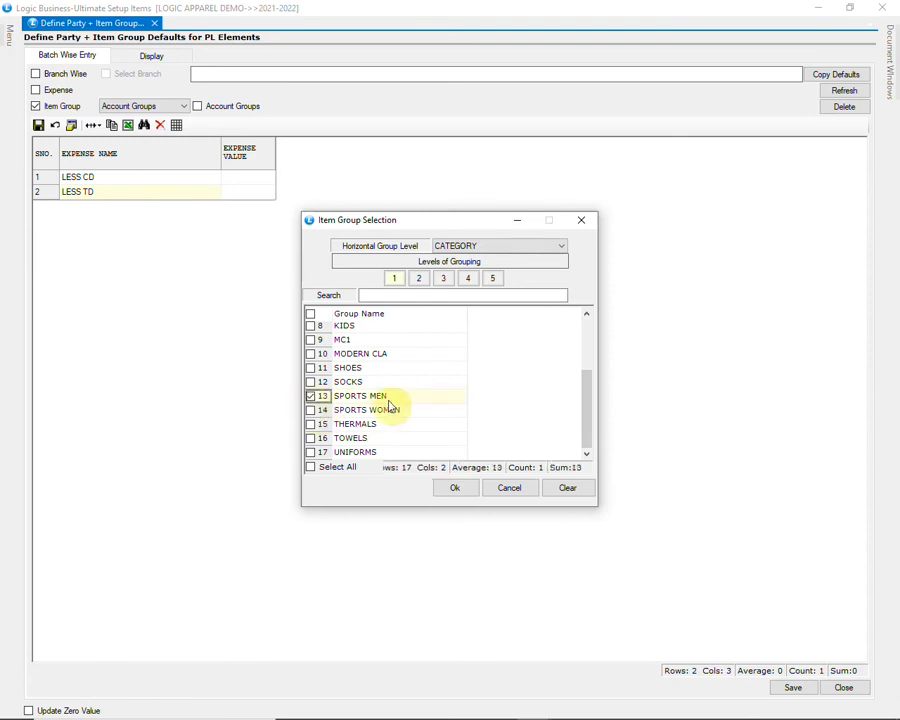
{"action": "left_click", "coordinate": [311, 411]}
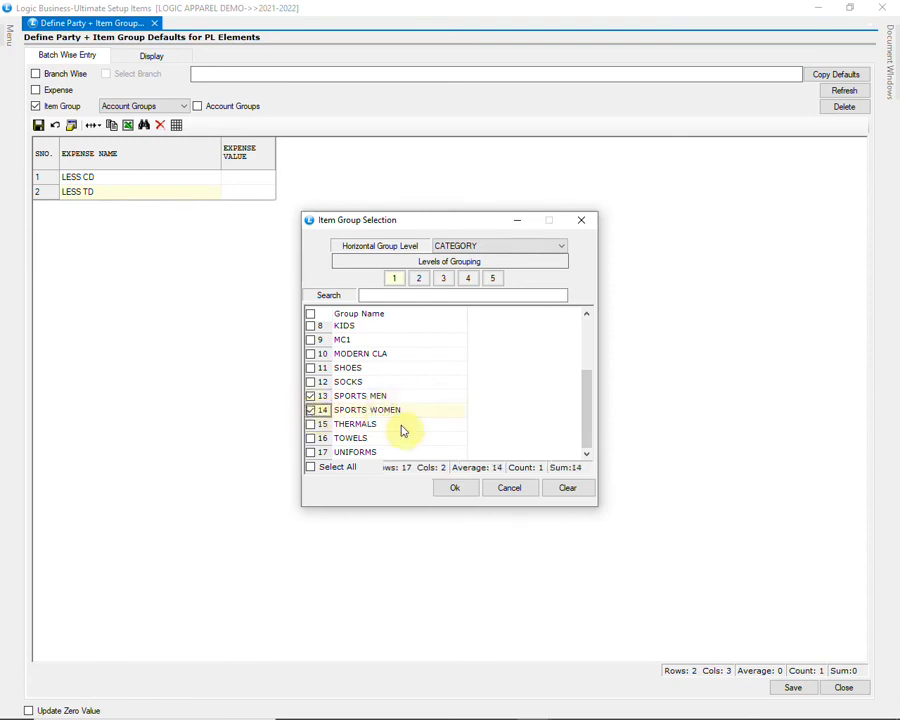
{"action": "left_click", "coordinate": [454, 487]}
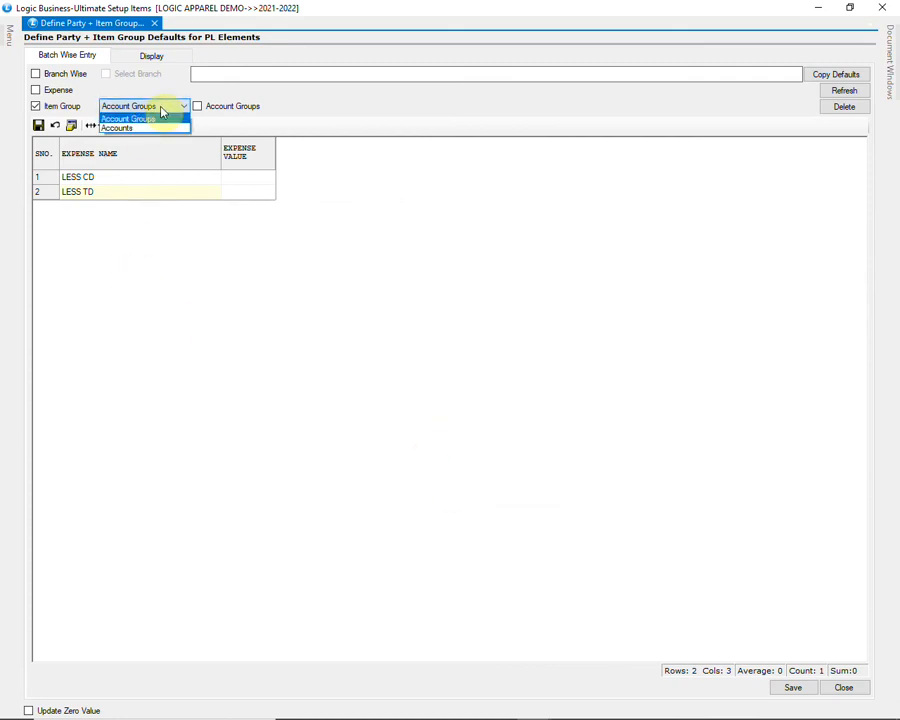
{"action": "left_click", "coordinate": [148, 127]}
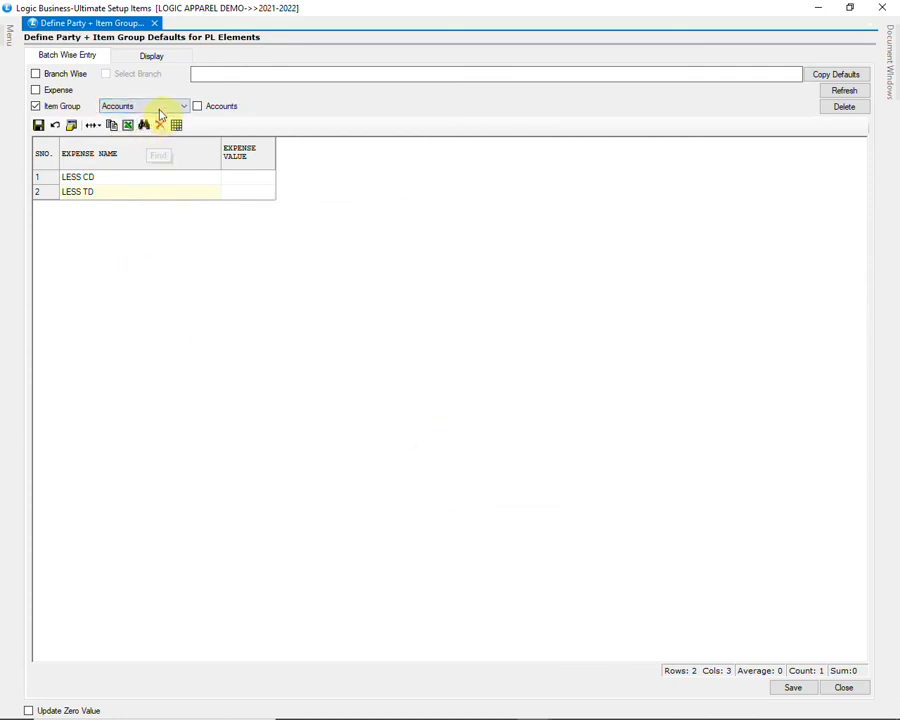
{"action": "left_click", "coordinate": [165, 109]}
{"action": "left_click", "coordinate": [164, 118]}
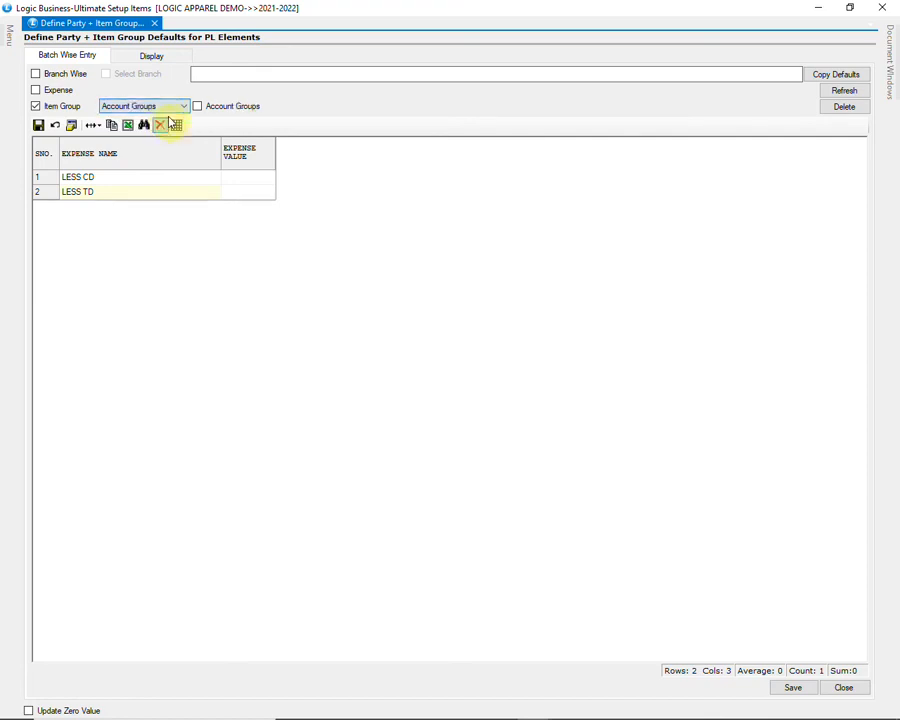
{"action": "left_click", "coordinate": [224, 108]}
{"action": "left_click", "coordinate": [481, 243]}
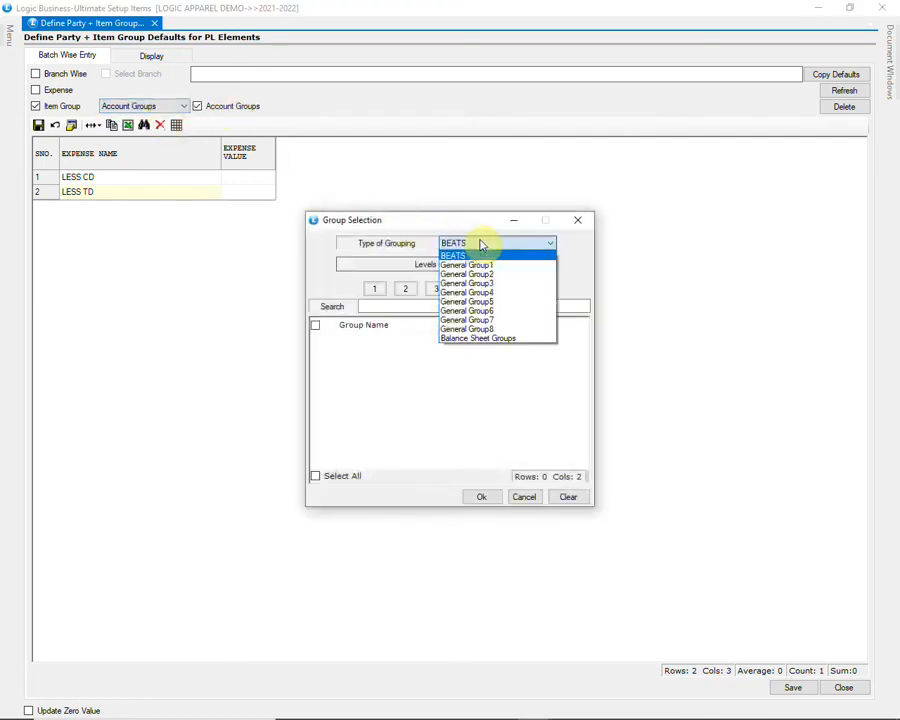
{"action": "left_click", "coordinate": [468, 255]}
{"action": "left_click", "coordinate": [378, 290]}
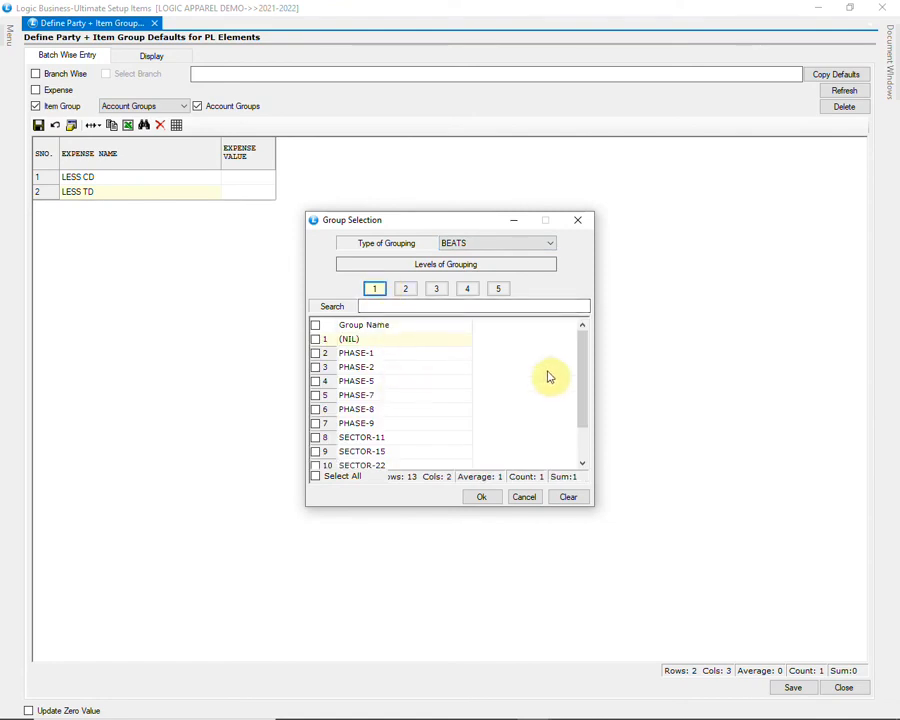
{"action": "left_click_drag", "start_coordinate": [585, 363], "coordinate": [579, 428]}
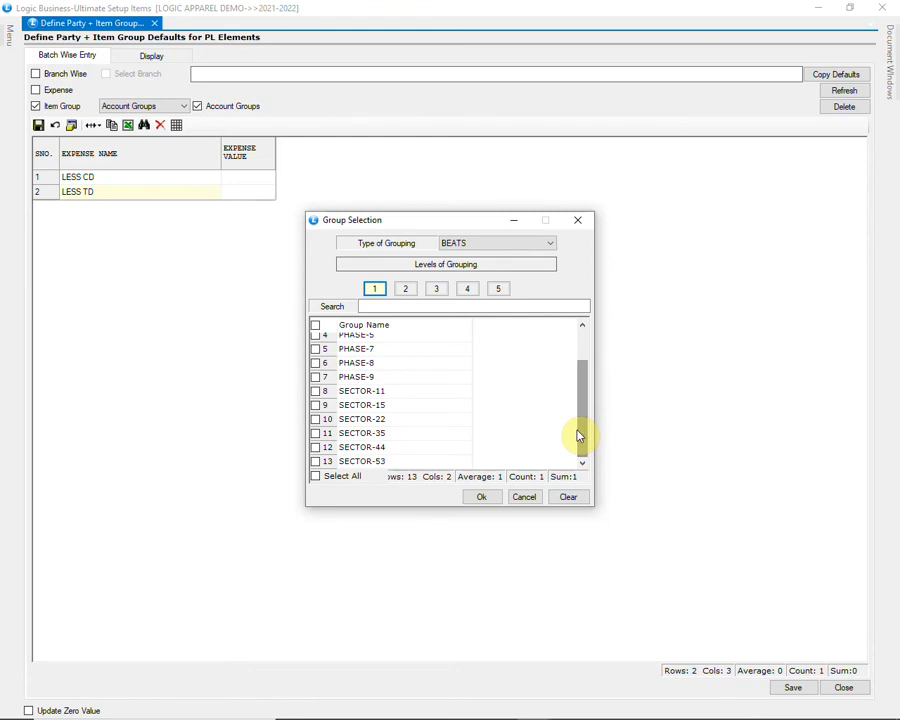
{"action": "left_click", "coordinate": [405, 289]}
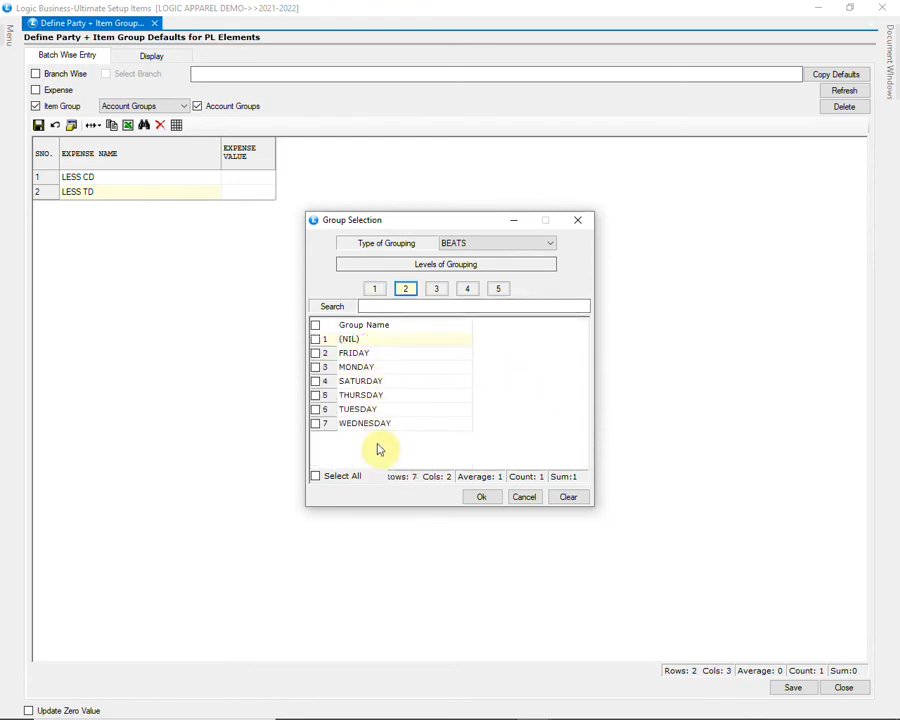
{"action": "left_click", "coordinate": [527, 498]}
{"action": "left_click", "coordinate": [182, 106]}
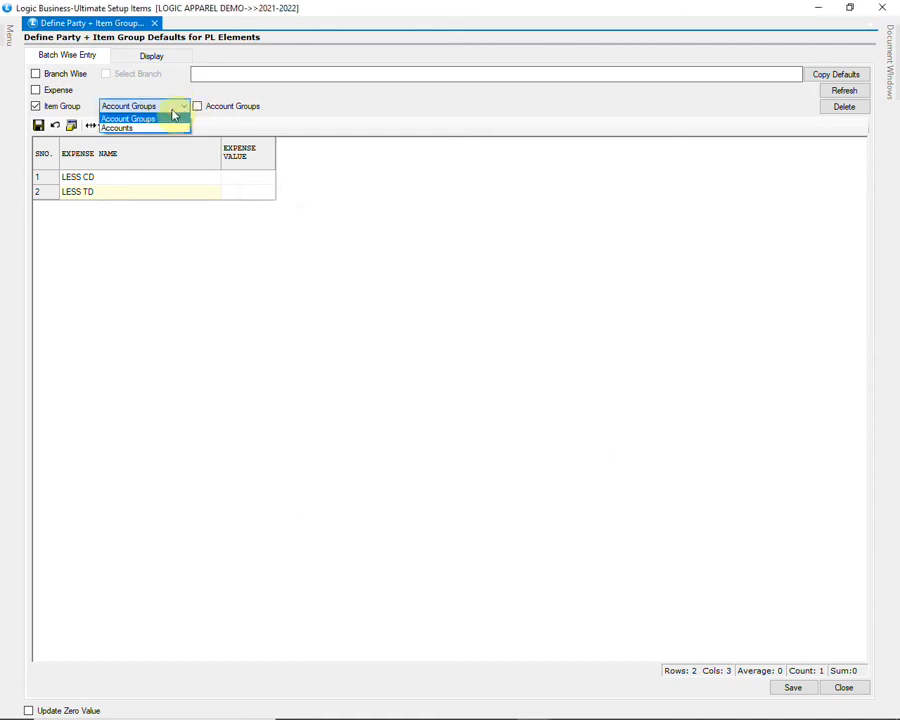
Step: Switch the party filter to Accounts and select A S R SHOPPING MALL
{"action": "left_click", "coordinate": [147, 128]}
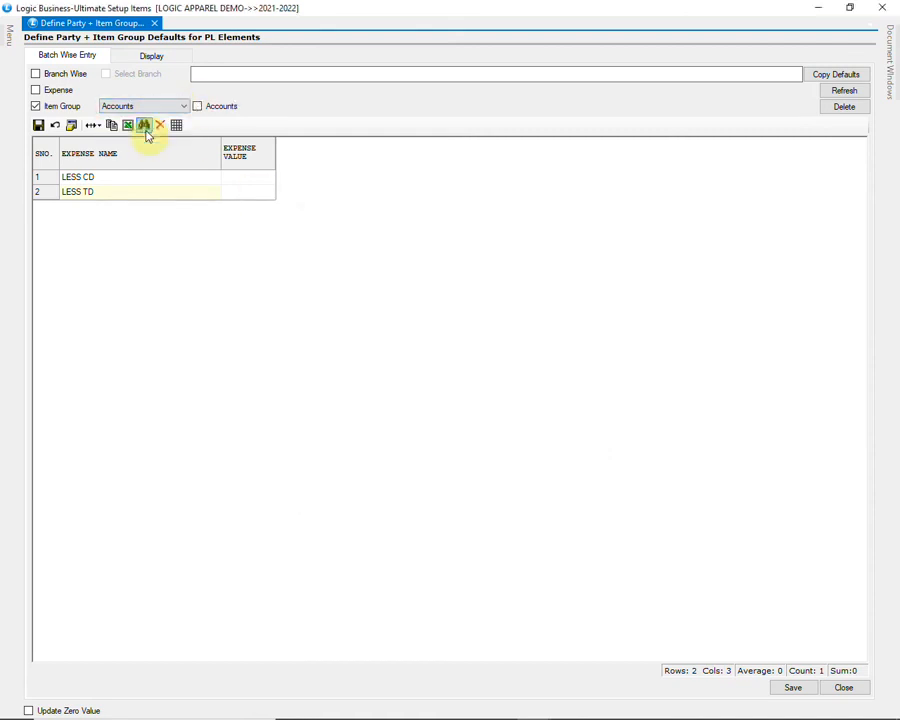
{"action": "left_click", "coordinate": [204, 111]}
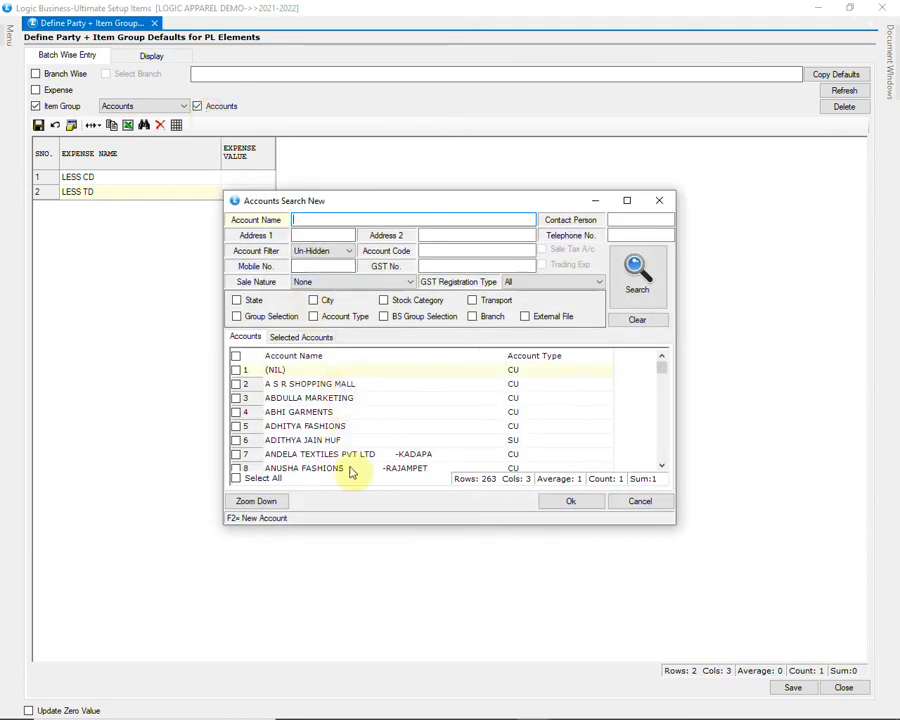
{"action": "left_click", "coordinate": [237, 384]}
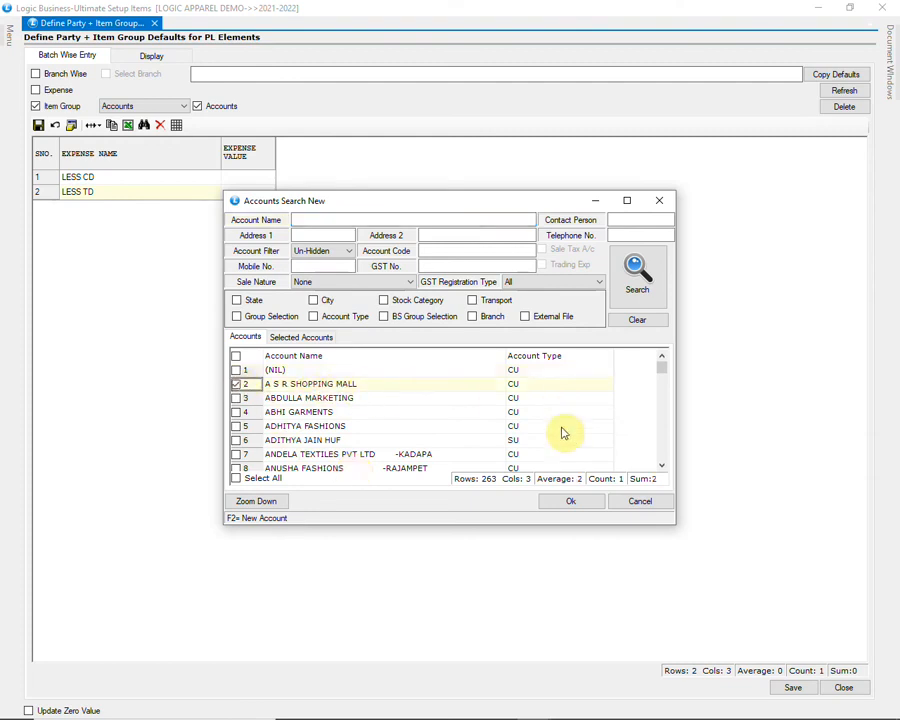
{"action": "left_click", "coordinate": [571, 502]}
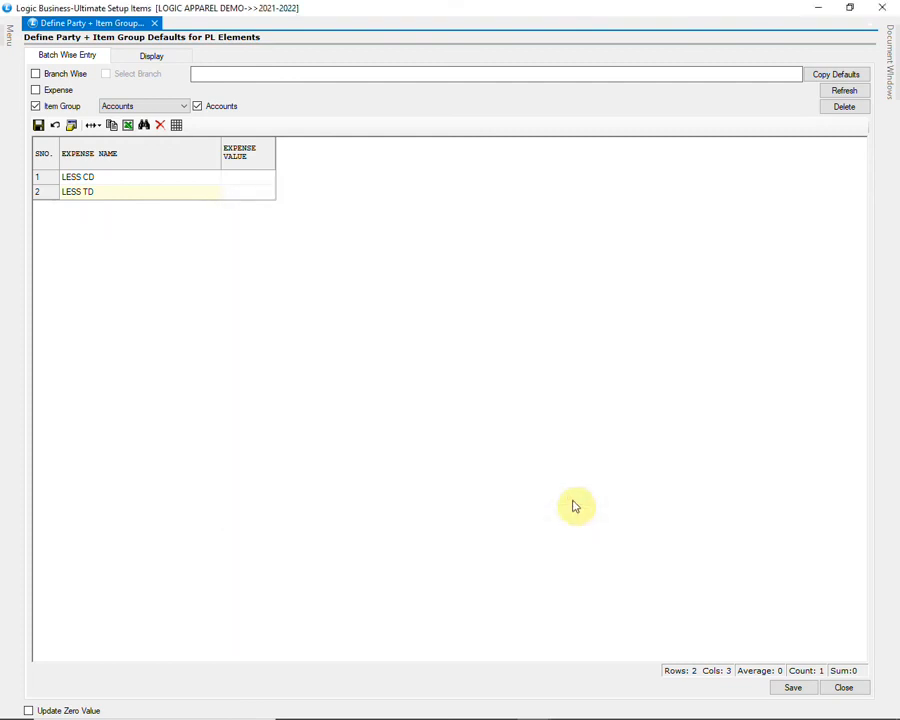
Step: Enter 35 as the LESS TD expense value and save the defaults
{"action": "left_click", "coordinate": [265, 197]}
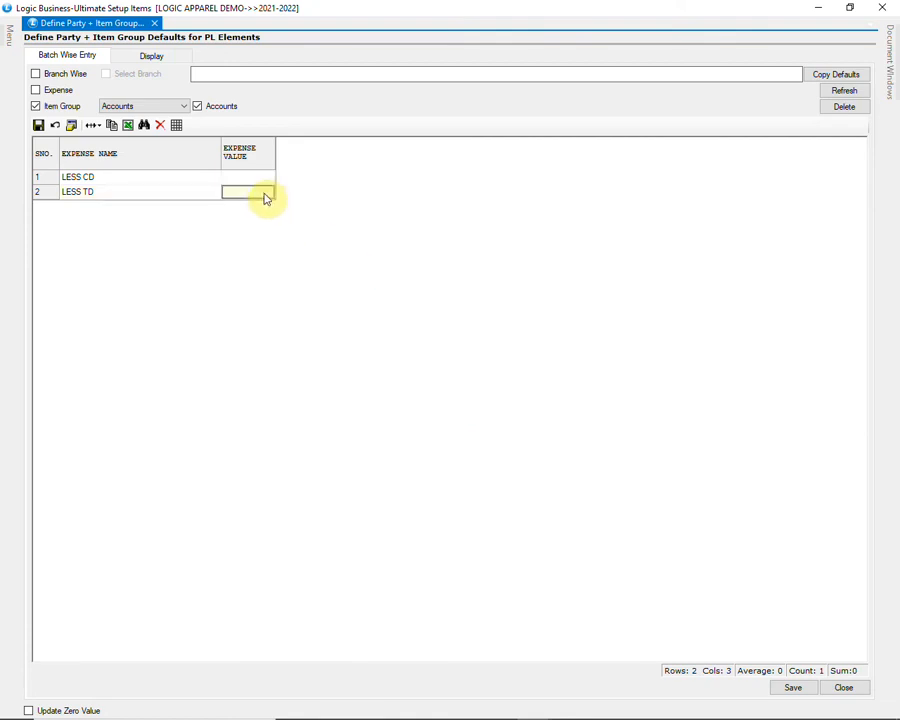
{"action": "type", "text": "35"}
{"action": "key", "text": "Return"}
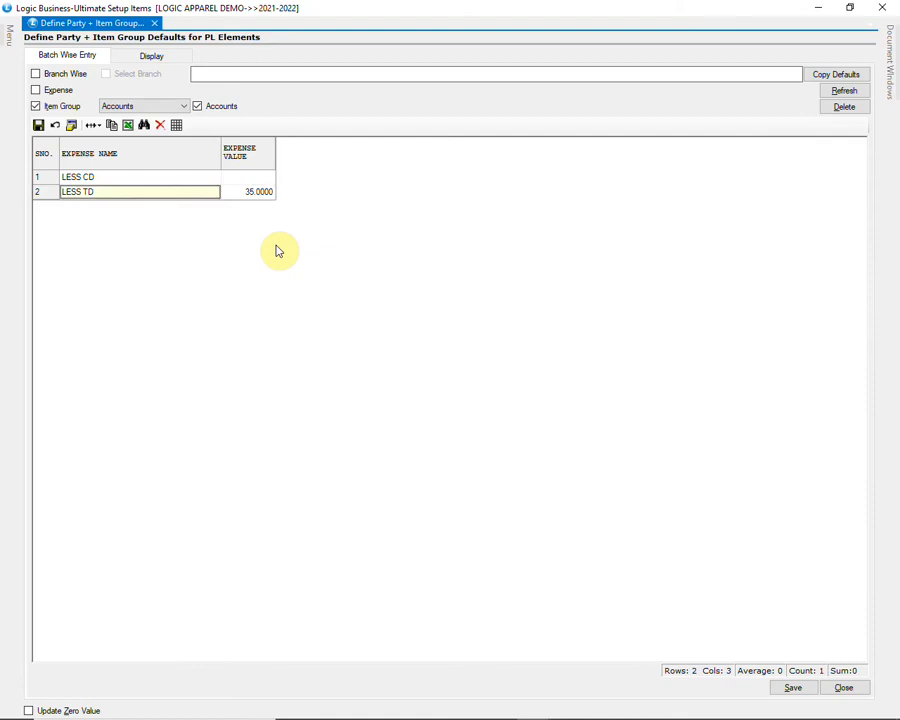
{"action": "left_click", "coordinate": [789, 688]}
{"action": "left_click", "coordinate": [420, 413]}
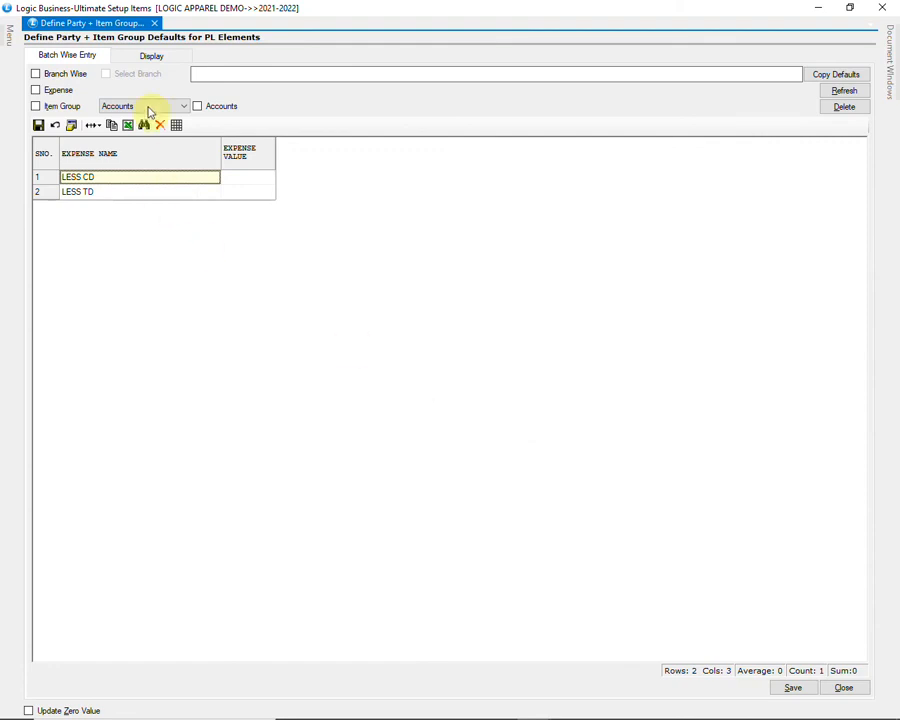
Step: Display the saved defaults for item groups SPORTS MEN and SPORTS WOMEN for account A S R SHOPPING MALL
{"action": "left_click", "coordinate": [151, 57]}
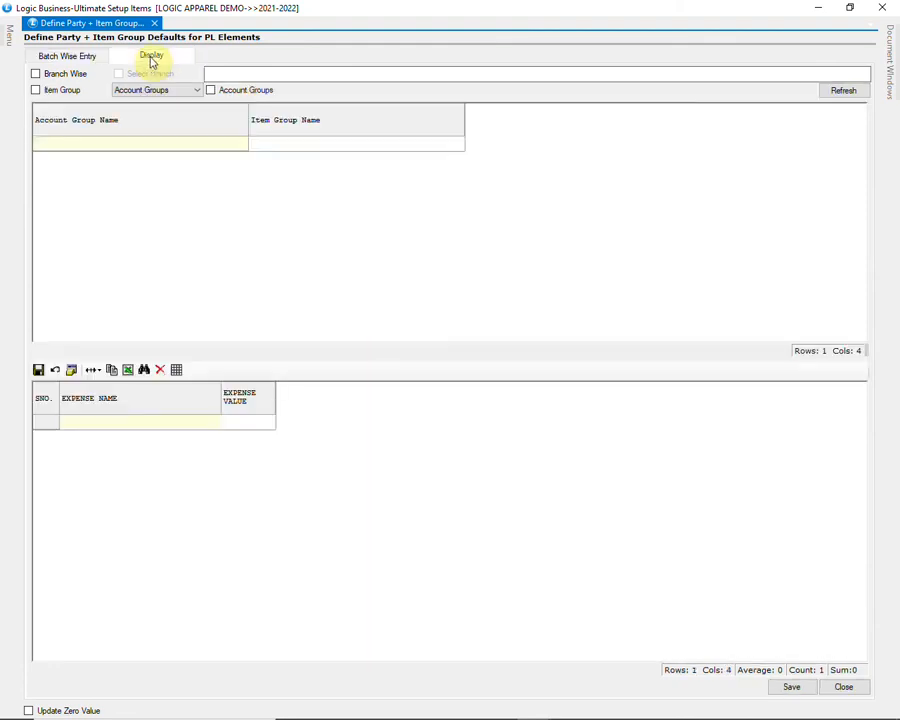
{"action": "left_click", "coordinate": [60, 90]}
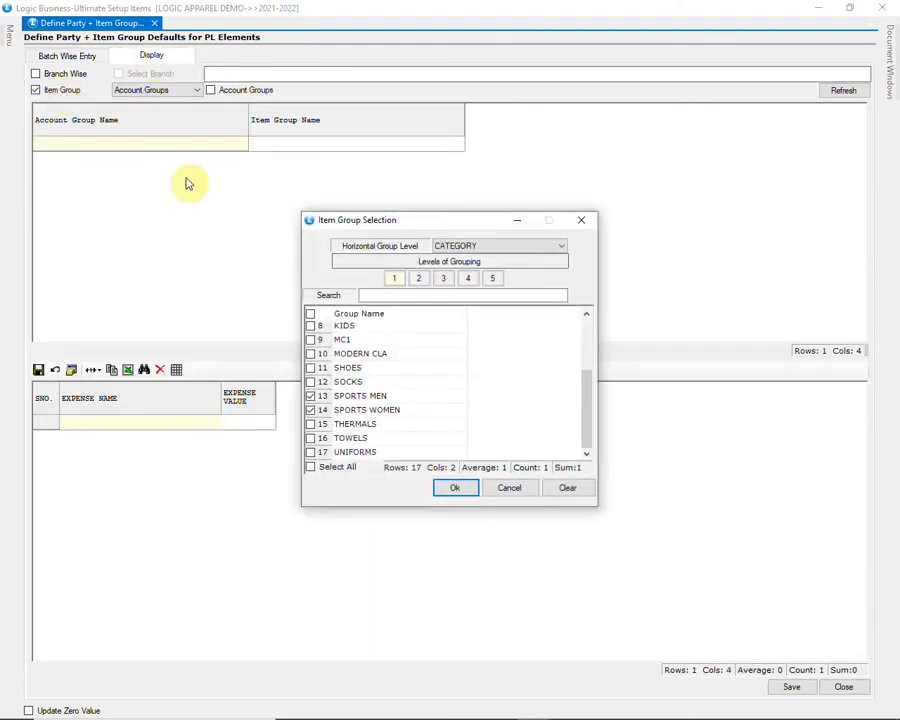
{"action": "left_click", "coordinate": [455, 489]}
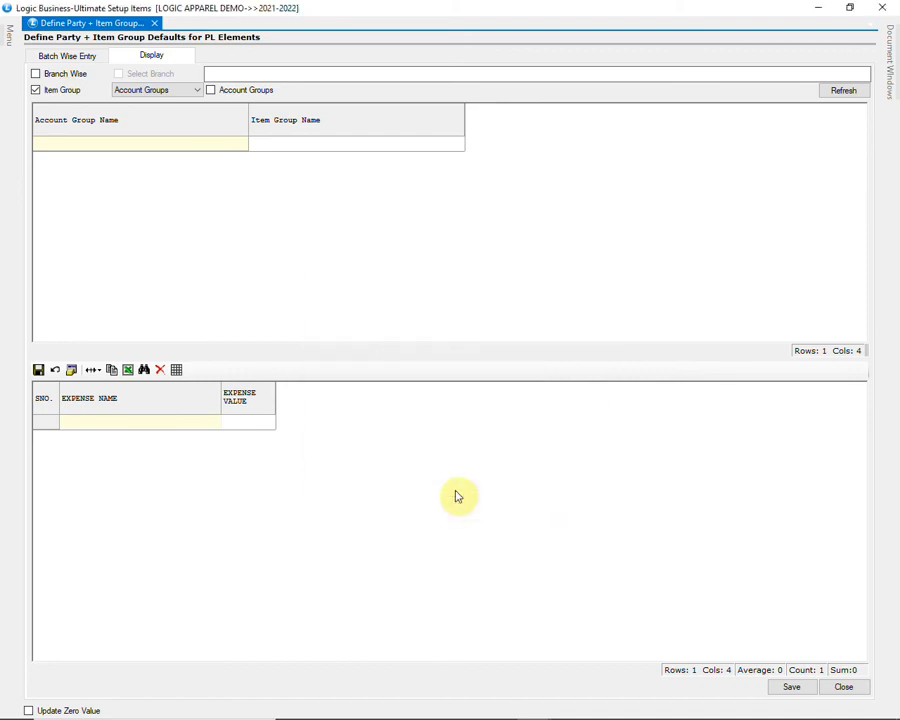
{"action": "left_click", "coordinate": [173, 91]}
{"action": "left_click", "coordinate": [165, 111]}
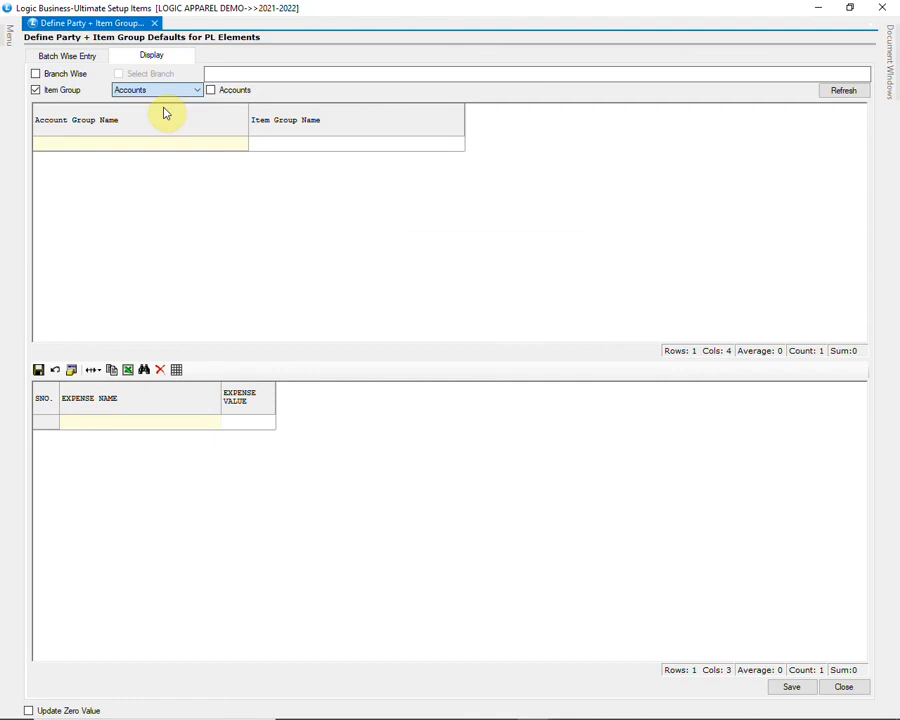
{"action": "left_click", "coordinate": [232, 95]}
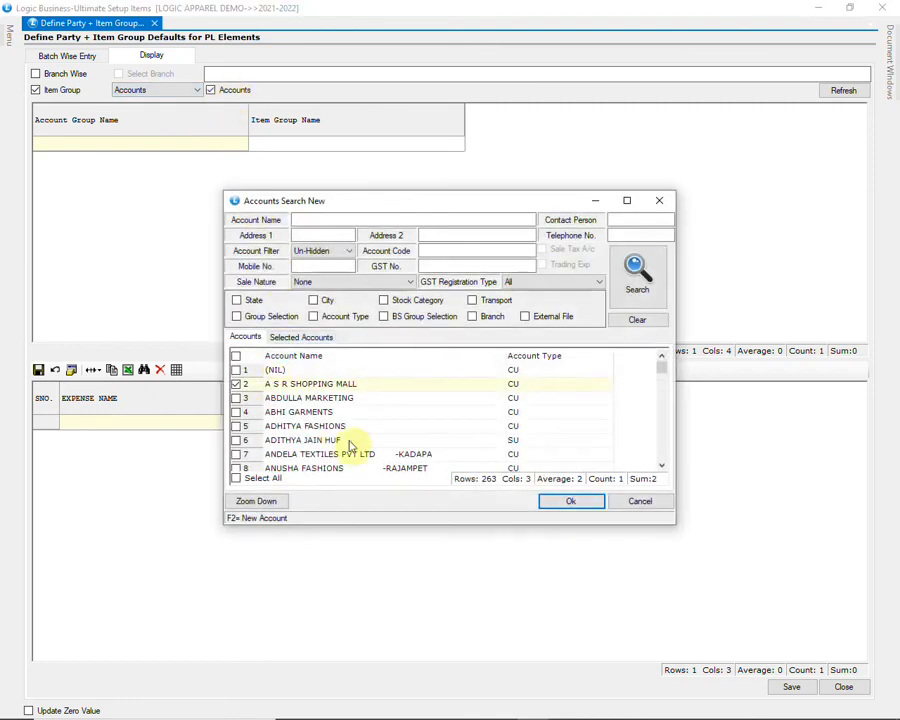
{"action": "left_click", "coordinate": [570, 502]}
{"action": "left_click", "coordinate": [825, 93]}
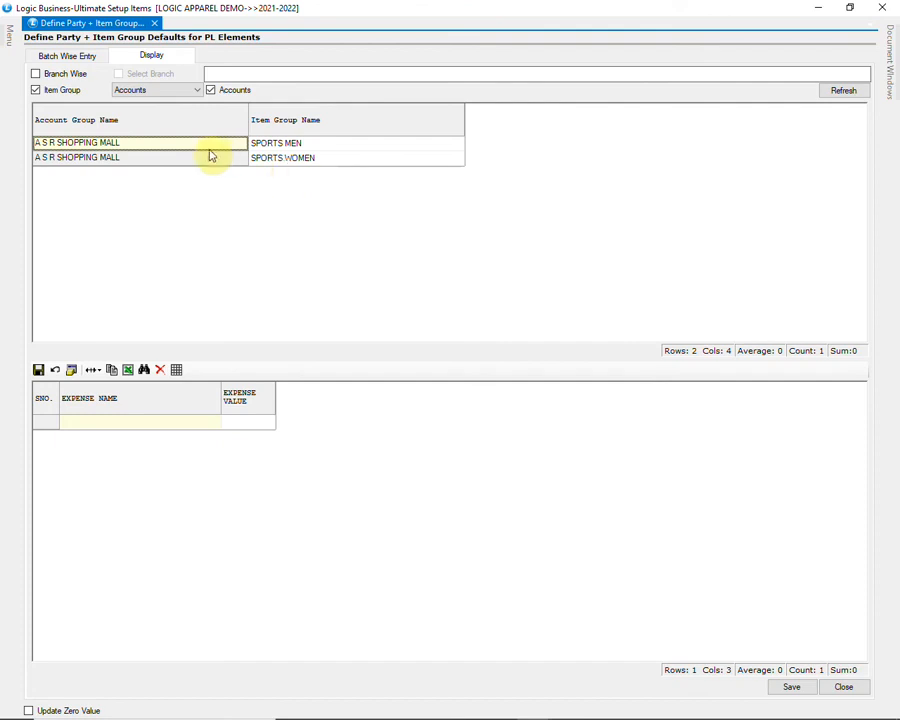
Step: Check LESS TD 35 on both sports groups, save the defaults, and close the setup window
{"action": "left_click", "coordinate": [342, 146]}
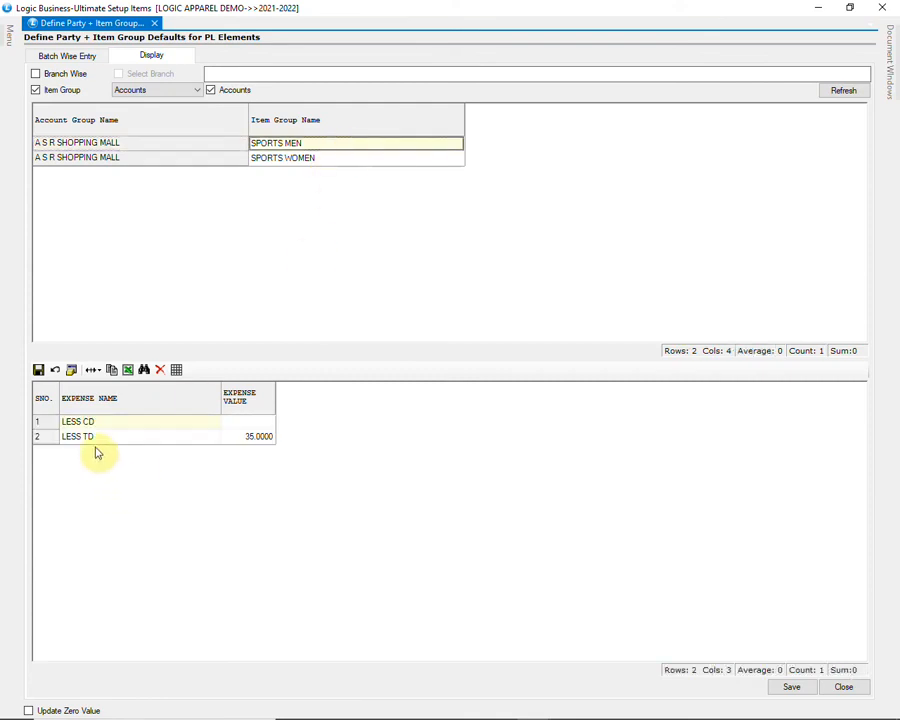
{"action": "left_click", "coordinate": [307, 161]}
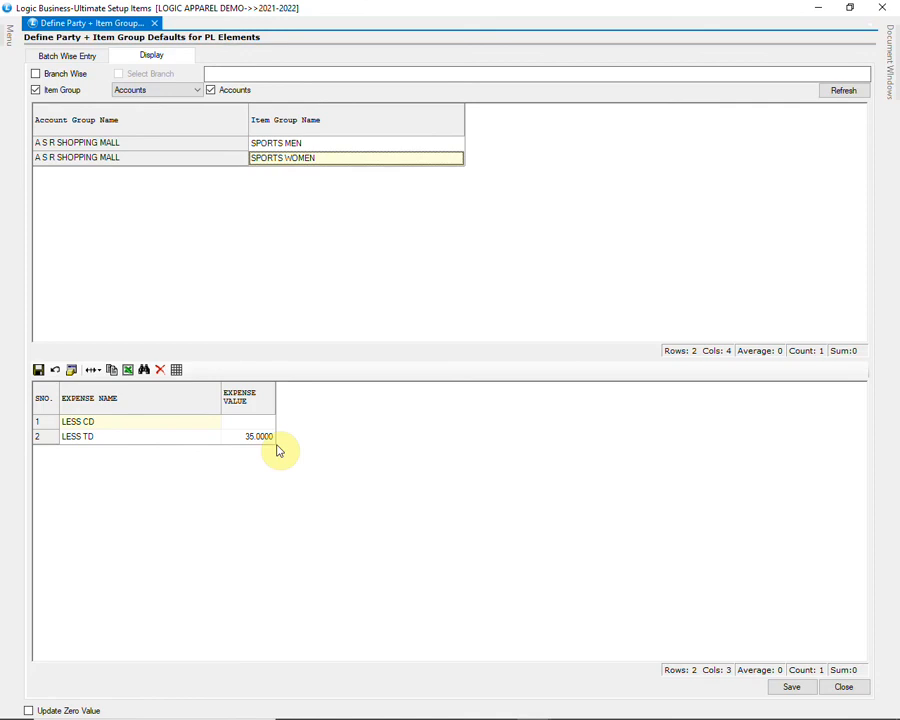
{"action": "left_click", "coordinate": [790, 688]}
{"action": "left_click", "coordinate": [432, 418]}
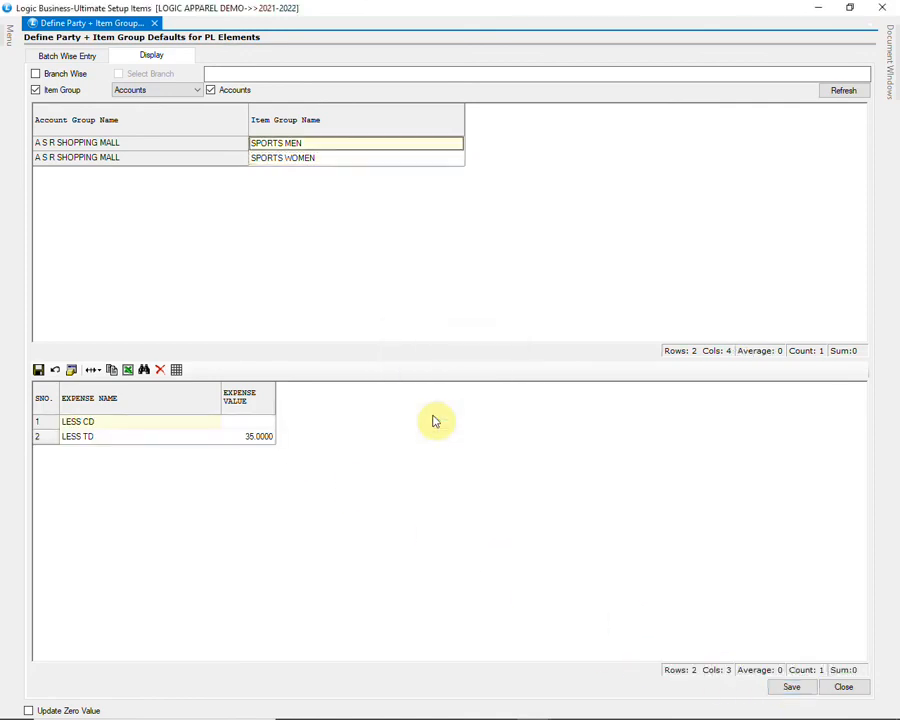
{"action": "left_click", "coordinate": [849, 687]}
{"action": "left_click", "coordinate": [428, 415]}
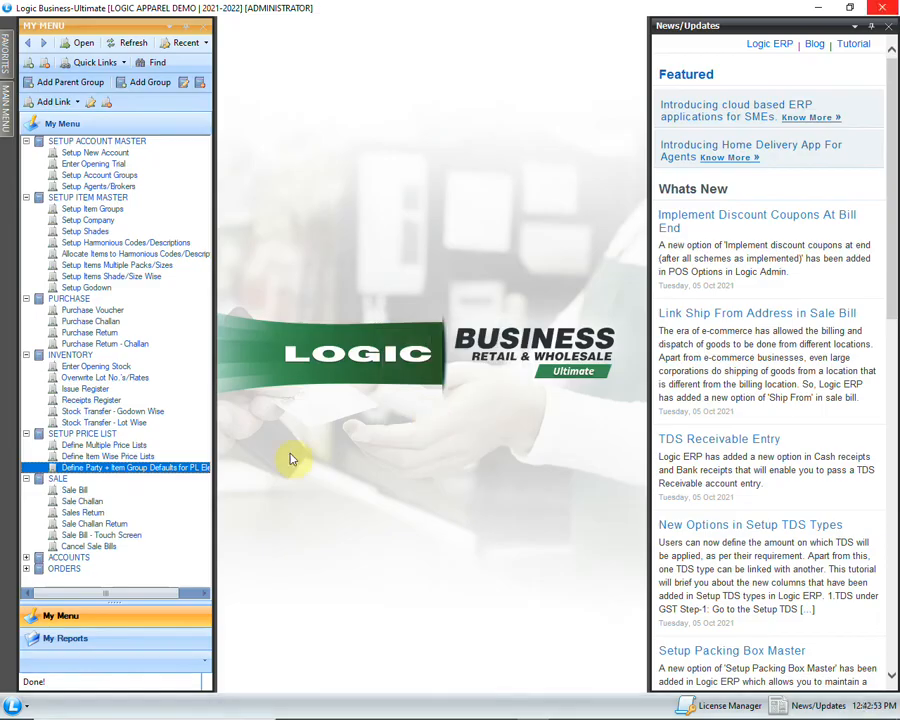
Step: Start a new sale bill for A S R SHOPPING MALL with agent KAJAL and price list PRICE LIST
{"action": "double_click", "coordinate": [90, 490]}
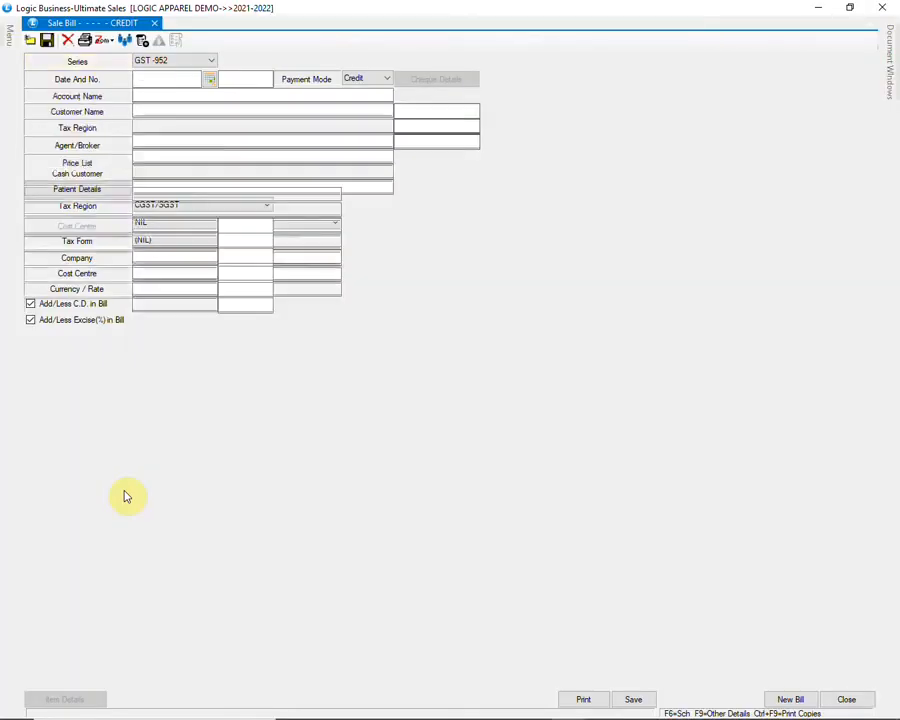
{"action": "key", "text": "Return"}
{"action": "key", "text": "Return"}
{"action": "key", "text": "Return"}
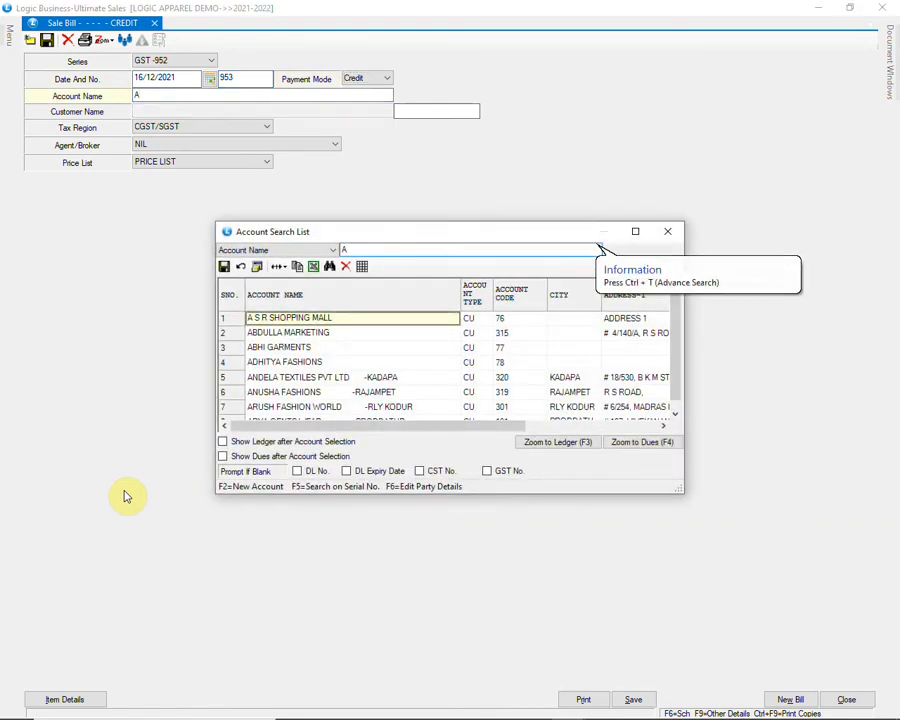
{"action": "key", "text": "Return"}
{"action": "key", "text": "Return"}
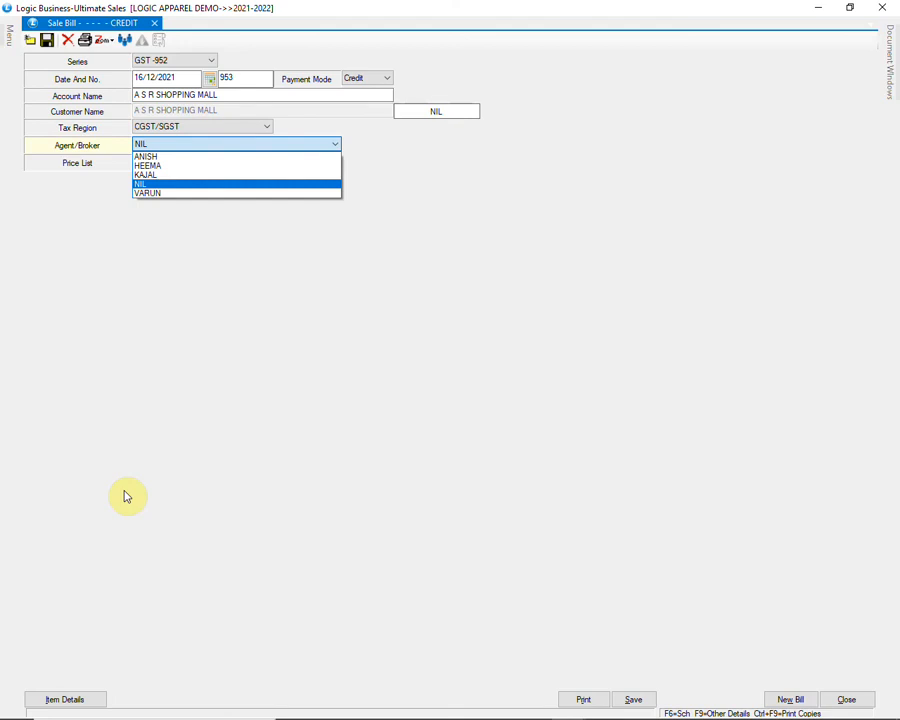
{"action": "key", "text": "Up"}
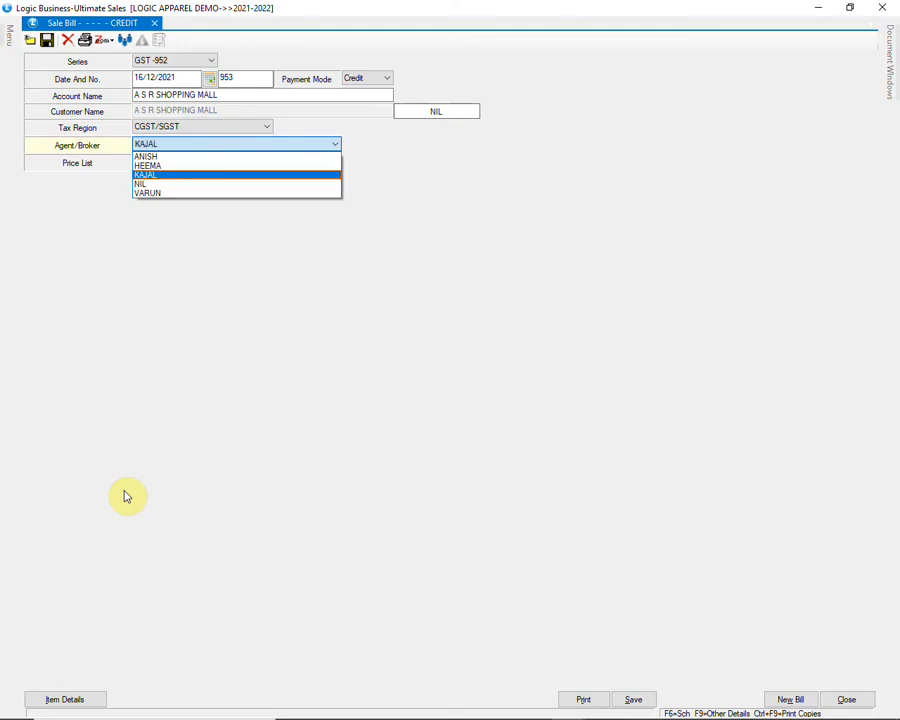
{"action": "key", "text": "Return"}
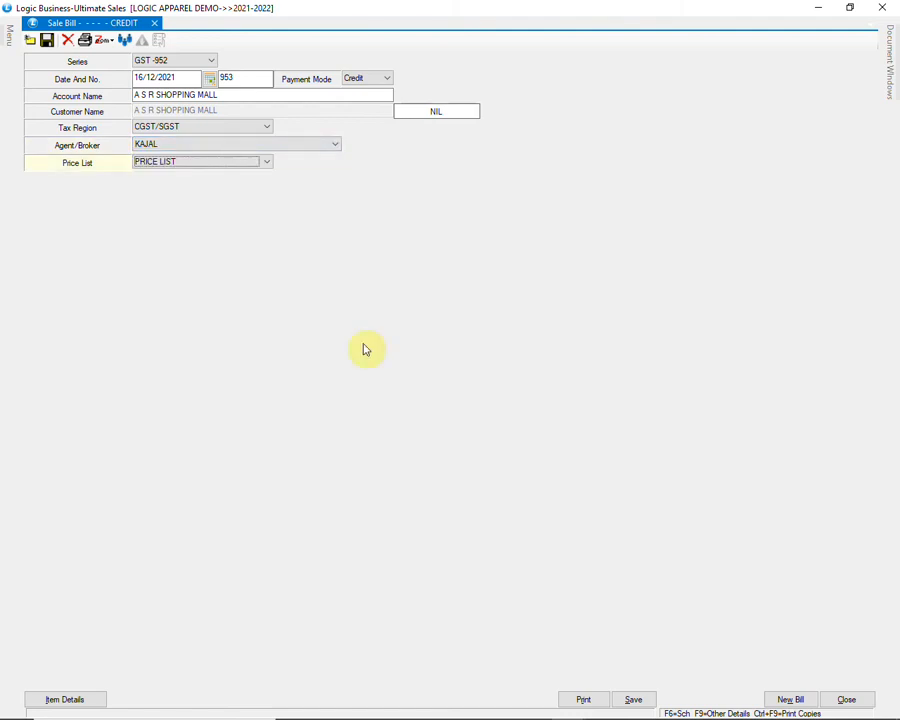
{"action": "left_click", "coordinate": [257, 165]}
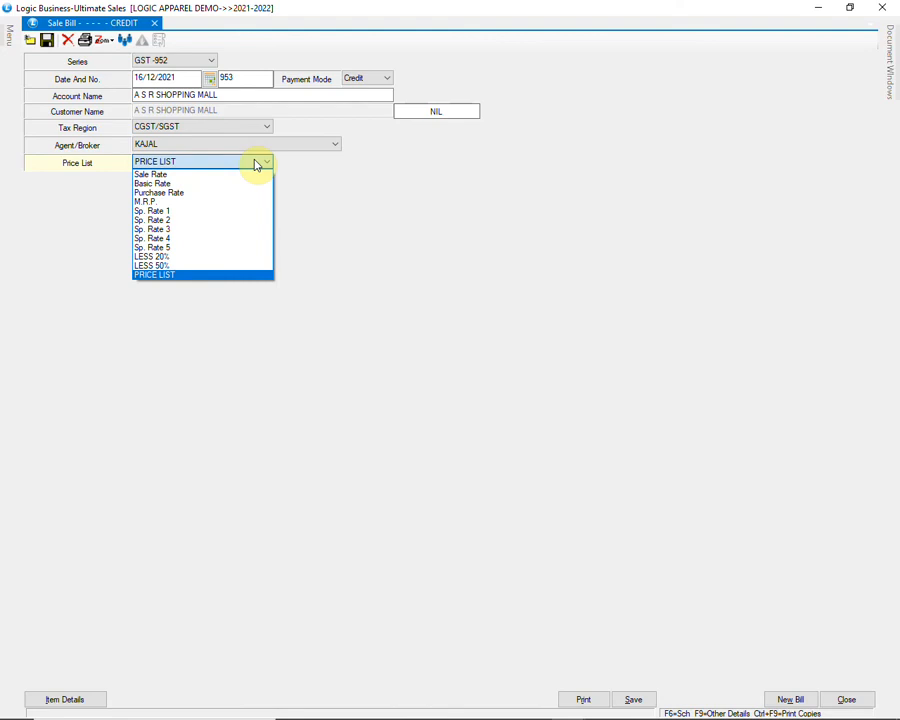
{"action": "key", "text": "Return"}
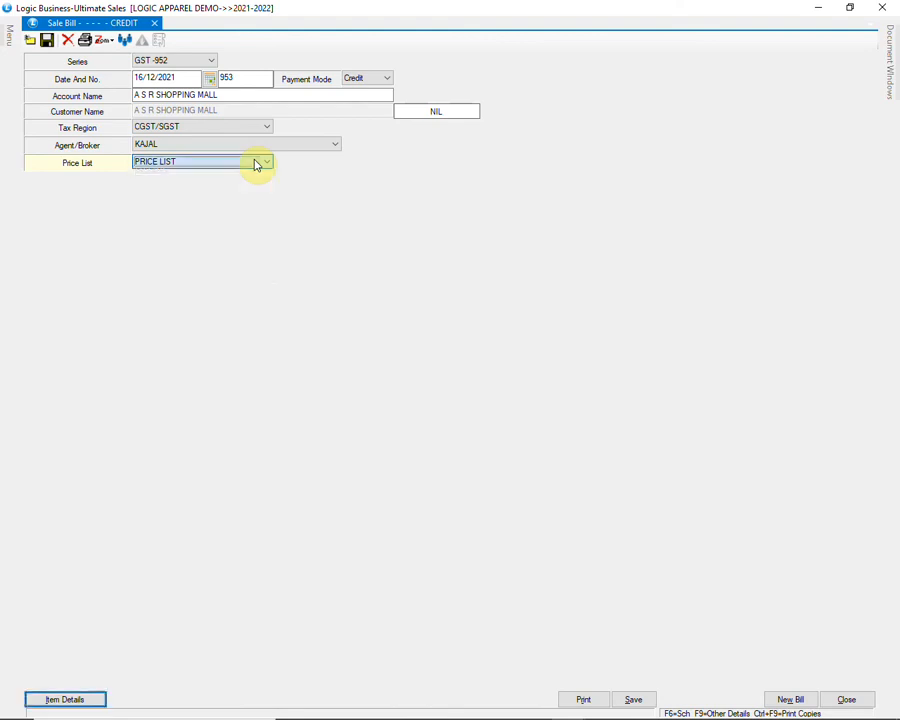
{"action": "key", "text": "Return"}
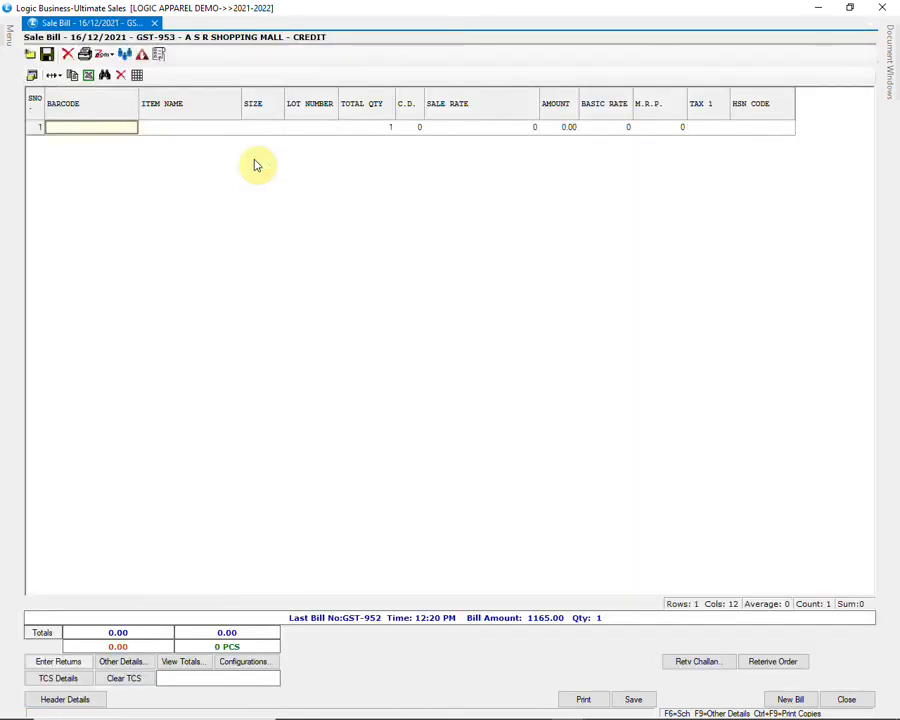
Step: Add 1300-BLACK size S at 454.35 (M.R.P. 699) and open its item-wise expense settings
{"action": "key", "text": "Return"}
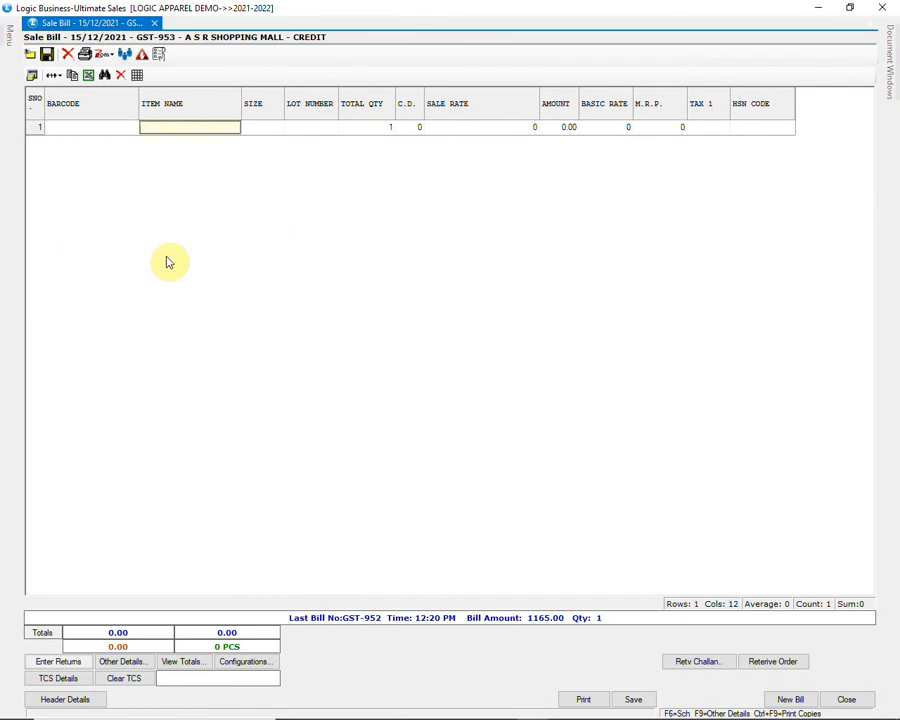
{"action": "type", "text": "1300"}
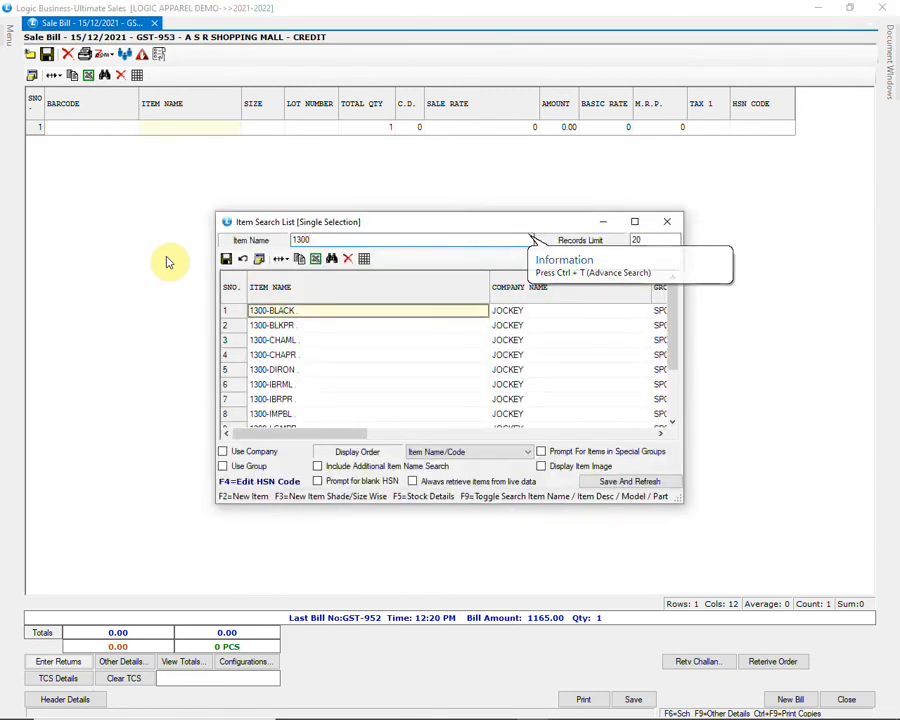
{"action": "key", "text": "Return"}
{"action": "key", "text": "Return"}
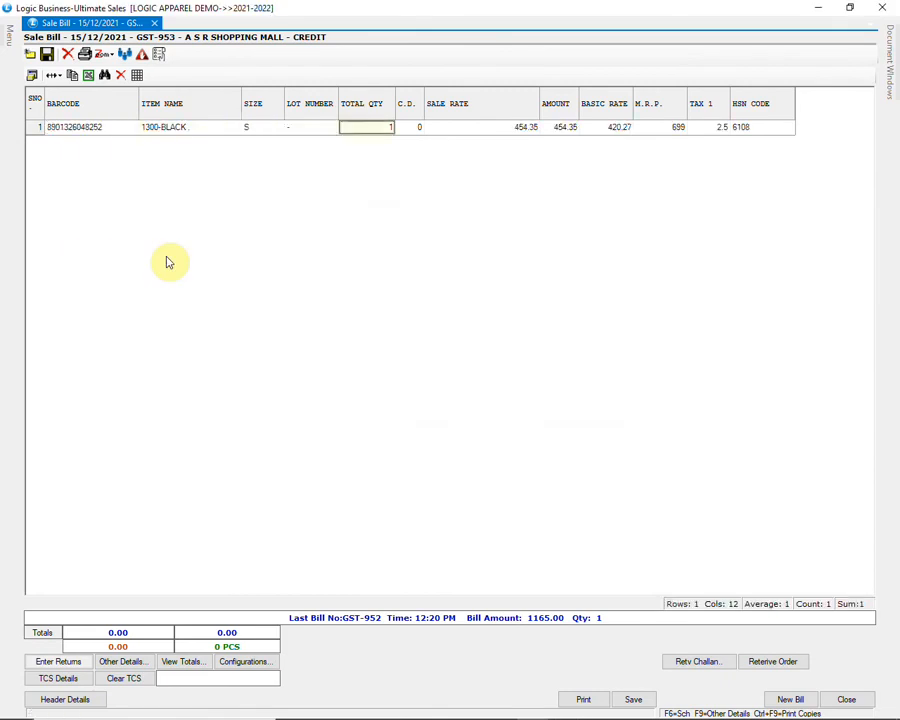
{"action": "key", "text": "Return"}
{"action": "key", "text": "Return"}
{"action": "key", "text": "Return"}
{"action": "key", "text": "Return"}
{"action": "key", "text": "Return"}
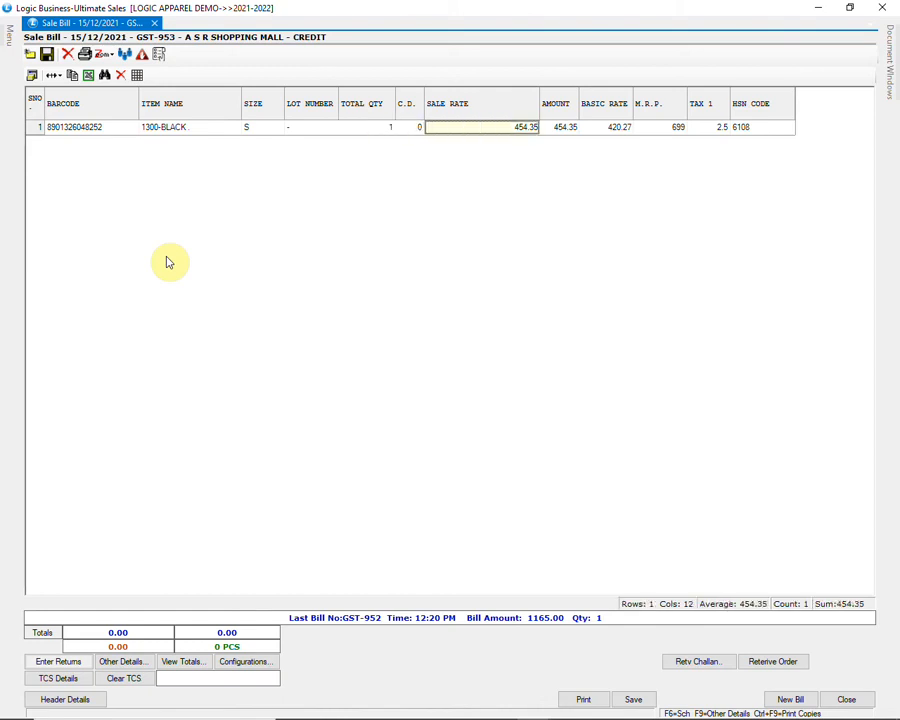
{"action": "key", "text": "Return"}
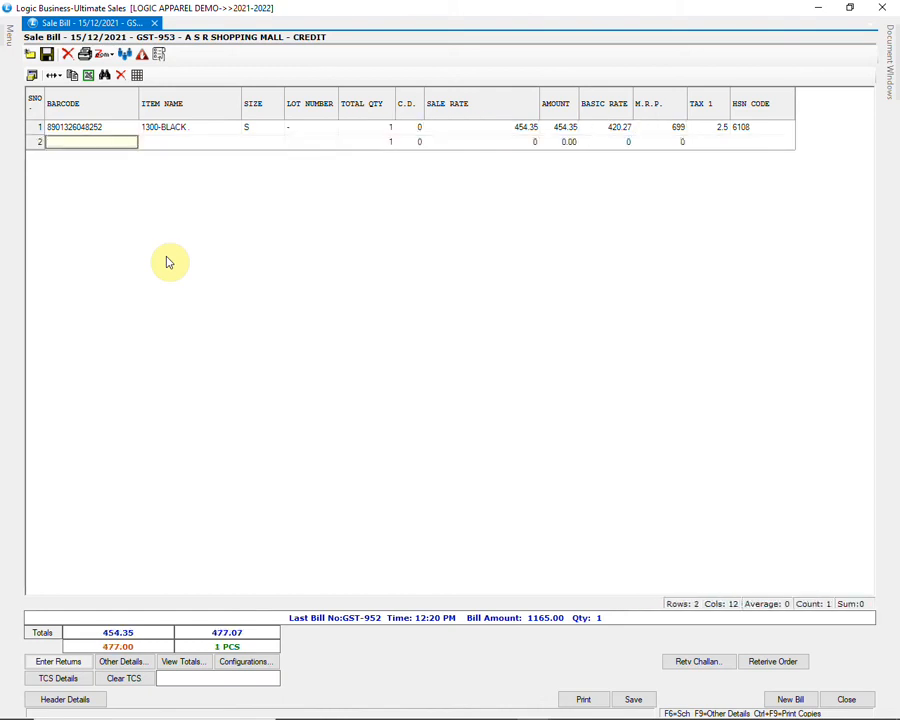
{"action": "left_click", "coordinate": [658, 131]}
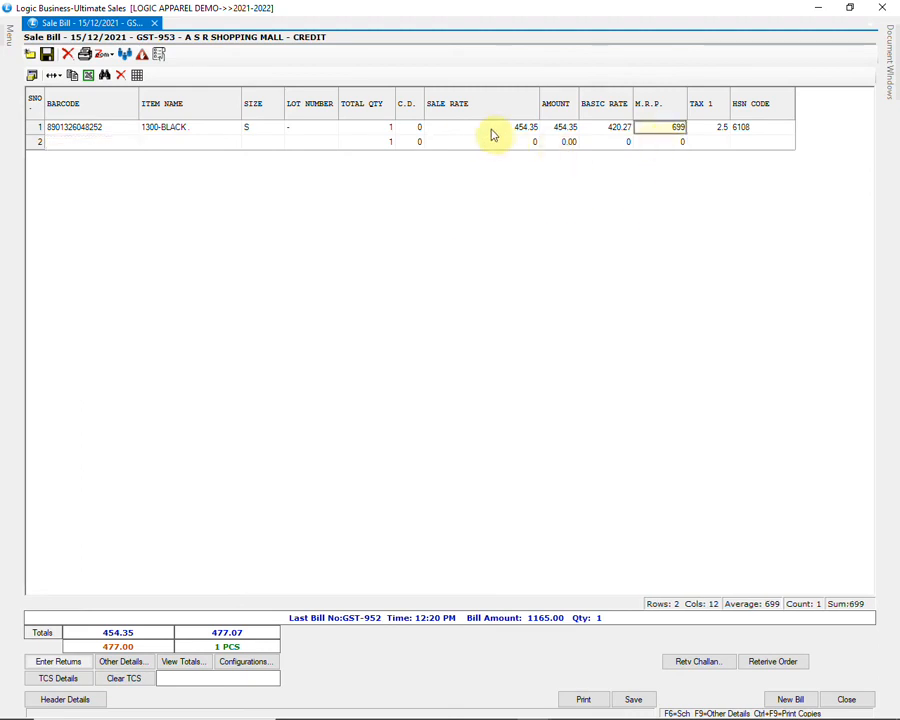
{"action": "left_click", "coordinate": [537, 128]}
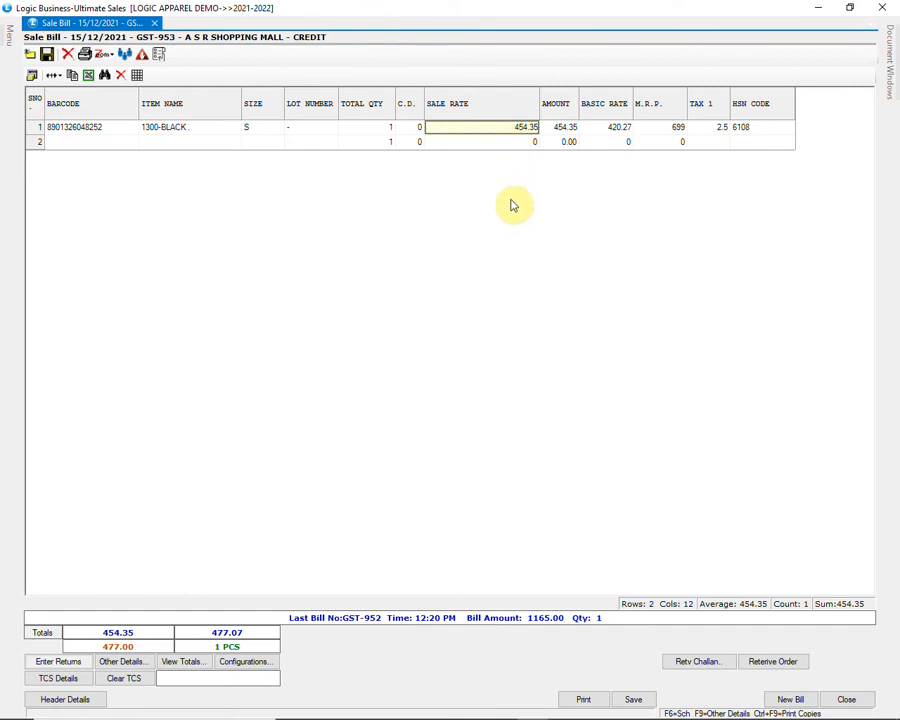
{"action": "key", "text": "F6"}
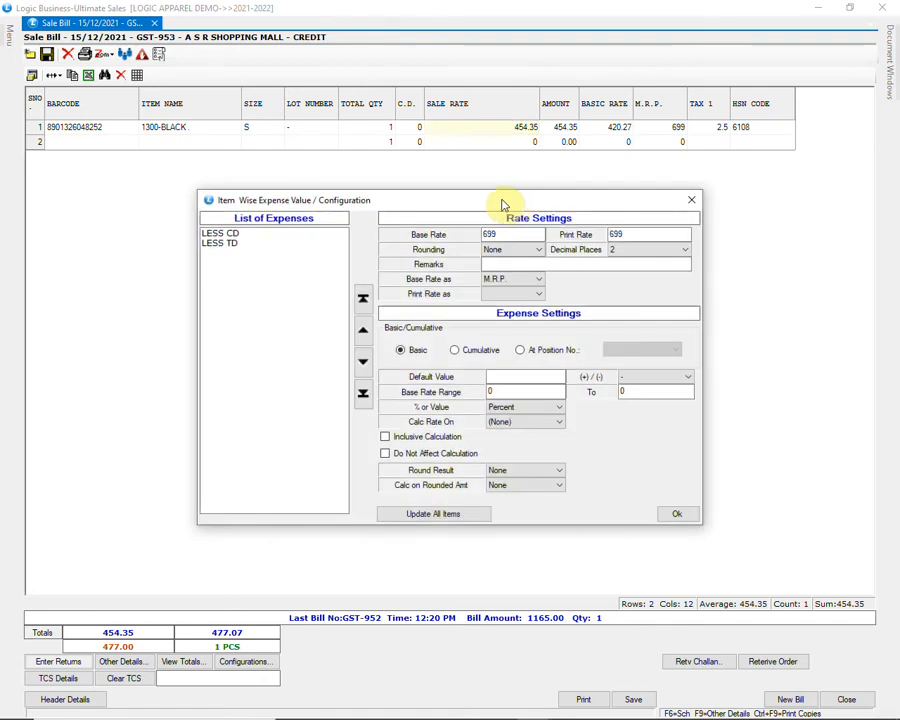
Step: Check LESS CD, and LESS TD at 35 percent off the M.R.P. base rate of 699, then return to the bill
{"action": "left_click", "coordinate": [252, 239]}
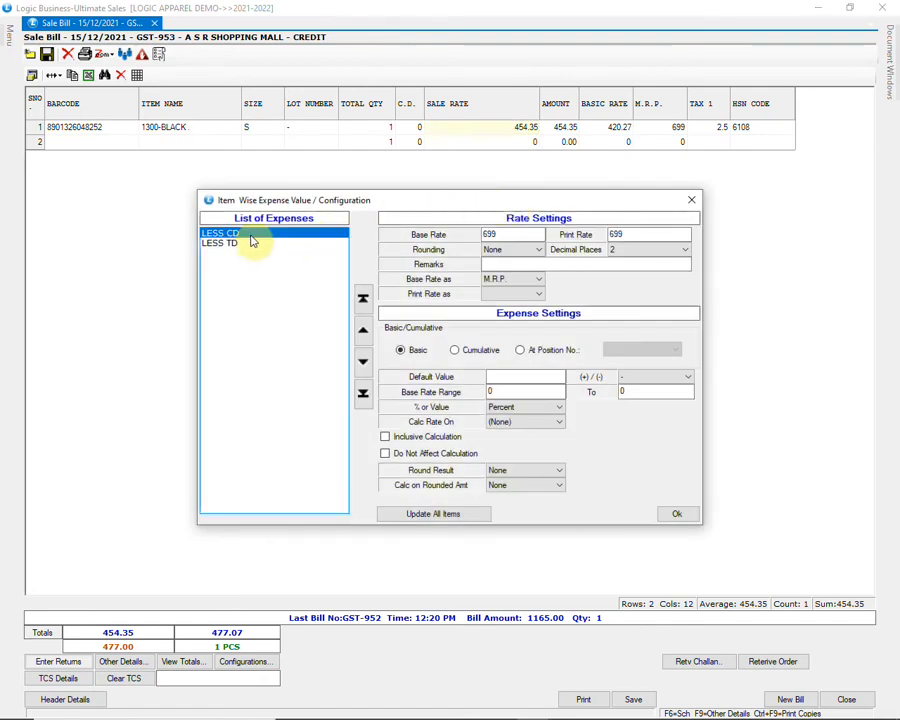
{"action": "left_click", "coordinate": [233, 245]}
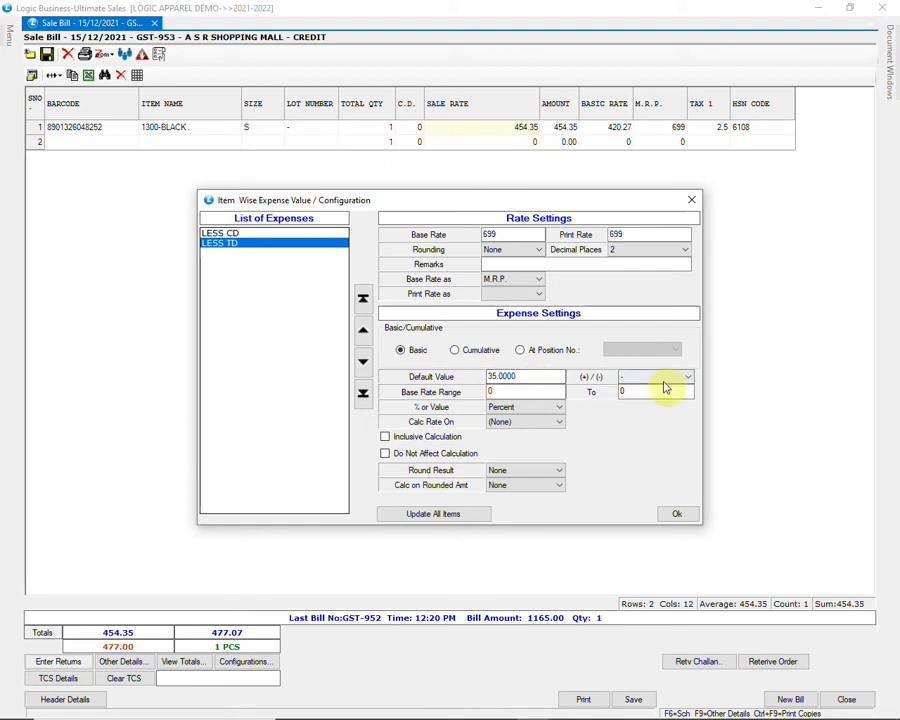
{"action": "left_click", "coordinate": [534, 281]}
{"action": "left_click", "coordinate": [533, 283]}
{"action": "left_click", "coordinate": [510, 234]}
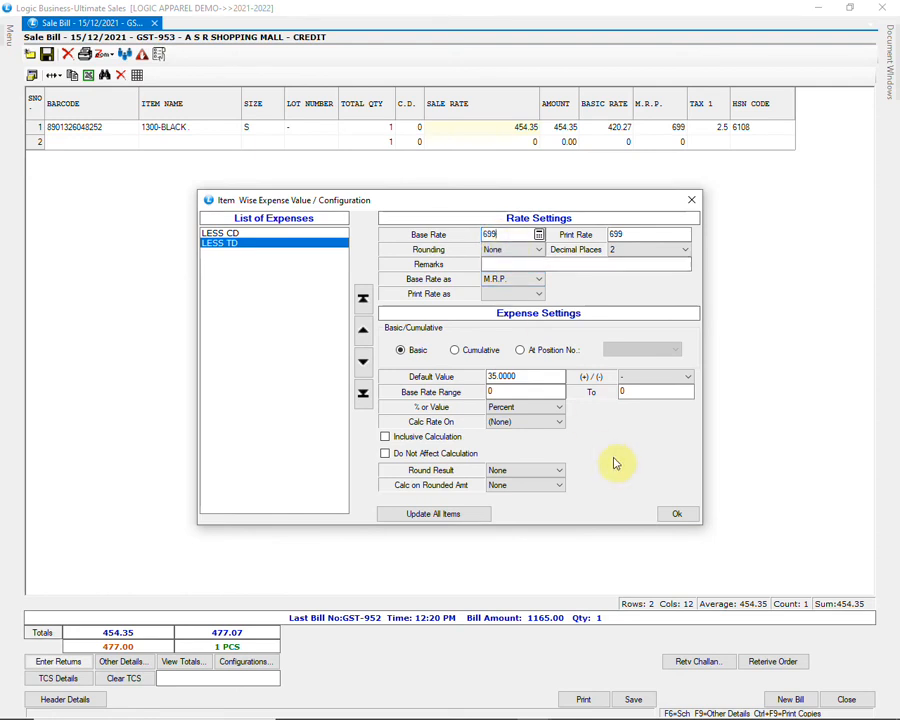
{"action": "left_click", "coordinate": [675, 515]}
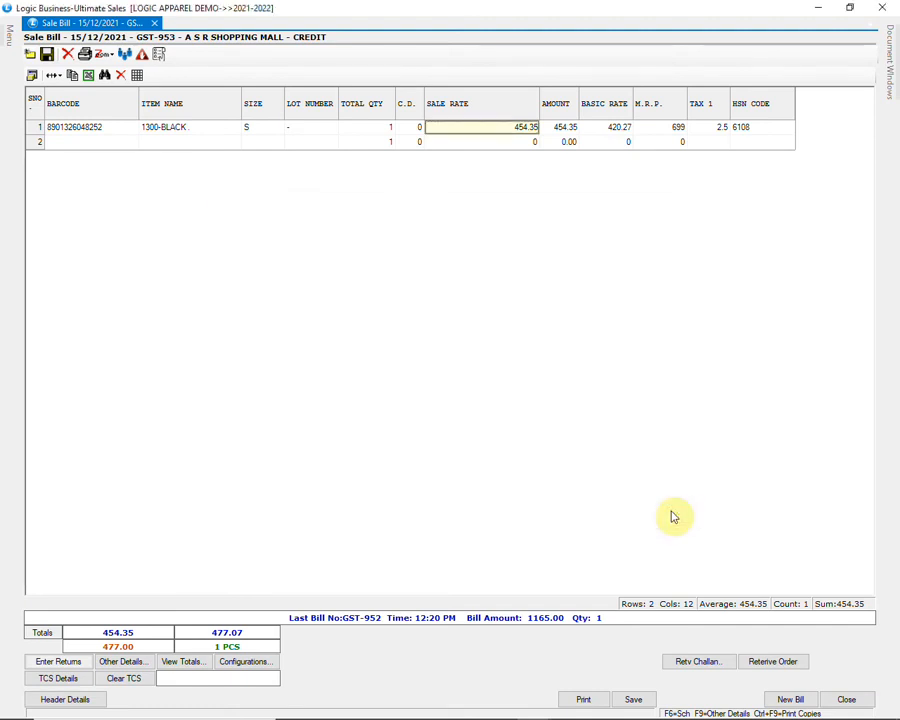
Step: Save bill GST-953 and preview its tax invoice enlarged, showing net 477.00, then close the preview
{"action": "left_click", "coordinate": [588, 697]}
{"action": "left_click", "coordinate": [402, 413]}
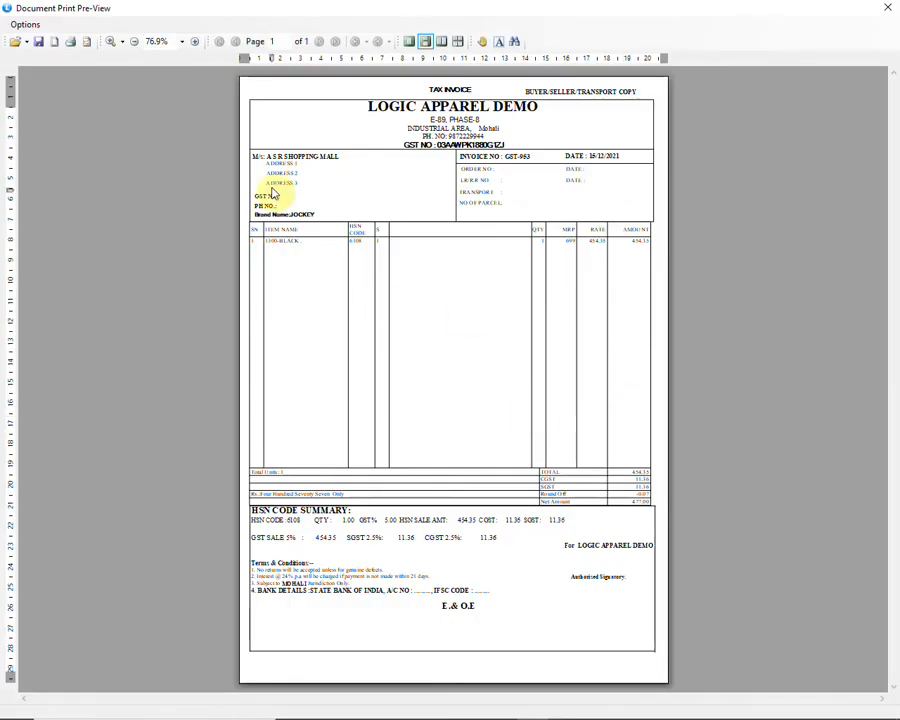
{"action": "left_click", "coordinate": [196, 42]}
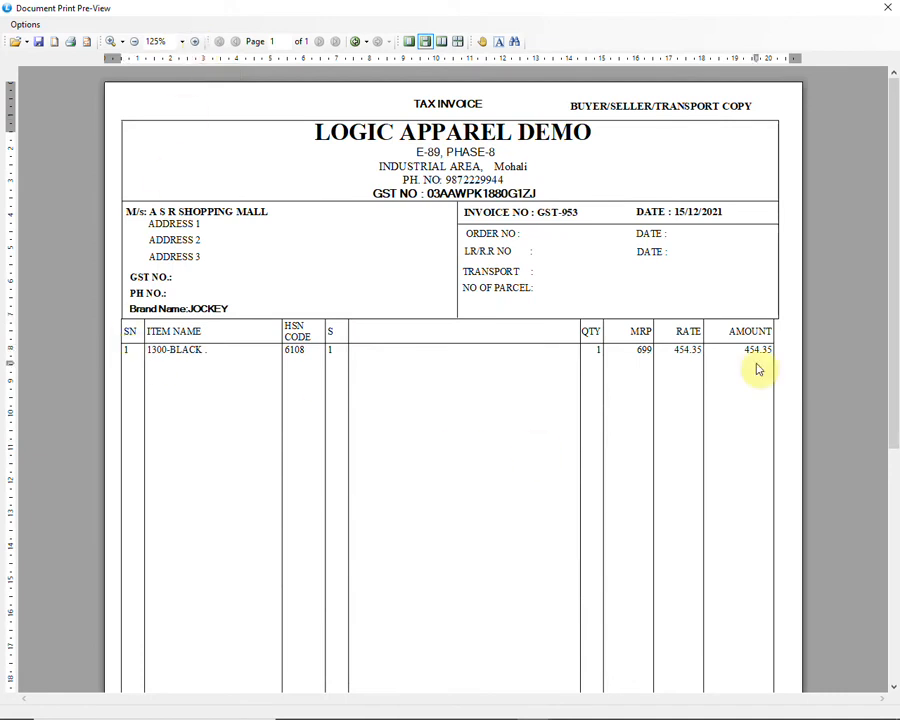
{"action": "scroll", "coordinate": [757, 370], "scroll_direction": "down", "scroll_amount": 8}
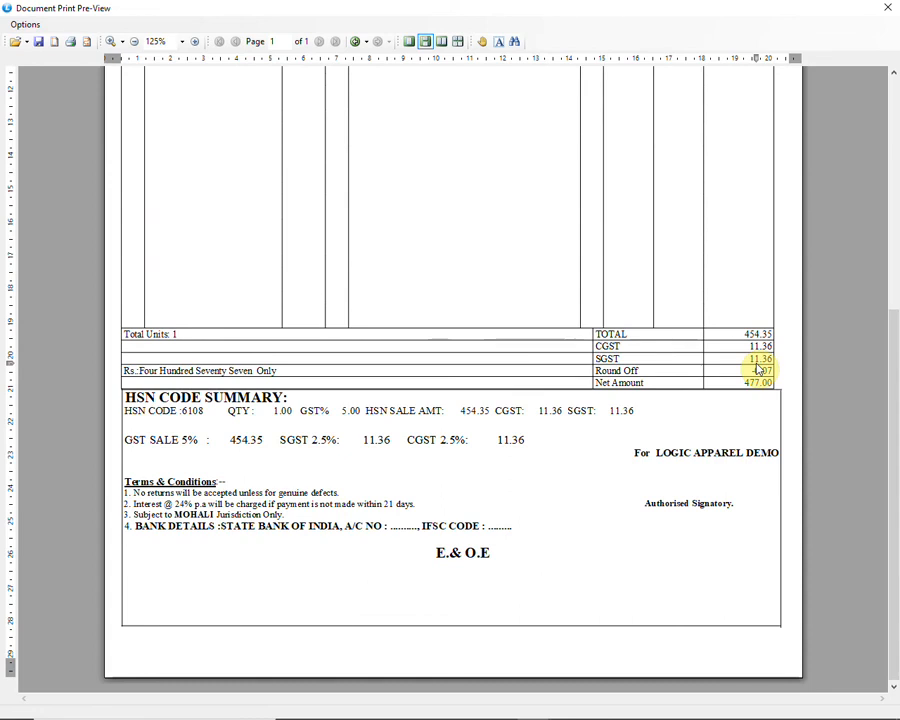
{"action": "scroll", "coordinate": [757, 370], "scroll_direction": "up", "scroll_amount": 8}
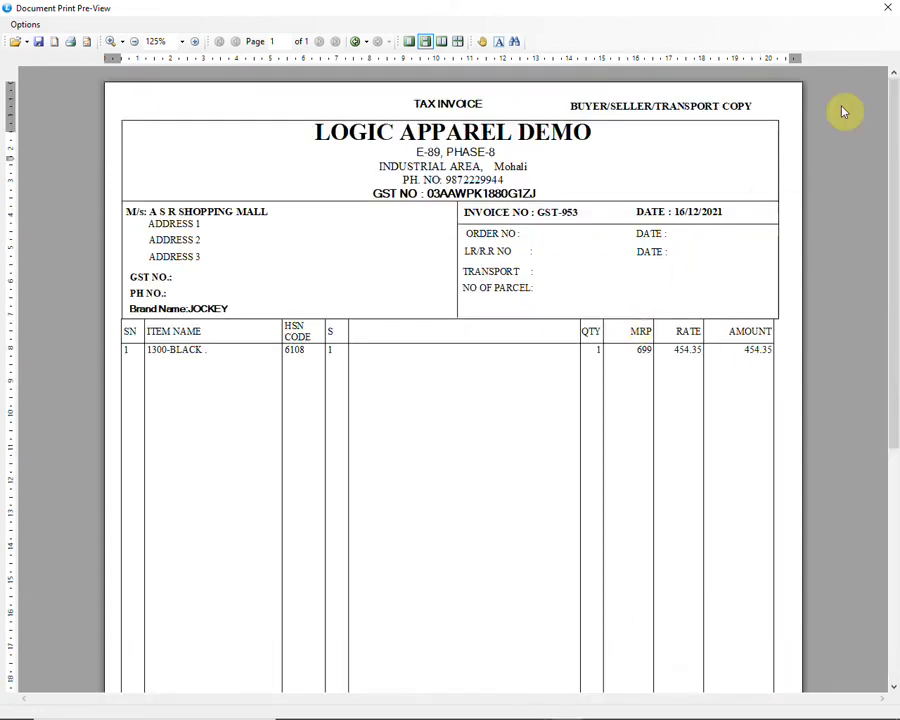
{"action": "left_click", "coordinate": [887, 7]}
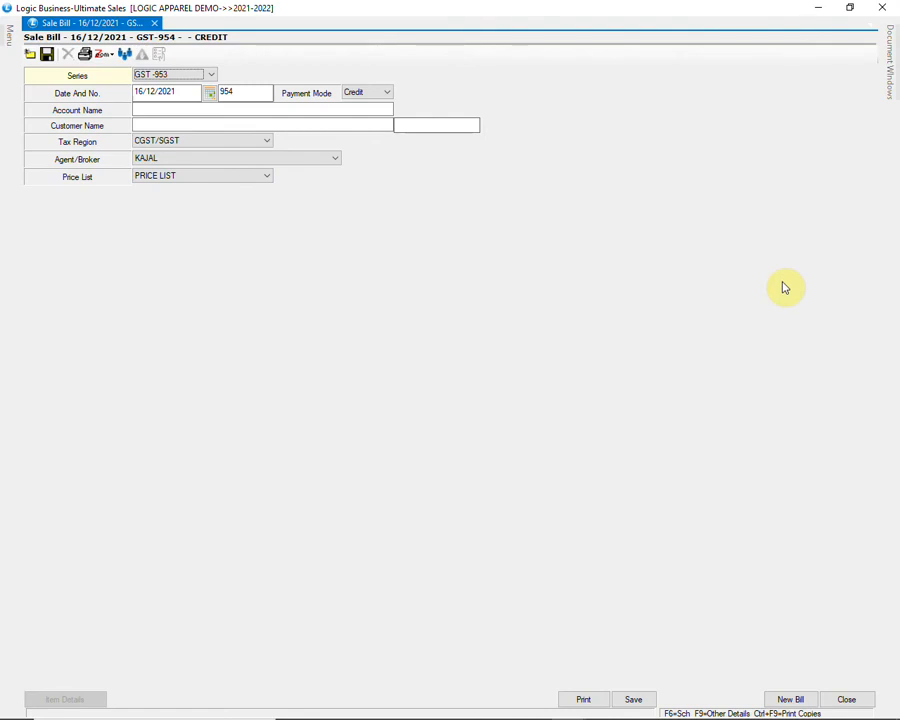
Step: Close the sale bill and start a new Sale Order from the ORDERS menu
{"action": "left_click", "coordinate": [845, 702]}
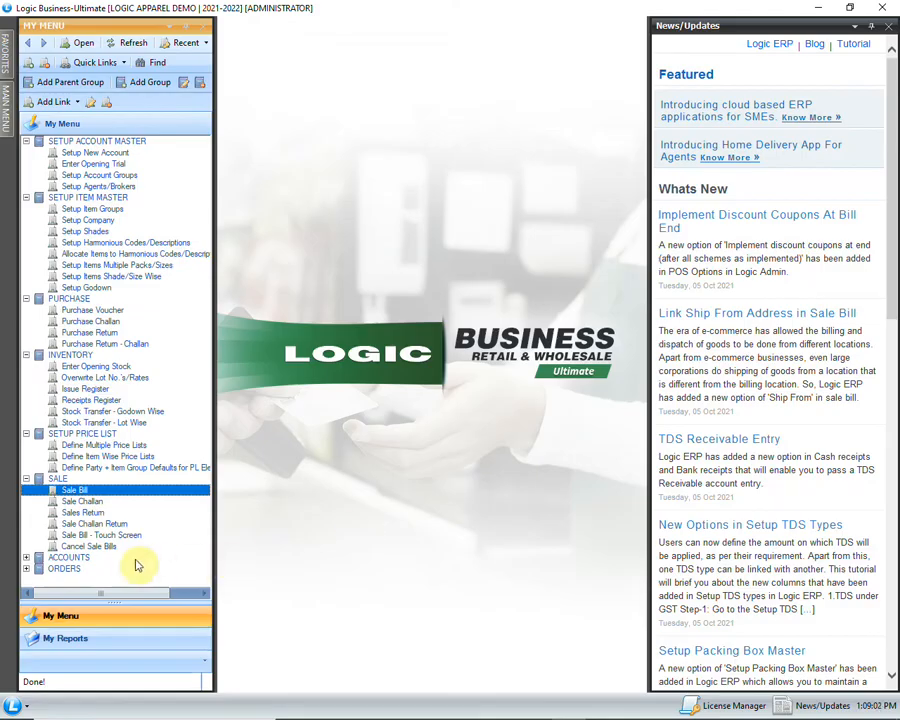
{"action": "scroll", "coordinate": [27, 572], "scroll_direction": "down", "scroll_amount": 1}
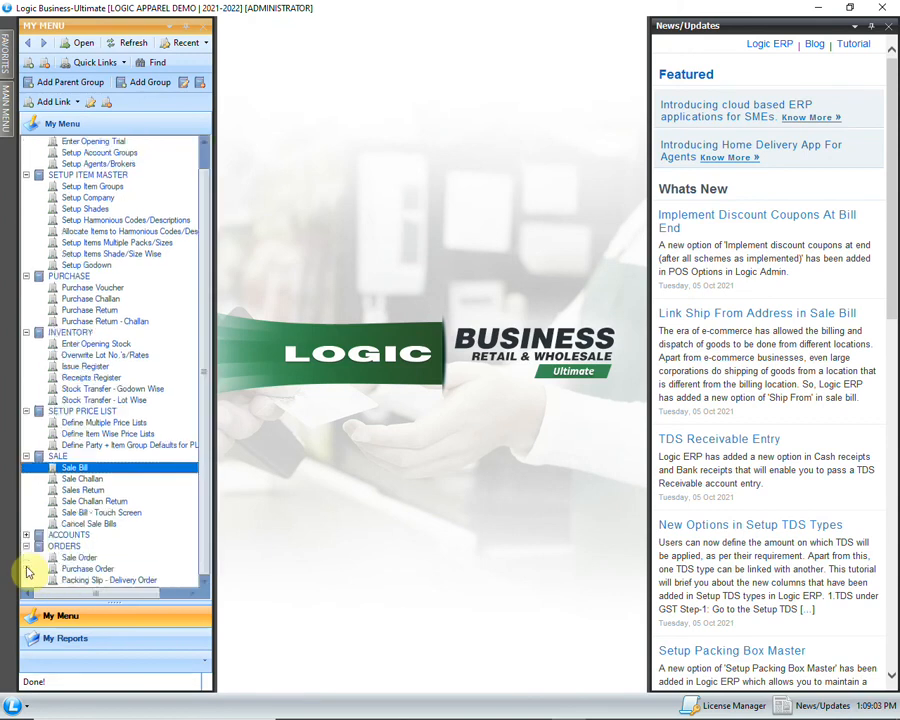
{"action": "left_click", "coordinate": [112, 558]}
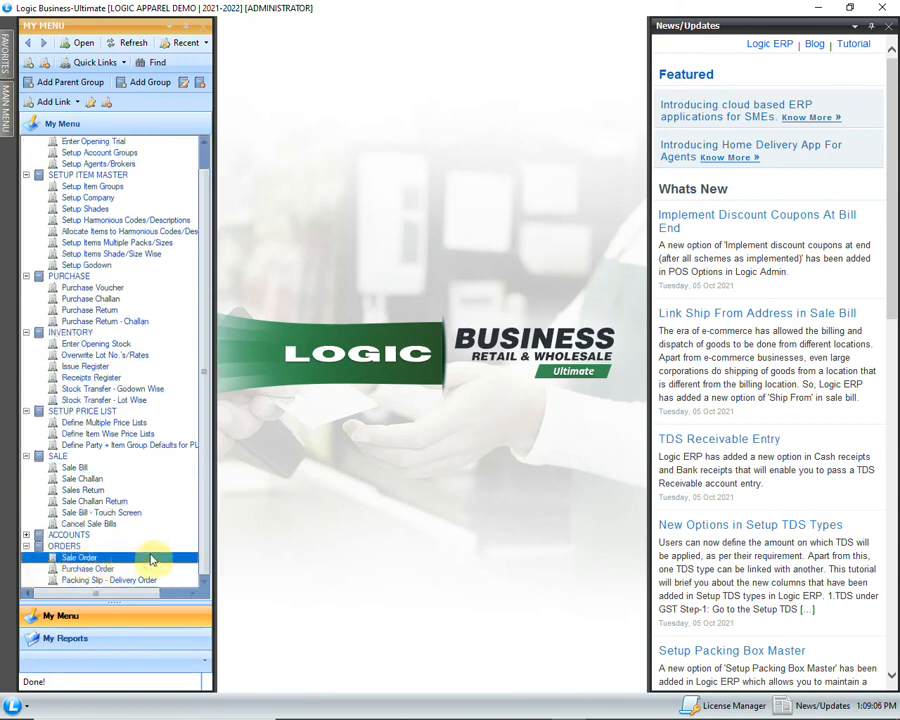
{"action": "double_click", "coordinate": [152, 560]}
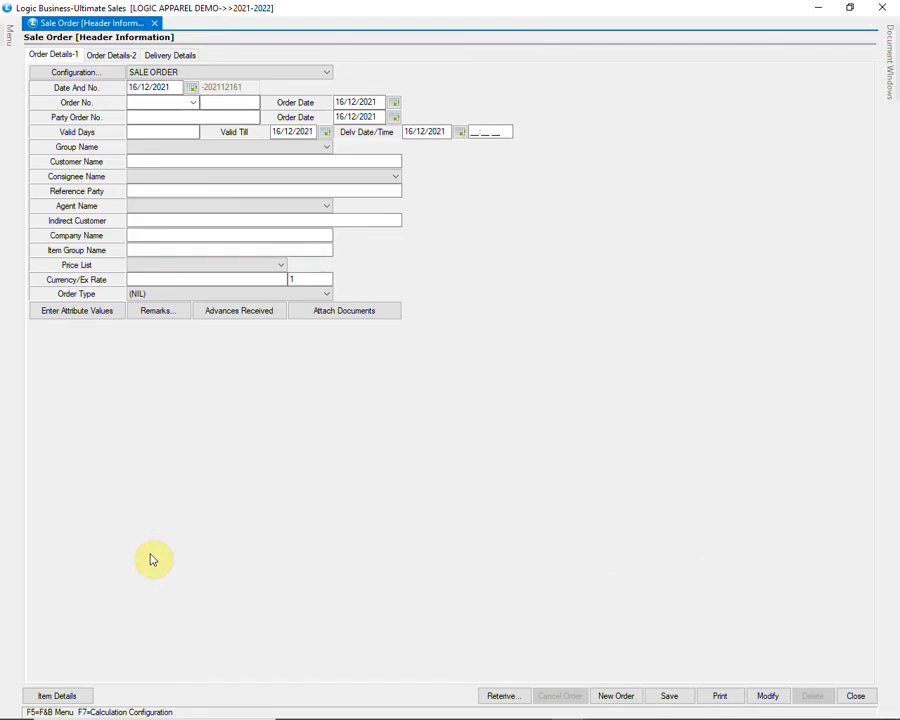
Step: Keep the default order number and dates, and choose A S R SHOPPING MALL as the customer
{"action": "key", "text": "Return"}
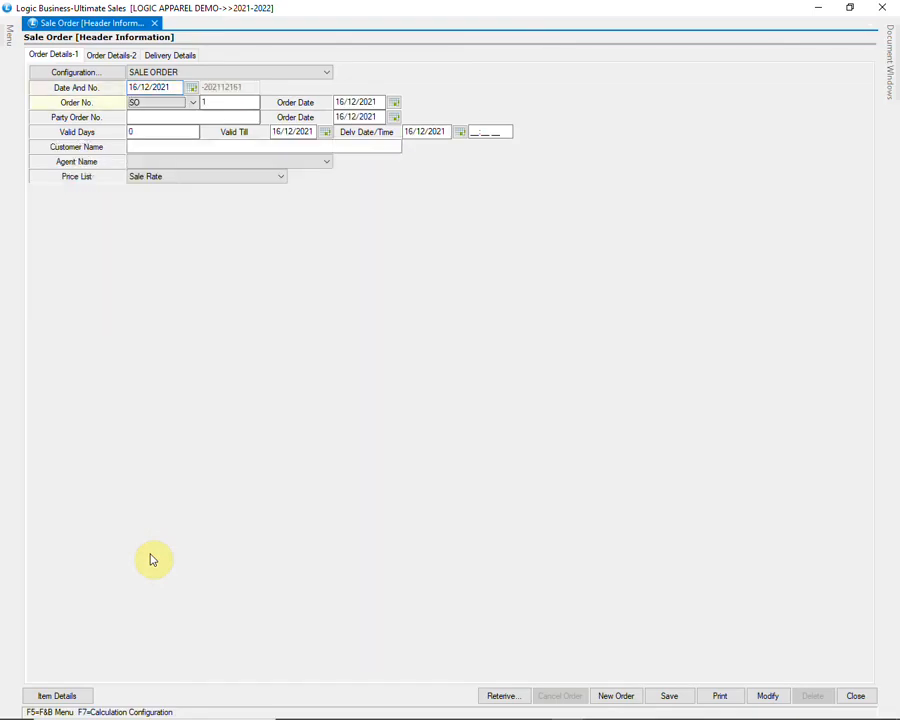
{"action": "key", "text": "Return"}
{"action": "key", "text": "Return"}
{"action": "key", "text": "Return"}
{"action": "key", "text": "Return"}
{"action": "key", "text": "Return"}
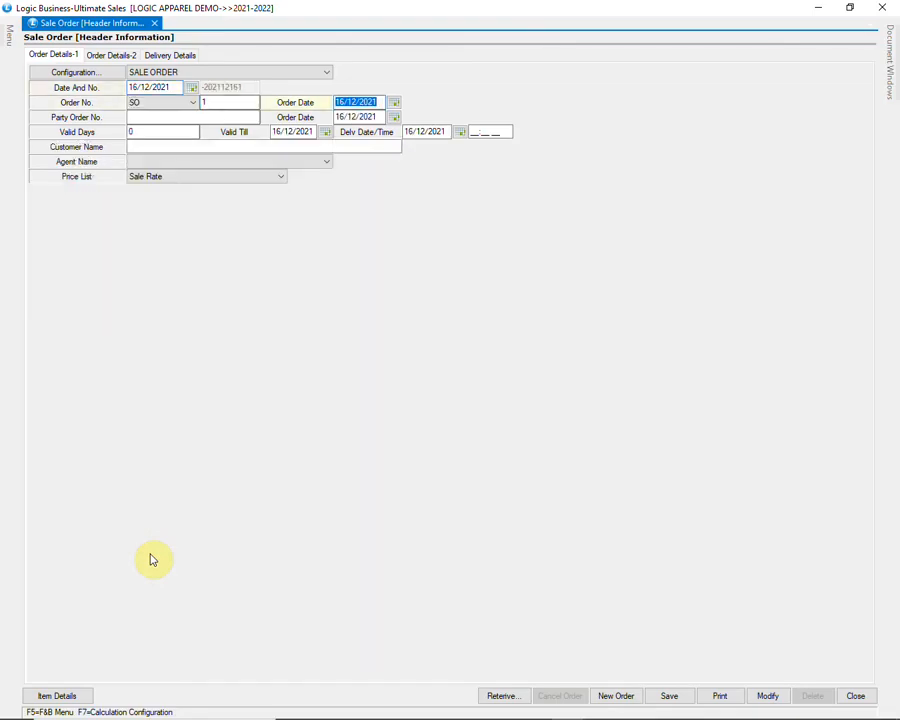
{"action": "key", "text": "Return"}
{"action": "key", "text": "Return"}
{"action": "key", "text": "Return"}
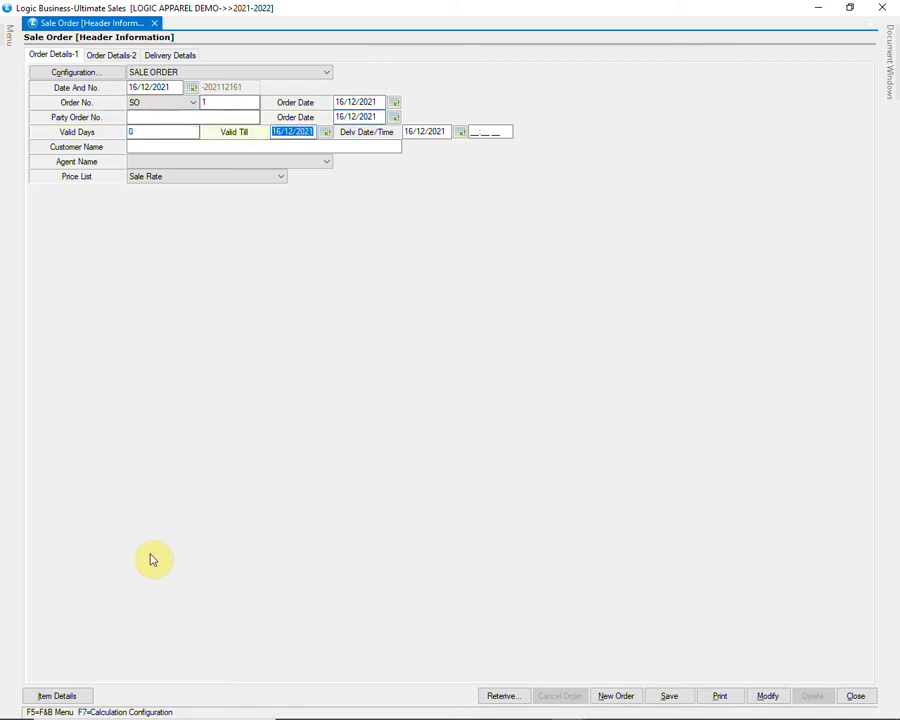
{"action": "key", "text": "Return"}
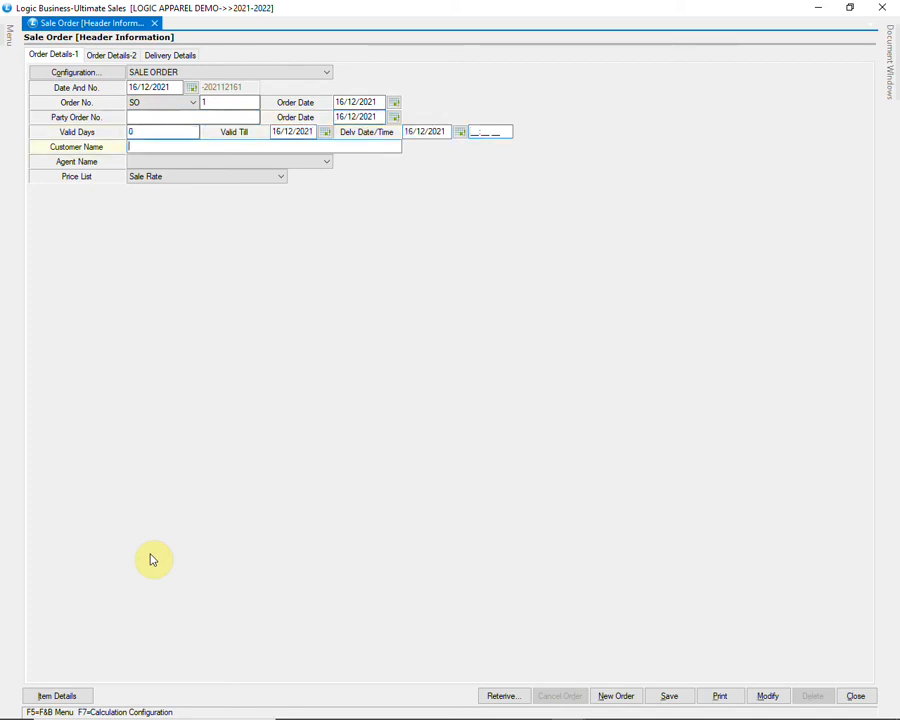
{"action": "type", "text": "A"}
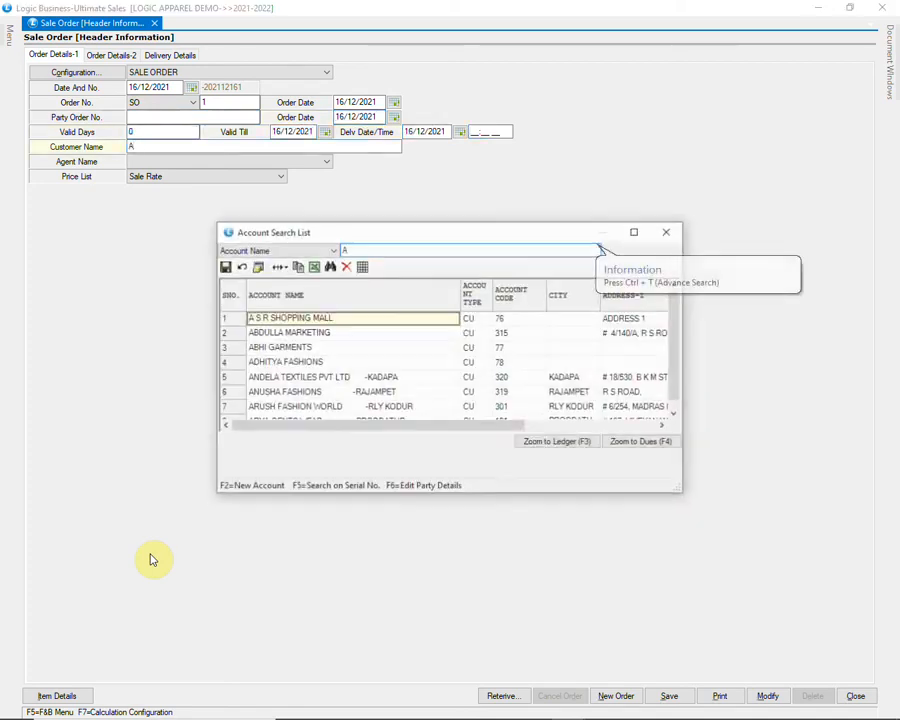
{"action": "key", "text": "Return"}
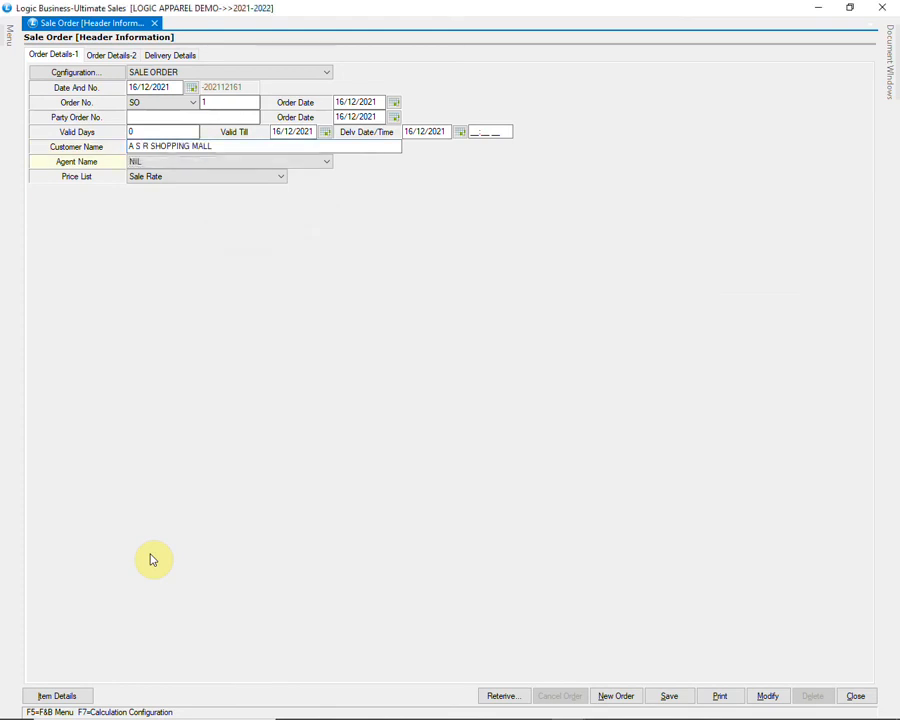
Step: Set agent ANISH and price list PRICE LIST, then move on to the order's items
{"action": "key", "text": "alt+Down"}
{"action": "key", "text": "Up"}
{"action": "key", "text": "Up"}
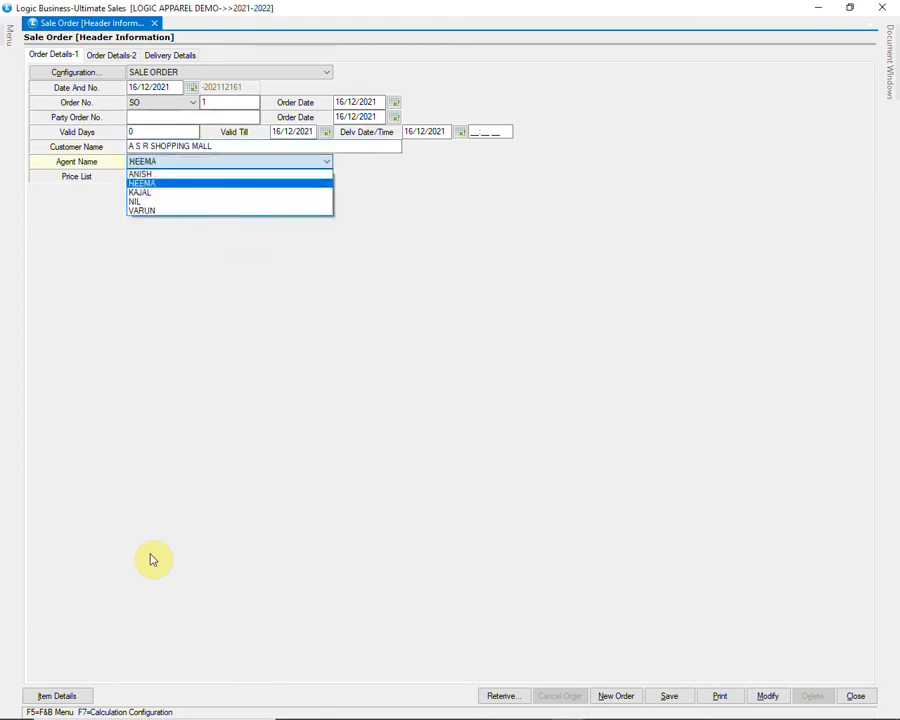
{"action": "key", "text": "Up"}
{"action": "key", "text": "alt+Down"}
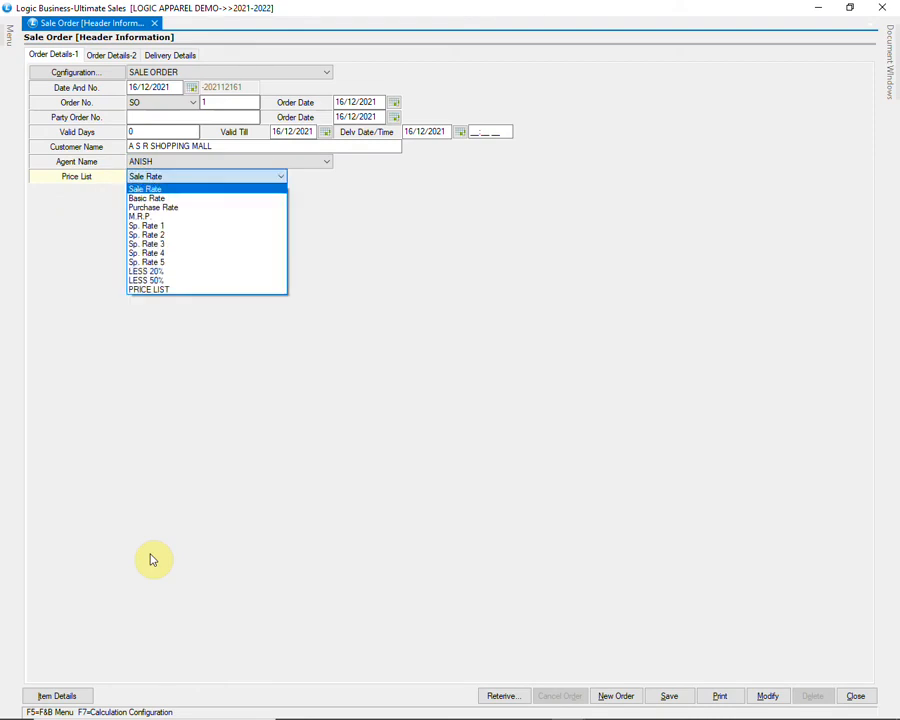
{"action": "key", "text": "Down"}
{"action": "key", "text": "Down"}
{"action": "key", "text": "Down"}
{"action": "key", "text": "Down"}
{"action": "key", "text": "Down"}
{"action": "key", "text": "Down"}
{"action": "key", "text": "Down"}
{"action": "key", "text": "Down"}
{"action": "key", "text": "Down"}
{"action": "key", "text": "Down"}
{"action": "key", "text": "Down"}
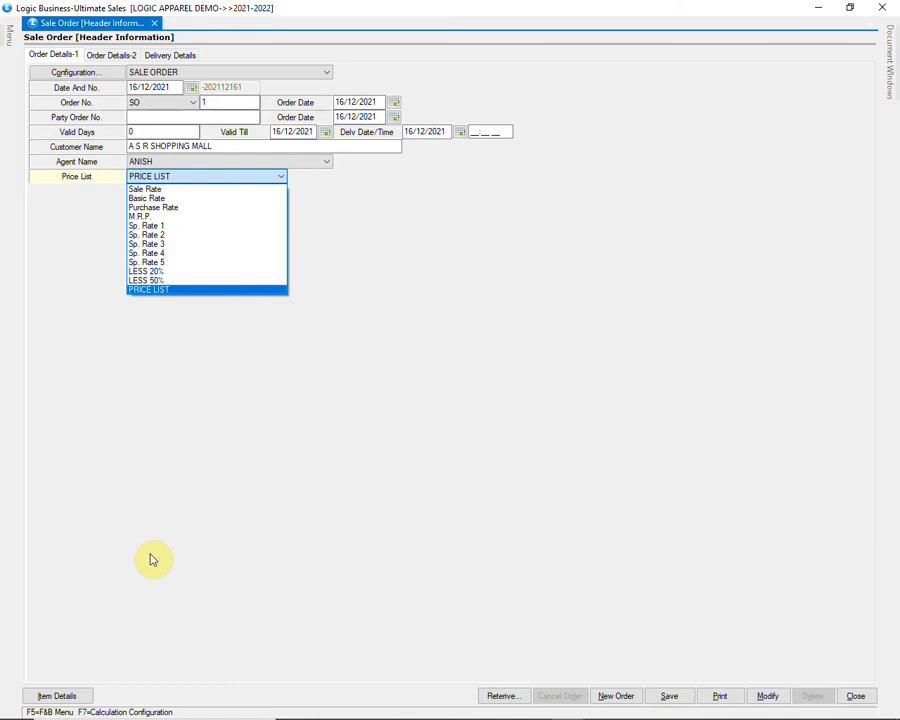
{"action": "key", "text": "Return"}
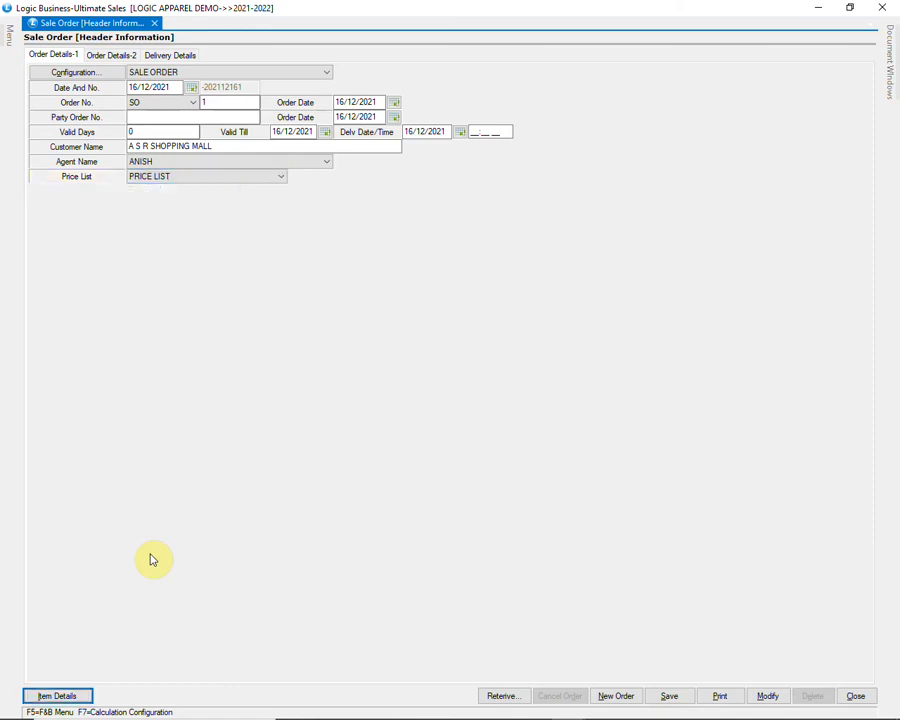
{"action": "key", "text": "Return"}
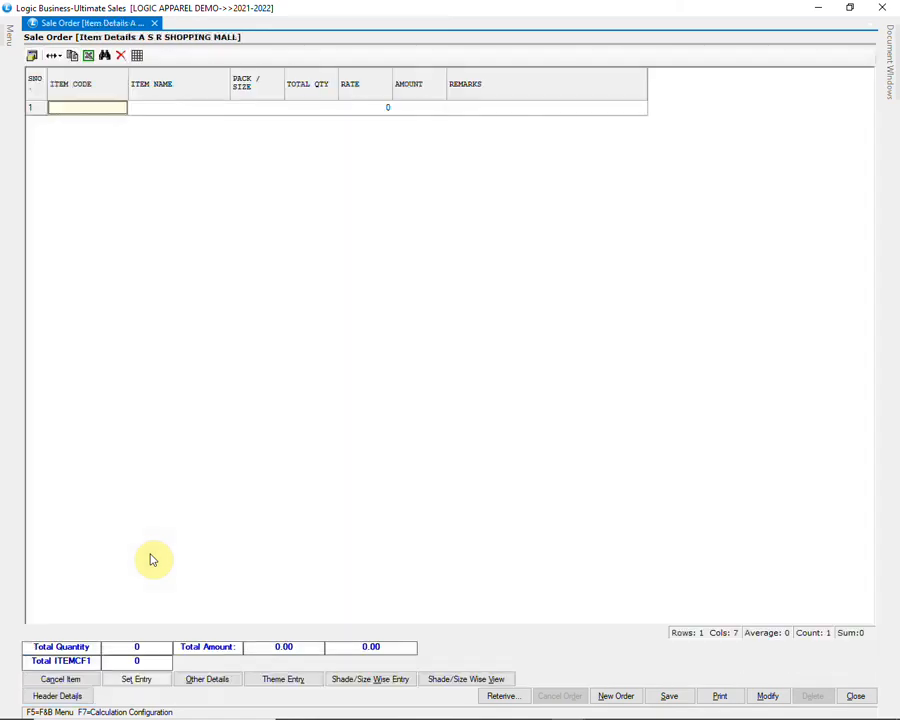
Step: Try retrieving items from Excel, cancel the file choice, and reopen the retrieval source list
{"action": "left_click", "coordinate": [503, 700]}
{"action": "left_click", "coordinate": [500, 332]}
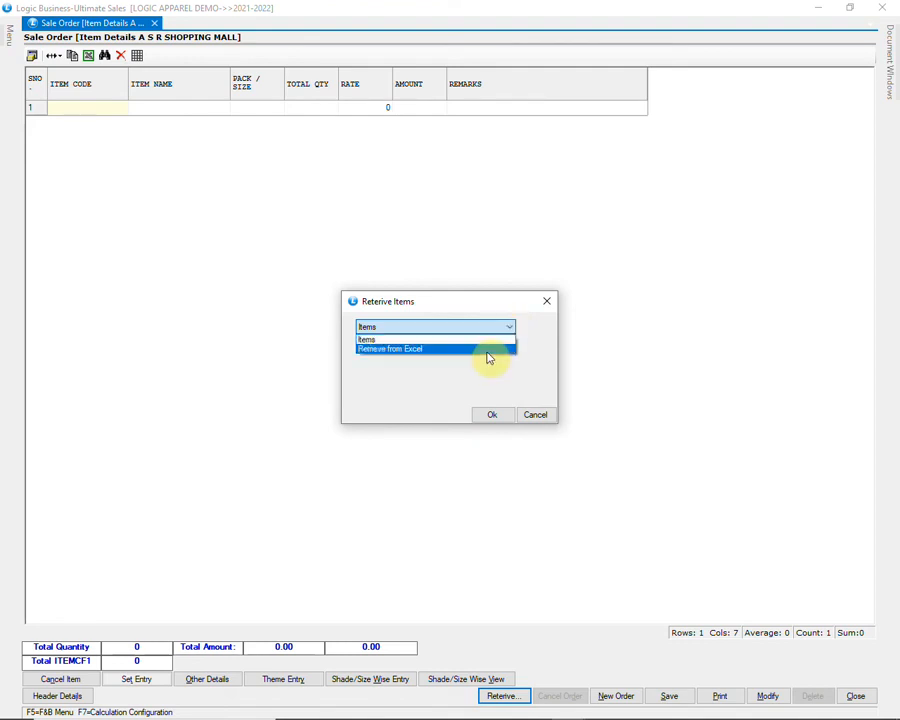
{"action": "left_click", "coordinate": [487, 350]}
{"action": "left_click", "coordinate": [486, 416]}
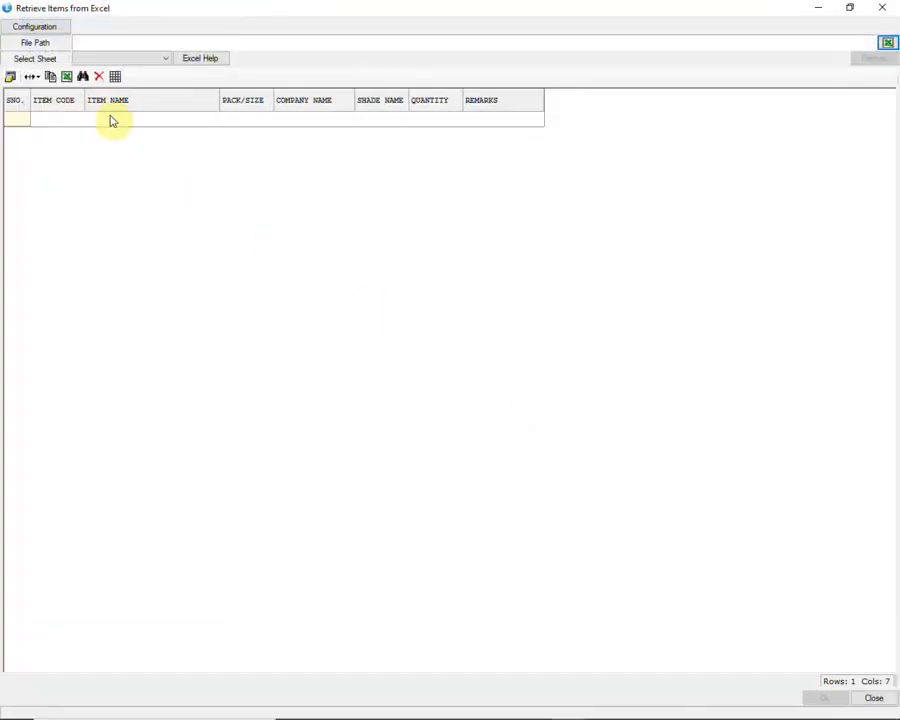
{"action": "left_click", "coordinate": [887, 44]}
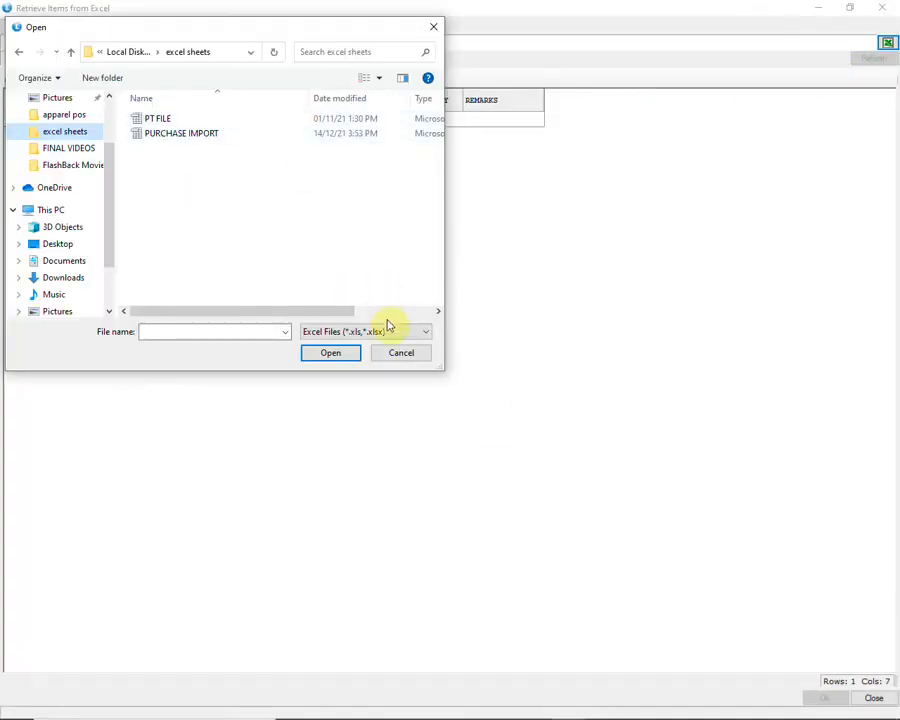
{"action": "left_click", "coordinate": [400, 354]}
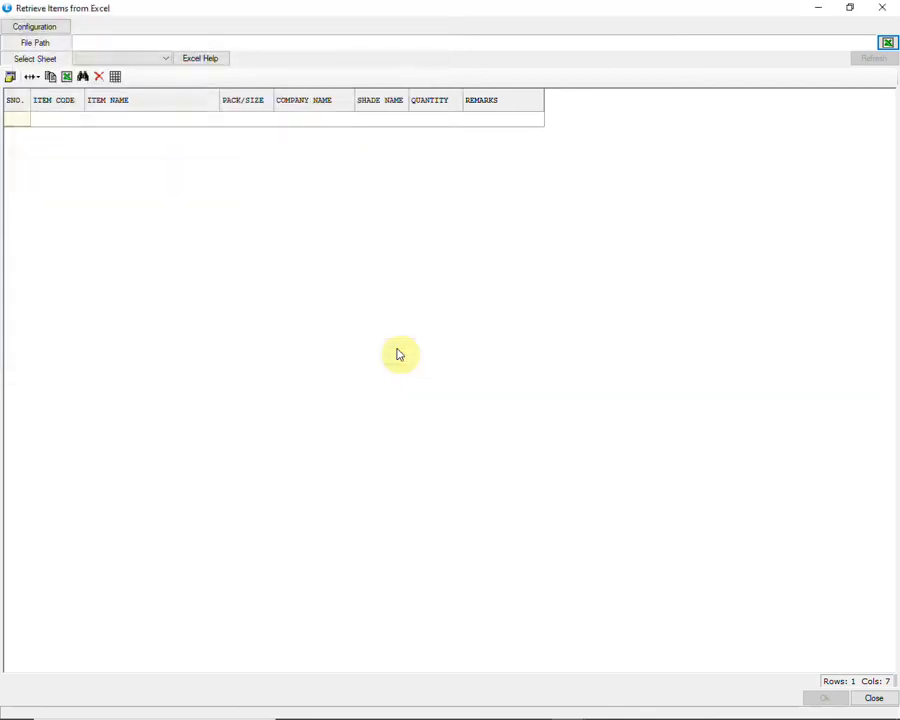
{"action": "left_click", "coordinate": [873, 697]}
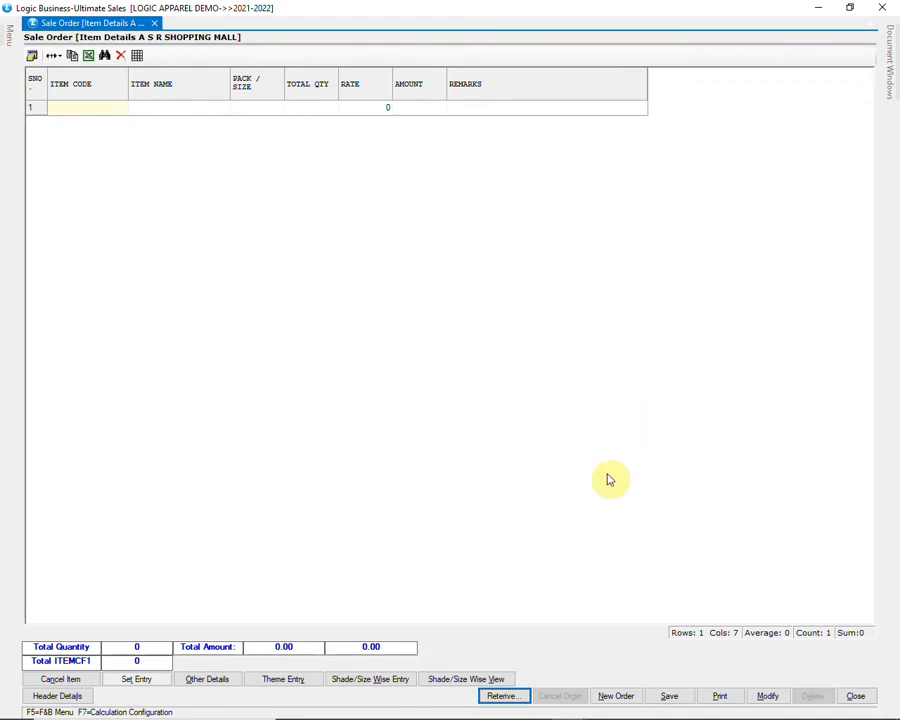
{"action": "left_click", "coordinate": [512, 693]}
{"action": "left_click", "coordinate": [479, 328]}
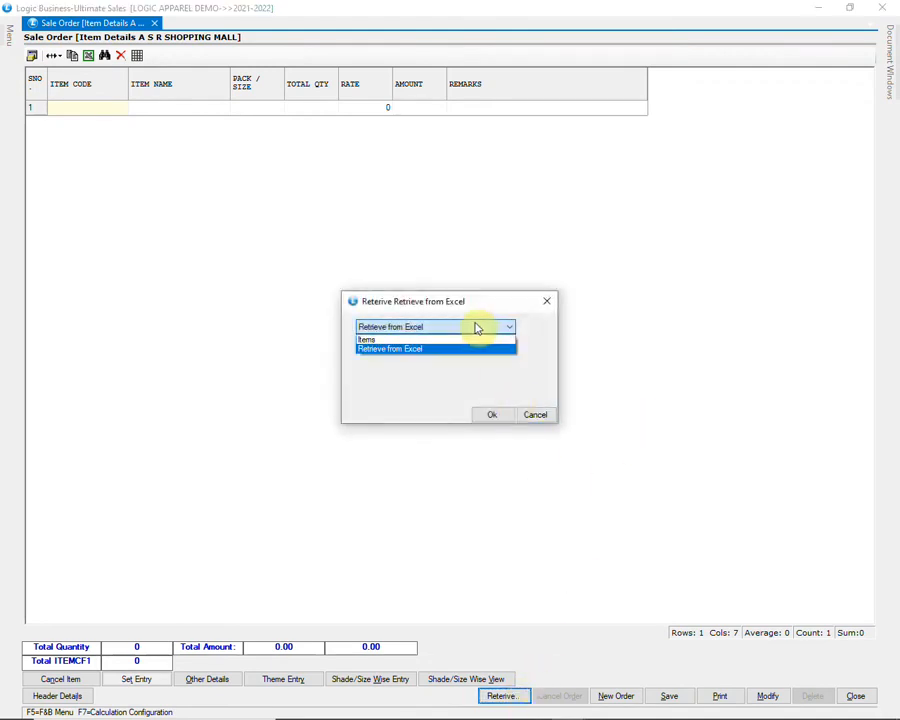
Step: Retrieve all 21 items of company ADIDAS into the order, each at quantity 15
{"action": "left_click", "coordinate": [418, 339]}
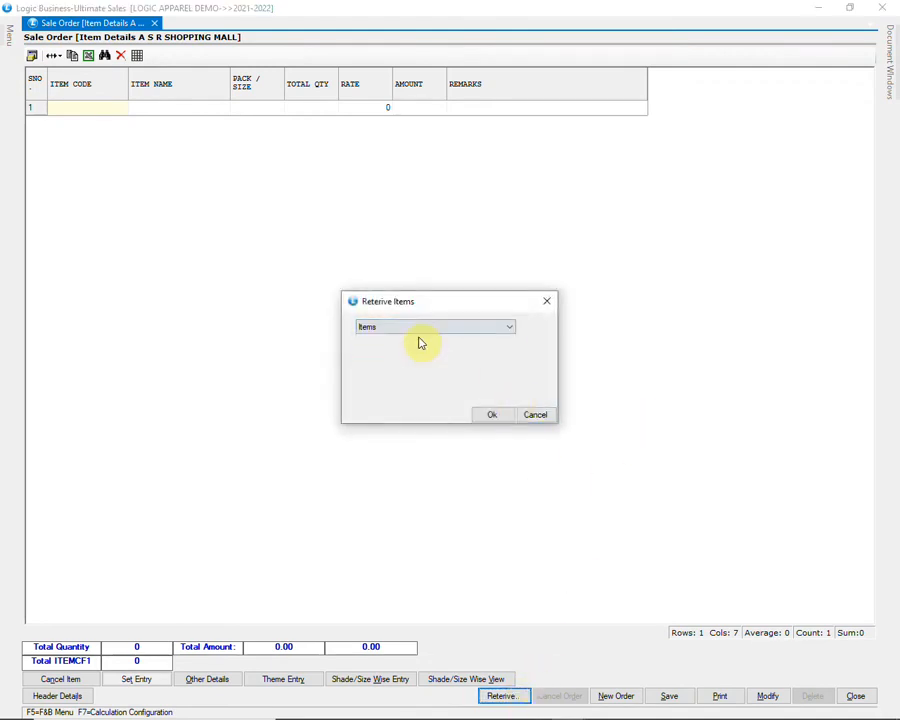
{"action": "left_click", "coordinate": [490, 414]}
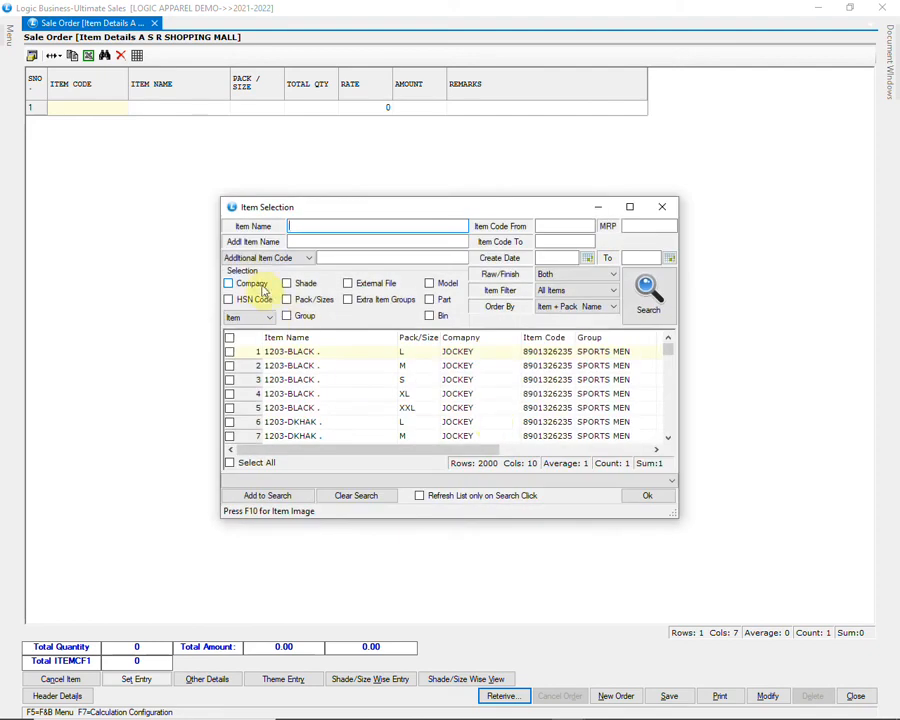
{"action": "left_click", "coordinate": [251, 284]}
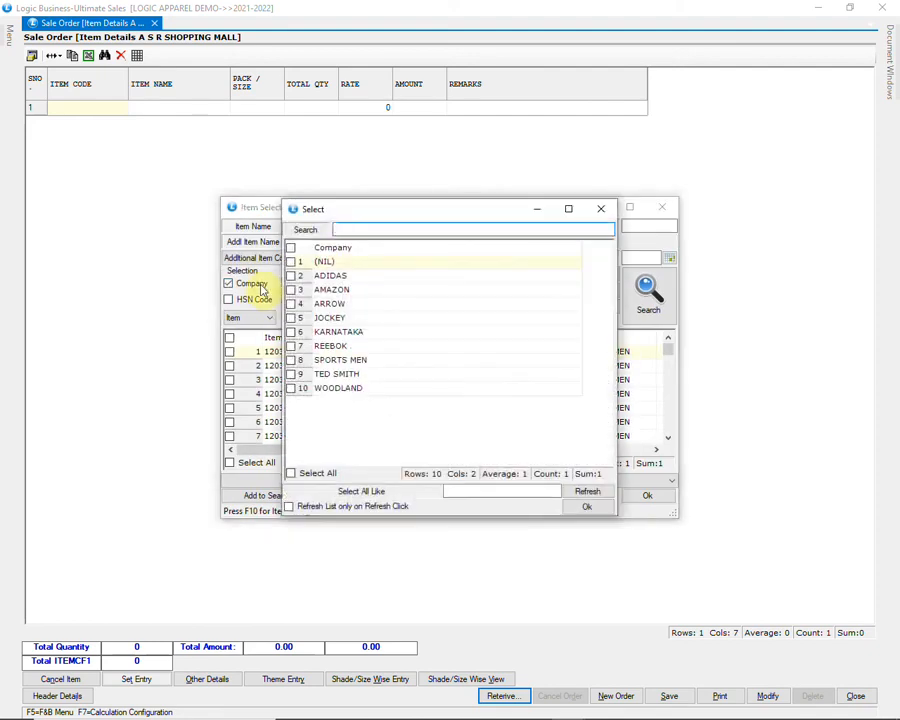
{"action": "left_click", "coordinate": [292, 276]}
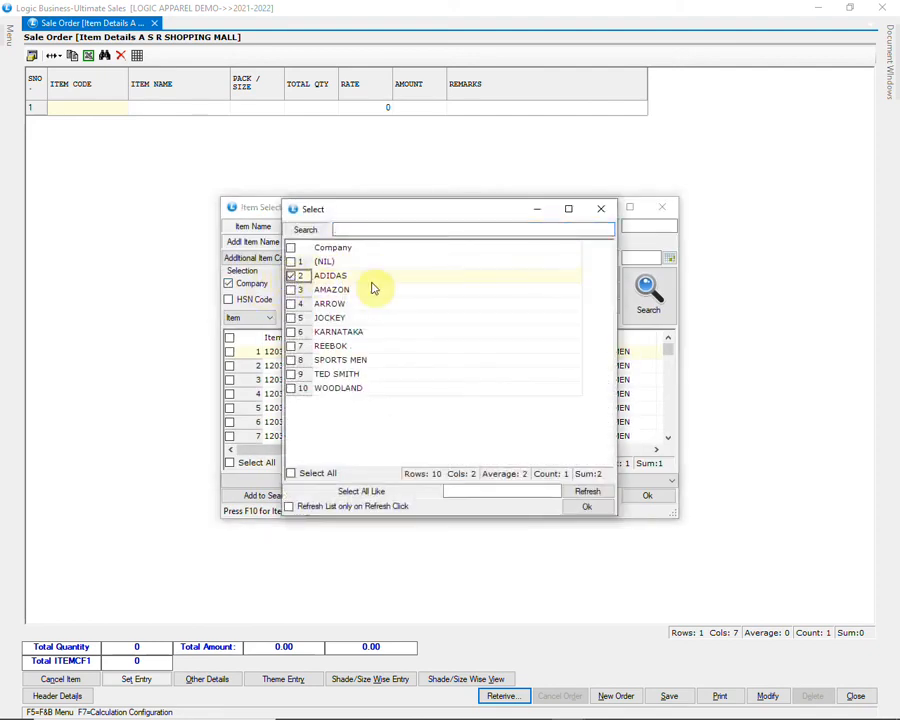
{"action": "left_click", "coordinate": [585, 507]}
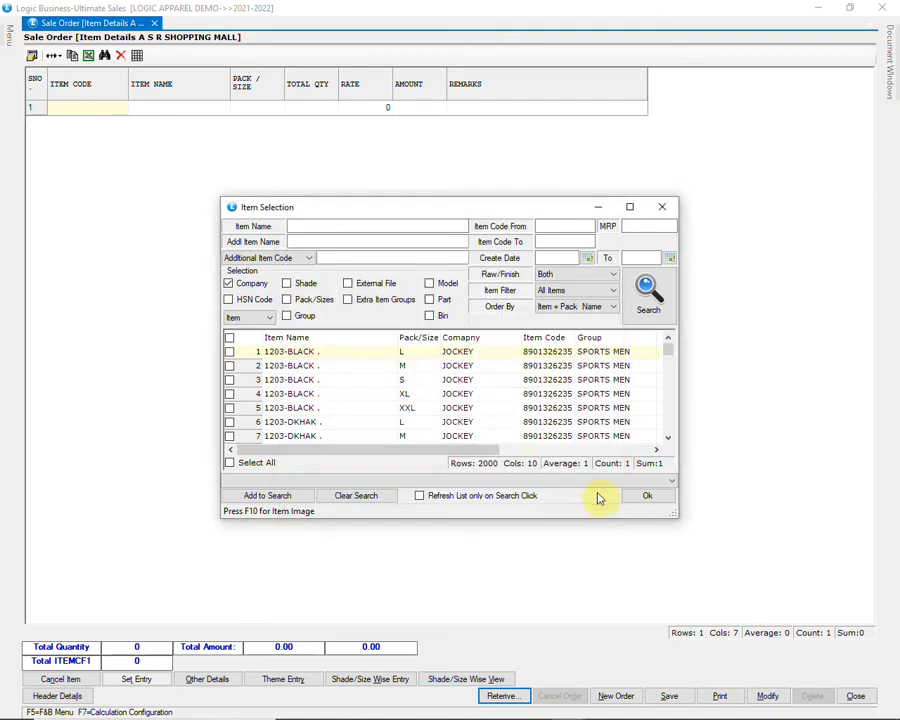
{"action": "left_click", "coordinate": [648, 303]}
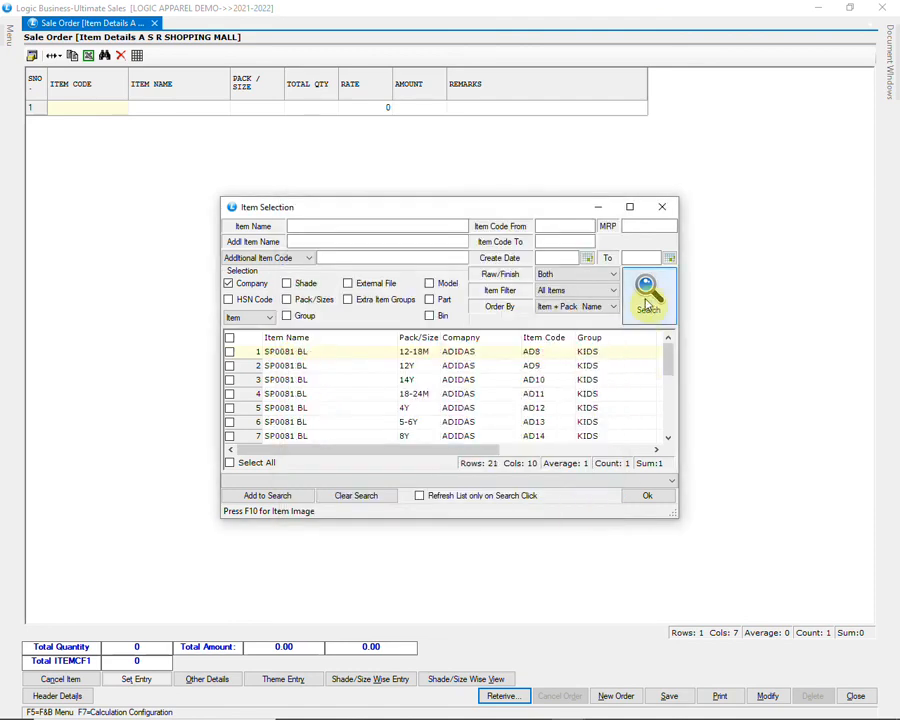
{"action": "left_click", "coordinate": [262, 463]}
{"action": "left_click", "coordinate": [648, 497]}
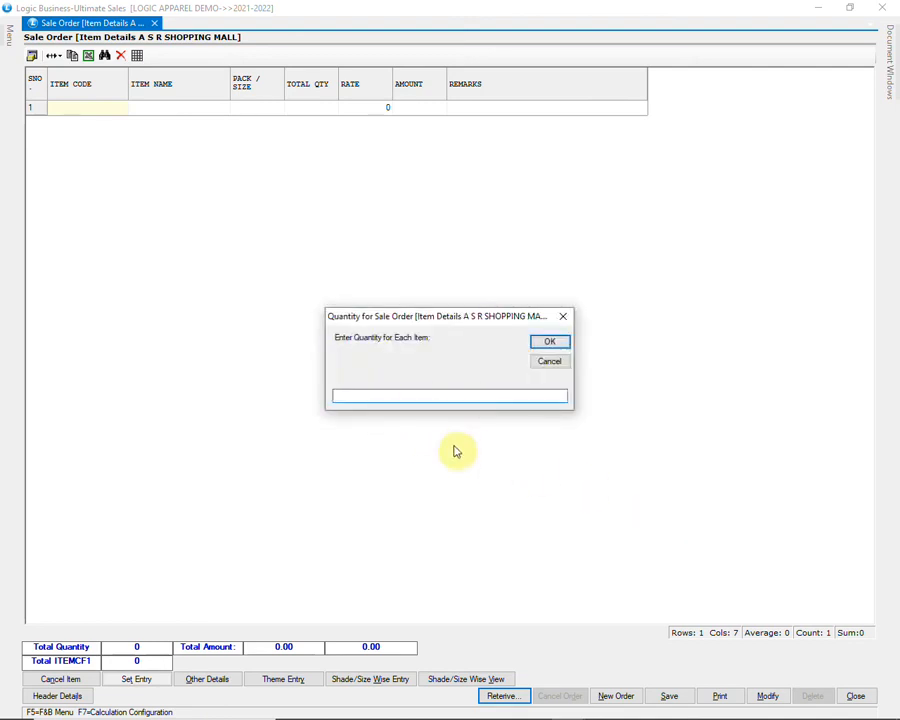
{"action": "type", "text": "1"}
{"action": "key", "text": "Return"}
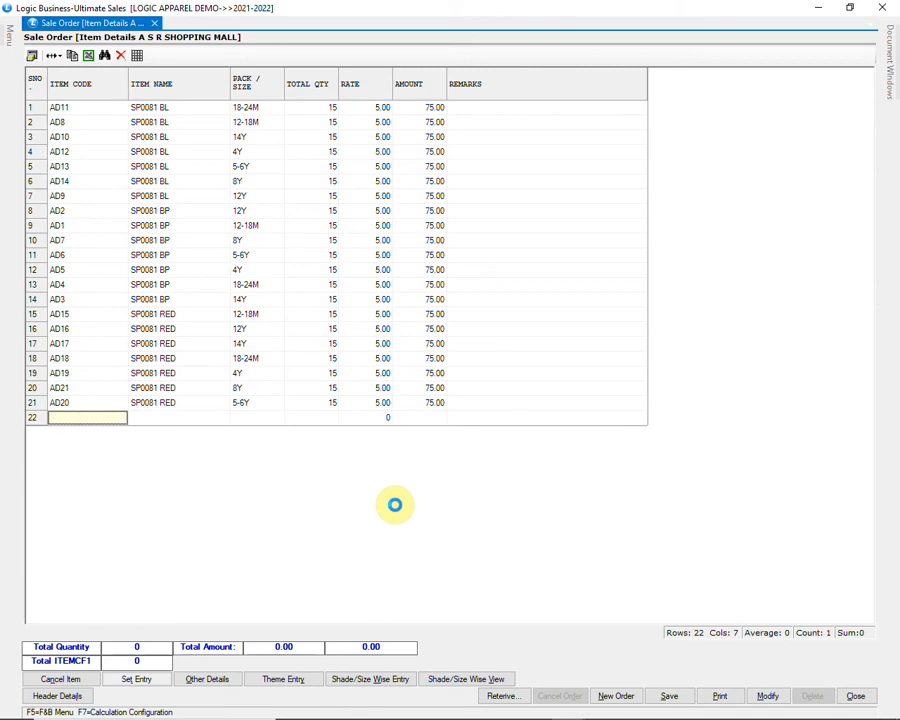
Step: Save the 21-item ADIDAS sale order and close its form
{"action": "left_click", "coordinate": [669, 694]}
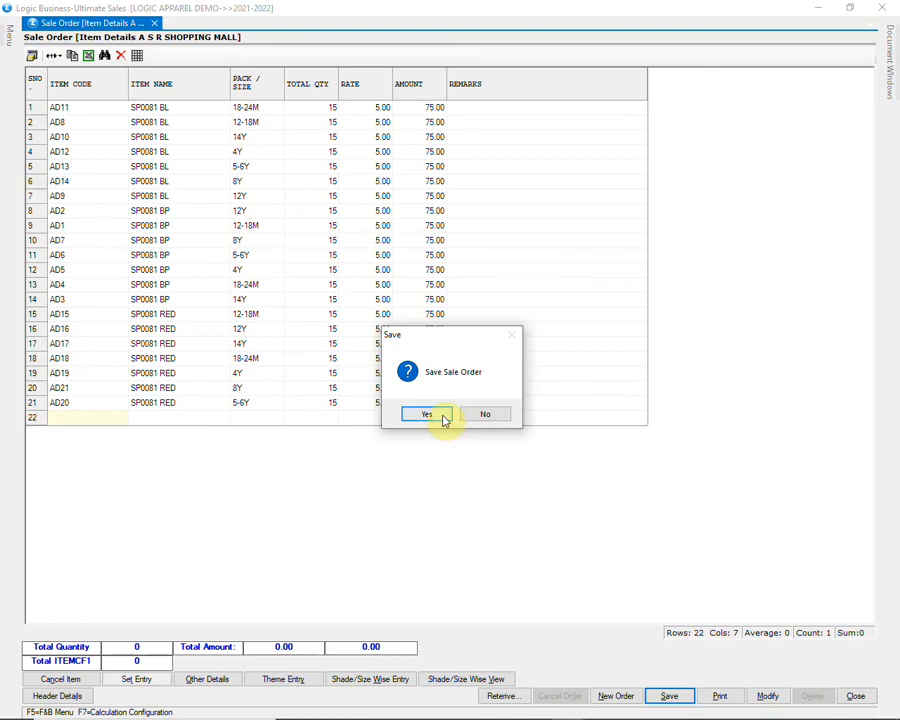
{"action": "left_click", "coordinate": [444, 418]}
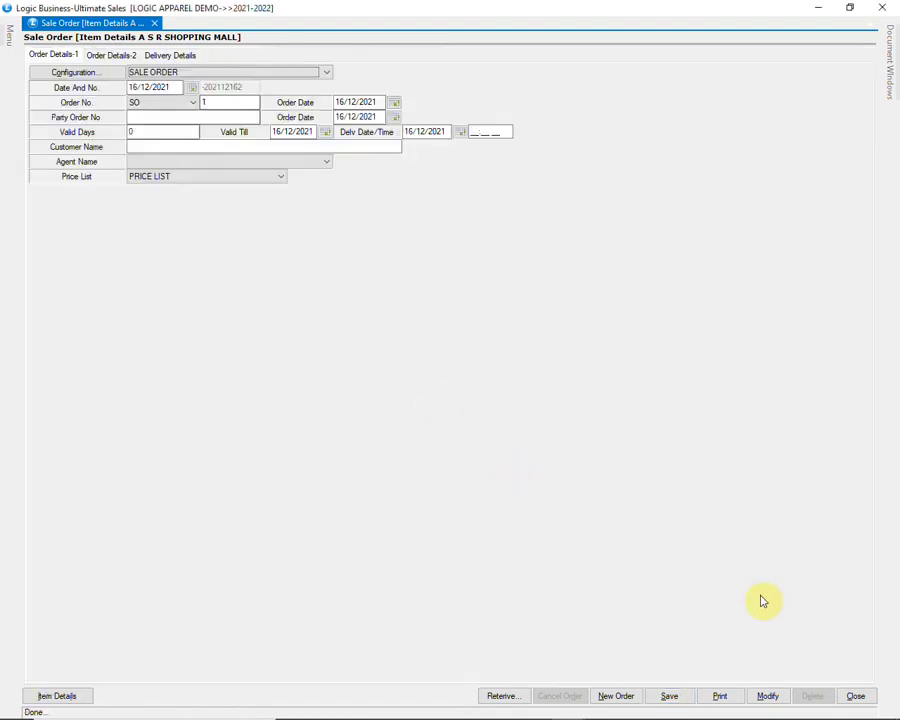
{"action": "left_click", "coordinate": [862, 696]}
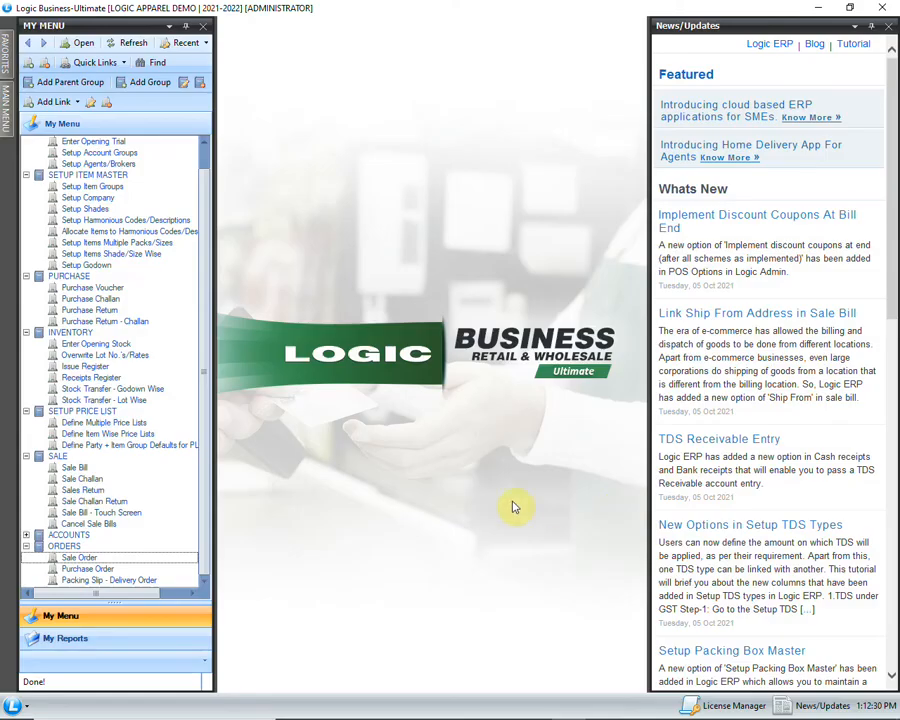
Step: Start a packing slip for A S R SHOPPING MALL using the WAREHOUSE godown
{"action": "left_click", "coordinate": [160, 590]}
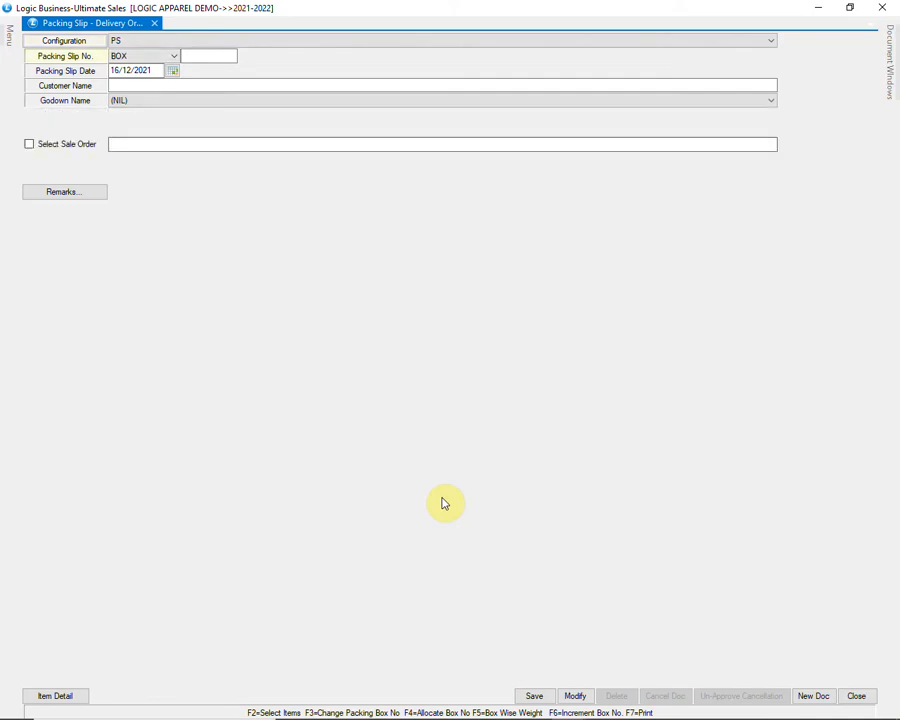
{"action": "key", "text": "Return"}
{"action": "key", "text": "Return"}
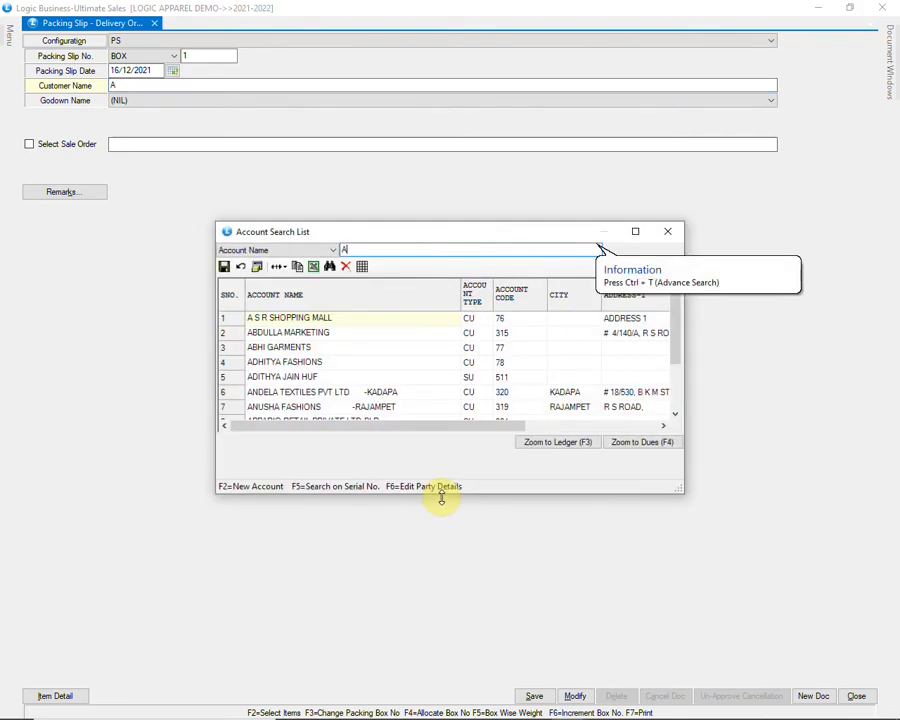
{"action": "key", "text": "Return"}
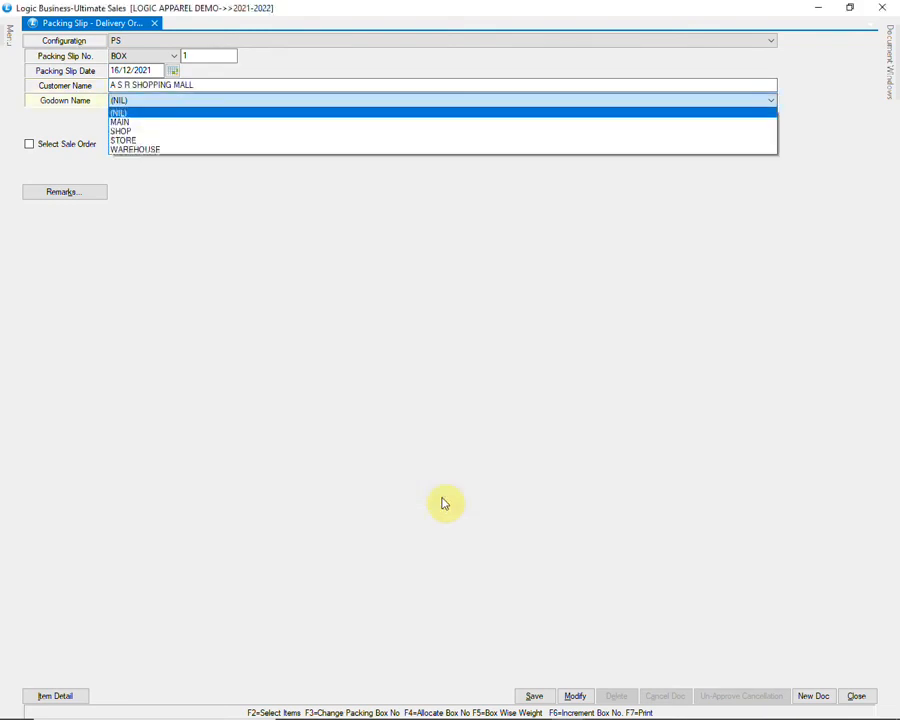
{"action": "key", "text": "Down"}
{"action": "key", "text": "Down"}
{"action": "key", "text": "Down"}
{"action": "key", "text": "Down"}
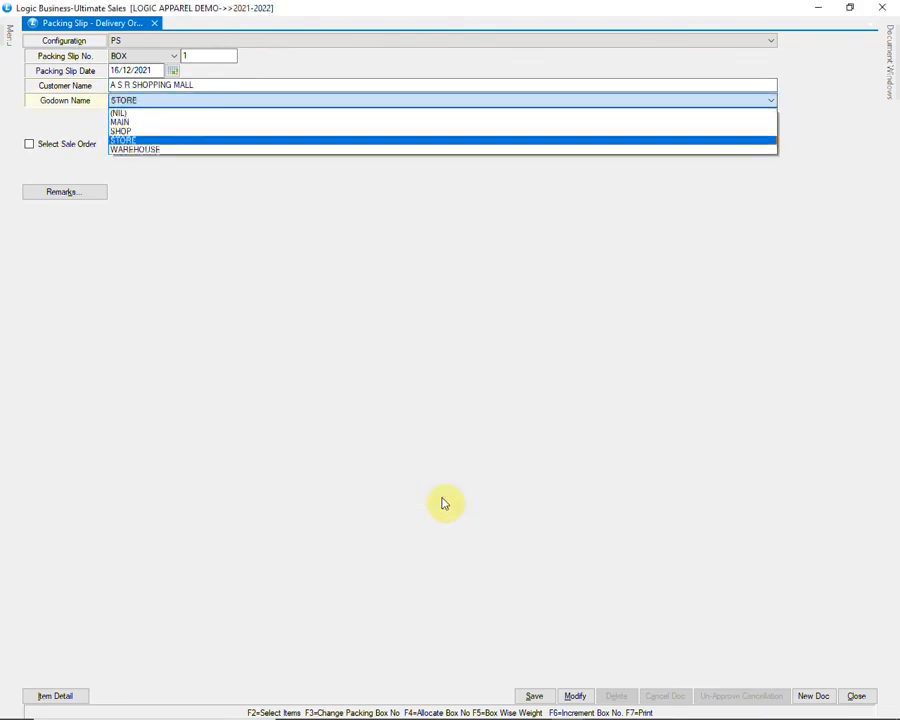
{"action": "key", "text": "Return"}
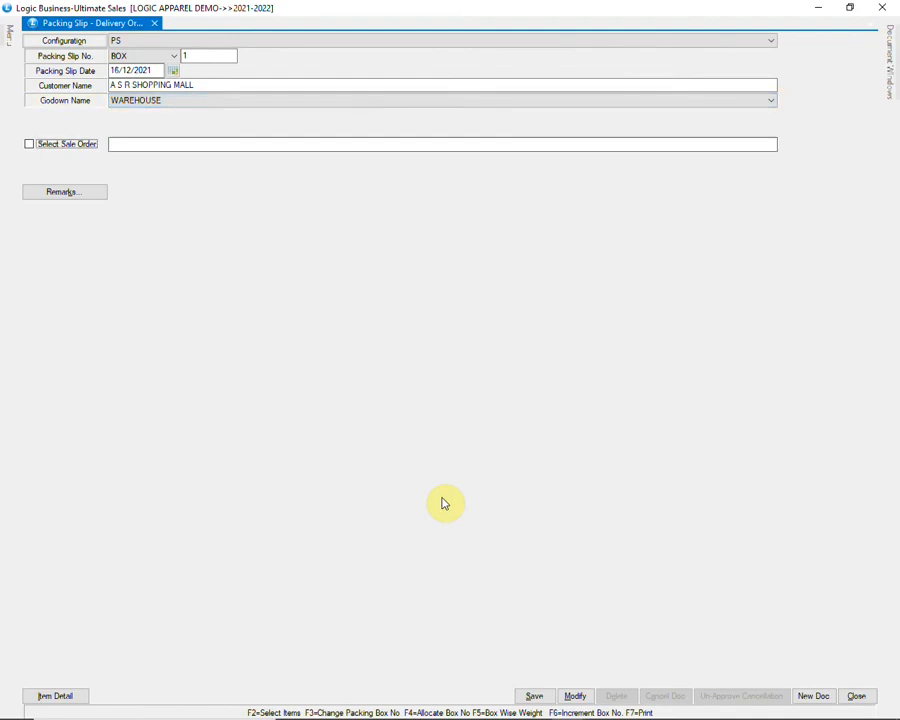
Step: Link sale order SO-1, leave remarks empty, and bring up its 21 item lines
{"action": "left_click", "coordinate": [76, 144]}
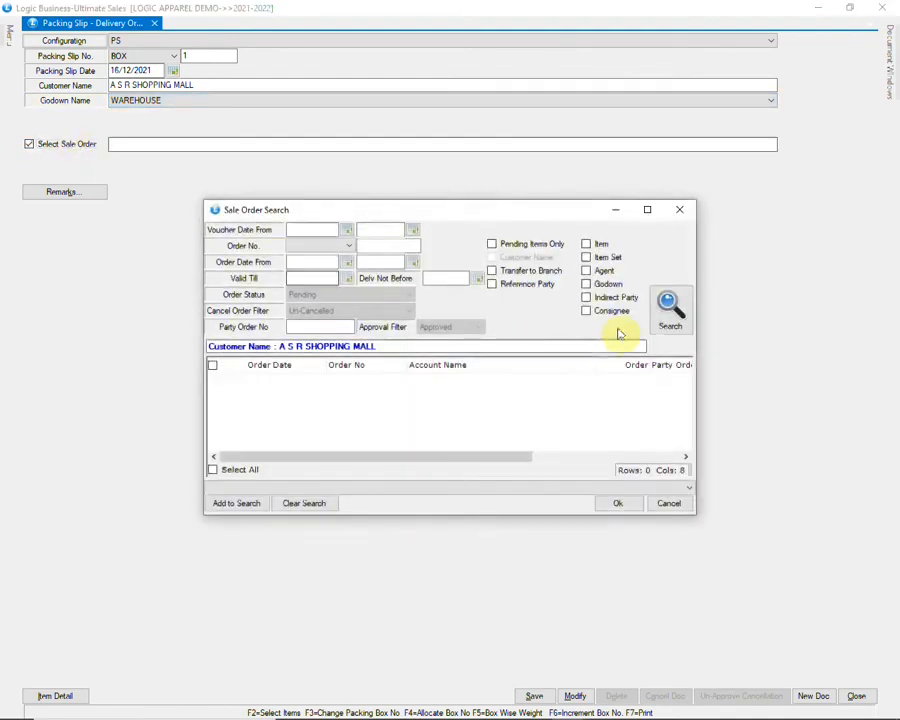
{"action": "left_click", "coordinate": [669, 306]}
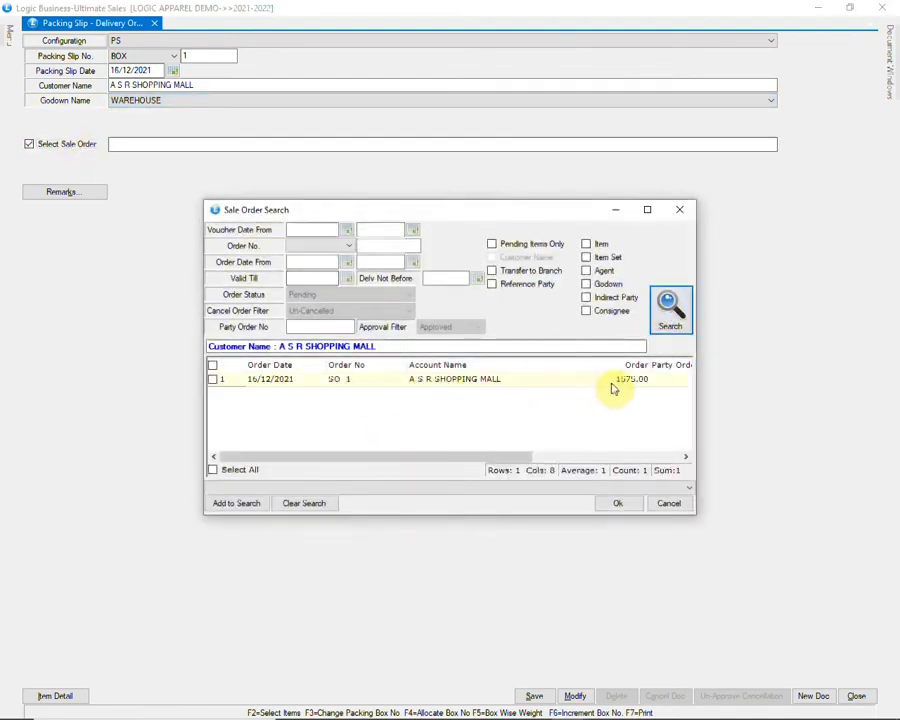
{"action": "left_click", "coordinate": [213, 379]}
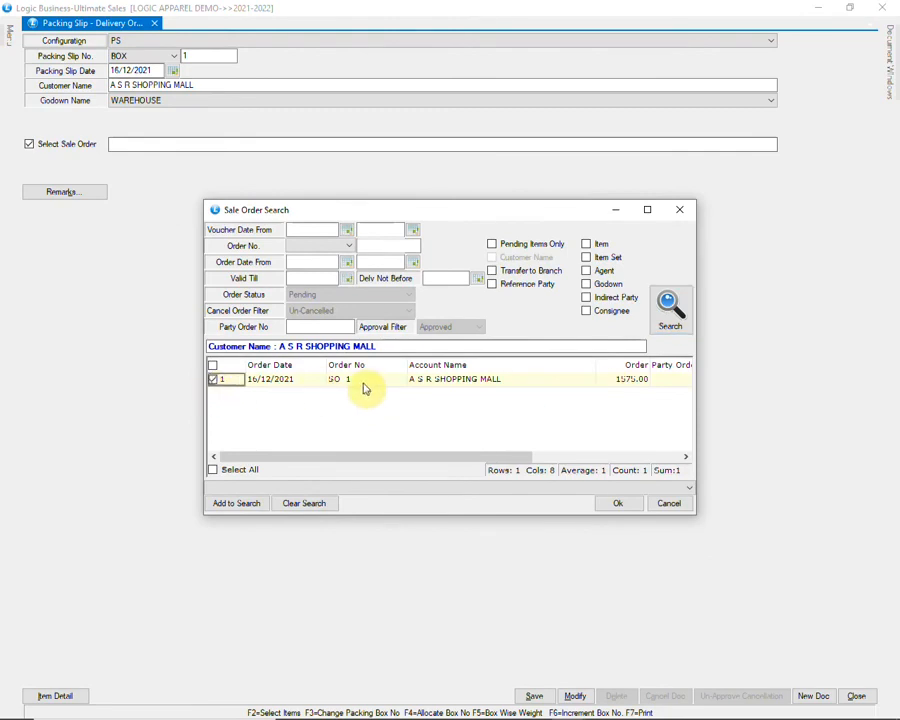
{"action": "left_click", "coordinate": [605, 505]}
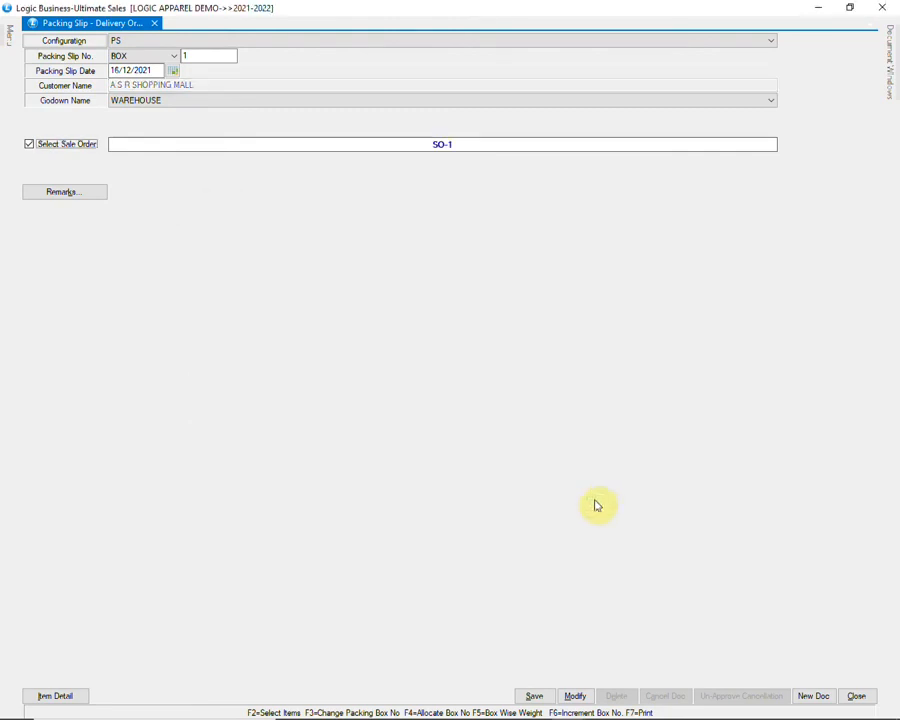
{"action": "left_click", "coordinate": [78, 193]}
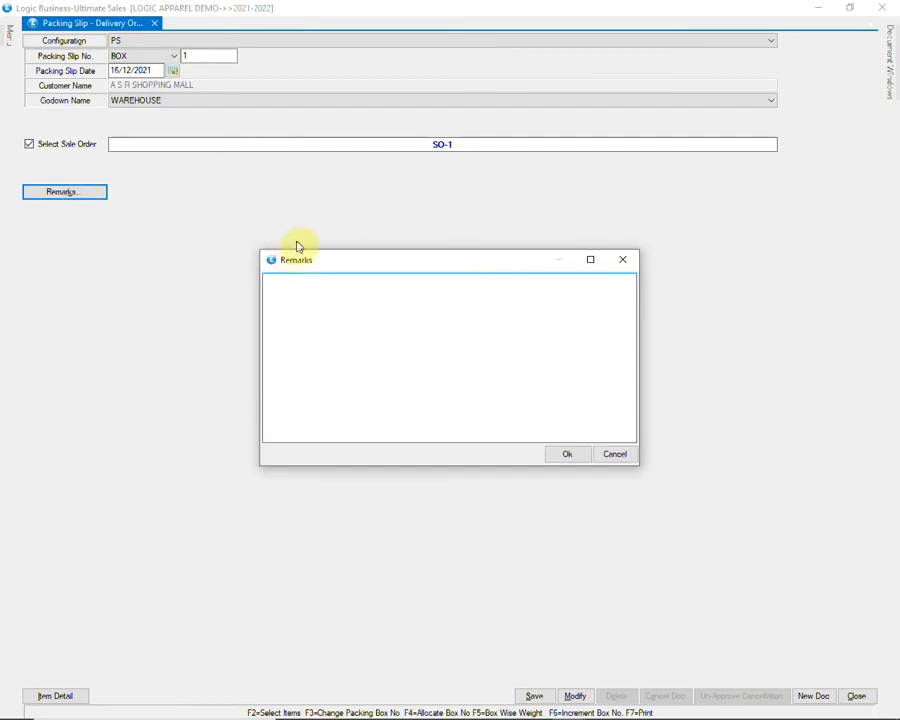
{"action": "left_click", "coordinate": [566, 454]}
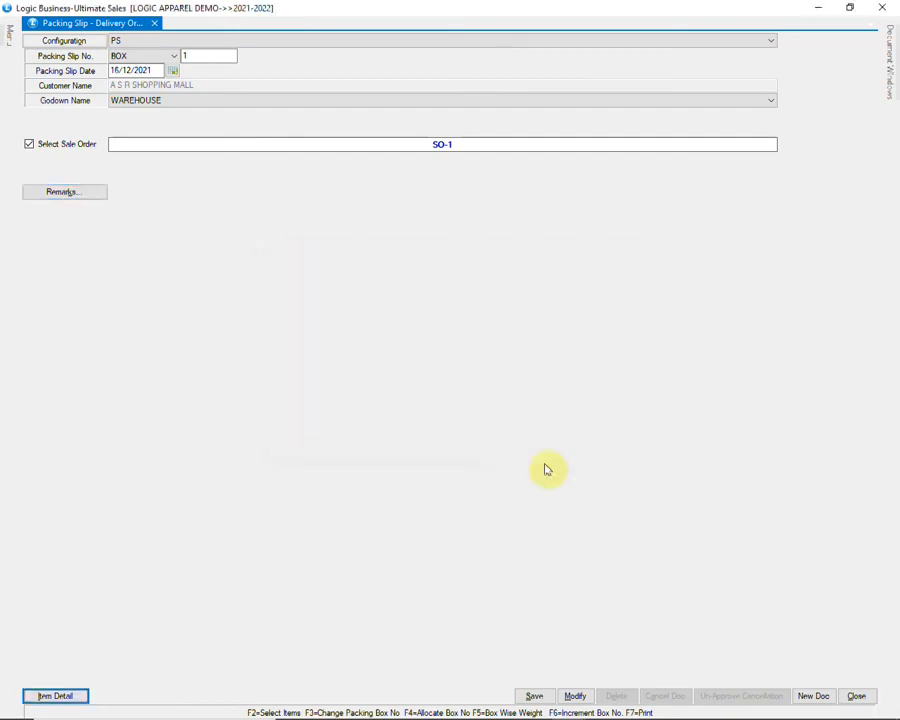
{"action": "key", "text": "Return"}
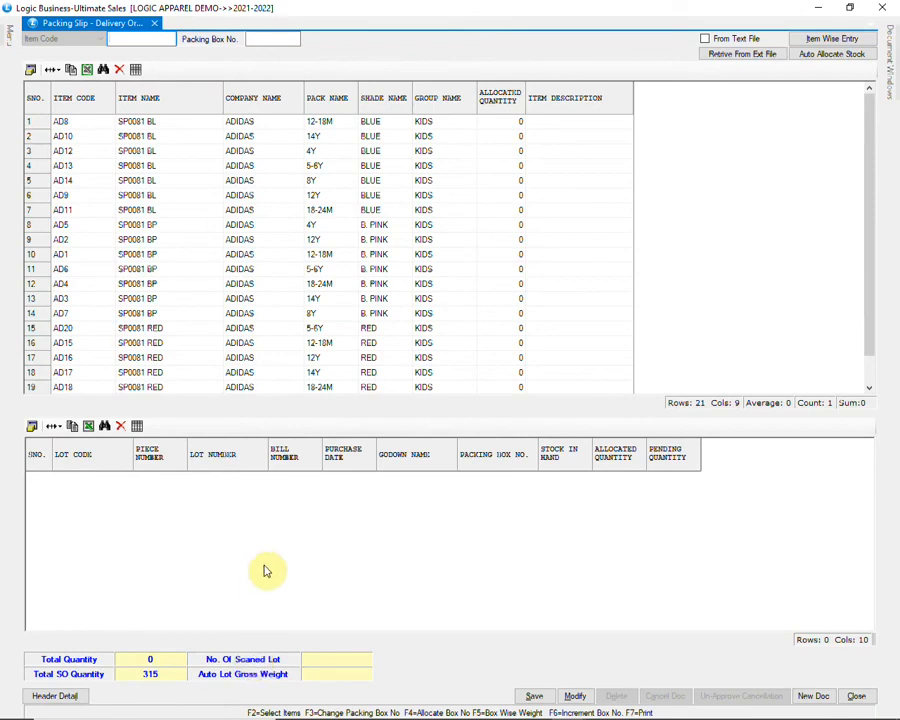
Step: Set packing box number 1 and auto-allocate 15 of each item
{"action": "left_click", "coordinate": [261, 38]}
{"action": "type", "text": "1"}
{"action": "key", "text": "Tab"}
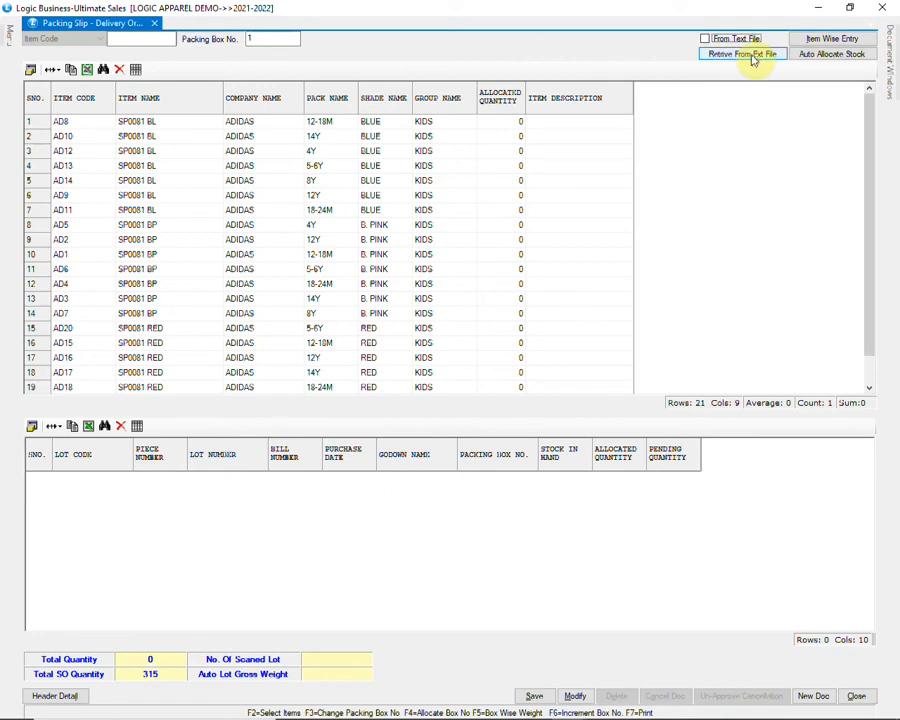
{"action": "left_click", "coordinate": [826, 54]}
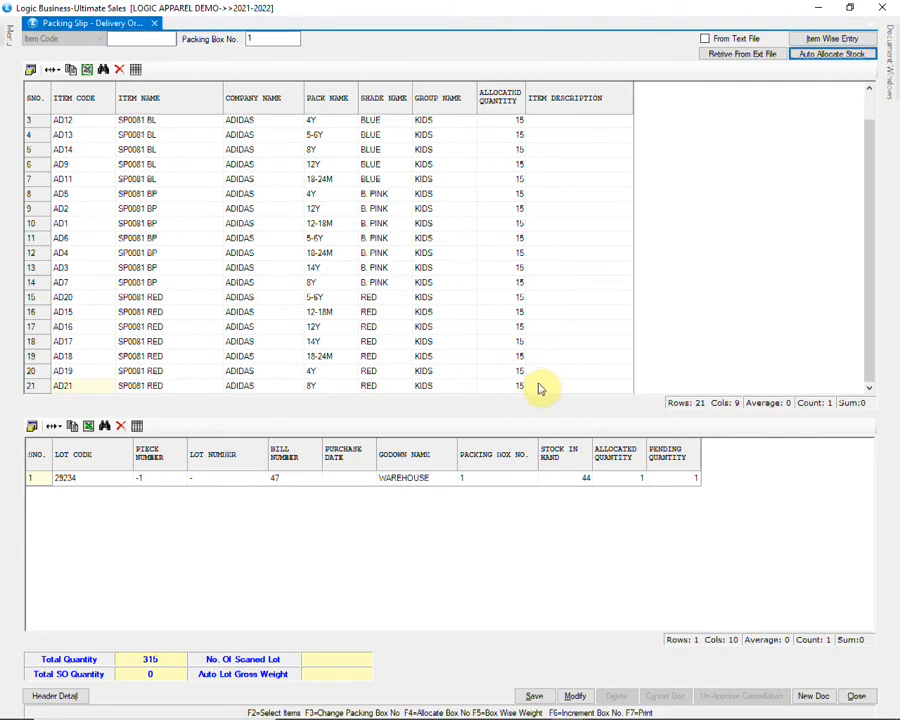
Step: Save the packing slip and close it, returning to the main menu
{"action": "left_click", "coordinate": [533, 695]}
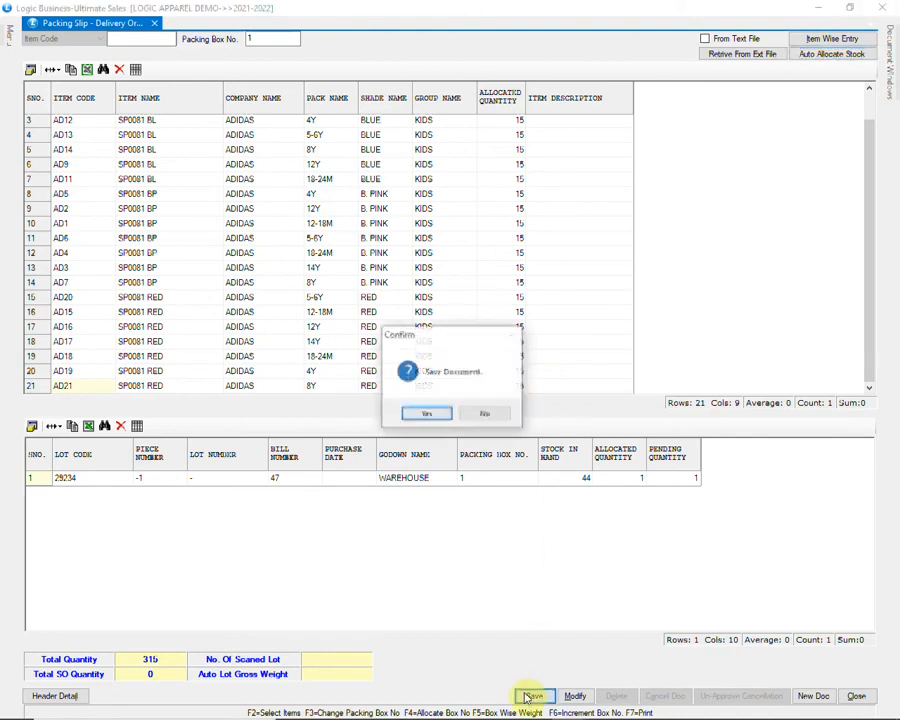
{"action": "left_click", "coordinate": [424, 414]}
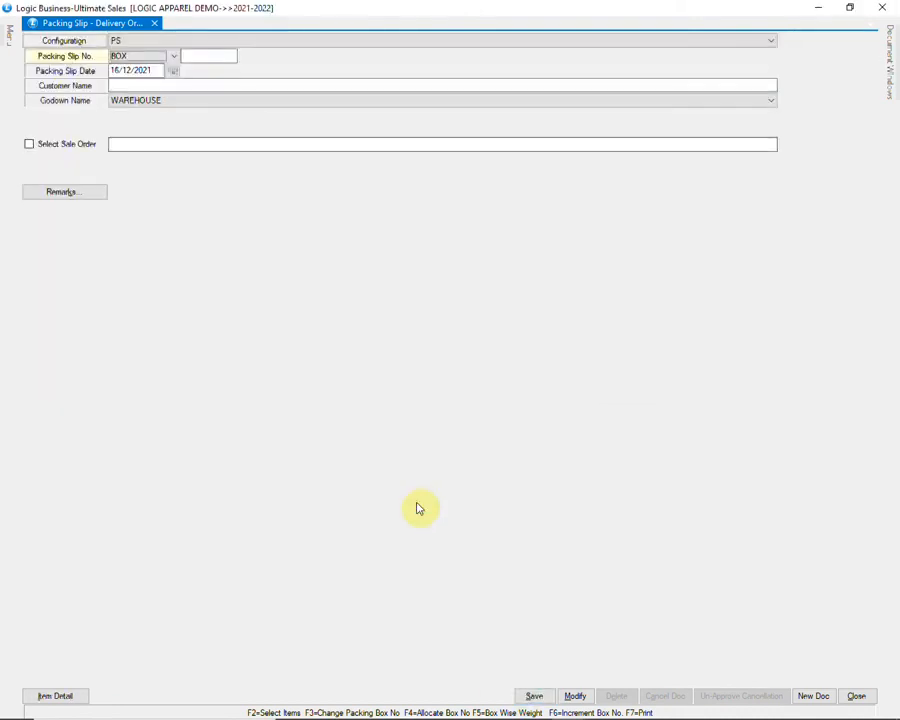
{"action": "left_click", "coordinate": [857, 696]}
{"action": "left_click", "coordinate": [430, 415]}
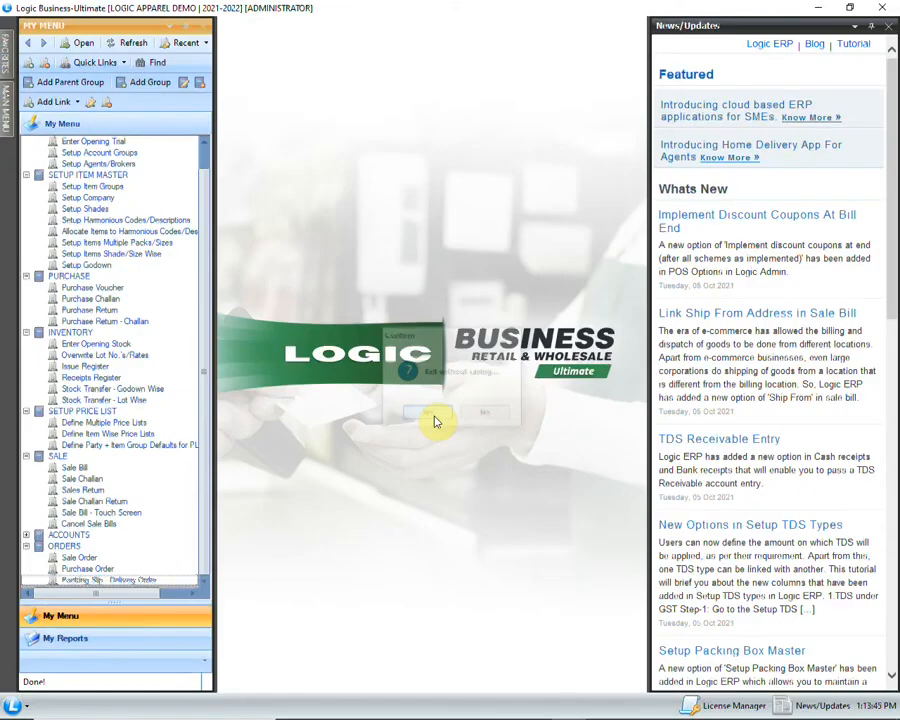
Step: Create sale bill GST-954 for A S R SHOPPING MALL, keeping agent NIL and PRICE LIST
{"action": "left_click", "coordinate": [113, 470]}
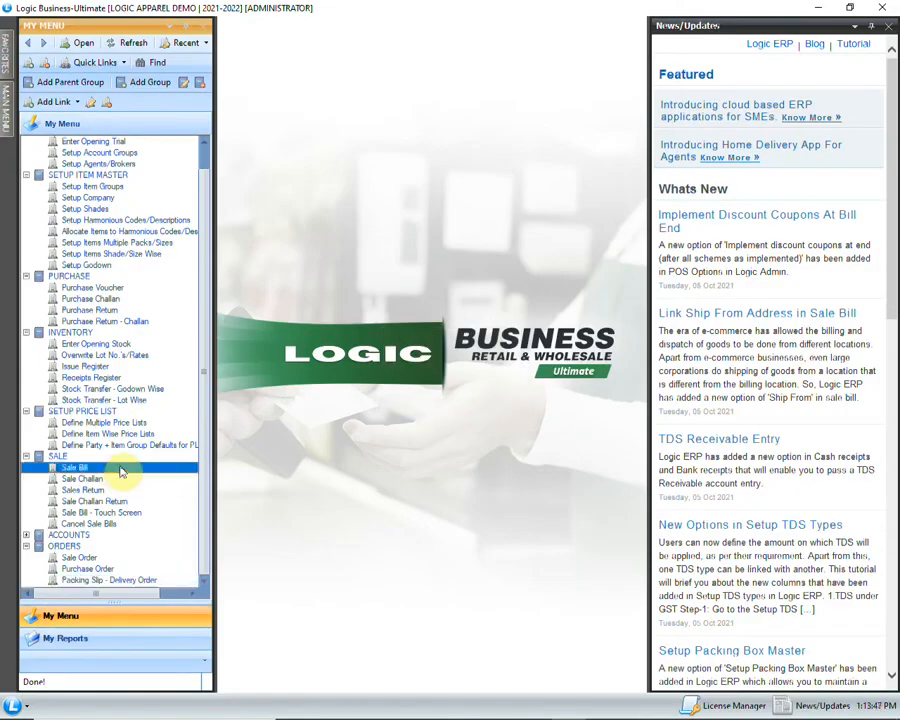
{"action": "double_click", "coordinate": [120, 470]}
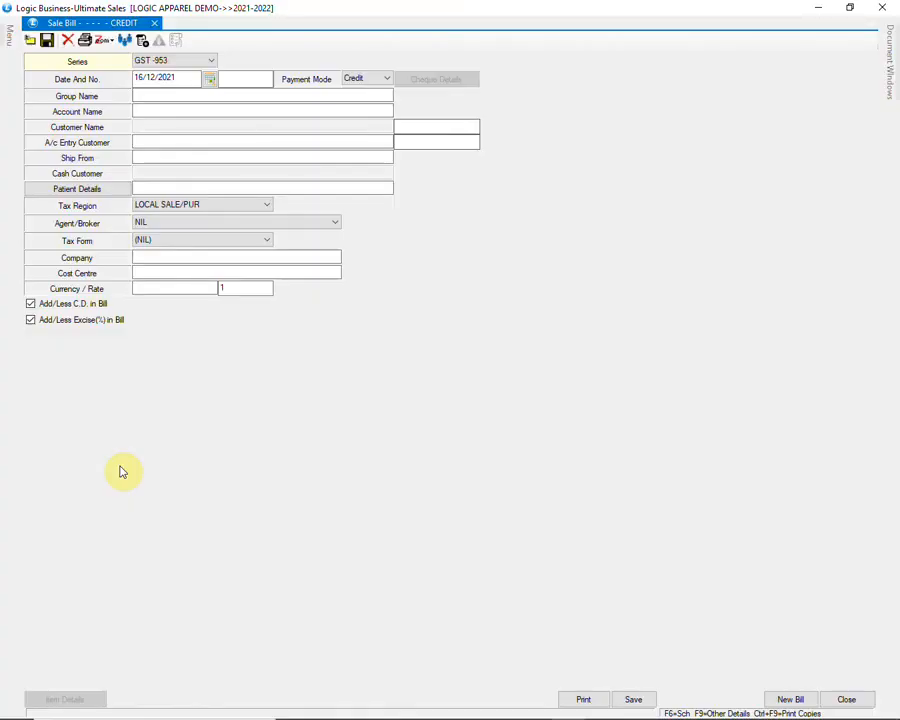
{"action": "key", "text": "Return"}
{"action": "key", "text": "Return"}
{"action": "key", "text": "Return"}
{"action": "key", "text": "Return"}
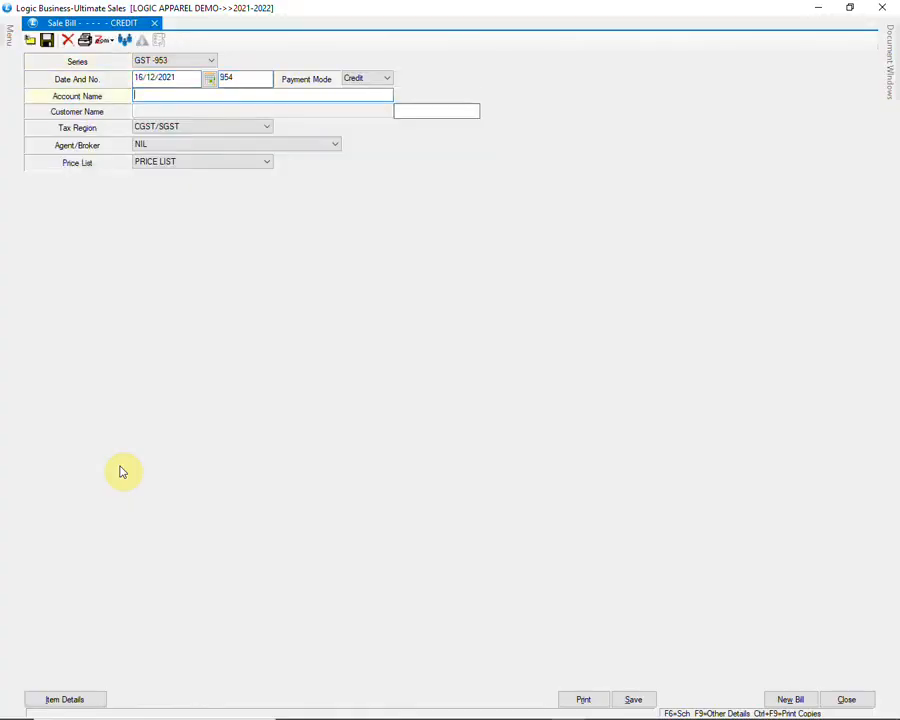
{"action": "type", "text": "A"}
{"action": "key", "text": "Return"}
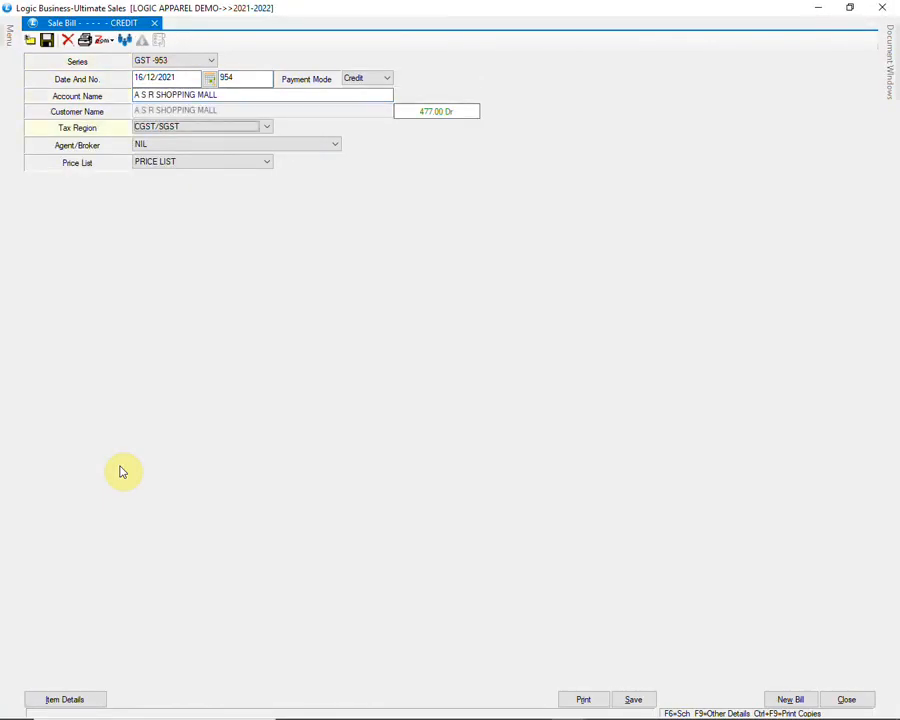
{"action": "key", "text": "Return"}
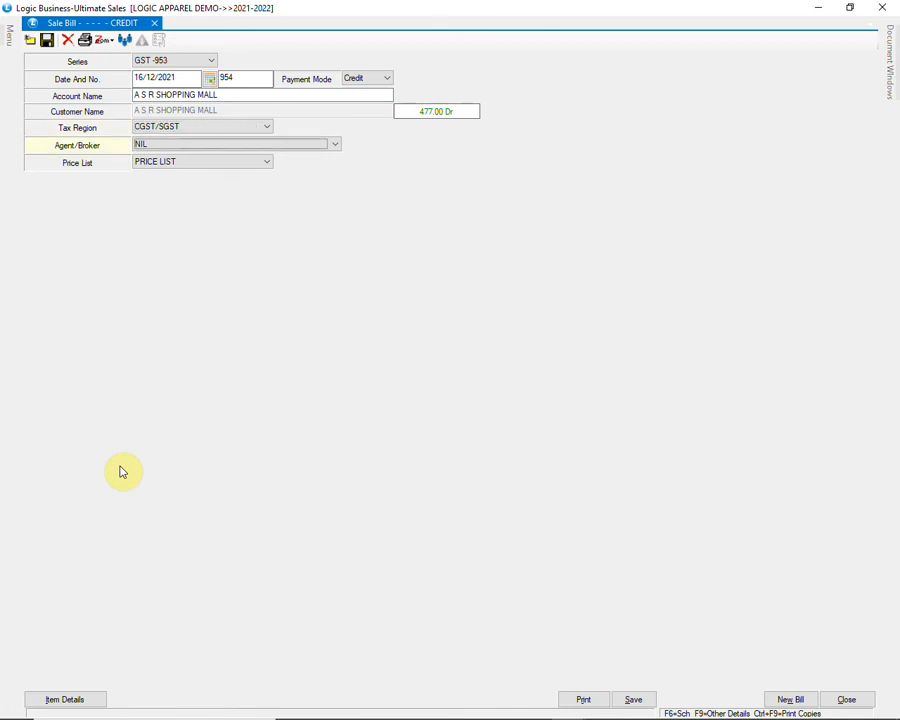
{"action": "key", "text": "alt+Down"}
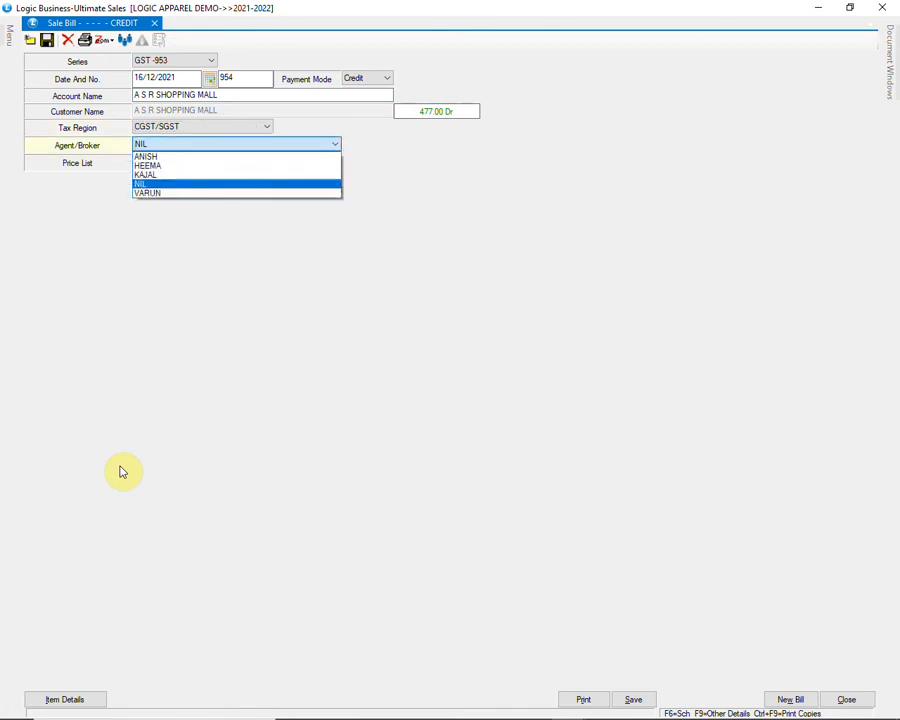
{"action": "key", "text": "Return"}
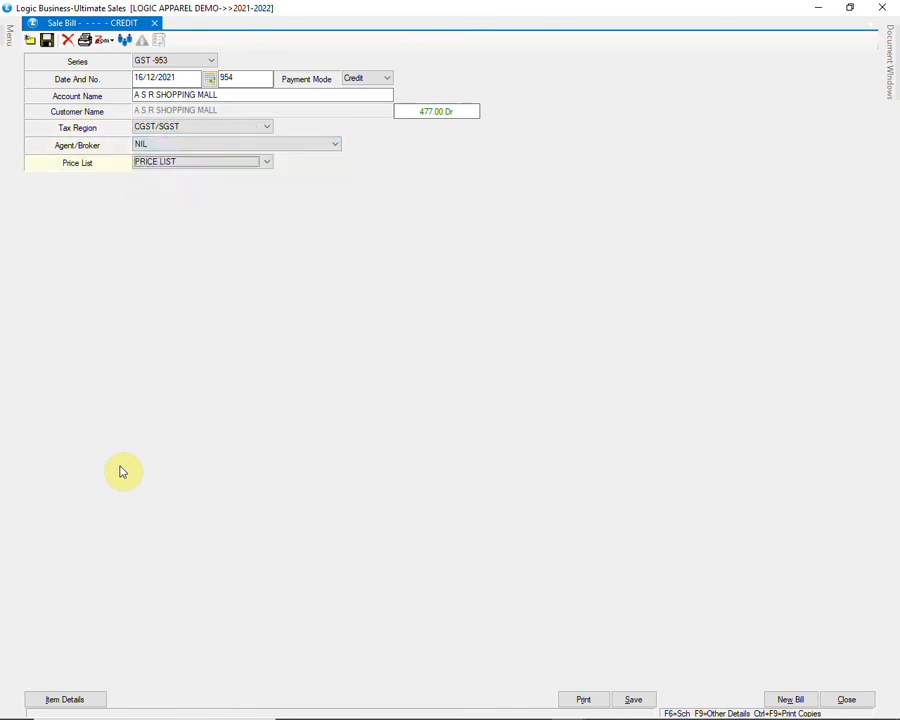
{"action": "left_click", "coordinate": [268, 163]}
{"action": "key", "text": "Return"}
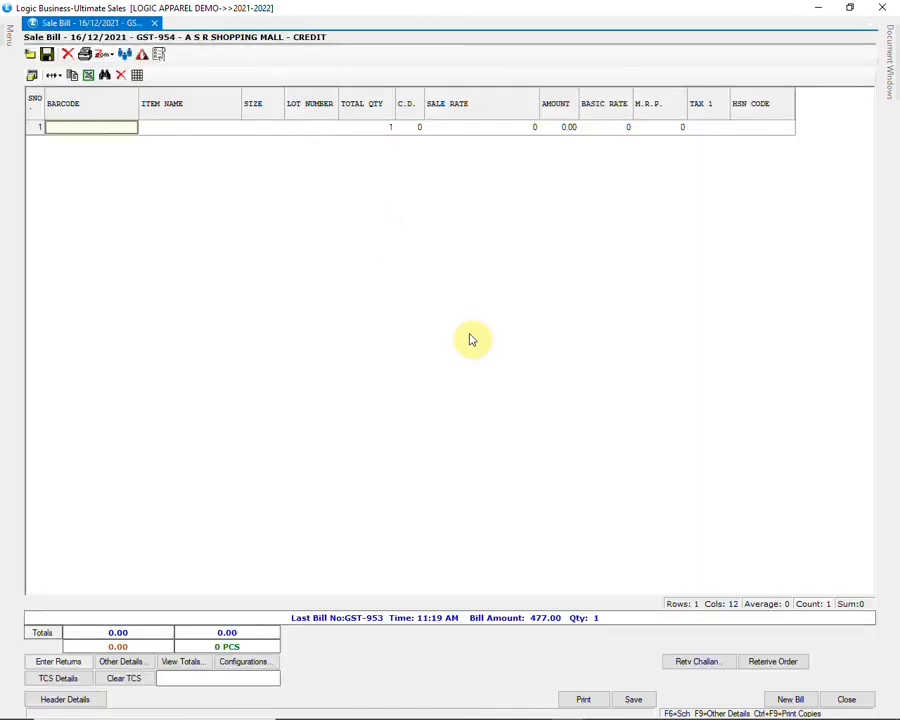
Step: Retrieve from Delivery Order, choosing the customer's BOX1 order
{"action": "left_click", "coordinate": [773, 661]}
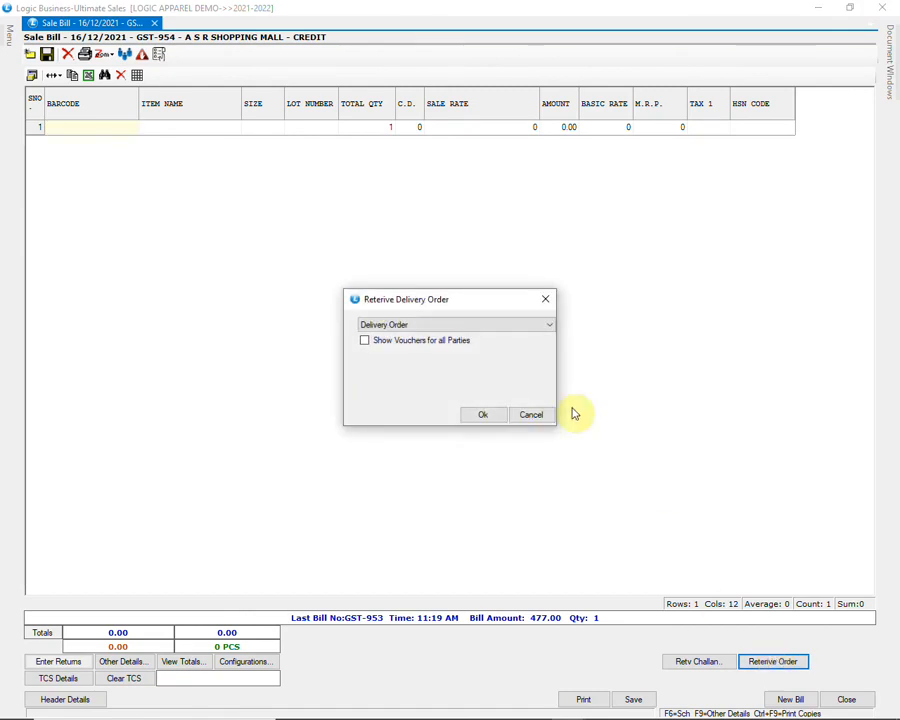
{"action": "left_click", "coordinate": [518, 328]}
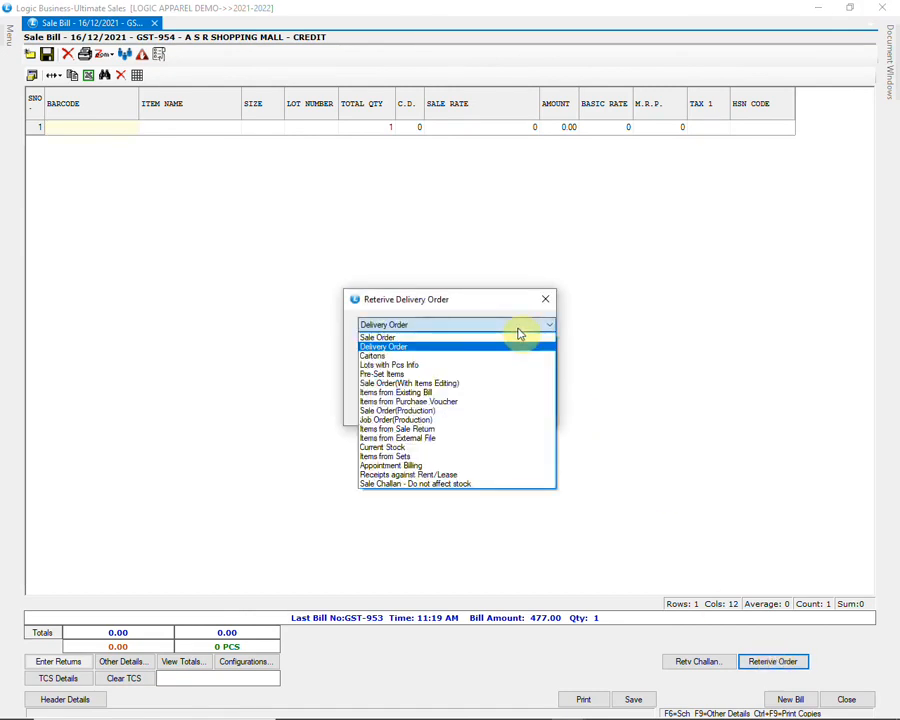
{"action": "left_click", "coordinate": [520, 333]}
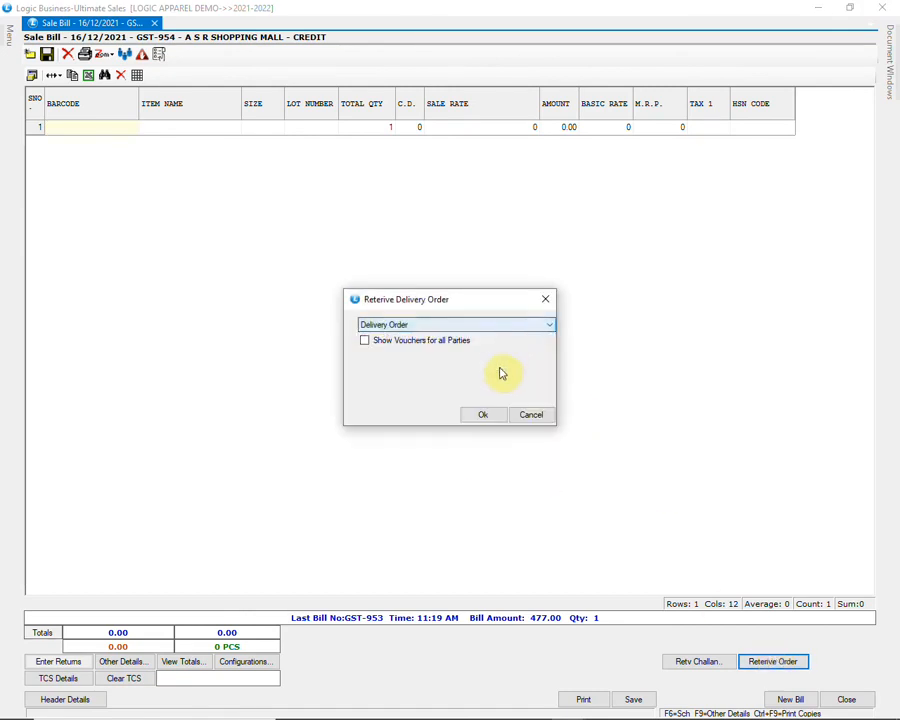
{"action": "left_click", "coordinate": [484, 414]}
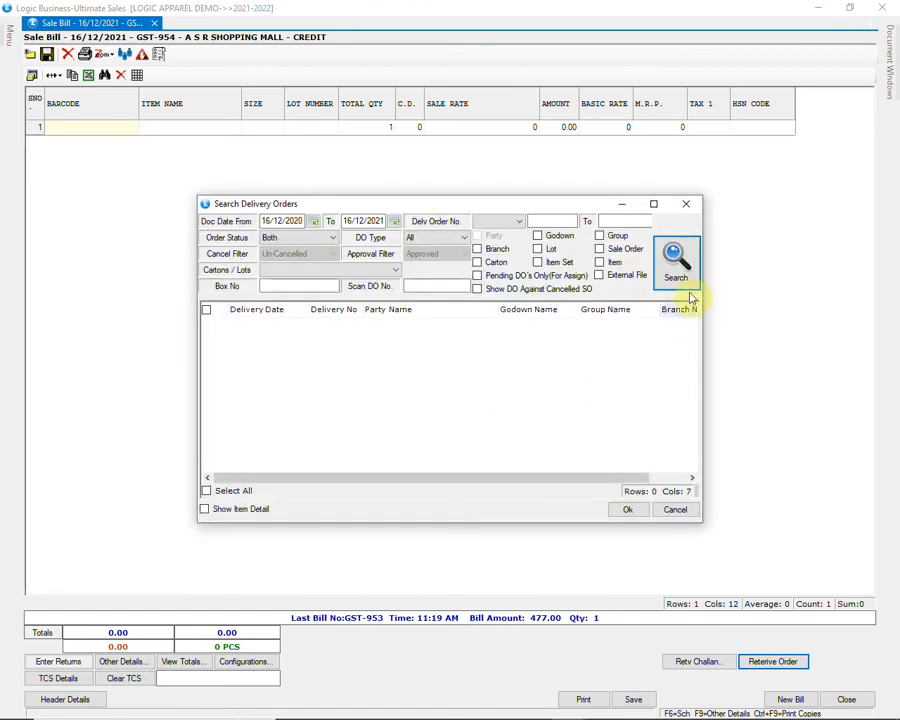
{"action": "left_click", "coordinate": [677, 265]}
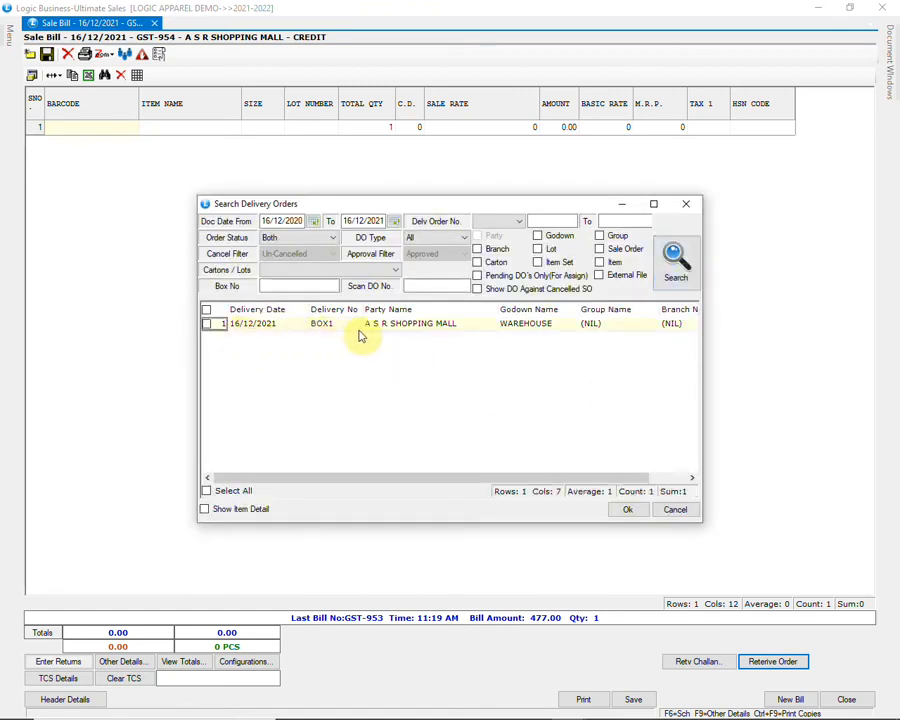
{"action": "left_click", "coordinate": [206, 324]}
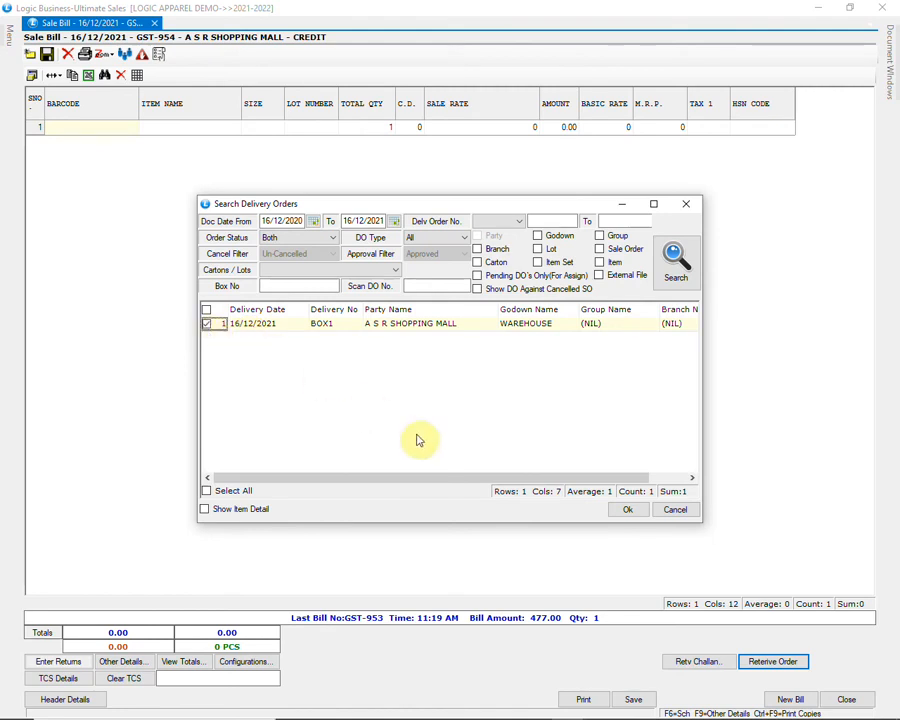
{"action": "left_click", "coordinate": [626, 509]}
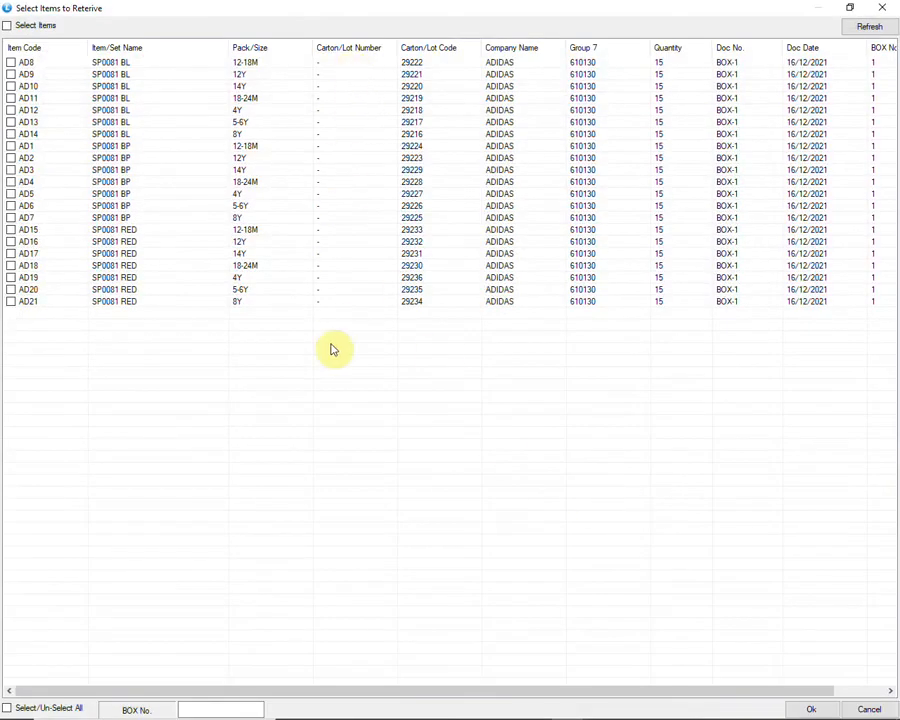
Step: Select all 21 items at 15 each and load them into the sale bill
{"action": "left_click", "coordinate": [10, 62]}
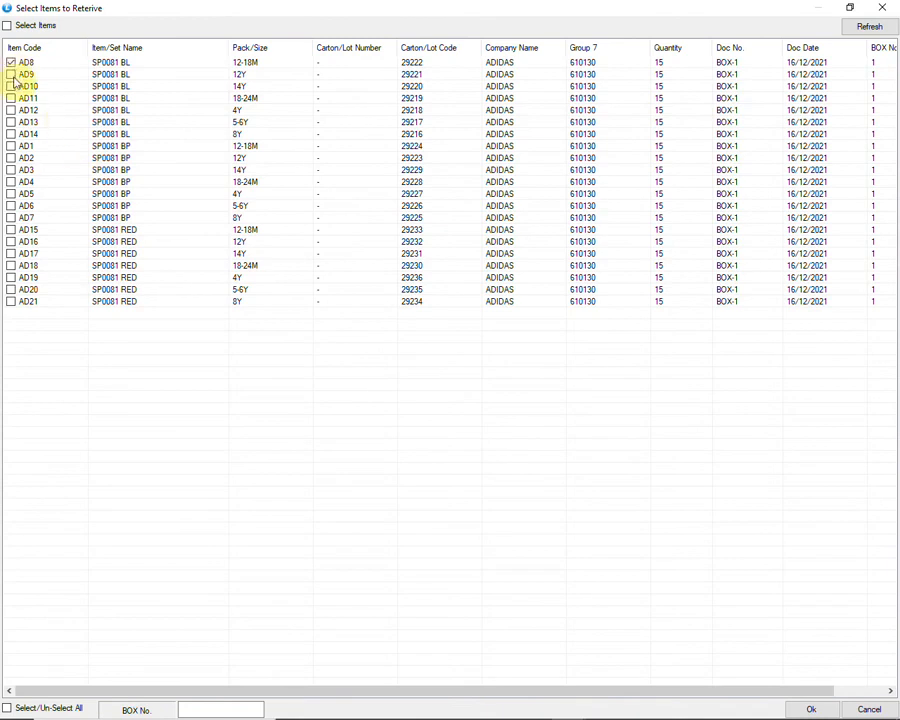
{"action": "left_click", "coordinate": [49, 709]}
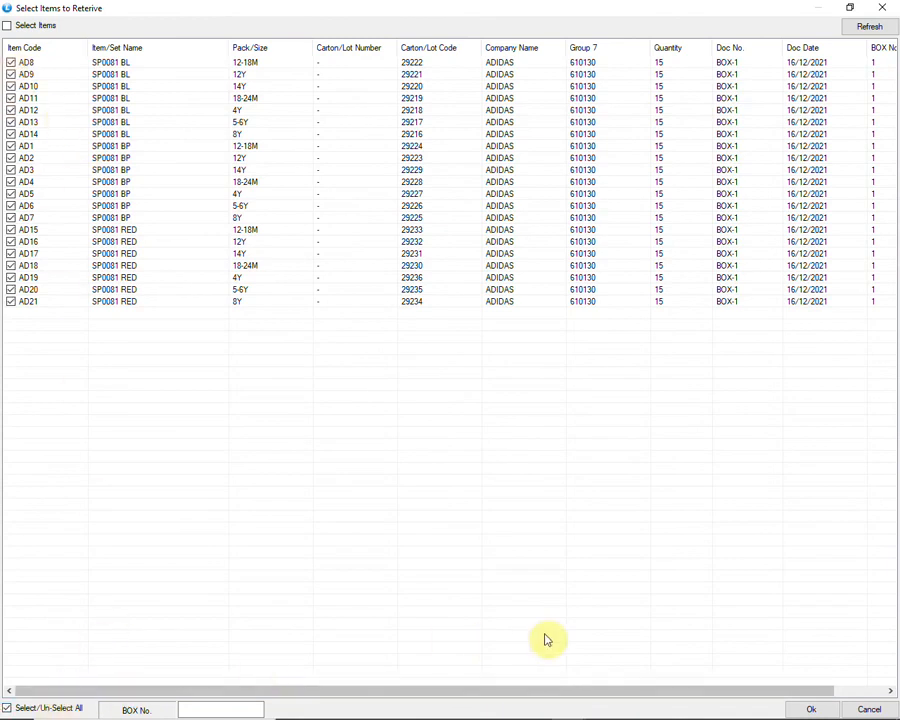
{"action": "left_click", "coordinate": [800, 708]}
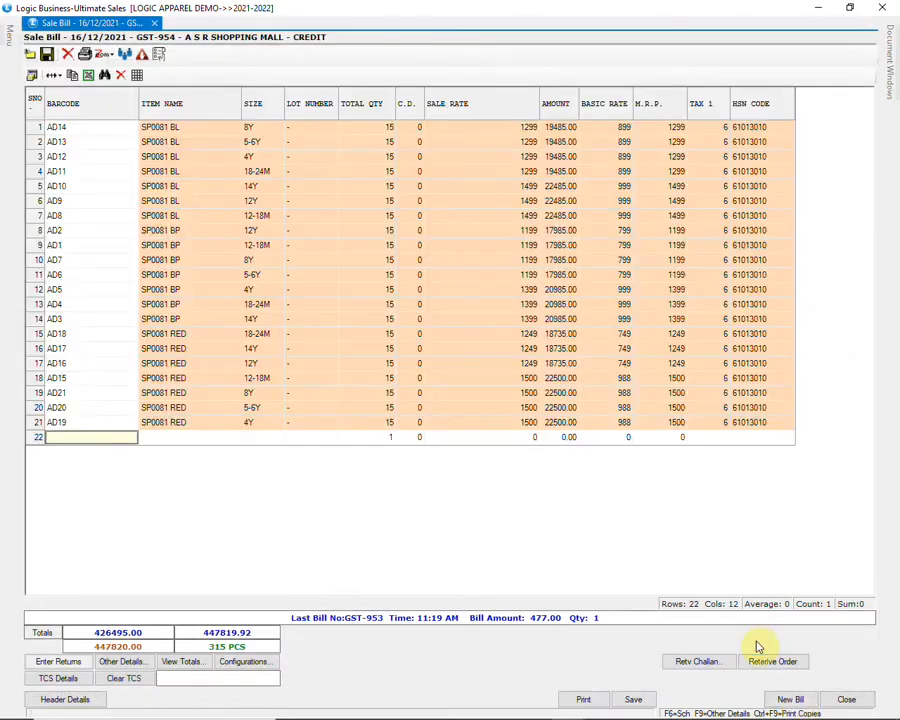
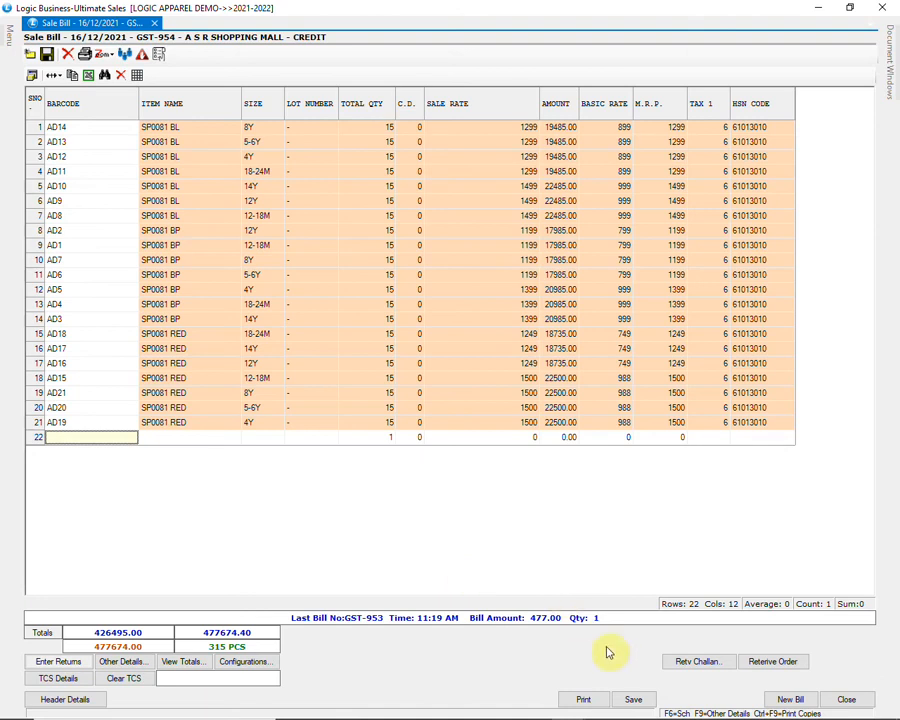
Step: Save the 21-line sale bill totalling 477674.40 for 315 pieces, then close it
{"action": "left_click", "coordinate": [645, 699]}
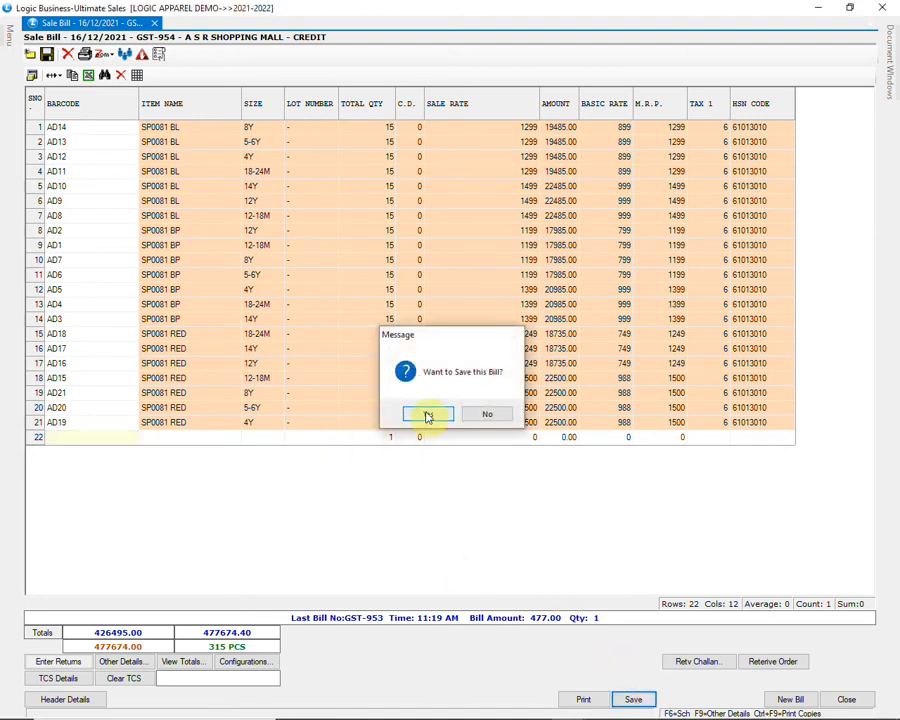
{"action": "left_click", "coordinate": [428, 415]}
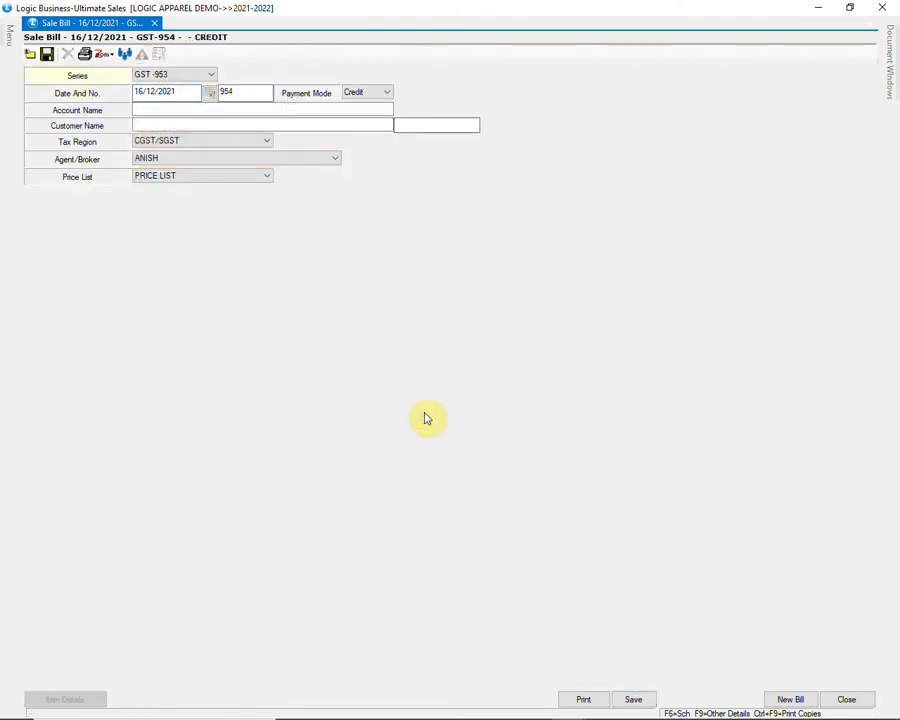
{"action": "left_click", "coordinate": [846, 699]}
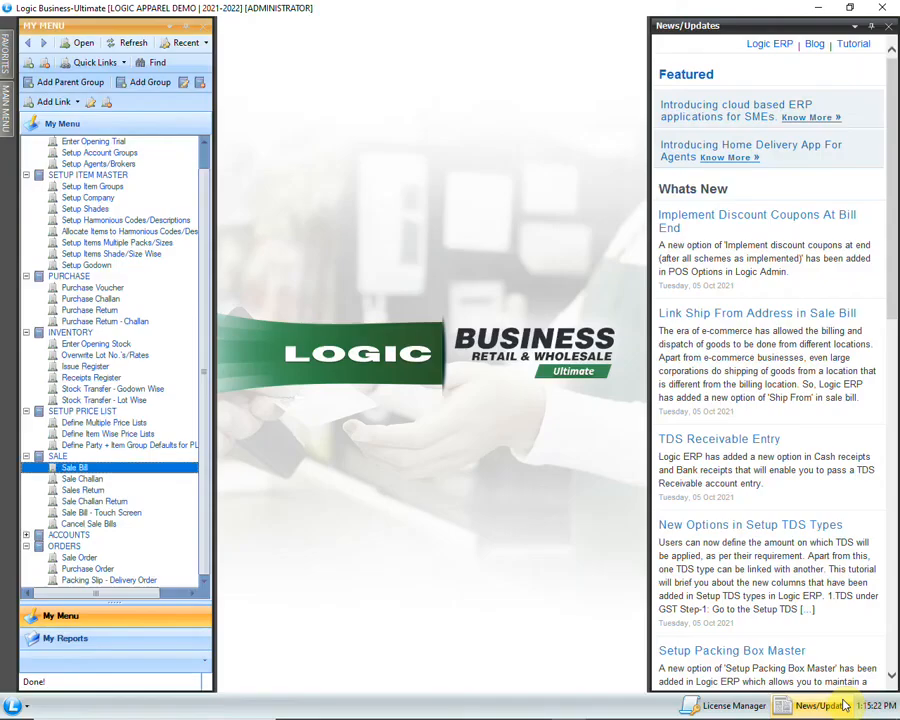
{"action": "left_click", "coordinate": [9, 115]}
{"action": "left_click", "coordinate": [27, 181]}
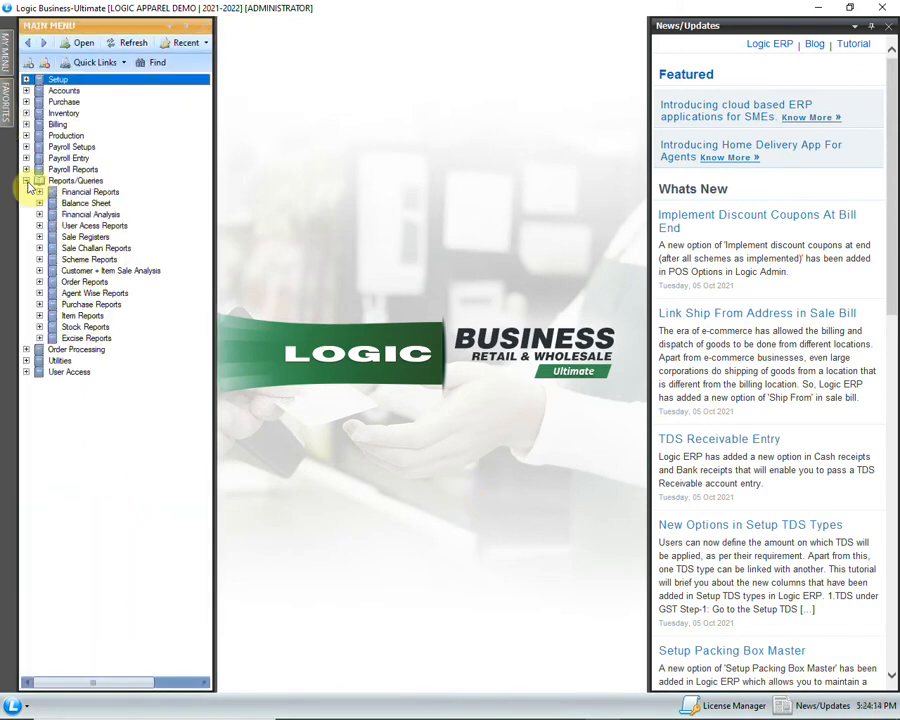
{"action": "left_click", "coordinate": [39, 282]}
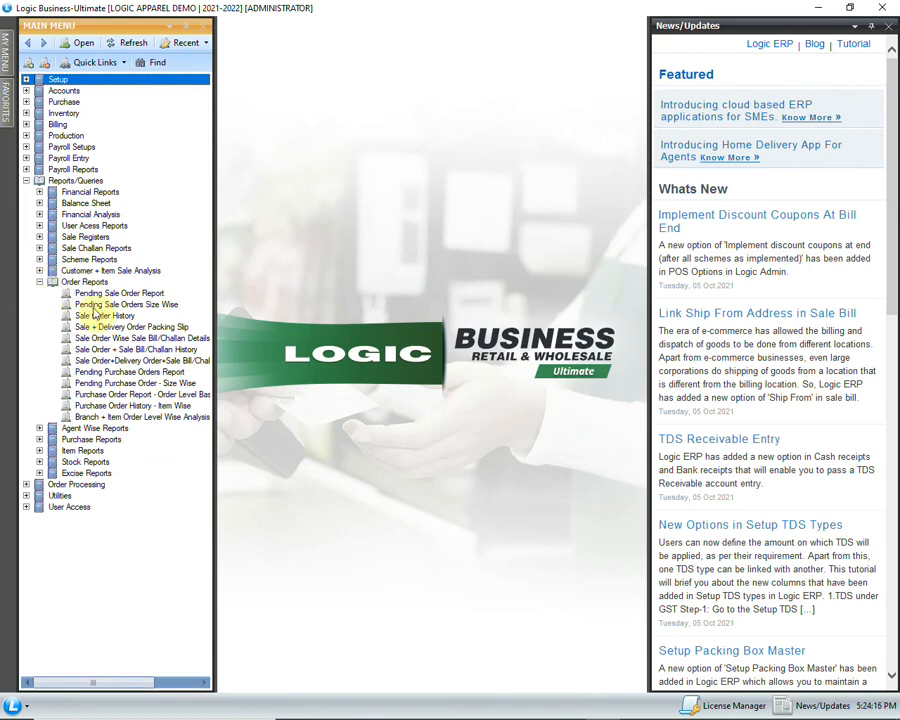
{"action": "left_click", "coordinate": [172, 327]}
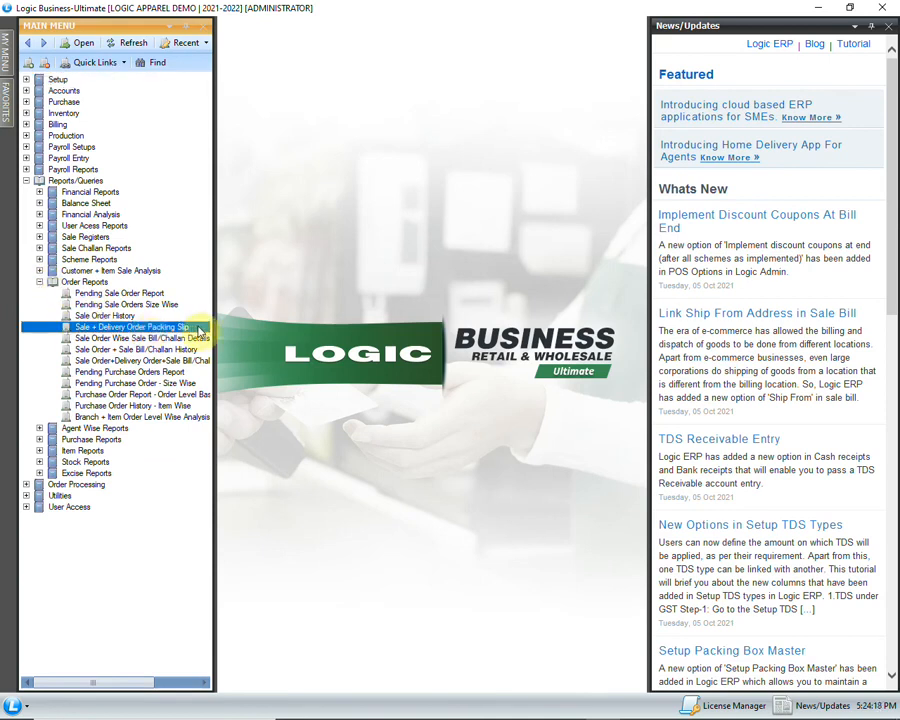
{"action": "double_click", "coordinate": [197, 327]}
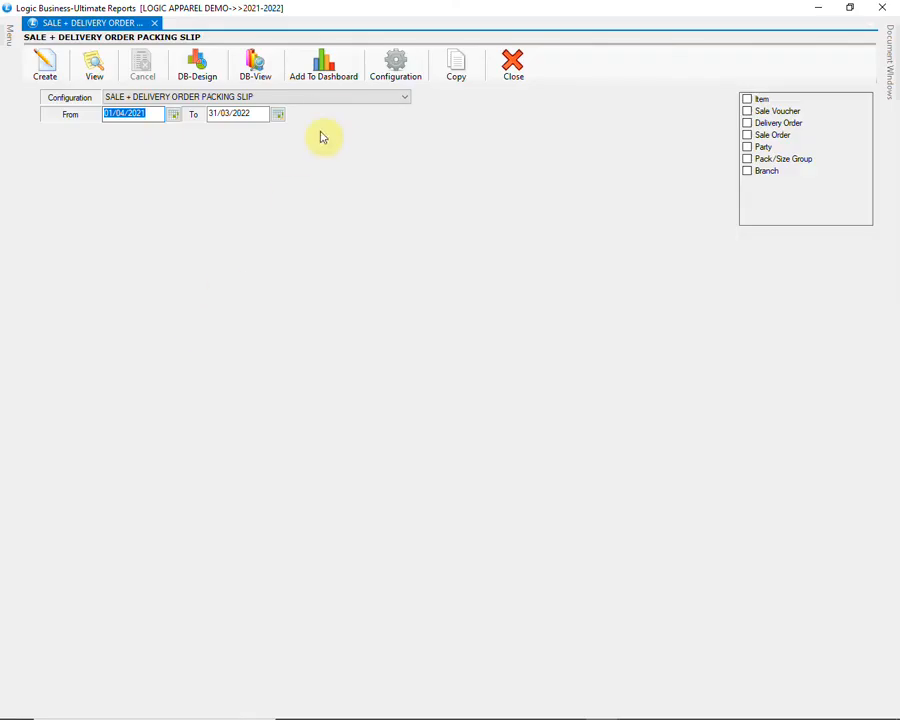
{"action": "left_click", "coordinate": [333, 99]}
{"action": "left_click", "coordinate": [333, 99]}
{"action": "left_click", "coordinate": [44, 70]}
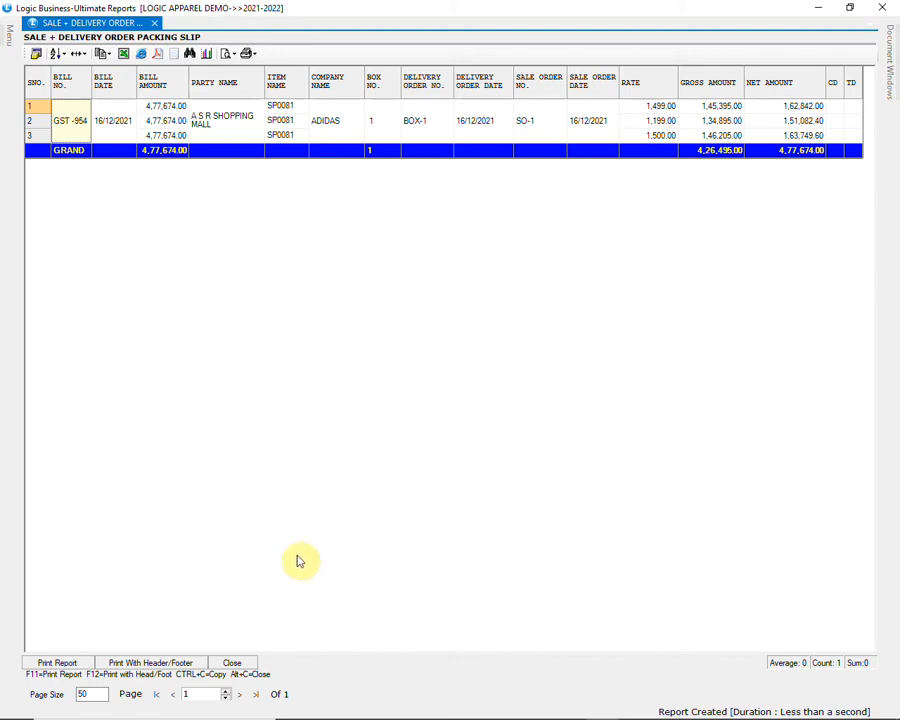
{"action": "left_click", "coordinate": [248, 665]}
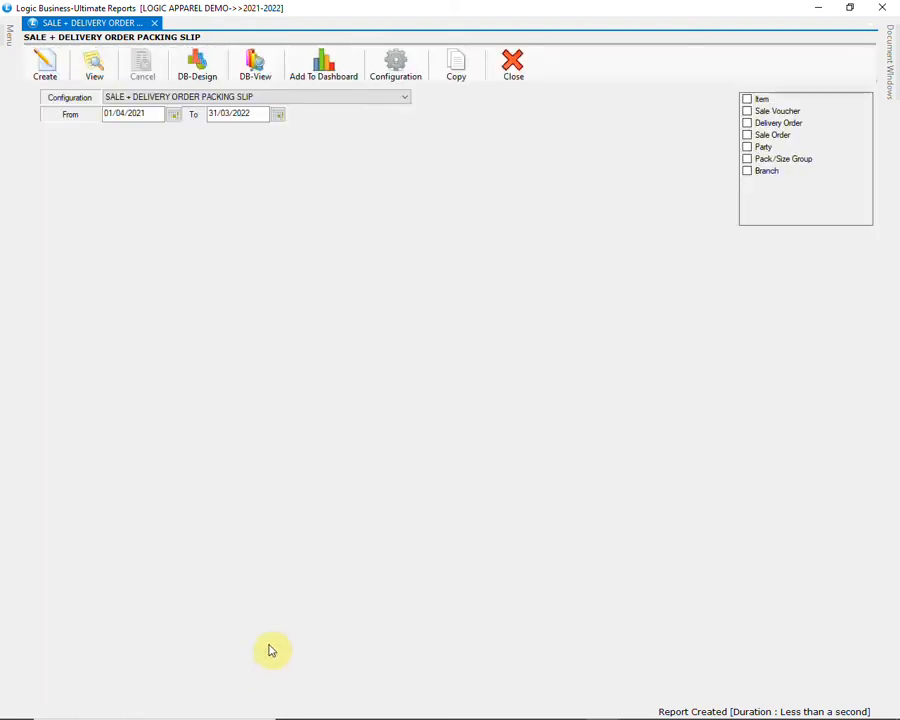
{"action": "left_click", "coordinate": [513, 70]}
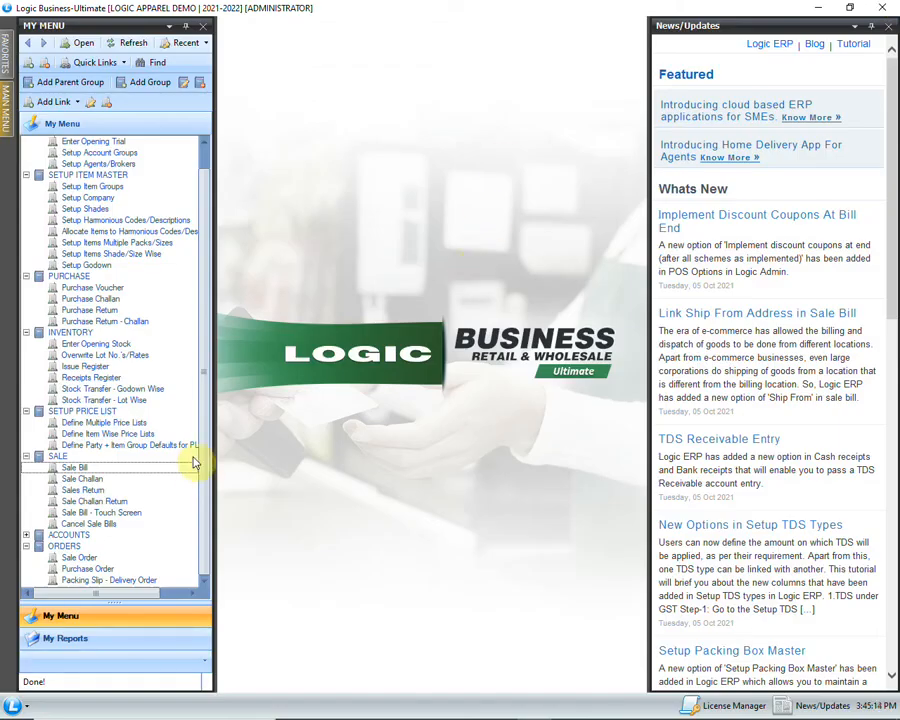
Step: Start a new credit Sales Return with A S R SHOPPING MALL as the account
{"action": "left_click", "coordinate": [156, 490]}
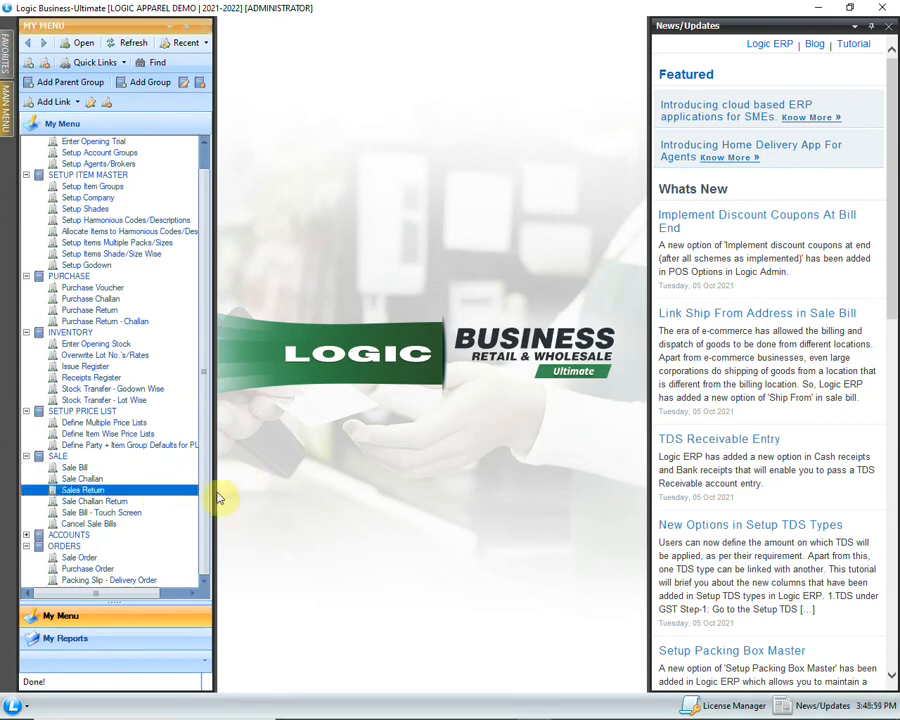
{"action": "double_click", "coordinate": [174, 490]}
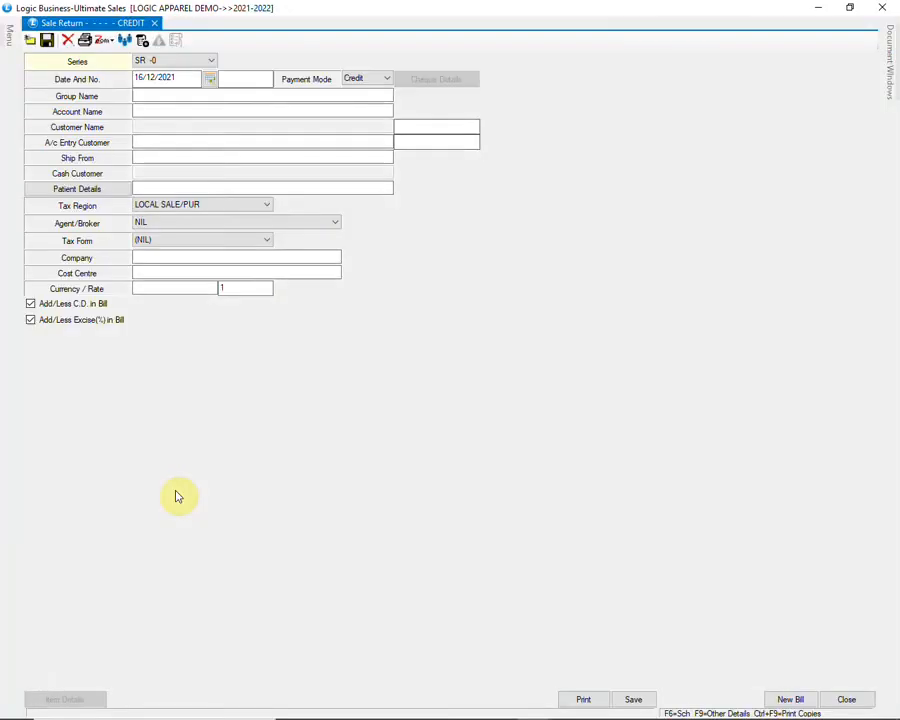
{"action": "key", "text": "Return"}
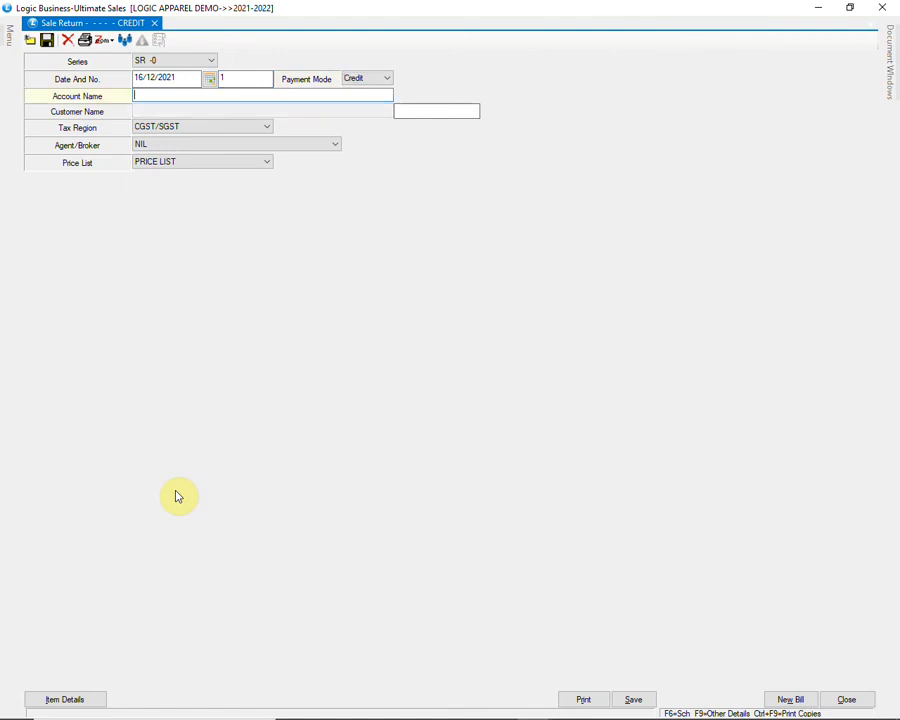
{"action": "type", "text": "A S R SHOPPING MALL"}
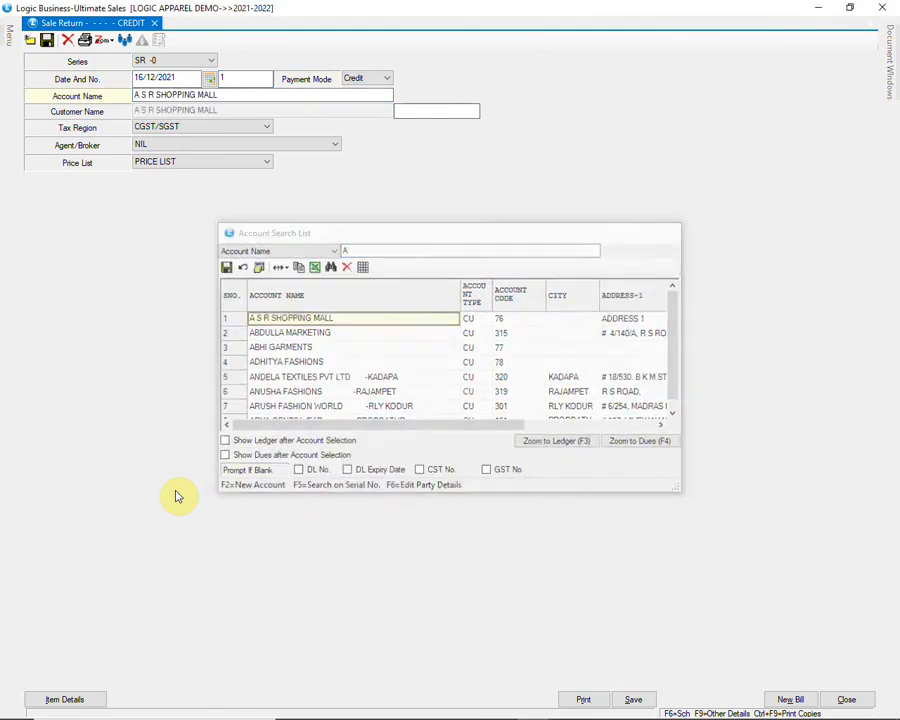
{"action": "key", "text": "Return"}
{"action": "key", "text": "Return"}
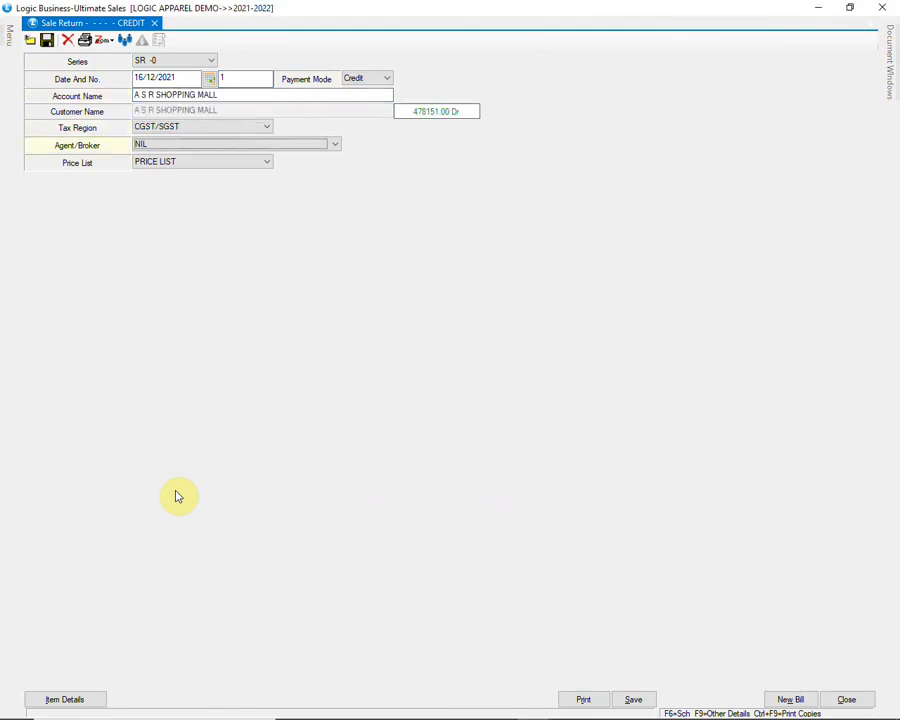
{"action": "key", "text": "Return"}
{"action": "key", "text": "Return"}
{"action": "key", "text": "Return"}
{"action": "key", "text": "Return"}
Step: Add the SP0081 BL item in size 8Y, returned against bill GST-954
{"action": "type", "text": "SP"}
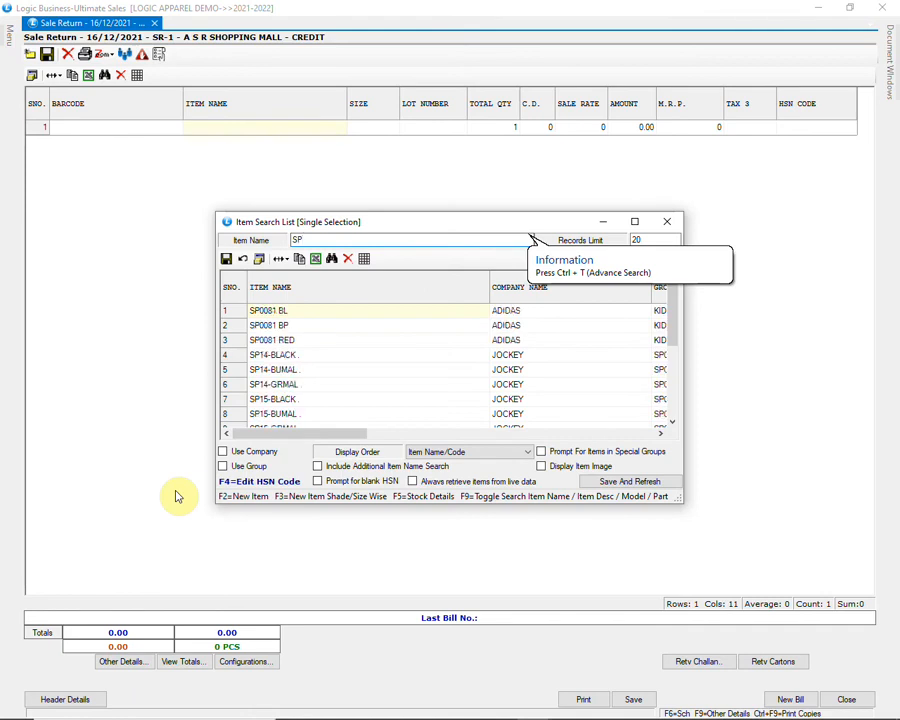
{"action": "key", "text": "Down"}
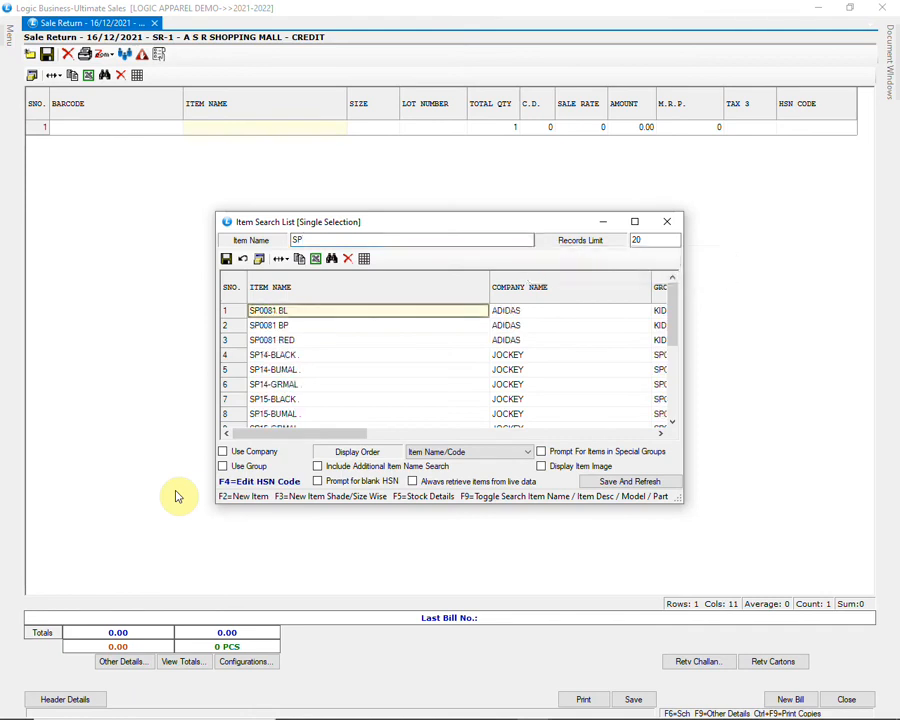
{"action": "key", "text": "Return"}
{"action": "key", "text": "Return"}
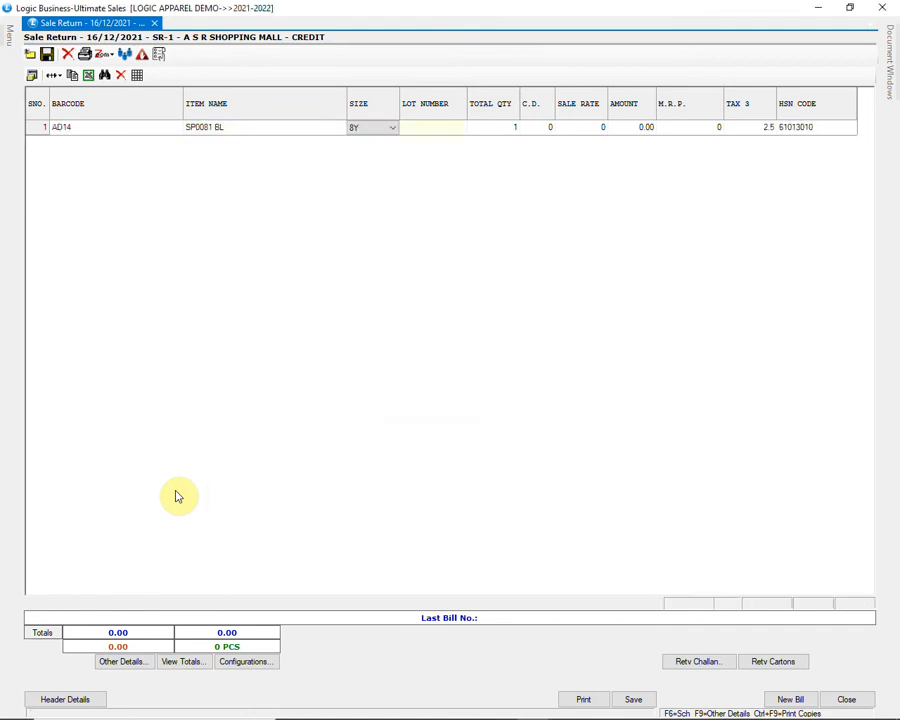
{"action": "key", "text": "Down"}
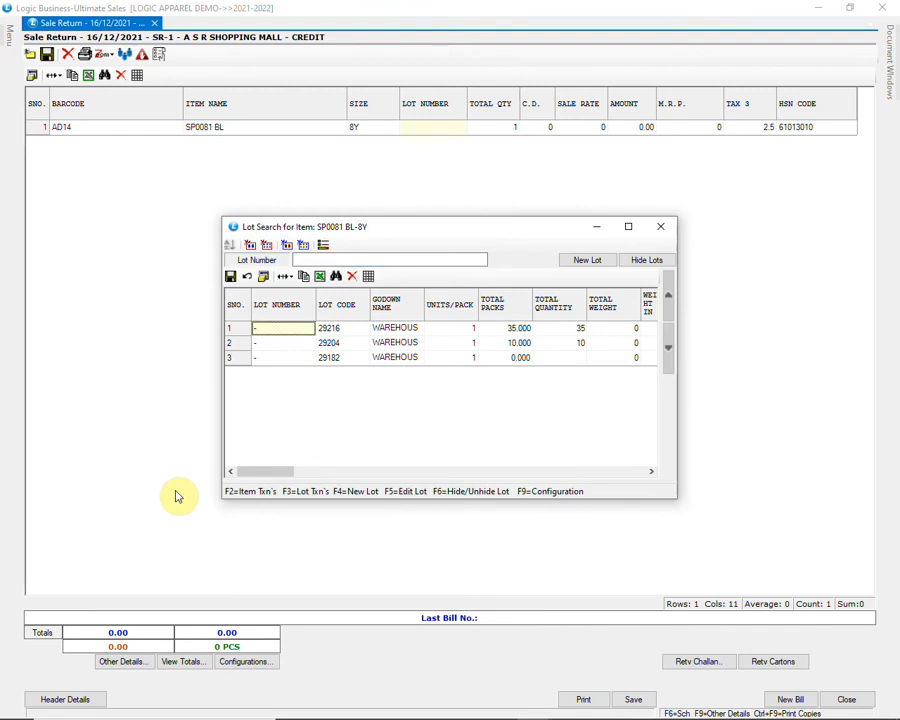
{"action": "key", "text": "Return"}
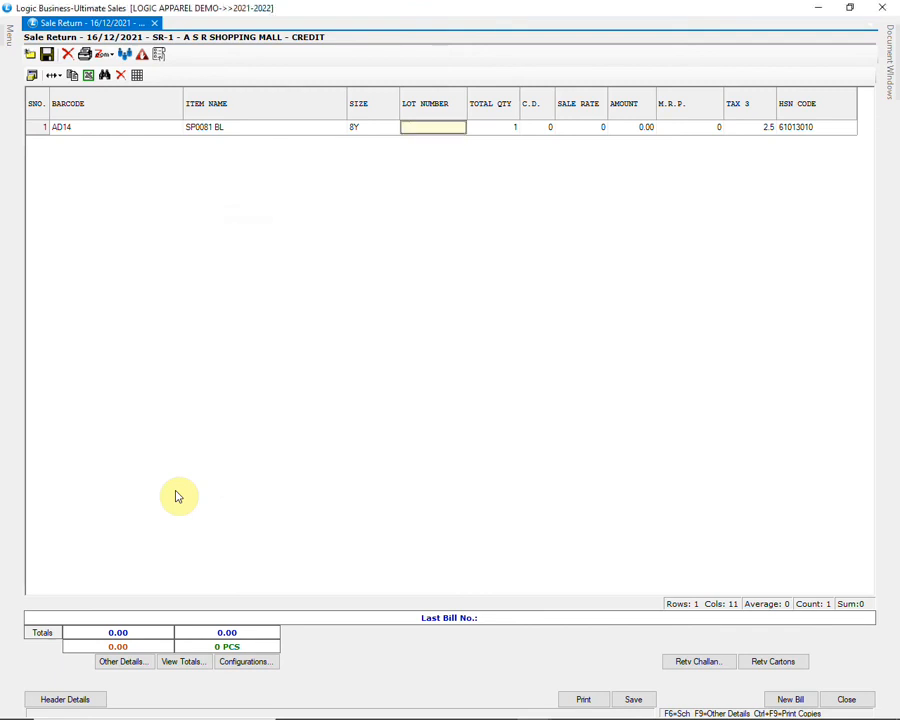
{"action": "key", "text": "Return"}
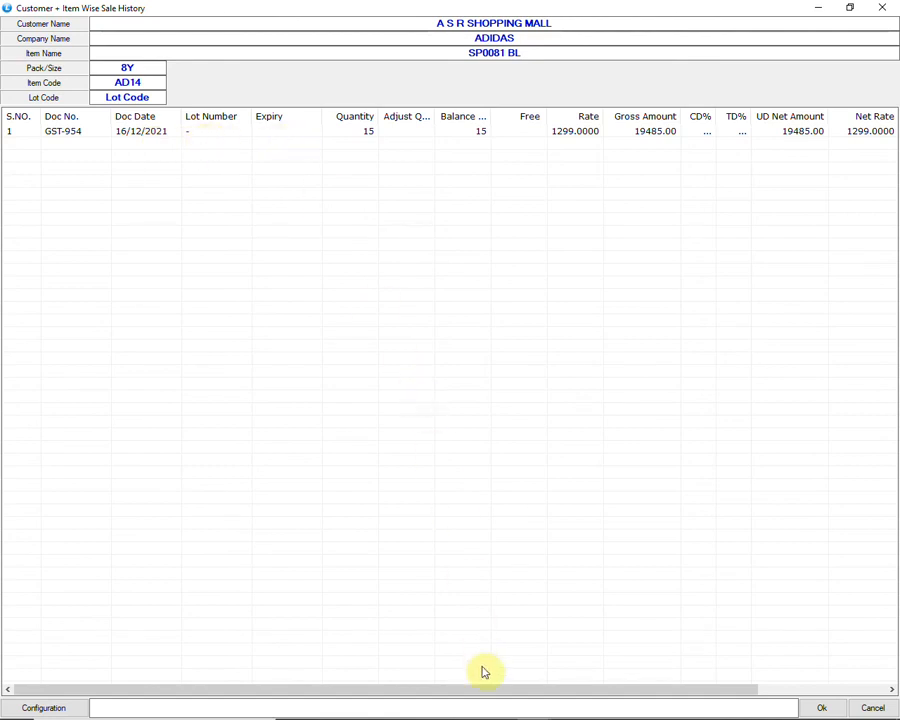
{"action": "left_click_drag", "start_coordinate": [481, 692], "coordinate": [426, 694]}
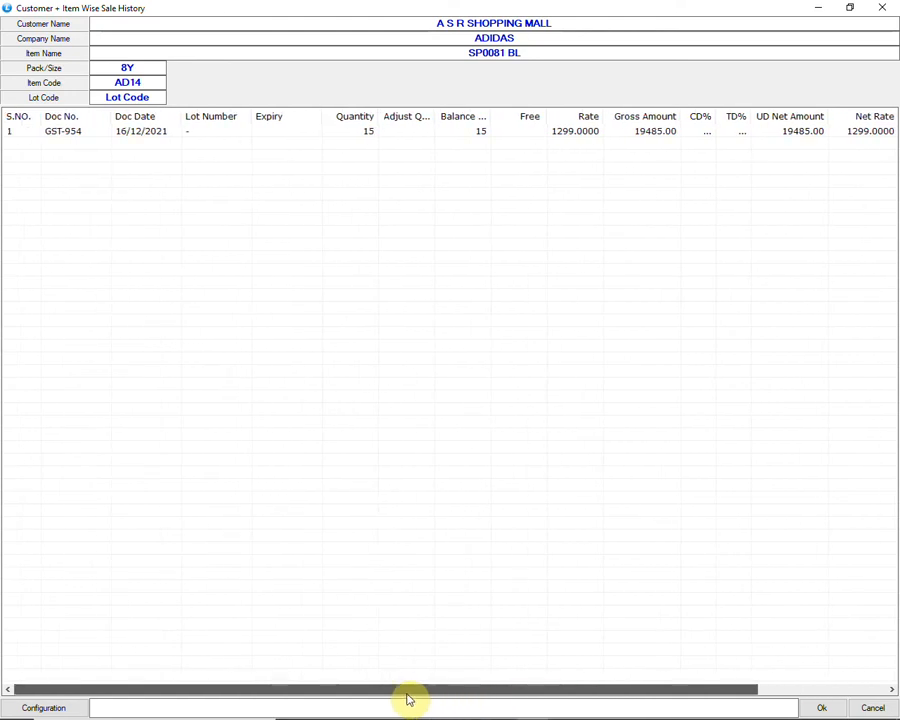
{"action": "left_click", "coordinate": [263, 135]}
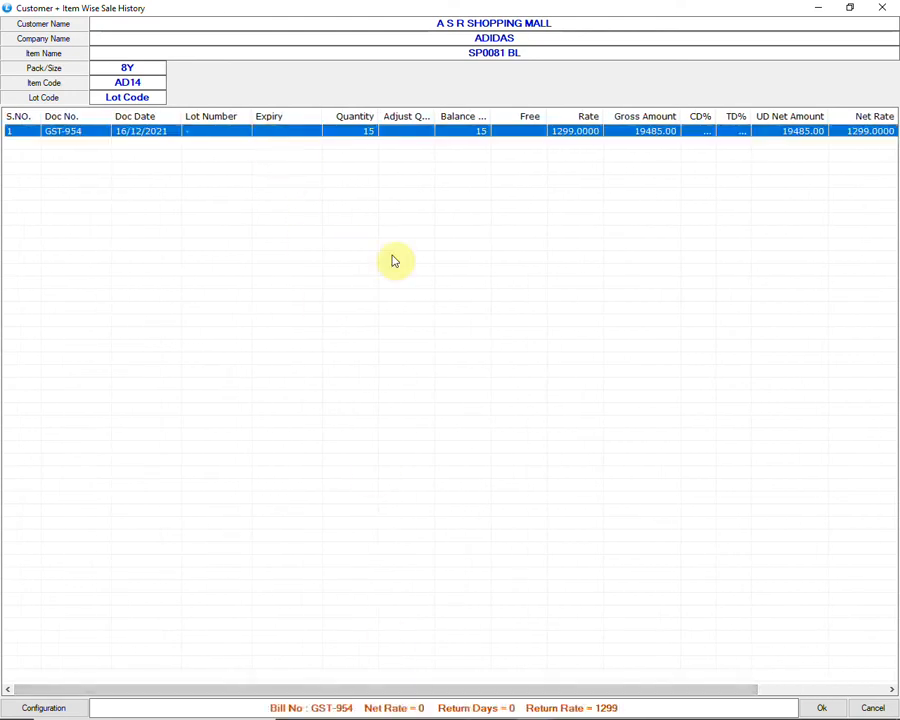
{"action": "left_click", "coordinate": [815, 706]}
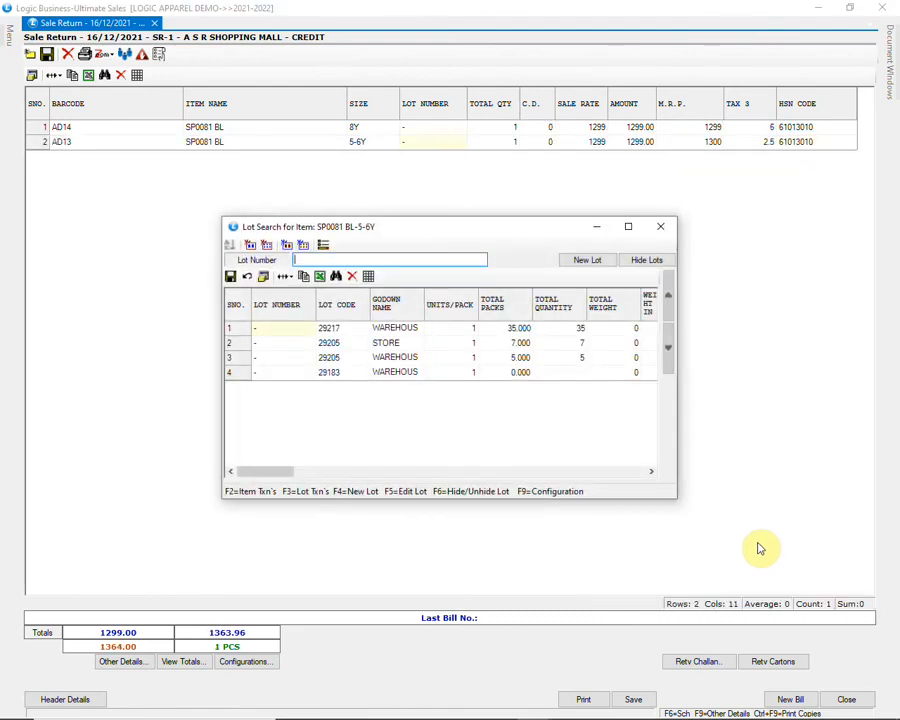
Step: Add the SP0081 BL size 5-6Y item against GST-954, leaving row 3 empty
{"action": "left_click", "coordinate": [297, 330]}
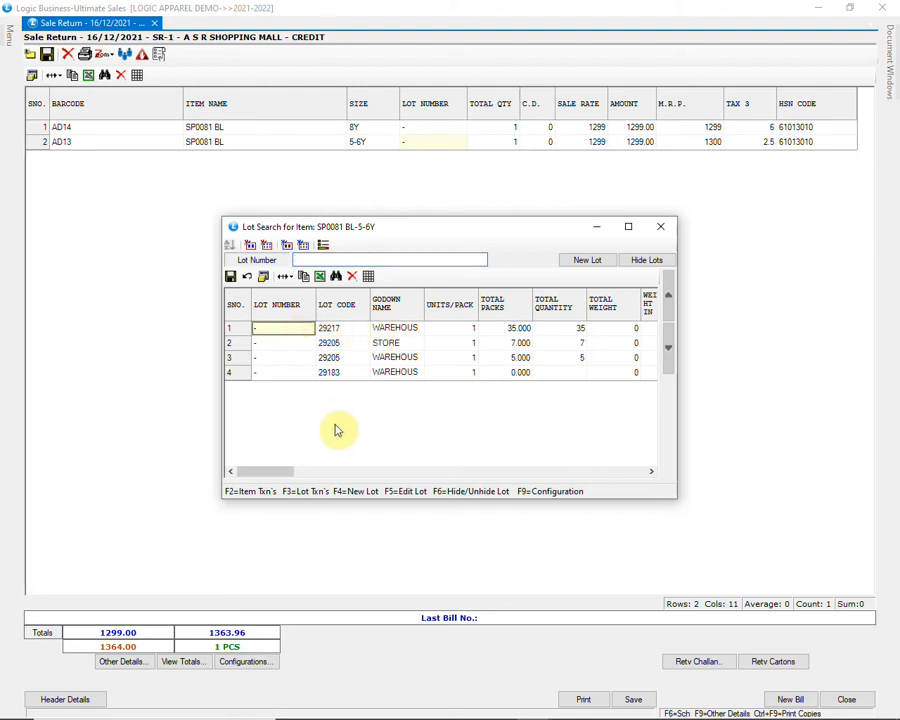
{"action": "key", "text": "Return"}
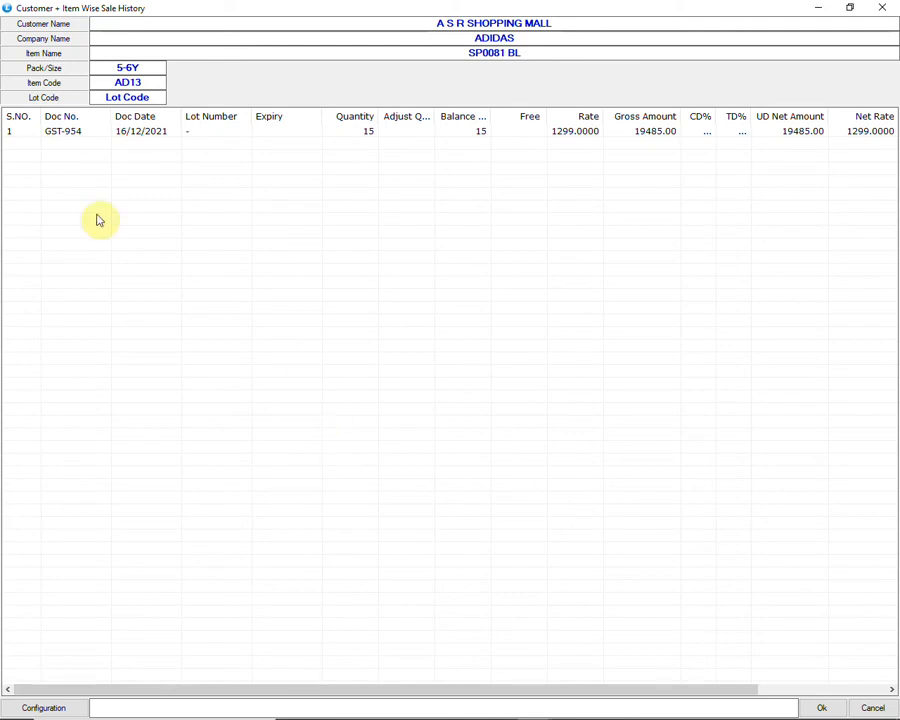
{"action": "left_click", "coordinate": [66, 135]}
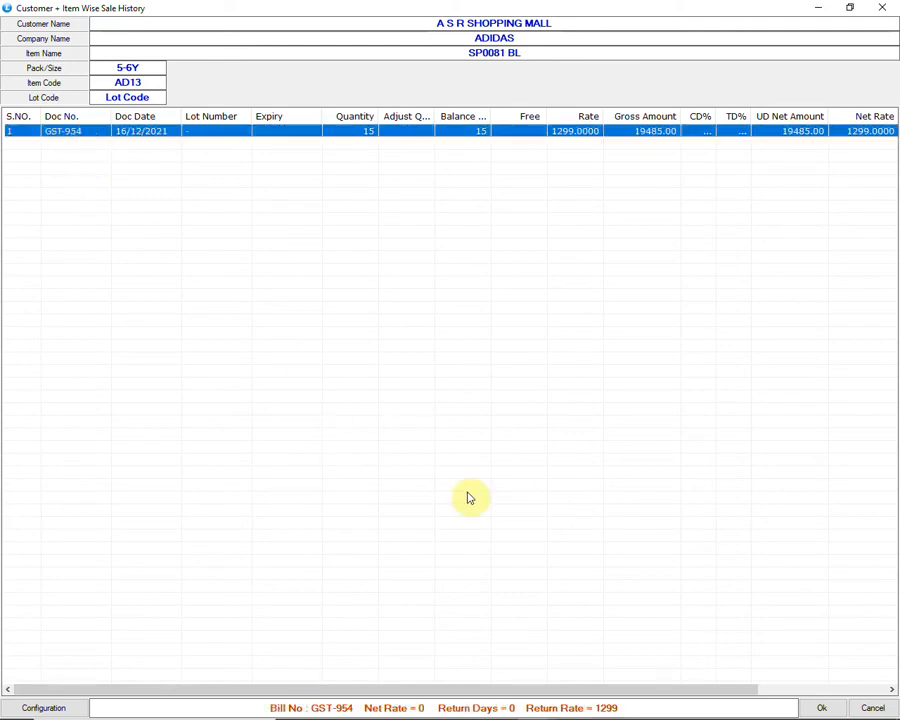
{"action": "left_click", "coordinate": [823, 707]}
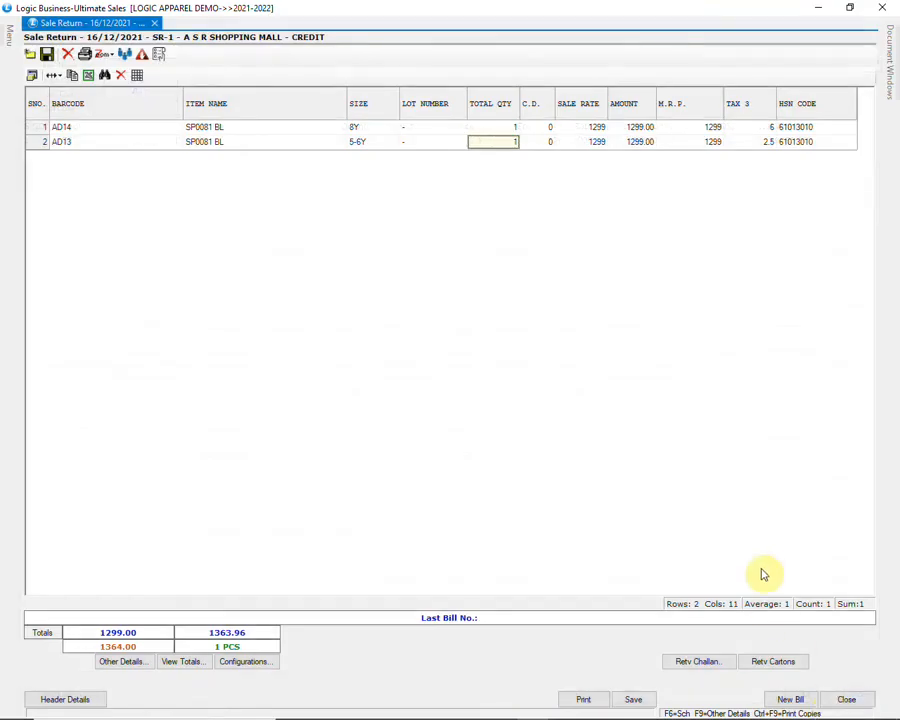
{"action": "key", "text": "Return"}
{"action": "key", "text": "Return"}
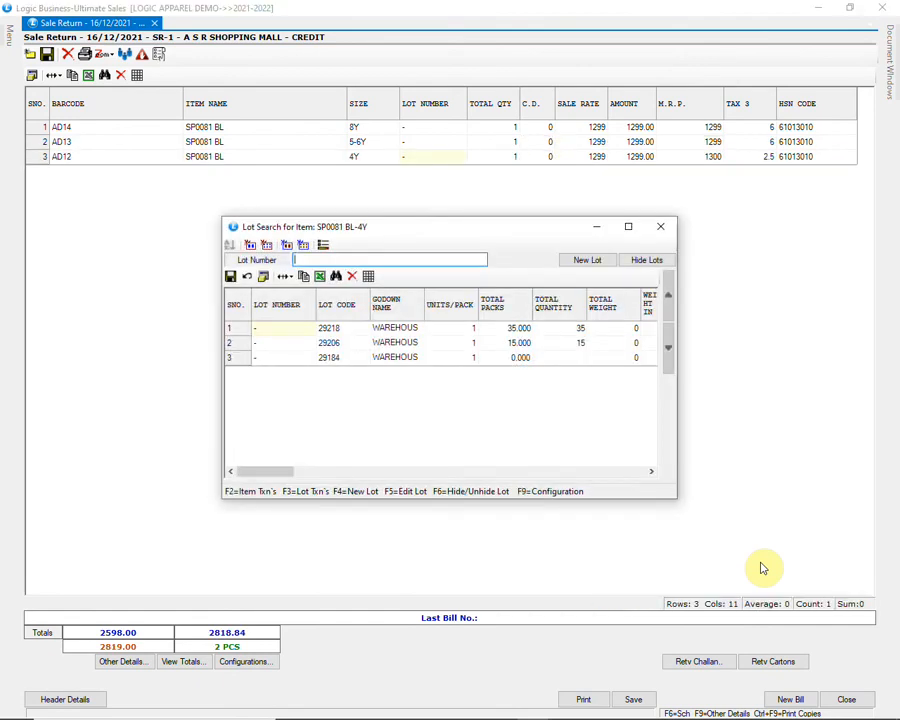
{"action": "left_click", "coordinate": [661, 226]}
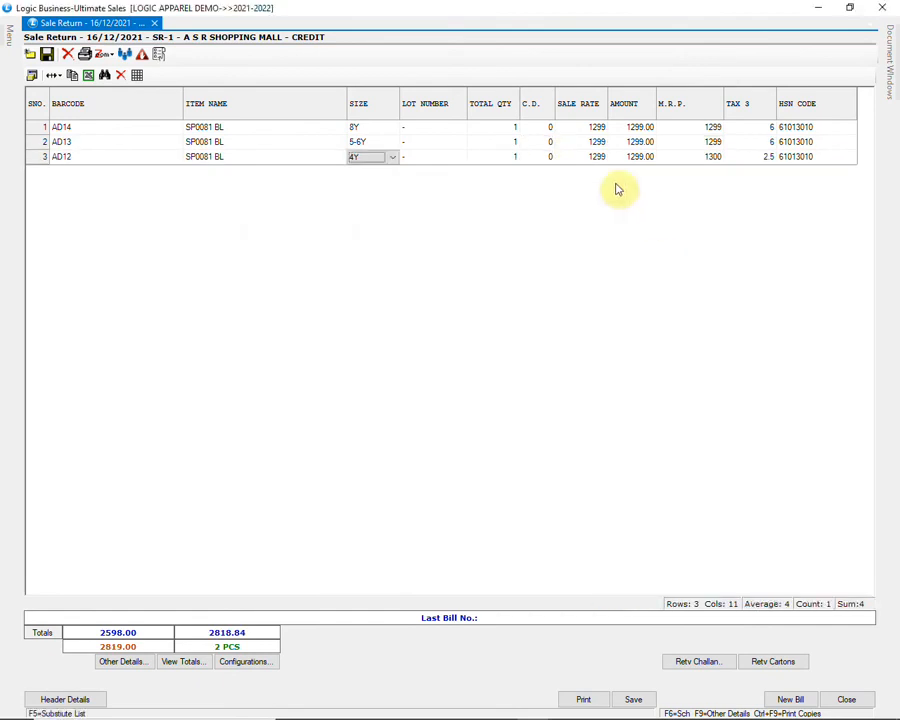
{"action": "left_click", "coordinate": [371, 144]}
{"action": "left_click", "coordinate": [368, 159]}
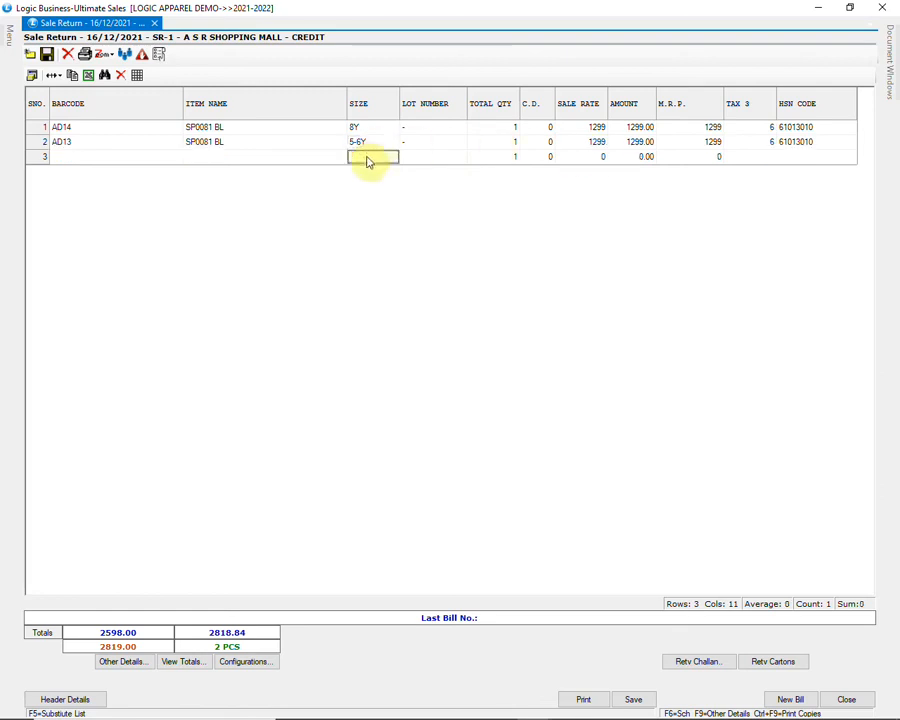
Step: Save the two-item sale return and close the Sale Return window
{"action": "left_click", "coordinate": [633, 699]}
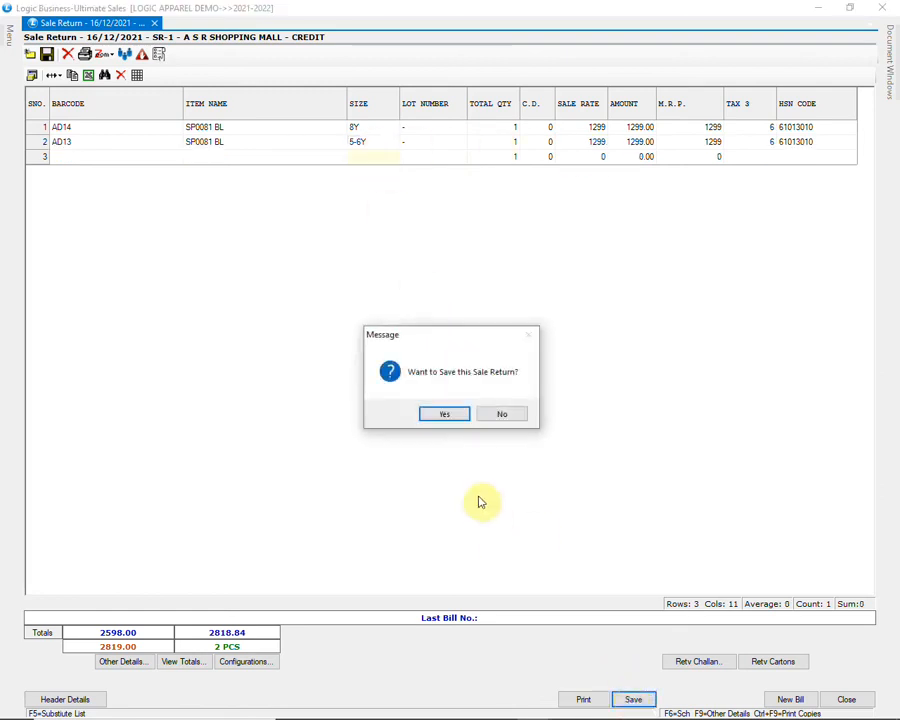
{"action": "left_click", "coordinate": [446, 416]}
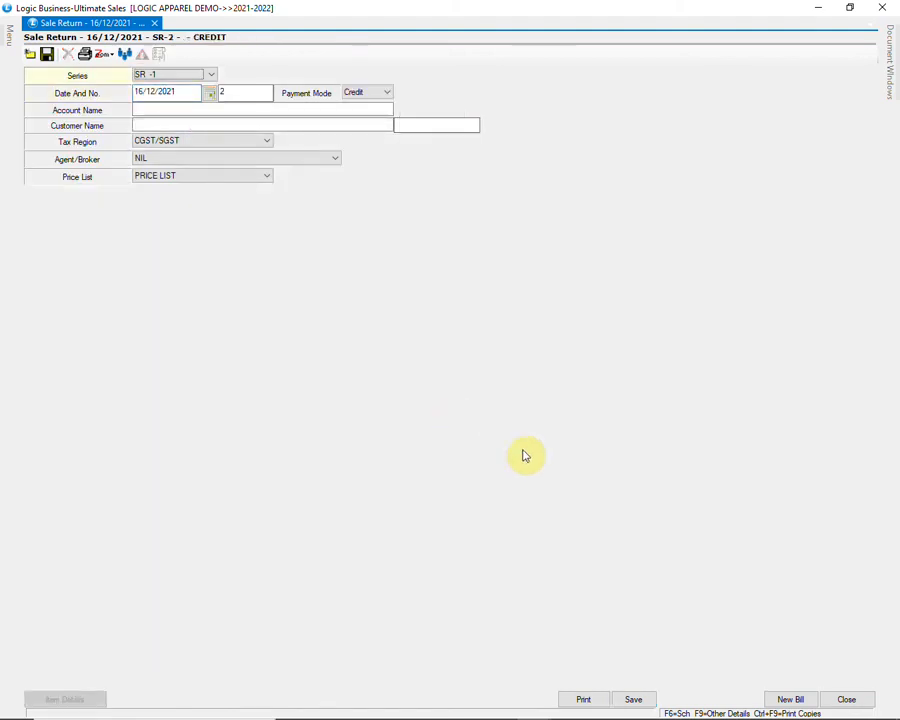
{"action": "left_click", "coordinate": [848, 700]}
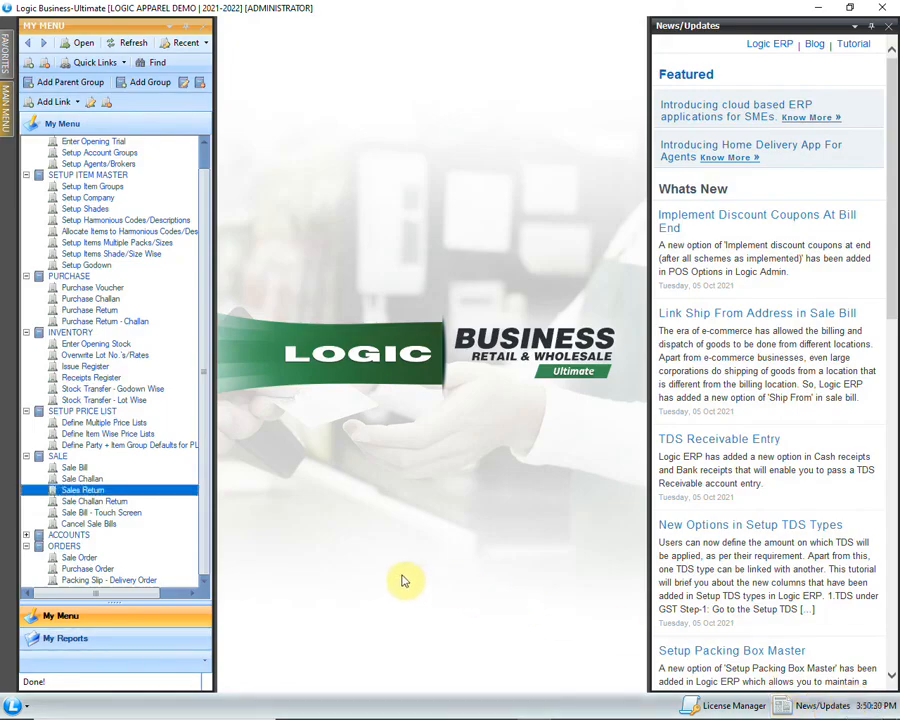
Step: Open a new Bank Receipt into HDFC BANK with narration CHEQUE RECEIVED
{"action": "left_click", "coordinate": [26, 535]}
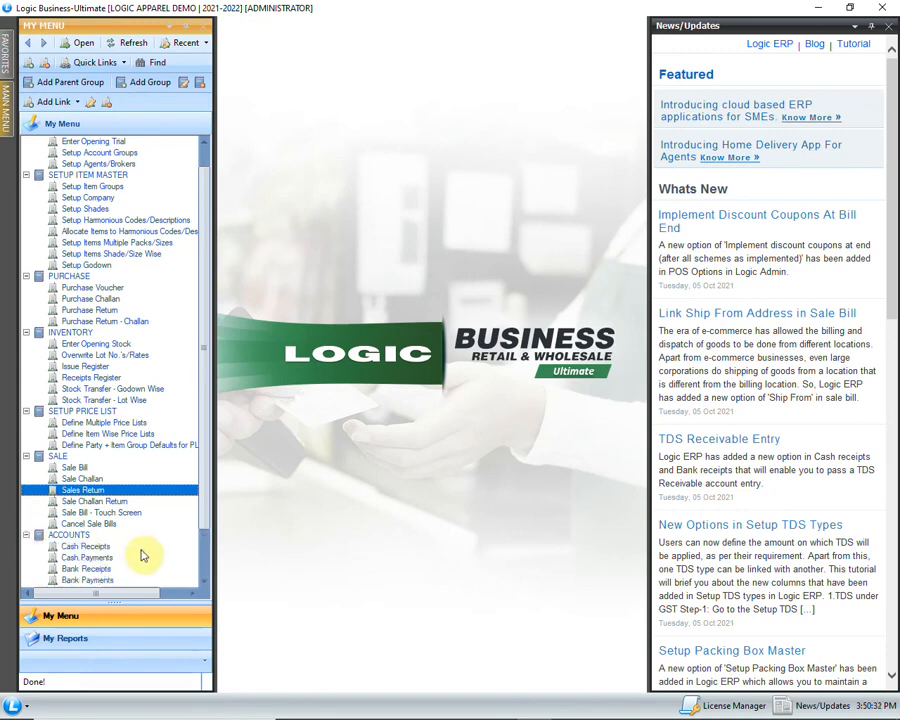
{"action": "scroll", "coordinate": [141, 551], "scroll_direction": "down", "scroll_amount": 2}
{"action": "left_click", "coordinate": [88, 512]}
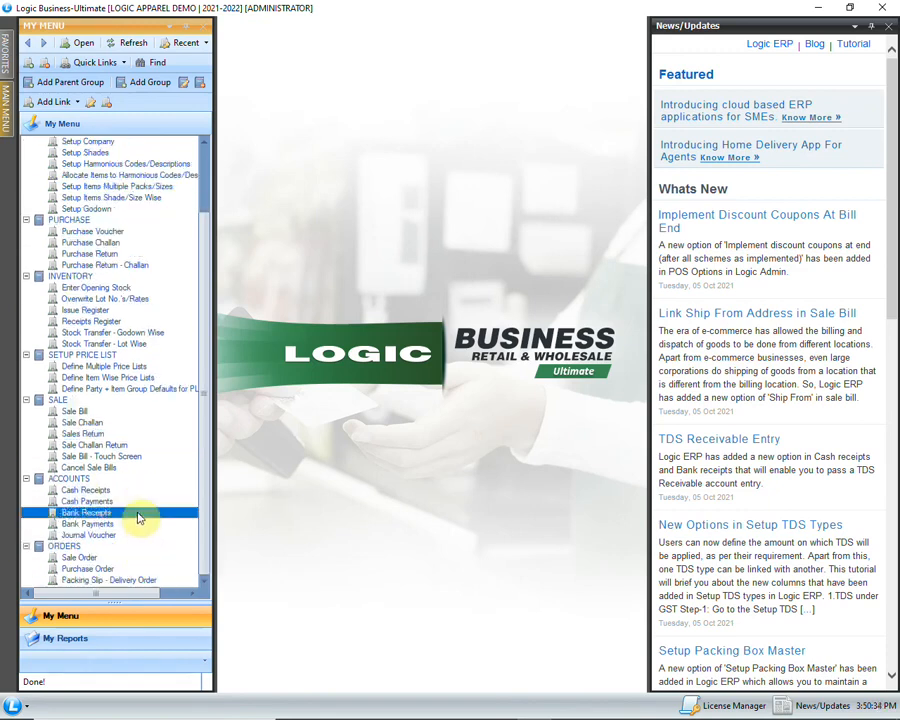
{"action": "double_click", "coordinate": [169, 514]}
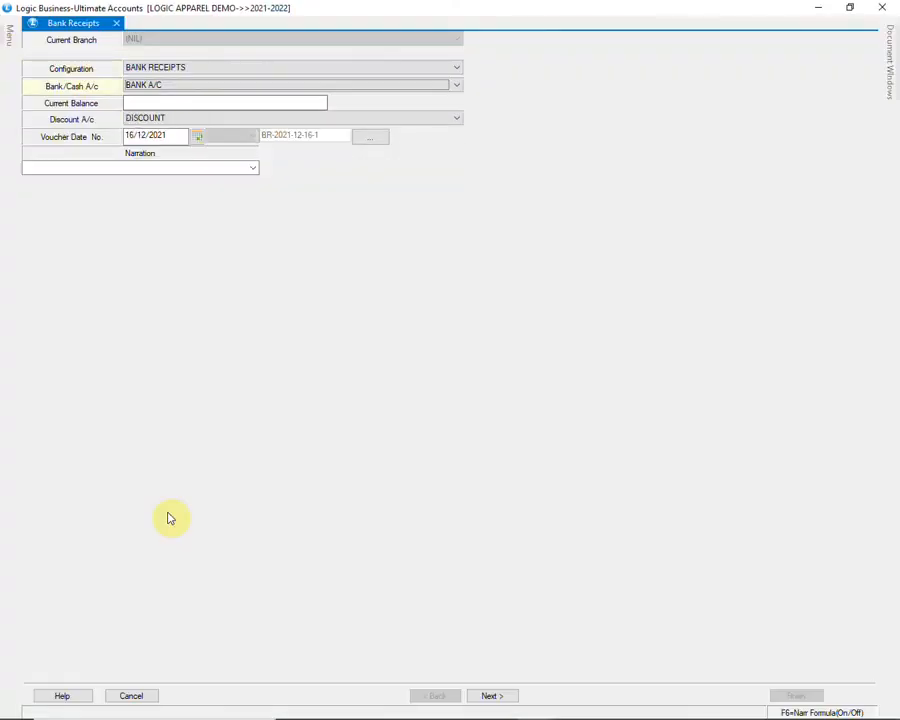
{"action": "key", "text": "alt+Down"}
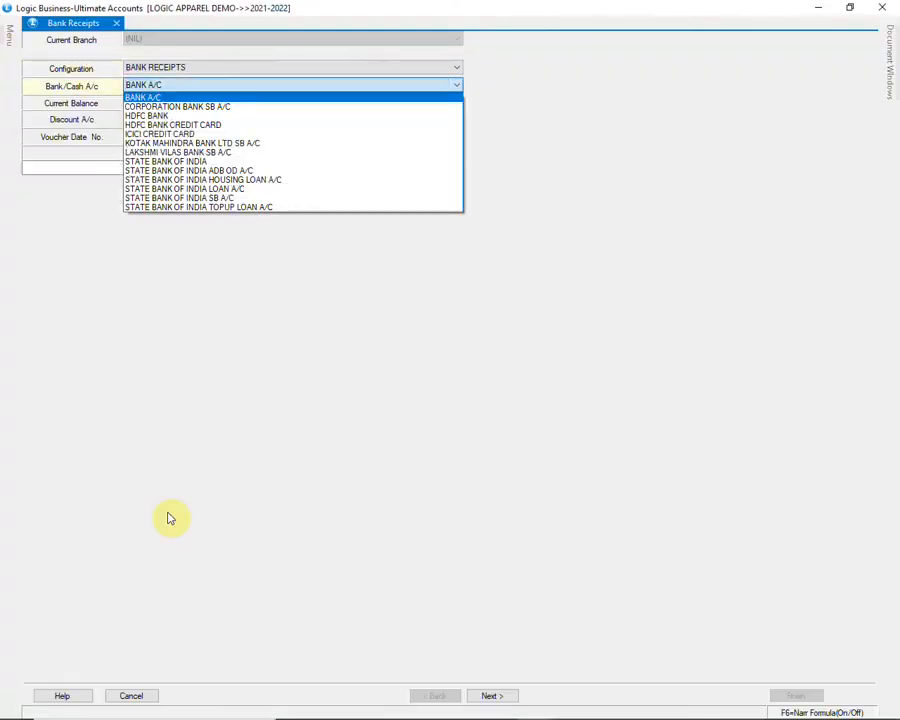
{"action": "key", "text": "Down"}
{"action": "key", "text": "Down"}
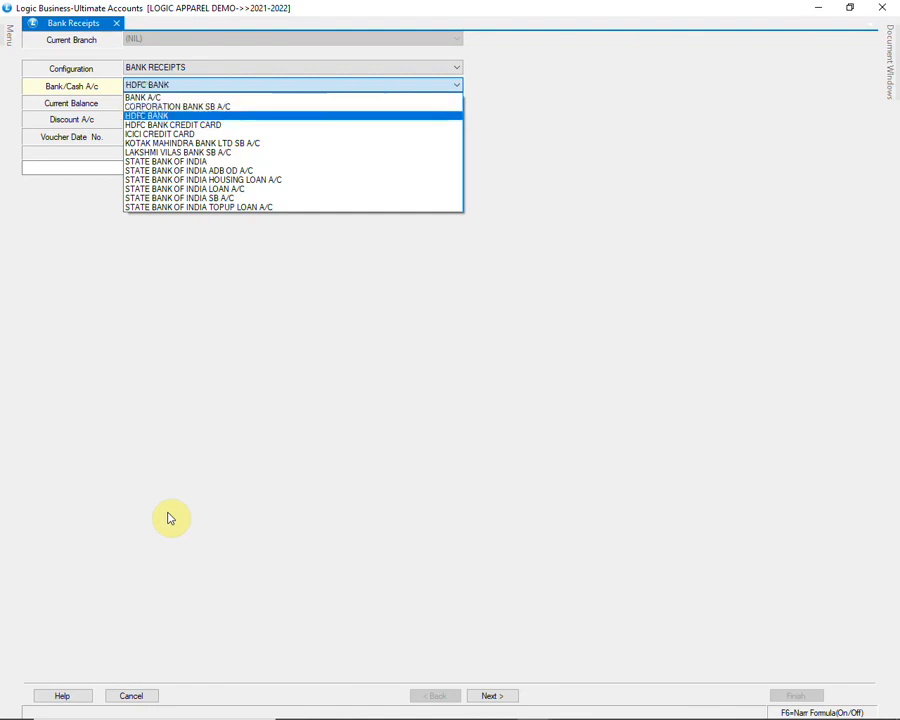
{"action": "key", "text": "Return"}
{"action": "key", "text": "Return"}
{"action": "key", "text": "Return"}
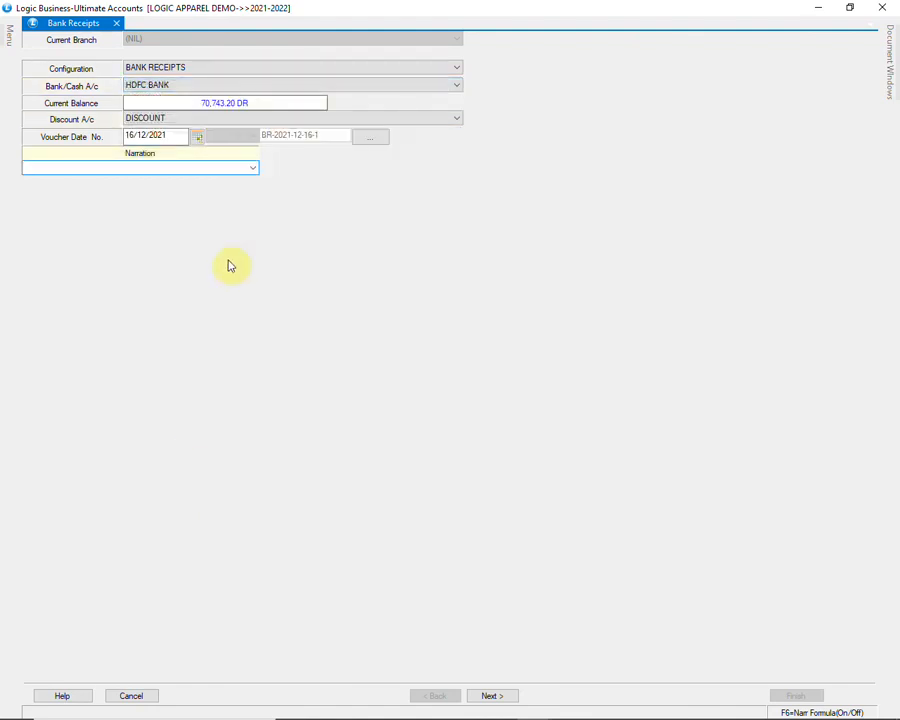
{"action": "left_click", "coordinate": [253, 168]}
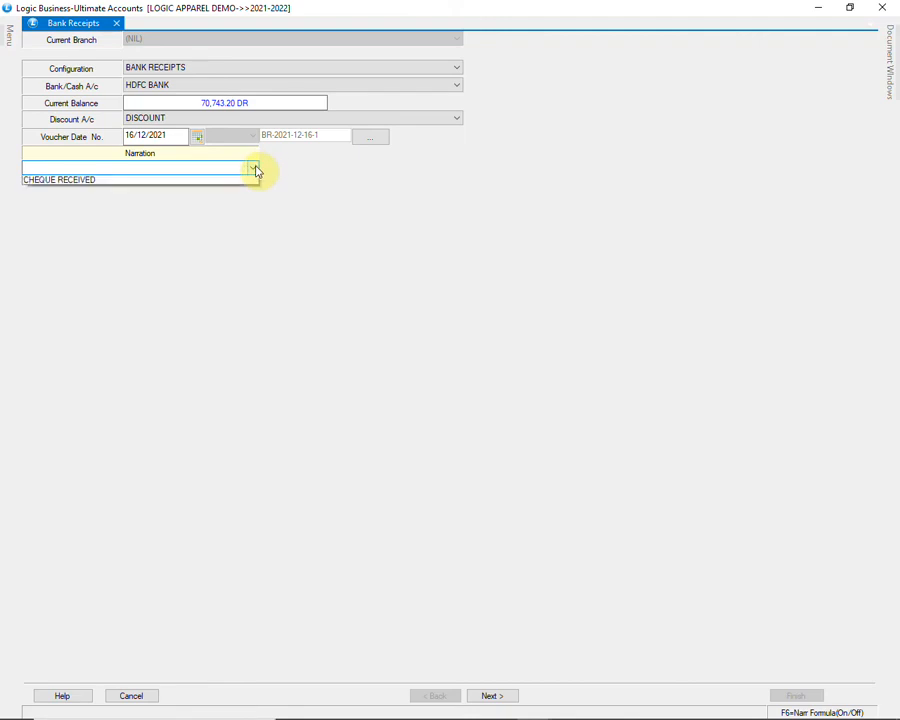
{"action": "left_click", "coordinate": [188, 181]}
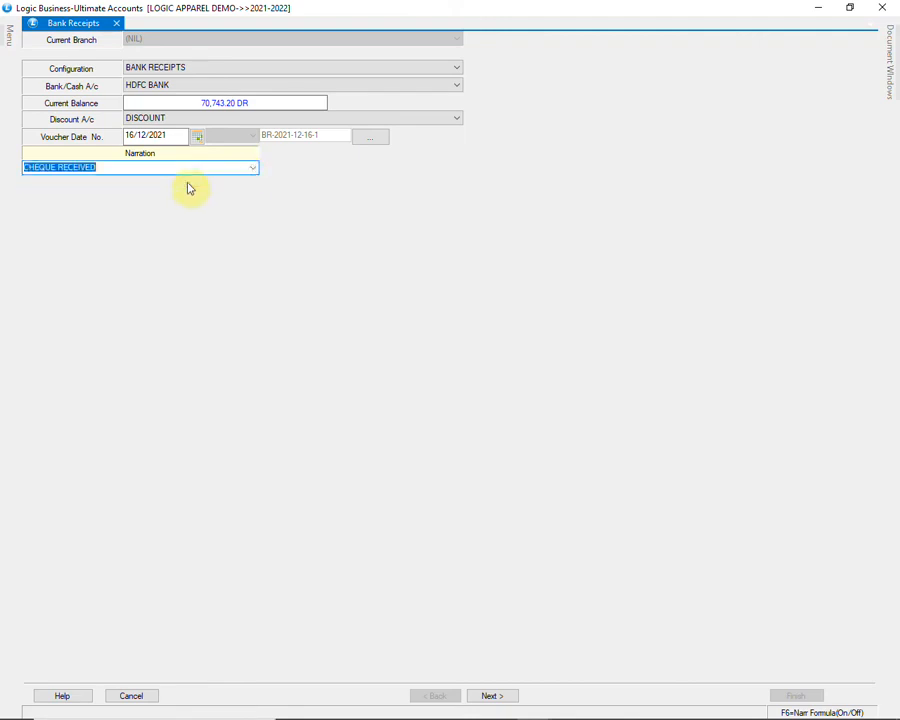
{"action": "key", "text": "Tab"}
{"action": "key", "text": "Return"}
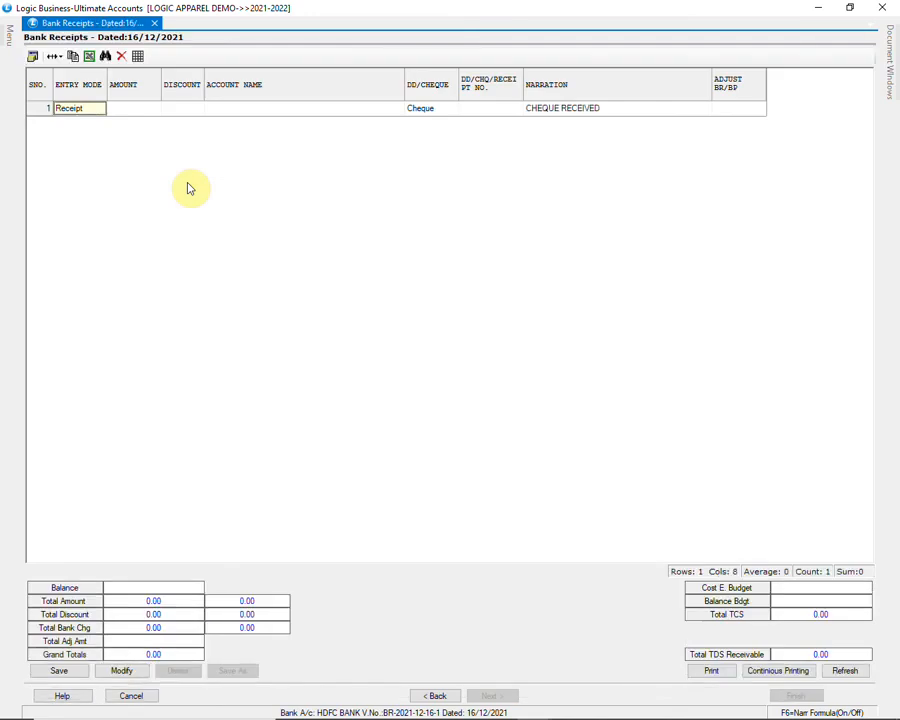
Step: Enter 1000.00 received from A S R SHOPPING MALL with cheque number 12
{"action": "key", "text": "Return"}
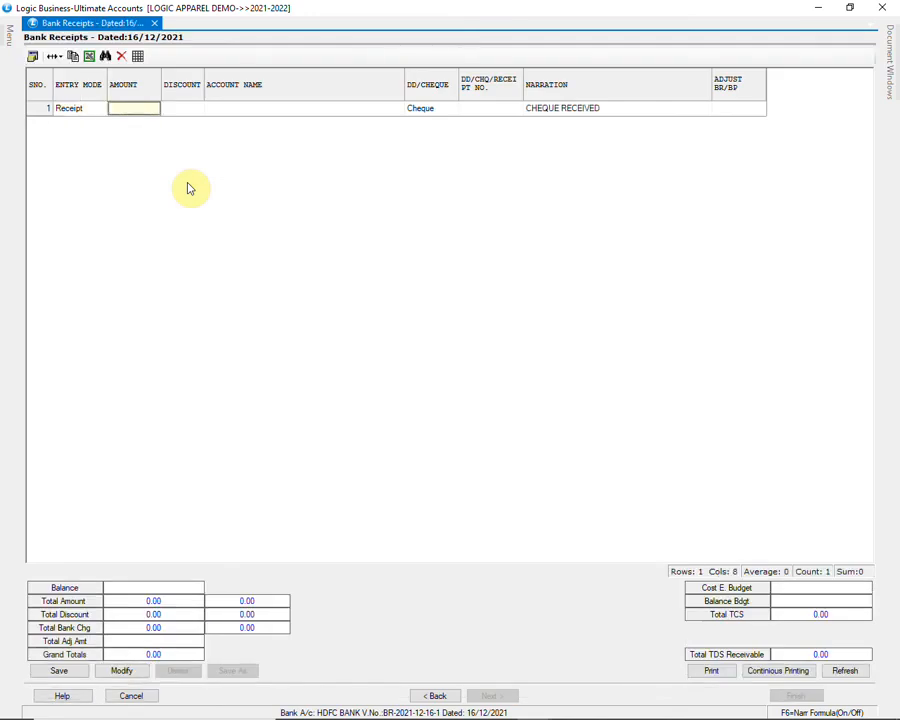
{"action": "type", "text": "1000"}
{"action": "key", "text": "Return"}
{"action": "key", "text": "Return"}
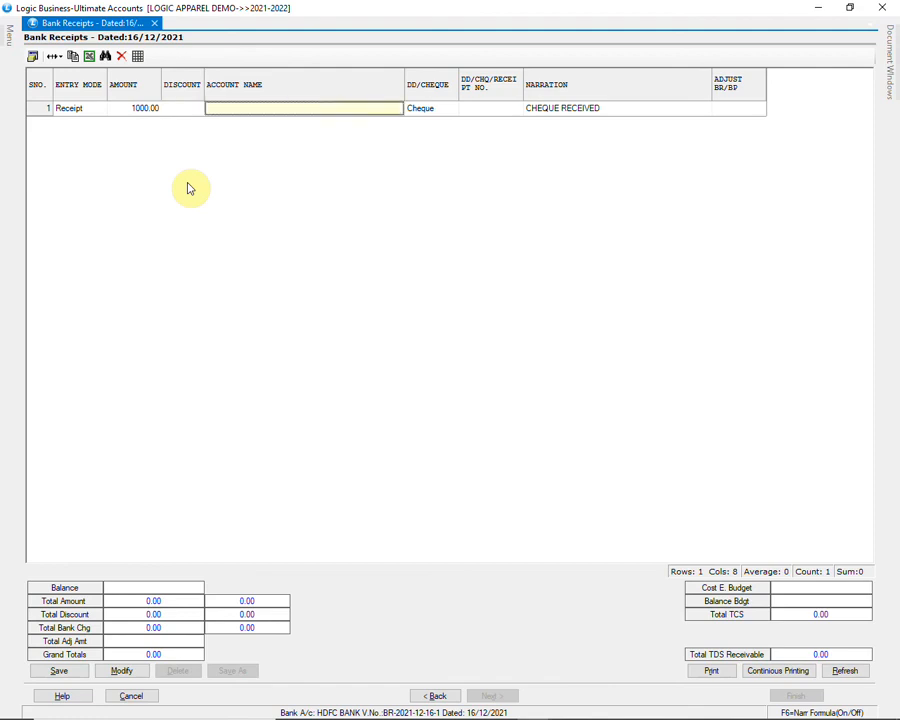
{"action": "type", "text": "A"}
{"action": "key", "text": "Down"}
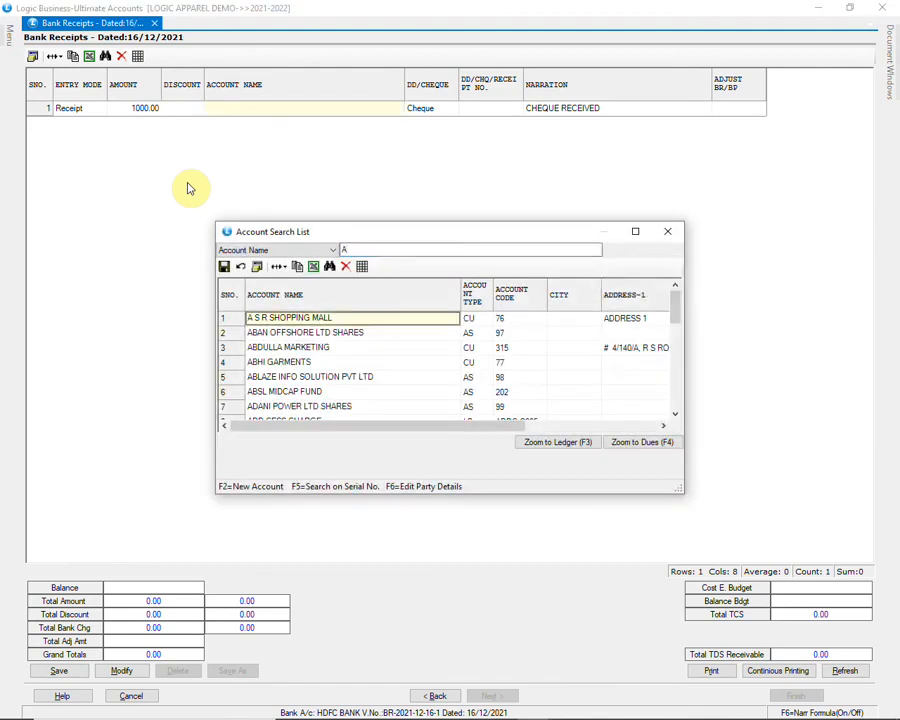
{"action": "key", "text": "Return"}
{"action": "key", "text": "Return"}
{"action": "type", "text": "123456"}
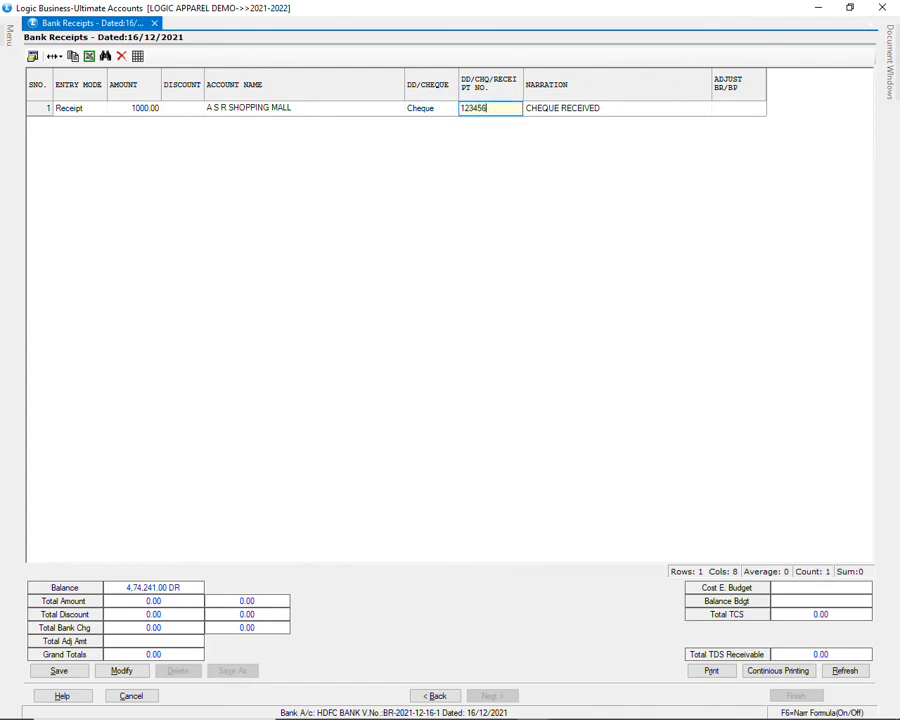
{"action": "key", "text": "Return"}
{"action": "key", "text": "Return"}
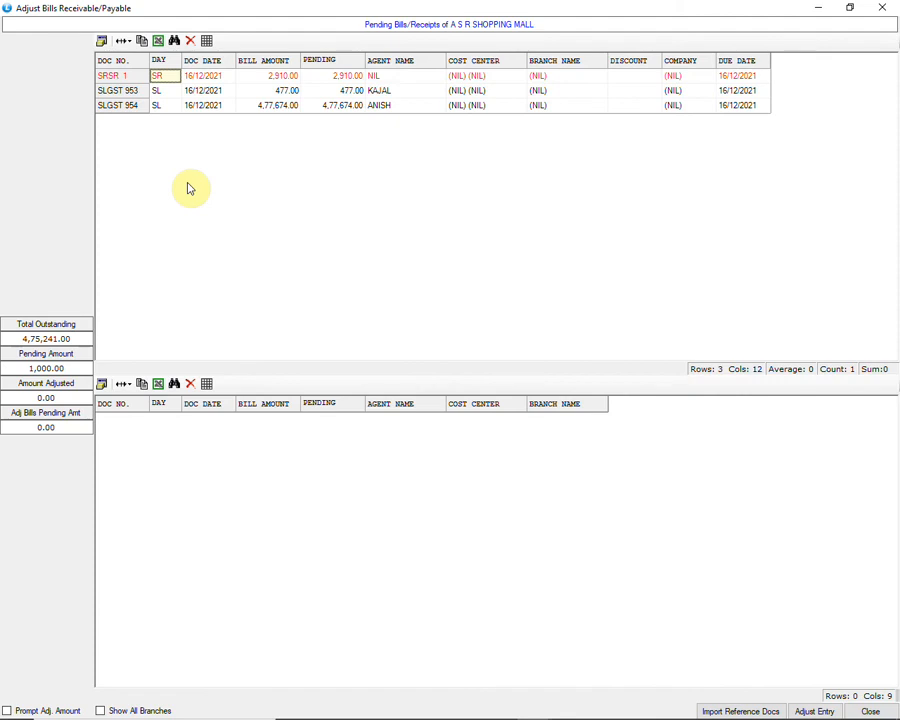
Step: Adjust the 1000.00 receipt against bill SLGST 954 and save the voucher
{"action": "key", "text": "Down"}
{"action": "key", "text": "Down"}
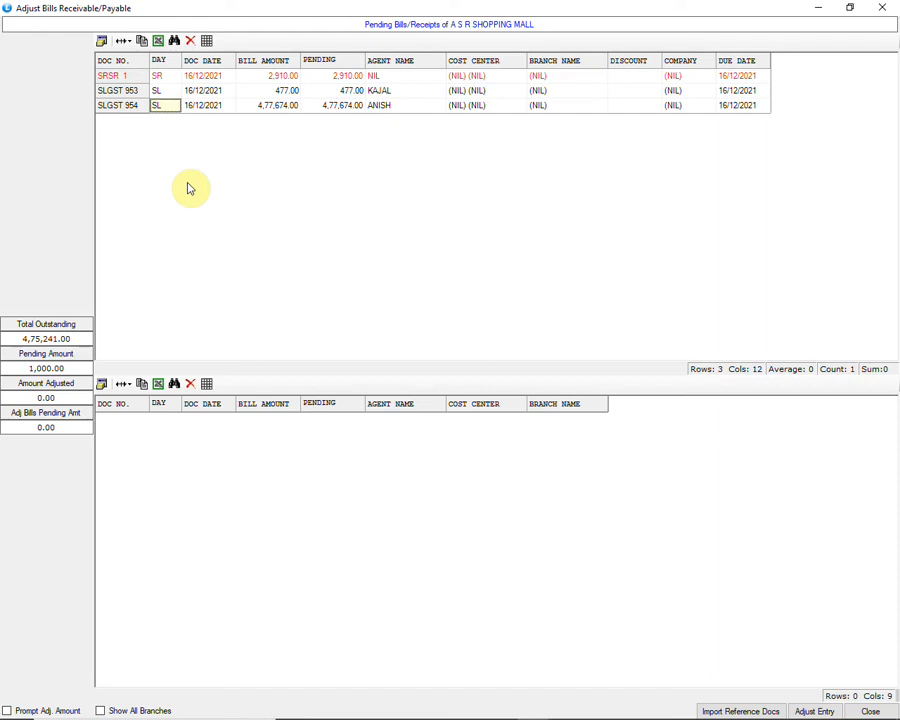
{"action": "key", "text": "Return"}
{"action": "key", "text": "Return"}
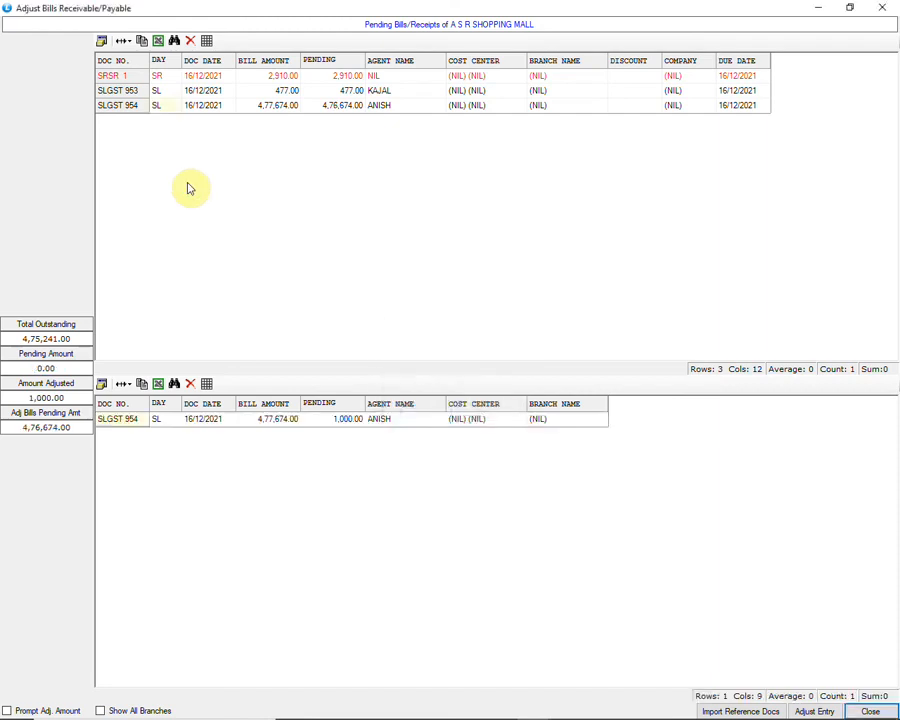
{"action": "key", "text": "Return"}
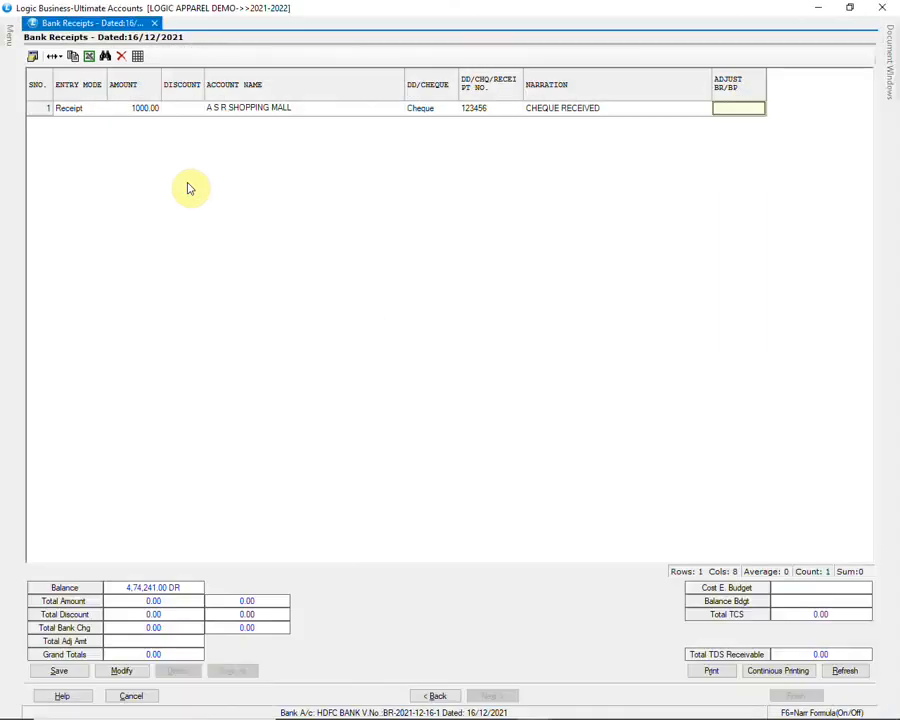
{"action": "key", "text": "Return"}
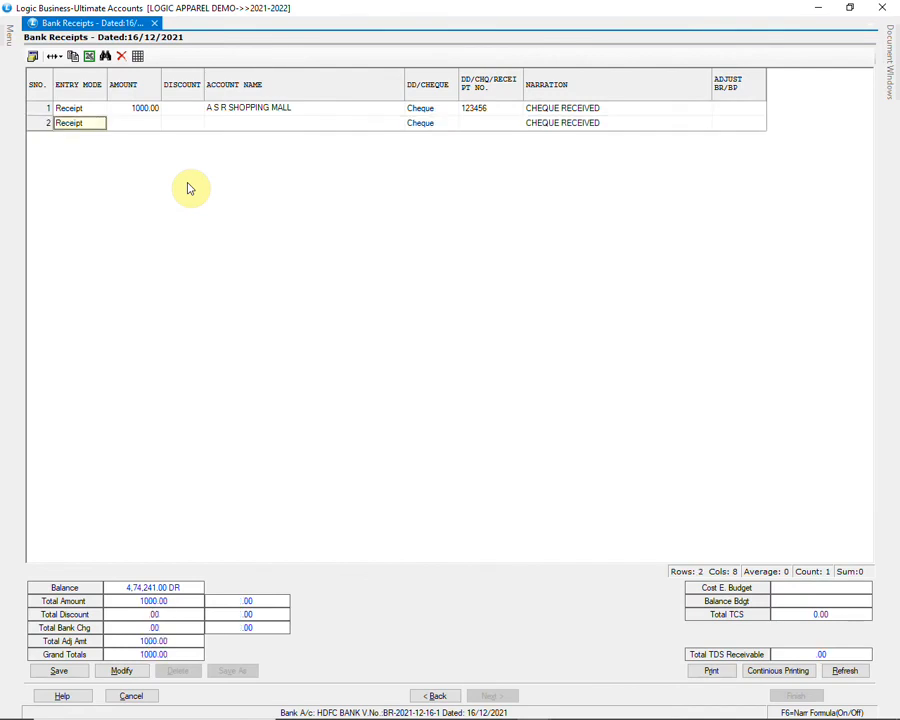
{"action": "left_click", "coordinate": [80, 671]}
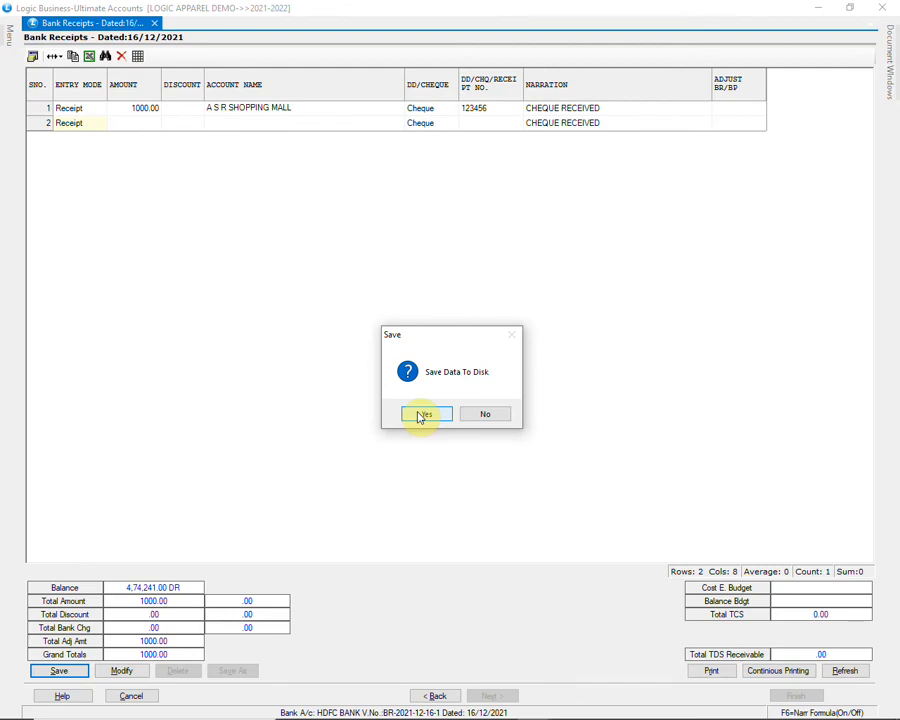
{"action": "left_click", "coordinate": [422, 414]}
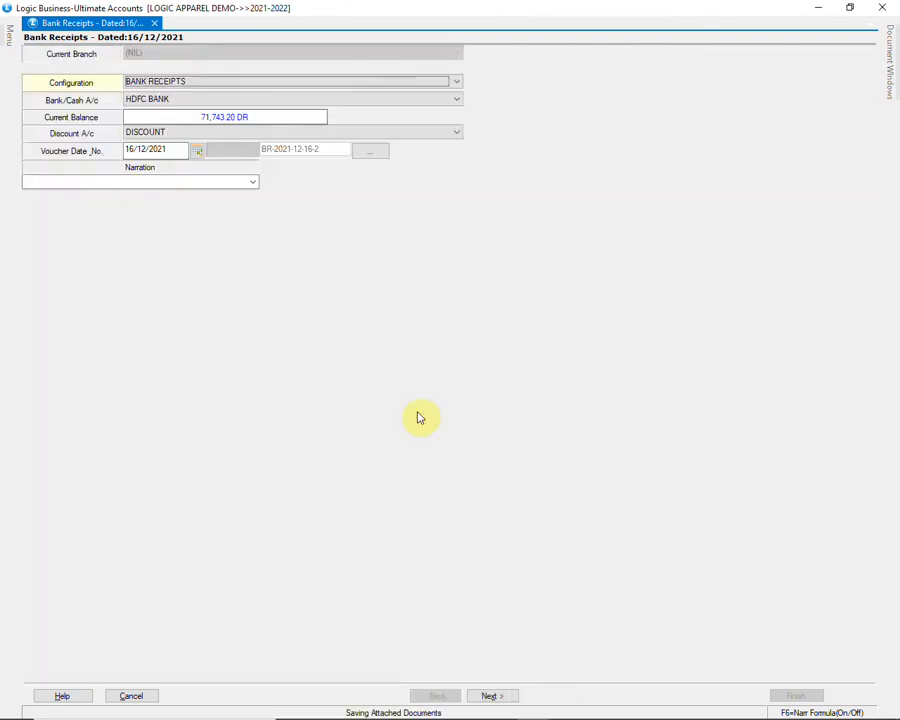
Step: Open a Bank Payment from LAKSHMI VILAS BANK SB A/C with narration CHEQUE PAYMENT
{"action": "mouse_move", "coordinate": [10, 50]}
{"action": "left_click", "coordinate": [29, 66]}
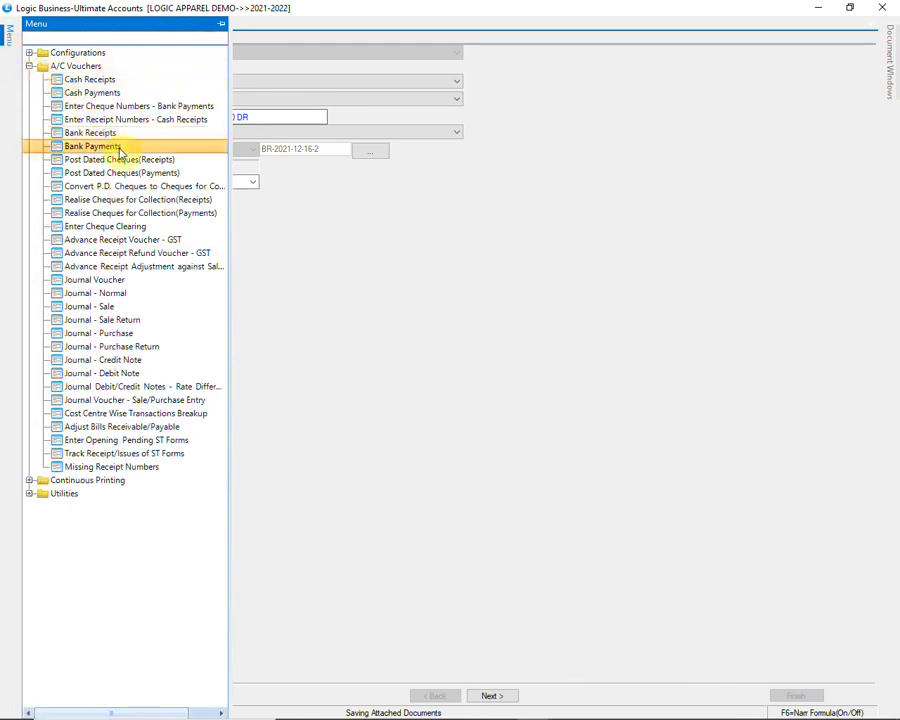
{"action": "left_click", "coordinate": [182, 152]}
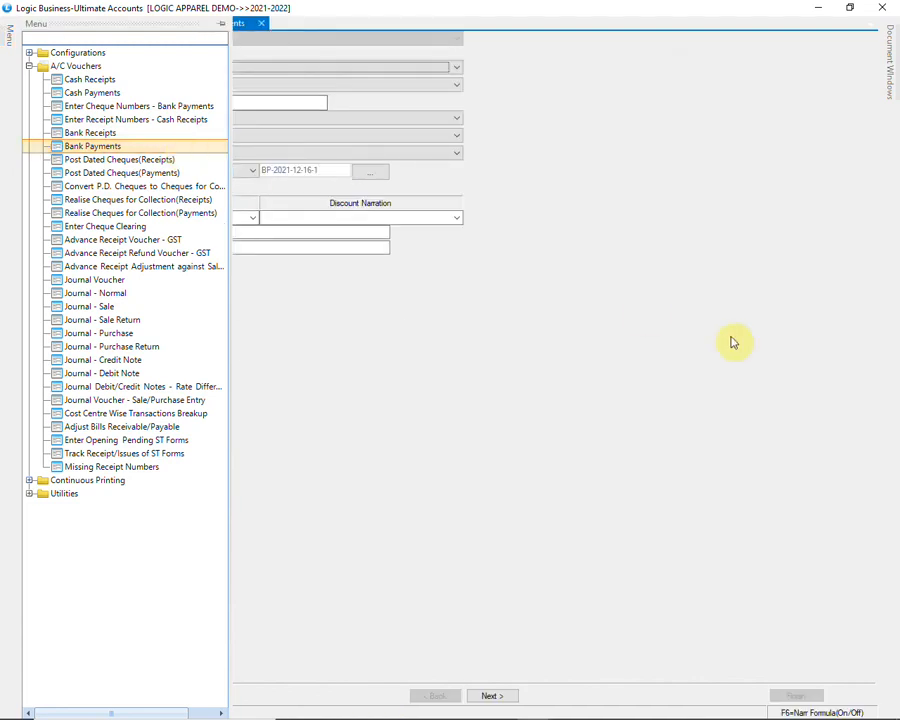
{"action": "key", "text": "alt+Down"}
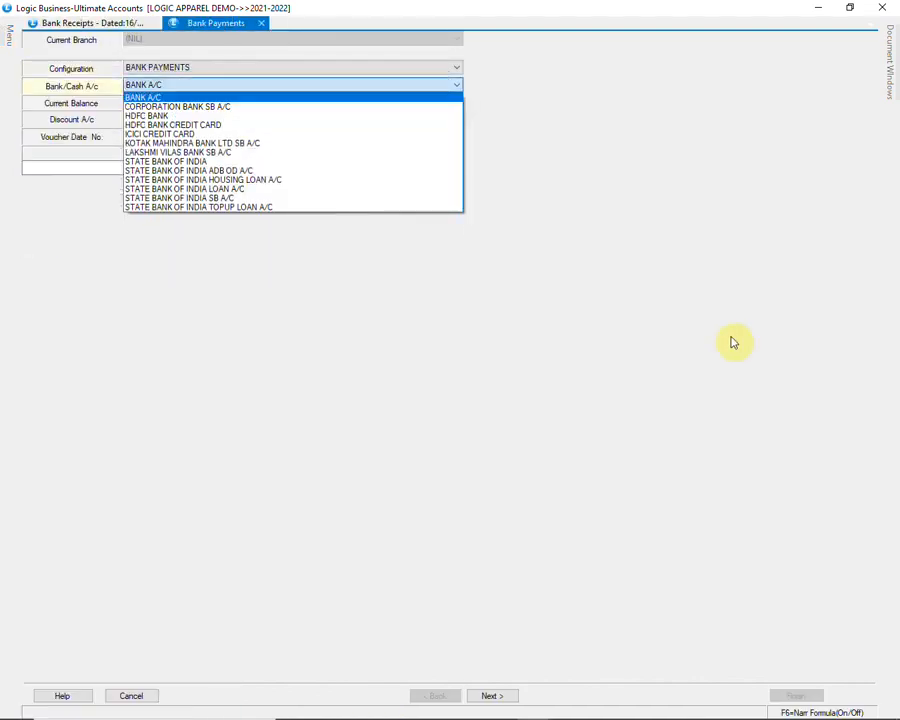
{"action": "key", "text": "Down"}
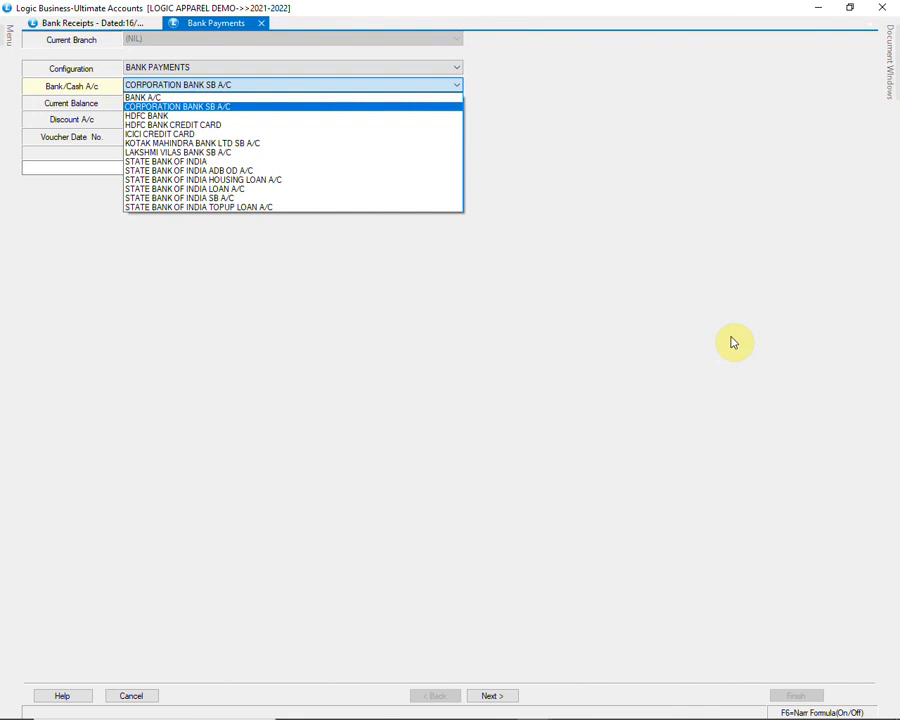
{"action": "key", "text": "Down"}
{"action": "key", "text": "Down"}
{"action": "key", "text": "Down"}
{"action": "key", "text": "Down"}
{"action": "key", "text": "Down"}
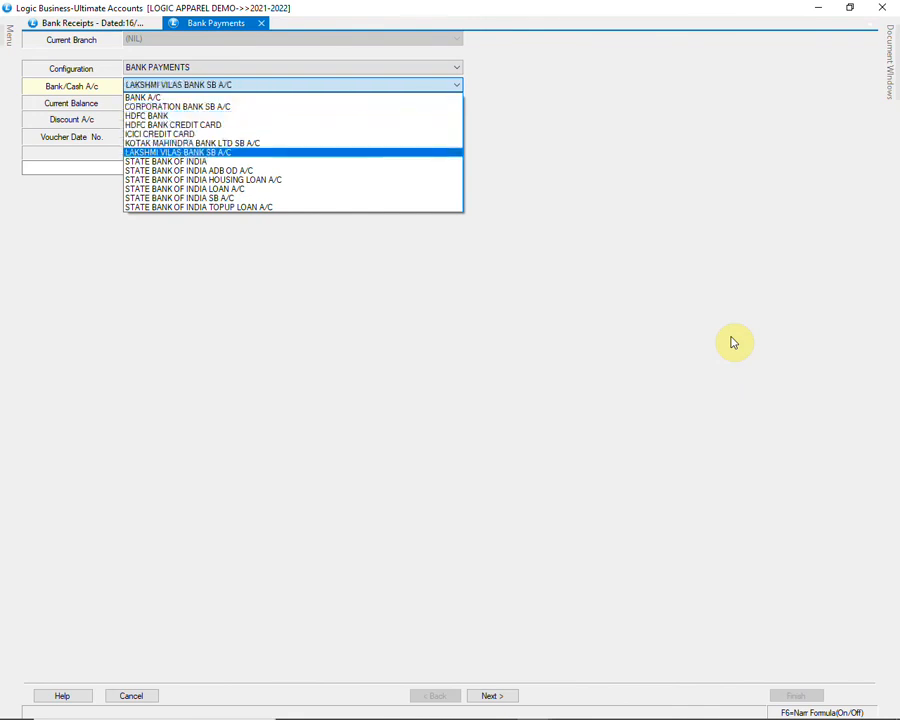
{"action": "key", "text": "Return"}
{"action": "key", "text": "Return"}
{"action": "key", "text": "Return"}
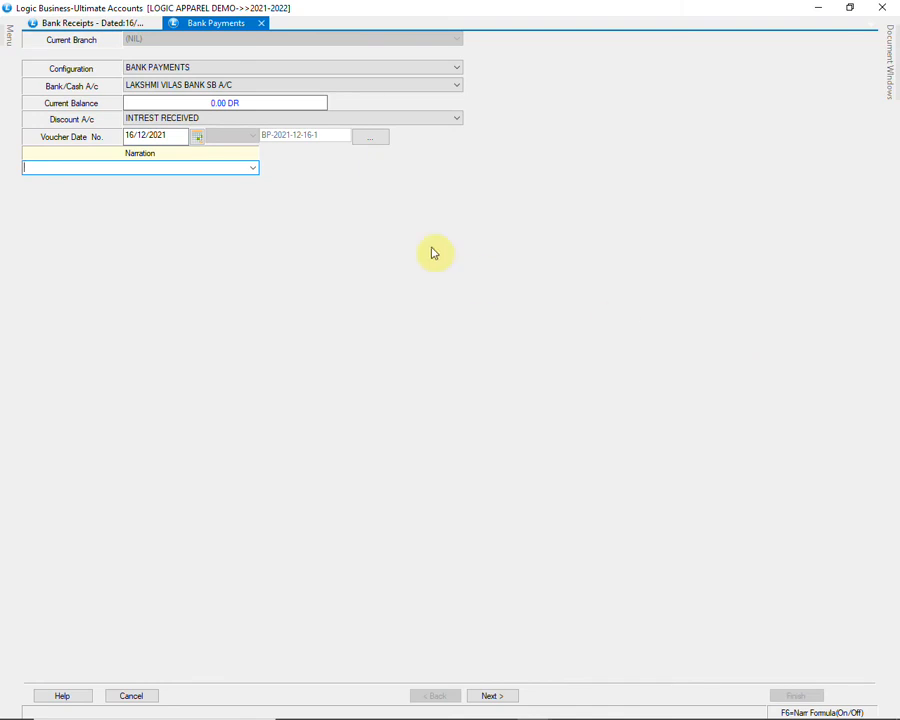
{"action": "left_click", "coordinate": [252, 168]}
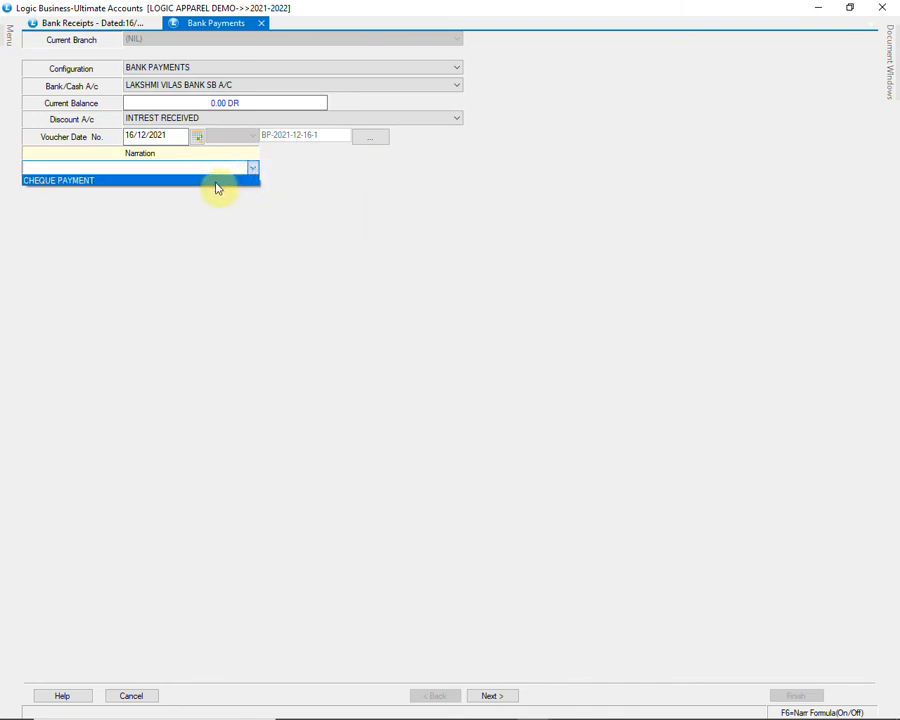
{"action": "left_click", "coordinate": [216, 181]}
{"action": "key", "text": "Return"}
{"action": "key", "text": "Return"}
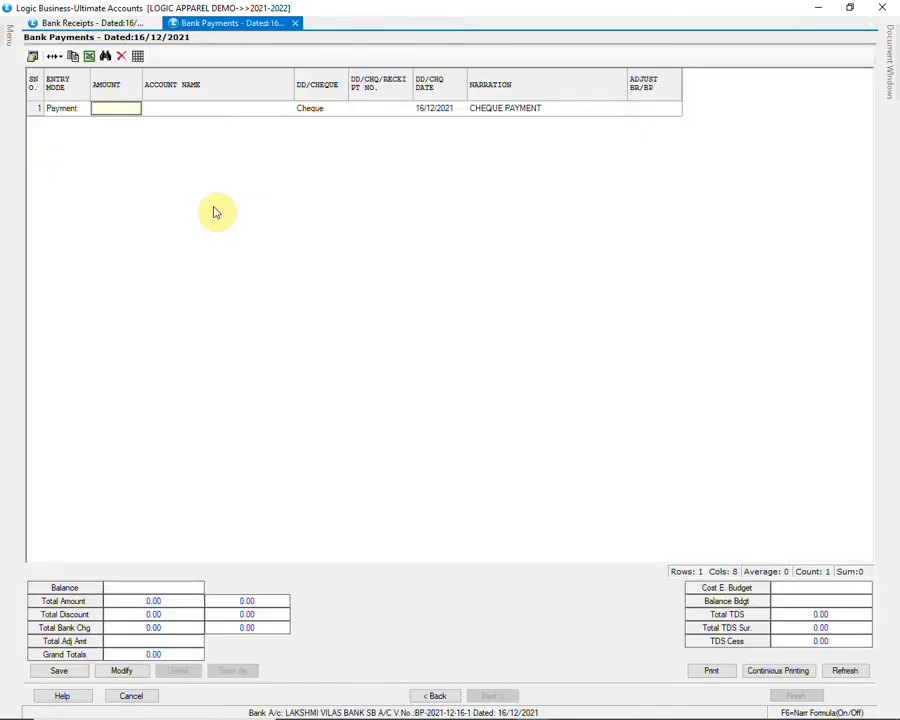
Step: Enter a 1200.00 payment to AR ENTERPRISES with cheque number 456789
{"action": "type", "text": "1200"}
{"action": "key", "text": "Return"}
{"action": "type", "text": "AR"}
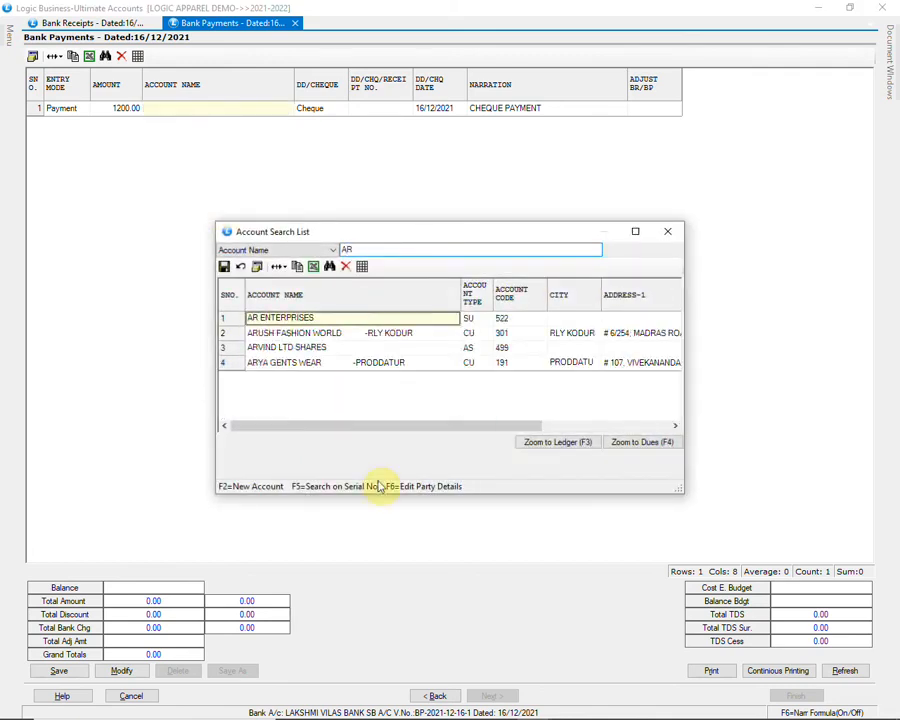
{"action": "key", "text": "Down"}
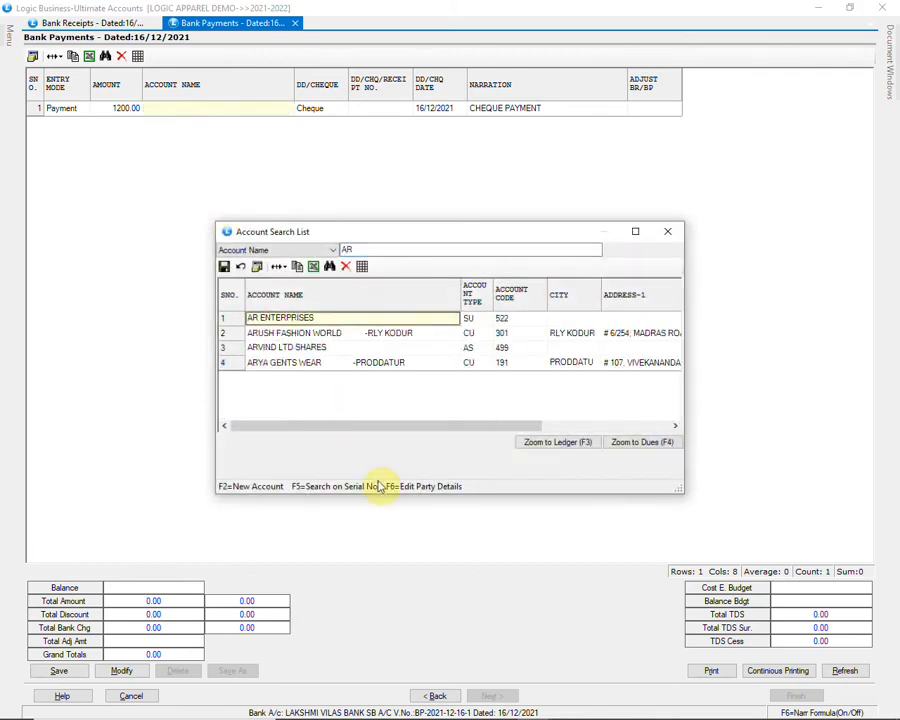
{"action": "key", "text": "Return"}
{"action": "key", "text": "Return"}
{"action": "type", "text": "456789"}
{"action": "key", "text": "Return"}
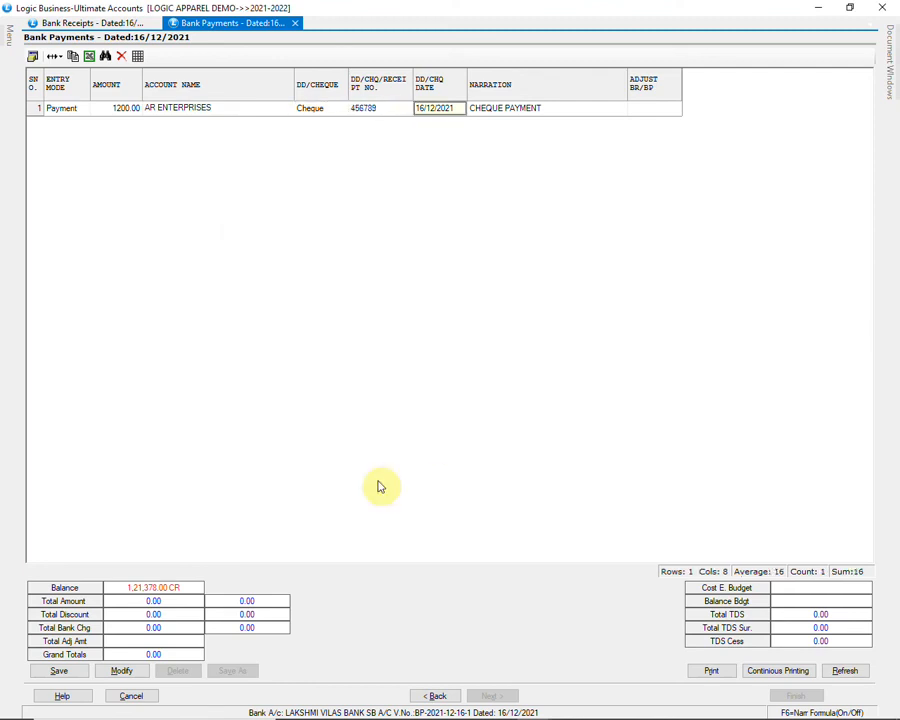
Step: Adjust the payment against the PU bill, save the voucher and close Bank Payments
{"action": "key", "text": "Return"}
{"action": "key", "text": "Return"}
{"action": "key", "text": "Down"}
{"action": "key", "text": "Return"}
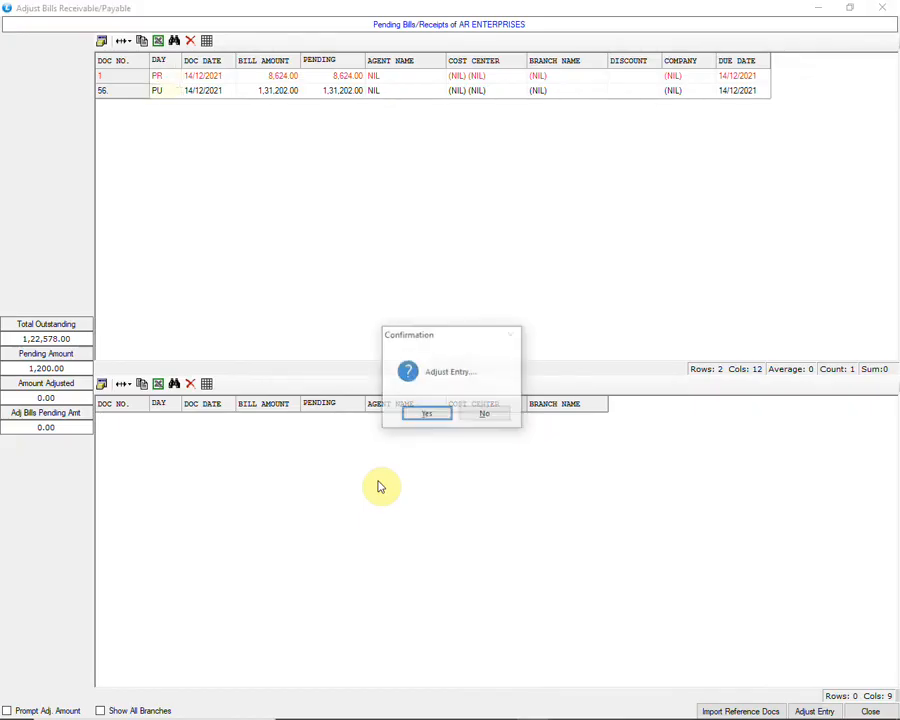
{"action": "key", "text": "Return"}
{"action": "key", "text": "Return"}
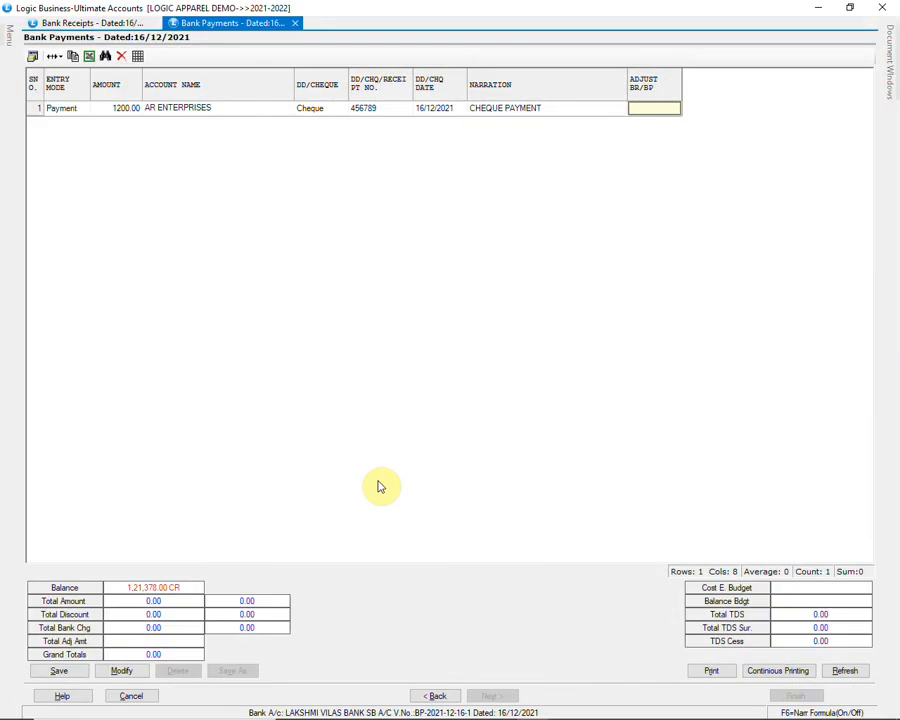
{"action": "key", "text": "Return"}
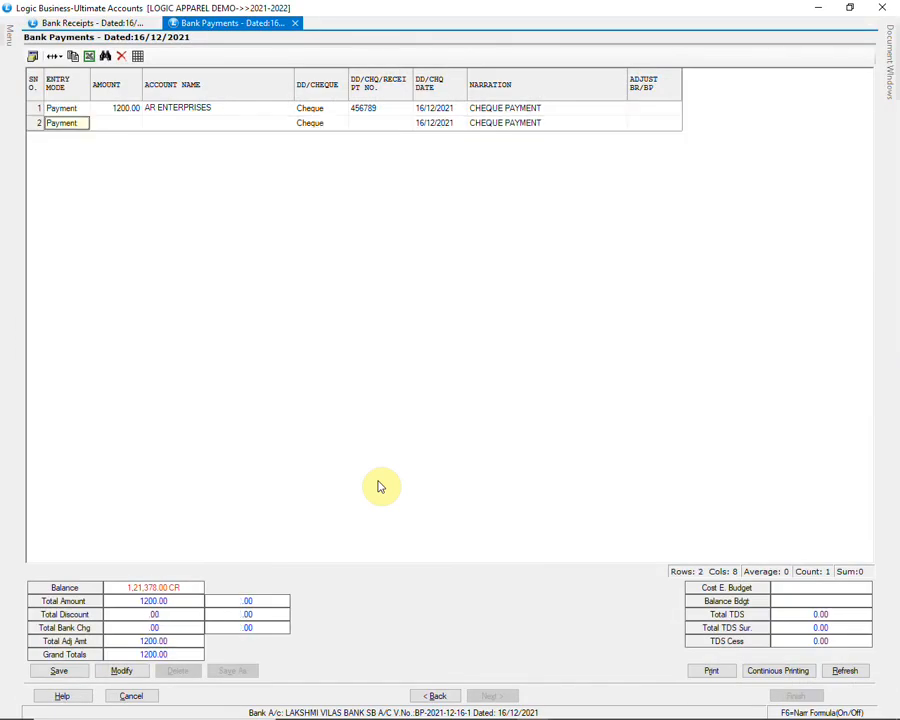
{"action": "left_click", "coordinate": [62, 670]}
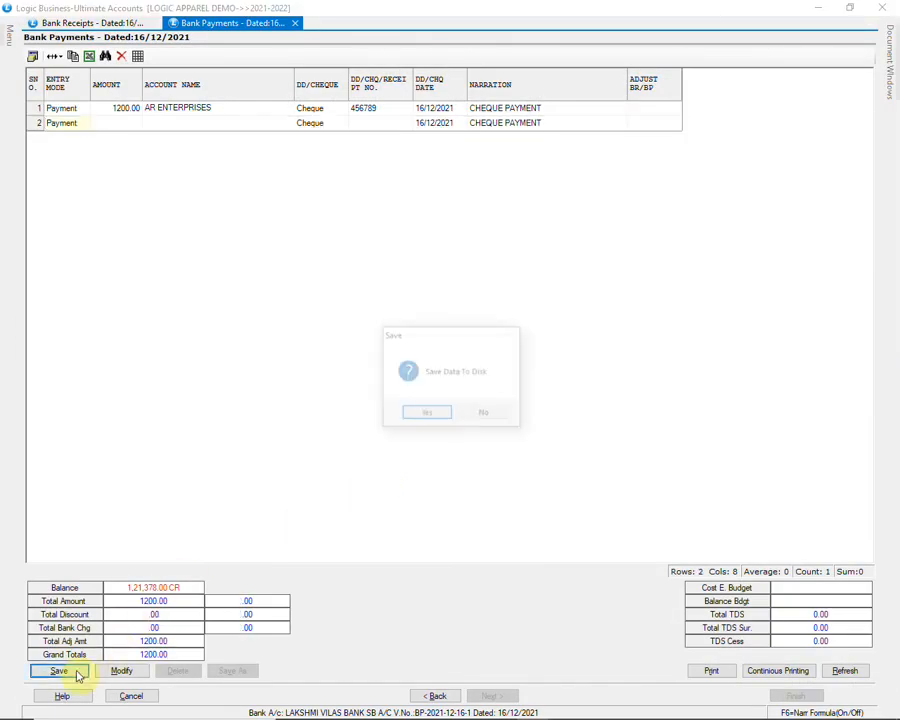
{"action": "left_click", "coordinate": [427, 414]}
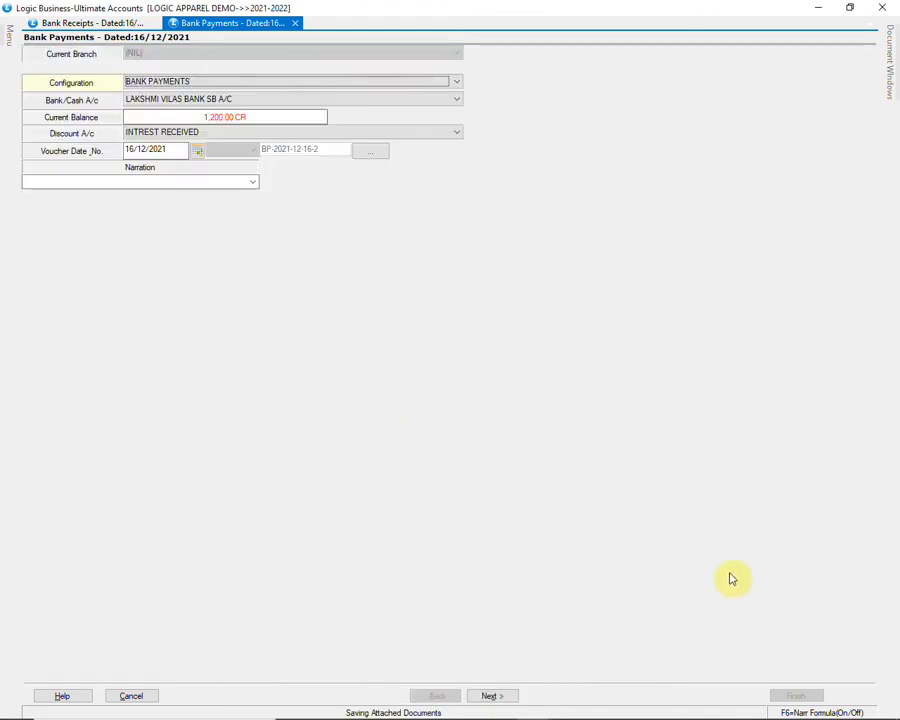
{"action": "left_click", "coordinate": [881, 7]}
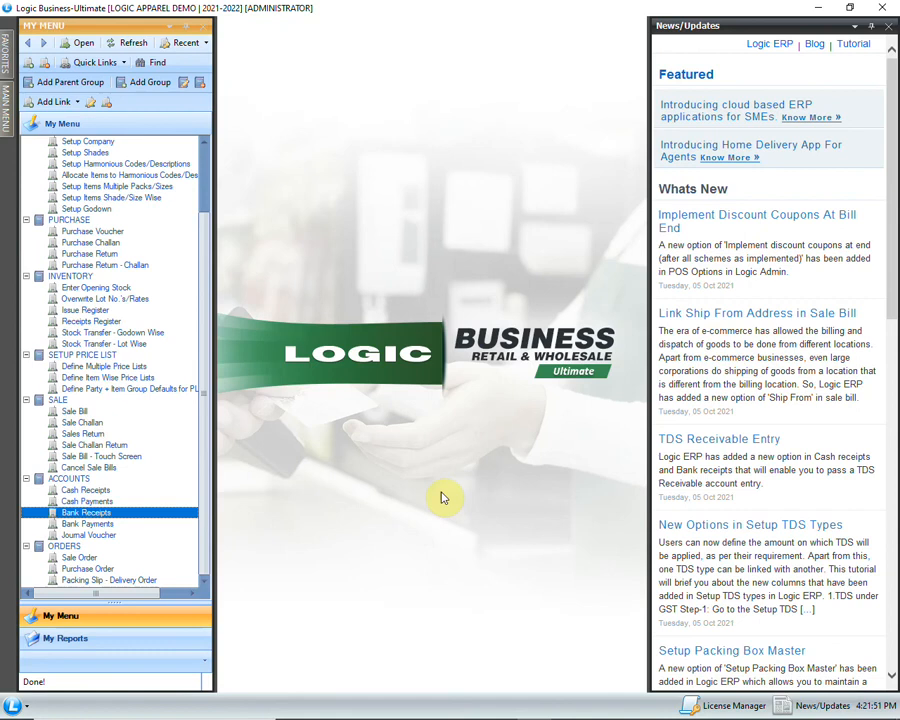
Step: Open Physical Vs Actual Stock Doc Wise Entry from the main menu's Inventory section
{"action": "left_click", "coordinate": [442, 496]}
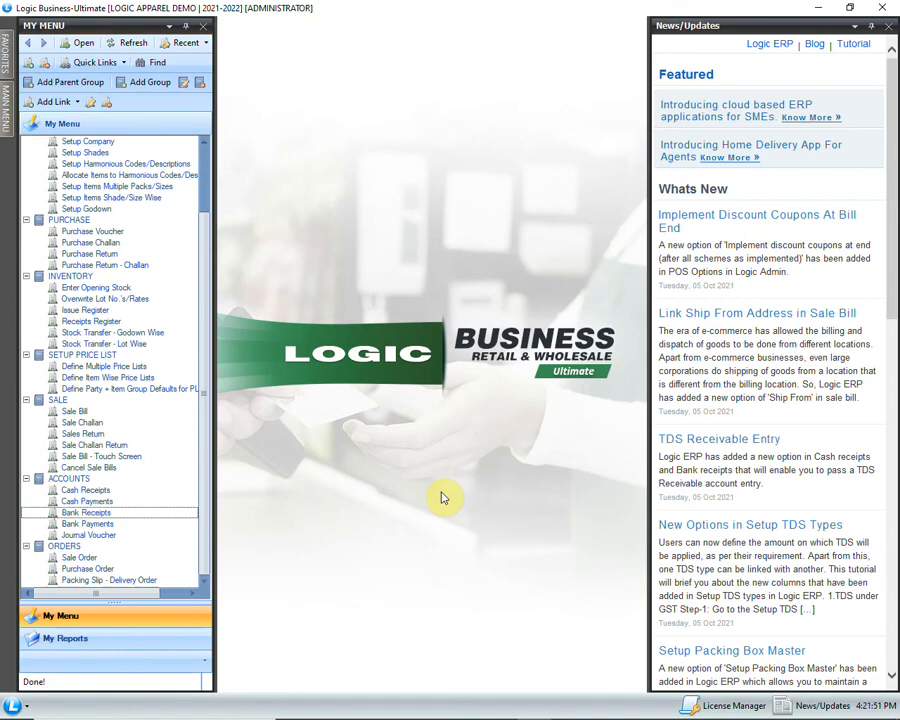
{"action": "left_click", "coordinate": [4, 118]}
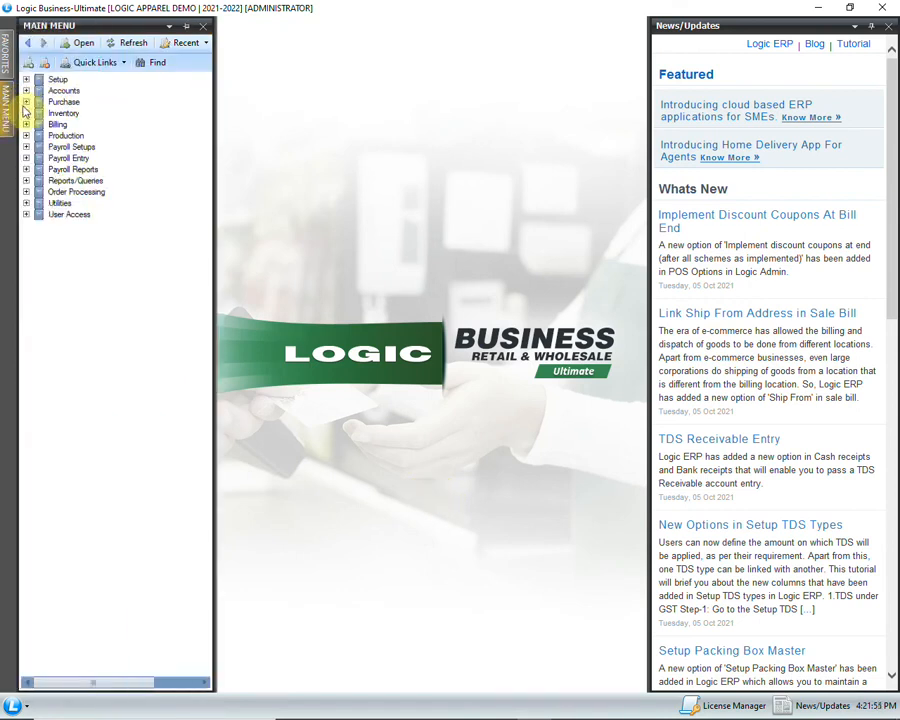
{"action": "left_click", "coordinate": [27, 114]}
{"action": "left_click", "coordinate": [166, 169]}
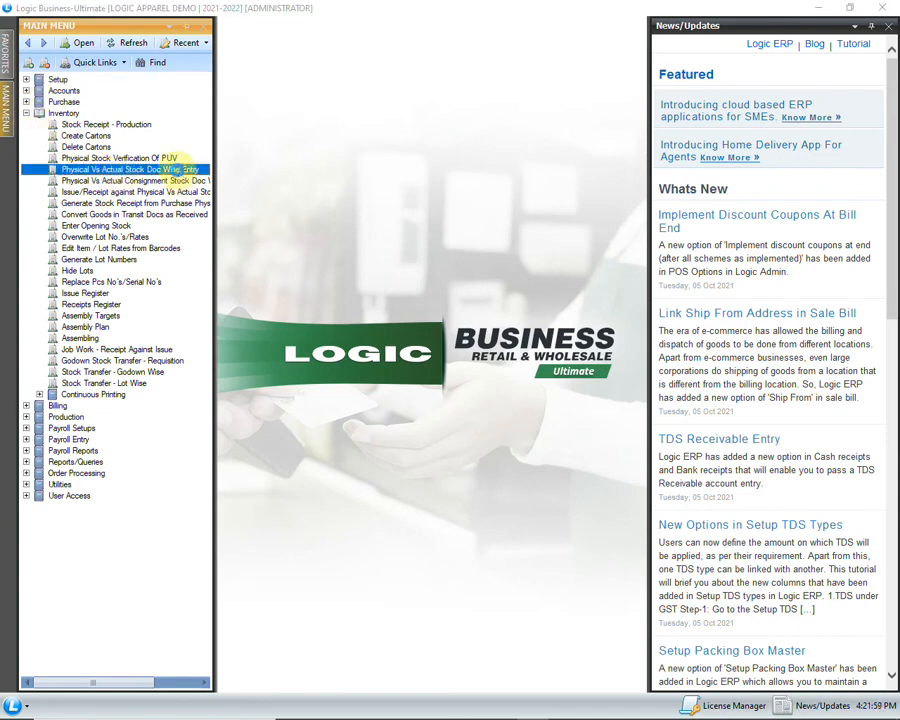
{"action": "double_click", "coordinate": [176, 171]}
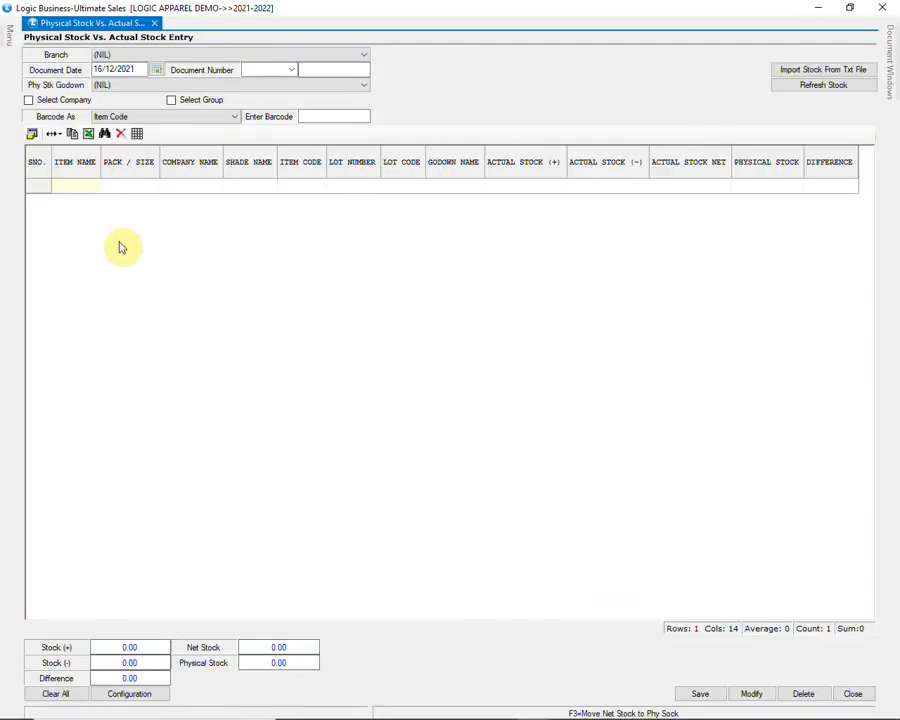
Step: Set the stock check document number to PH 1
{"action": "left_click", "coordinate": [160, 56]}
{"action": "left_click", "coordinate": [201, 56]}
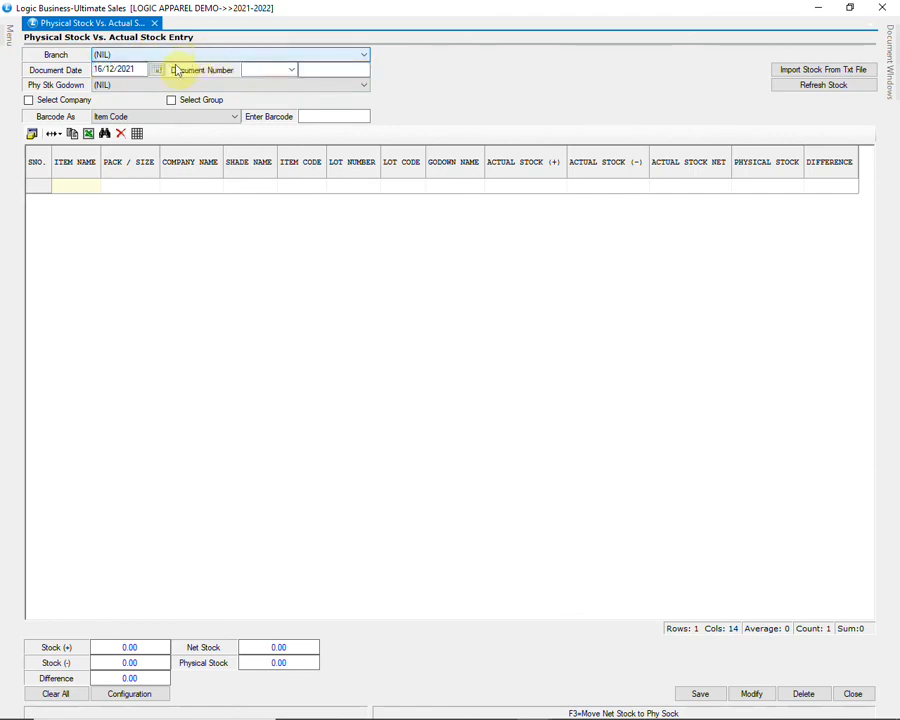
{"action": "left_click", "coordinate": [166, 84]}
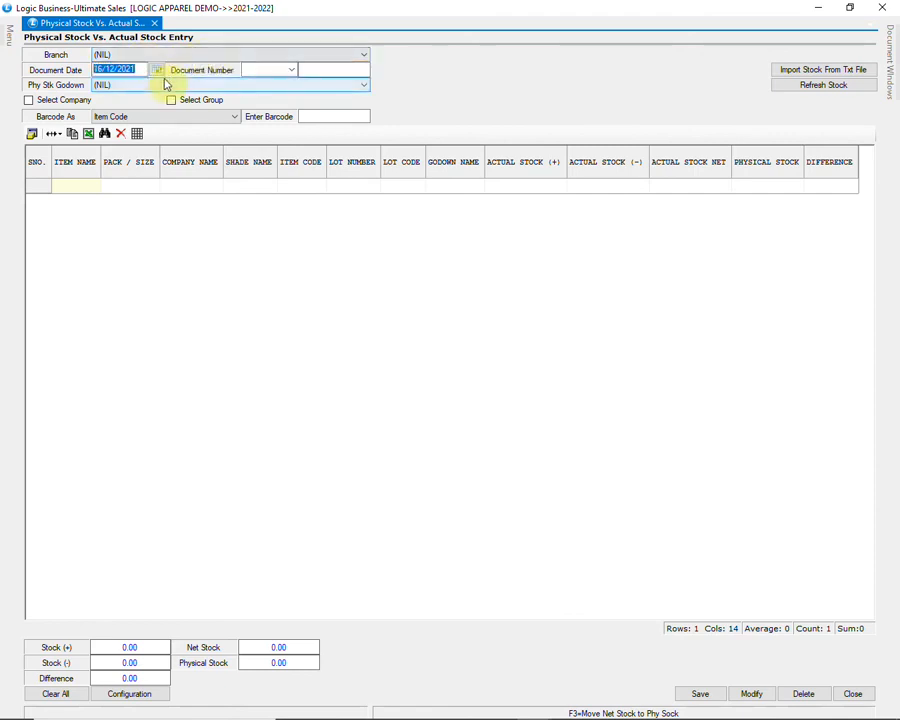
{"action": "key", "text": "Tab"}
{"action": "type", "text": "PH"}
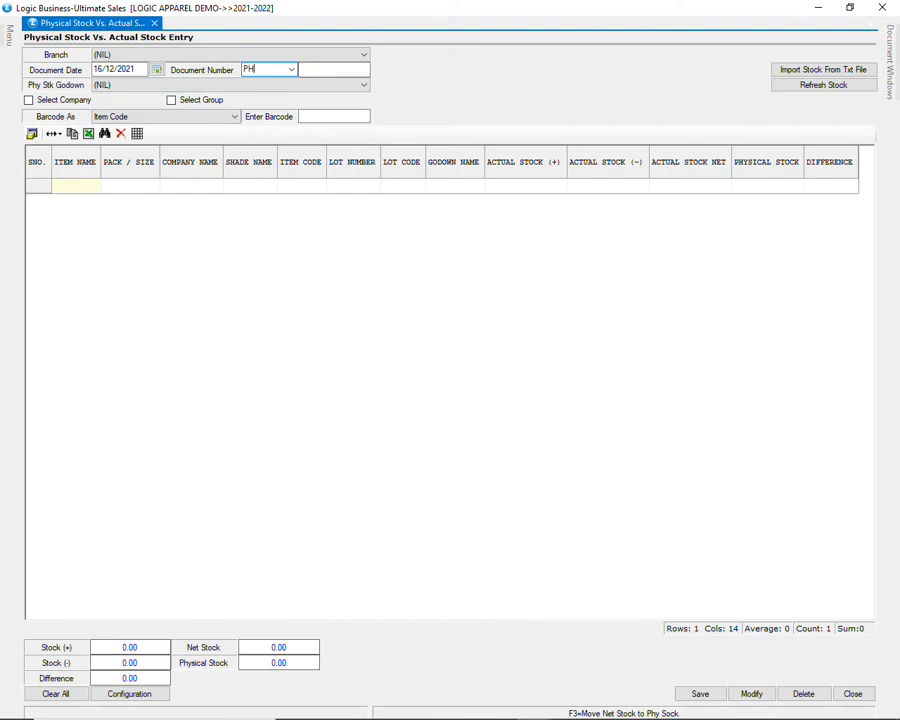
{"action": "key", "text": "Tab"}
{"action": "type", "text": "1"}
{"action": "key", "text": "Tab"}
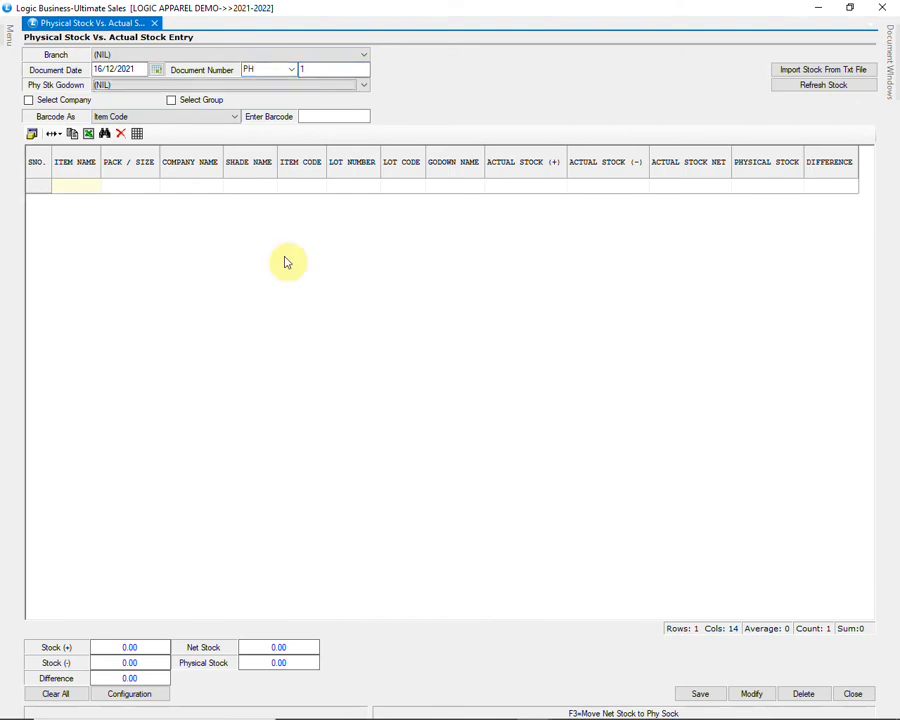
Step: Choose the WAREHOUSE godown and limit the check to companies ARROW and JOCKEY
{"action": "left_click", "coordinate": [262, 84]}
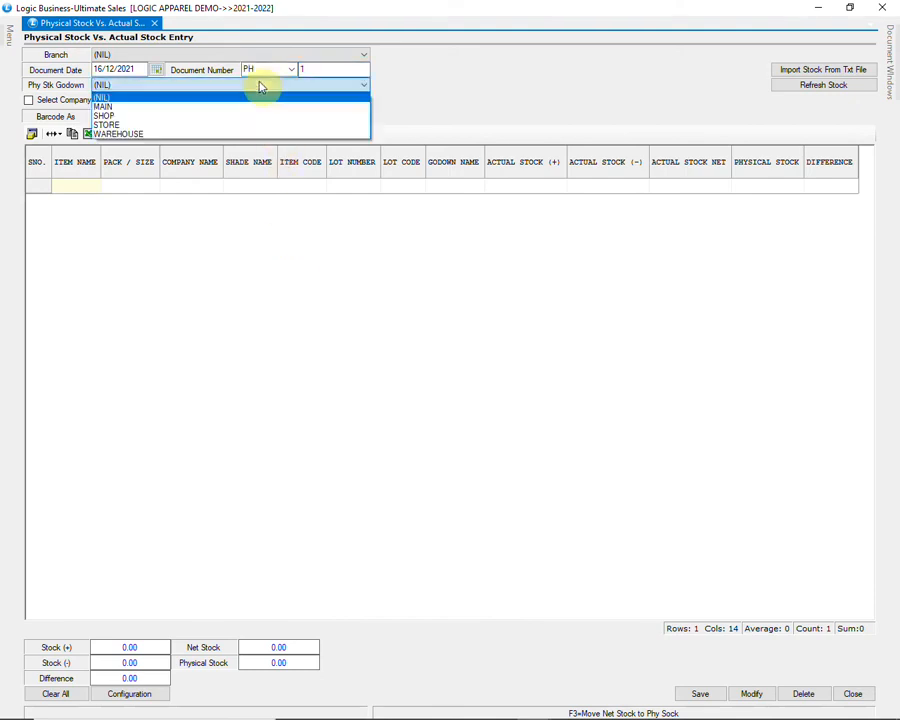
{"action": "left_click", "coordinate": [245, 134]}
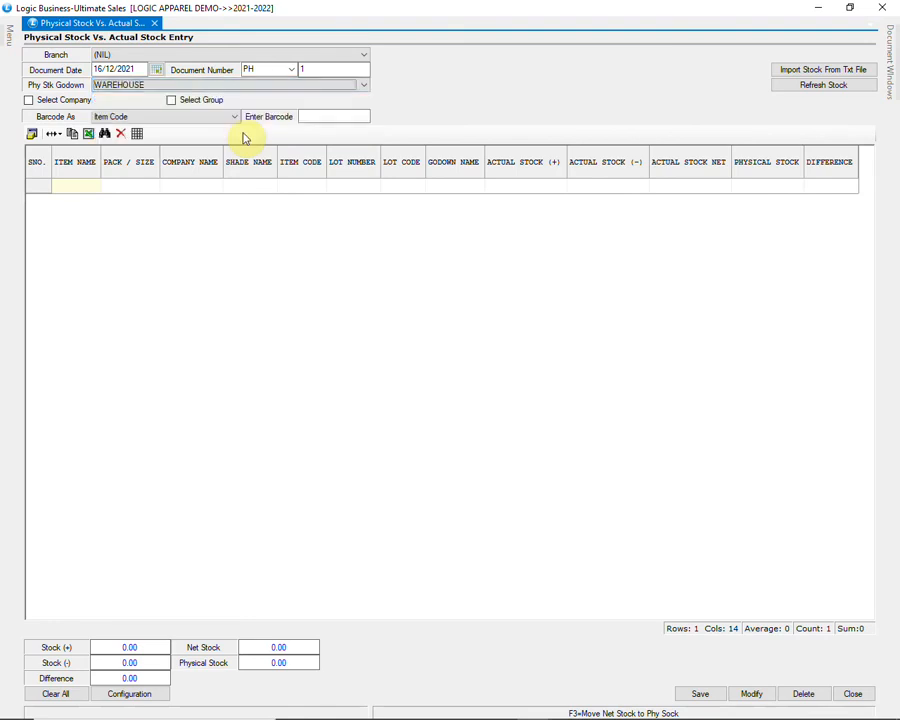
{"action": "left_click", "coordinate": [80, 106]}
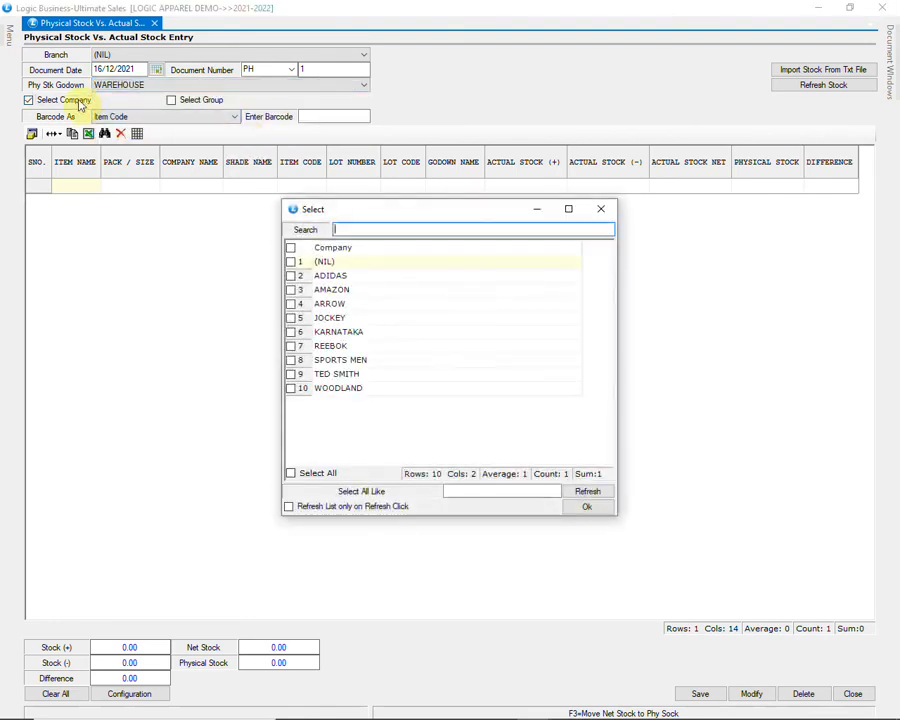
{"action": "left_click", "coordinate": [291, 303]}
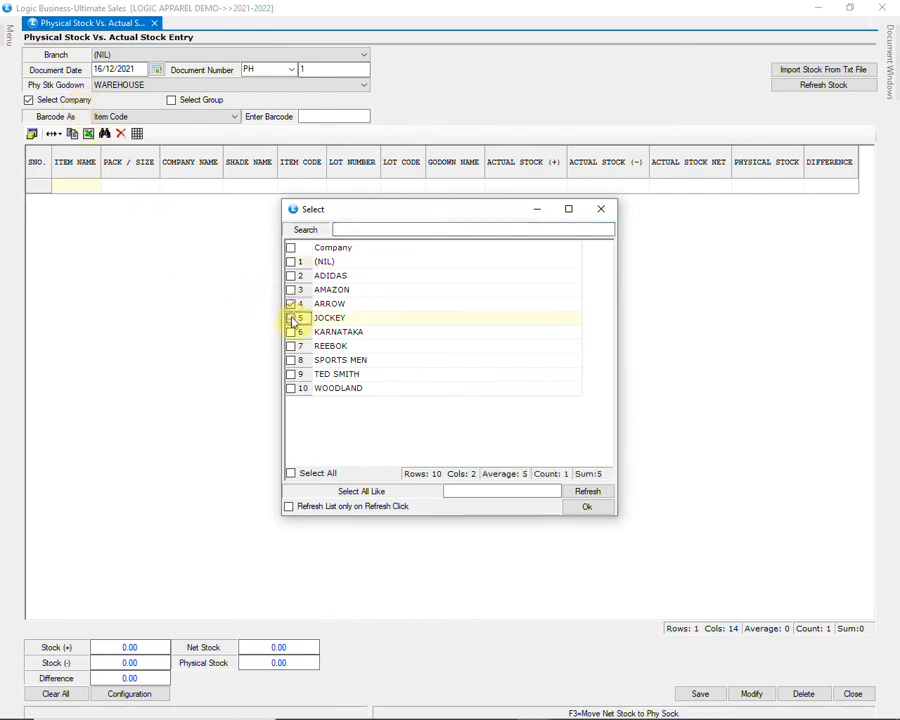
{"action": "left_click", "coordinate": [291, 318]}
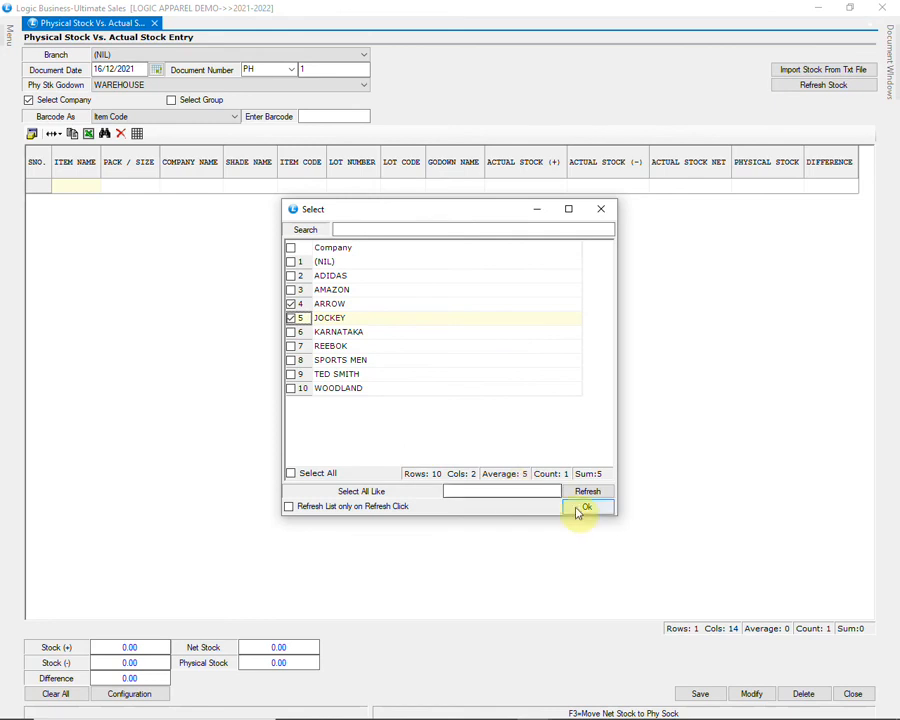
{"action": "left_click", "coordinate": [581, 511]}
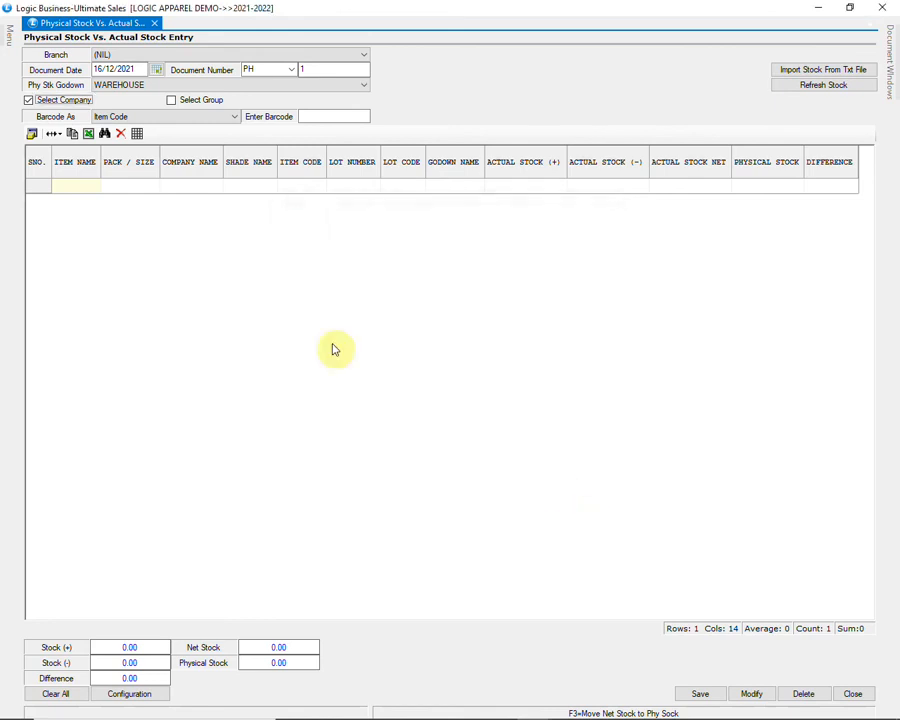
Step: Leave the item group filter off and keep barcodes read as item codes
{"action": "left_click", "coordinate": [182, 104]}
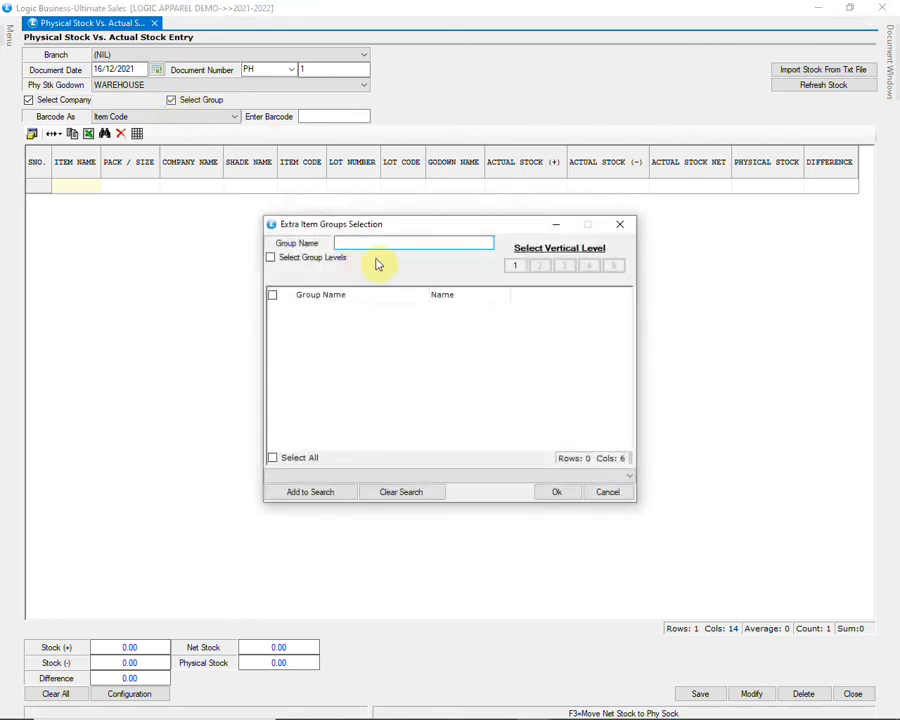
{"action": "left_click", "coordinate": [514, 265]}
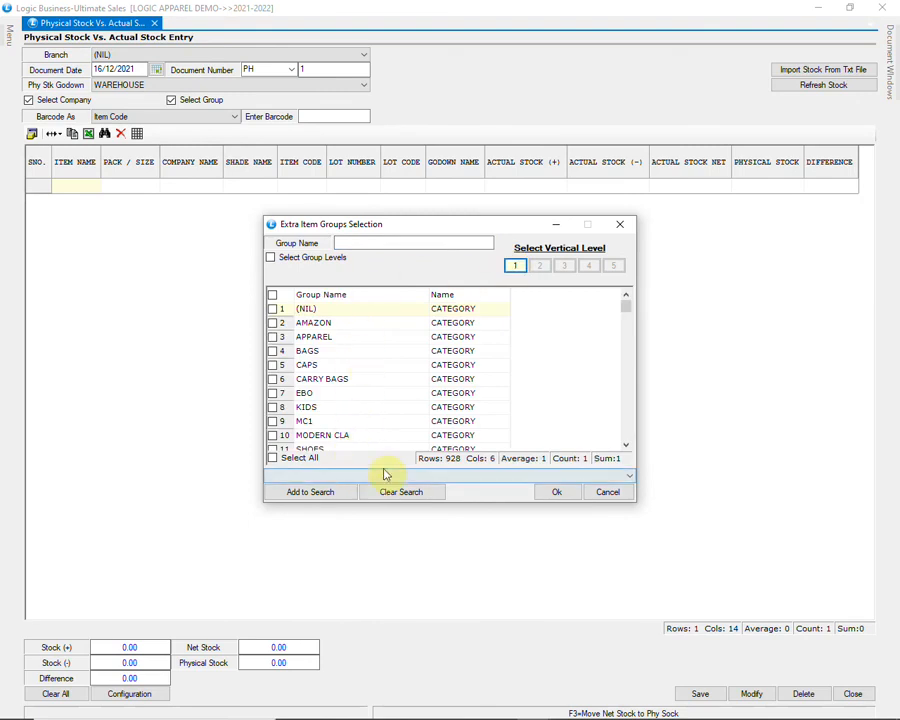
{"action": "left_click_drag", "start_coordinate": [626, 308], "coordinate": [633, 358]}
{"action": "left_click", "coordinate": [606, 490]}
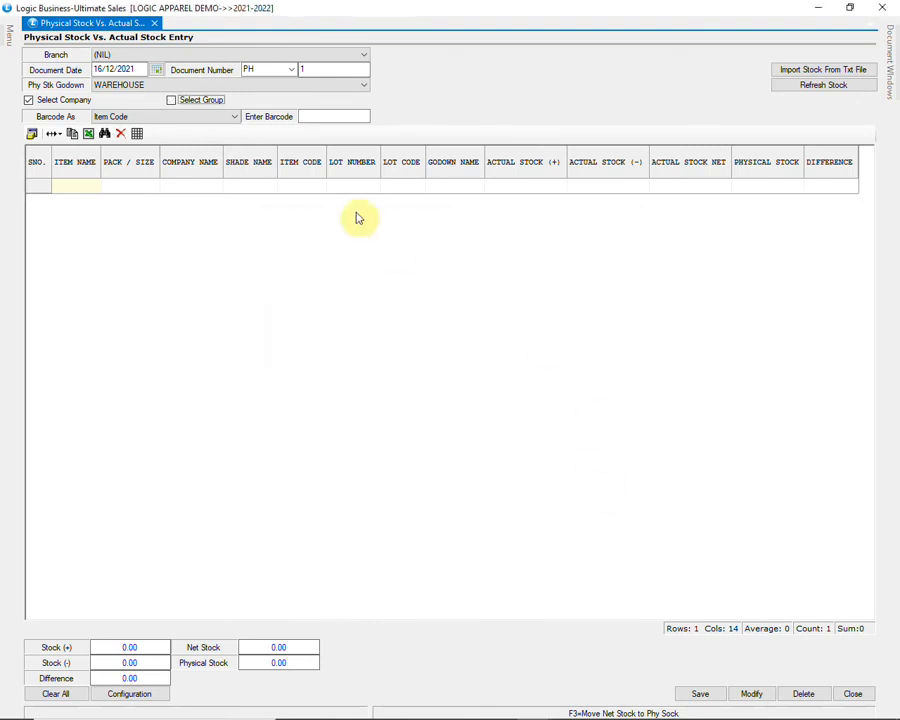
{"action": "left_click", "coordinate": [198, 120]}
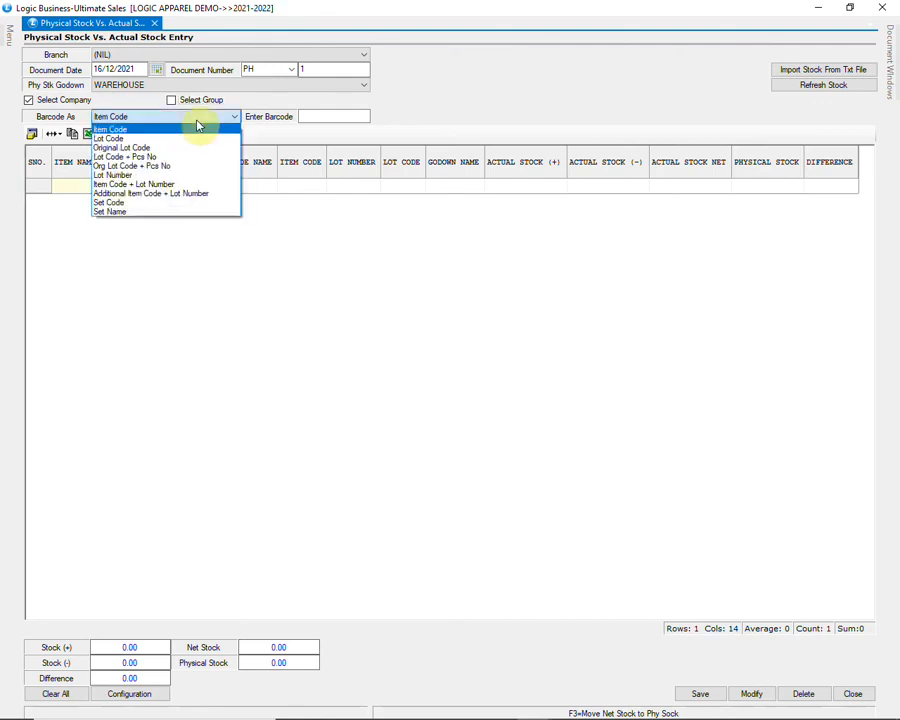
{"action": "left_click", "coordinate": [198, 124]}
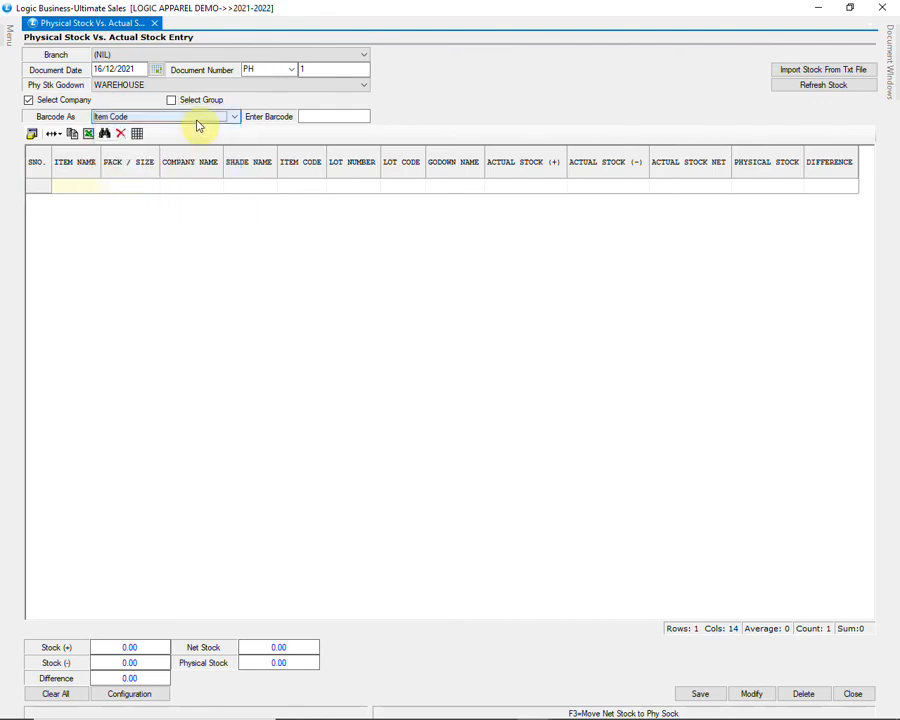
Step: Load current stock and scan the size L barcode until its physical stock reaches 17
{"action": "left_click", "coordinate": [801, 86]}
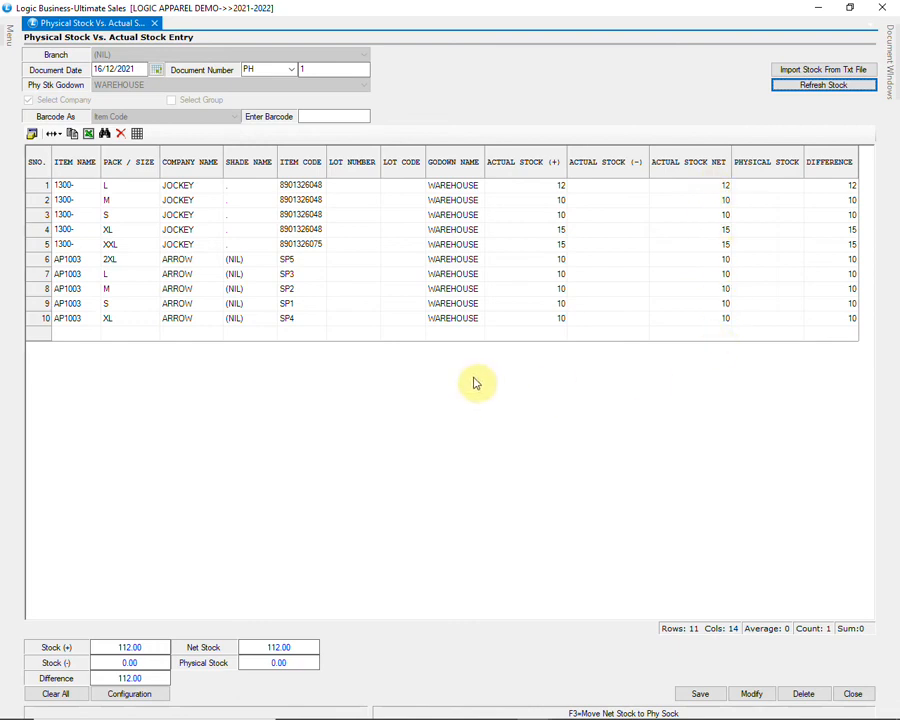
{"action": "left_click", "coordinate": [321, 186]}
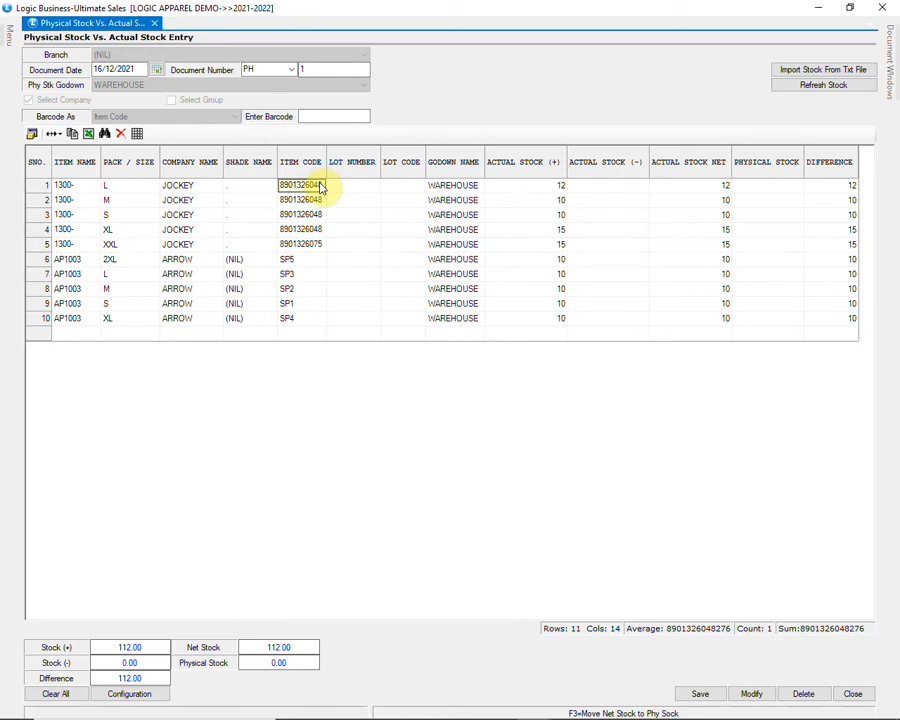
{"action": "left_click", "coordinate": [308, 117]}
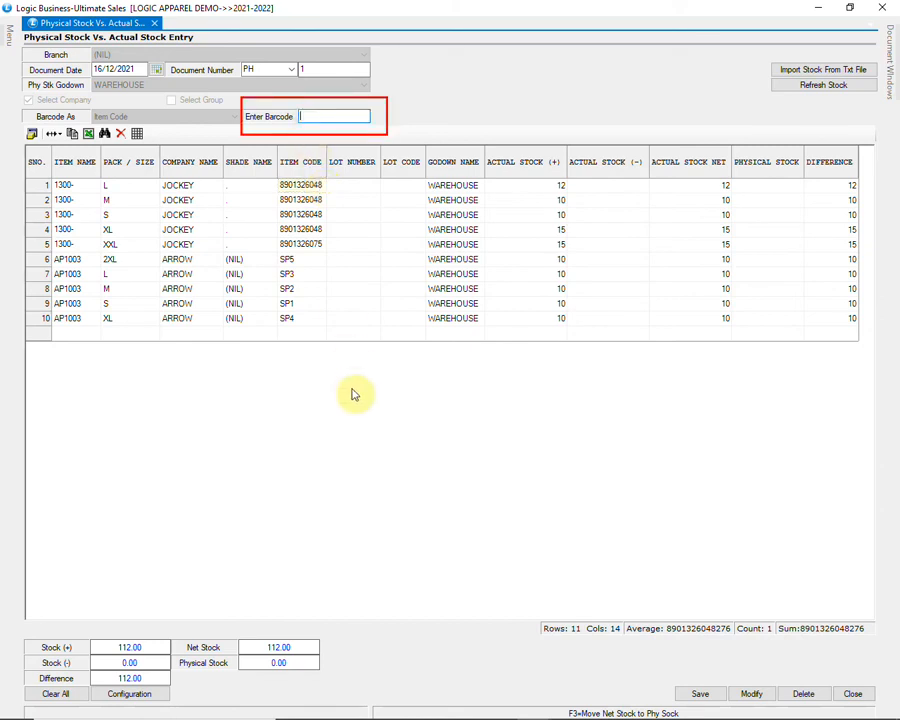
{"action": "key", "text": "ctrl+v"}
{"action": "key", "text": "Return"}
{"action": "key", "text": "ctrl+v"}
{"action": "key", "text": "Return"}
{"action": "key", "text": "ctrl+v"}
{"action": "key", "text": "Return"}
{"action": "key", "text": "ctrl+v"}
{"action": "key", "text": "Return"}
{"action": "key", "text": "ctrl+v"}
{"action": "key", "text": "Return"}
{"action": "key", "text": "ctrl+v"}
{"action": "key", "text": "Return"}
{"action": "key", "text": "ctrl+v"}
{"action": "key", "text": "Return"}
{"action": "key", "text": "ctrl+v"}
{"action": "key", "text": "Return"}
{"action": "key", "text": "ctrl+v"}
{"action": "key", "text": "Return"}
{"action": "key", "text": "ctrl+v"}
{"action": "key", "text": "Return"}
{"action": "key", "text": "ctrl+v"}
{"action": "key", "text": "Return"}
{"action": "key", "text": "ctrl+v"}
{"action": "key", "text": "Return"}
{"action": "key", "text": "ctrl+v"}
{"action": "key", "text": "Return"}
{"action": "key", "text": "ctrl+v"}
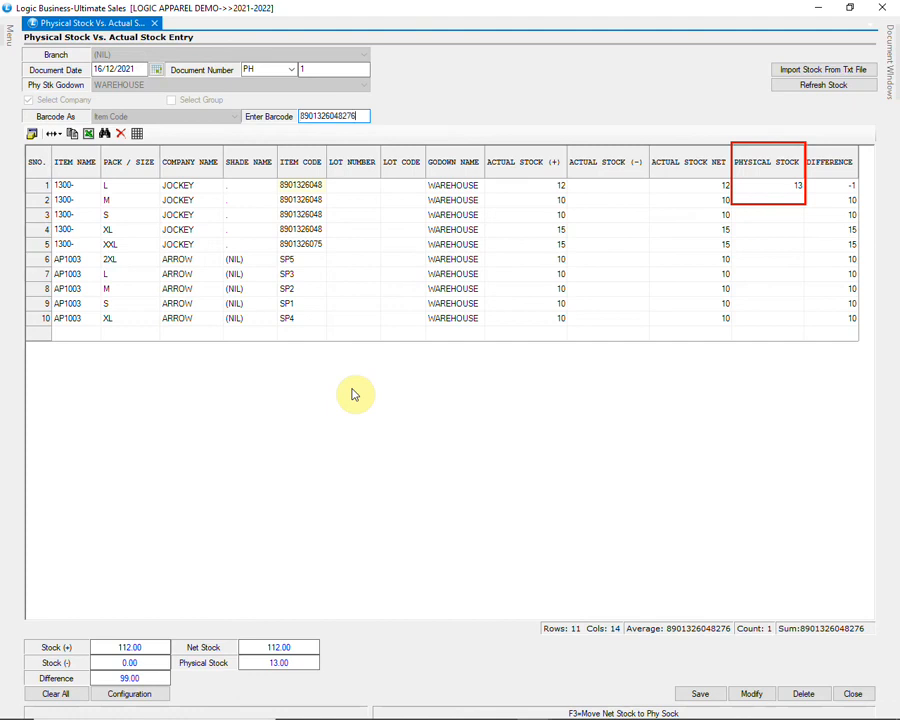
{"action": "key", "text": "Return"}
{"action": "key", "text": "ctrl+v"}
{"action": "key", "text": "Return"}
{"action": "key", "text": "ctrl+v"}
{"action": "key", "text": "Return"}
{"action": "key", "text": "ctrl+v"}
{"action": "key", "text": "Return"}
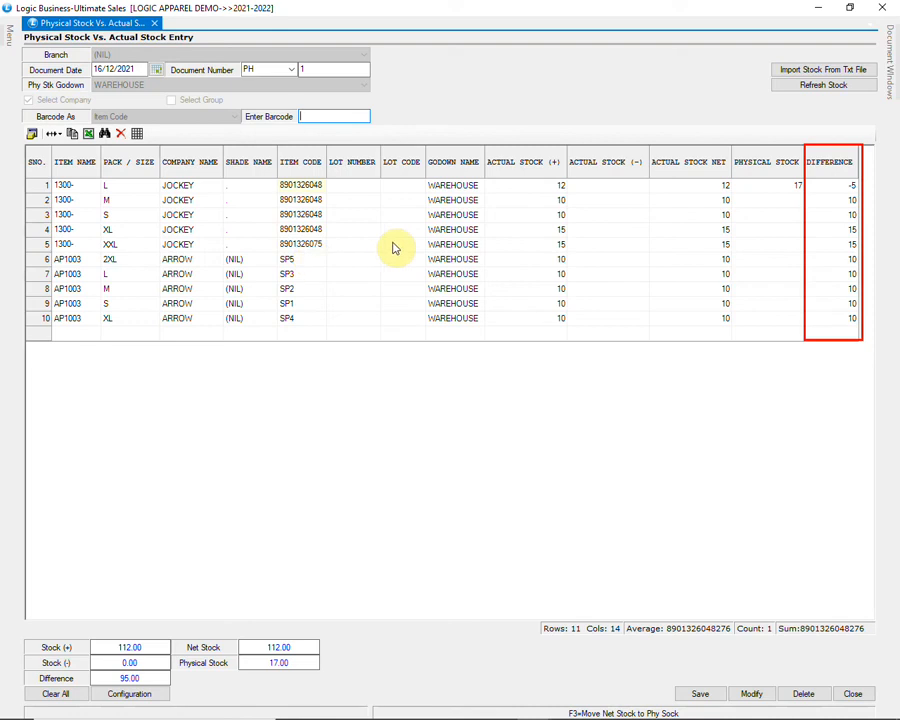
{"action": "left_click", "coordinate": [315, 214]}
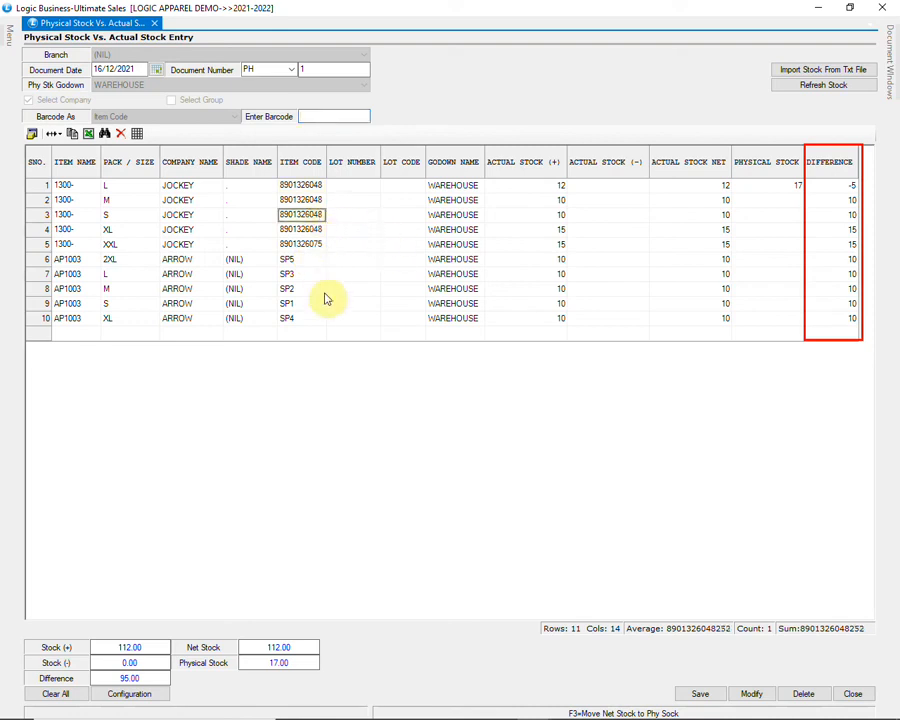
{"action": "left_click", "coordinate": [333, 116]}
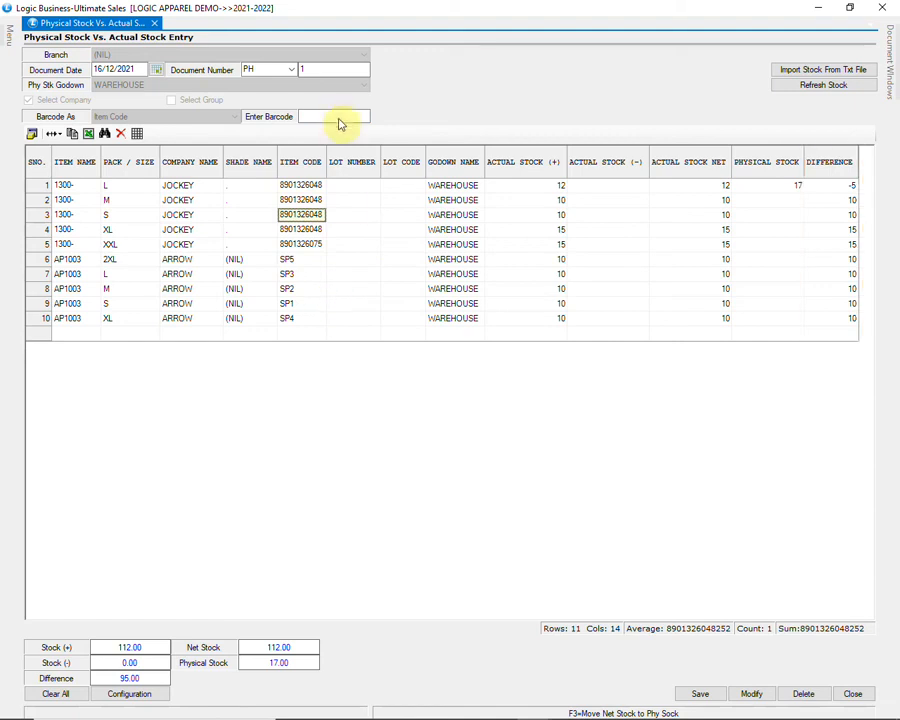
{"action": "type", "text": "8901326048252"}
{"action": "key", "text": "Return"}
{"action": "type", "text": "8901326048252"}
{"action": "key", "text": "Return"}
{"action": "type", "text": "8901326048252"}
{"action": "key", "text": "Return"}
{"action": "type", "text": "8901326048252"}
{"action": "key", "text": "Return"}
{"action": "type", "text": "8901326048252"}
{"action": "key", "text": "Return"}
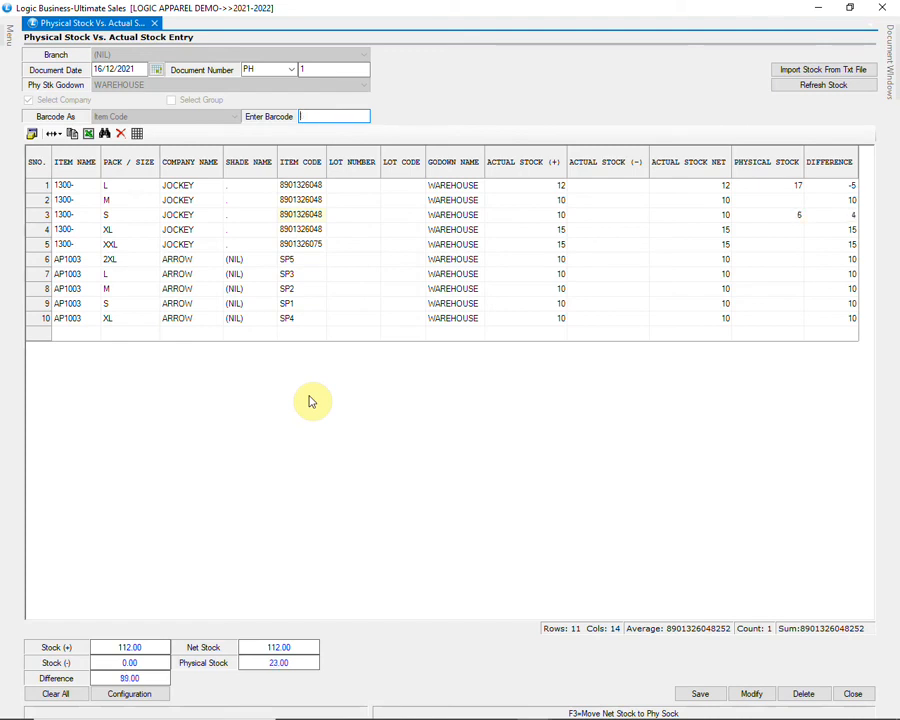
{"action": "type", "text": "8901326048252"}
{"action": "key", "text": "Return"}
{"action": "type", "text": "8901326048252"}
{"action": "key", "text": "Return"}
{"action": "type", "text": "8901326048252"}
{"action": "key", "text": "Return"}
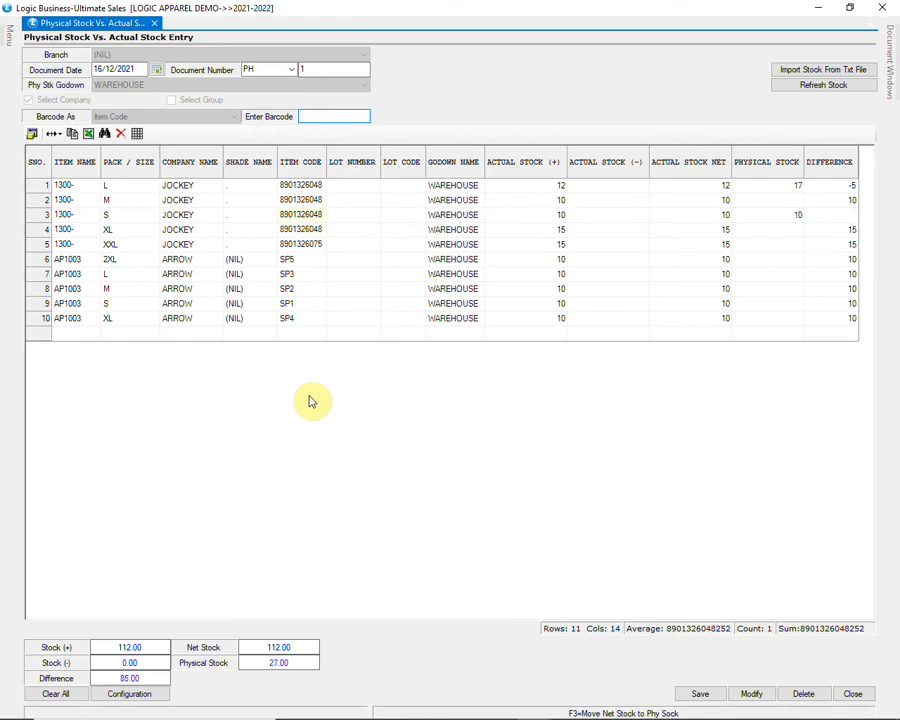
Step: Review the size S and L differences and row 8's item code SP2
{"action": "left_click", "coordinate": [826, 216]}
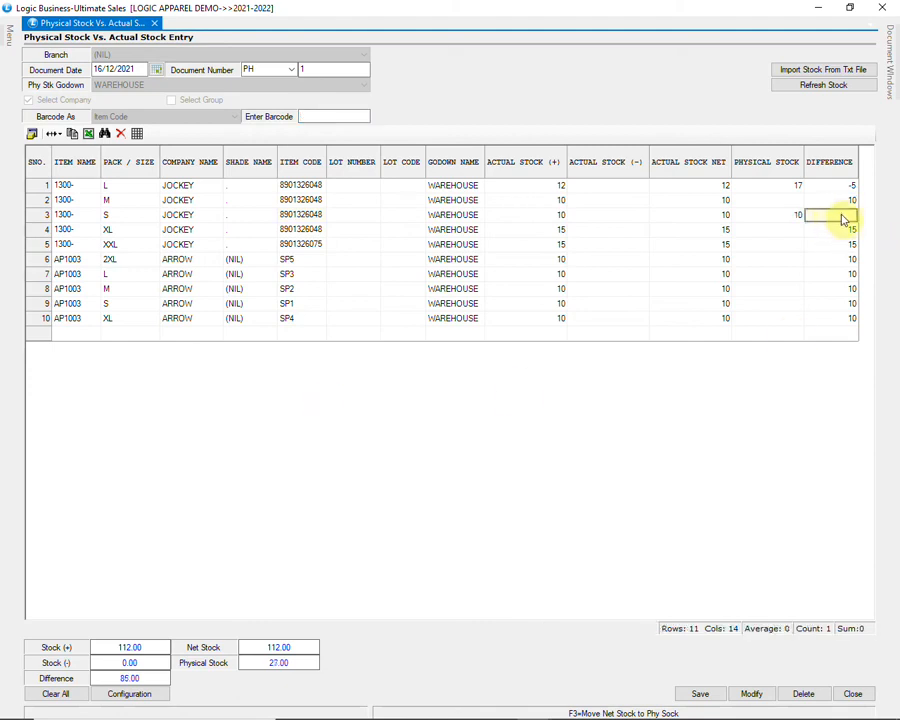
{"action": "left_click", "coordinate": [846, 188]}
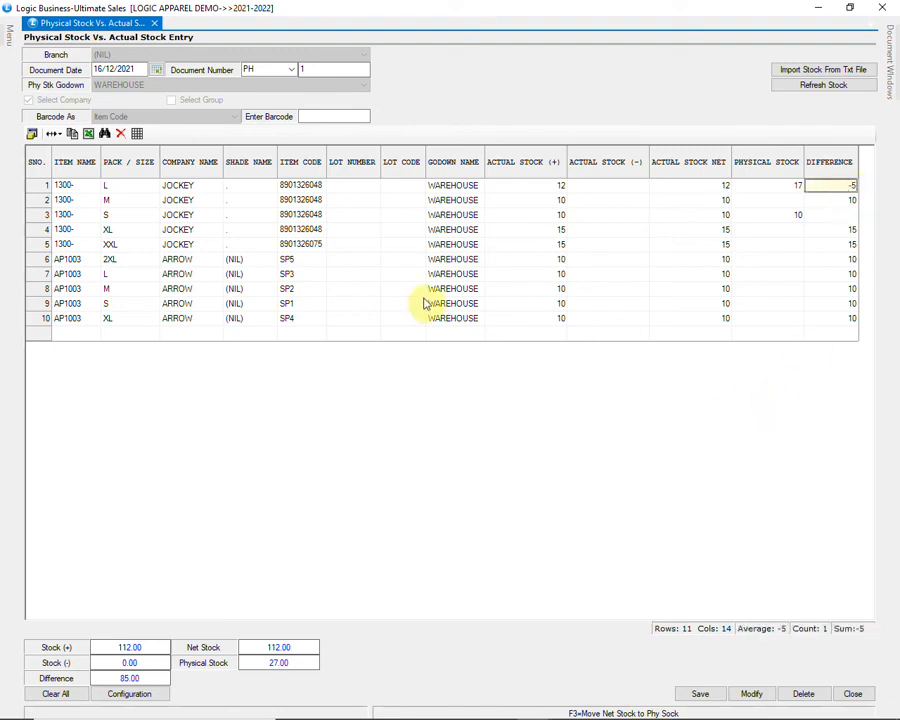
{"action": "left_click", "coordinate": [303, 289]}
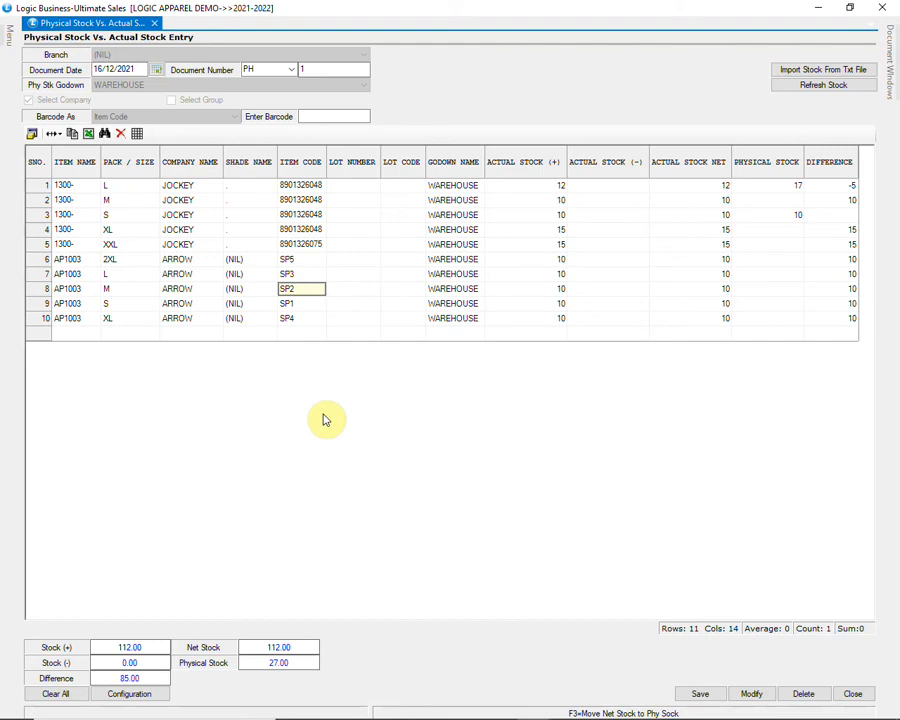
Step: Enter barcode SP2 repeatedly to count 17 pieces of AP1003 size M
{"action": "left_click", "coordinate": [322, 117]}
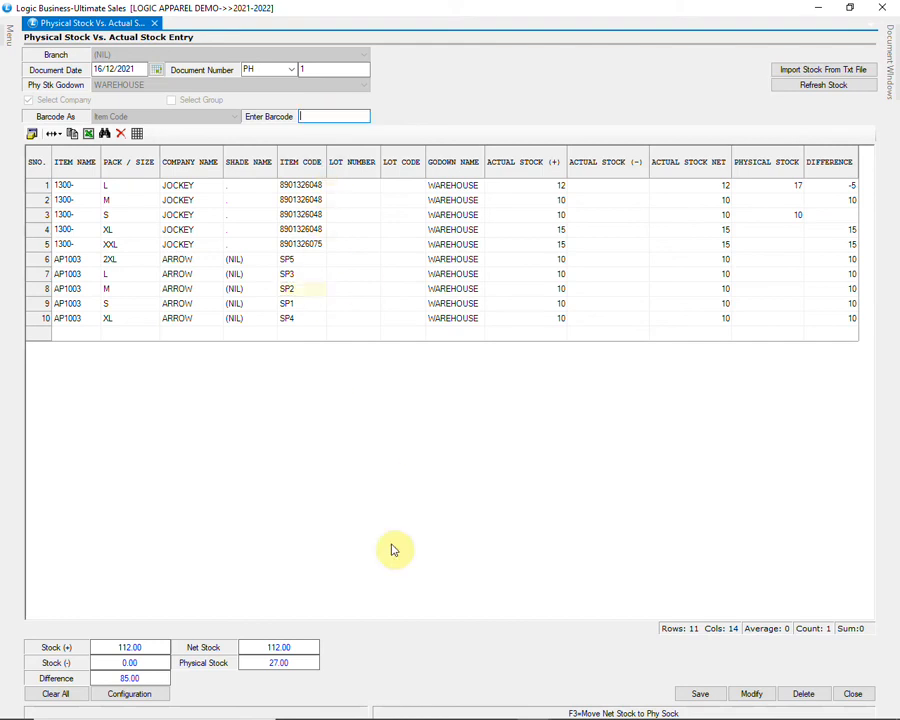
{"action": "type", "text": "SP2"}
{"action": "key", "text": "Return"}
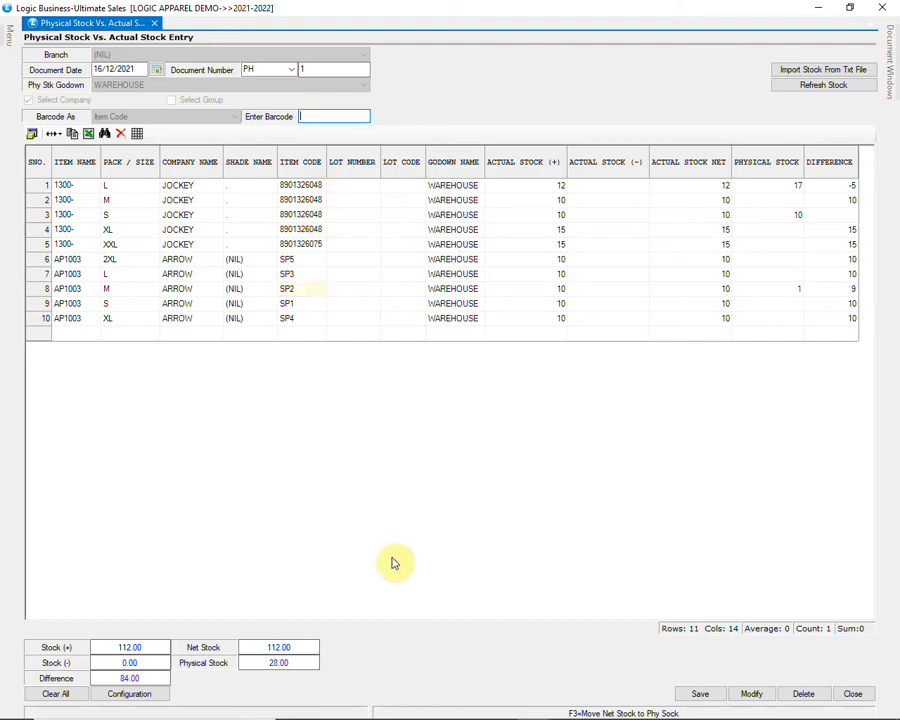
{"action": "type", "text": "SP2"}
{"action": "key", "text": "Return"}
{"action": "type", "text": "SP2"}
{"action": "key", "text": "Return"}
{"action": "type", "text": "SP2"}
{"action": "key", "text": "Return"}
{"action": "type", "text": "SP2"}
{"action": "key", "text": "Return"}
{"action": "type", "text": "SP2"}
{"action": "key", "text": "Return"}
{"action": "type", "text": "SP2"}
{"action": "key", "text": "Return"}
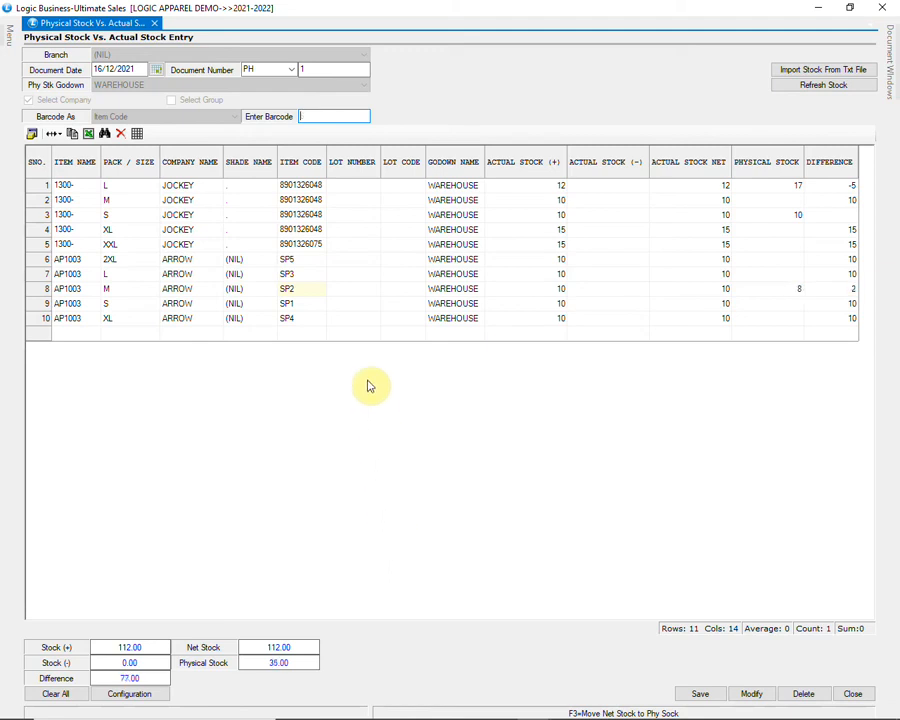
{"action": "type", "text": "SP2"}
{"action": "key", "text": "Return"}
{"action": "type", "text": "SP2"}
{"action": "key", "text": "Return"}
{"action": "type", "text": "SP2"}
{"action": "key", "text": "Return"}
{"action": "type", "text": "SP2"}
{"action": "key", "text": "Return"}
{"action": "type", "text": "SP2"}
{"action": "key", "text": "Return"}
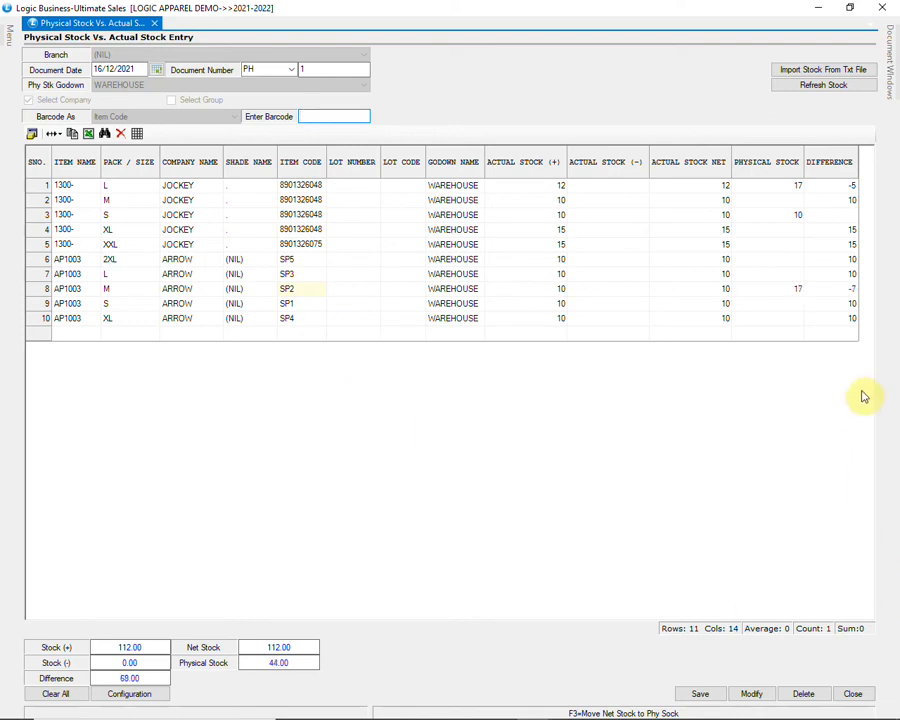
Step: Check row 8's difference of -7 and row 10's item code SP4
{"action": "left_click", "coordinate": [837, 289]}
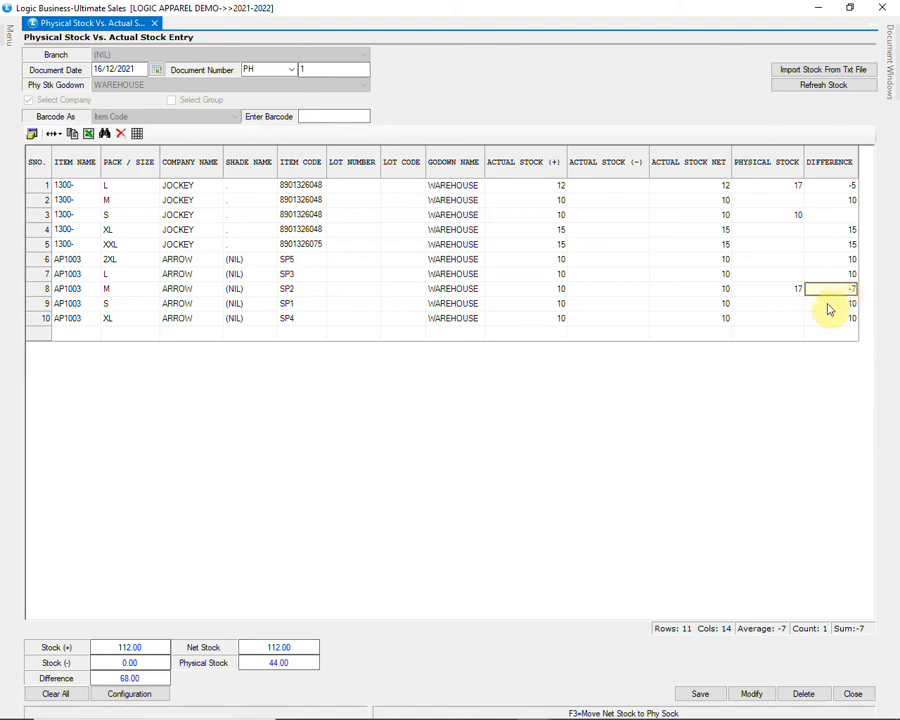
{"action": "left_click", "coordinate": [286, 320]}
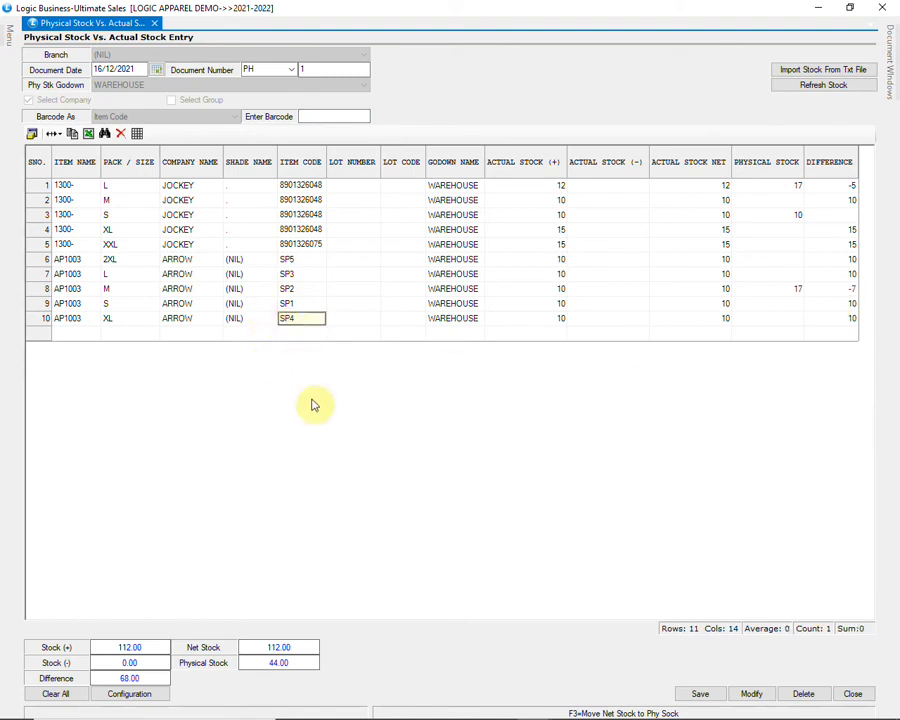
{"action": "left_click", "coordinate": [337, 117]}
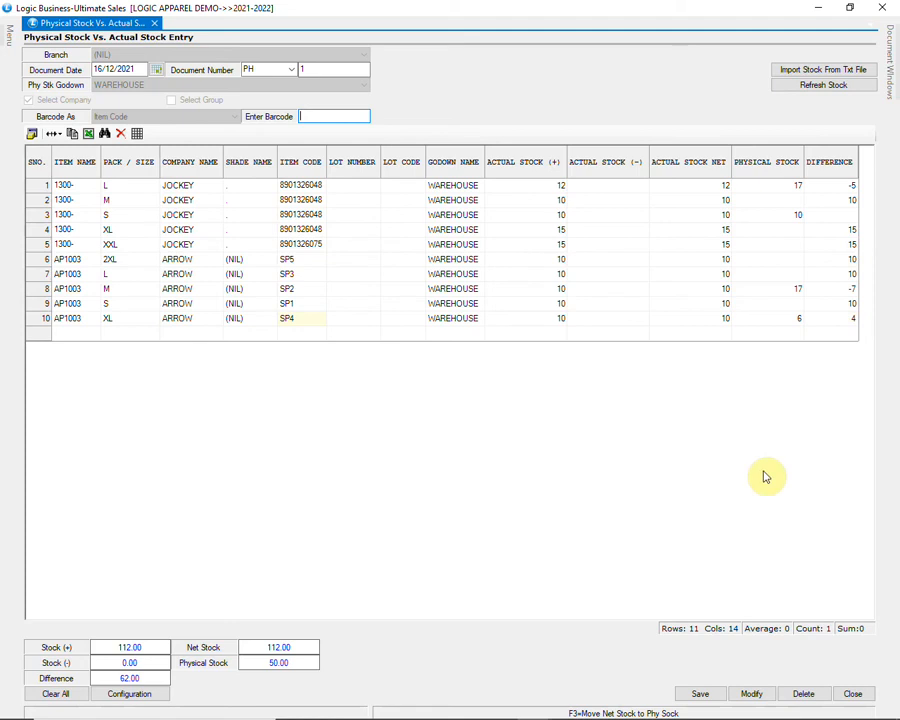
Step: Save physical stock entry PH 1, confirming with Yes, and close the form
{"action": "left_click", "coordinate": [700, 694]}
{"action": "left_click", "coordinate": [425, 417]}
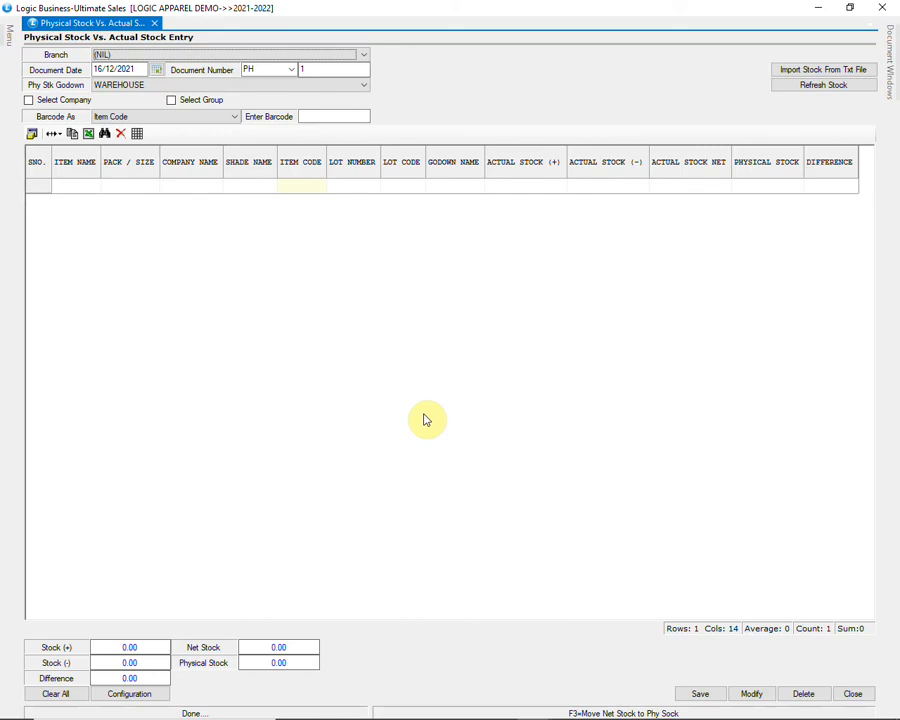
{"action": "left_click", "coordinate": [853, 694]}
Step: Open Physical Vs Actual Stock Doc Wise under Reports/Queries > Stock Reports
{"action": "mouse_move", "coordinate": [5, 120]}
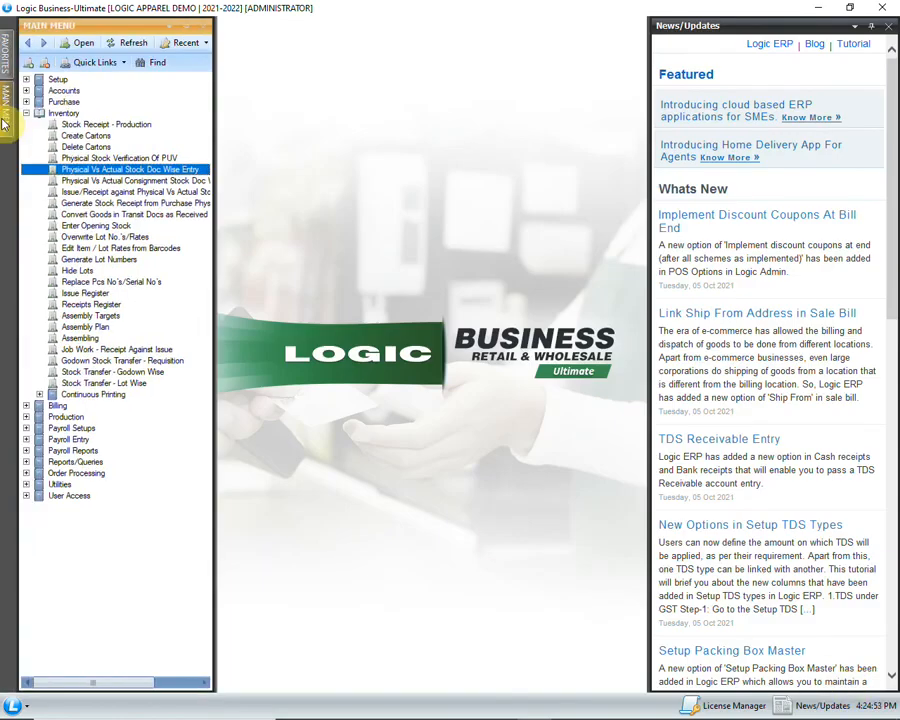
{"action": "left_click", "coordinate": [27, 462]}
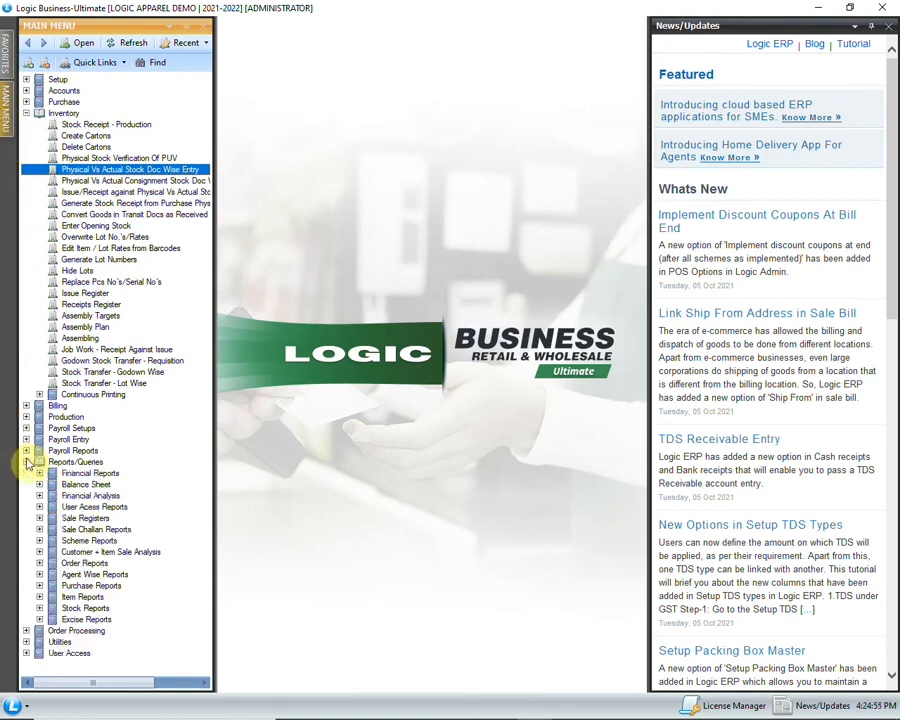
{"action": "left_click", "coordinate": [39, 608]}
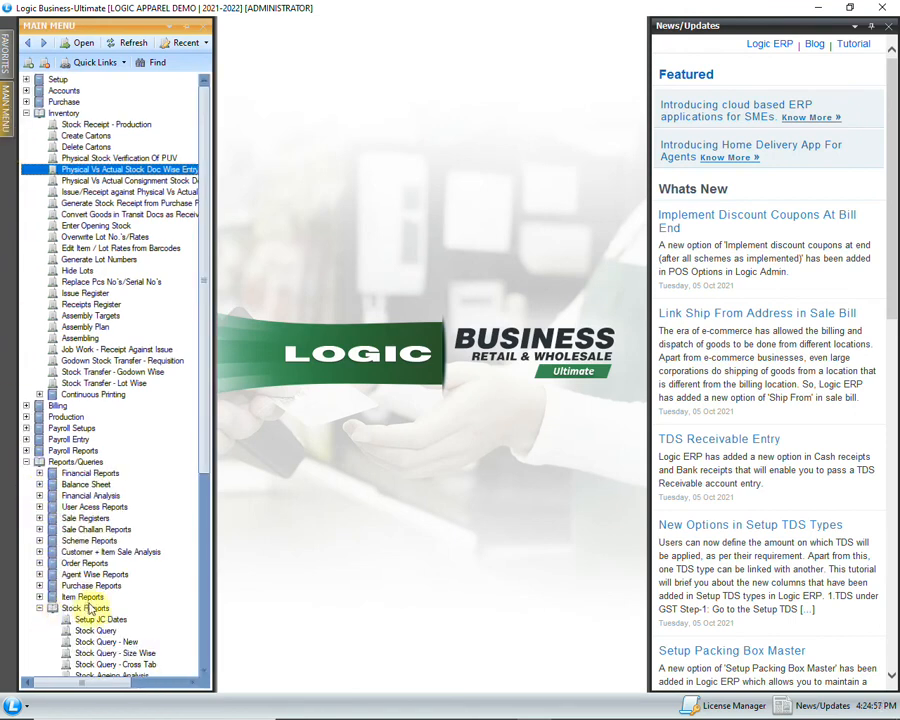
{"action": "scroll", "coordinate": [88, 607], "scroll_direction": "down", "scroll_amount": 9}
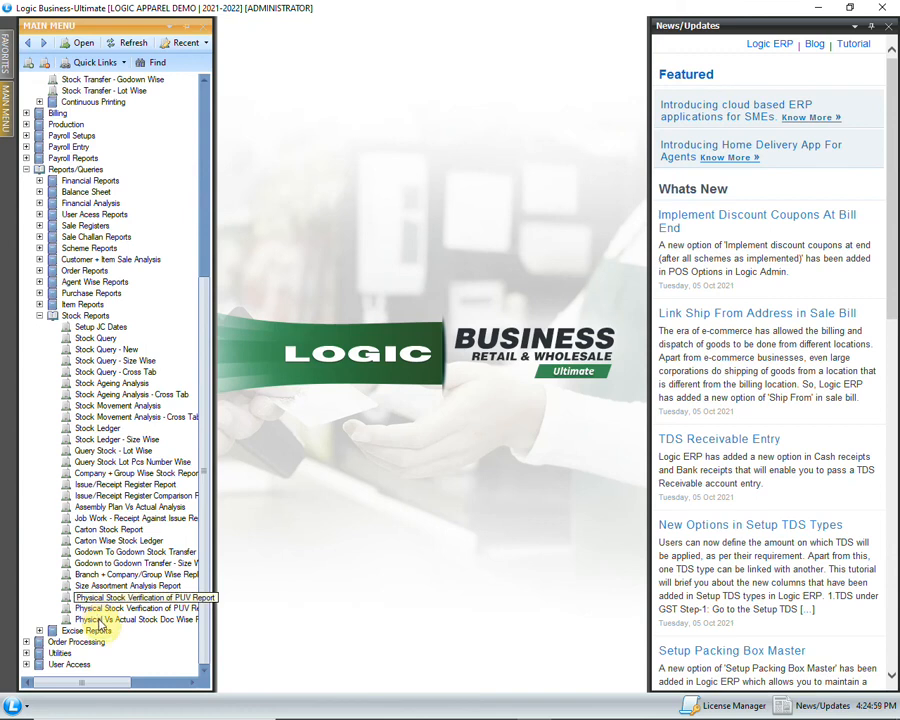
{"action": "left_click", "coordinate": [144, 620]}
{"action": "double_click", "coordinate": [157, 621]}
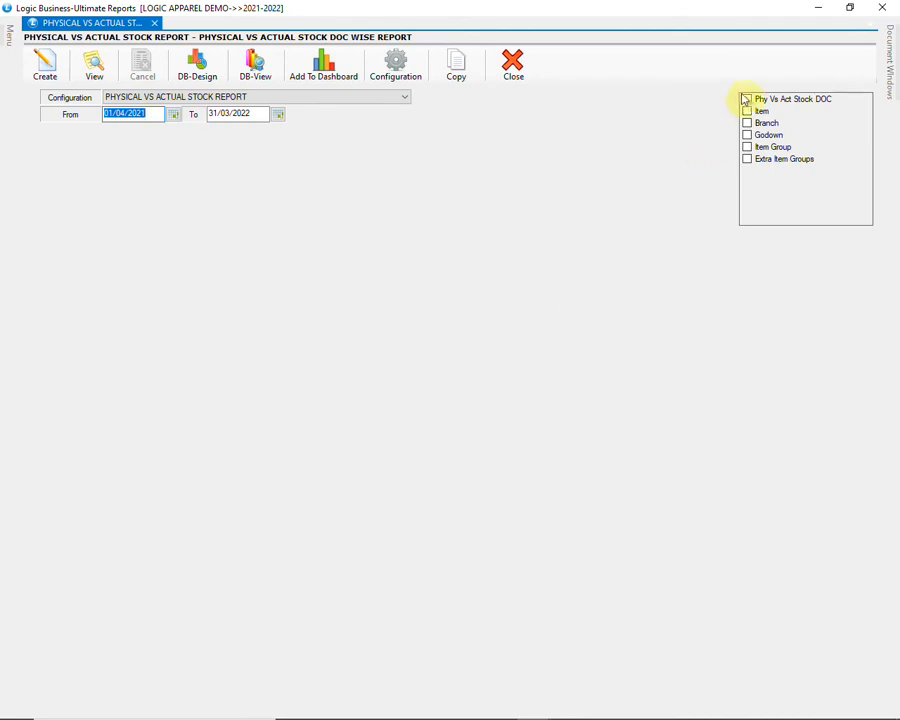
Step: Filter the report to document PH1, create it, and close the results
{"action": "left_click", "coordinate": [747, 99]}
{"action": "left_click", "coordinate": [621, 266]}
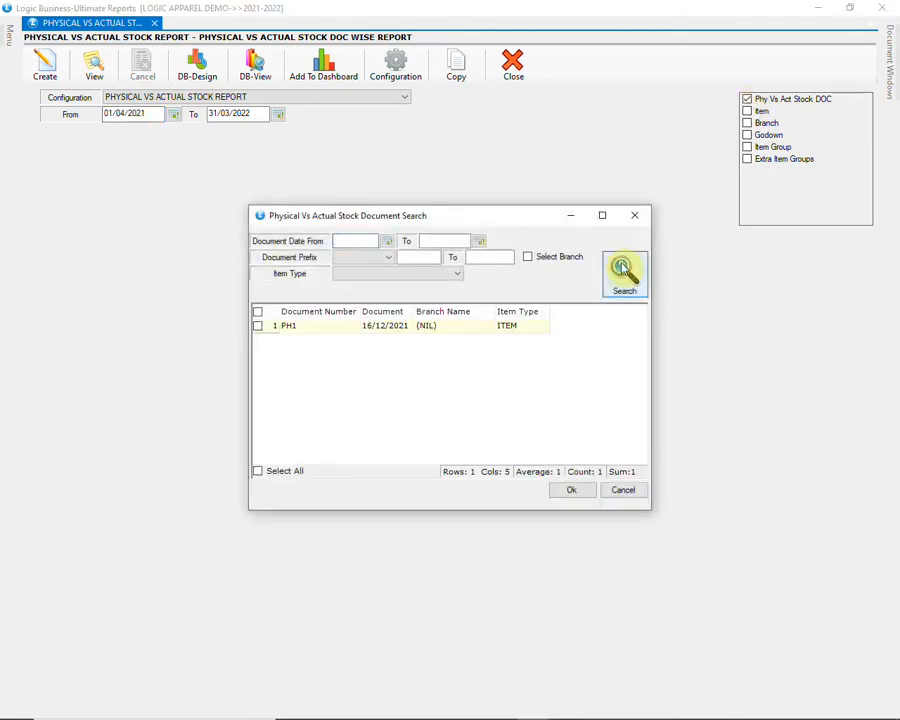
{"action": "left_click", "coordinate": [258, 327]}
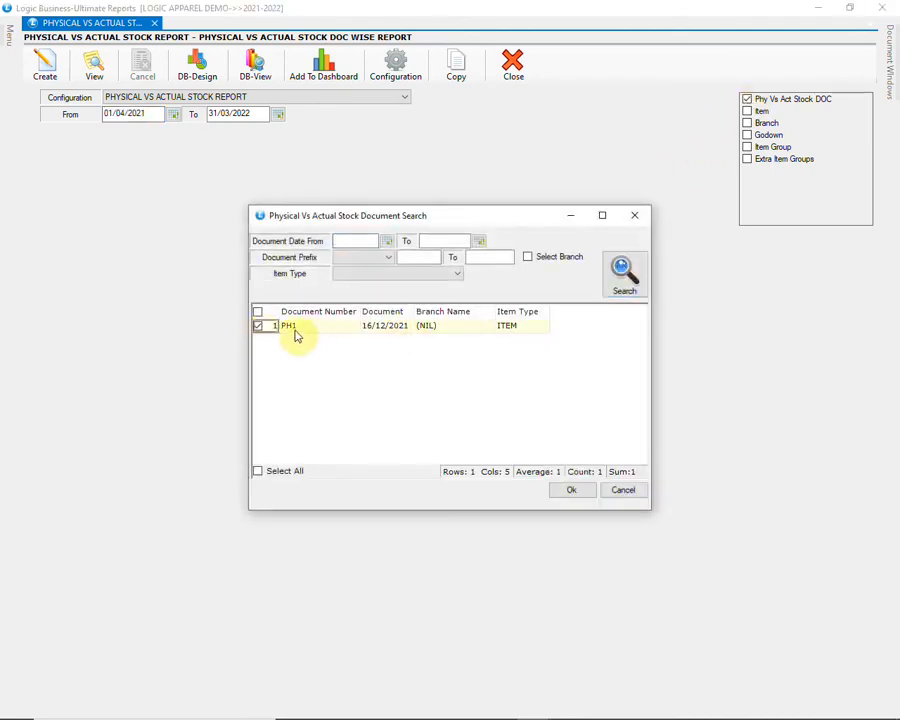
{"action": "left_click", "coordinate": [572, 490]}
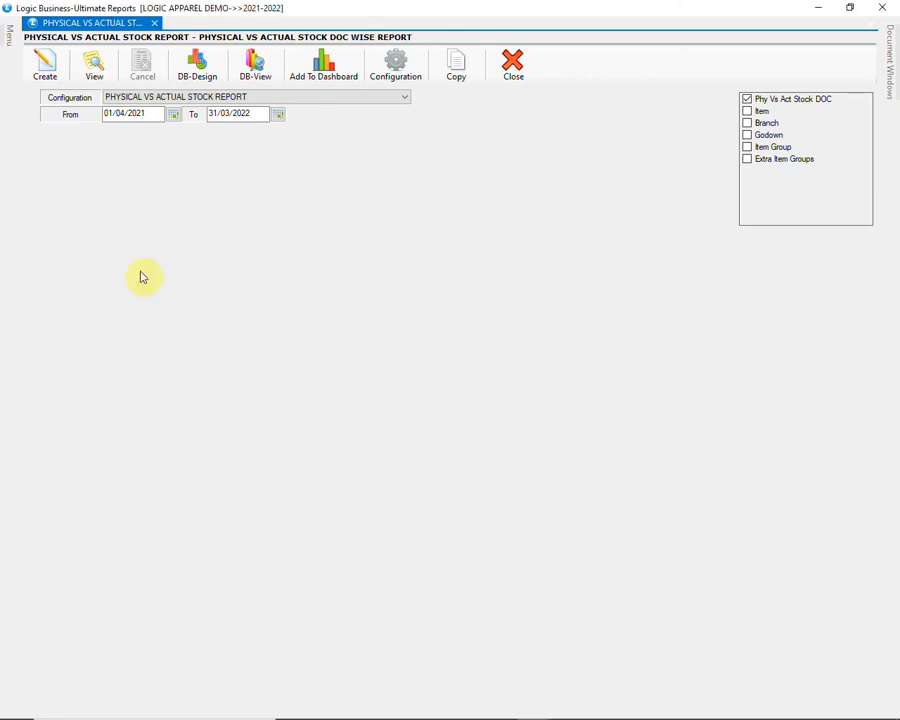
{"action": "left_click", "coordinate": [44, 66]}
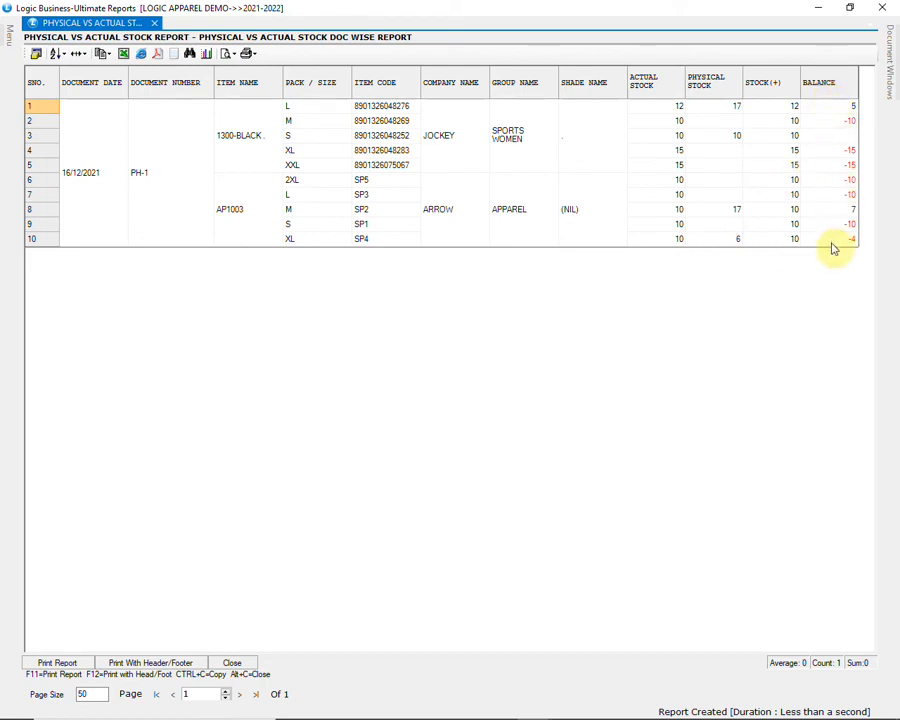
{"action": "left_click", "coordinate": [882, 7]}
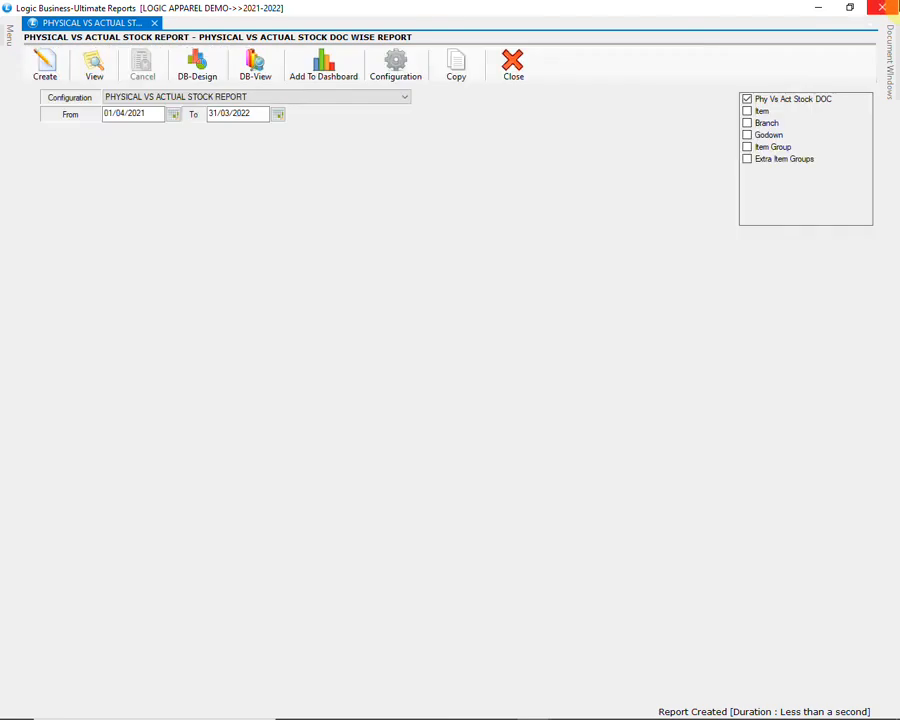
Step: Open the closing stock item-wise query filtered to the WAREHOUSE godown
{"action": "left_click", "coordinate": [882, 7]}
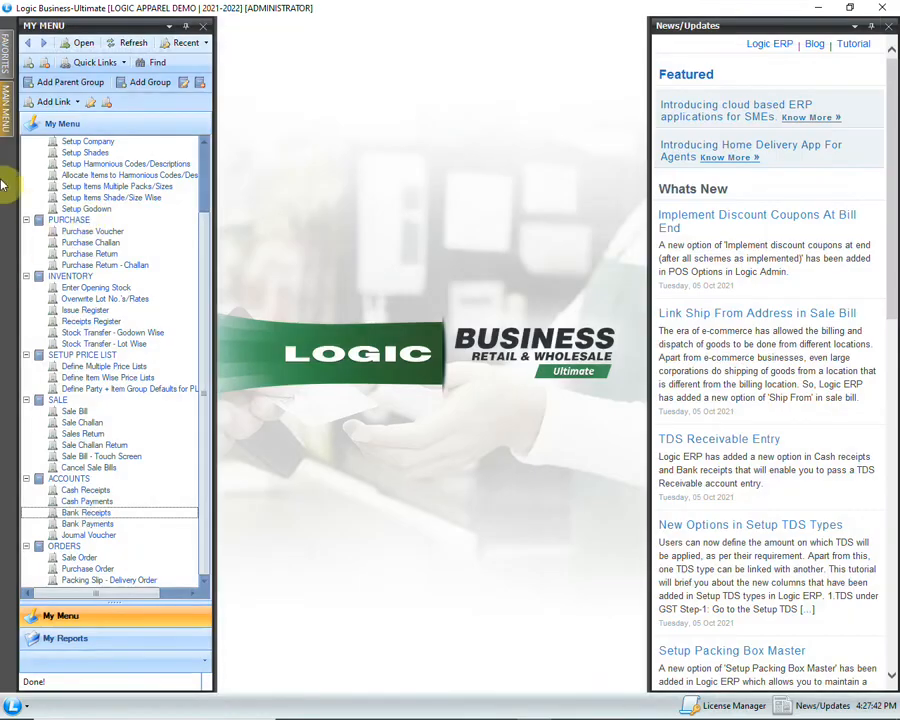
{"action": "left_click", "coordinate": [4, 118]}
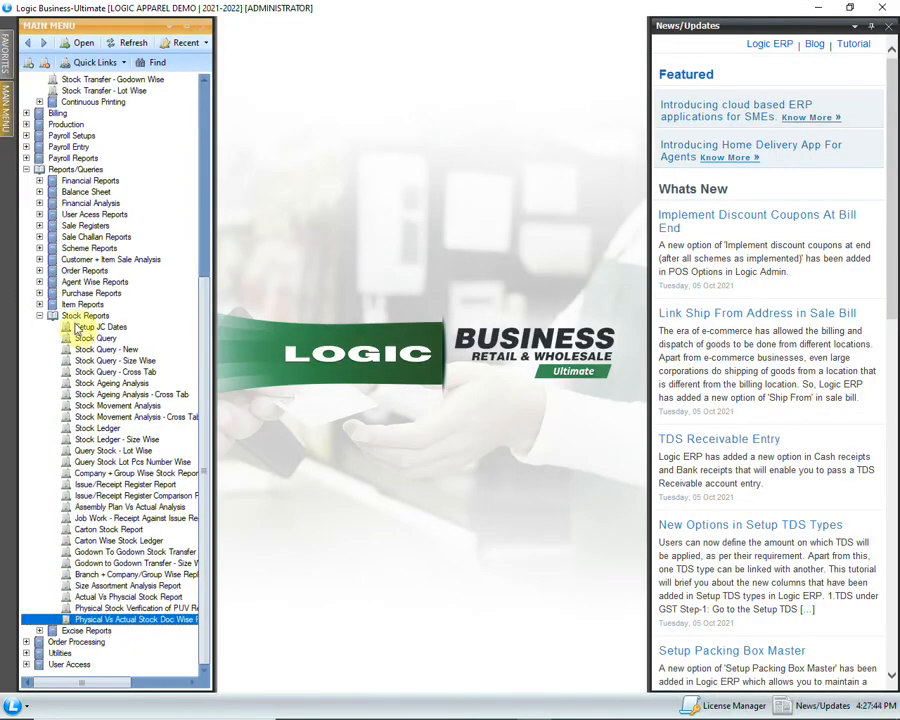
{"action": "double_click", "coordinate": [92, 339]}
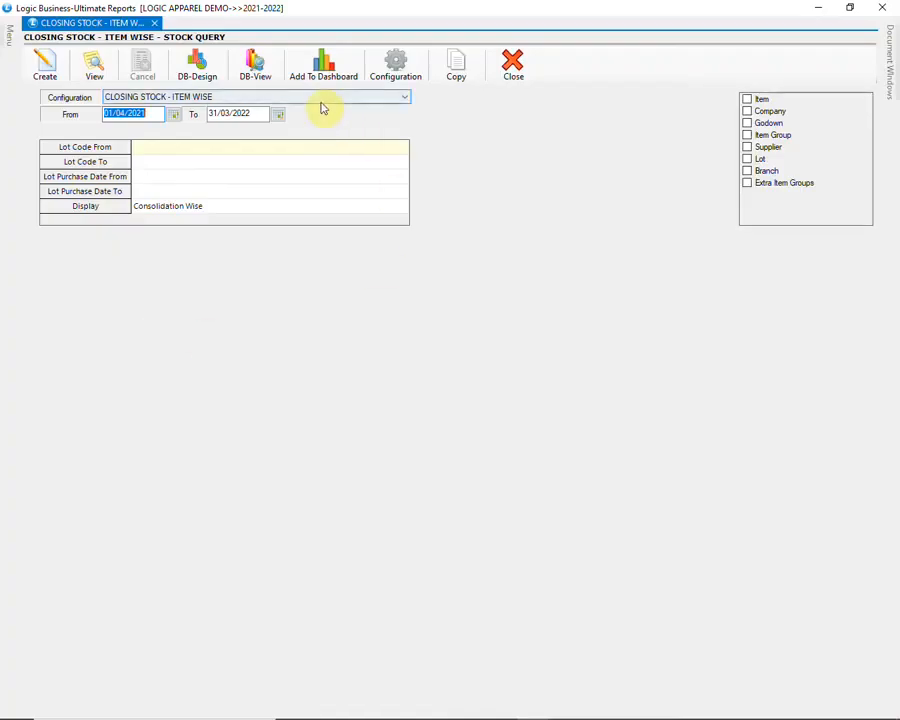
{"action": "left_click", "coordinate": [747, 124]}
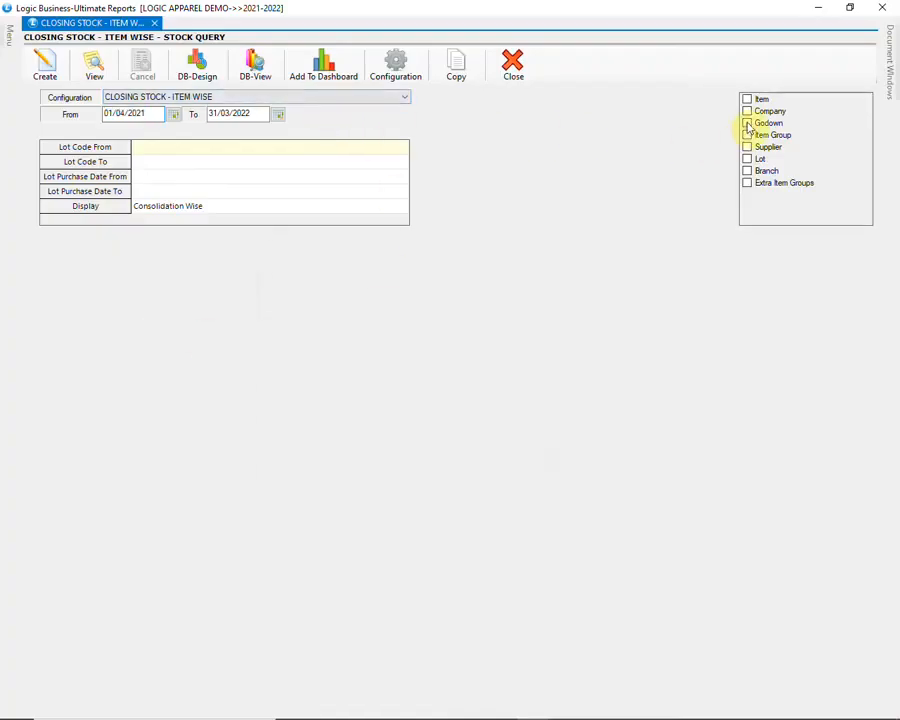
{"action": "left_click", "coordinate": [261, 397]}
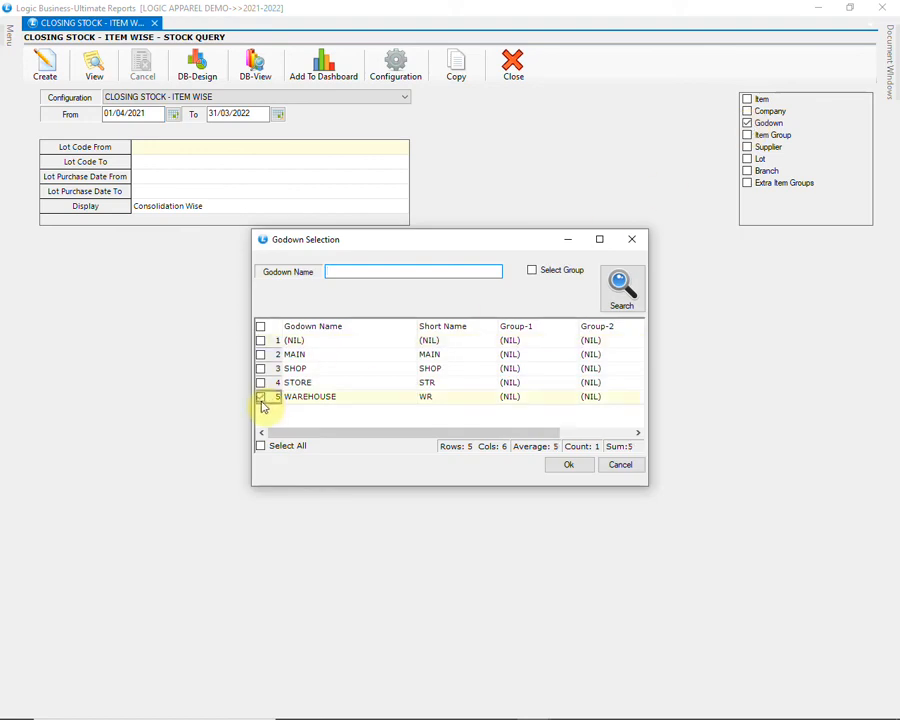
{"action": "left_click", "coordinate": [568, 464]}
Step: Limit companies to ARROW and JOCKEY, create the report totalling 112 units, then close it
{"action": "left_click", "coordinate": [747, 112]}
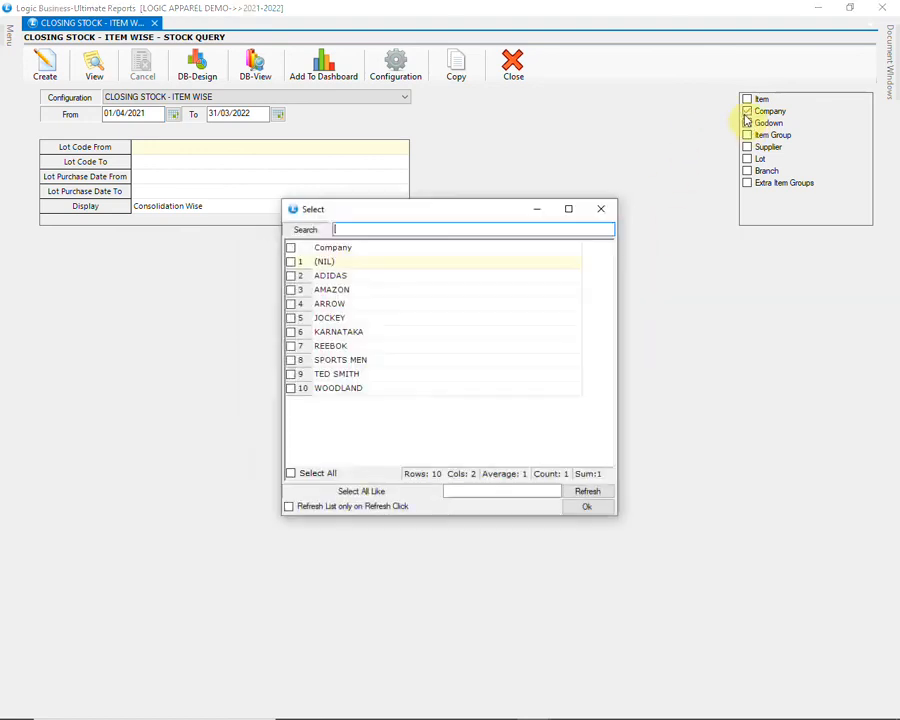
{"action": "left_click", "coordinate": [290, 308]}
{"action": "left_click", "coordinate": [292, 318]}
{"action": "left_click", "coordinate": [574, 512]}
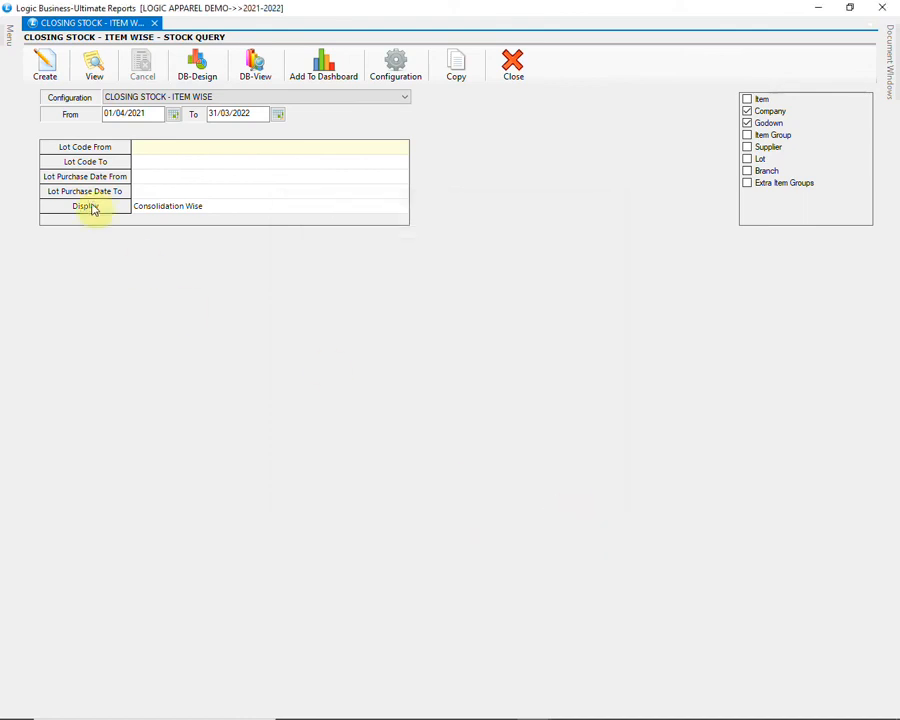
{"action": "left_click", "coordinate": [46, 70]}
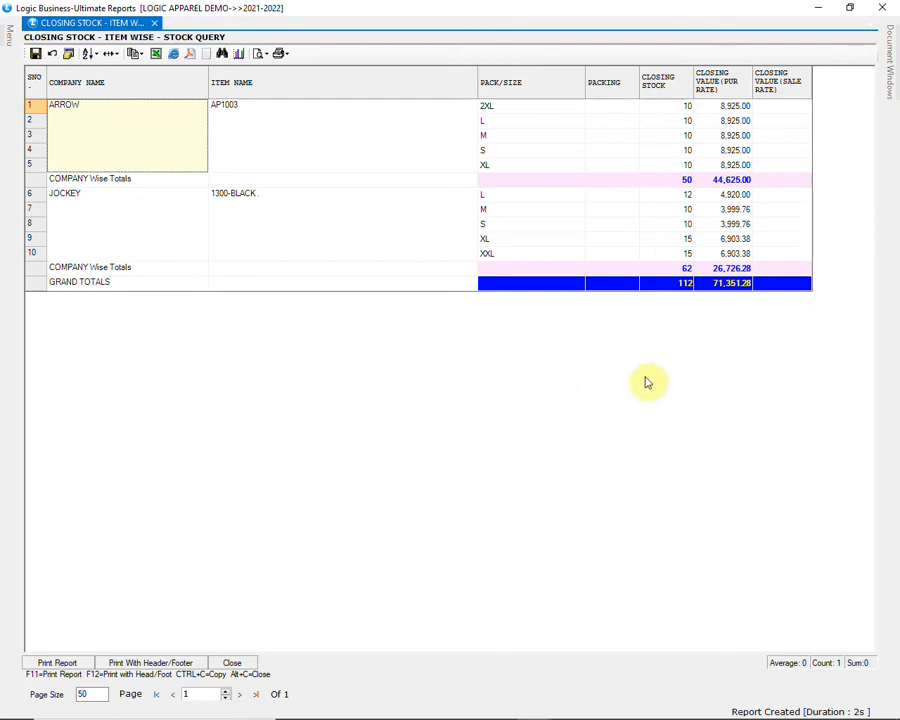
{"action": "left_click", "coordinate": [660, 285]}
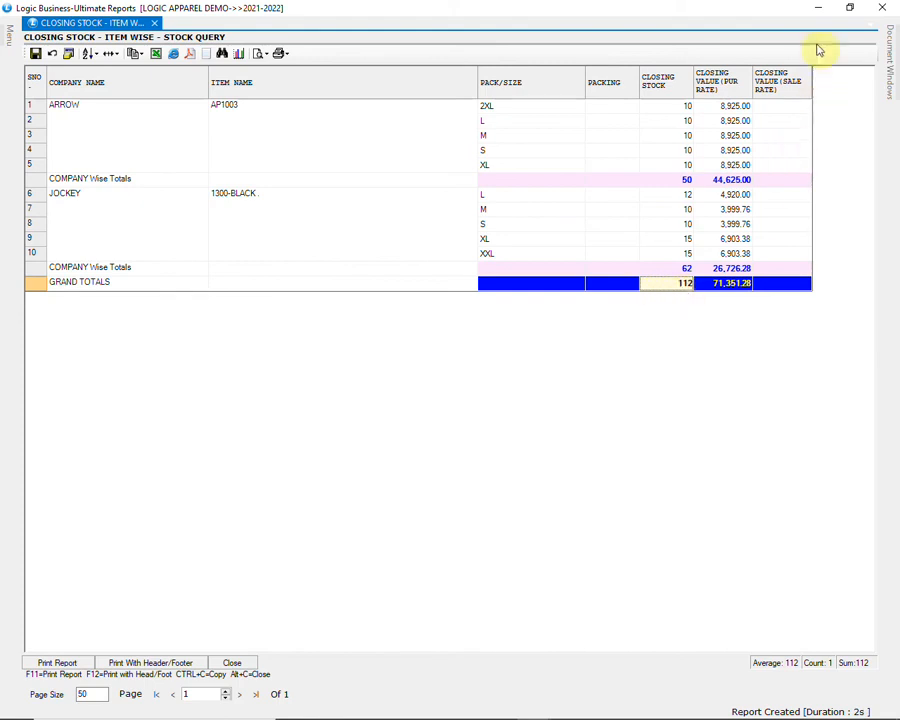
{"action": "left_click", "coordinate": [879, 8]}
{"action": "left_click", "coordinate": [7, 102]}
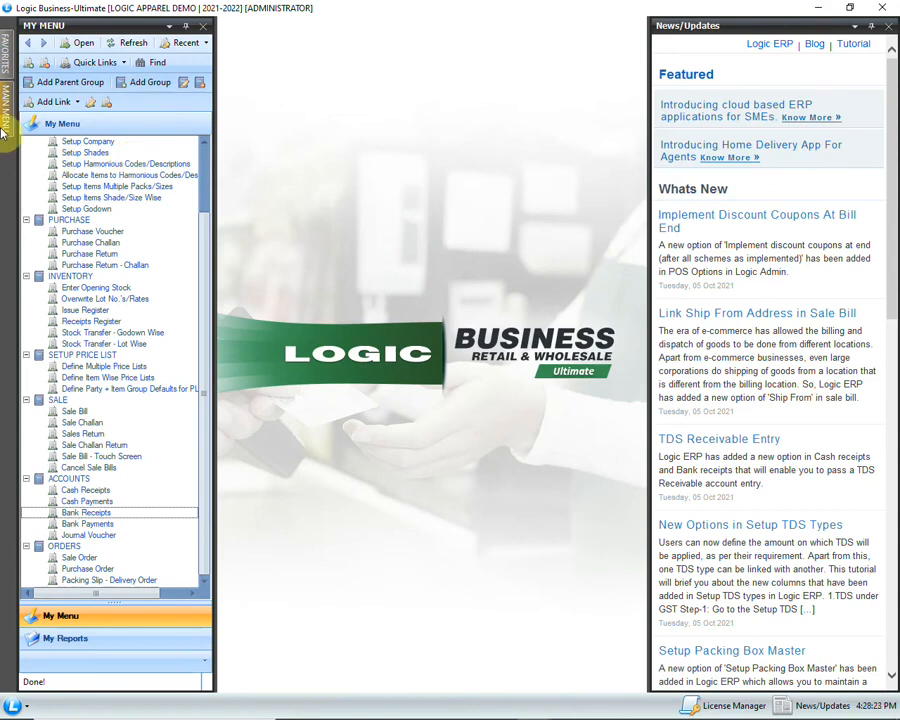
Step: Open the Physical Vs Actual Stock issue/receipt form and load document PH1
{"action": "left_click", "coordinate": [203, 155]}
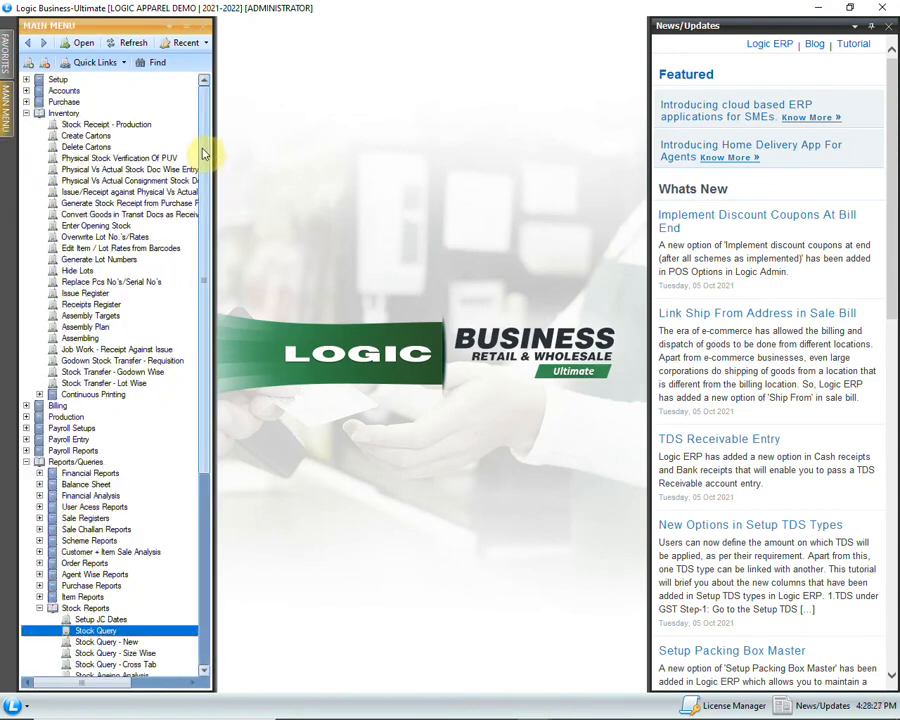
{"action": "left_click", "coordinate": [128, 192]}
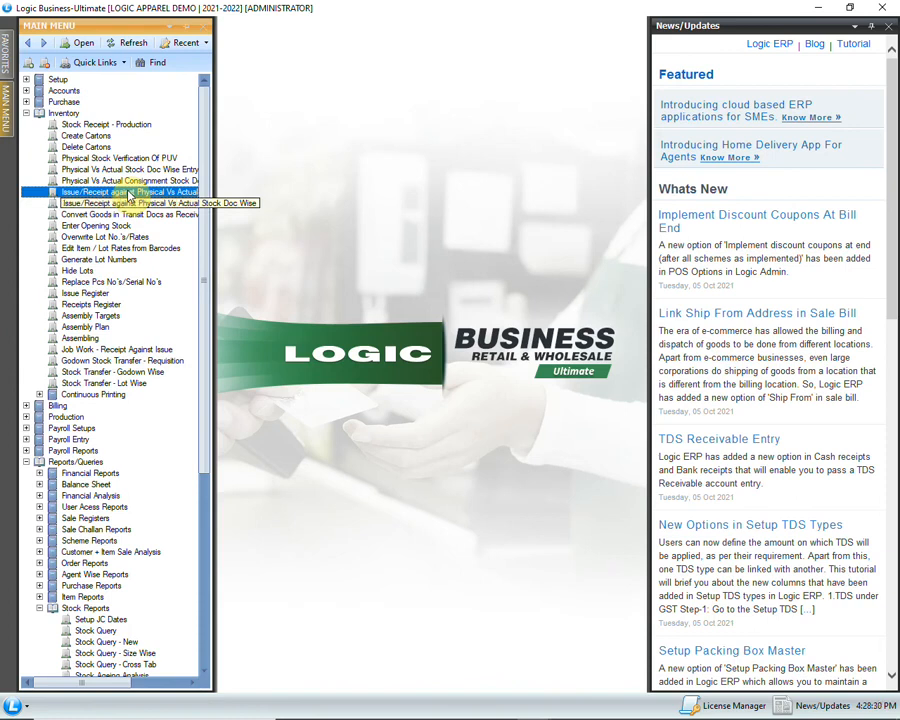
{"action": "double_click", "coordinate": [128, 192]}
{"action": "key", "text": "Return"}
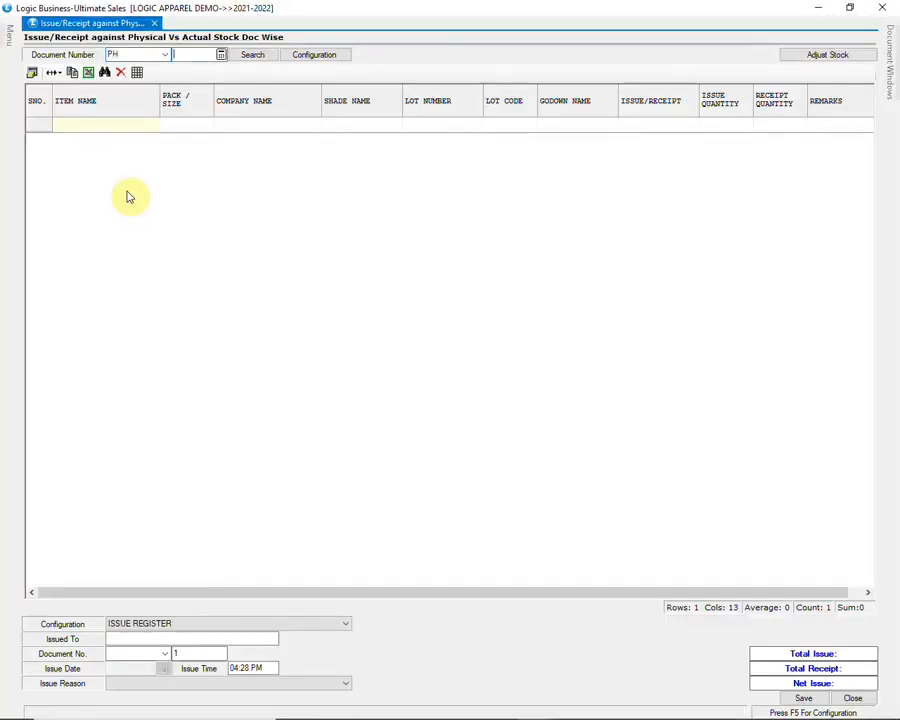
{"action": "left_click", "coordinate": [254, 56]}
{"action": "left_click", "coordinate": [624, 272]}
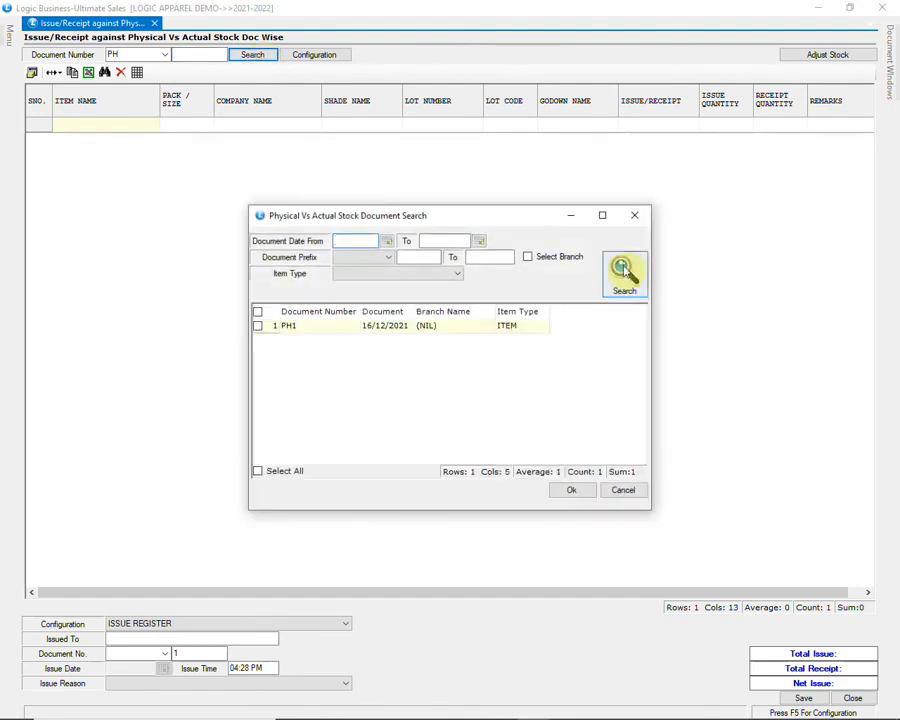
{"action": "left_click", "coordinate": [258, 327]}
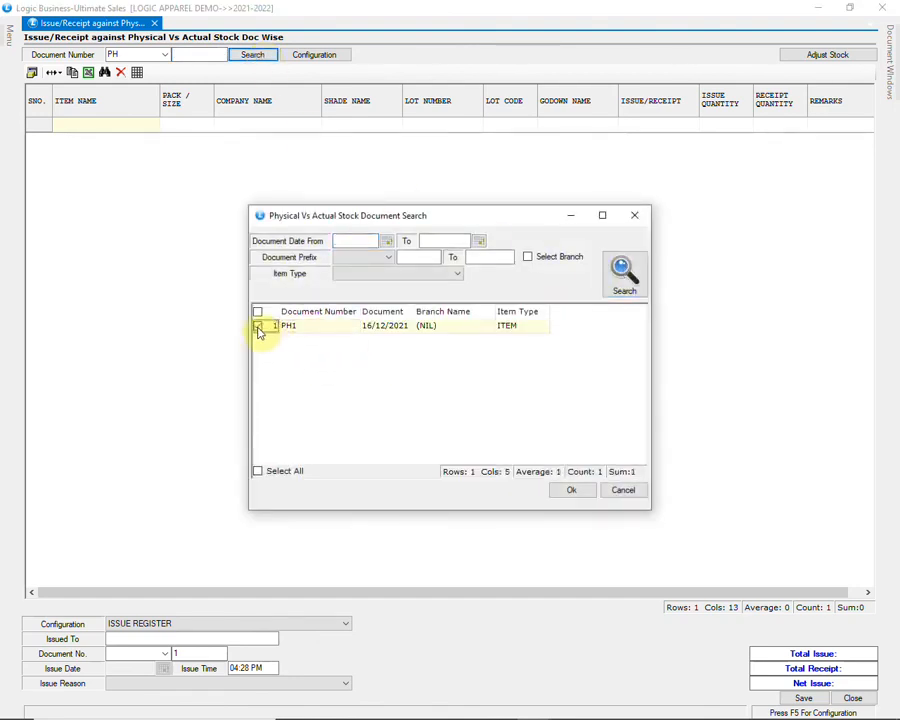
{"action": "left_click", "coordinate": [570, 489]}
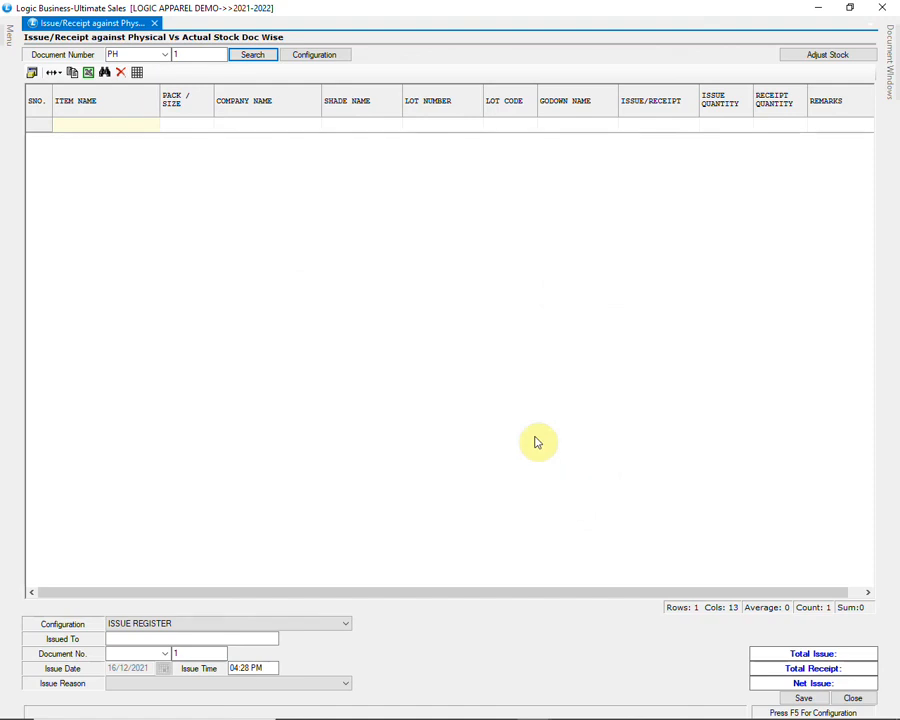
Step: Adjust stock for PH1, issue it to STOCK, save the entry, and close the form
{"action": "left_click", "coordinate": [801, 57]}
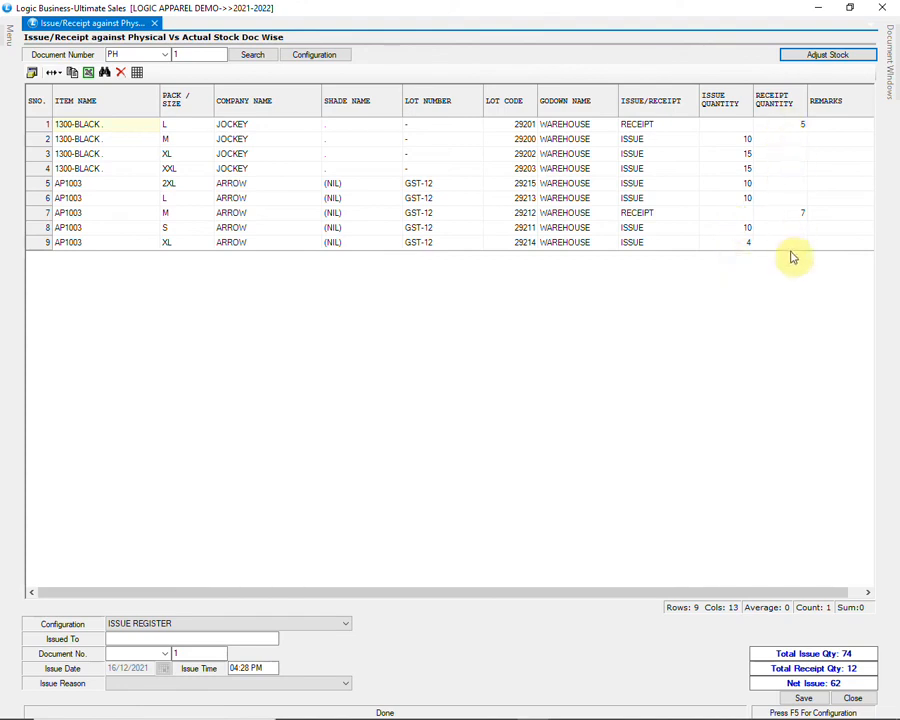
{"action": "left_click", "coordinate": [202, 637]}
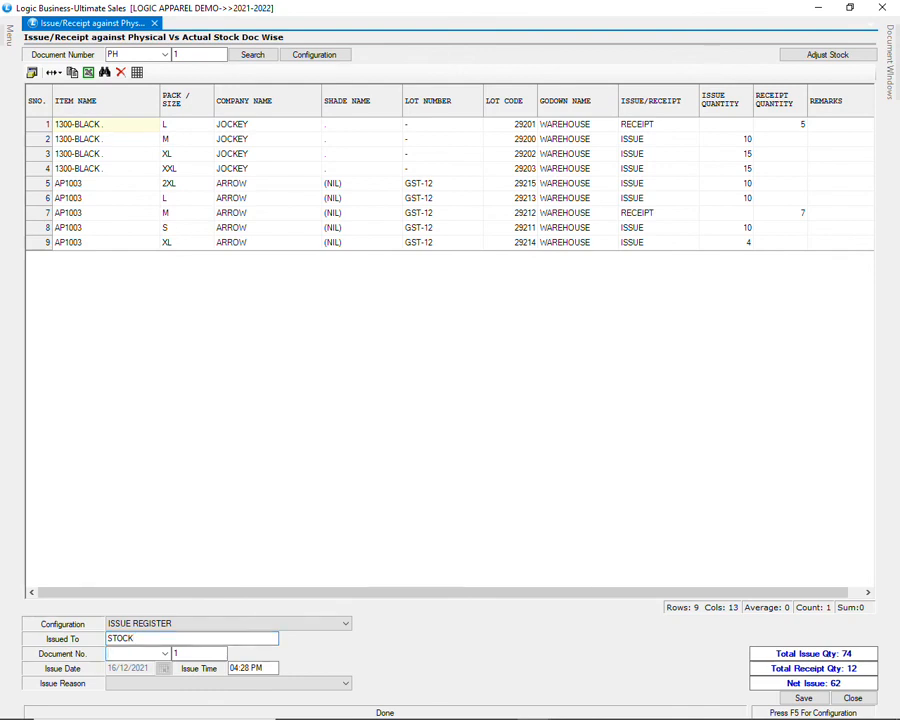
{"action": "key", "text": "Tab"}
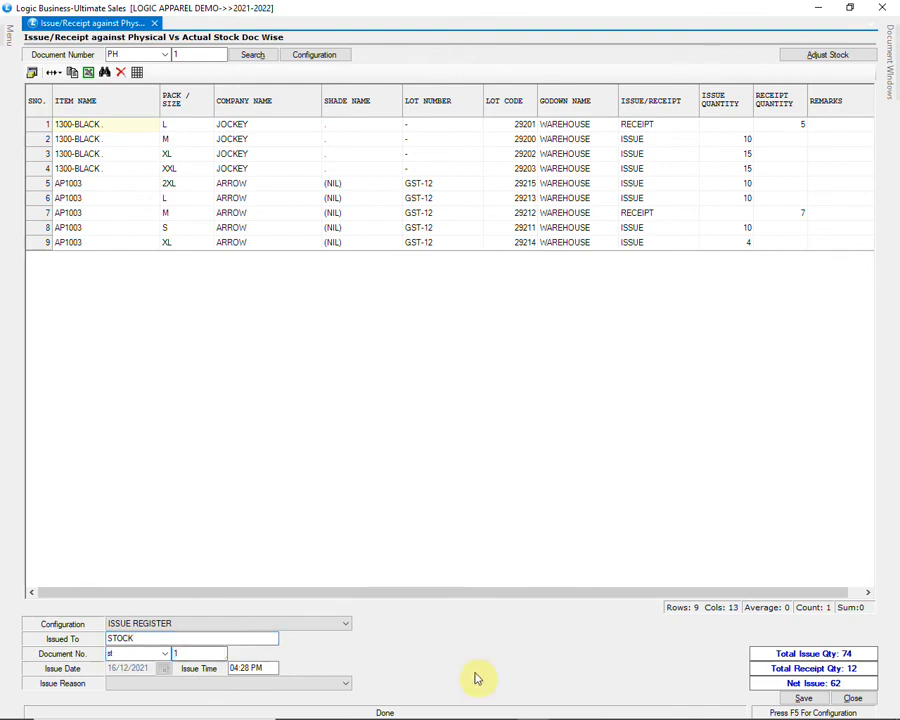
{"action": "left_click", "coordinate": [801, 697]}
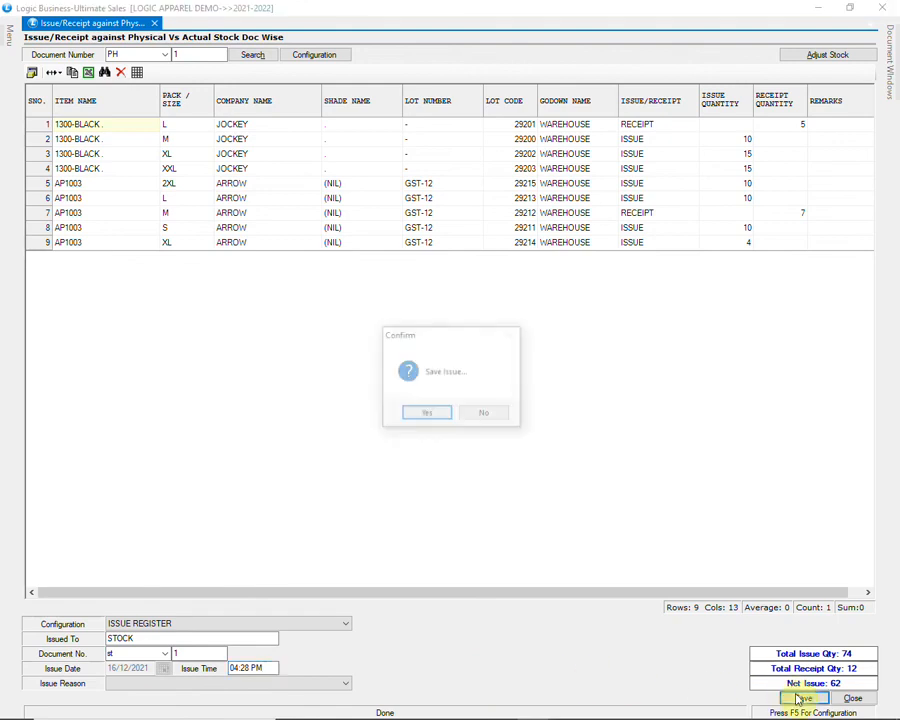
{"action": "left_click", "coordinate": [425, 414]}
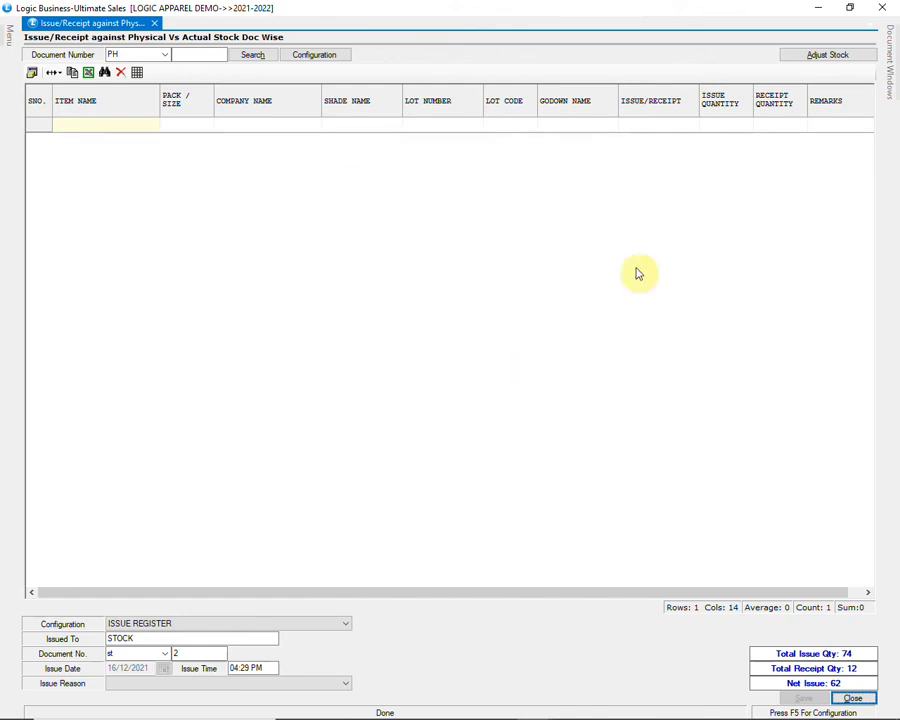
{"action": "left_click", "coordinate": [877, 7]}
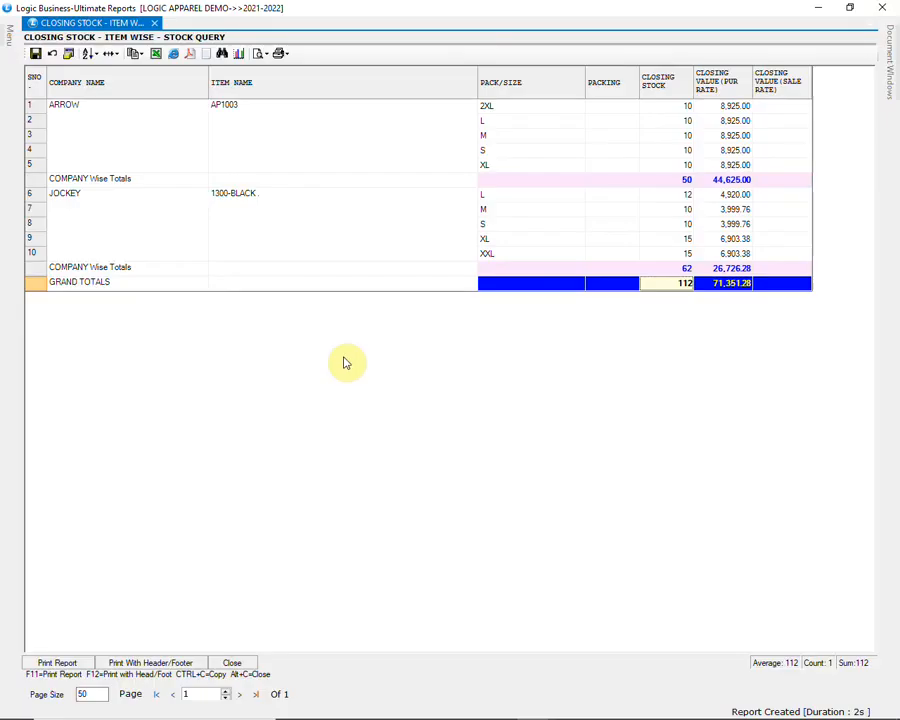
Step: Rerun the closing stock report showing 50 units worth 31,497.26, then close the reports window
{"action": "key", "text": "F5"}
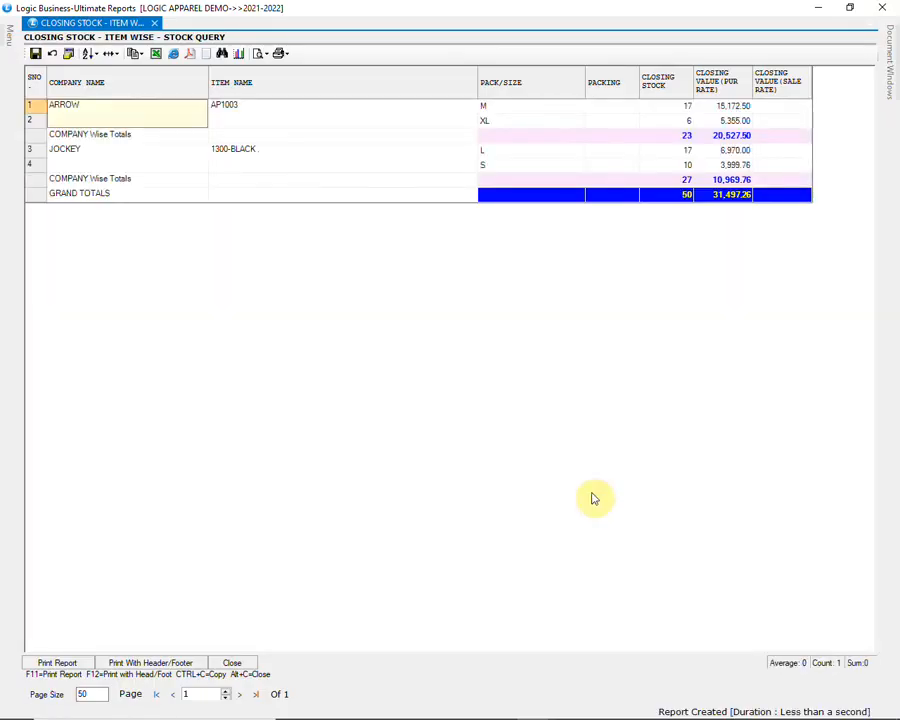
{"action": "left_click", "coordinate": [683, 194]}
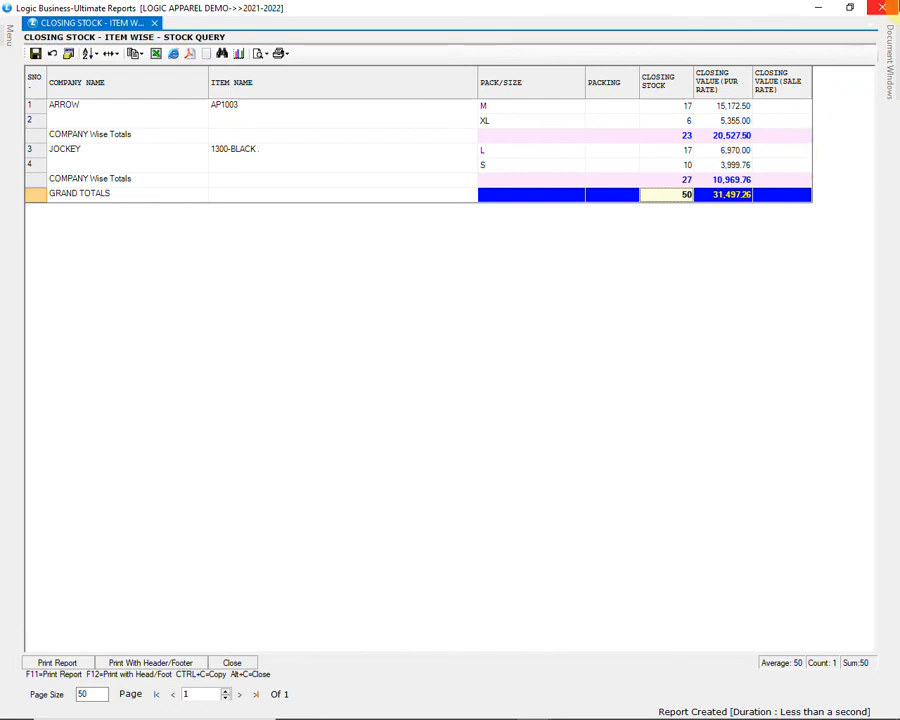
{"action": "left_click", "coordinate": [883, 8]}
{"action": "left_click", "coordinate": [883, 8]}
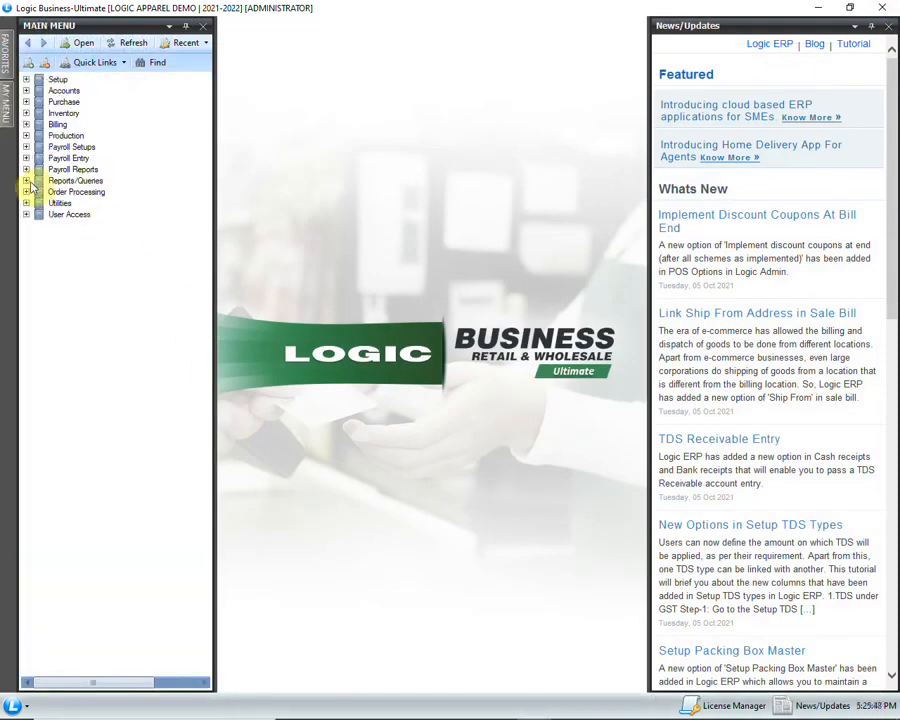
Step: Open the Ledger report from Reports/Queries > Financial Reports
{"action": "left_click", "coordinate": [27, 180]}
{"action": "left_click", "coordinate": [40, 192]}
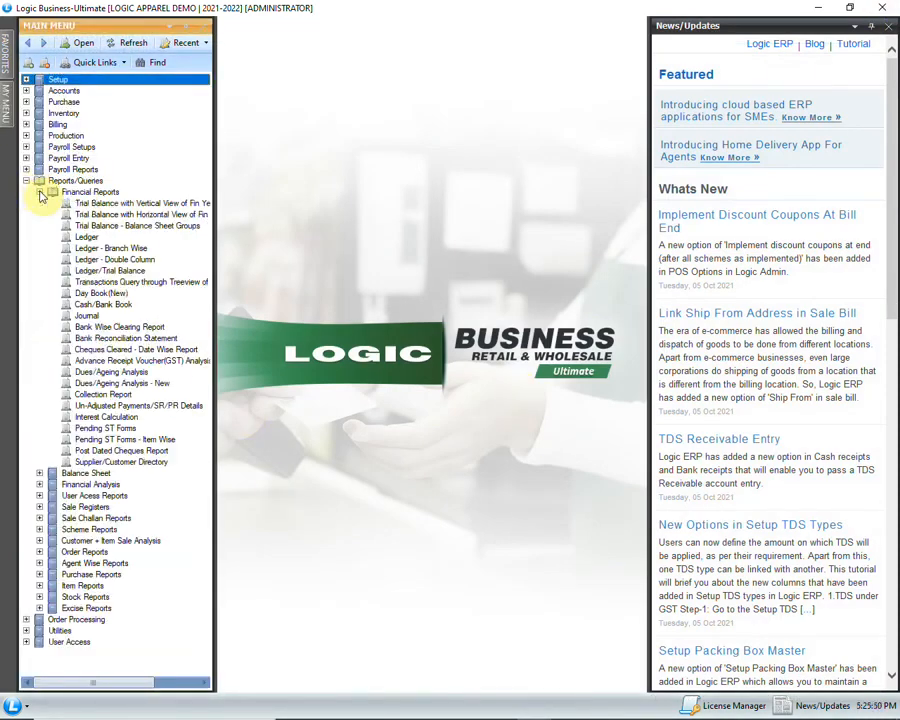
{"action": "left_click", "coordinate": [92, 237]}
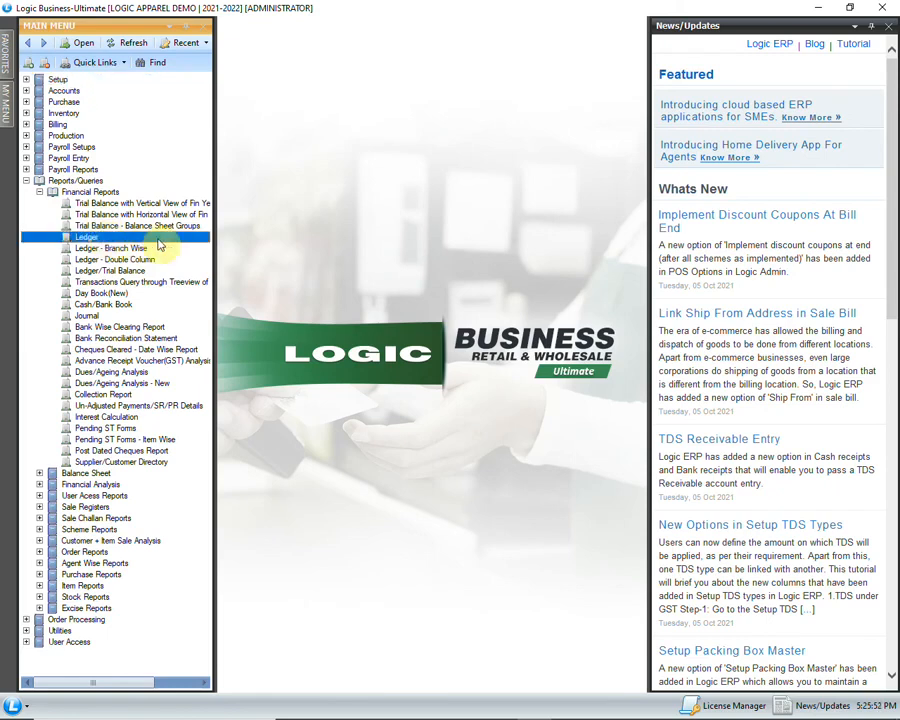
{"action": "double_click", "coordinate": [157, 240]}
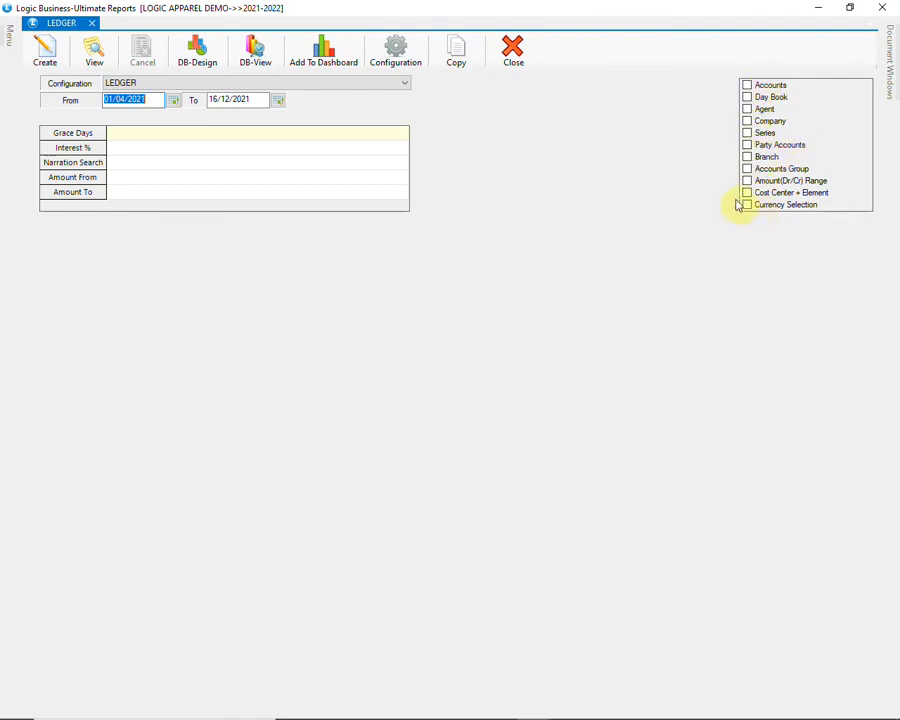
Step: Limit the Ledger to the BEATS level-1 group PHASE-1, generate it, then close the results
{"action": "left_click", "coordinate": [747, 170]}
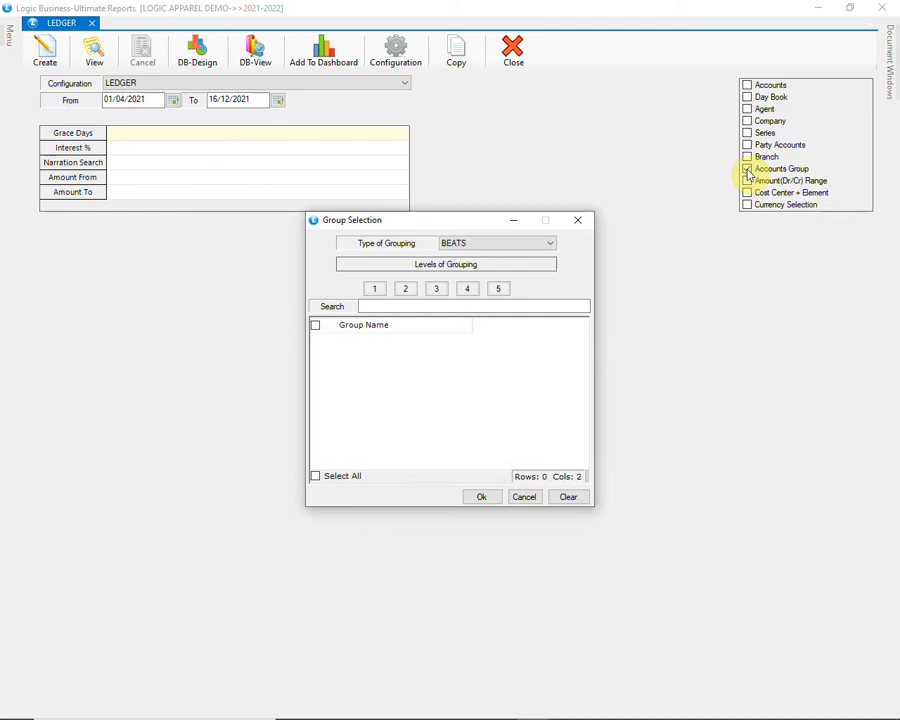
{"action": "left_click", "coordinate": [479, 247]}
{"action": "left_click", "coordinate": [480, 252]}
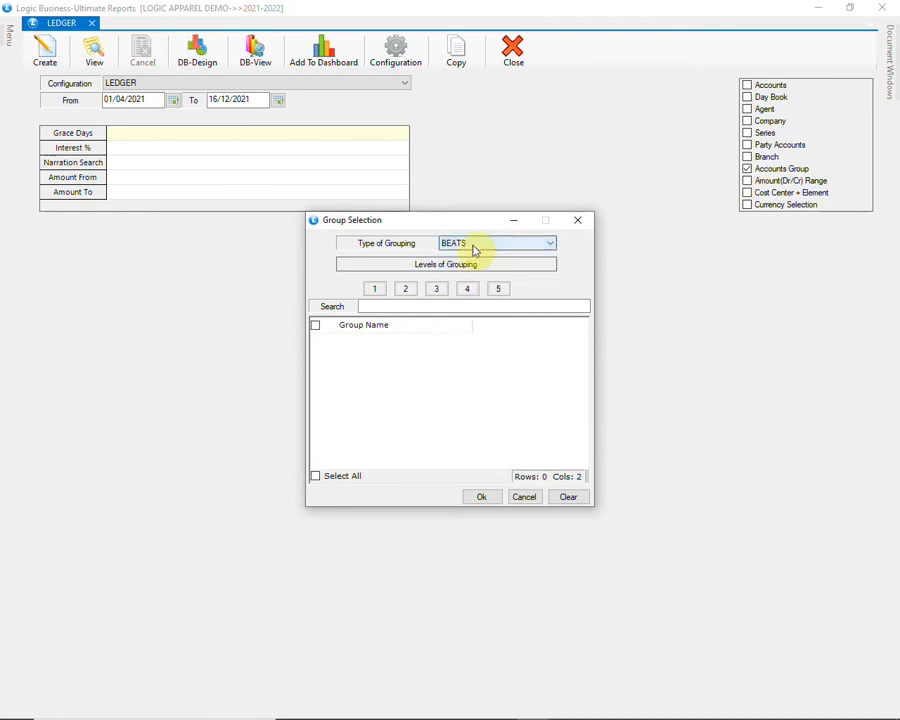
{"action": "left_click", "coordinate": [386, 288]}
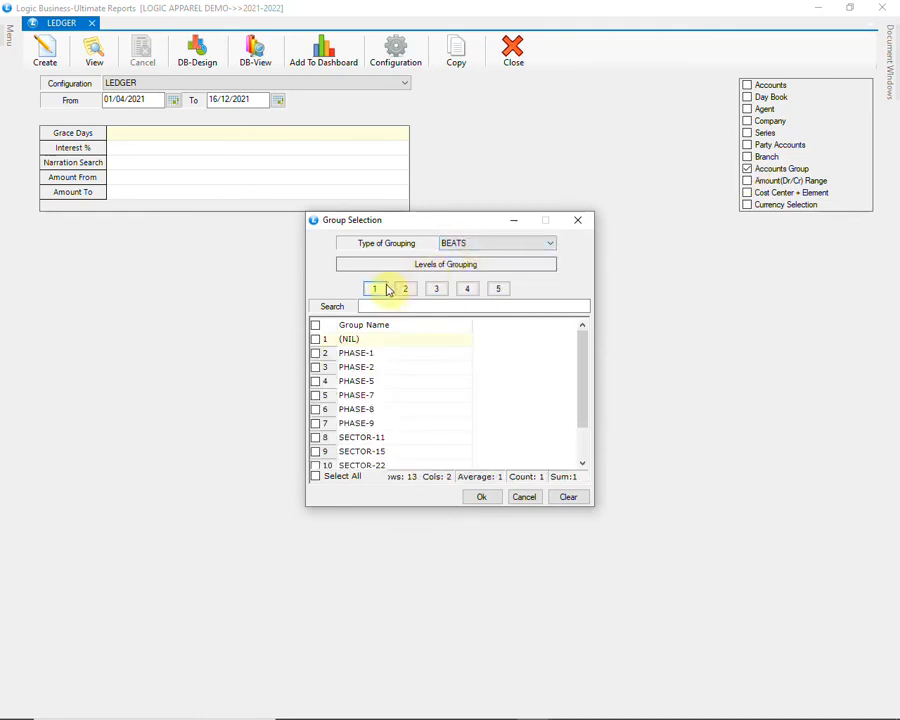
{"action": "left_click", "coordinate": [403, 289]}
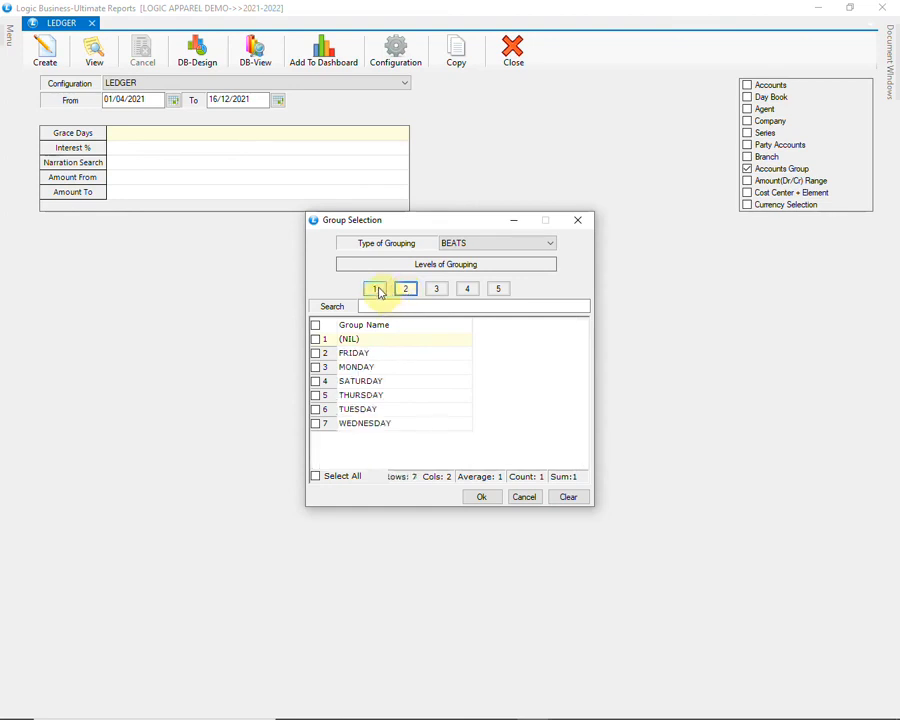
{"action": "left_click", "coordinate": [376, 289]}
{"action": "left_click", "coordinate": [316, 353]}
{"action": "left_click", "coordinate": [481, 497]}
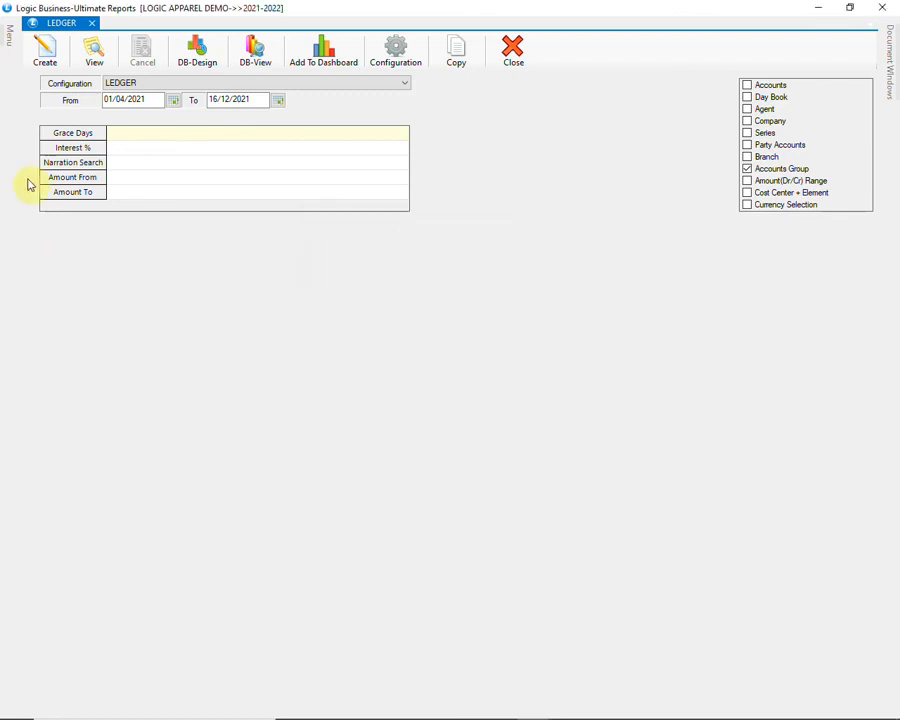
{"action": "left_click", "coordinate": [42, 56]}
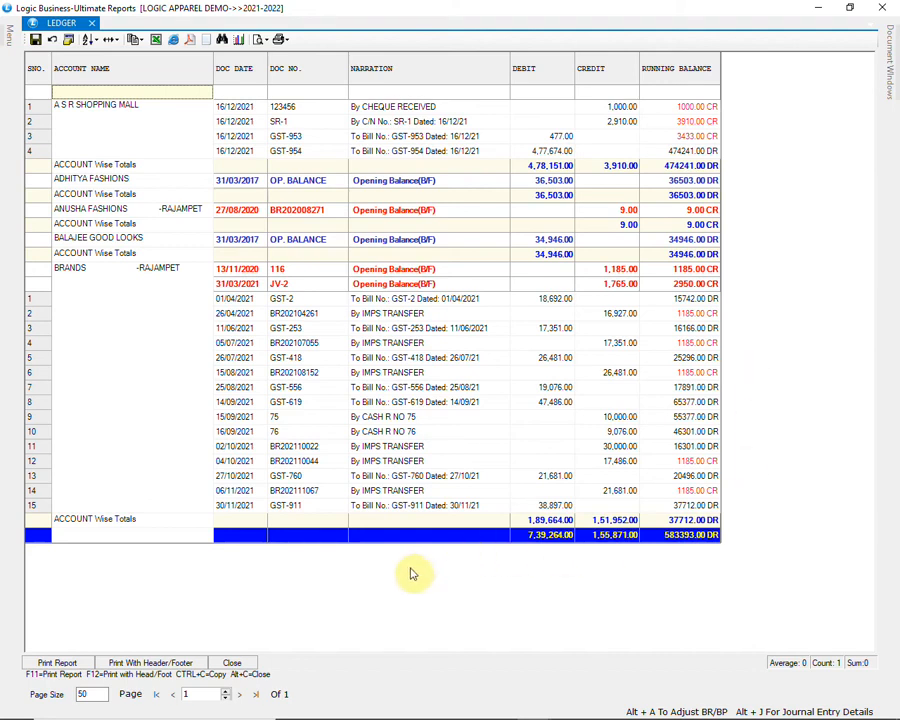
{"action": "left_click", "coordinate": [236, 664]}
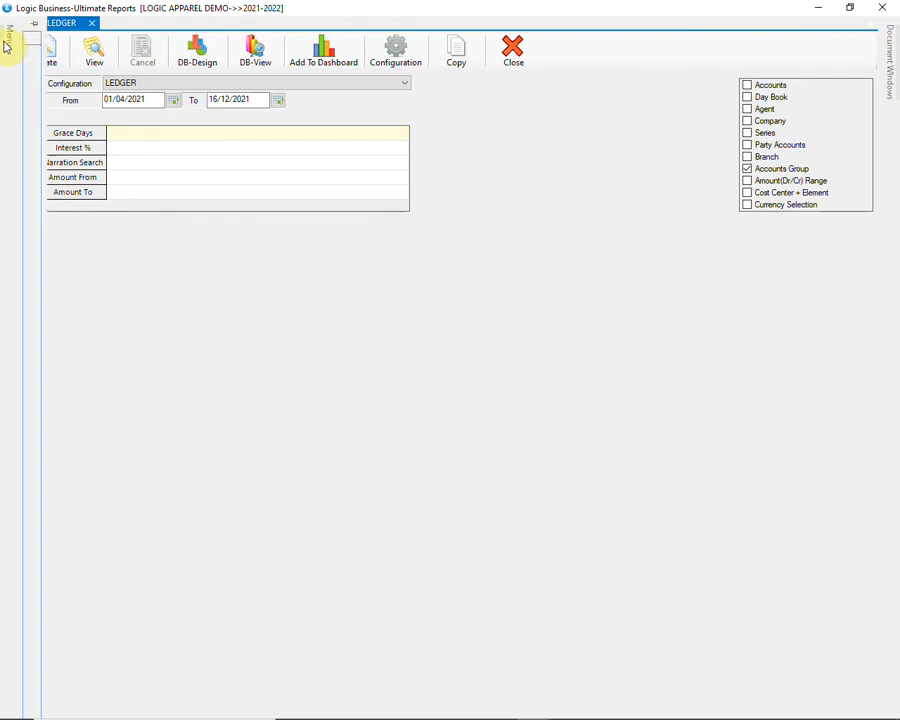
Step: Open Dues/Ageing Analysis with the CURRENT DUES configuration
{"action": "mouse_move", "coordinate": [6, 45]}
{"action": "left_click", "coordinate": [32, 52]}
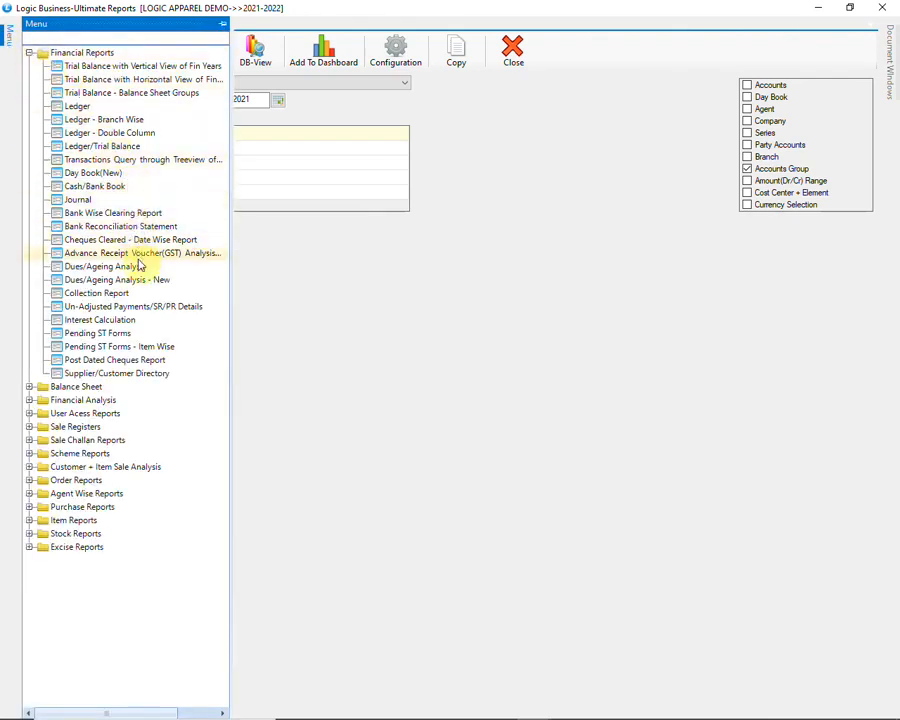
{"action": "left_click", "coordinate": [196, 267]}
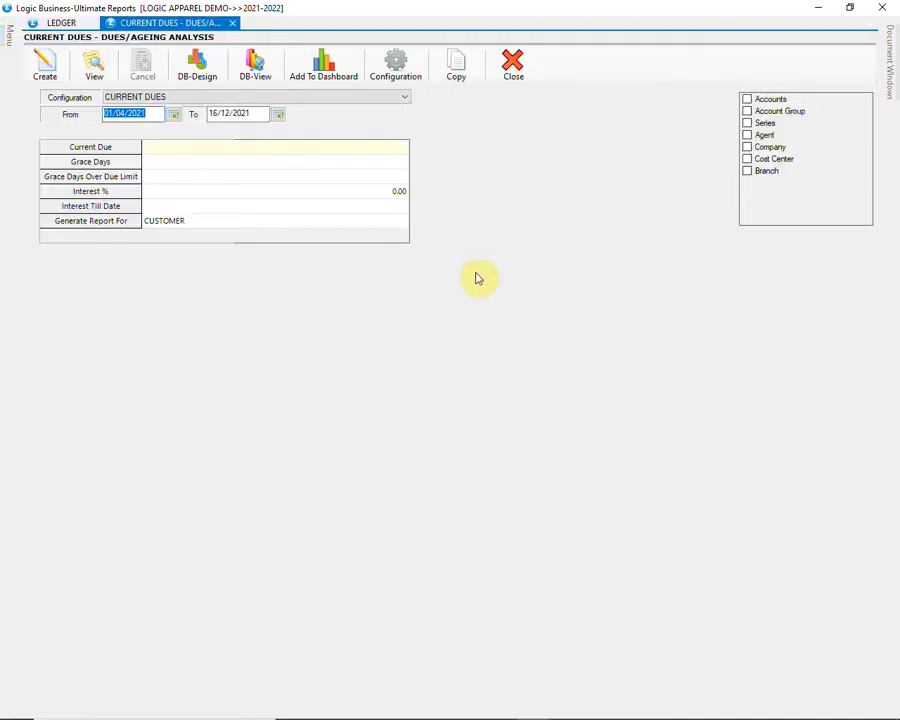
{"action": "left_click", "coordinate": [374, 98]}
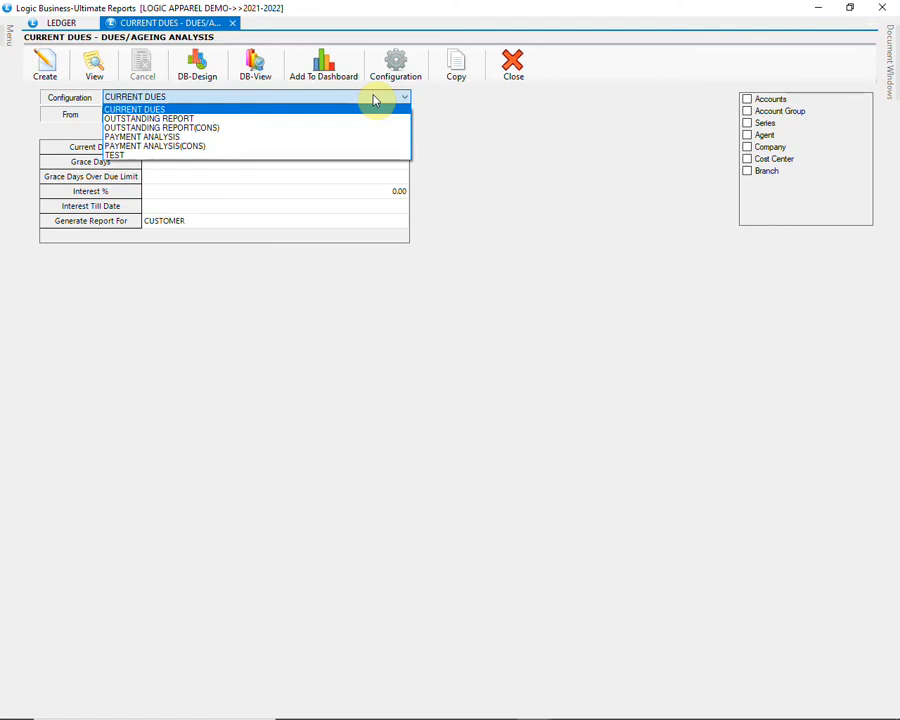
{"action": "left_click", "coordinate": [374, 98]}
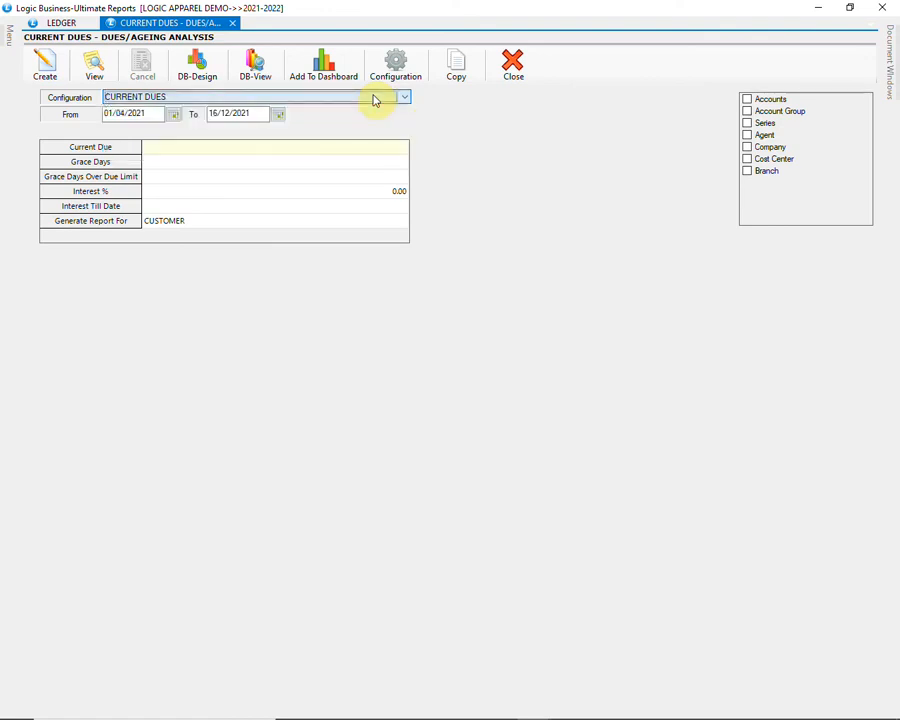
Step: Filter current dues to the PHASE-1 account group, generate and close it, then select Cash/Bank Book
{"action": "left_click", "coordinate": [748, 112]}
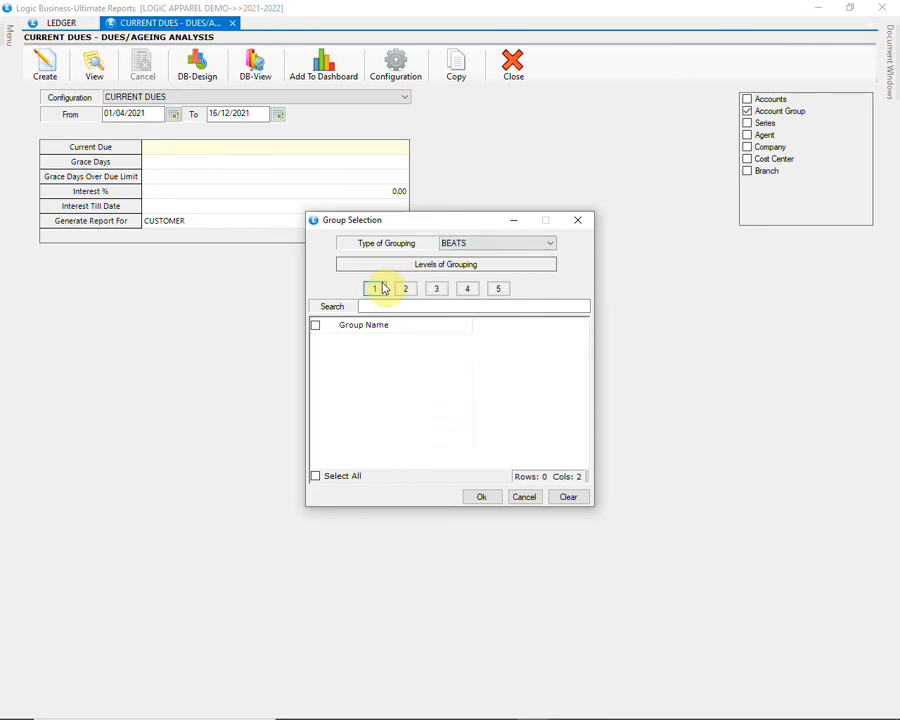
{"action": "left_click", "coordinate": [377, 289]}
{"action": "left_click", "coordinate": [318, 353]}
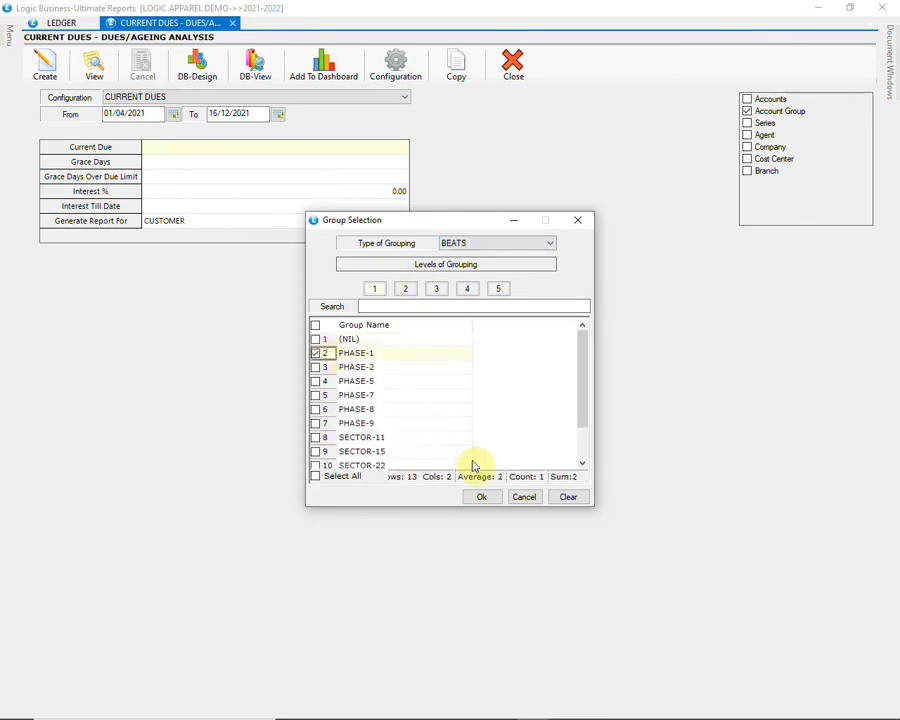
{"action": "left_click", "coordinate": [481, 498]}
{"action": "left_click", "coordinate": [46, 64]}
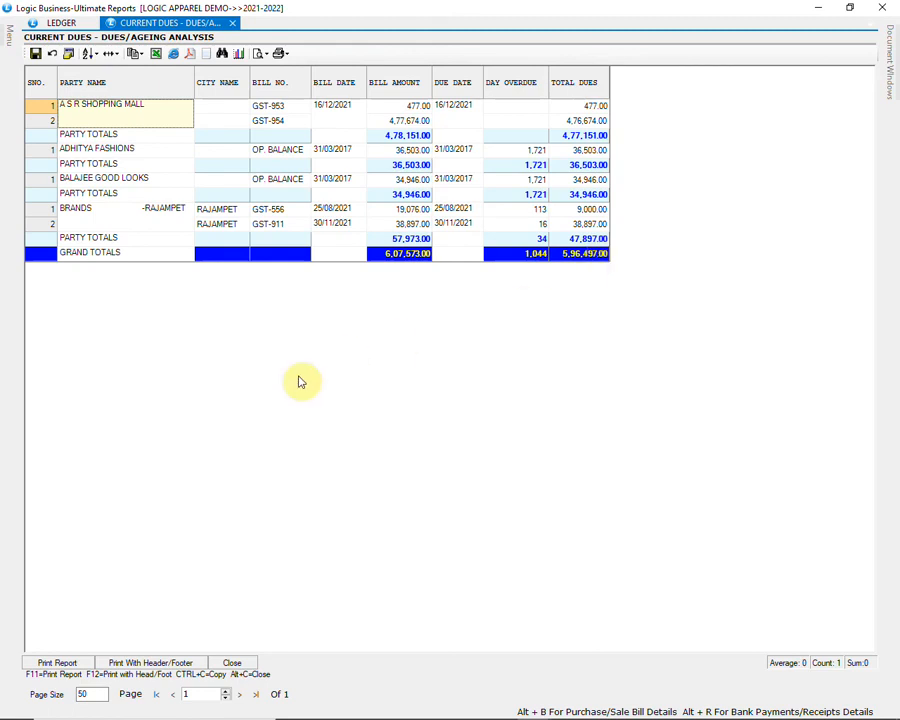
{"action": "left_click", "coordinate": [231, 663]}
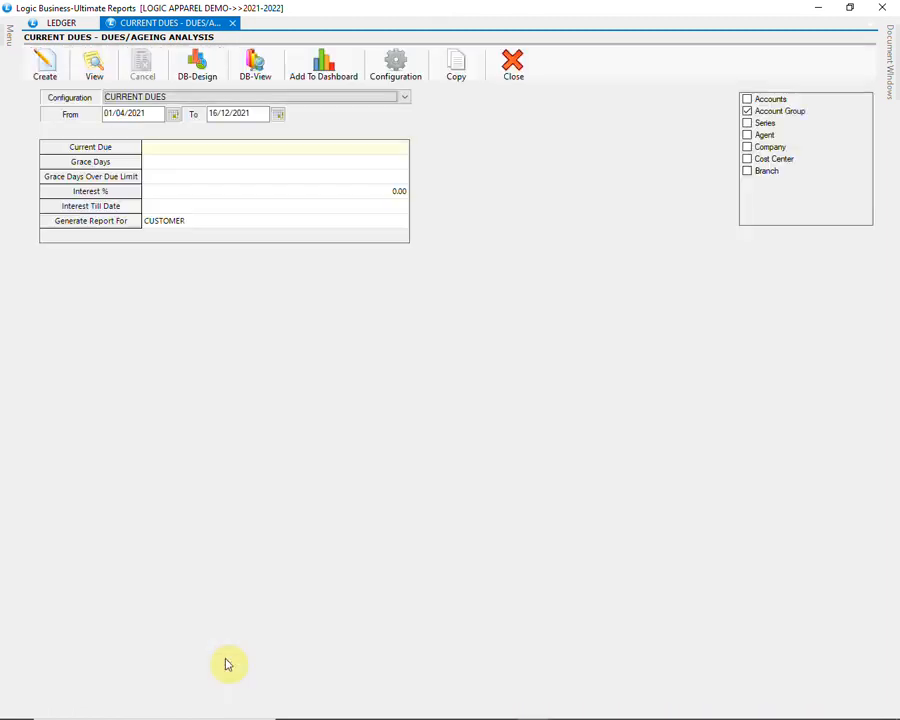
{"action": "mouse_move", "coordinate": [5, 42]}
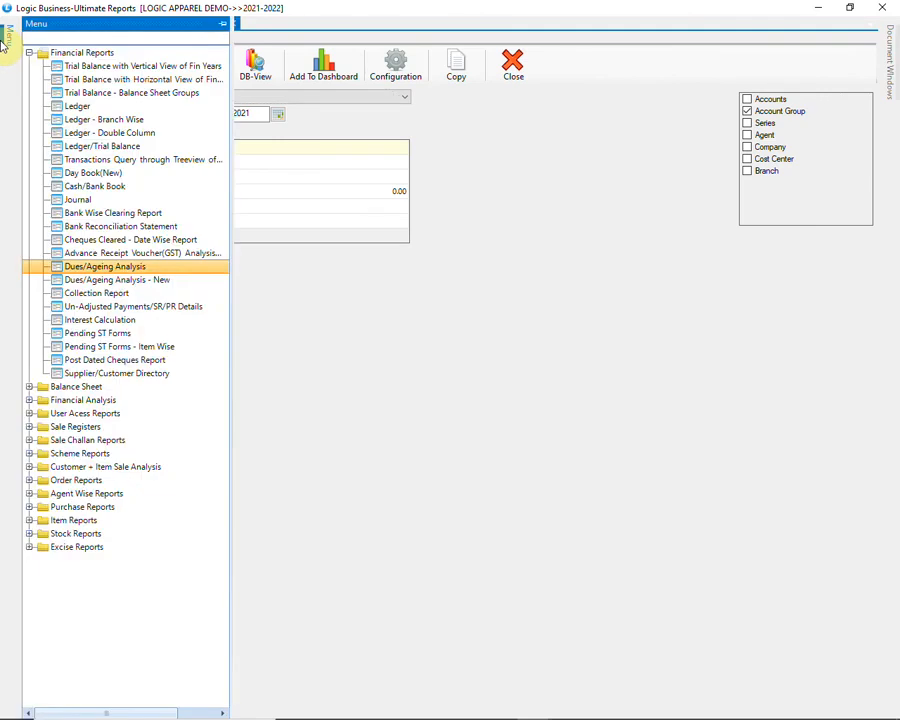
{"action": "left_click", "coordinate": [142, 188]}
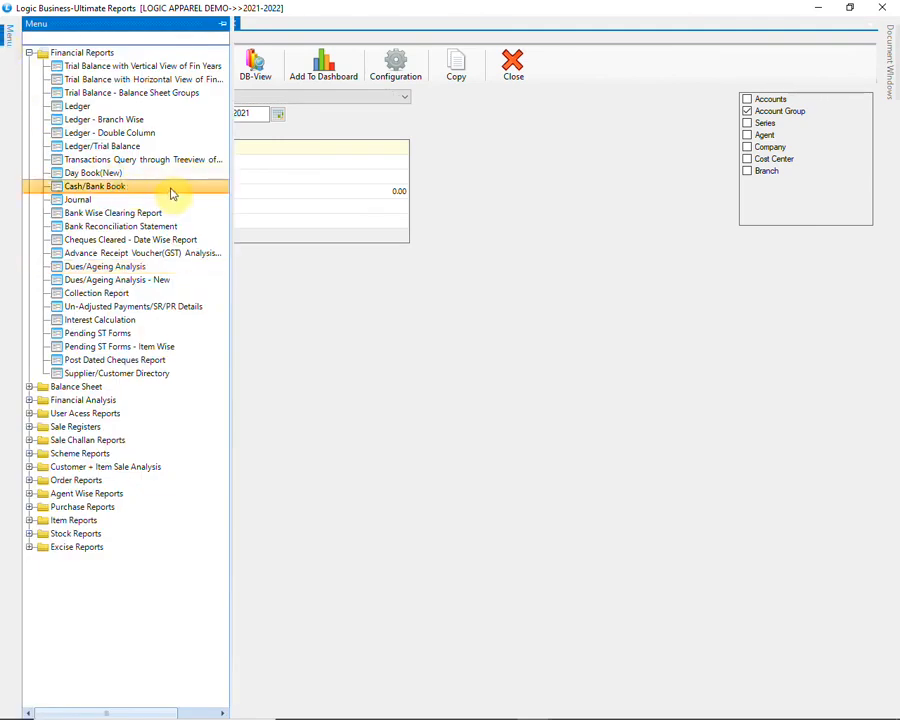
Step: Generate the BANK BOOK for all accounts except CASH IN HAND
{"action": "double_click", "coordinate": [170, 193]}
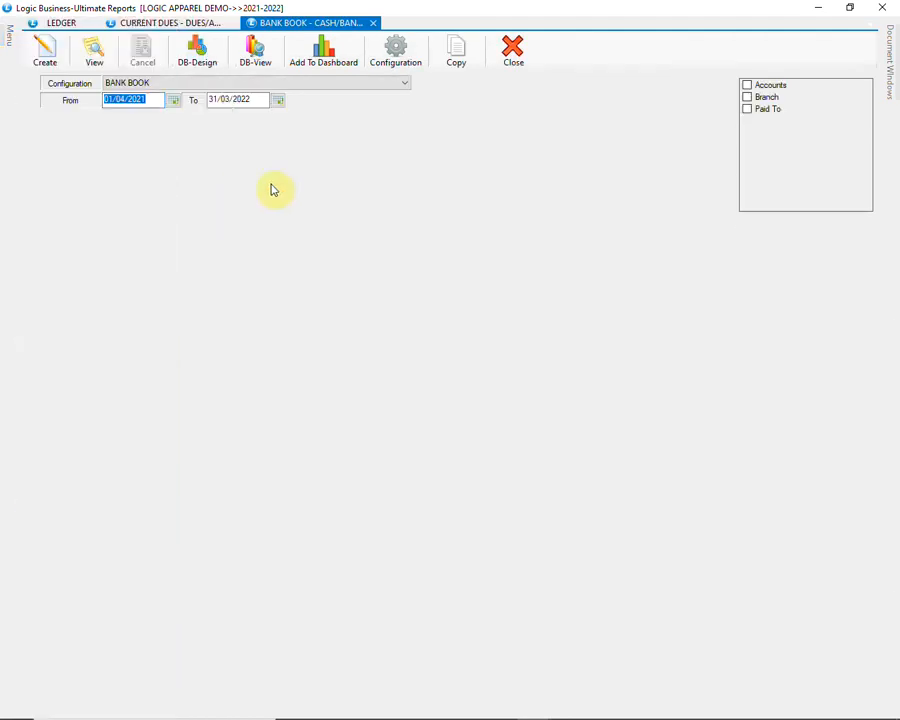
{"action": "left_click", "coordinate": [358, 84]}
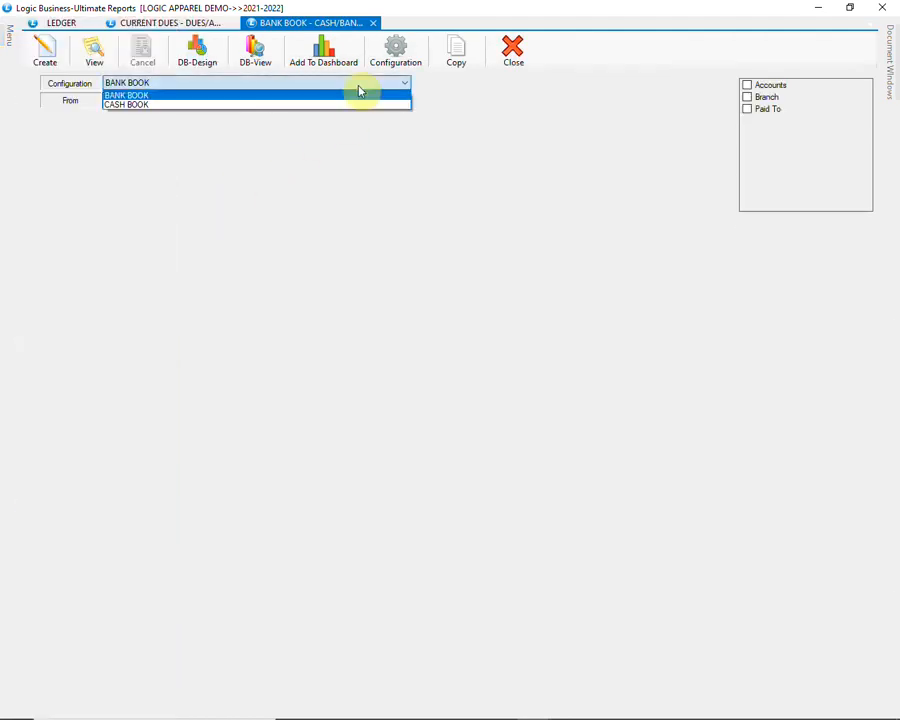
{"action": "left_click", "coordinate": [360, 94]}
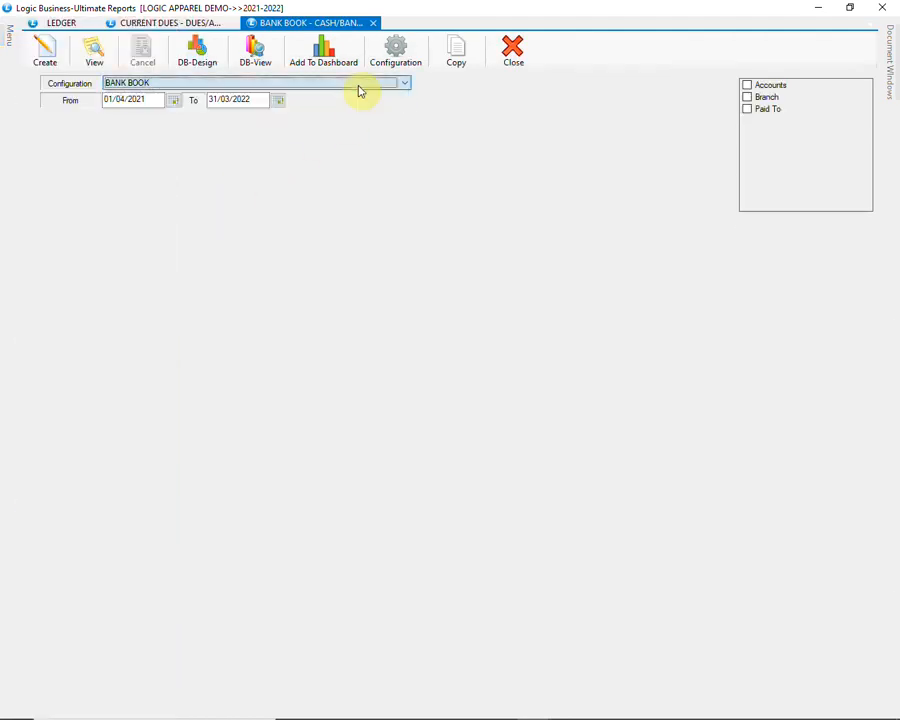
{"action": "left_click", "coordinate": [747, 86]}
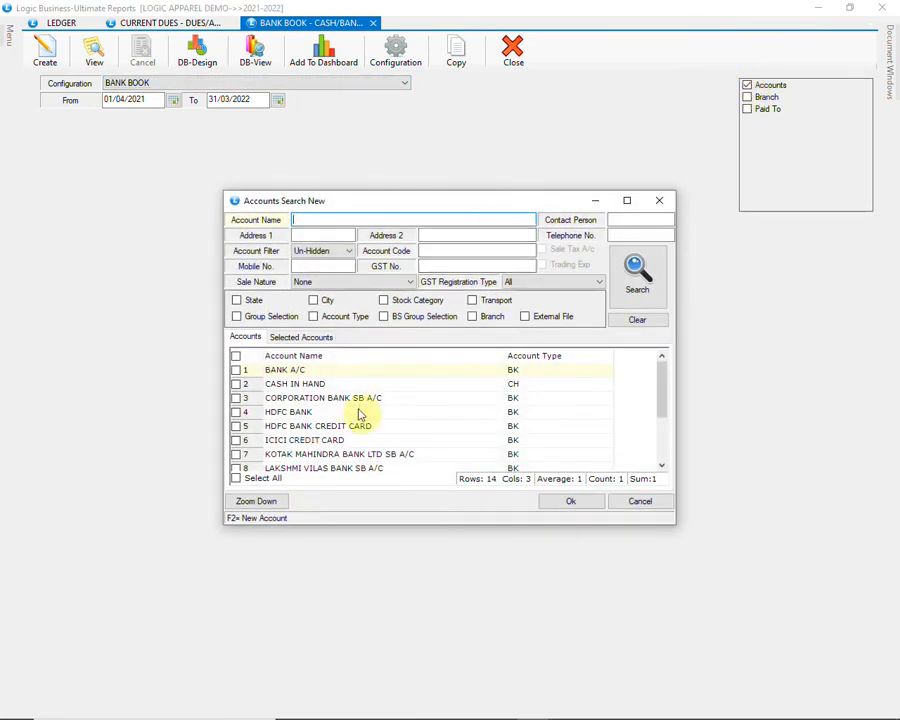
{"action": "left_click", "coordinate": [250, 478]}
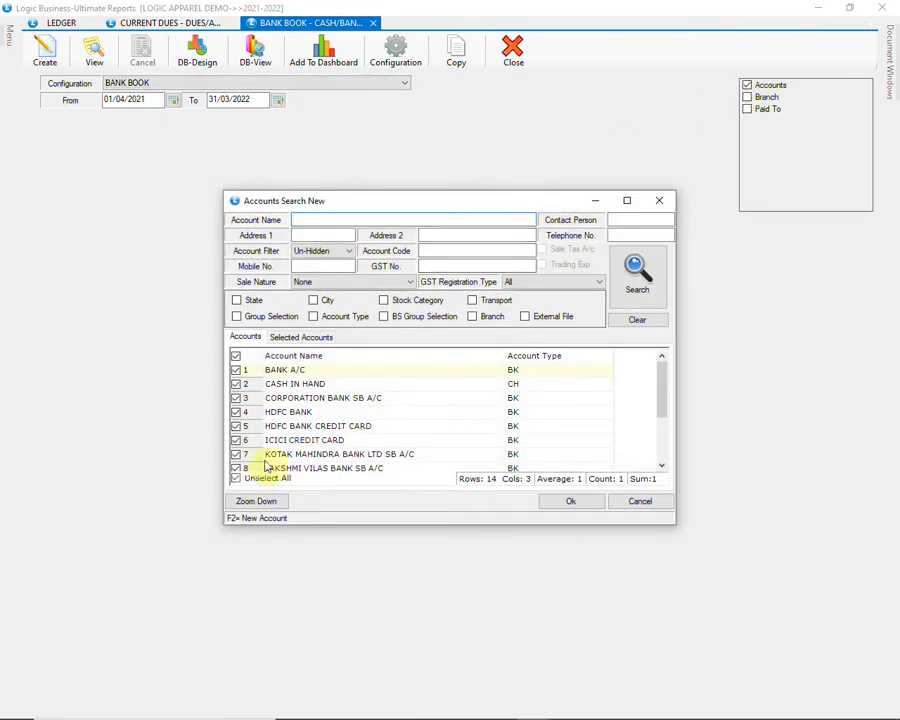
{"action": "left_click", "coordinate": [236, 384]}
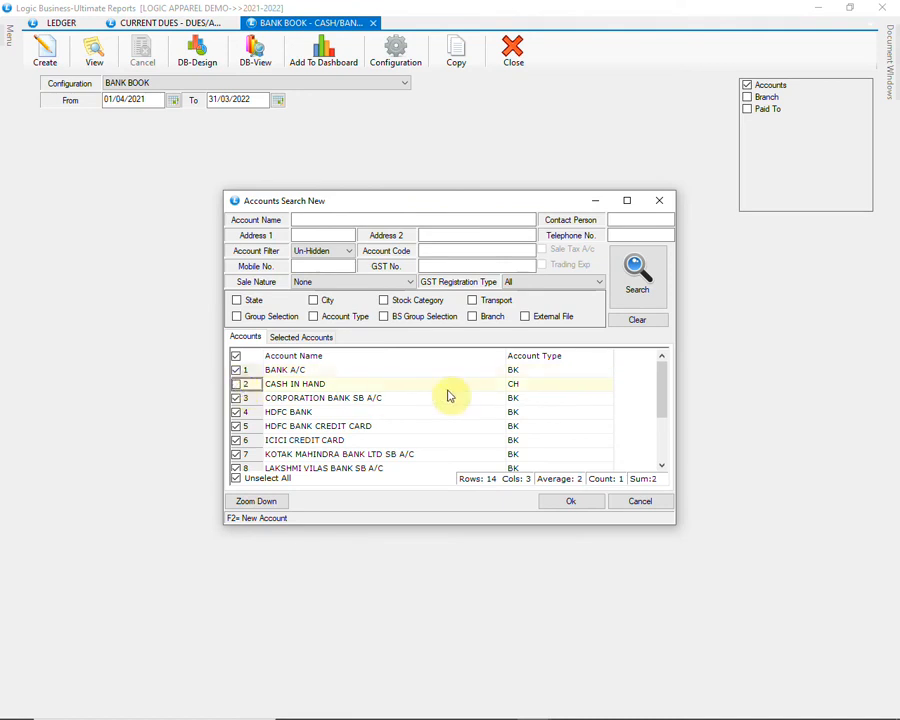
{"action": "left_click", "coordinate": [565, 501]}
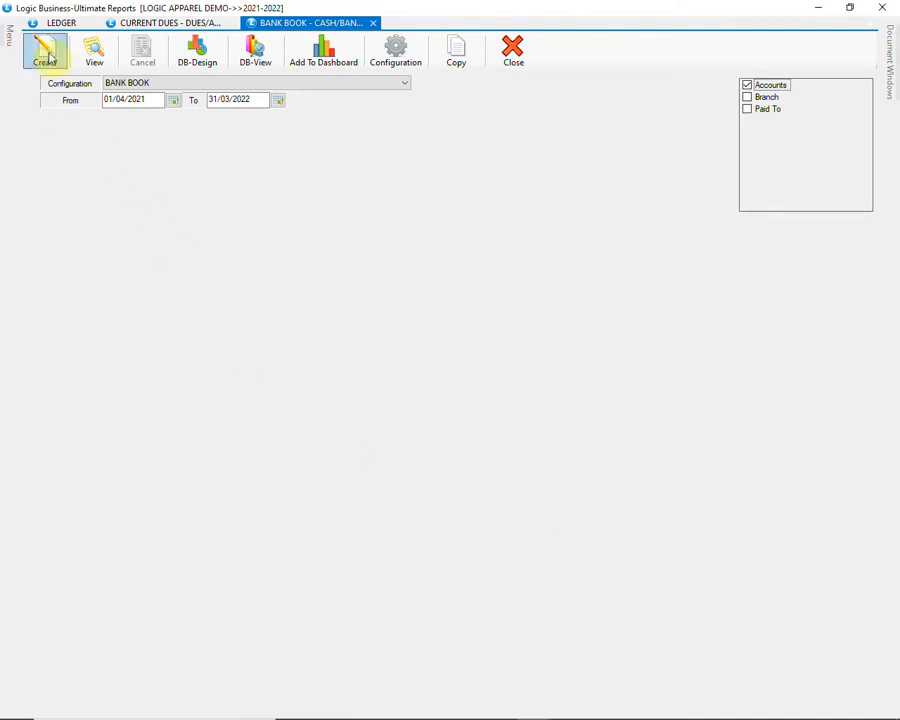
{"action": "left_click", "coordinate": [44, 50]}
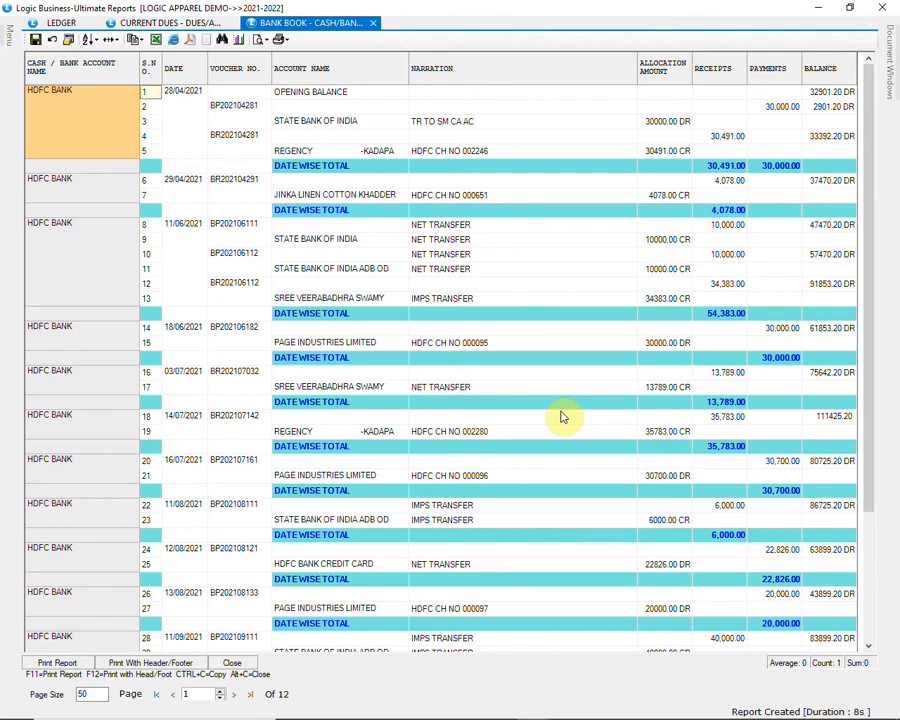
Step: Scroll down through the Bank Book report entries
{"action": "scroll", "coordinate": [563, 417], "scroll_direction": "down", "scroll_amount": 4}
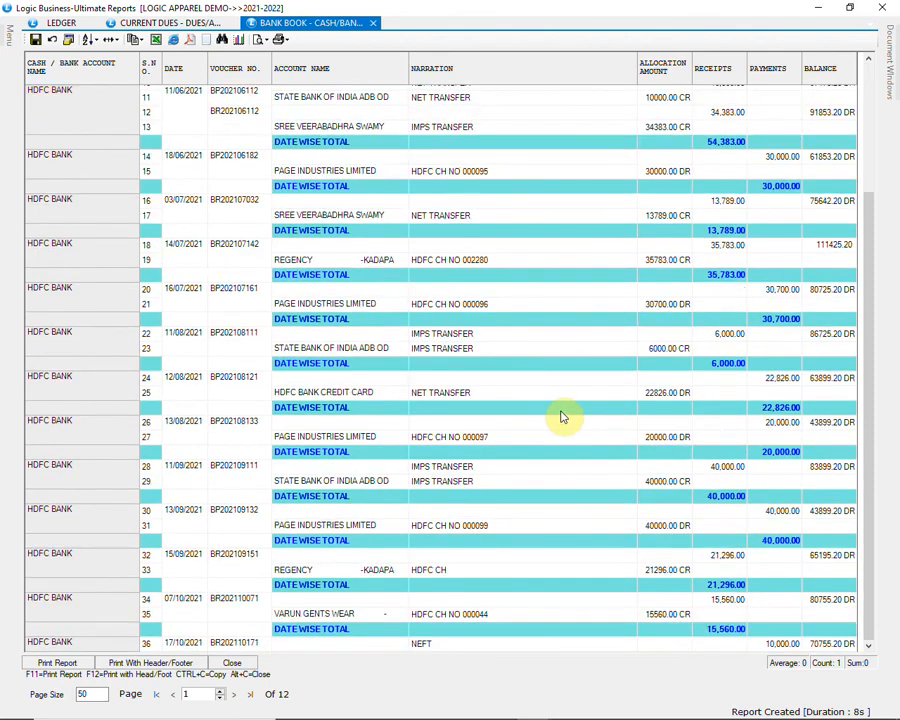
{"action": "scroll", "coordinate": [563, 417], "scroll_direction": "down", "scroll_amount": 5}
{"action": "scroll", "coordinate": [563, 417], "scroll_direction": "down", "scroll_amount": 3}
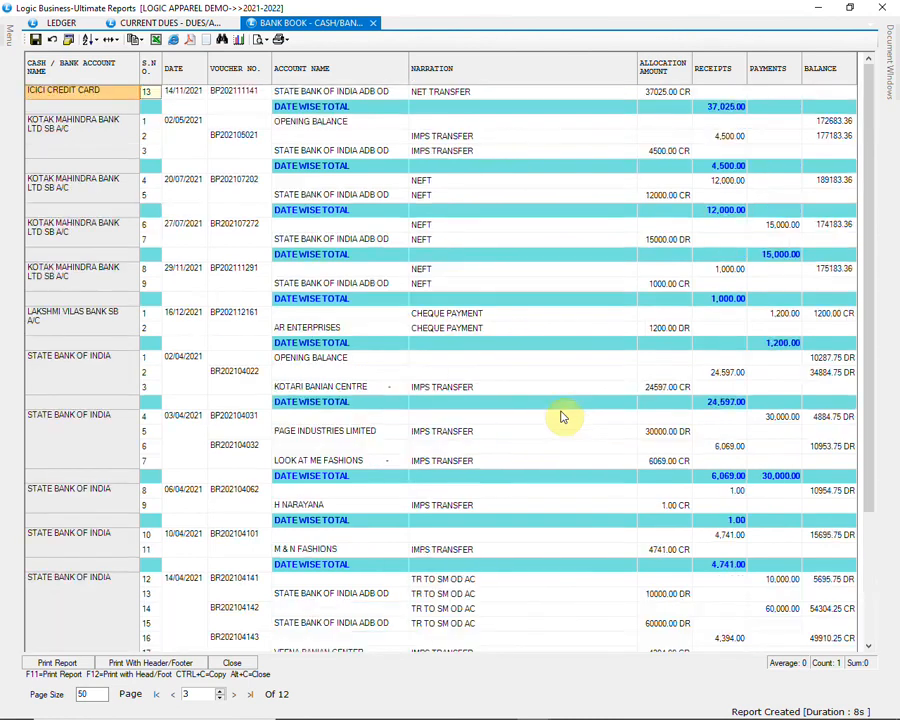
{"action": "scroll", "coordinate": [563, 417], "scroll_direction": "down", "scroll_amount": 4}
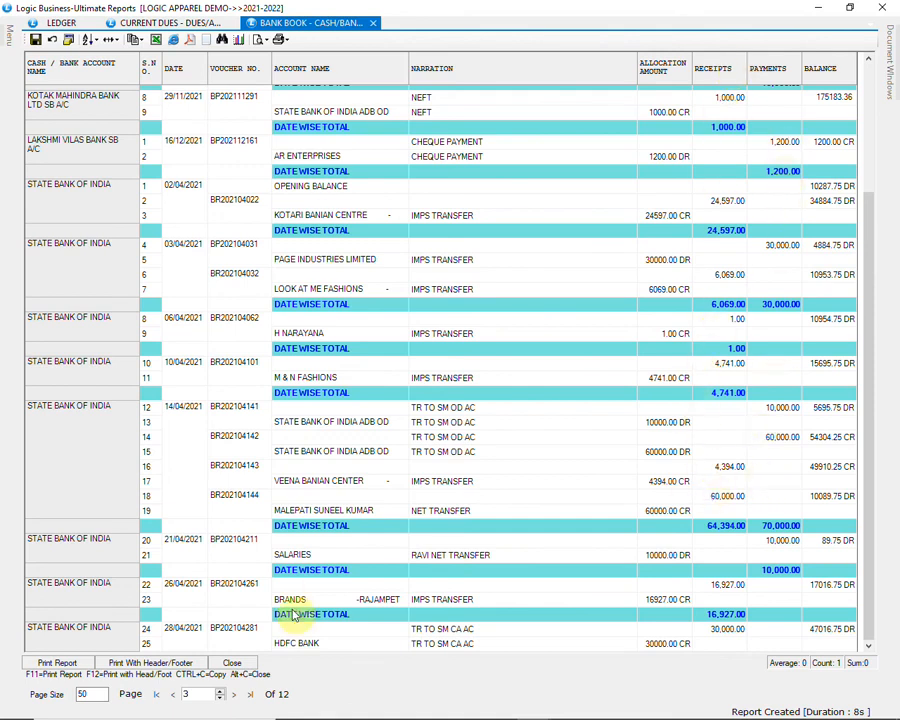
Step: Close the Bank Book, generate the Collection Report, scroll through it, and close it
{"action": "left_click", "coordinate": [237, 664]}
{"action": "mouse_move", "coordinate": [5, 40]}
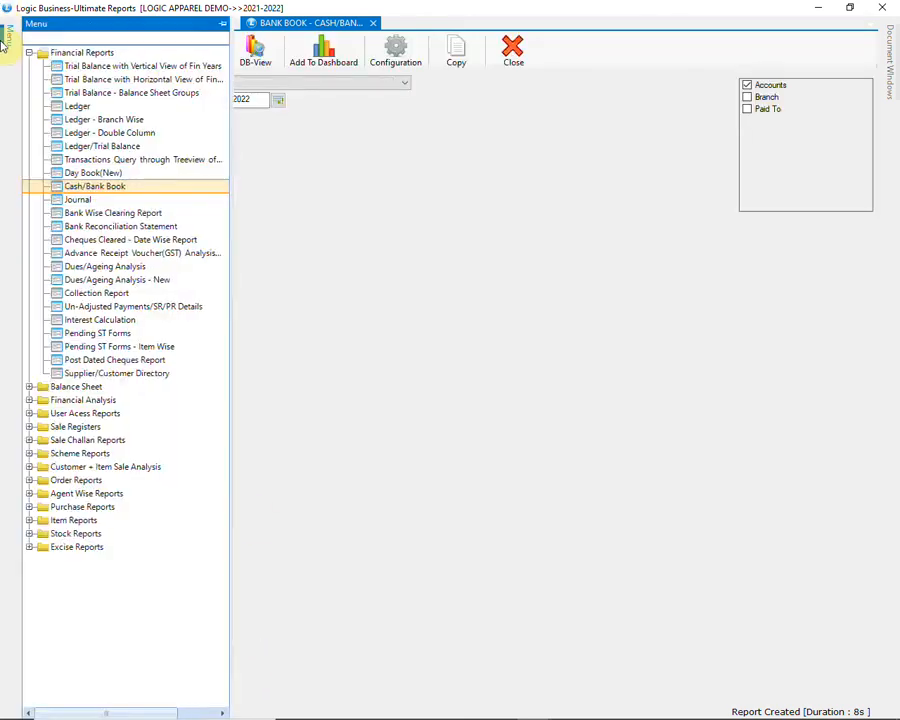
{"action": "left_click", "coordinate": [165, 296]}
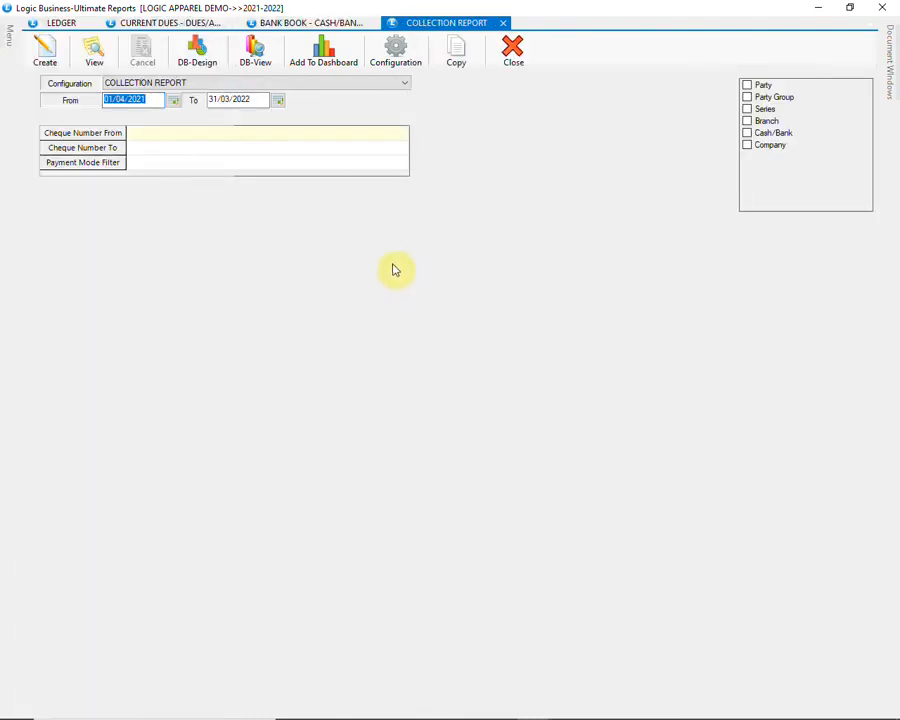
{"action": "left_click", "coordinate": [56, 60]}
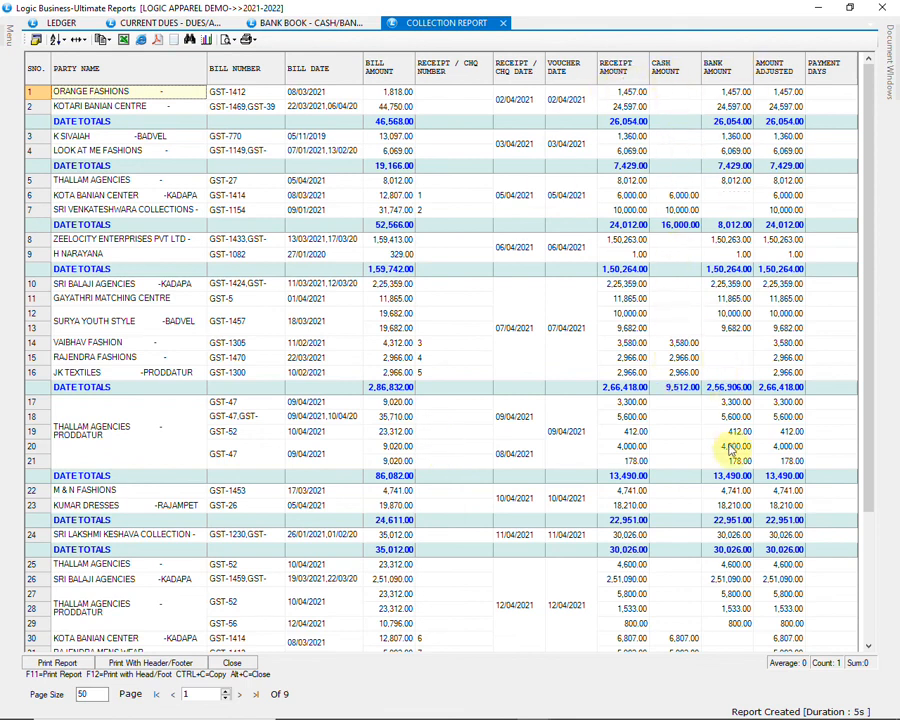
{"action": "scroll", "coordinate": [740, 478], "scroll_direction": "down", "scroll_amount": 4}
{"action": "scroll", "coordinate": [740, 478], "scroll_direction": "down", "scroll_amount": 12}
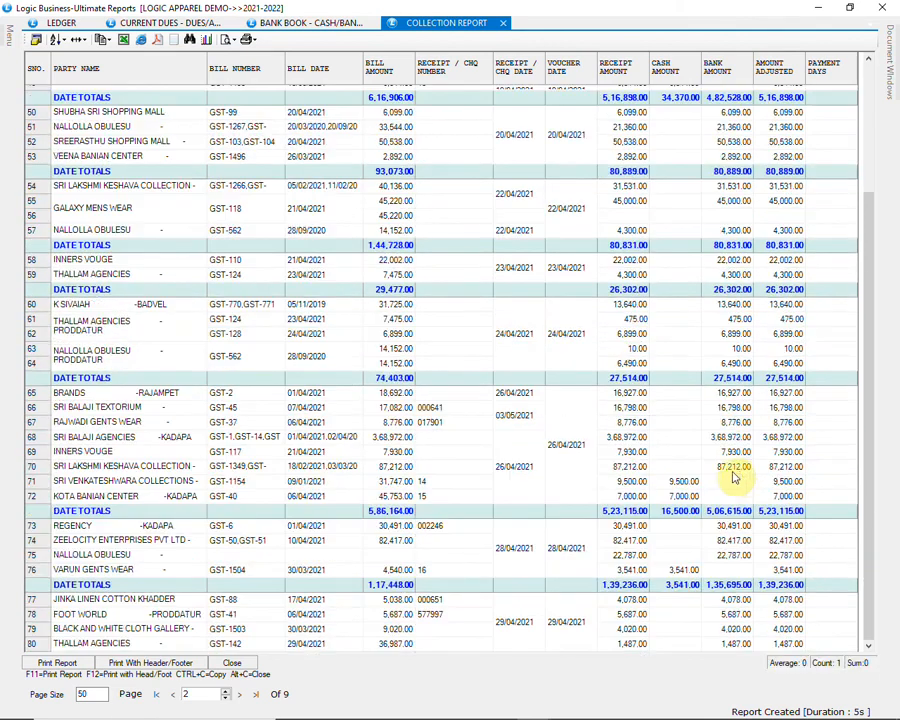
{"action": "left_click", "coordinate": [243, 664]}
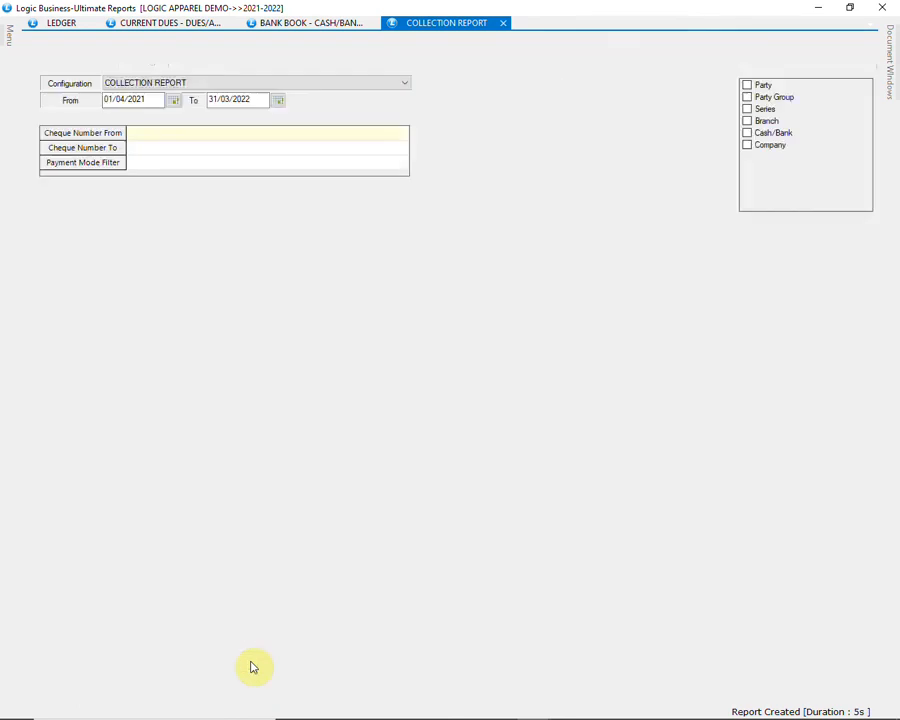
Step: Close the Collection, Bank Book, Current Dues and Ledger report windows
{"action": "left_click", "coordinate": [512, 58]}
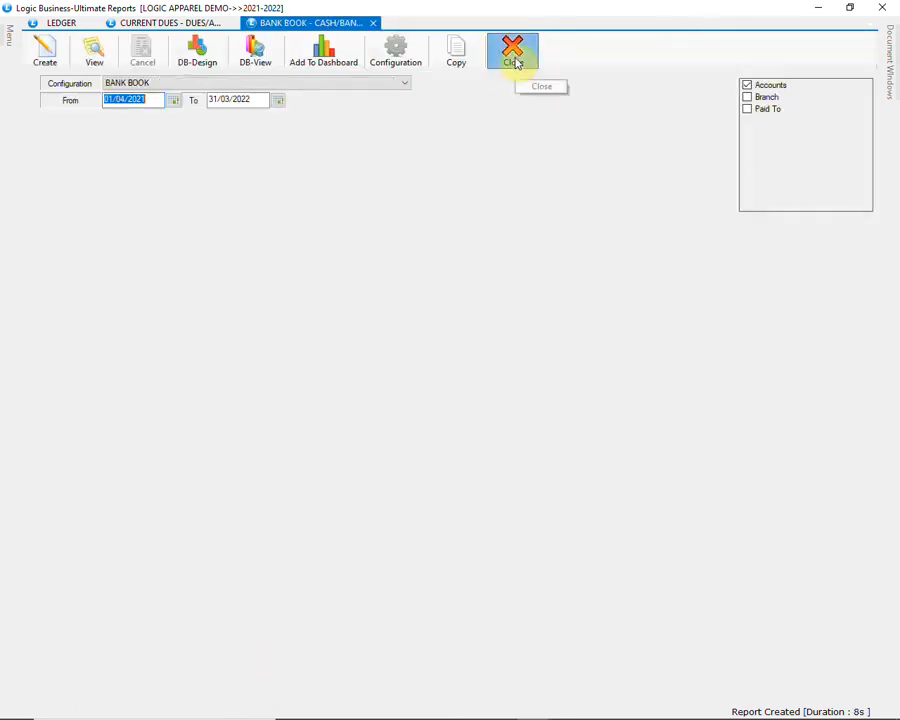
{"action": "left_click", "coordinate": [514, 60]}
{"action": "left_click", "coordinate": [514, 60]}
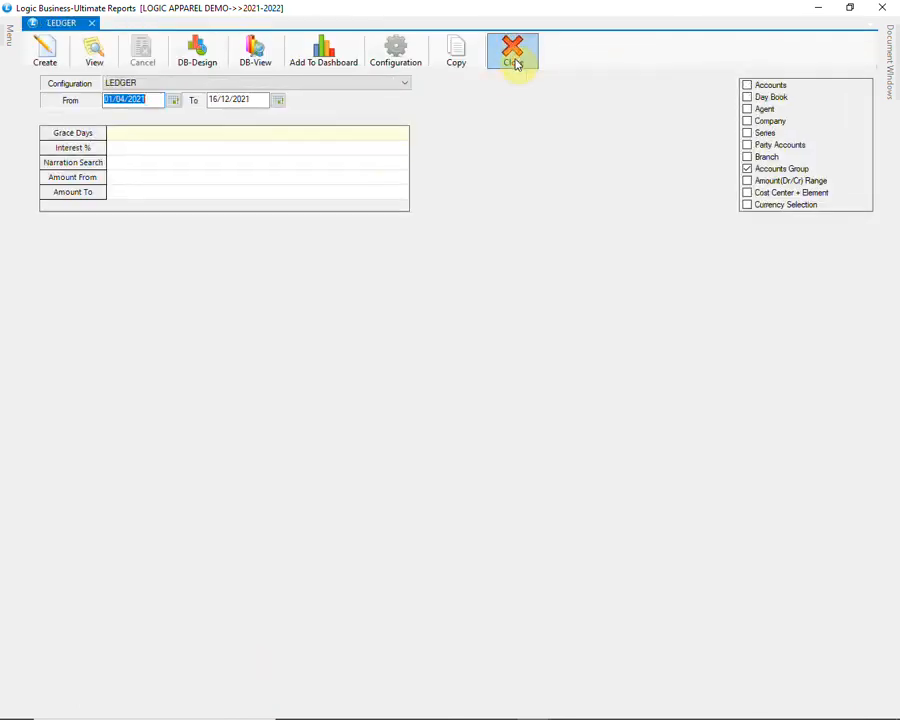
{"action": "left_click", "coordinate": [514, 60]}
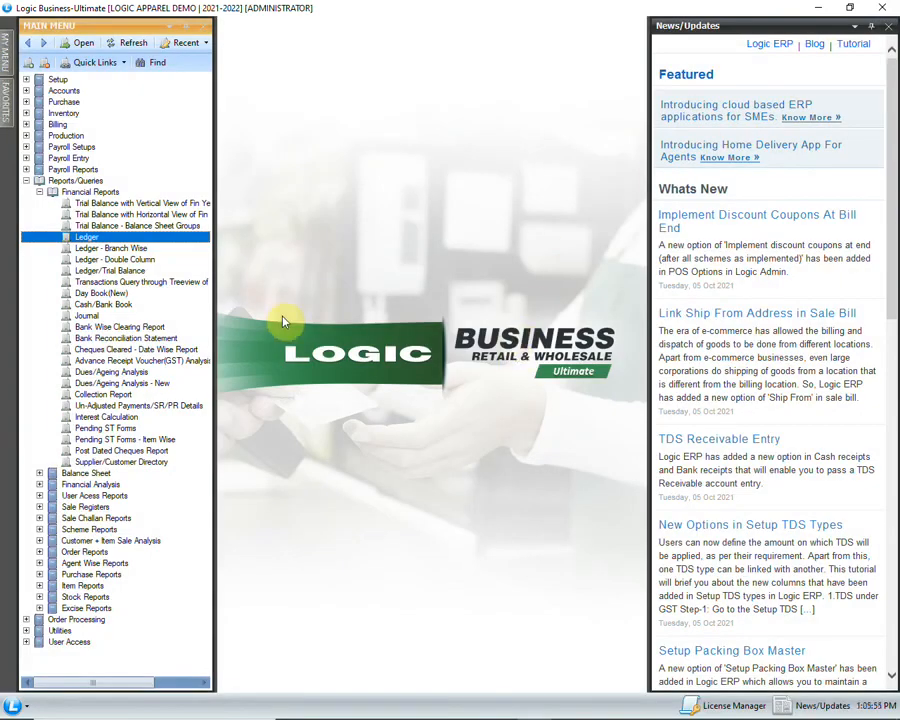
Step: Generate Sale Register (Summary) from 01/11/2021 to 31/03/2022
{"action": "left_click", "coordinate": [39, 191]}
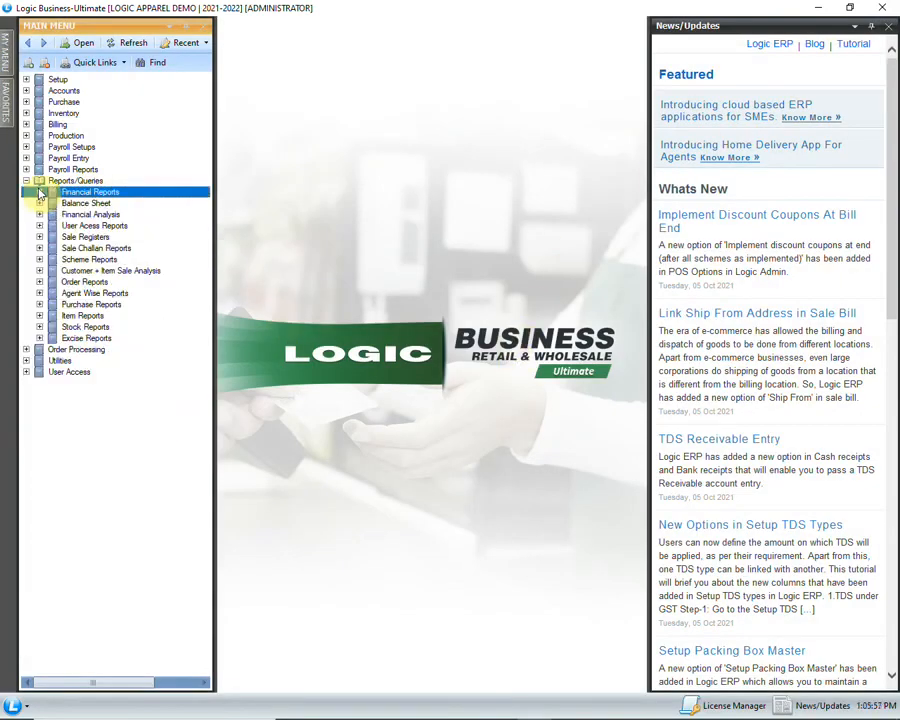
{"action": "left_click", "coordinate": [40, 237]}
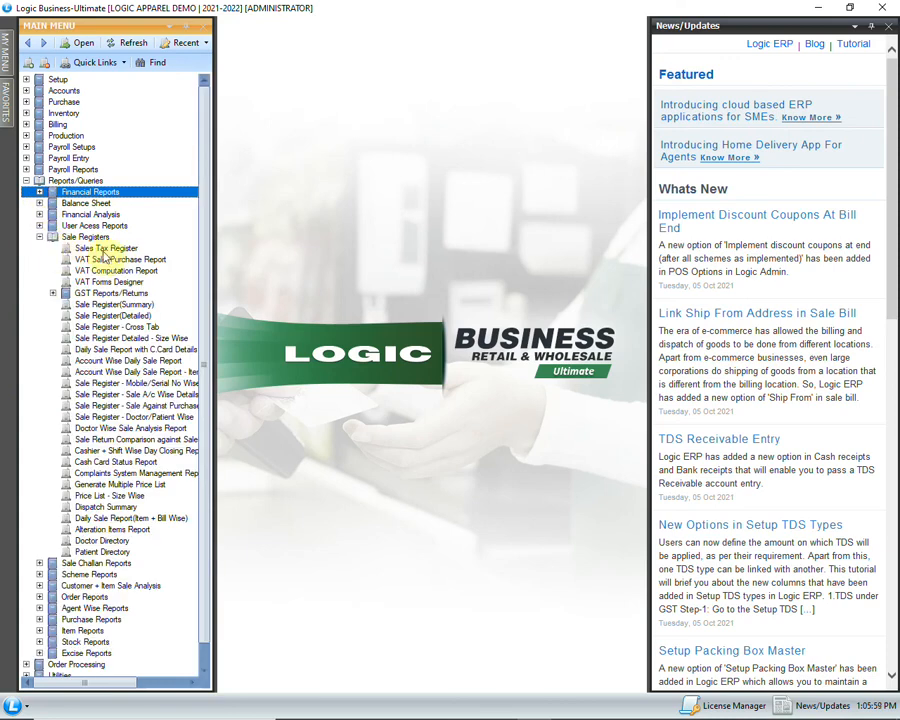
{"action": "left_click", "coordinate": [157, 305]}
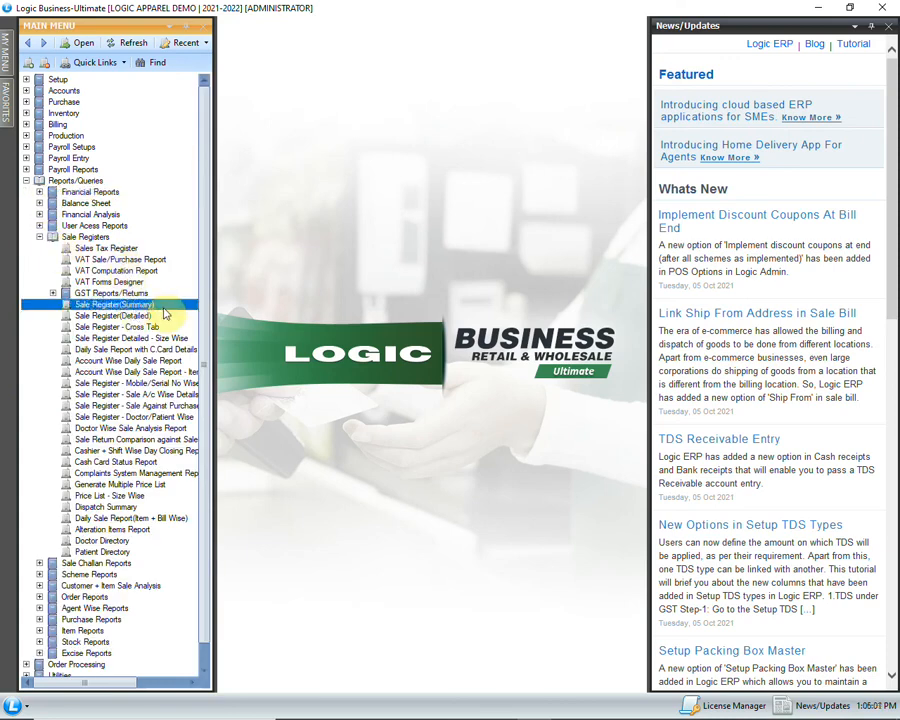
{"action": "double_click", "coordinate": [168, 304]}
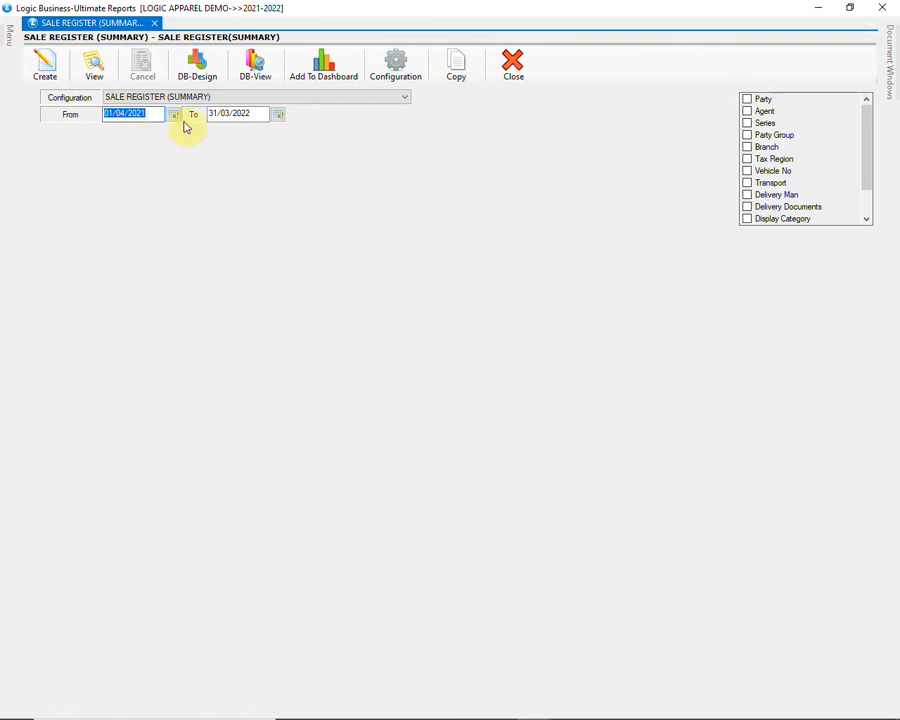
{"action": "left_click", "coordinate": [252, 113]}
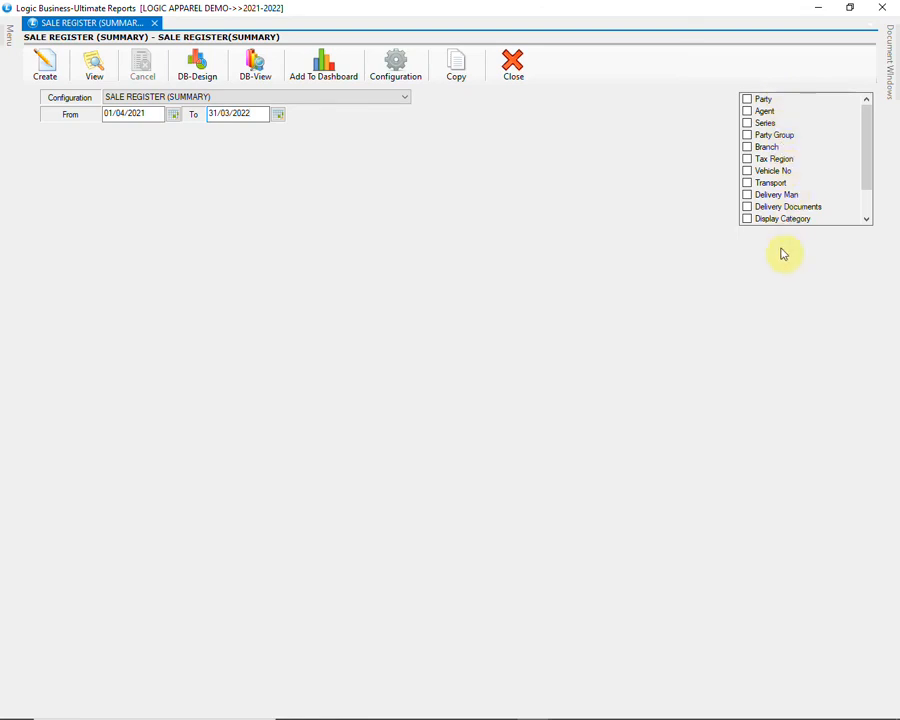
{"action": "left_click", "coordinate": [145, 116]}
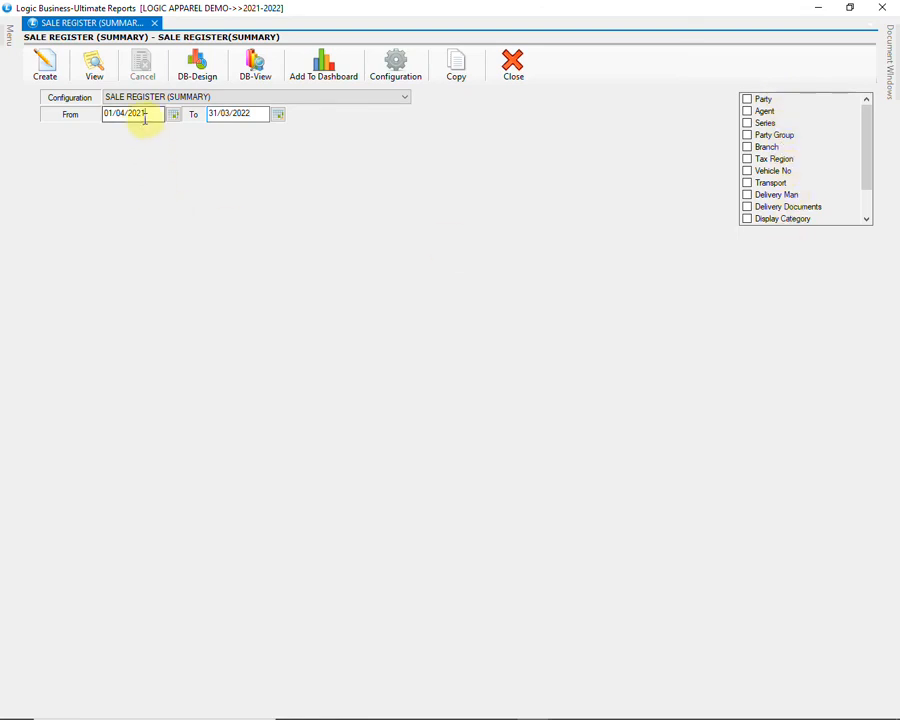
{"action": "type", "text": "01"}
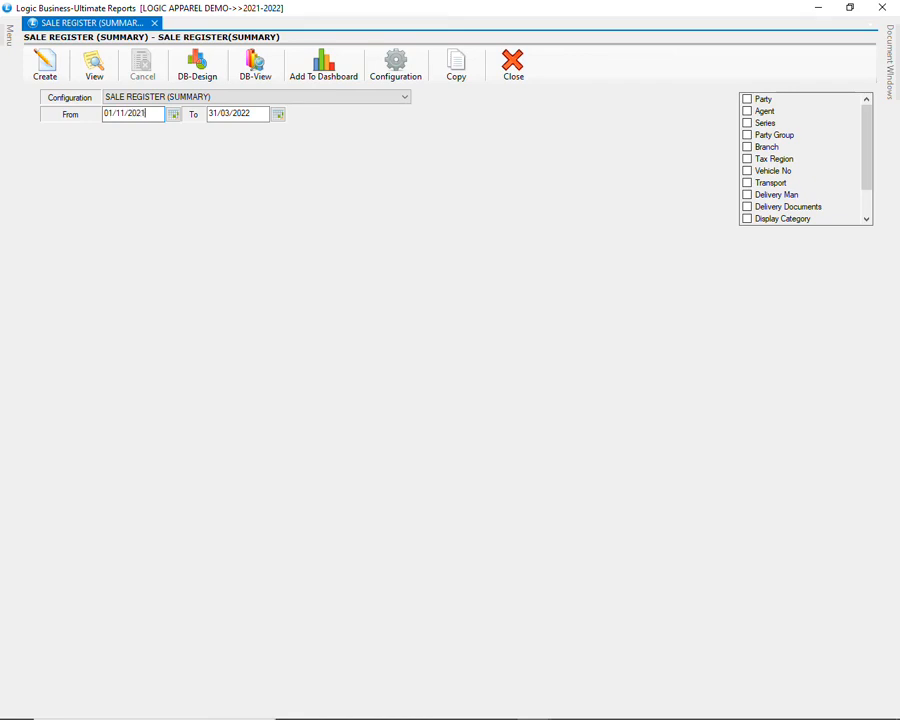
{"action": "left_click", "coordinate": [45, 65]}
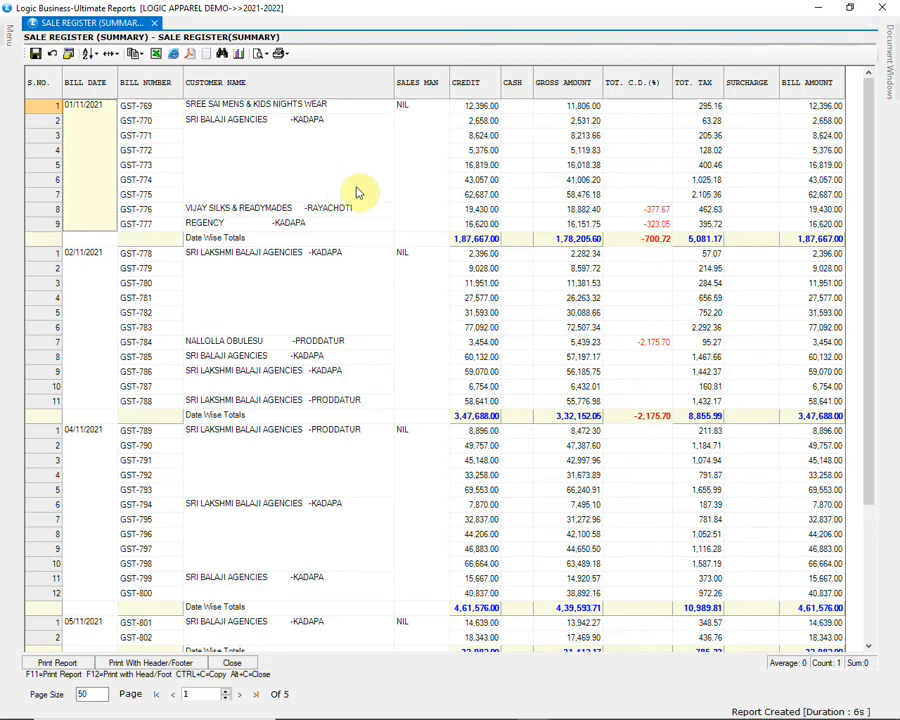
Step: Review the summary bills through to the last-page grand totals, then close the report
{"action": "left_click", "coordinate": [449, 274]}
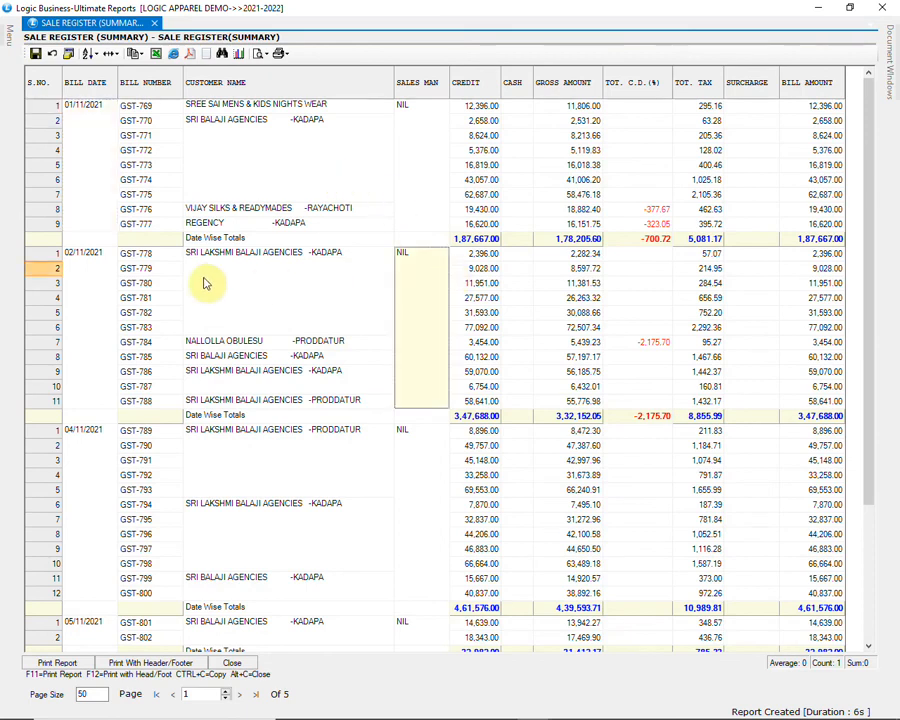
{"action": "left_click", "coordinate": [100, 266]}
{"action": "scroll", "coordinate": [680, 378], "scroll_direction": "down", "scroll_amount": 4}
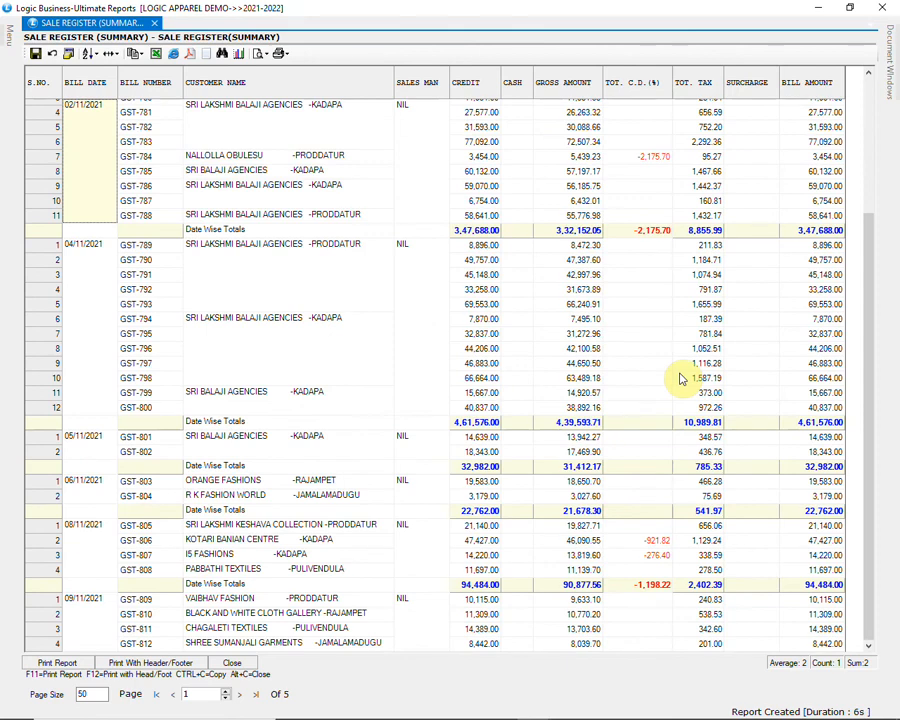
{"action": "scroll", "coordinate": [680, 378], "scroll_direction": "down", "scroll_amount": 5}
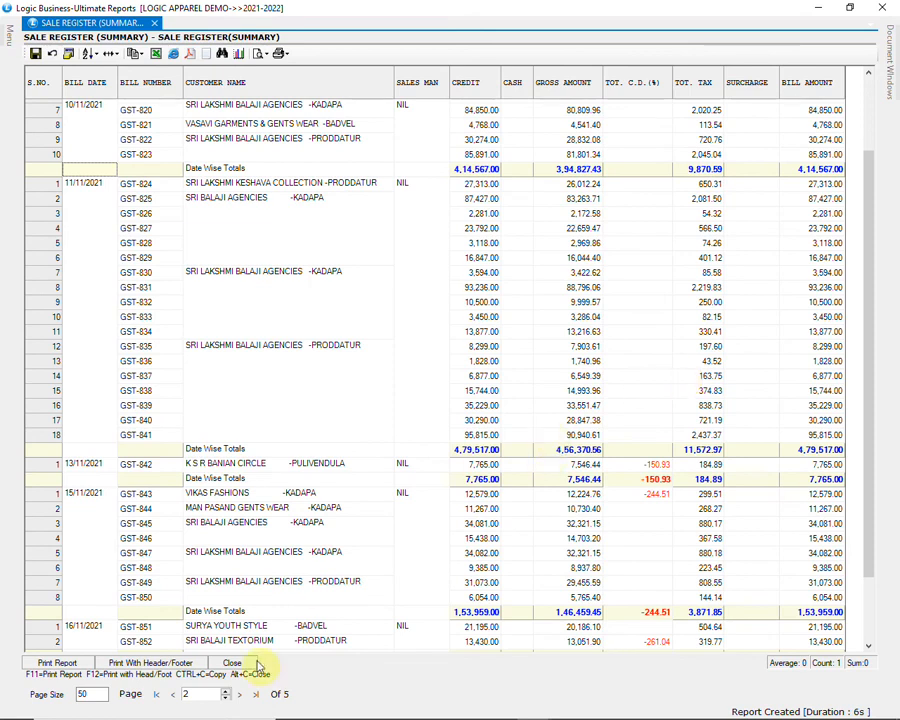
{"action": "left_click", "coordinate": [256, 693]}
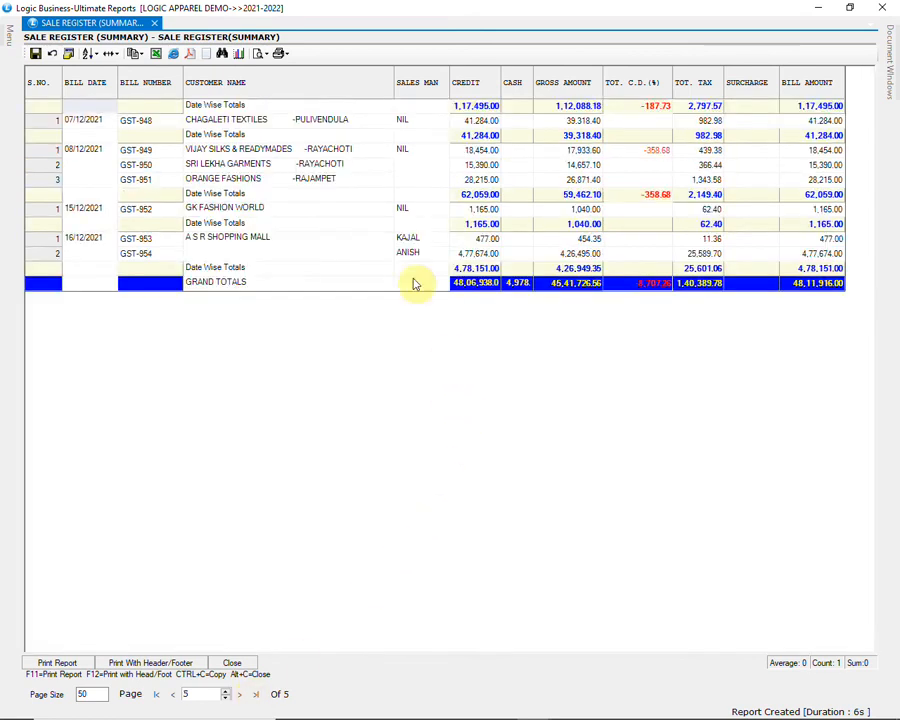
{"action": "left_click", "coordinate": [97, 176]}
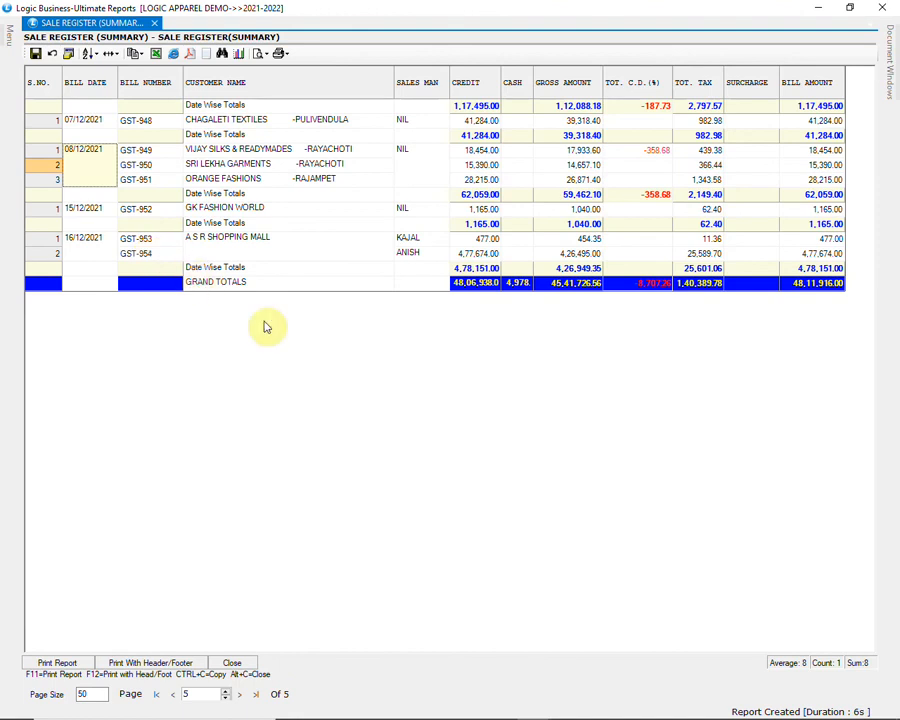
{"action": "left_click", "coordinate": [233, 663]}
{"action": "left_click", "coordinate": [8, 33]}
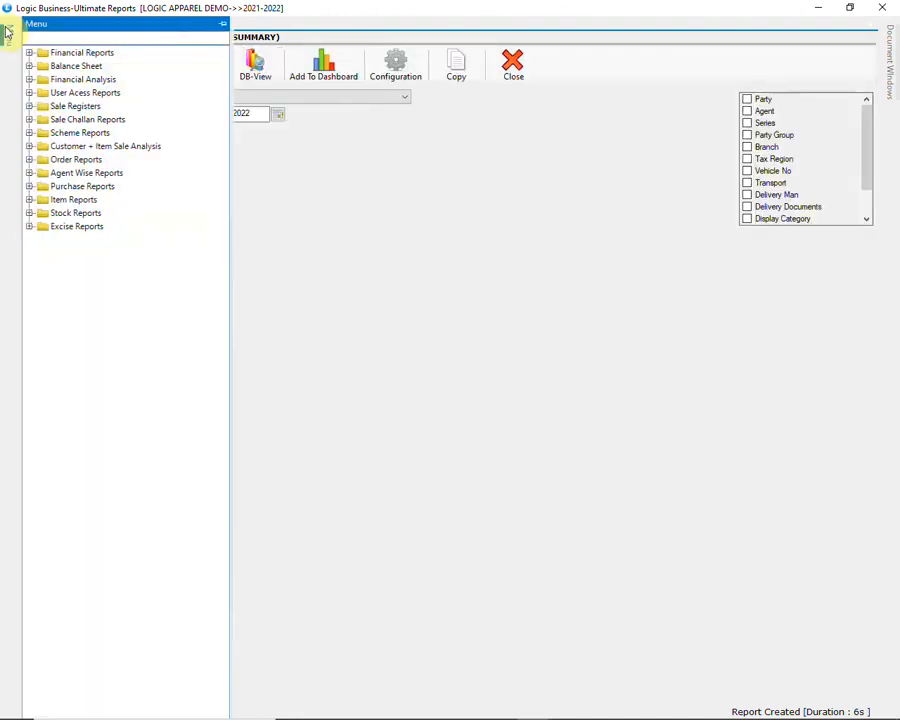
Step: Open Sale Register (Detailed) with the SALE REGISTER DETAILED configuration, starting 01/11/2021
{"action": "left_click", "coordinate": [31, 107]}
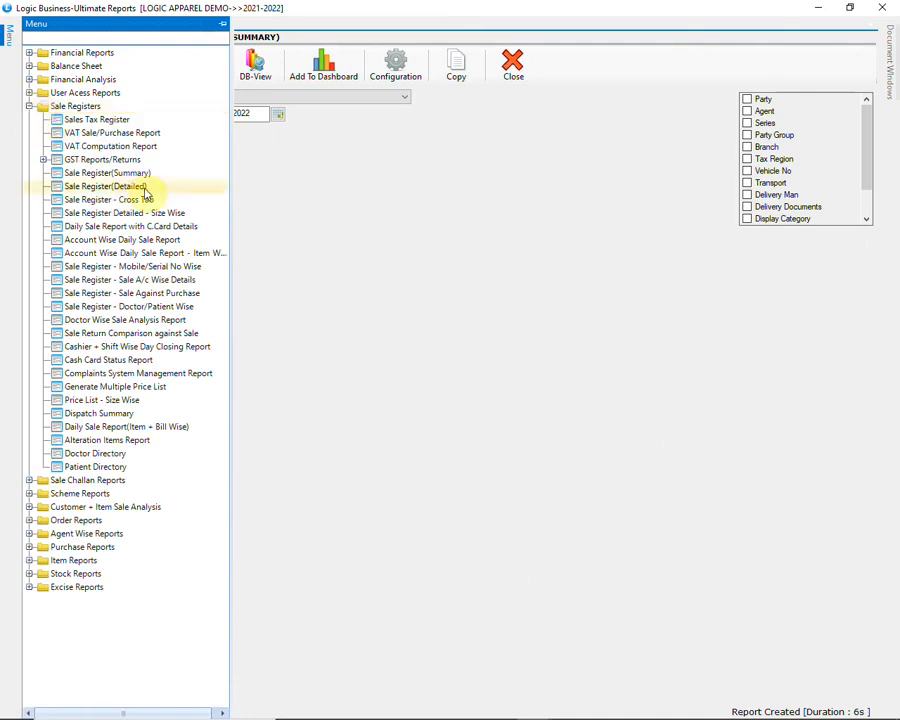
{"action": "left_click", "coordinate": [181, 194]}
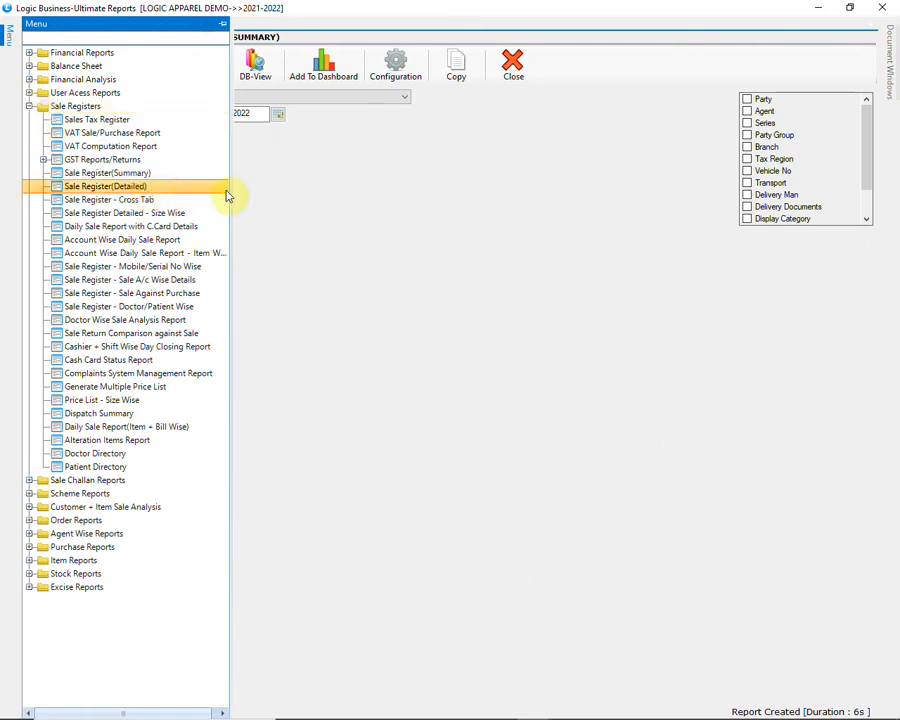
{"action": "left_click", "coordinate": [380, 98]}
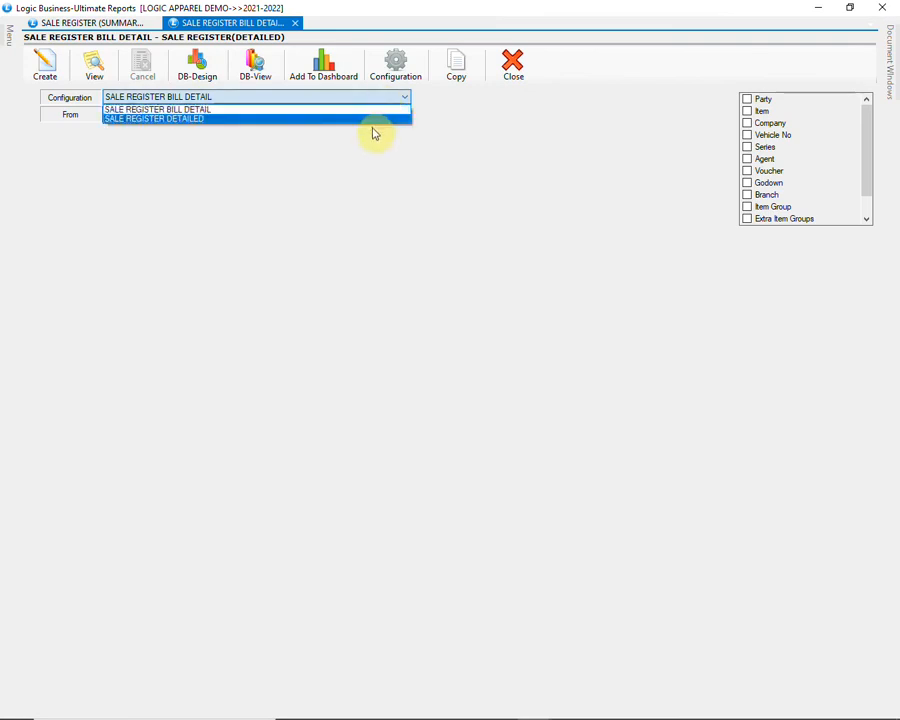
{"action": "left_click", "coordinate": [371, 122]}
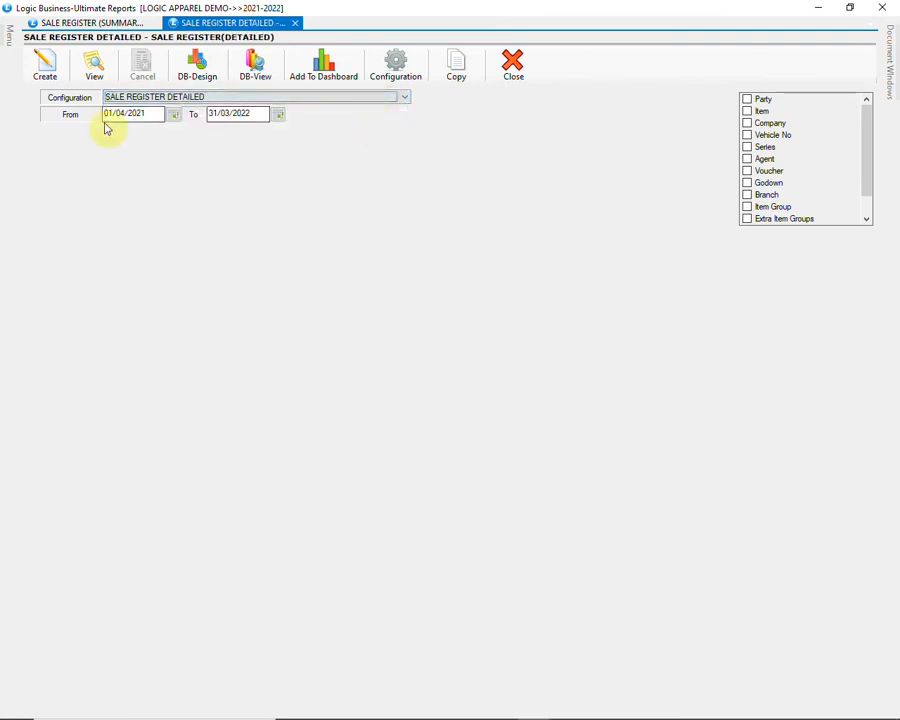
{"action": "left_click_drag", "start_coordinate": [146, 114], "coordinate": [97, 113]}
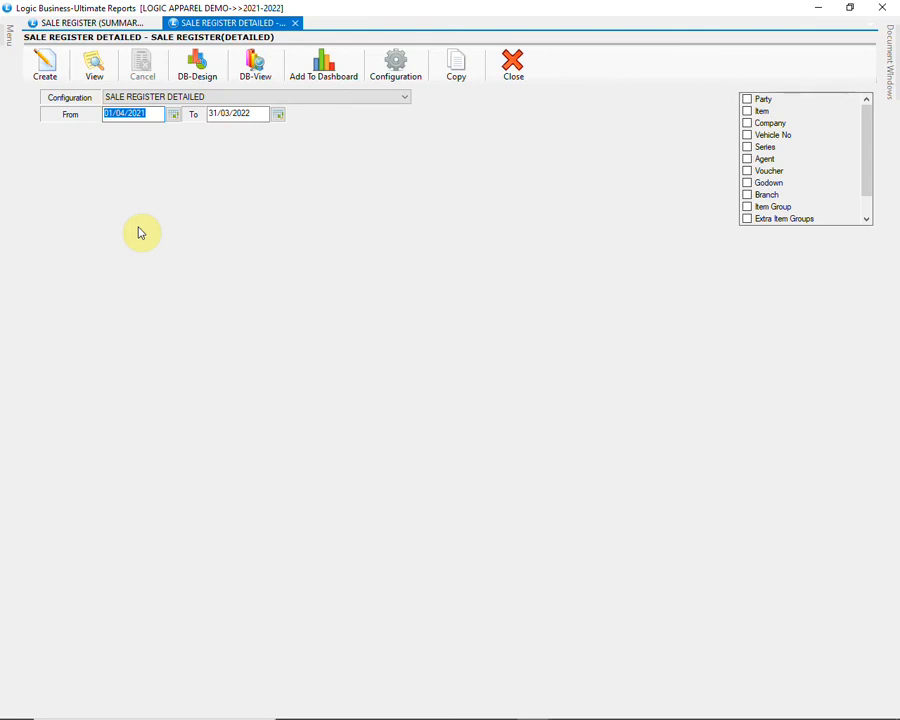
{"action": "type", "text": "01/11/20"}
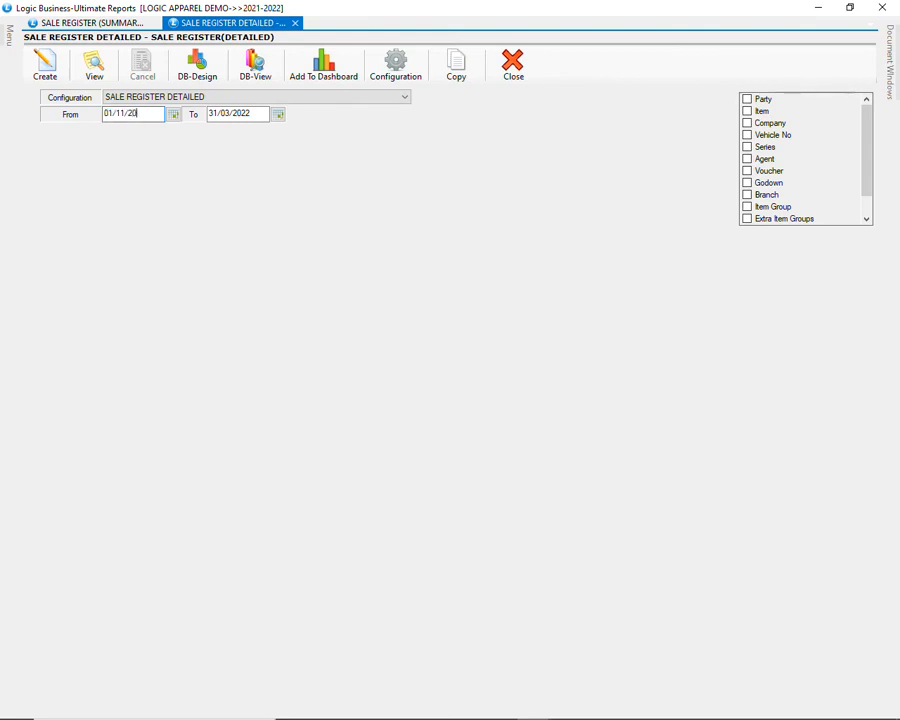
{"action": "type", "text": "21"}
{"action": "key", "text": "Return"}
Step: Generate the detailed register and look through the GST-771 and GST-776 item lines
{"action": "left_click", "coordinate": [44, 64]}
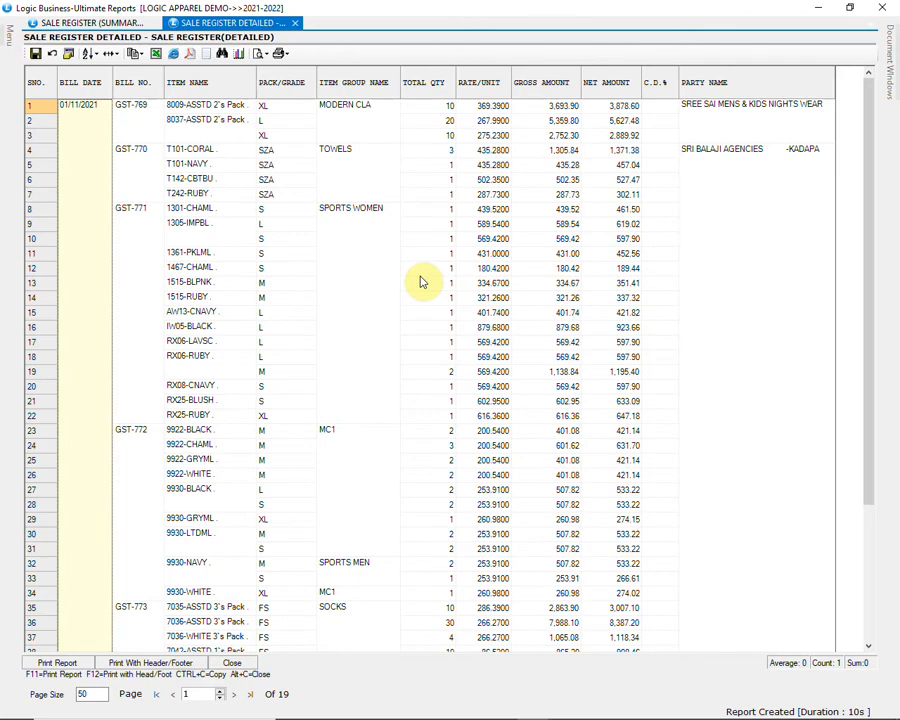
{"action": "left_click", "coordinate": [144, 308]}
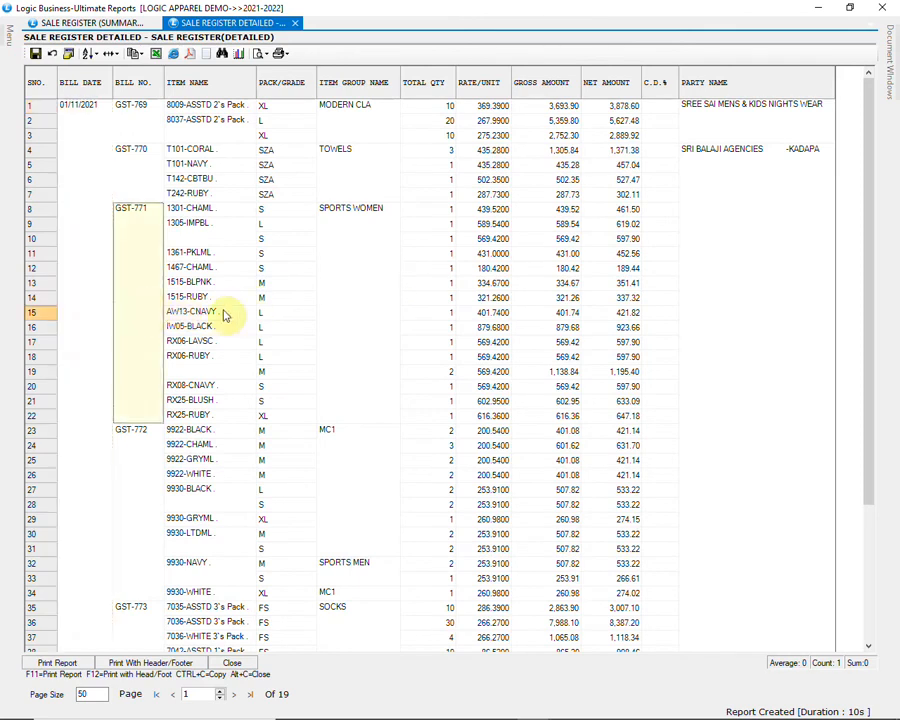
{"action": "scroll", "coordinate": [544, 350], "scroll_direction": "down", "scroll_amount": 4}
{"action": "scroll", "coordinate": [547, 352], "scroll_direction": "down", "scroll_amount": 6}
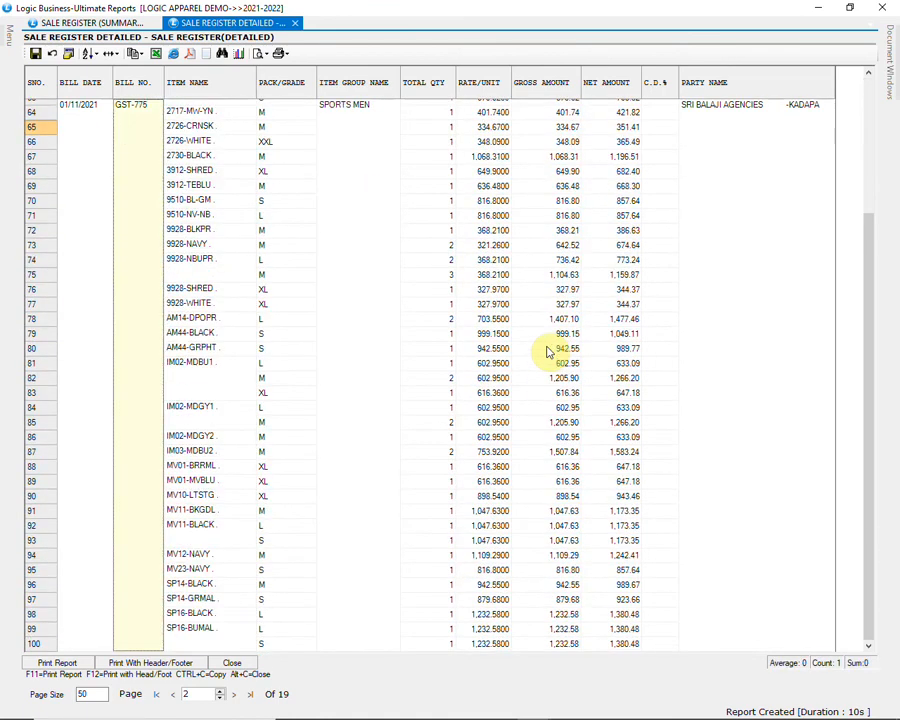
{"action": "scroll", "coordinate": [547, 352], "scroll_direction": "down", "scroll_amount": 5}
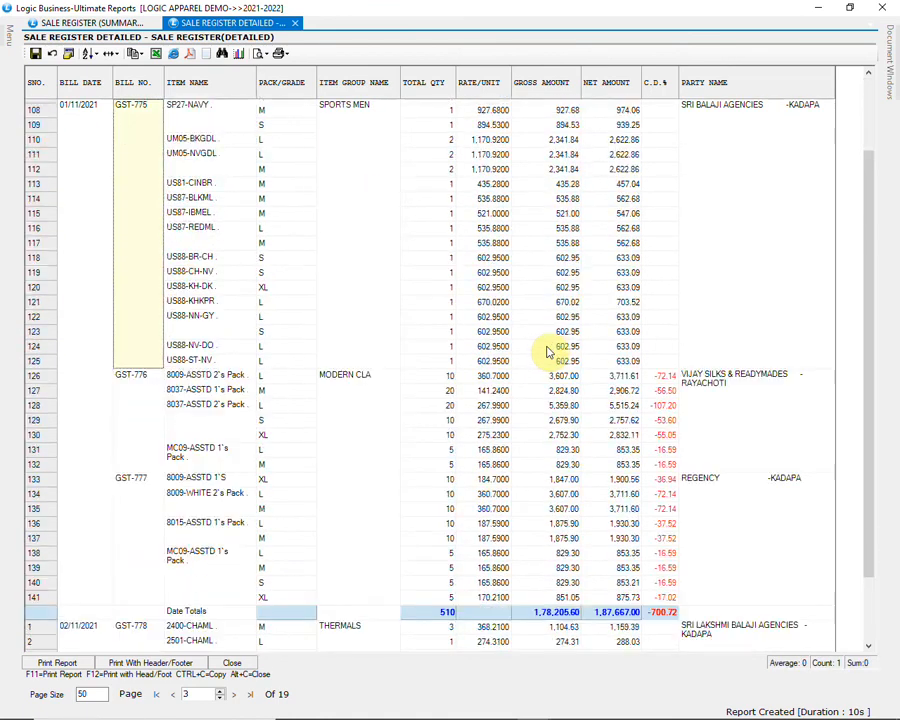
{"action": "scroll", "coordinate": [547, 352], "scroll_direction": "down", "scroll_amount": 2}
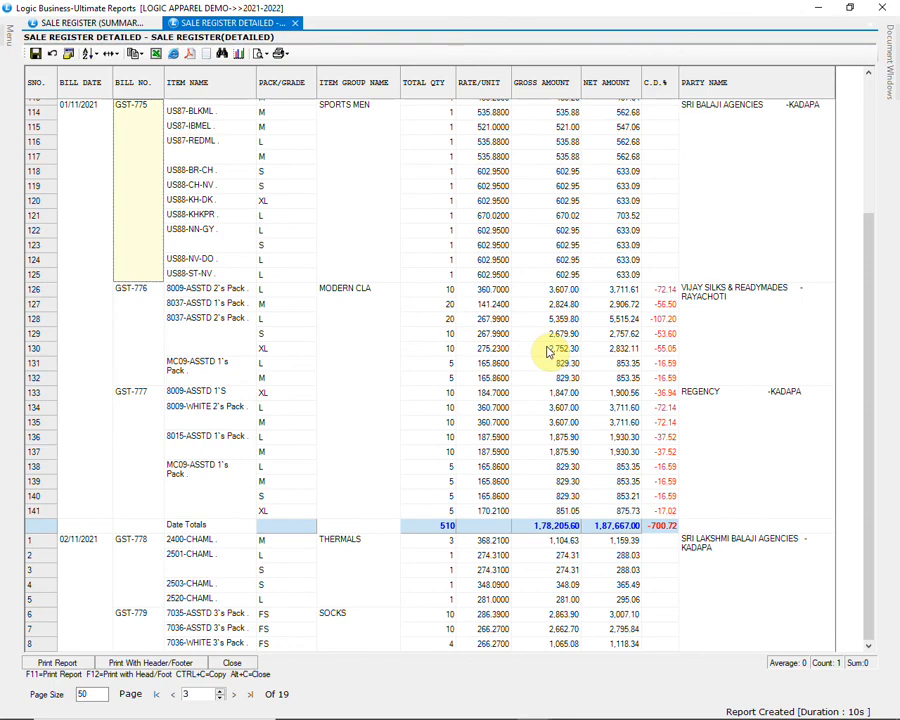
{"action": "left_click", "coordinate": [150, 336]}
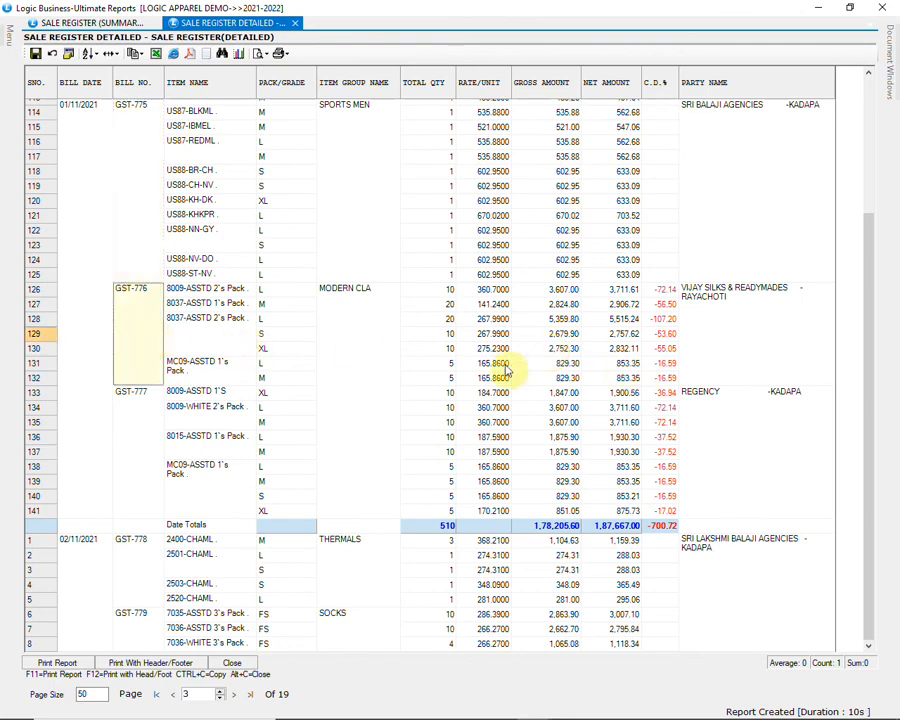
Step: Cancel the Excel export and close the detailed sale register
{"action": "left_click", "coordinate": [155, 55]}
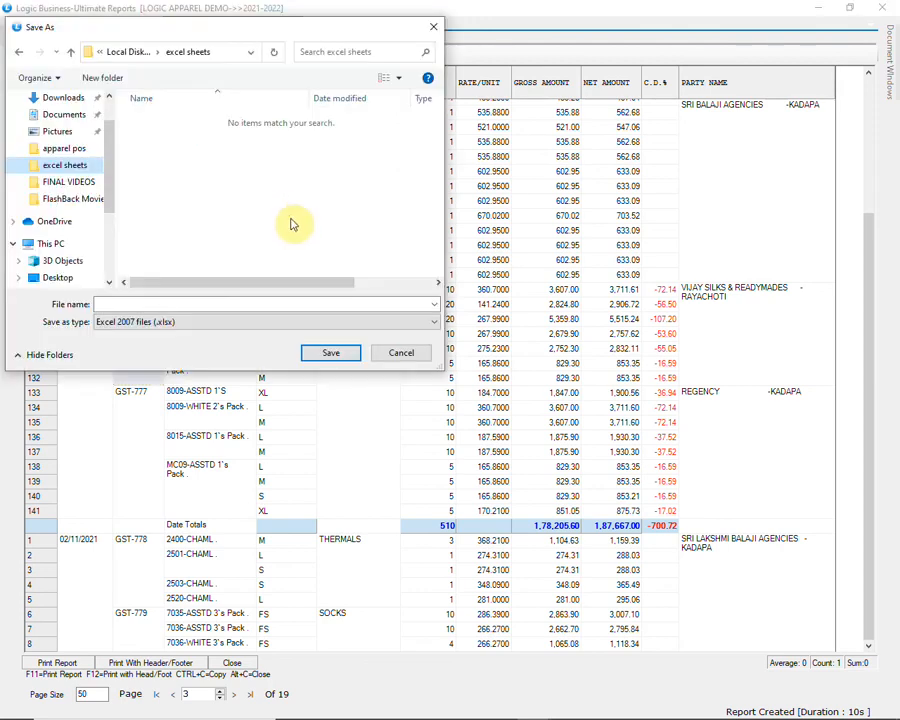
{"action": "left_click", "coordinate": [400, 356]}
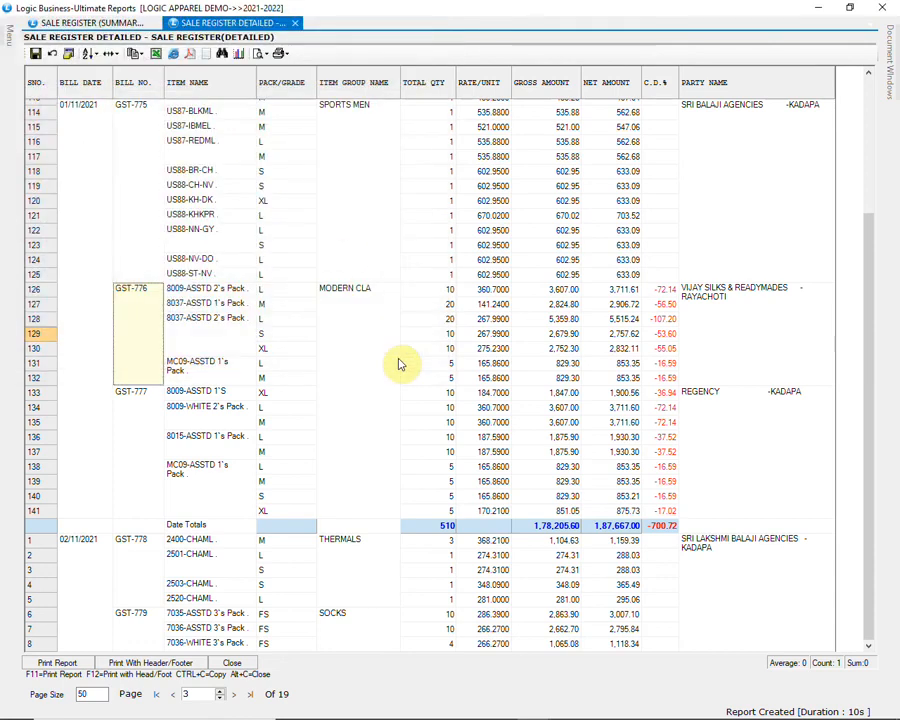
{"action": "left_click", "coordinate": [234, 663]}
Step: Run the Sale Register Cross Tab with CATEGORY WISE SALE, check the (NIL) category, then close it
{"action": "mouse_move", "coordinate": [8, 42]}
{"action": "left_click", "coordinate": [134, 201]}
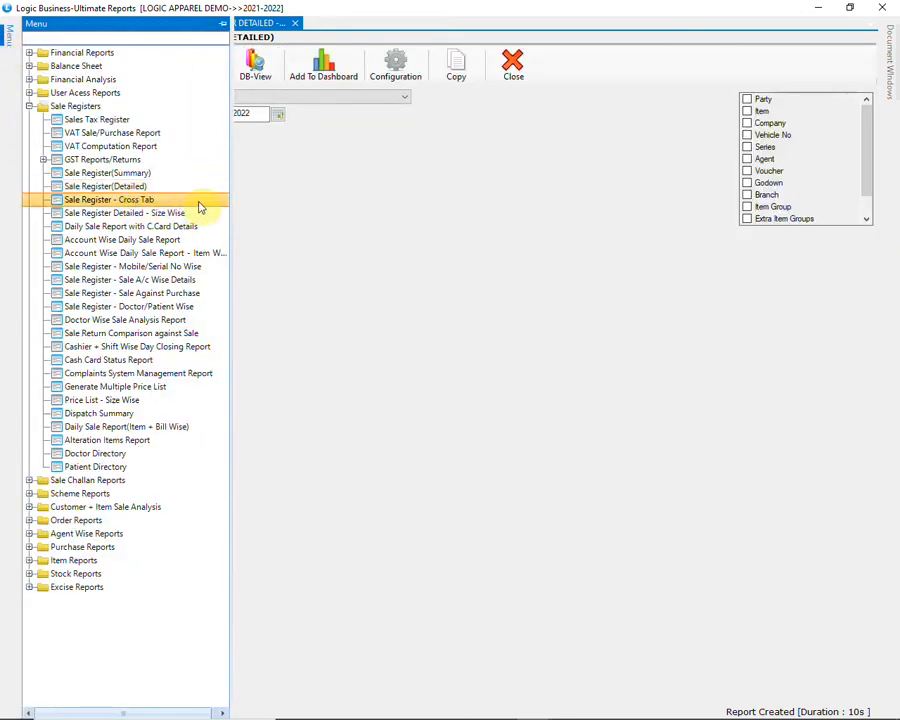
{"action": "double_click", "coordinate": [198, 206]}
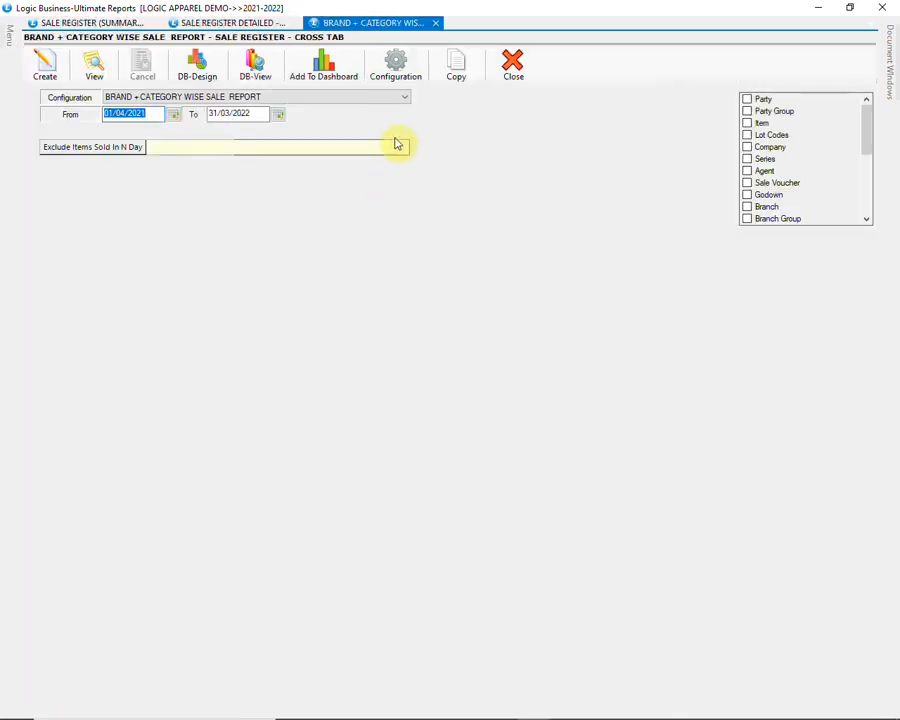
{"action": "left_click", "coordinate": [381, 99]}
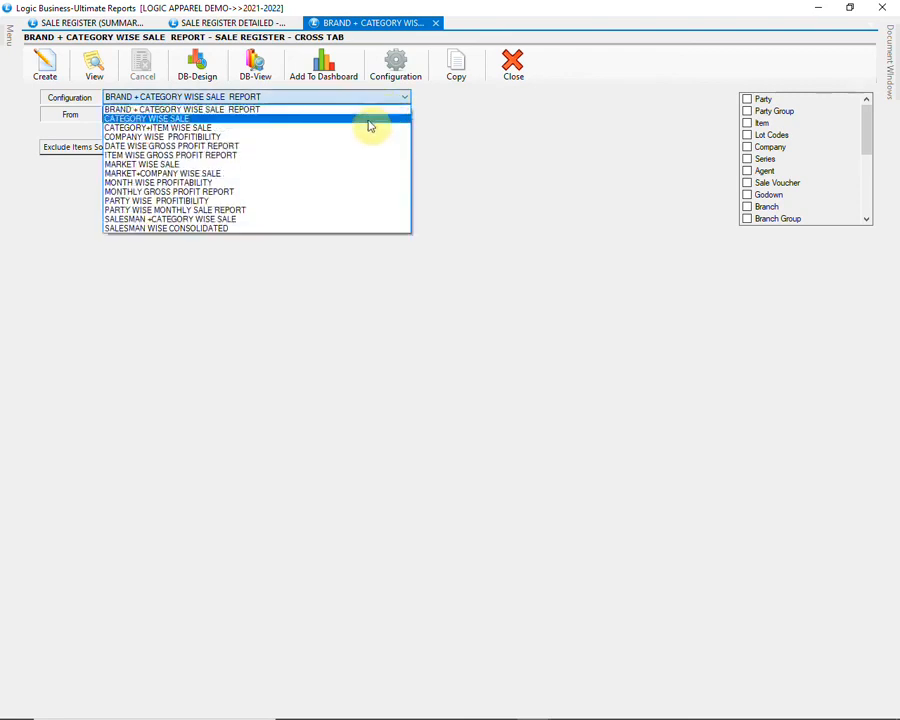
{"action": "left_click", "coordinate": [368, 120]}
{"action": "left_click", "coordinate": [48, 70]}
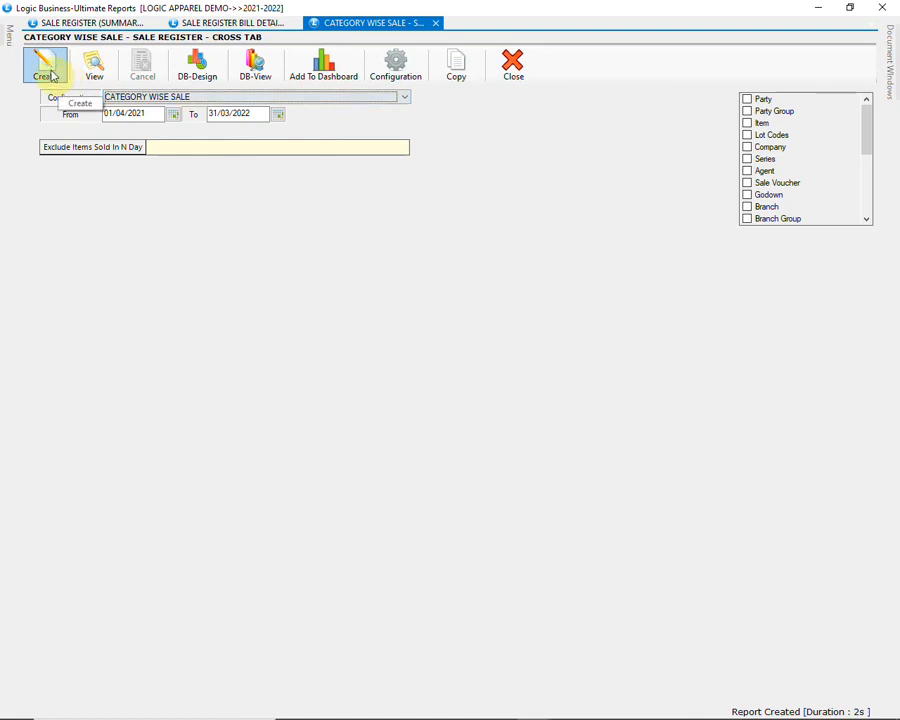
{"action": "left_click", "coordinate": [52, 75]}
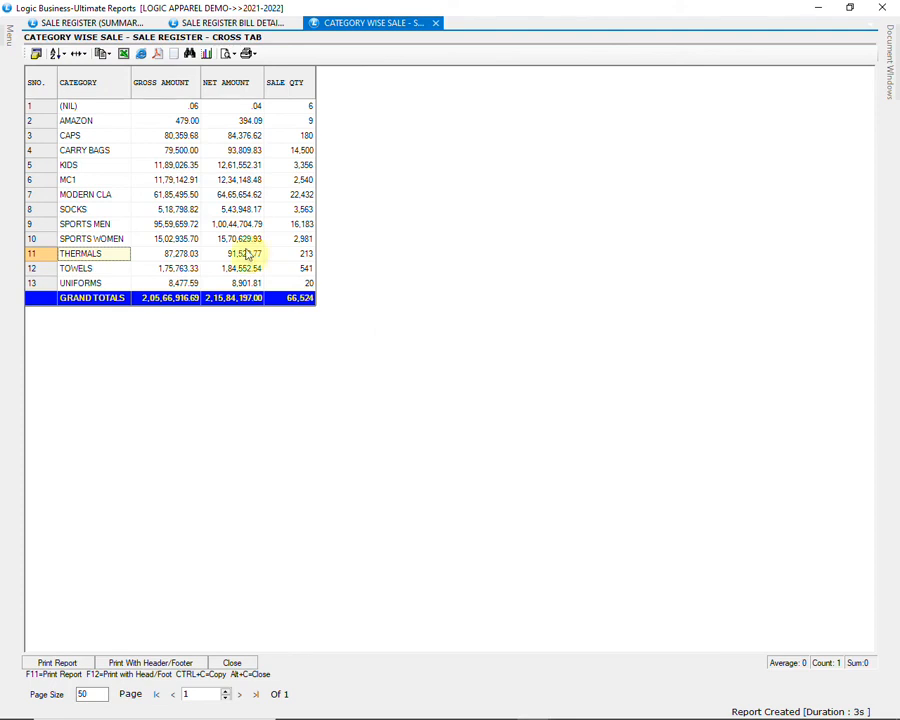
{"action": "left_click", "coordinate": [120, 110]}
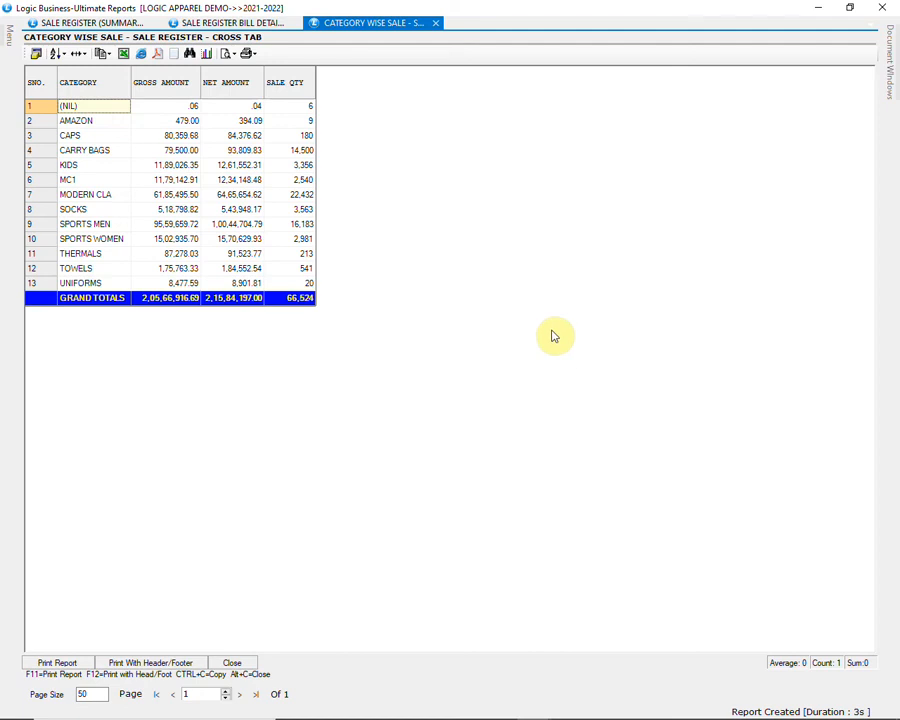
{"action": "left_click", "coordinate": [231, 662]}
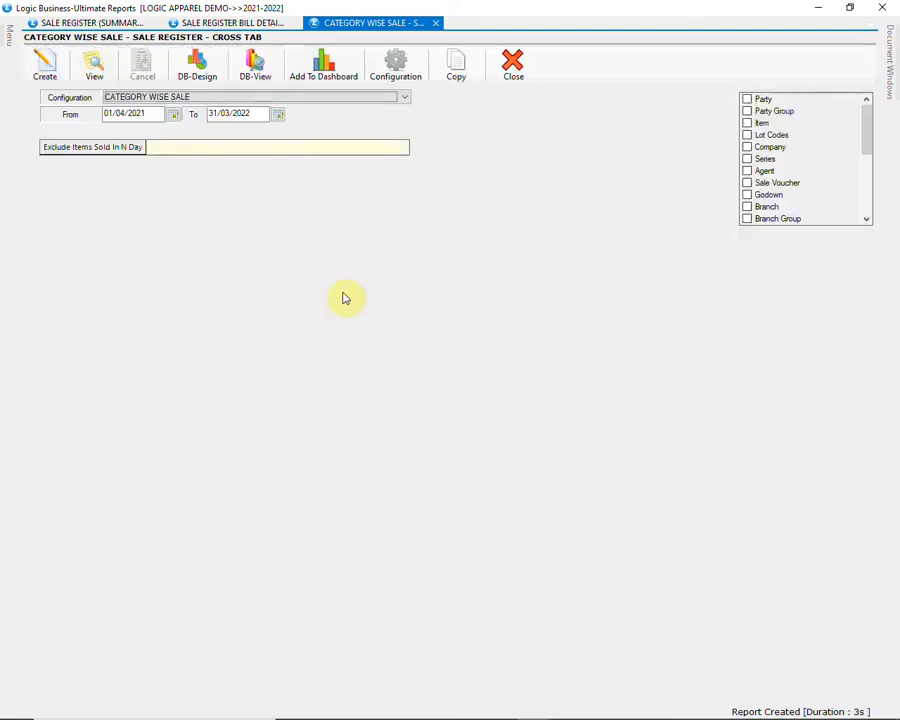
Step: Generate the cross-tab with the PARTY WISE MONTHLY SALE REPORT configuration and scroll the grid
{"action": "left_click", "coordinate": [335, 99]}
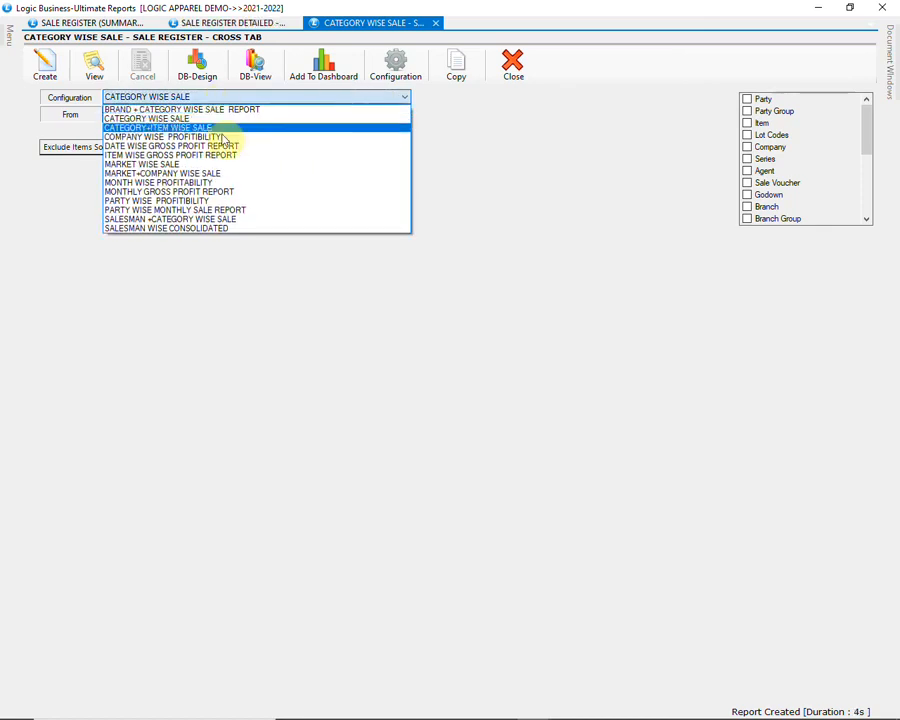
{"action": "left_click", "coordinate": [266, 219]}
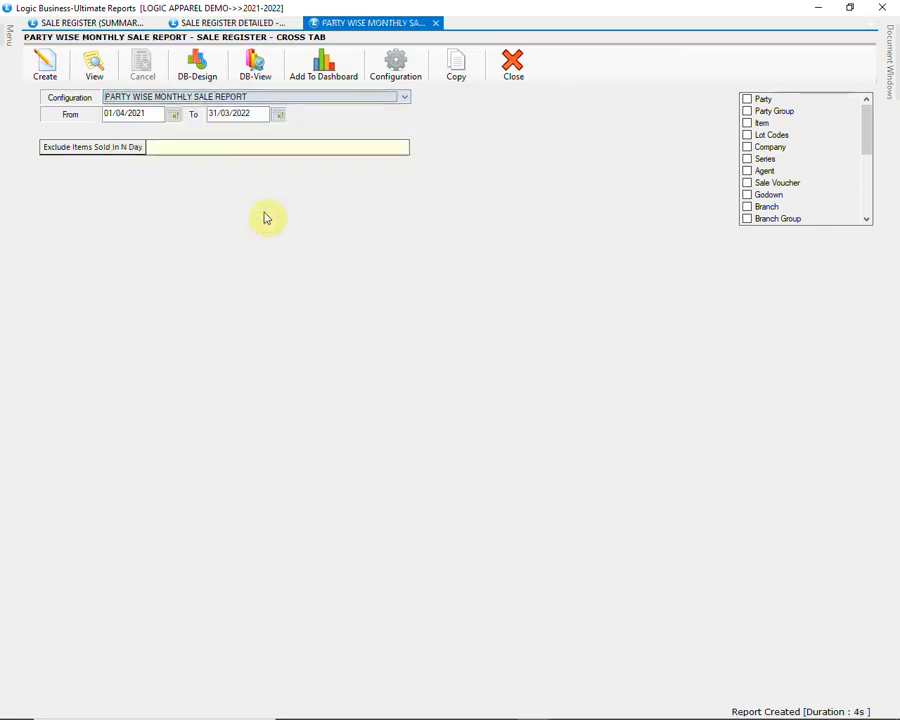
{"action": "left_click", "coordinate": [46, 78]}
{"action": "scroll", "coordinate": [210, 245], "scroll_direction": "down", "scroll_amount": 5}
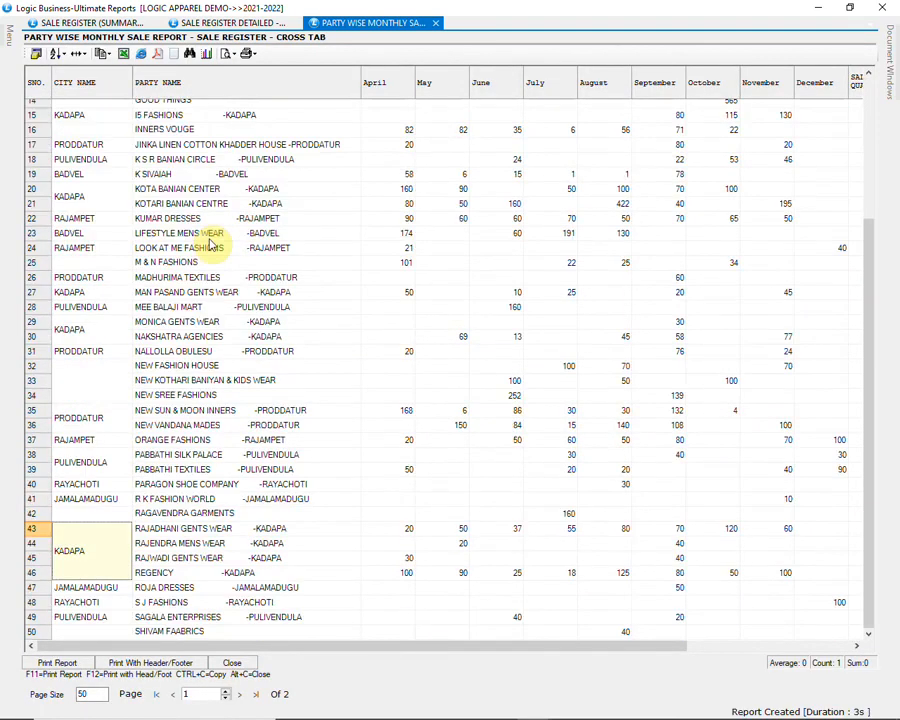
{"action": "left_click_drag", "start_coordinate": [371, 651], "coordinate": [548, 662]}
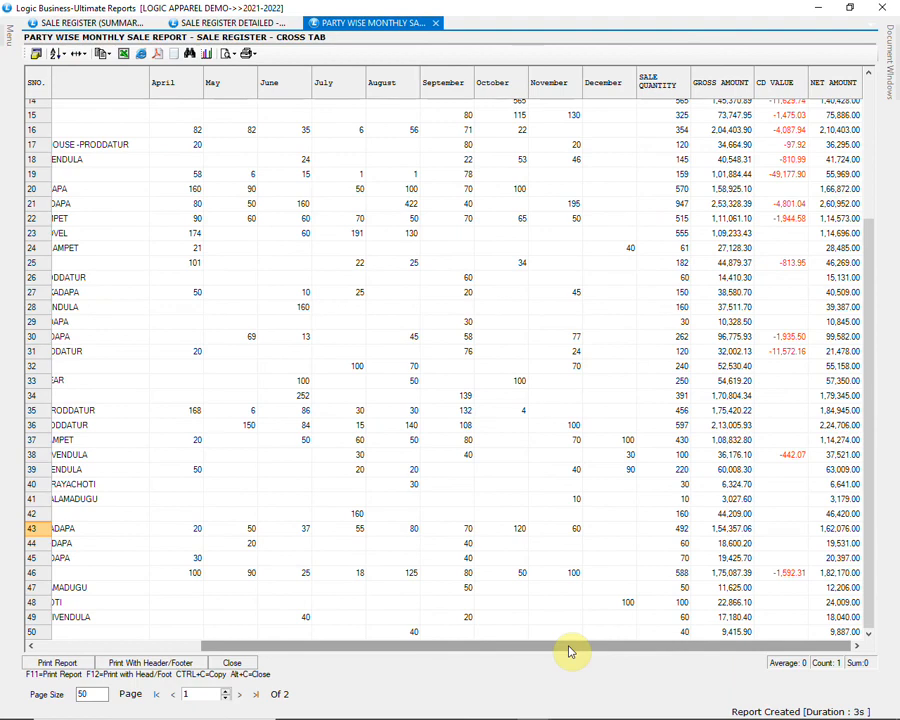
{"action": "left_click_drag", "start_coordinate": [570, 651], "coordinate": [387, 669]}
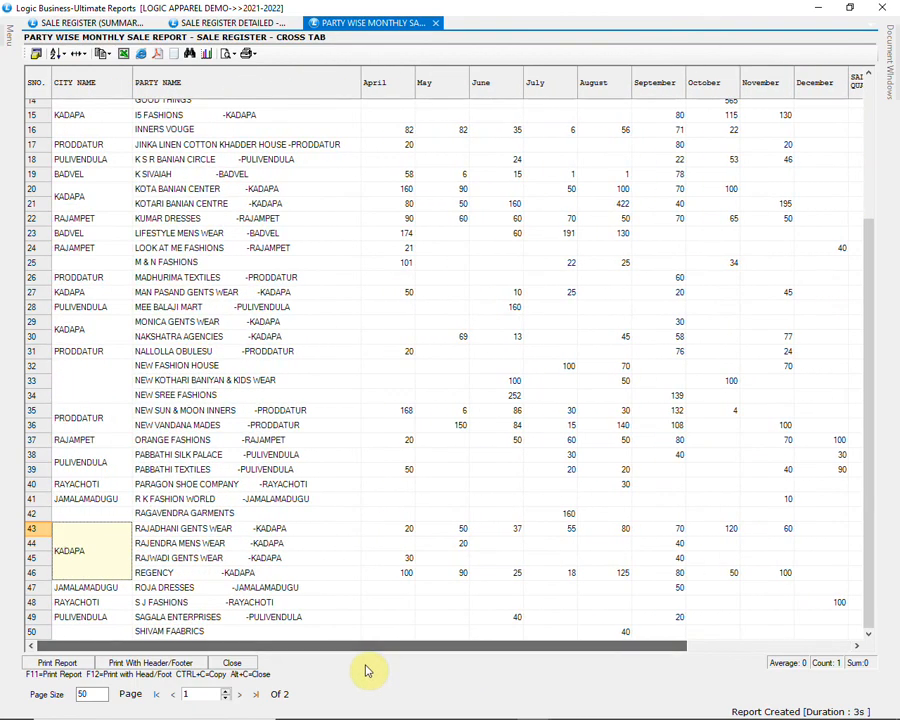
Step: Check row 31's party and its April, September and November quantities
{"action": "left_click", "coordinate": [166, 355]}
{"action": "left_click", "coordinate": [402, 354]}
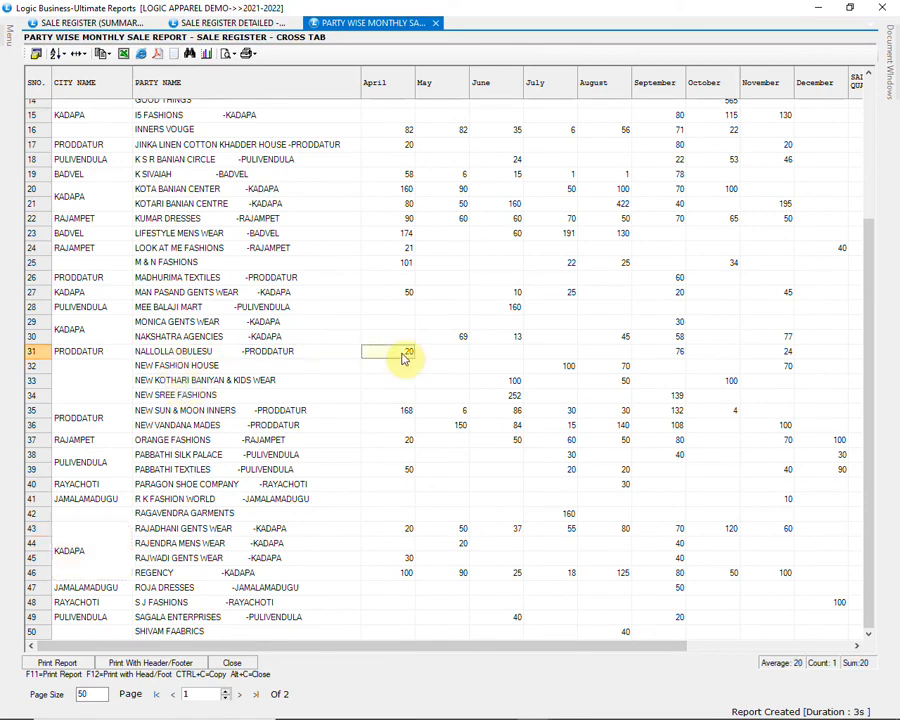
{"action": "left_click", "coordinate": [681, 351]}
{"action": "left_click", "coordinate": [788, 353]}
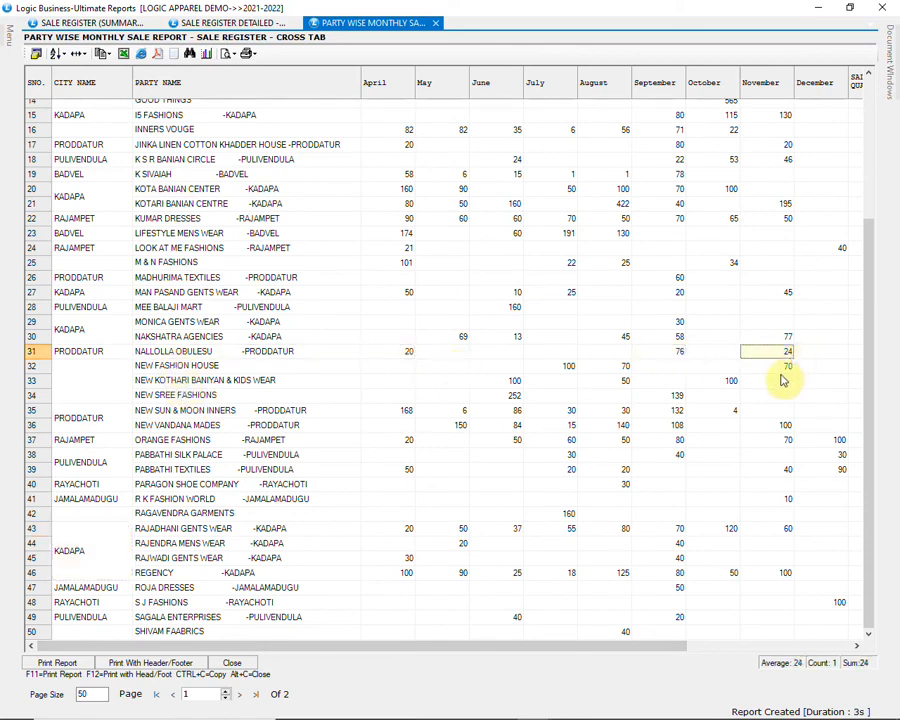
Step: View the configuration's Txn Options via F11, cancel without changes, and close the report
{"action": "key", "text": "F11"}
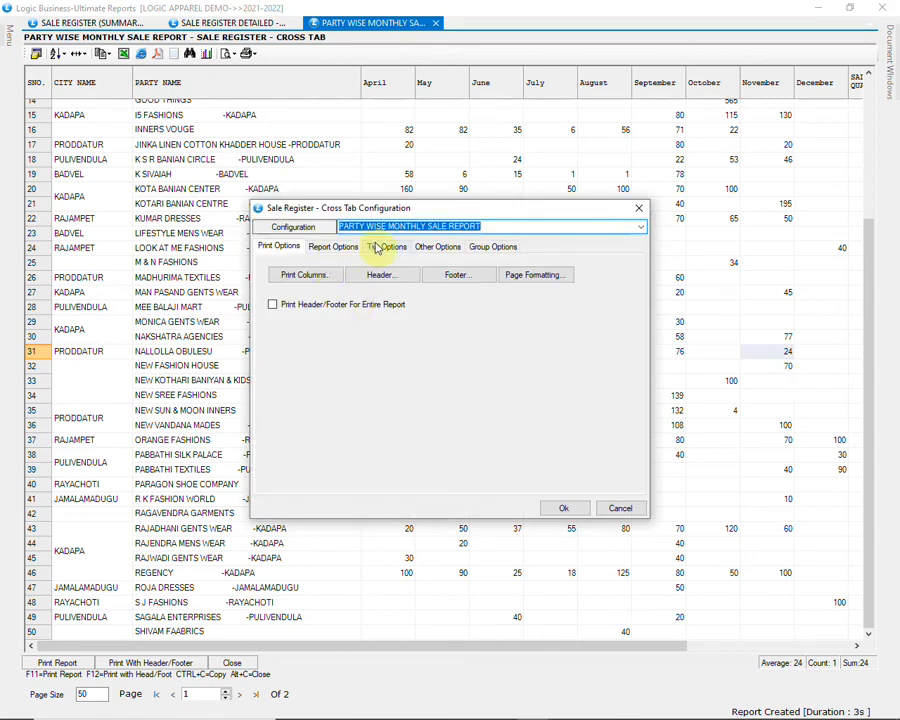
{"action": "left_click", "coordinate": [379, 248]}
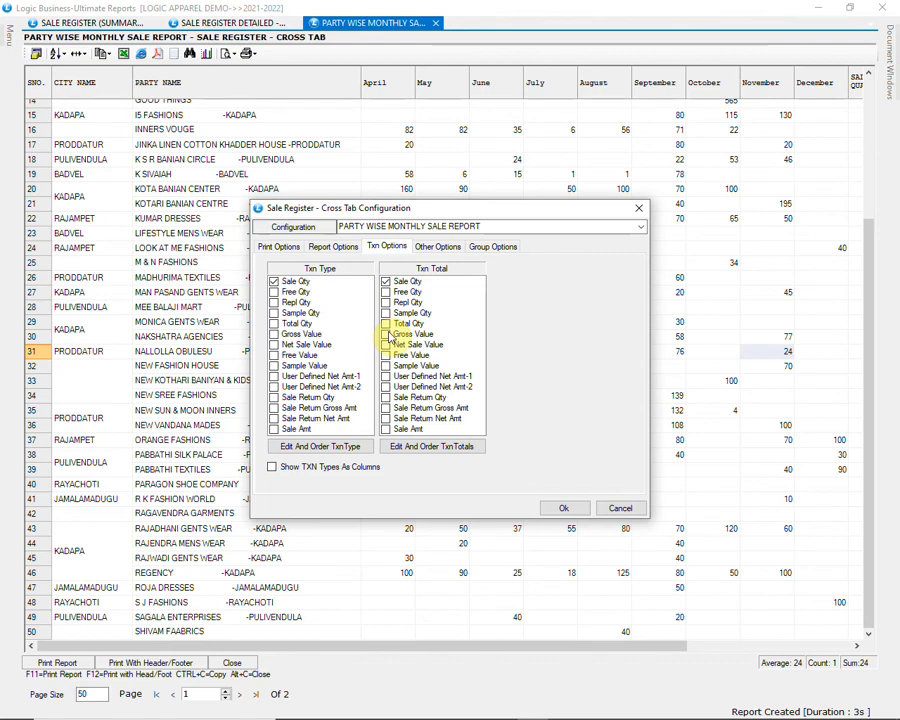
{"action": "left_click", "coordinate": [634, 512]}
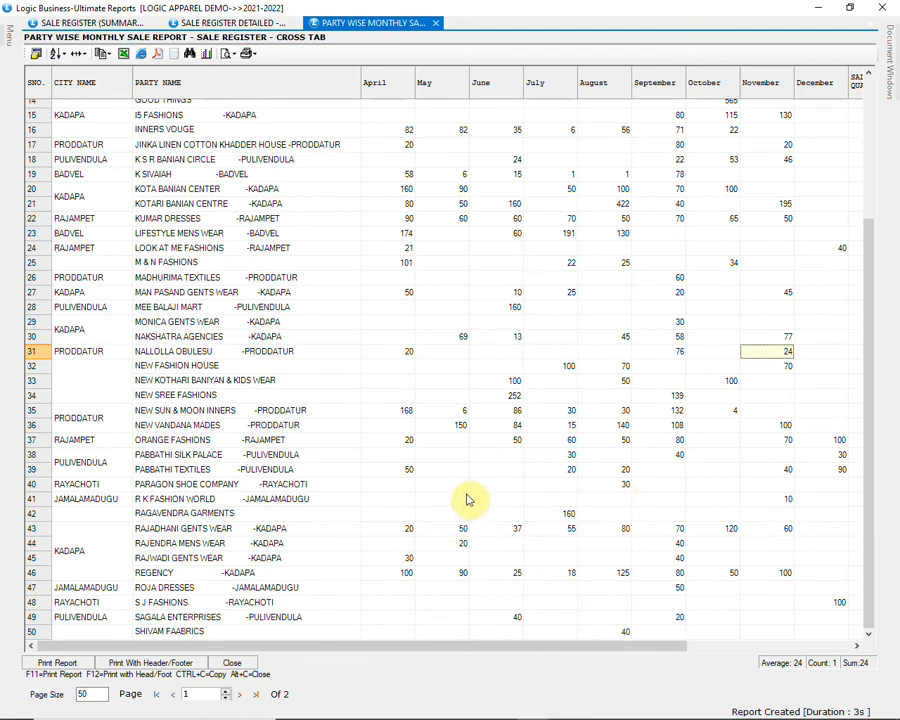
{"action": "left_click", "coordinate": [250, 667]}
Step: Select the MARKET WISE SALE configuration and abandon the BEATS party group filter
{"action": "left_click", "coordinate": [342, 97]}
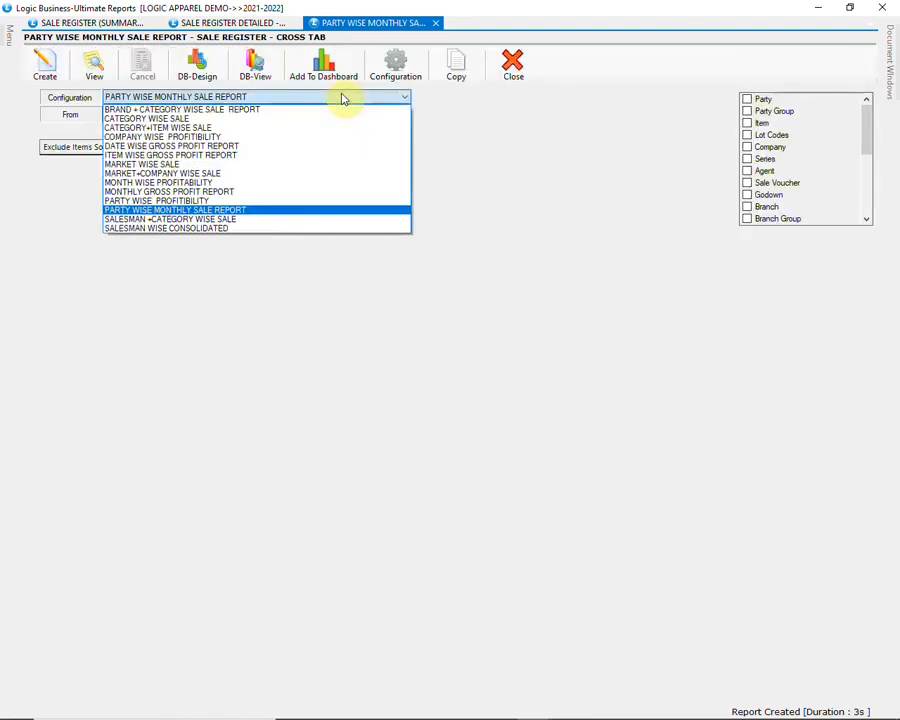
{"action": "left_click", "coordinate": [182, 164]}
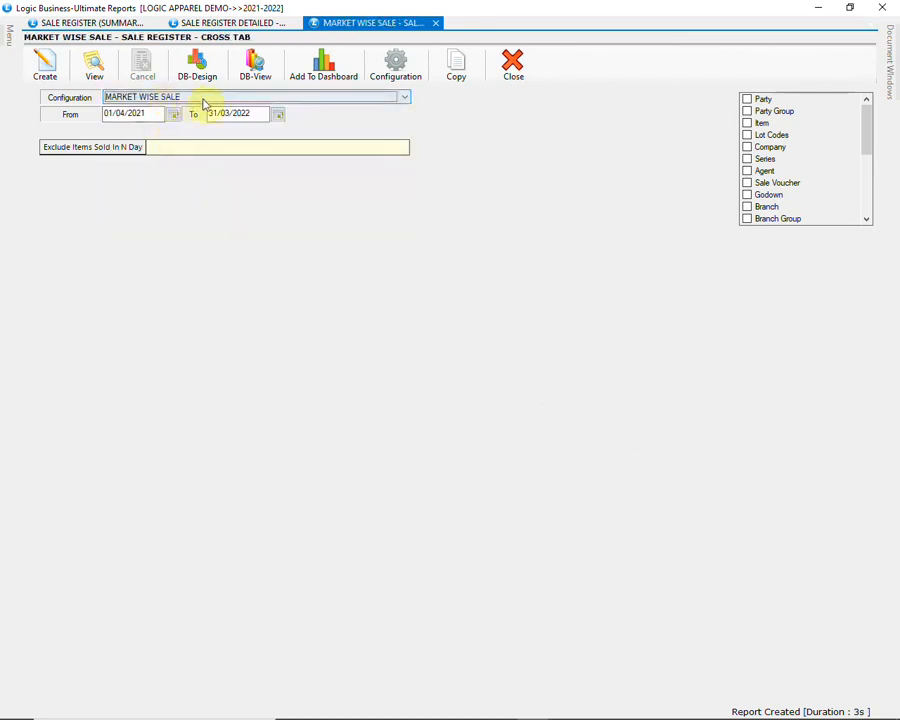
{"action": "left_click", "coordinate": [747, 111]}
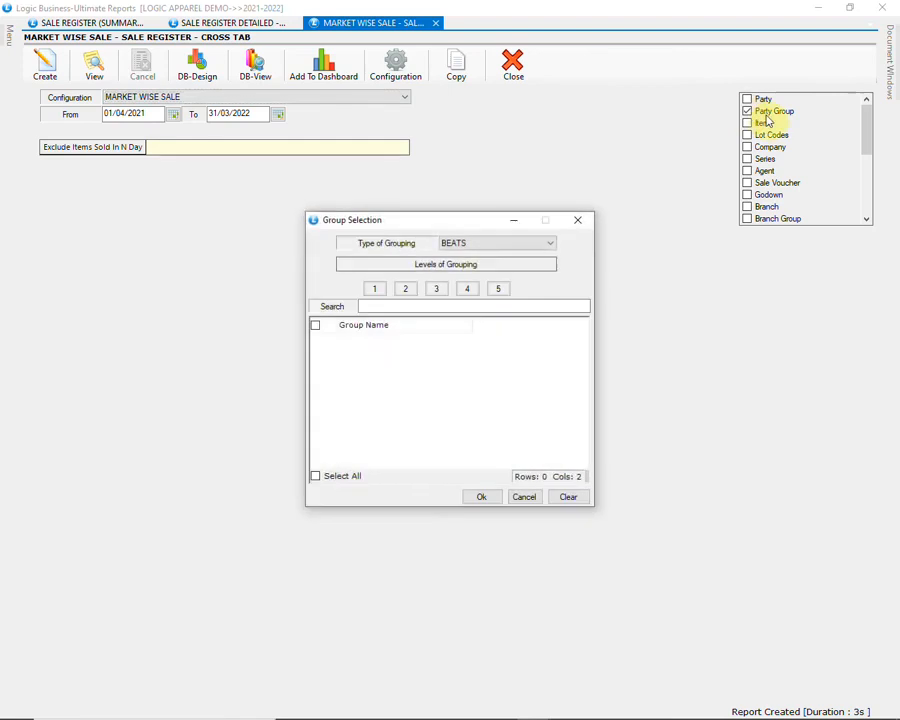
{"action": "left_click", "coordinate": [526, 246]}
{"action": "left_click", "coordinate": [512, 256]}
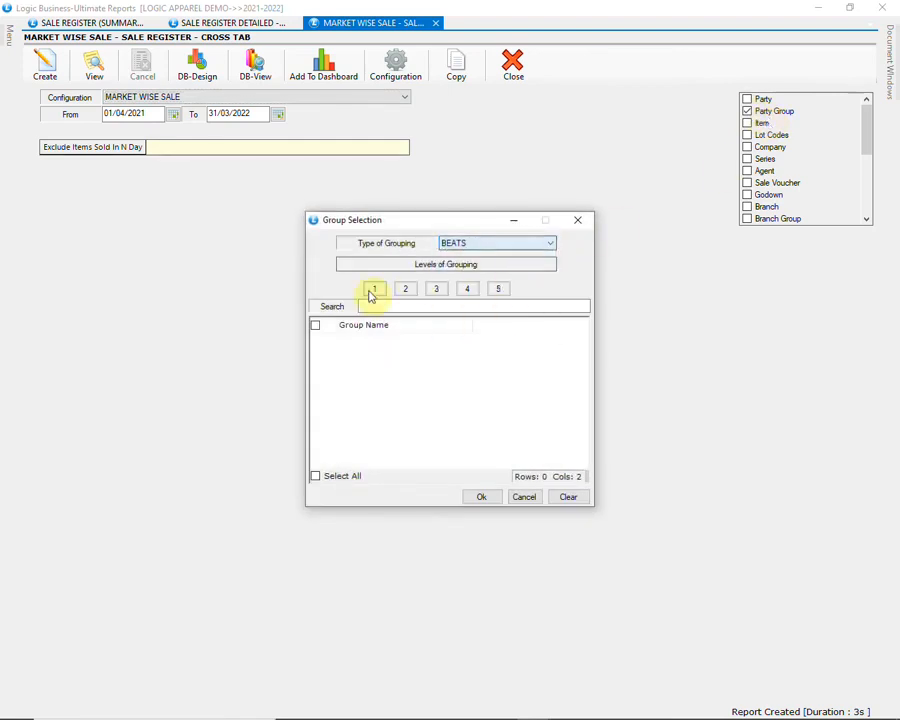
{"action": "left_click", "coordinate": [374, 289]}
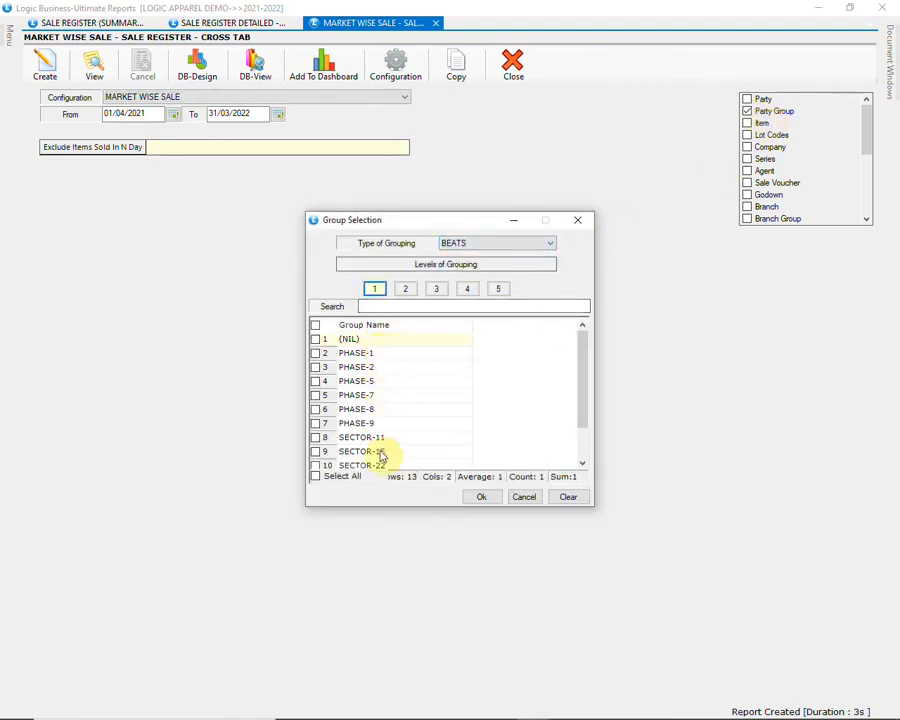
{"action": "left_click_drag", "start_coordinate": [581, 361], "coordinate": [583, 392]}
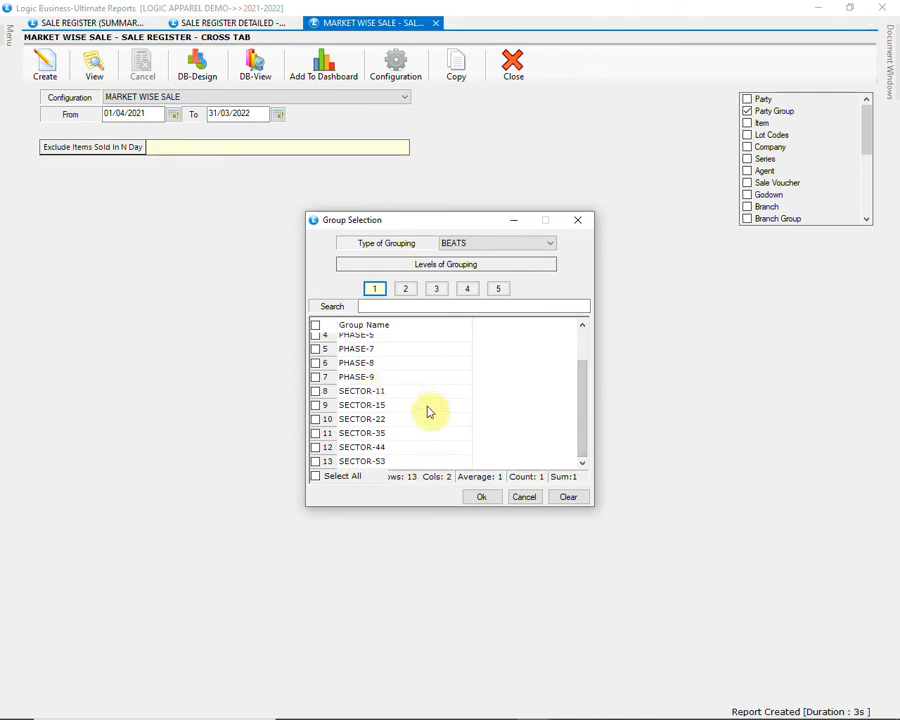
{"action": "left_click", "coordinate": [530, 499]}
Step: Generate the Market Wise Sale report, close it, and reopen the configuration list
{"action": "left_click", "coordinate": [46, 70]}
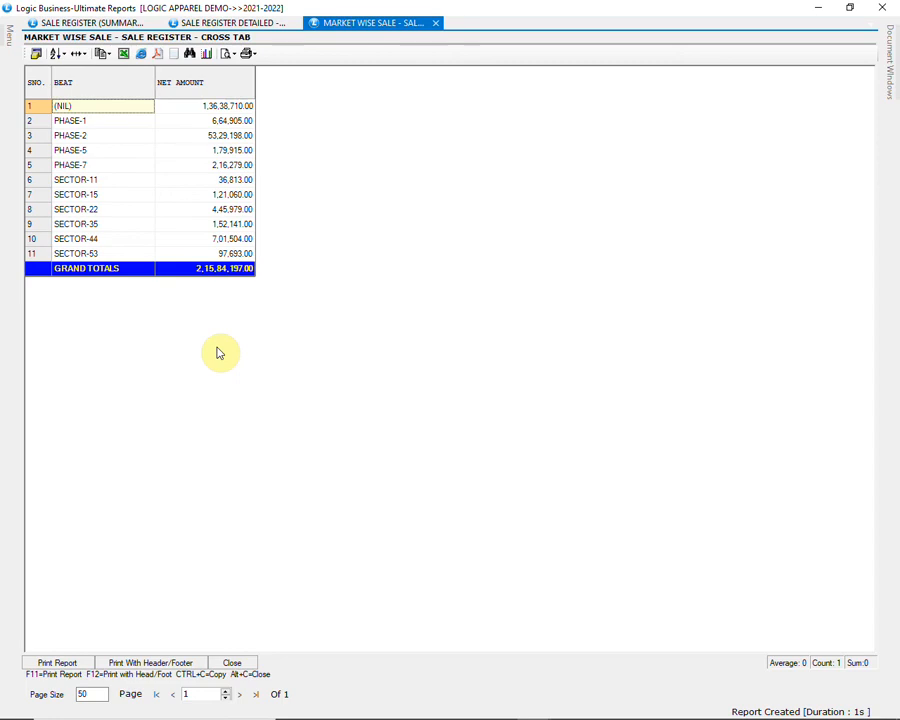
{"action": "left_click", "coordinate": [241, 665]}
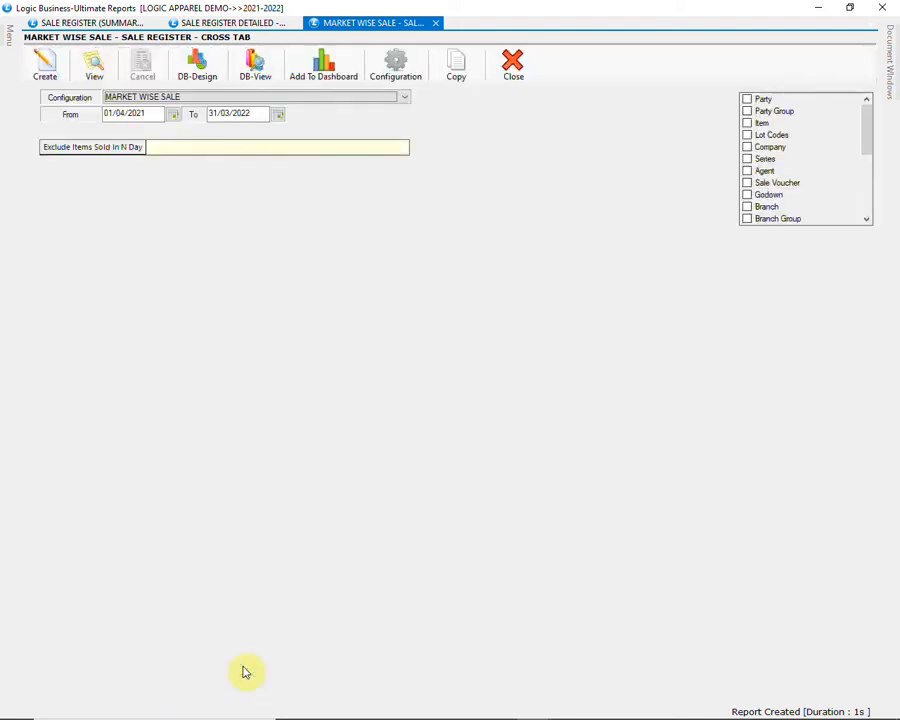
{"action": "left_click", "coordinate": [370, 99]}
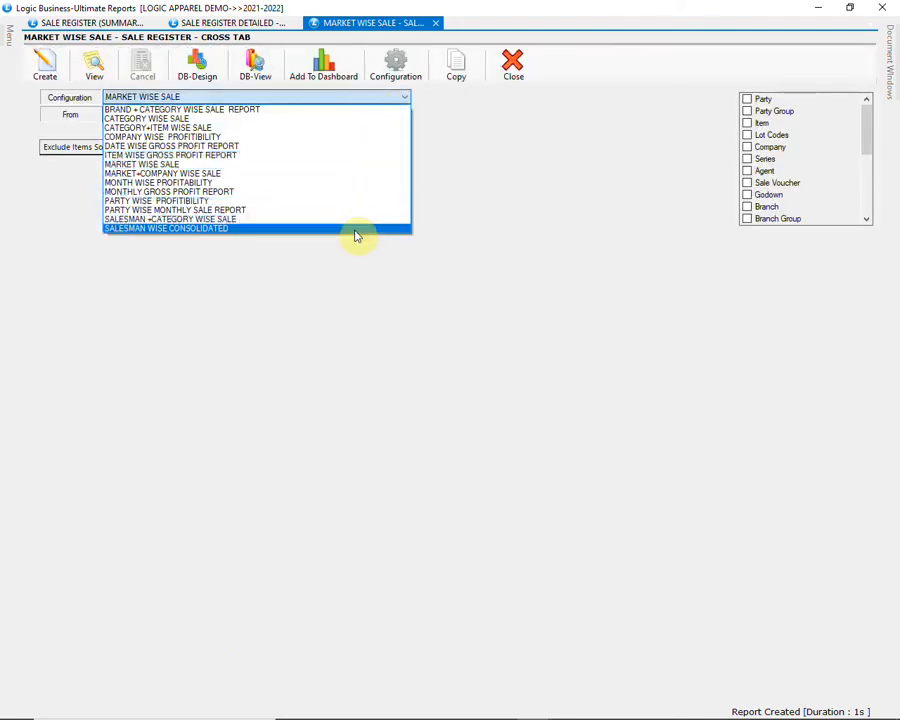
Step: Generate the SALESMAN WISE CONSOLIDATED cross-tab and close it
{"action": "left_click", "coordinate": [356, 230]}
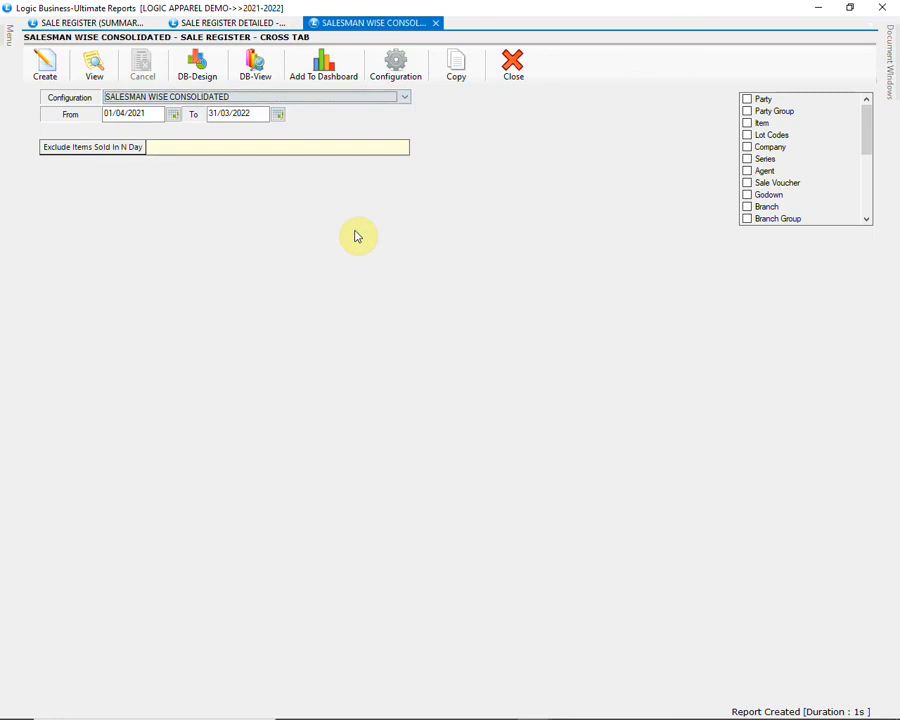
{"action": "left_click", "coordinate": [40, 74]}
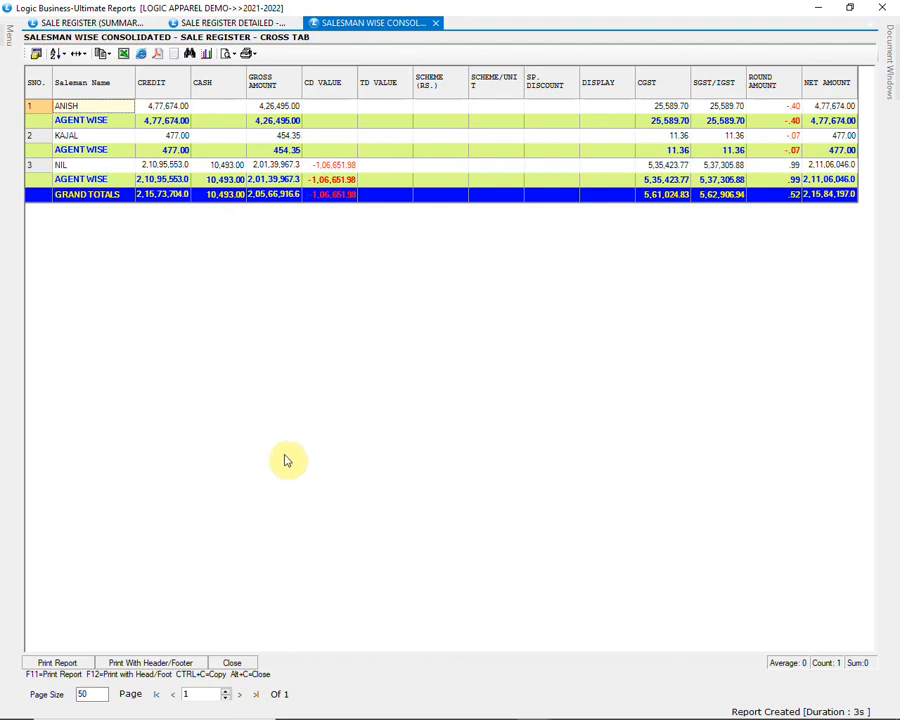
{"action": "left_click", "coordinate": [231, 664]}
Step: Select MONTH WISE PROFITABILITY and generate that report
{"action": "left_click", "coordinate": [367, 99]}
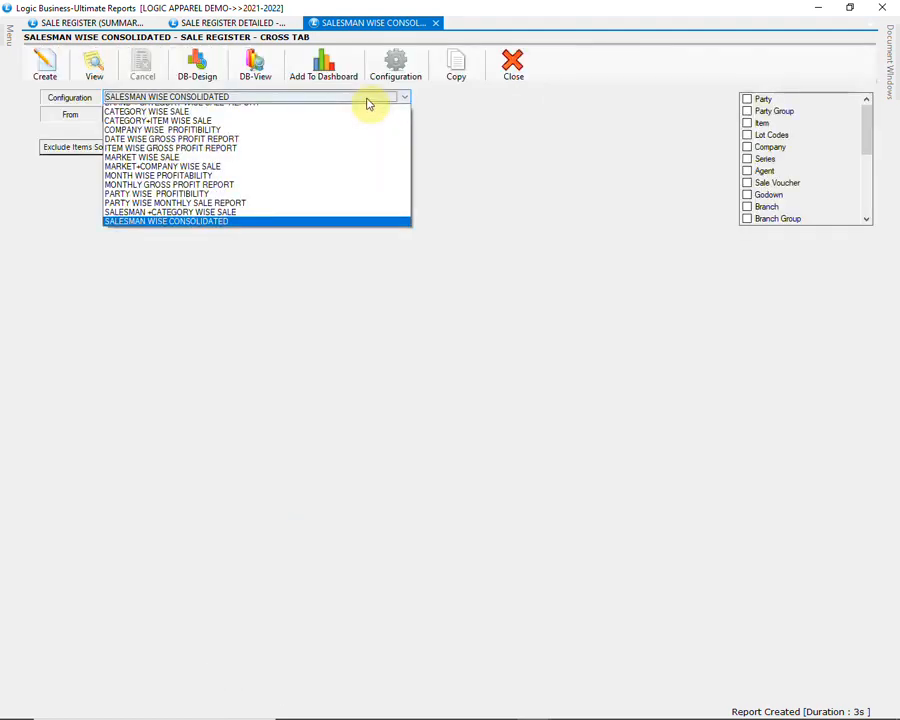
{"action": "left_click", "coordinate": [346, 186]}
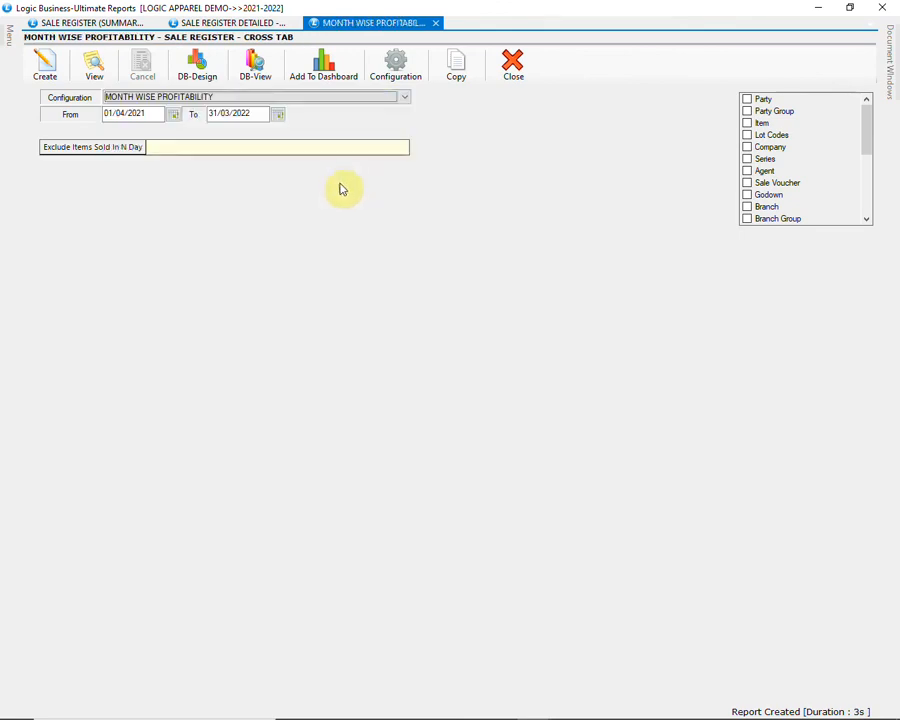
{"action": "left_click", "coordinate": [44, 64]}
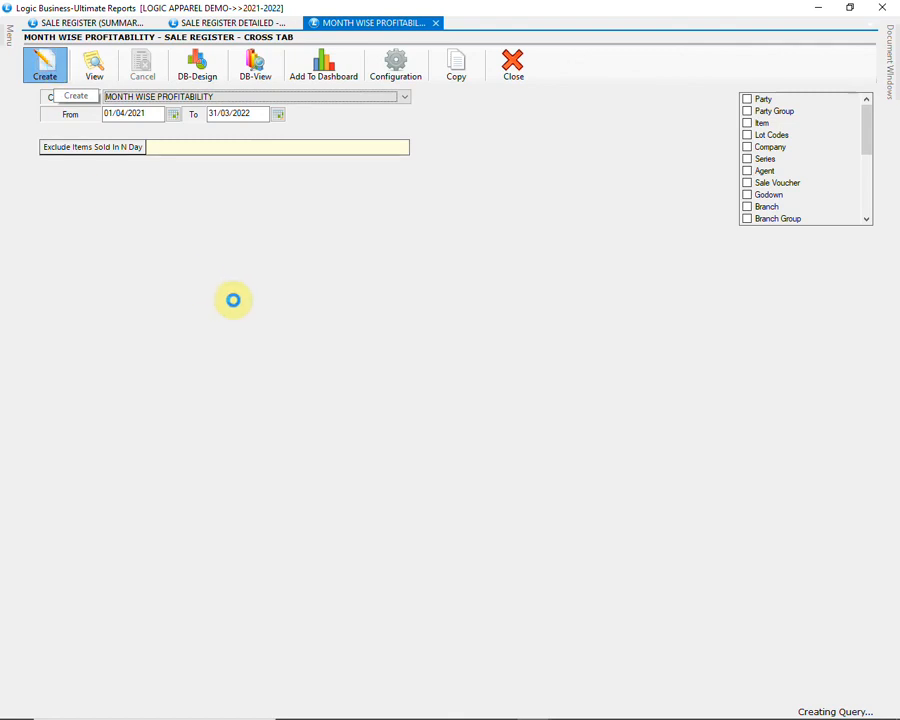
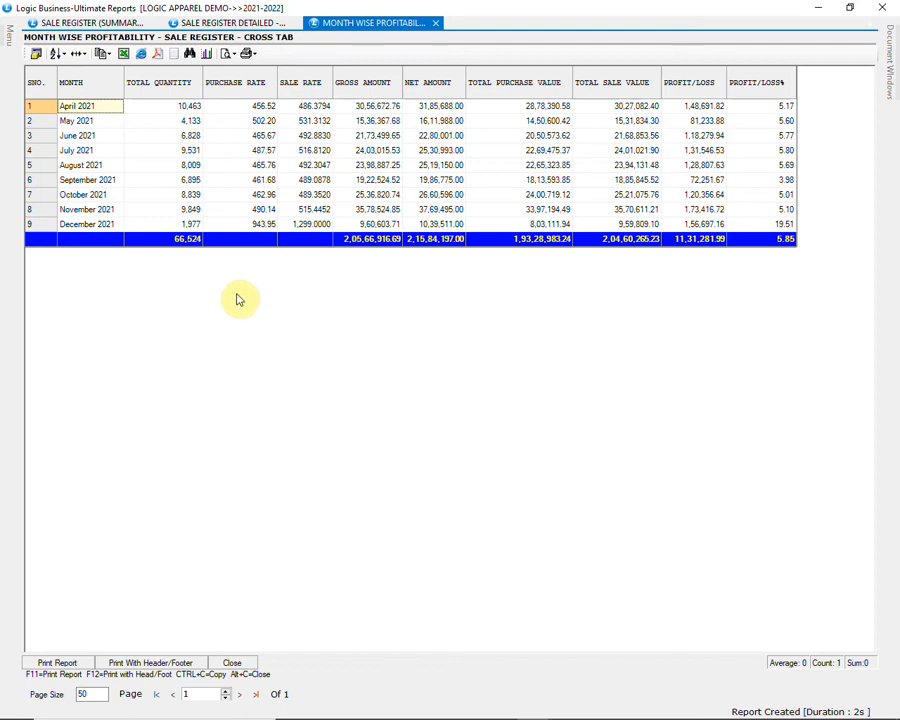
Step: Close the profitability grid and open Sale Register Detailed - Size Wise with the ITEM WISE SALE configuration
{"action": "left_click", "coordinate": [244, 667]}
{"action": "mouse_move", "coordinate": [12, 36]}
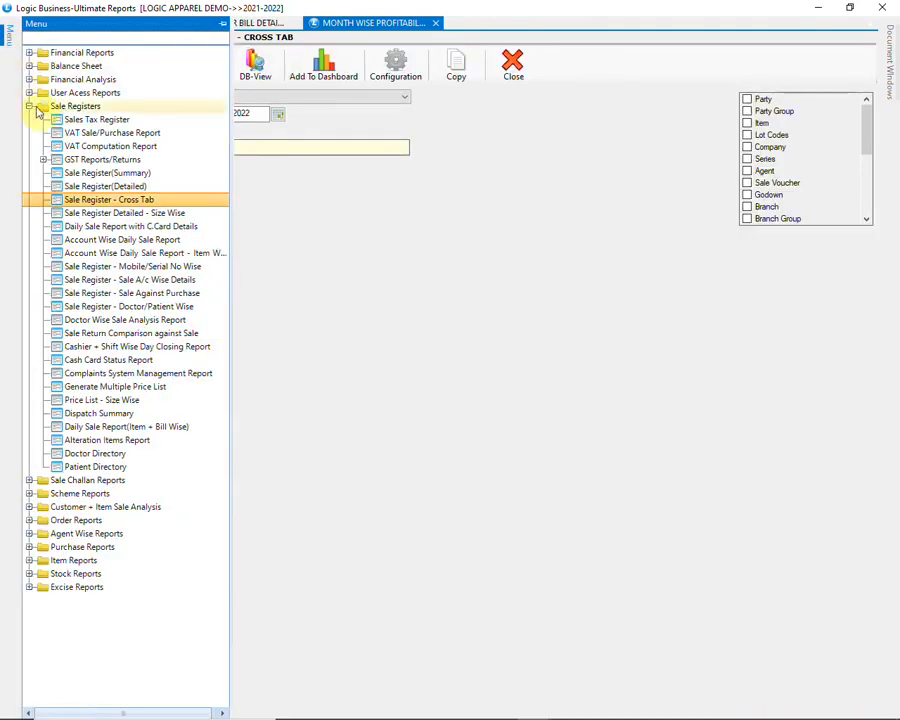
{"action": "left_click", "coordinate": [176, 217]}
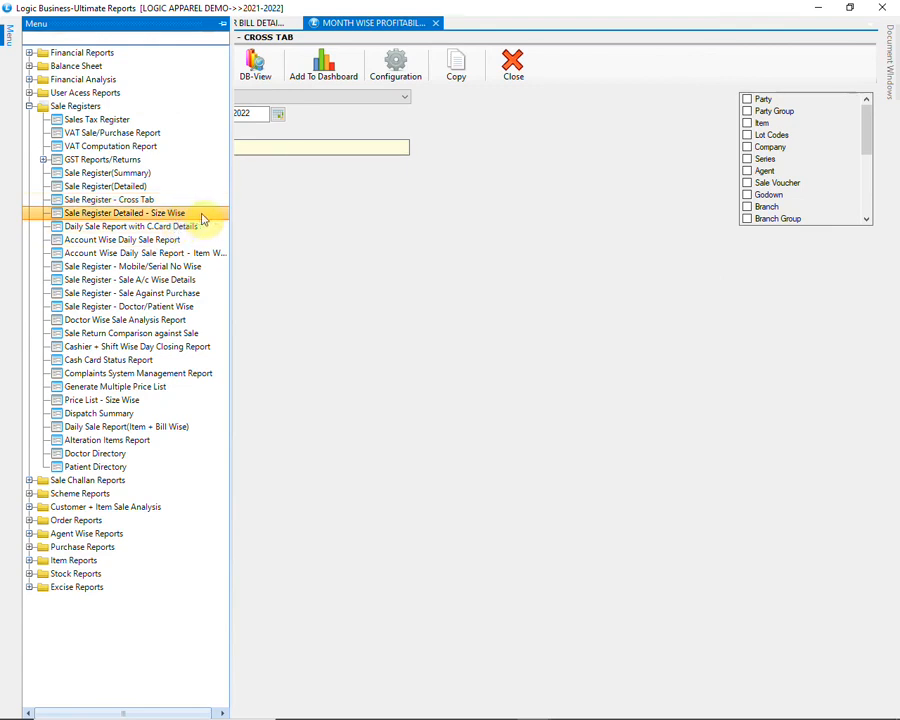
{"action": "double_click", "coordinate": [203, 219]}
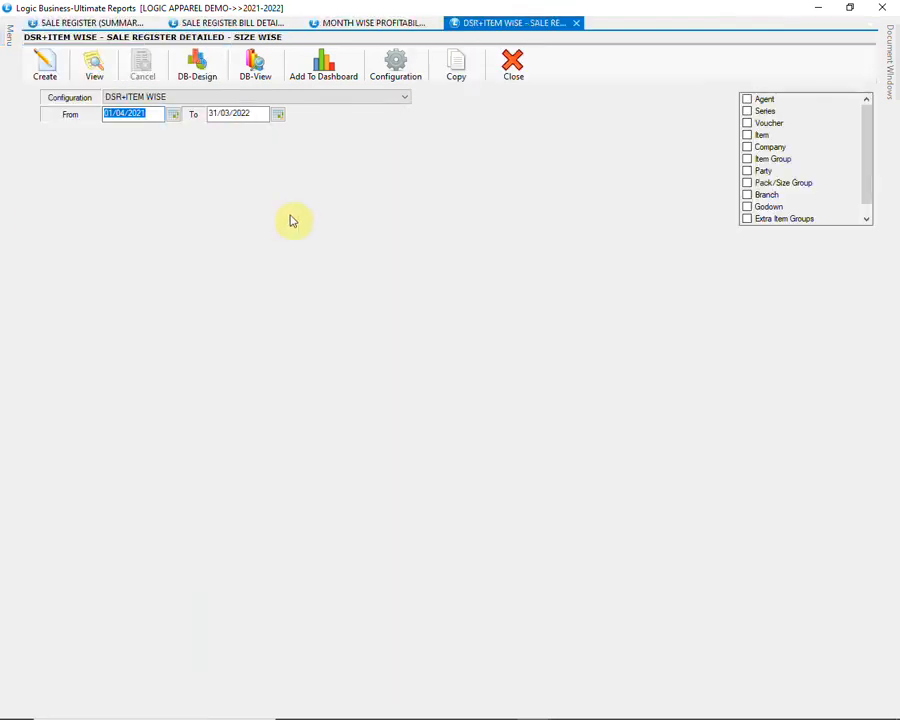
{"action": "left_click", "coordinate": [363, 98]}
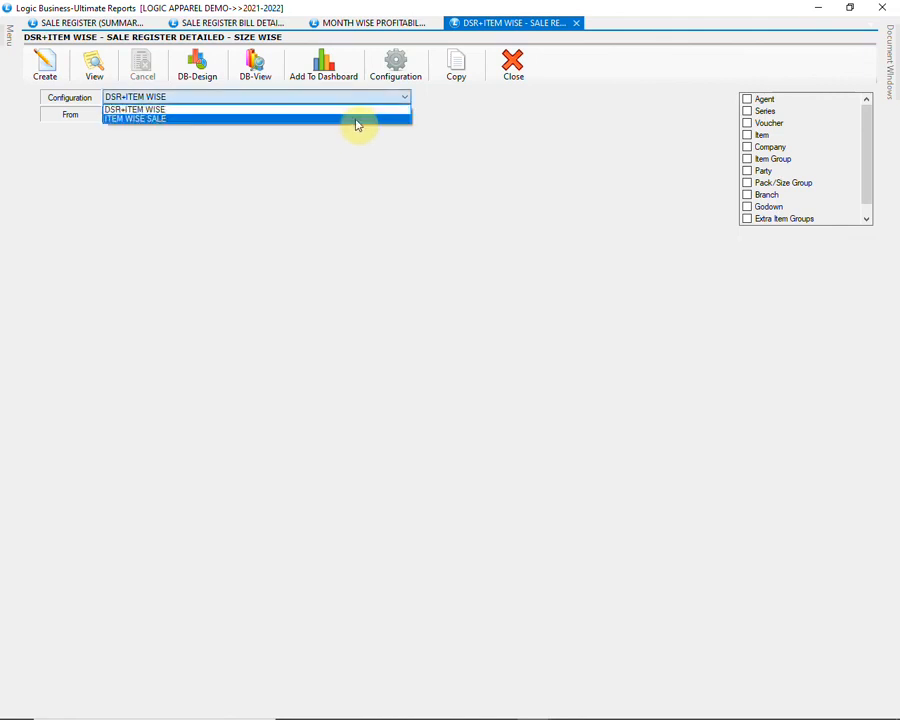
{"action": "left_click", "coordinate": [357, 119]}
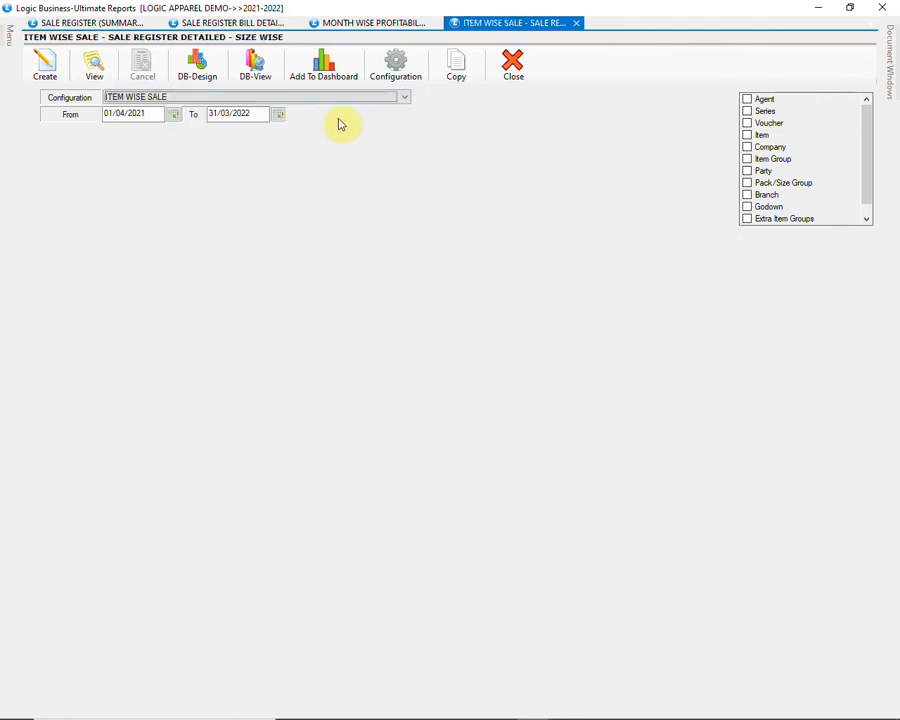
Step: Limit the item groups to SPORTS MEN and SPORTS WOMEN and generate the report
{"action": "left_click", "coordinate": [747, 159]}
{"action": "left_click", "coordinate": [479, 246]}
{"action": "left_click", "coordinate": [465, 258]}
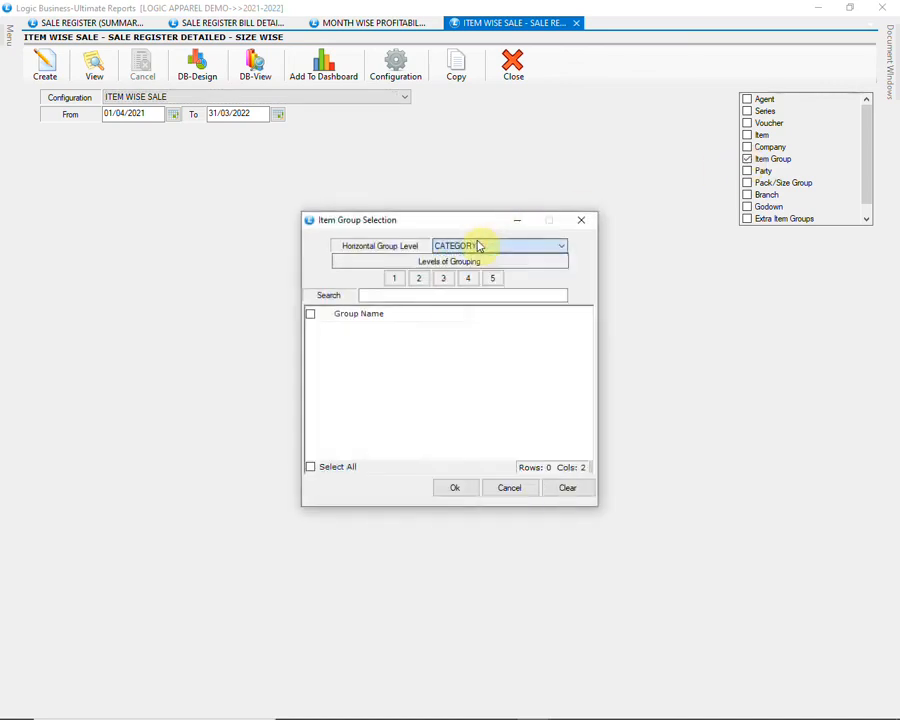
{"action": "left_click", "coordinate": [404, 279]}
{"action": "left_click_drag", "start_coordinate": [587, 347], "coordinate": [456, 432]}
{"action": "left_click", "coordinate": [312, 396]}
{"action": "left_click", "coordinate": [313, 410]}
{"action": "left_click", "coordinate": [454, 487]}
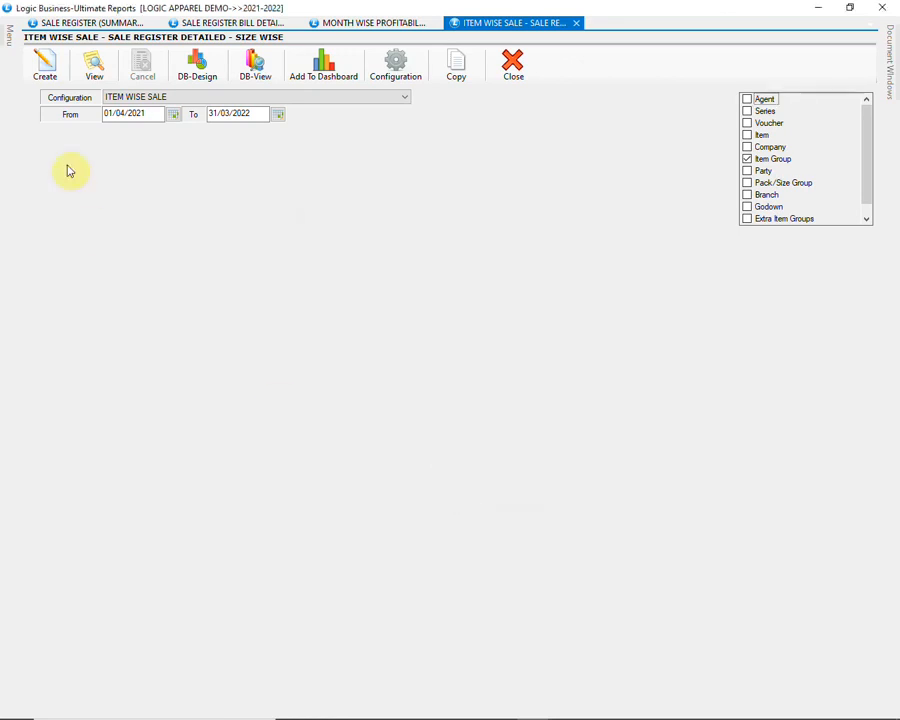
{"action": "left_click", "coordinate": [44, 64]}
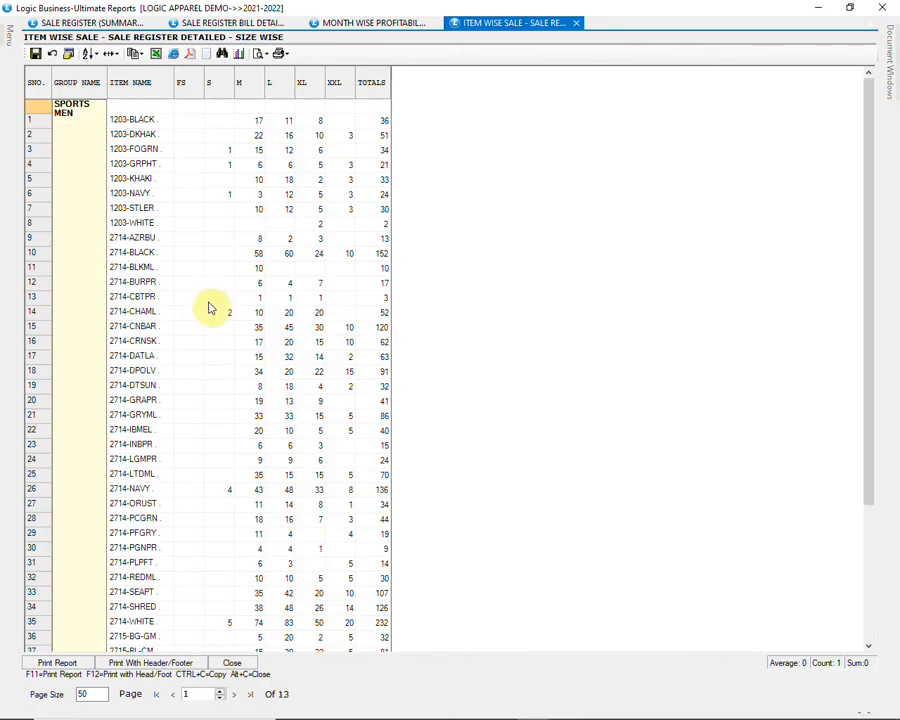
Step: Browse the report pages to the totals, fit columns to contents, then close the grid
{"action": "scroll", "coordinate": [210, 308], "scroll_direction": "down", "scroll_amount": 4}
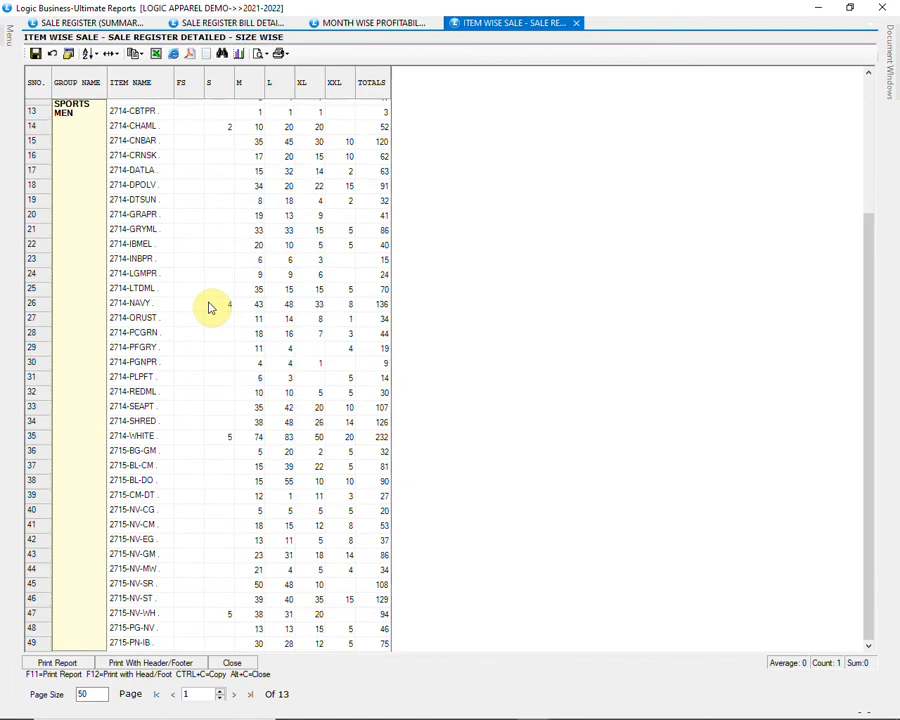
{"action": "scroll", "coordinate": [199, 317], "scroll_direction": "down", "scroll_amount": 1}
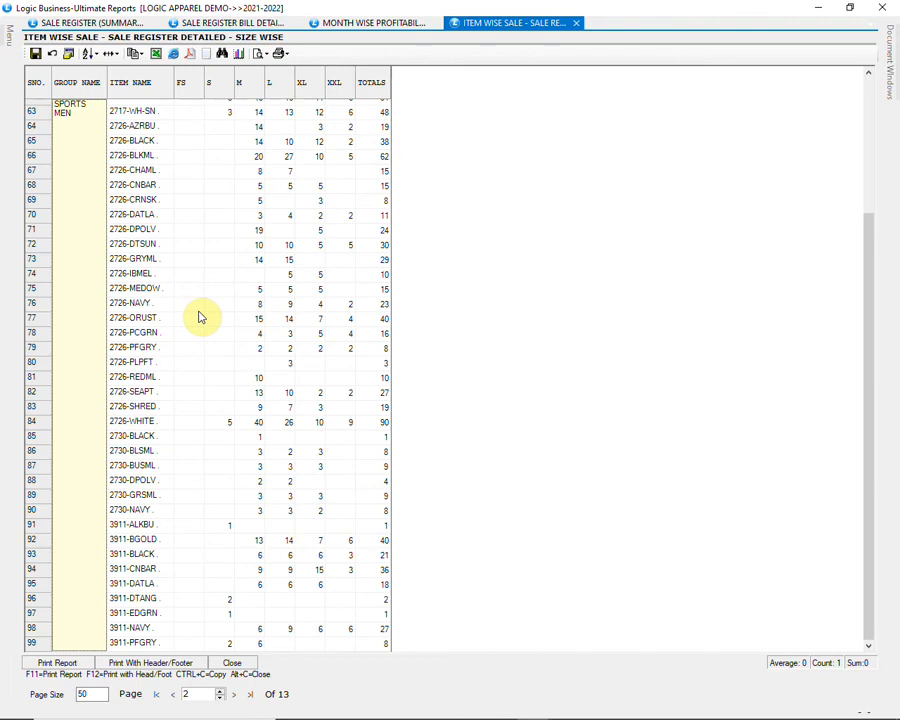
{"action": "left_click", "coordinate": [249, 693]}
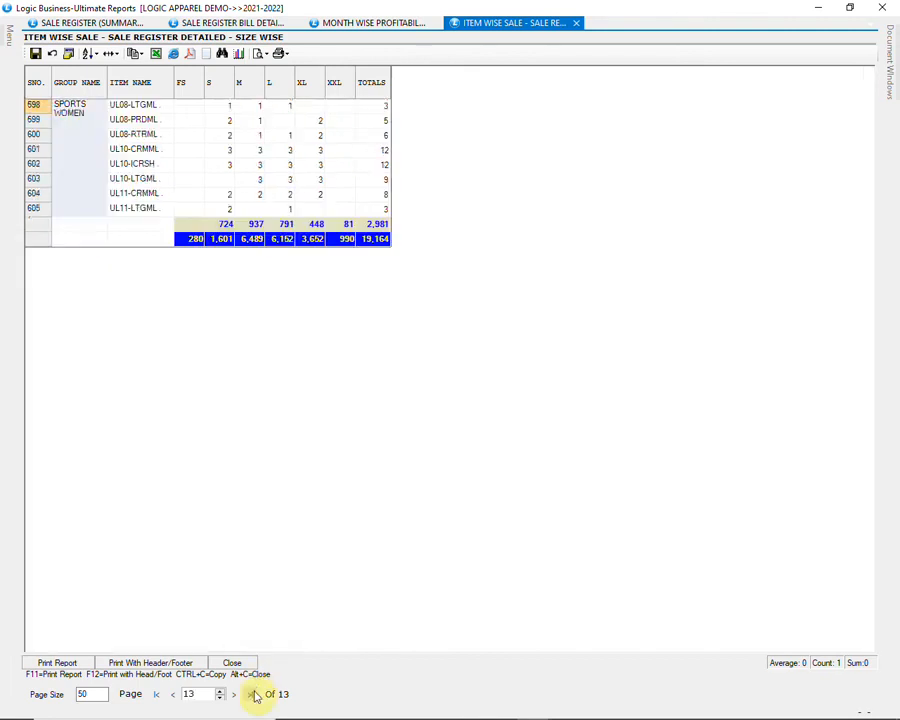
{"action": "left_click", "coordinate": [118, 55]}
{"action": "left_click", "coordinate": [126, 83]}
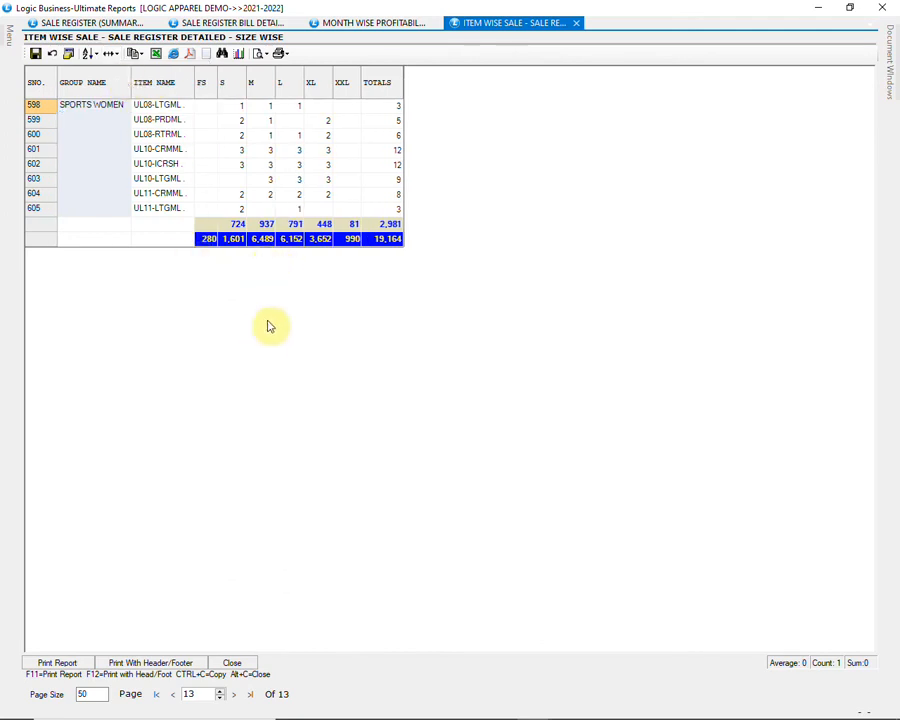
{"action": "key", "text": "Page_Up"}
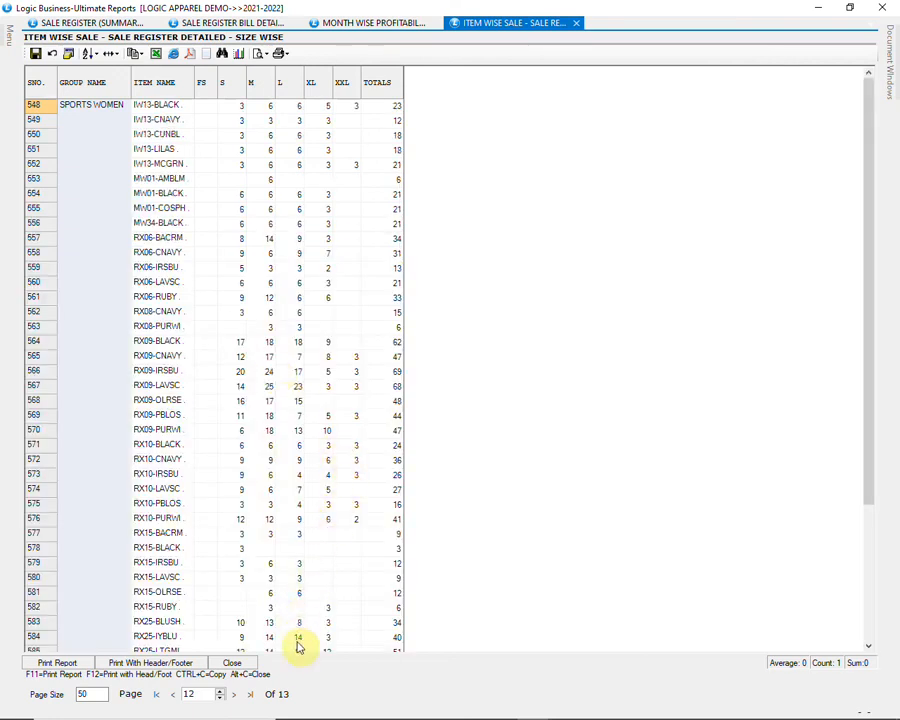
{"action": "left_click", "coordinate": [240, 665]}
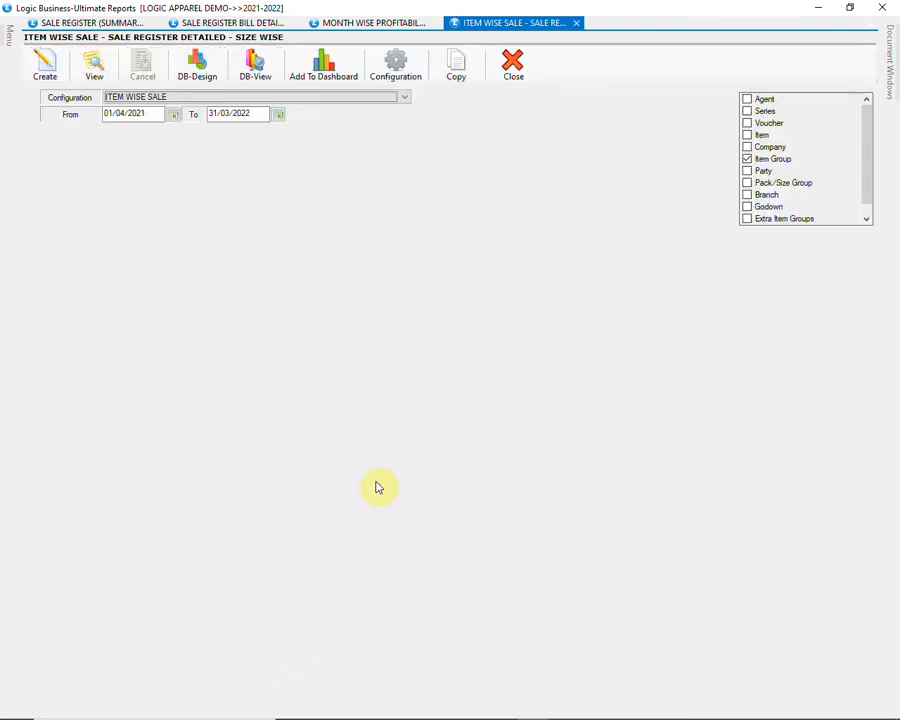
Step: Close the four open sale report tabs and collapse the sale register reports
{"action": "left_click", "coordinate": [510, 76]}
{"action": "left_click", "coordinate": [510, 76]}
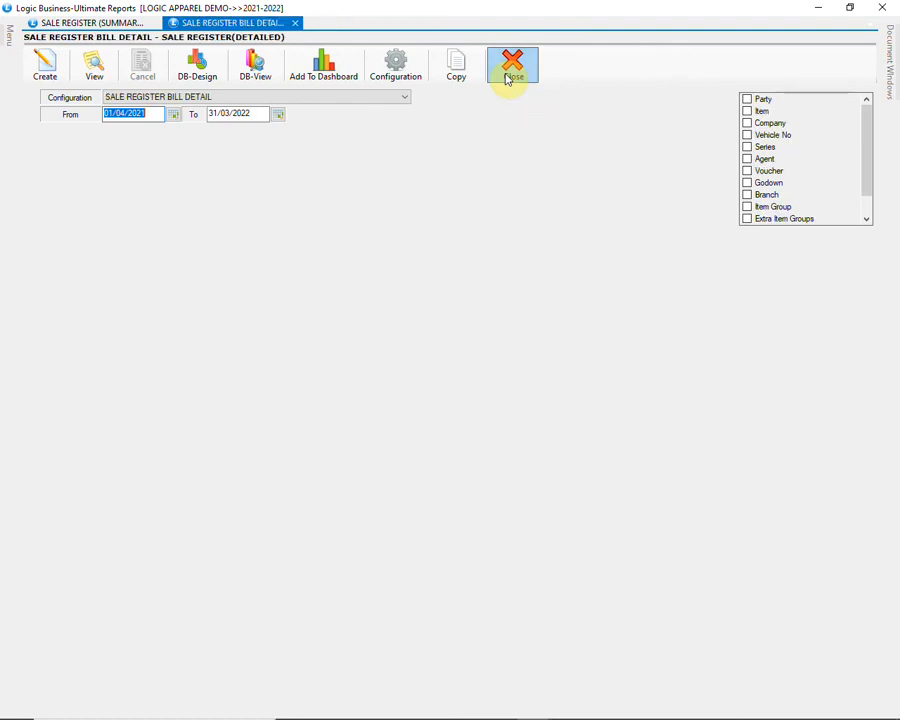
{"action": "left_click", "coordinate": [510, 76]}
{"action": "left_click", "coordinate": [510, 76]}
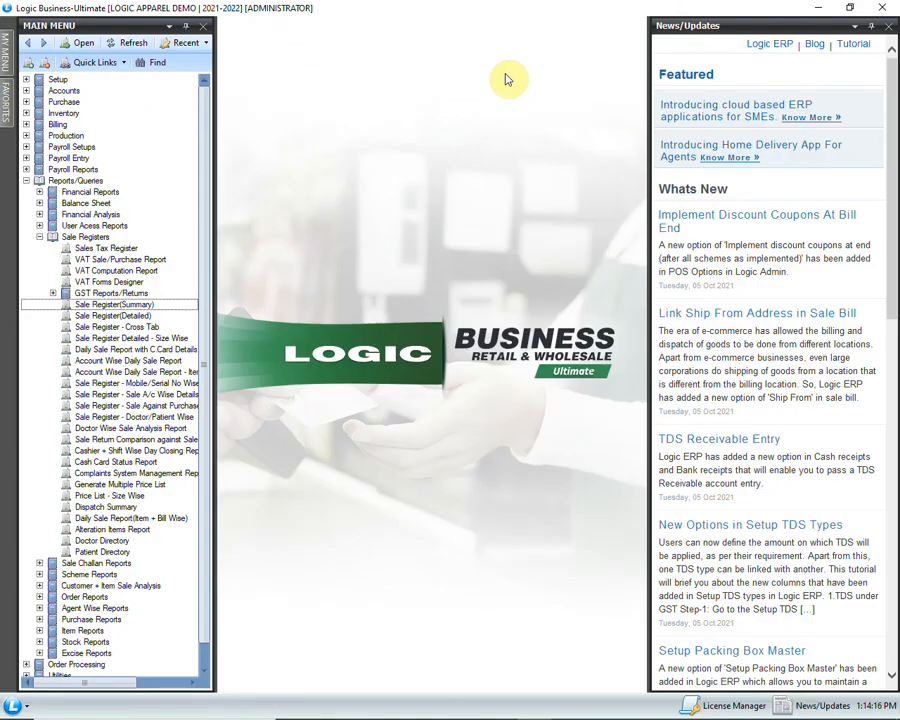
{"action": "left_click", "coordinate": [201, 302]}
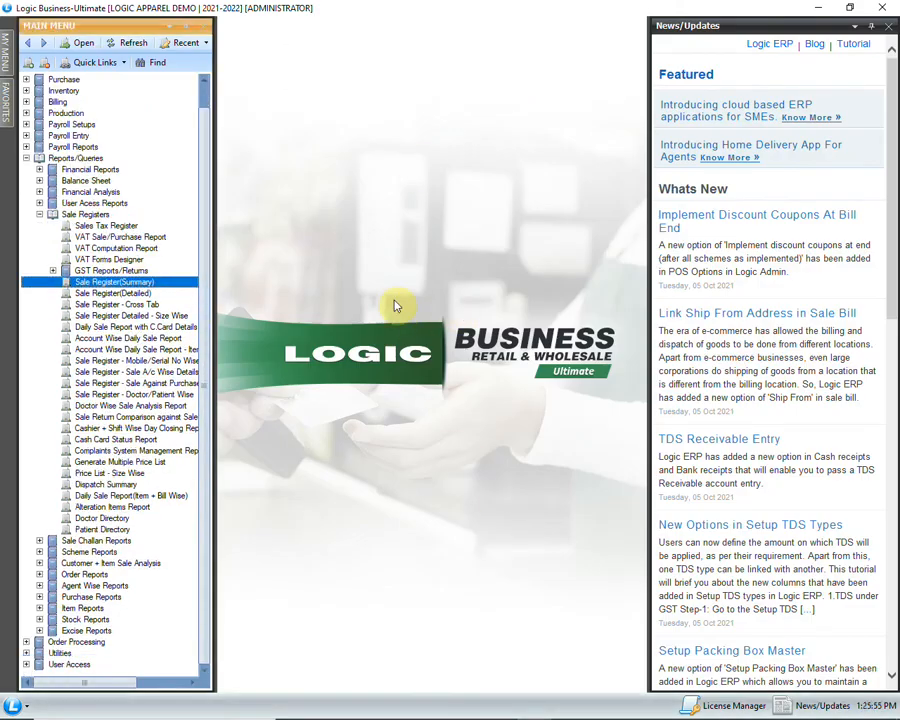
{"action": "left_click", "coordinate": [39, 215]}
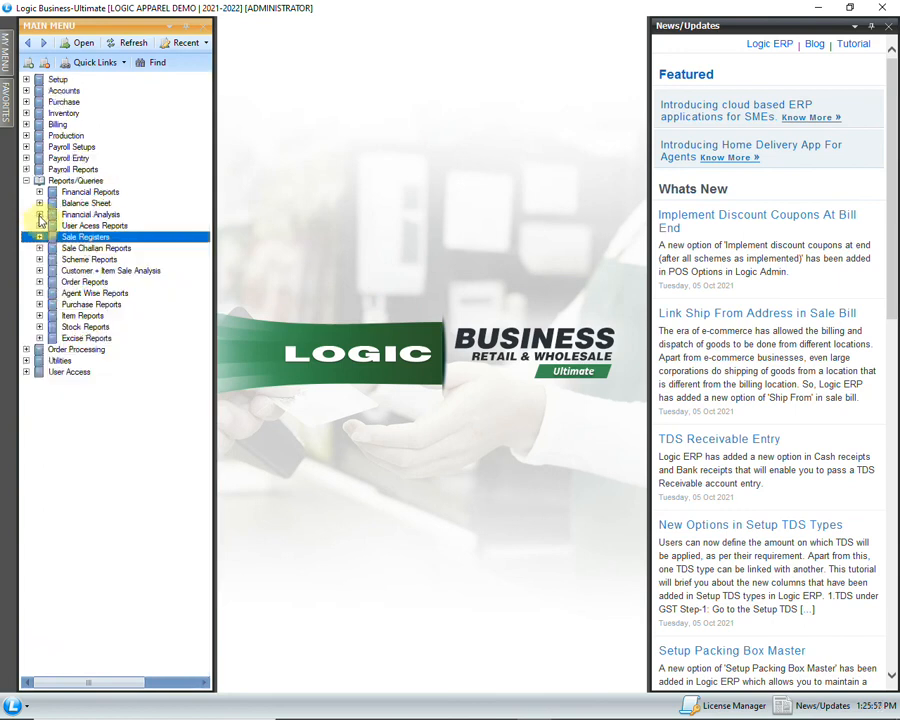
Step: Generate the Purchase Register (Summary) from 01/11/2021, scroll through it, and close the grid
{"action": "left_click", "coordinate": [39, 304]}
{"action": "double_click", "coordinate": [185, 316]}
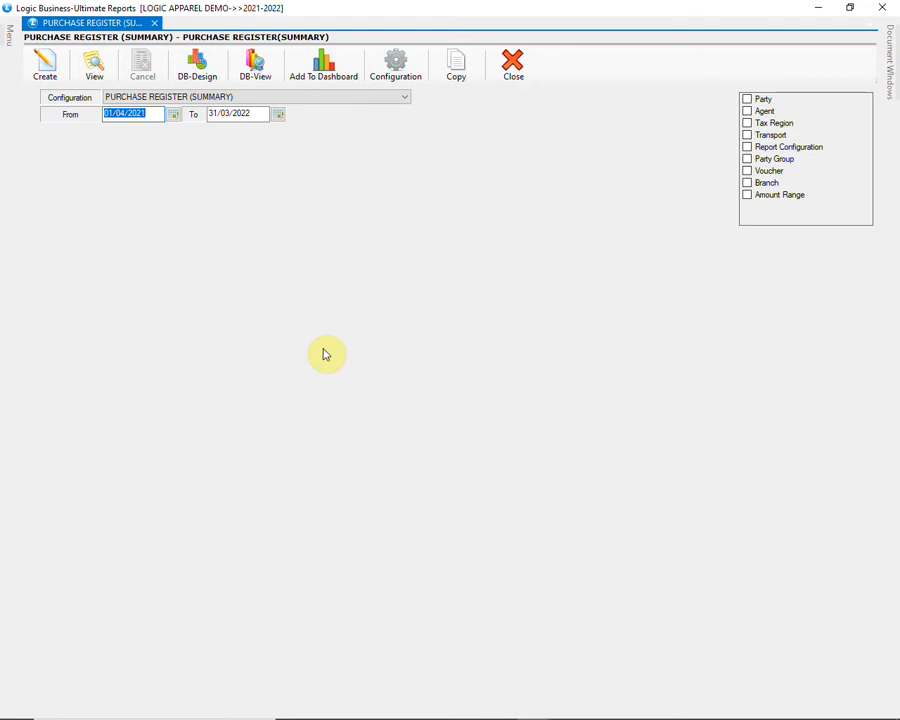
{"action": "key", "text": "Return"}
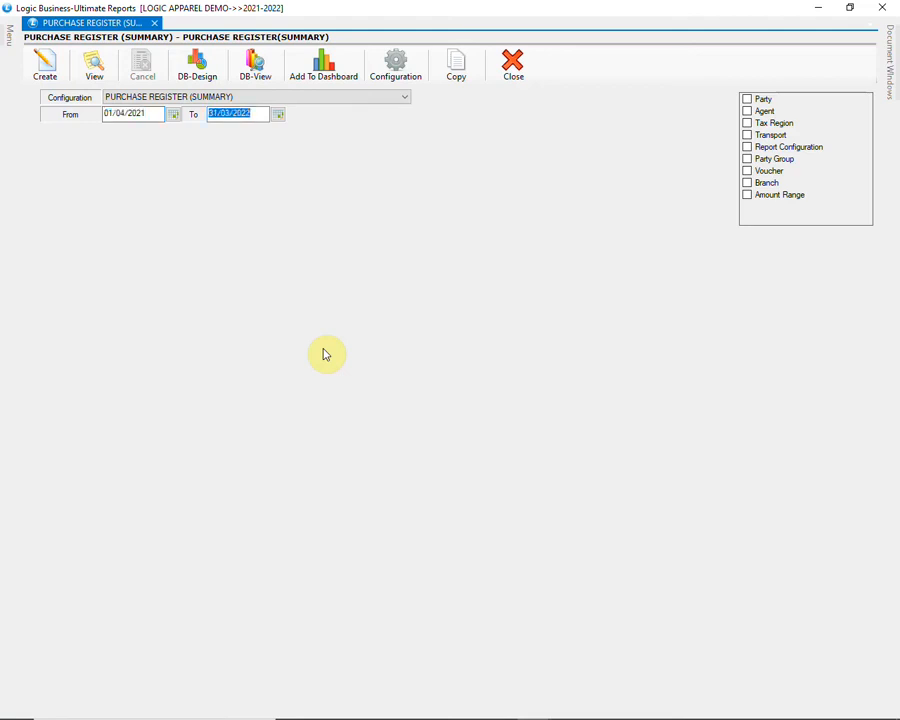
{"action": "left_click", "coordinate": [150, 114]}
{"action": "type", "text": "01/11/2021"}
{"action": "key", "text": "Return"}
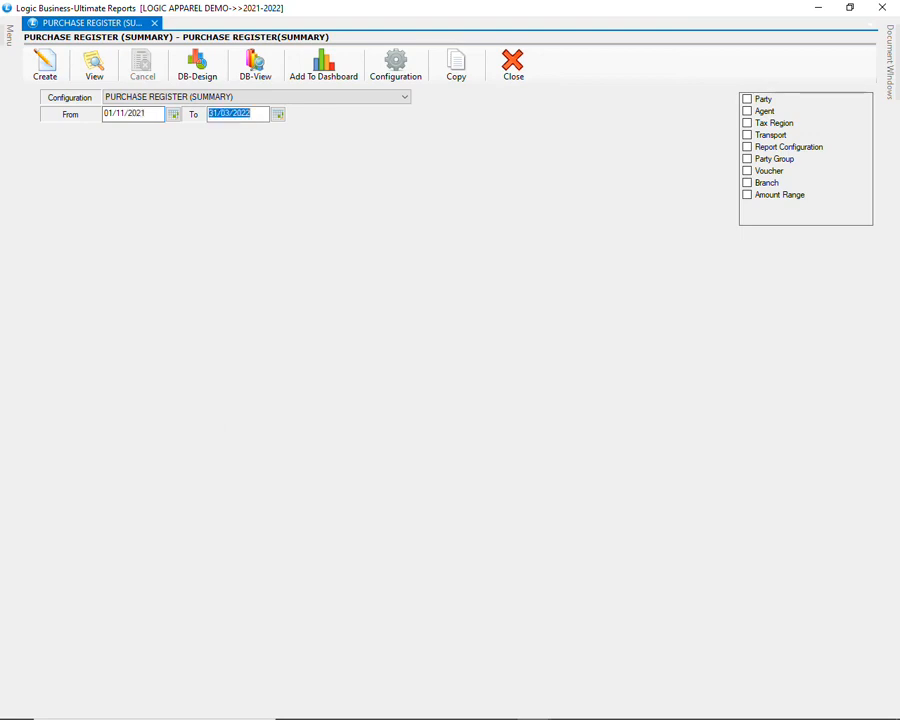
{"action": "key", "text": "Return"}
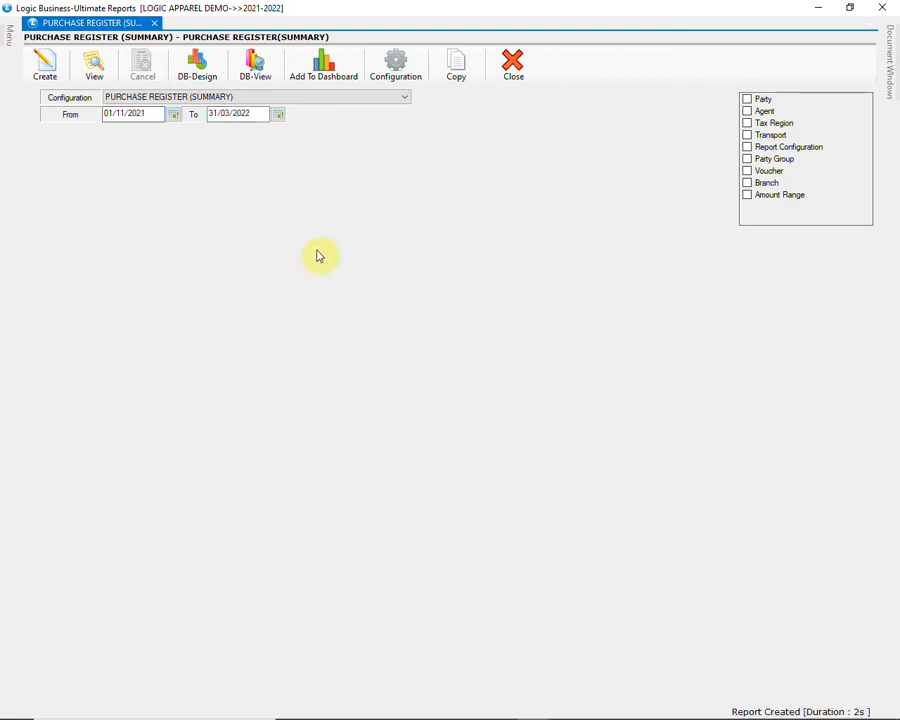
{"action": "left_click", "coordinate": [46, 68]}
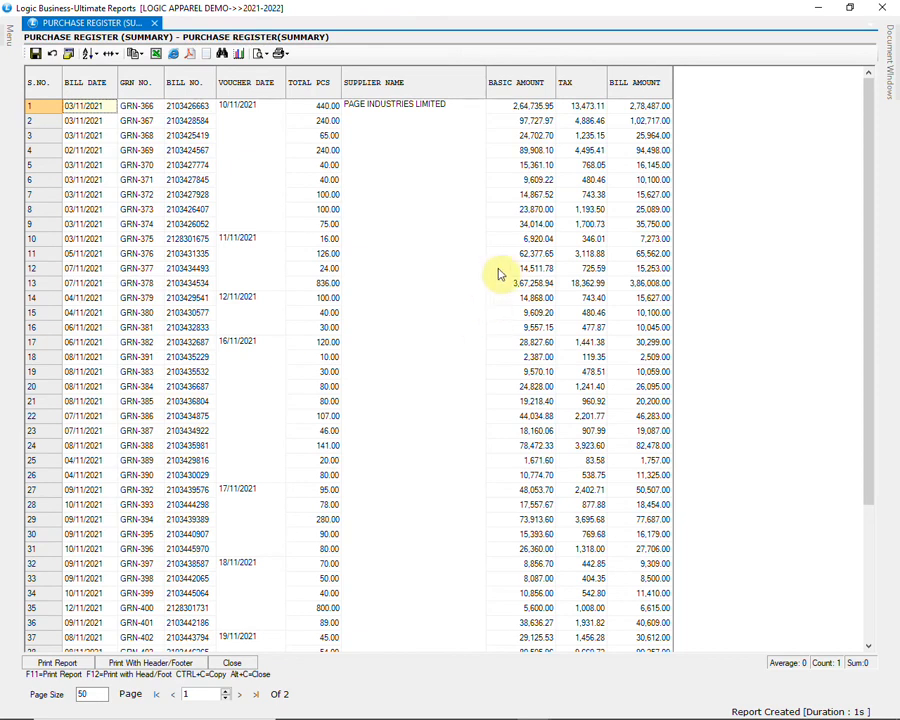
{"action": "scroll", "coordinate": [500, 273], "scroll_direction": "down", "scroll_amount": 4}
{"action": "scroll", "coordinate": [499, 274], "scroll_direction": "down", "scroll_amount": 3}
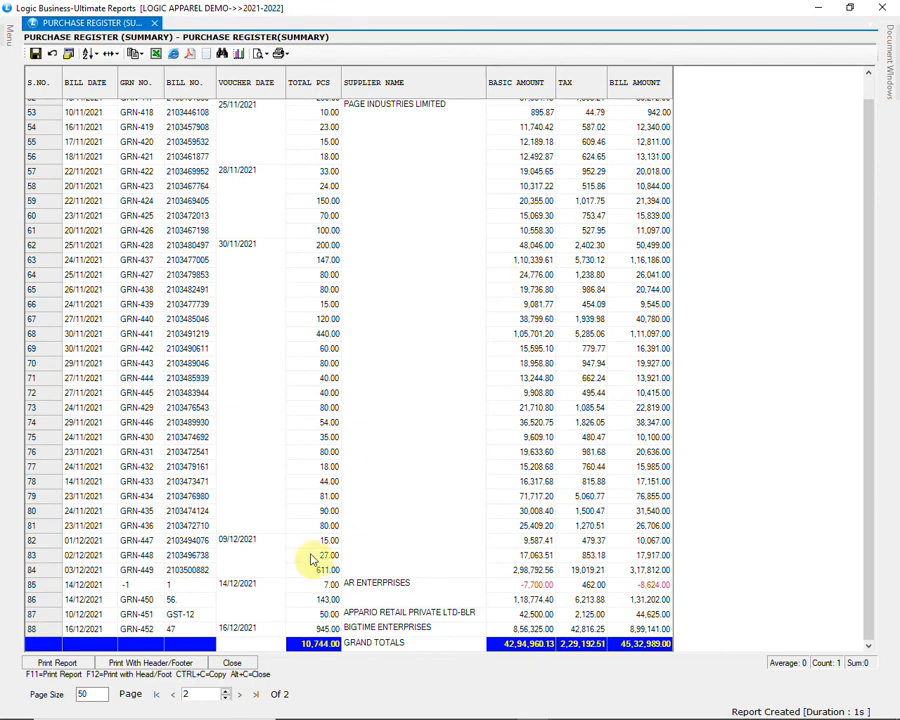
{"action": "left_click", "coordinate": [236, 664]}
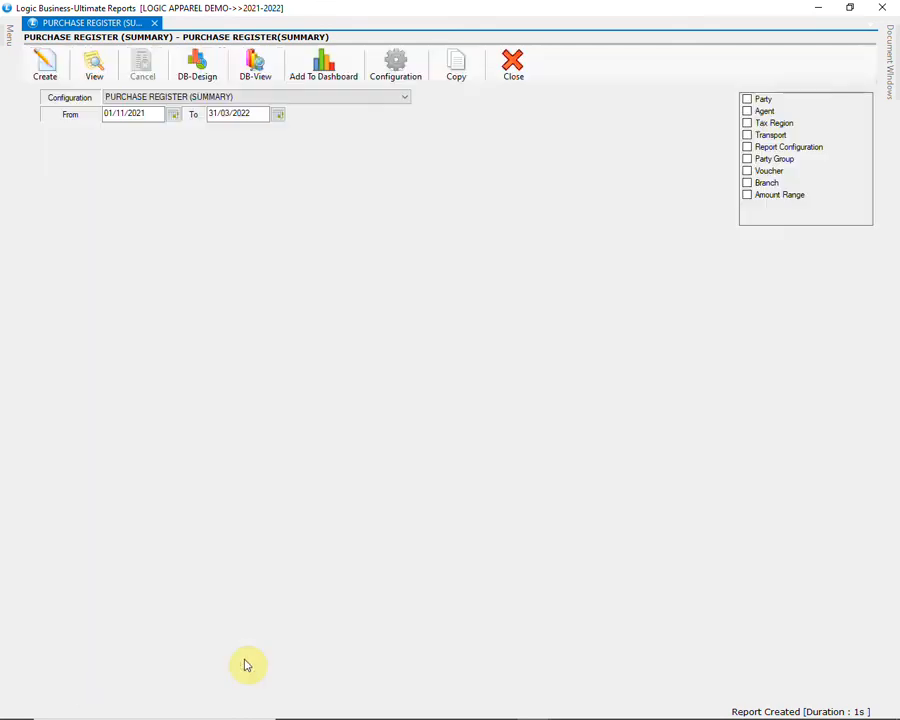
Step: Generate the detailed purchase register starting 01/11/2021
{"action": "mouse_move", "coordinate": [6, 32]}
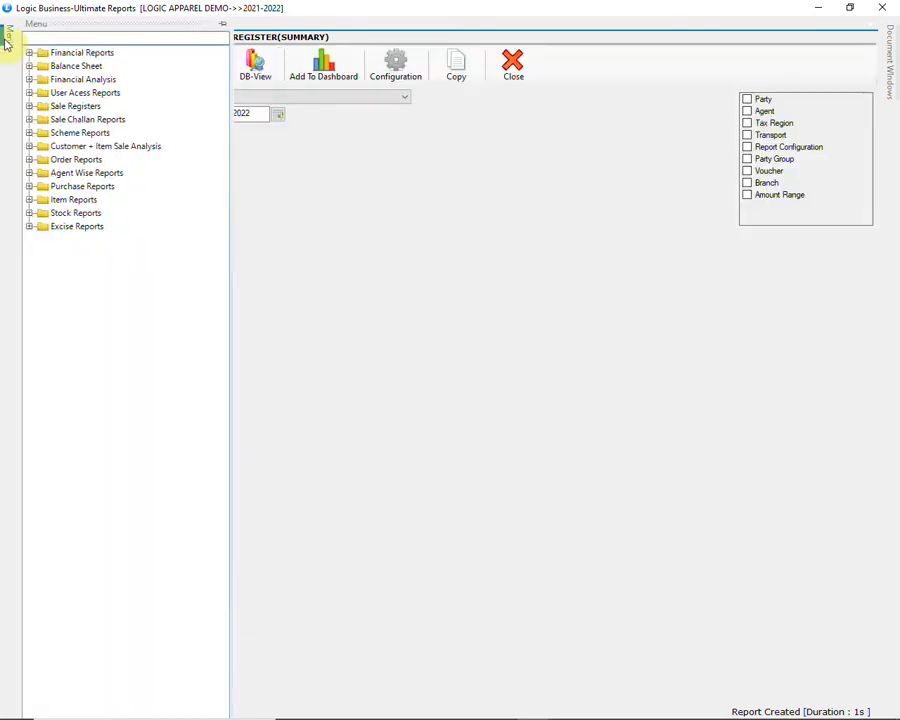
{"action": "left_click", "coordinate": [30, 187]}
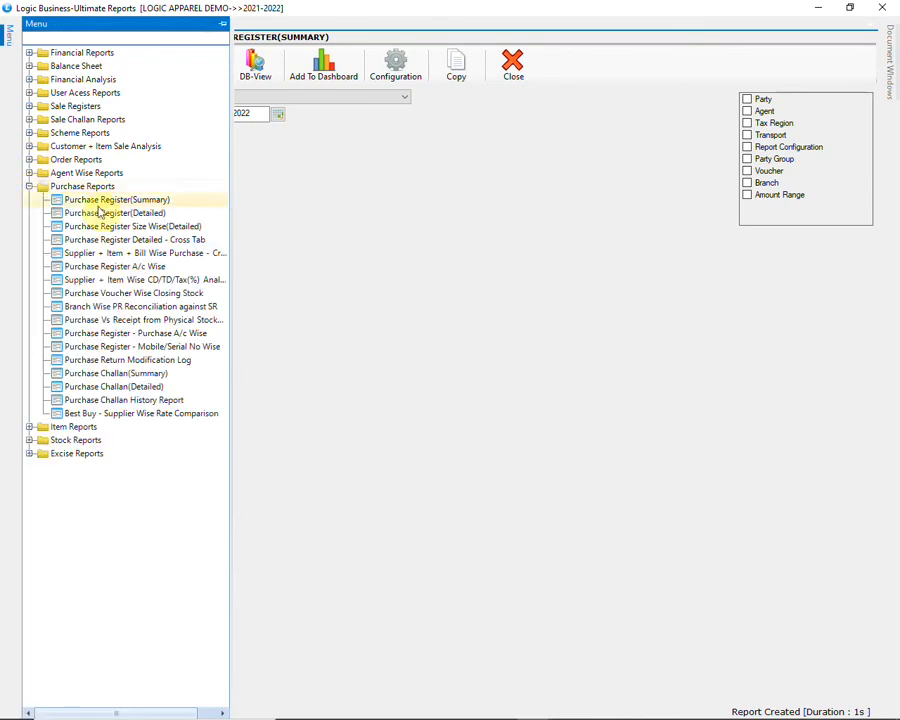
{"action": "left_click", "coordinate": [145, 212]}
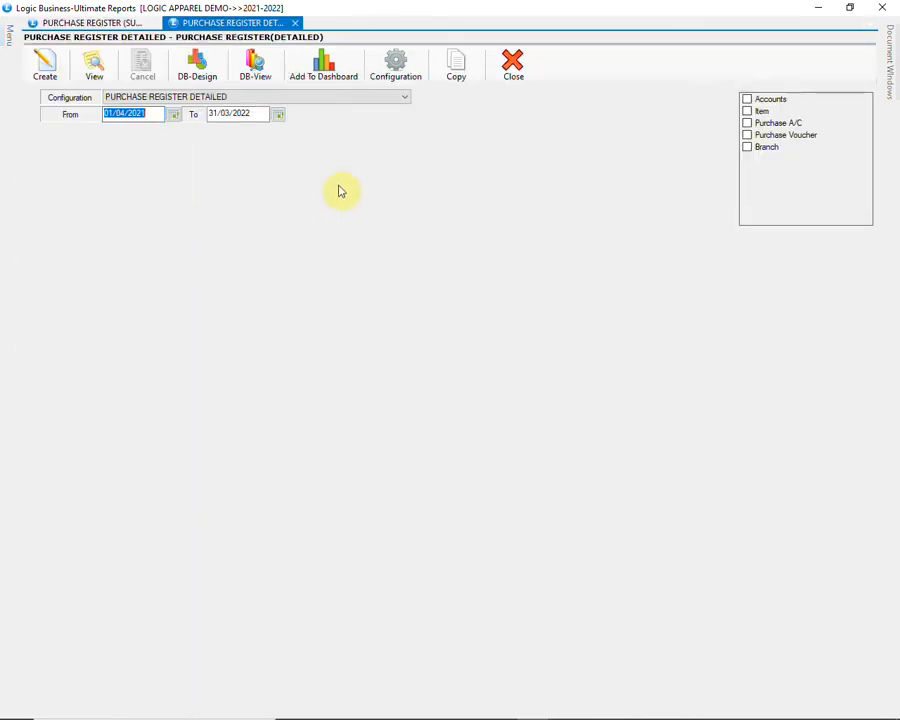
{"action": "type", "text": "01/11/202"}
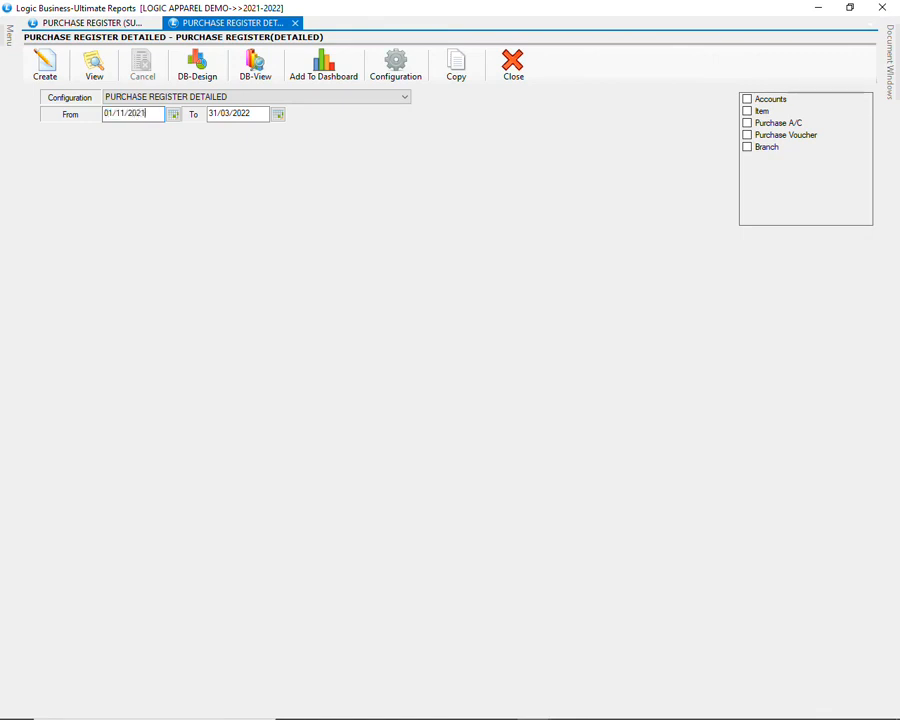
{"action": "type", "text": "1"}
{"action": "key", "text": "Tab"}
{"action": "left_click", "coordinate": [52, 66]}
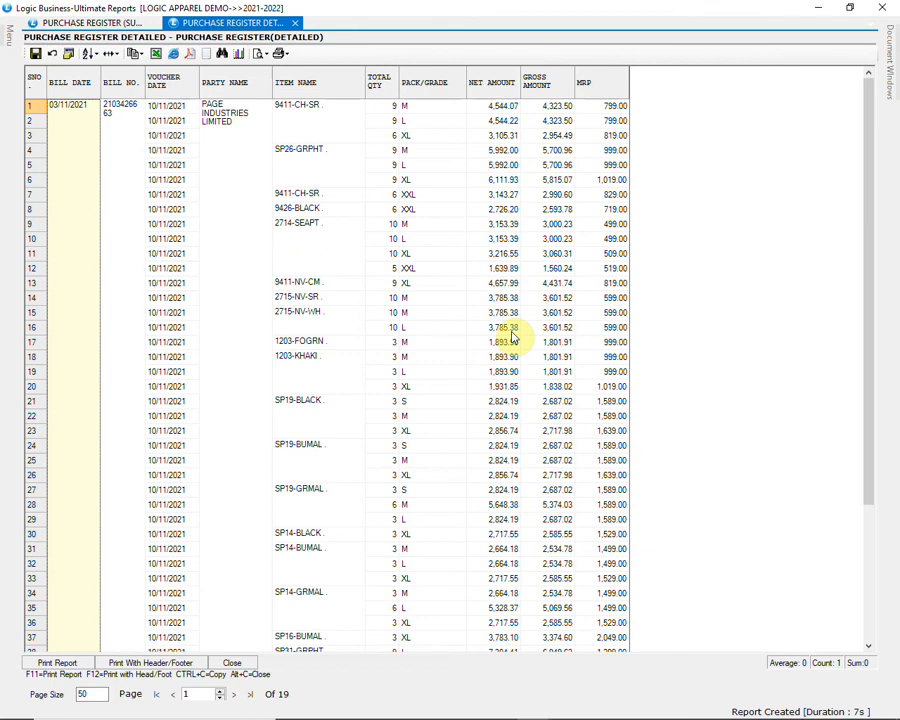
Step: Open the purchase bill for the second Page Industries bill dated 03/11/2021
{"action": "scroll", "coordinate": [512, 338], "scroll_direction": "down", "scroll_amount": 15}
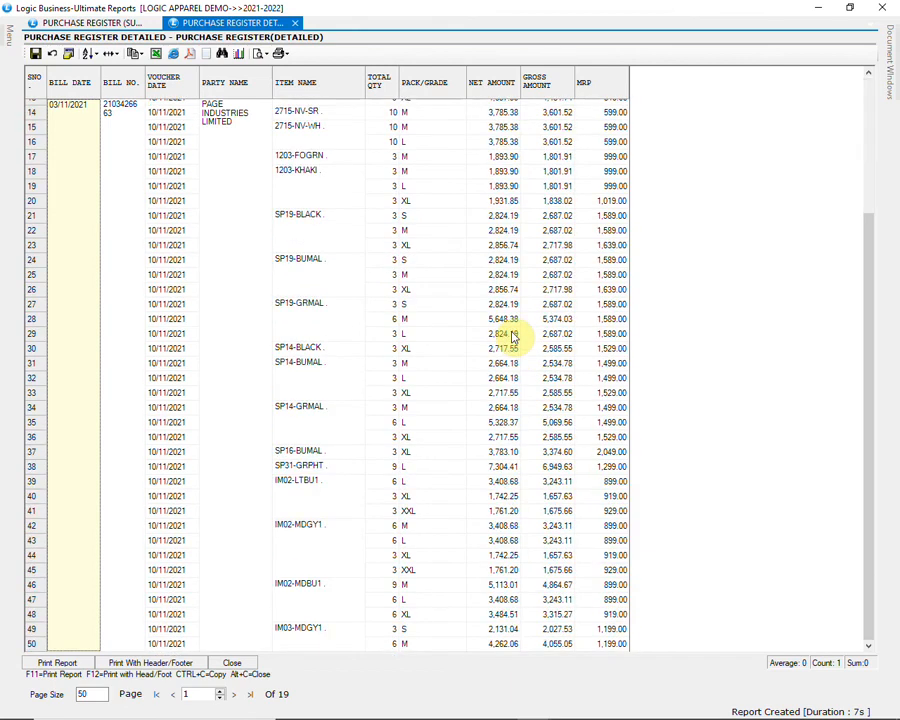
{"action": "scroll", "coordinate": [512, 338], "scroll_direction": "down", "scroll_amount": 4}
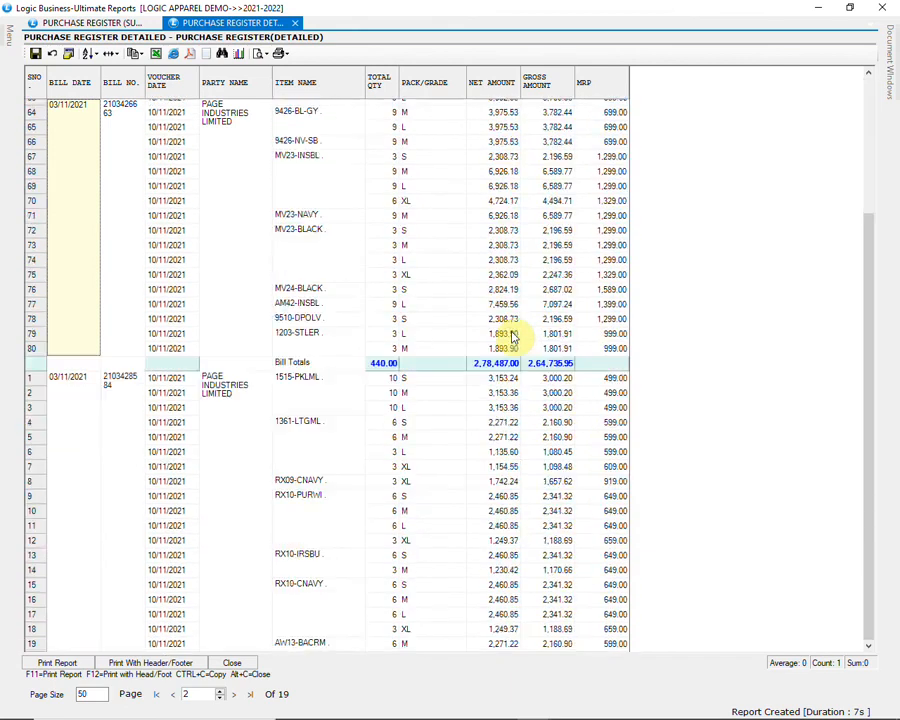
{"action": "left_click", "coordinate": [121, 401]}
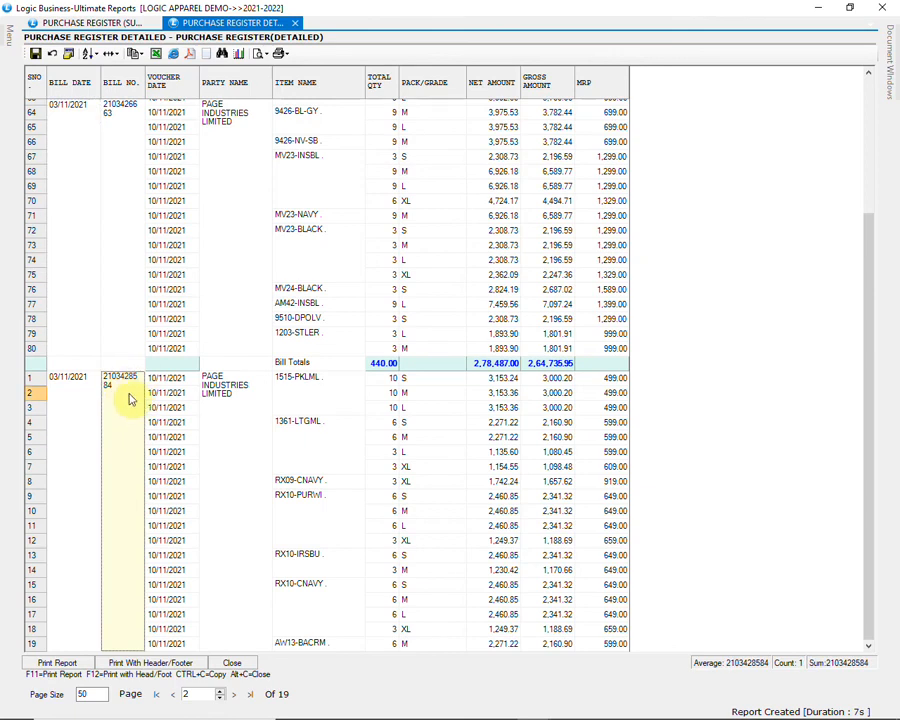
{"action": "double_click", "coordinate": [128, 399]}
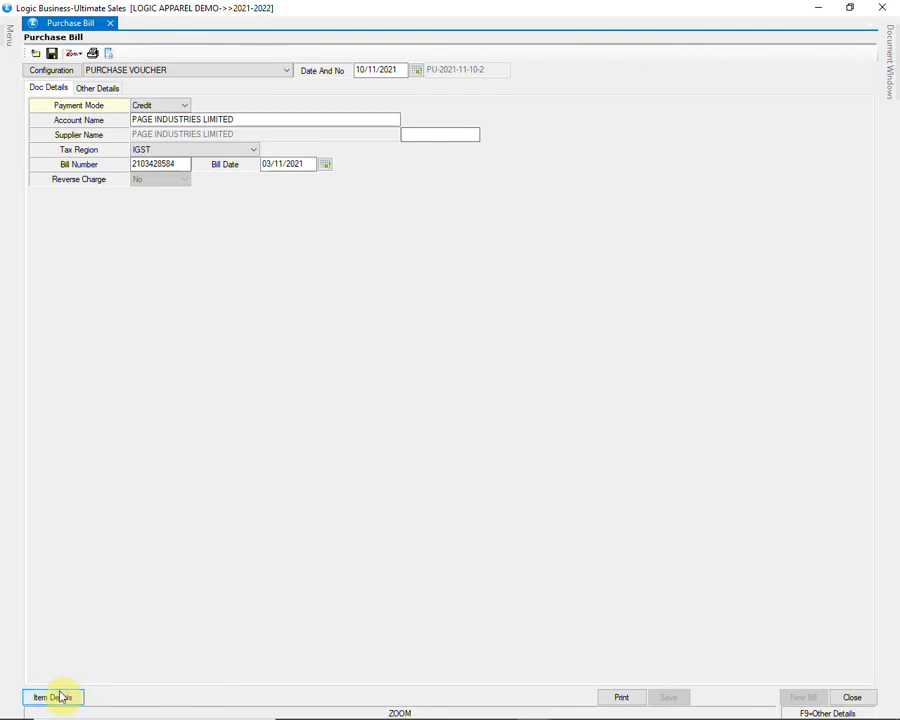
Step: Review the bill's item lines, checking total quantities, M.R.P. values and amounts
{"action": "left_click", "coordinate": [56, 696]}
{"action": "scroll", "coordinate": [418, 523], "scroll_direction": "down", "scroll_amount": 5}
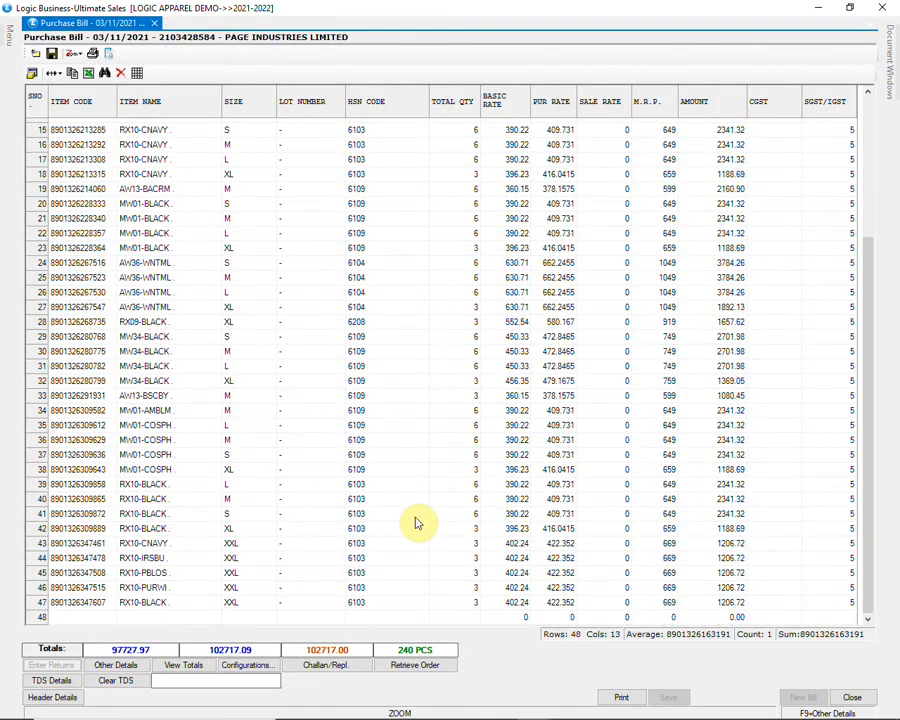
{"action": "left_click", "coordinate": [468, 603]}
{"action": "left_click", "coordinate": [468, 603]}
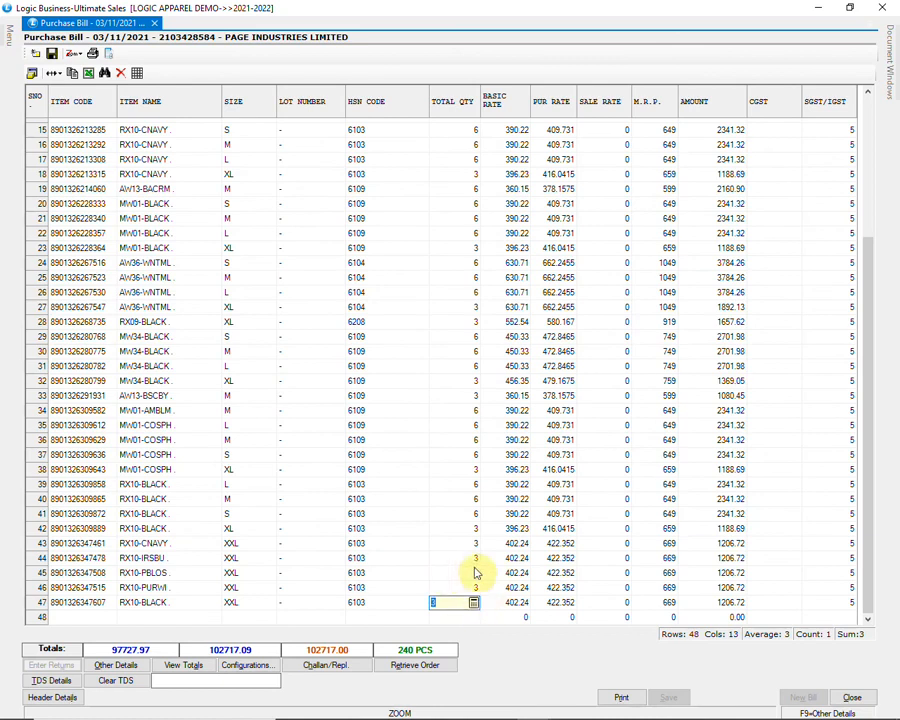
{"action": "left_click", "coordinate": [476, 573]}
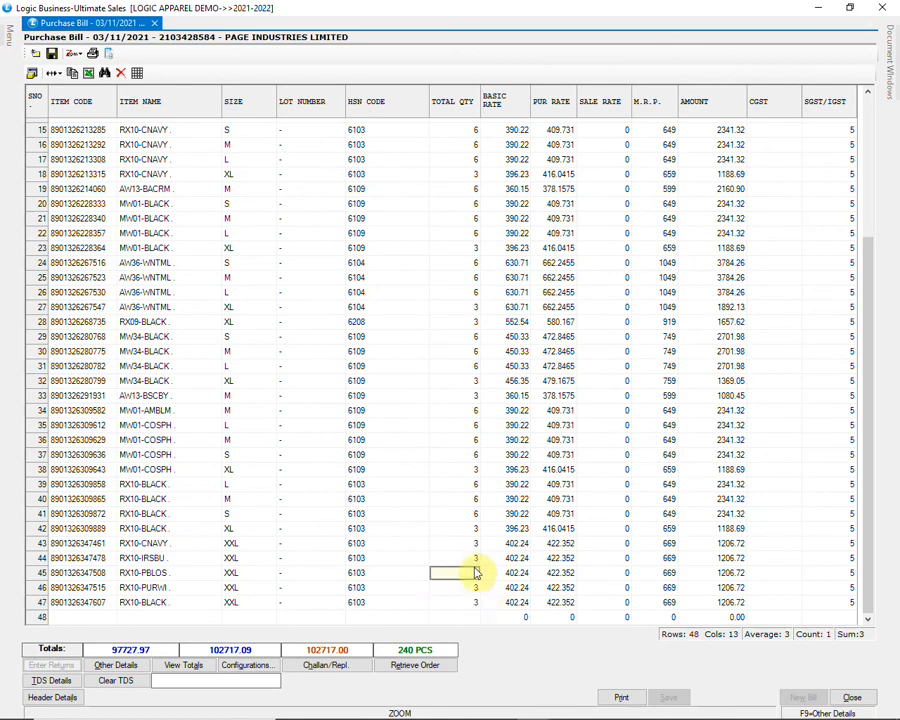
{"action": "left_click", "coordinate": [672, 590]}
{"action": "left_click", "coordinate": [672, 590]}
{"action": "left_click", "coordinate": [699, 546]}
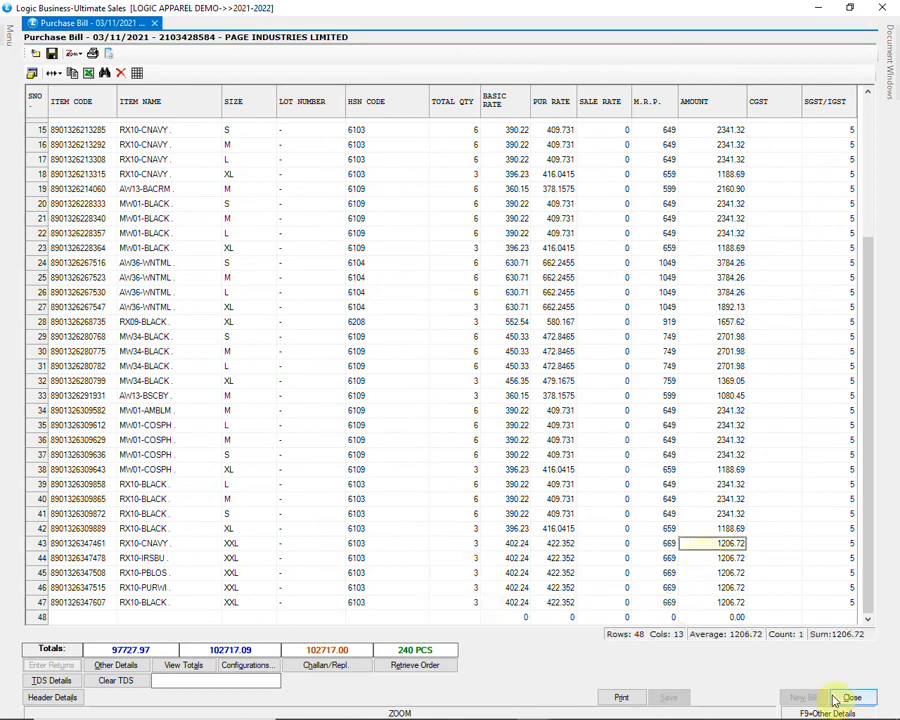
Step: Close the bill without saving, close the detailed register, and select the size-wise purchase register
{"action": "left_click", "coordinate": [852, 698]}
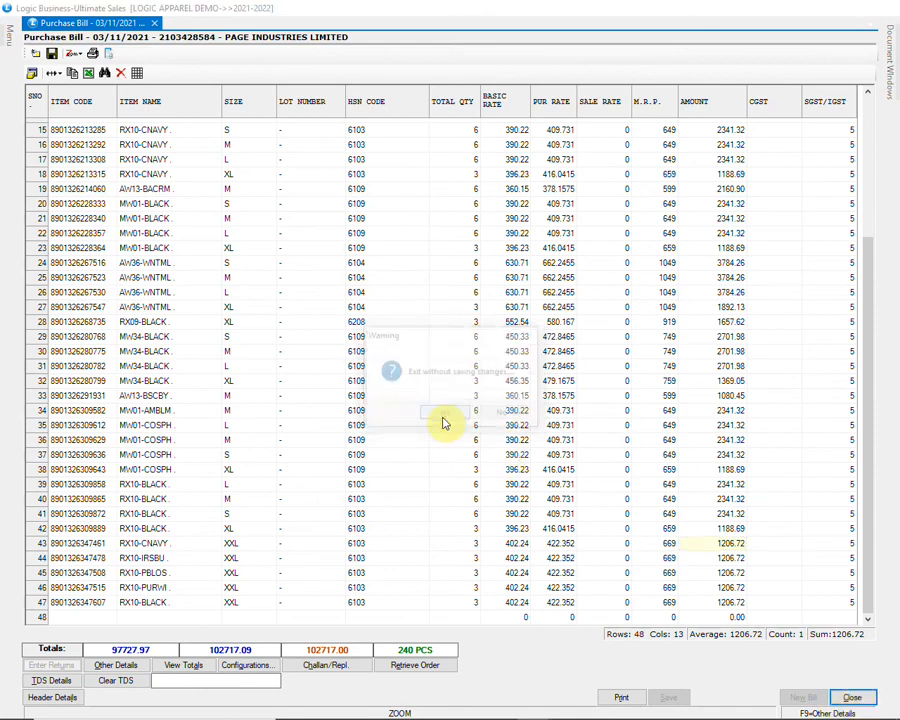
{"action": "left_click", "coordinate": [447, 415]}
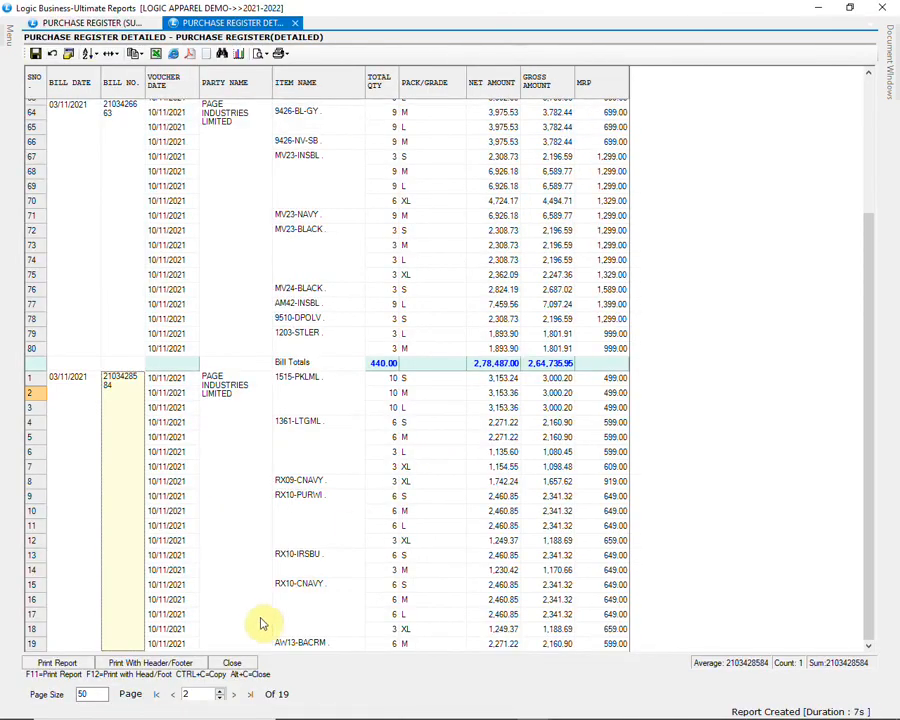
{"action": "left_click", "coordinate": [247, 662]}
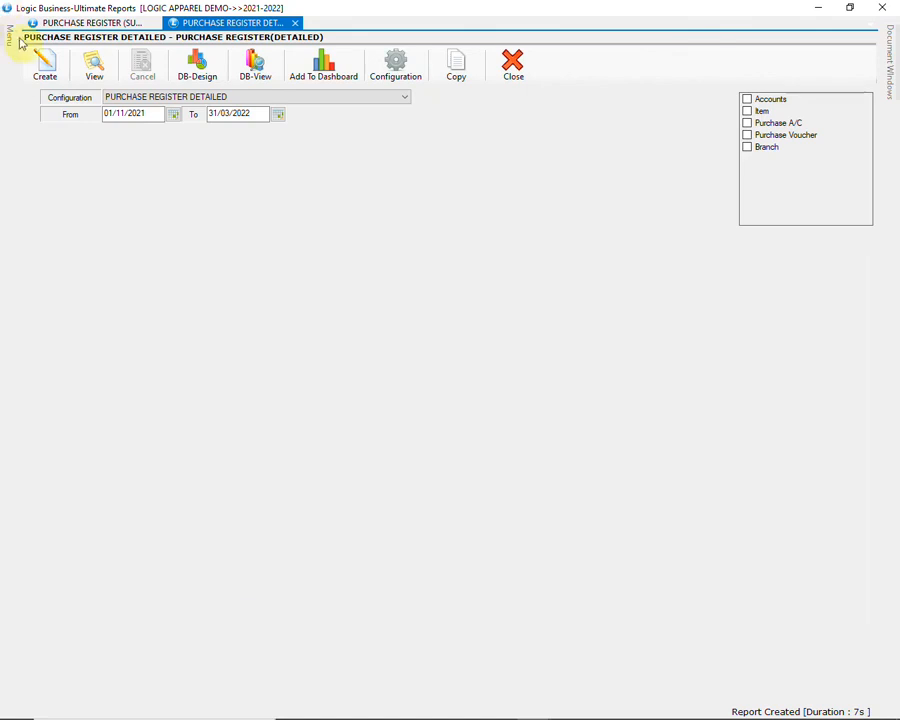
{"action": "mouse_move", "coordinate": [8, 38]}
{"action": "left_click", "coordinate": [172, 226]}
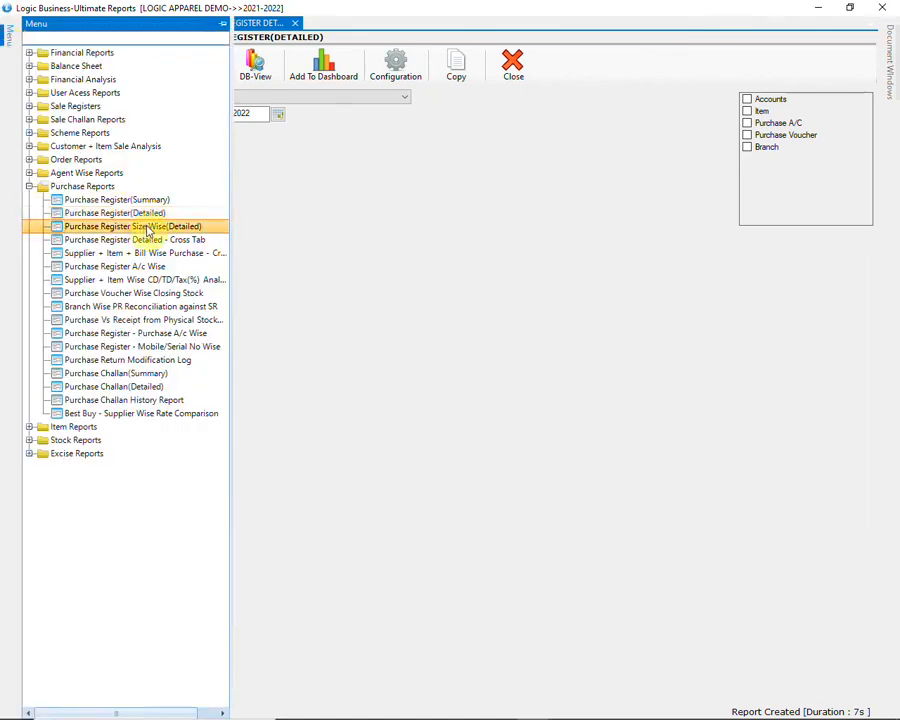
Step: Open Purchase Register Size Wise (Detailed) filtered to SPORTS MEN and SPORTS WOMEN, and create it
{"action": "double_click", "coordinate": [200, 229]}
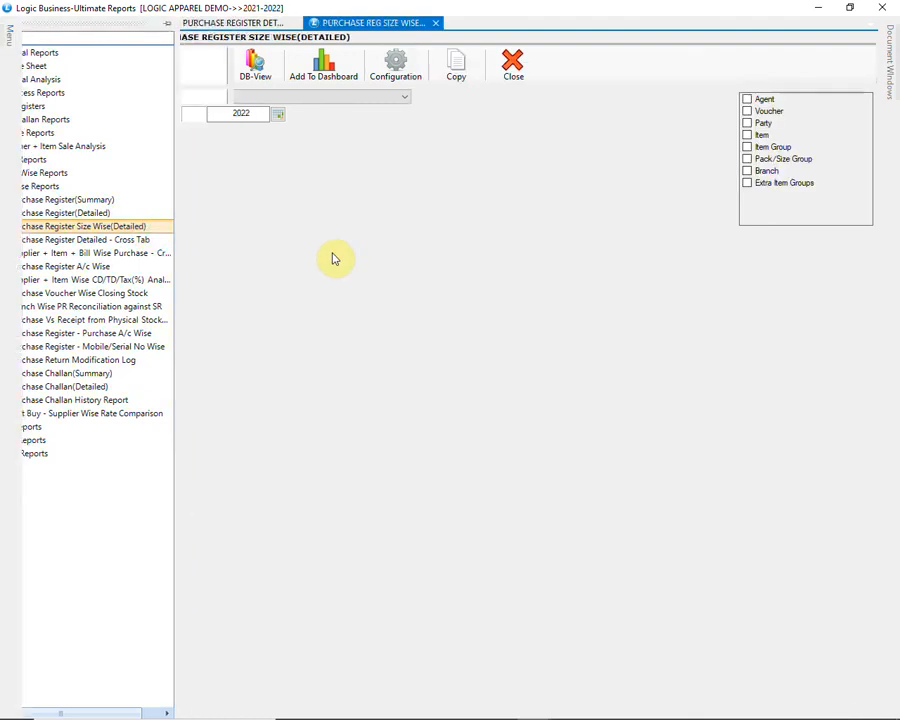
{"action": "left_click", "coordinate": [748, 148]}
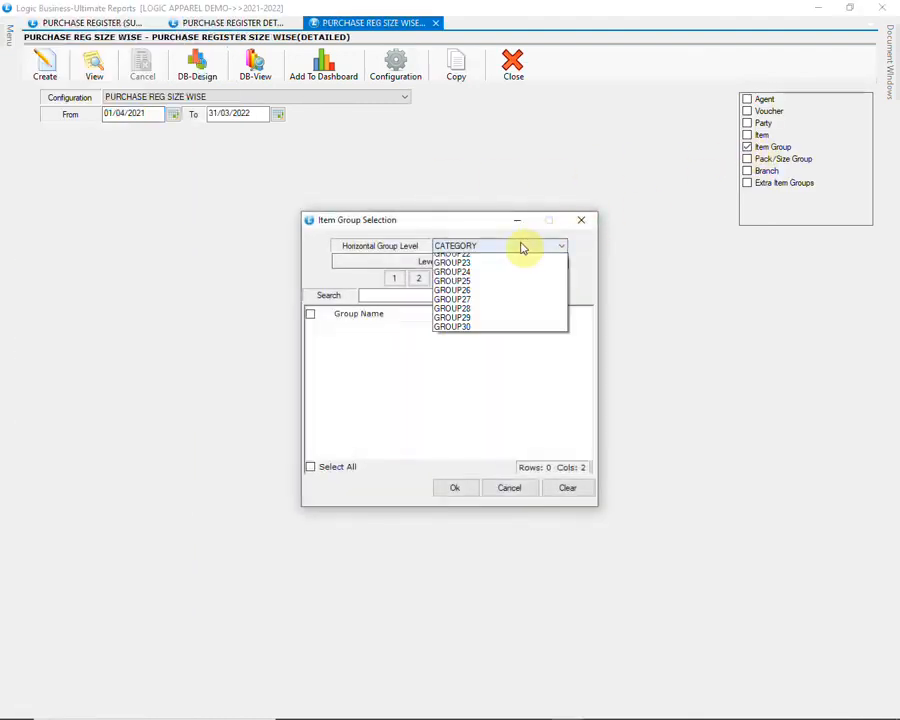
{"action": "left_click", "coordinate": [395, 278]}
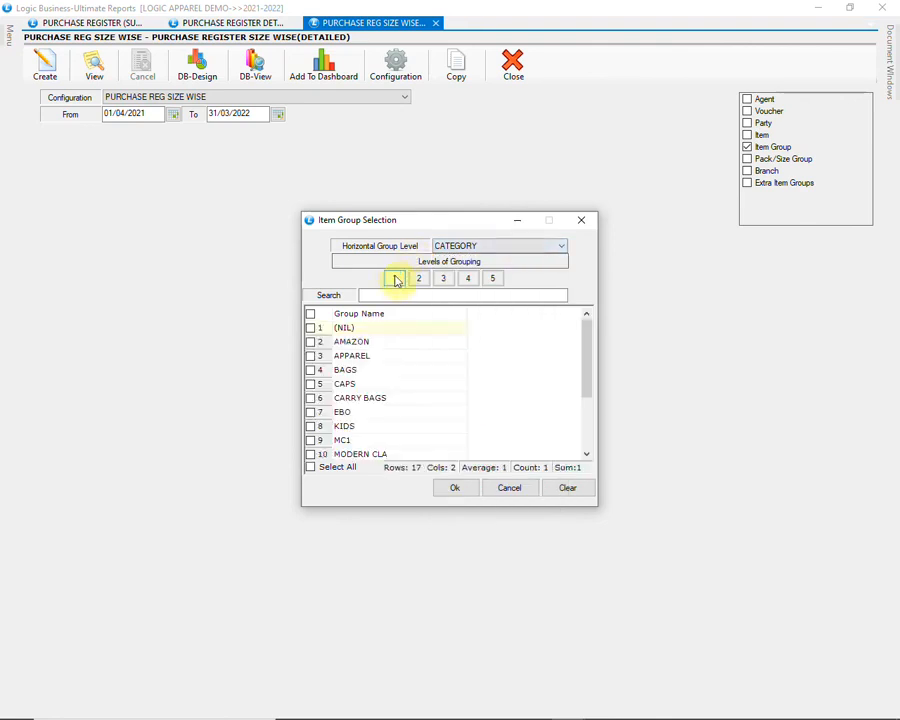
{"action": "left_click", "coordinate": [592, 430]}
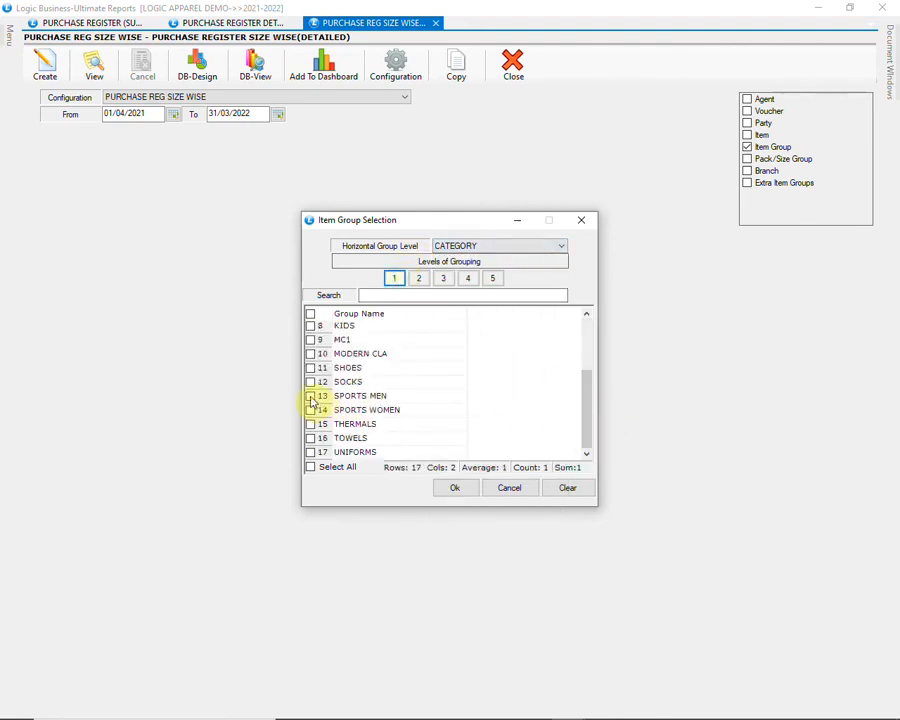
{"action": "left_click", "coordinate": [311, 397]}
{"action": "left_click", "coordinate": [311, 410]}
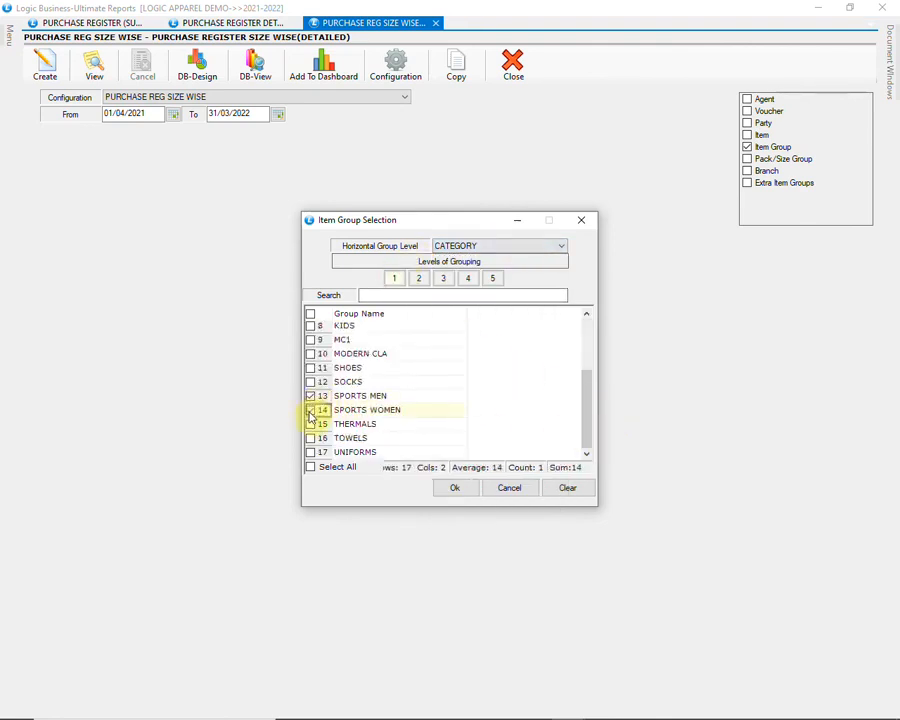
{"action": "left_click", "coordinate": [456, 490]}
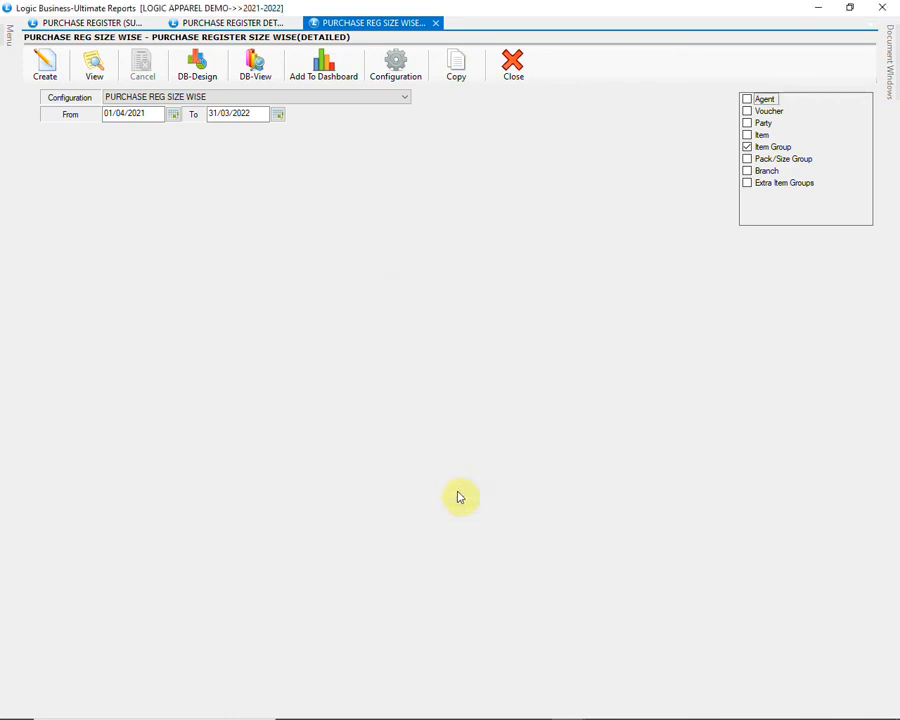
{"action": "left_click", "coordinate": [44, 64]}
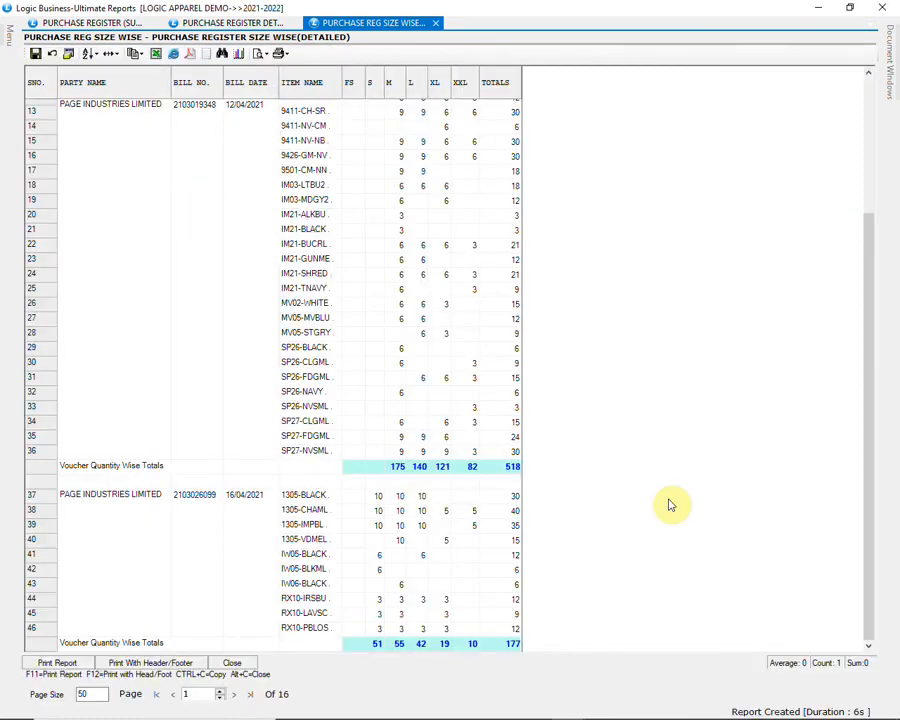
Step: Scroll through the 16-page size-wise purchase register, then close it
{"action": "scroll", "coordinate": [670, 505], "scroll_direction": "down", "scroll_amount": 5}
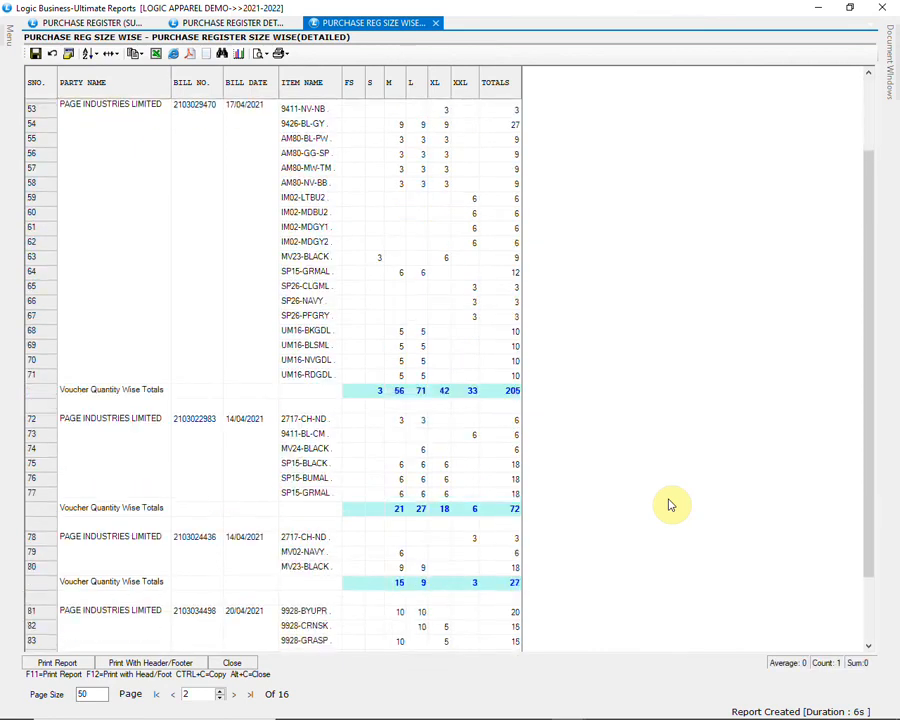
{"action": "scroll", "coordinate": [670, 505], "scroll_direction": "down", "scroll_amount": 2}
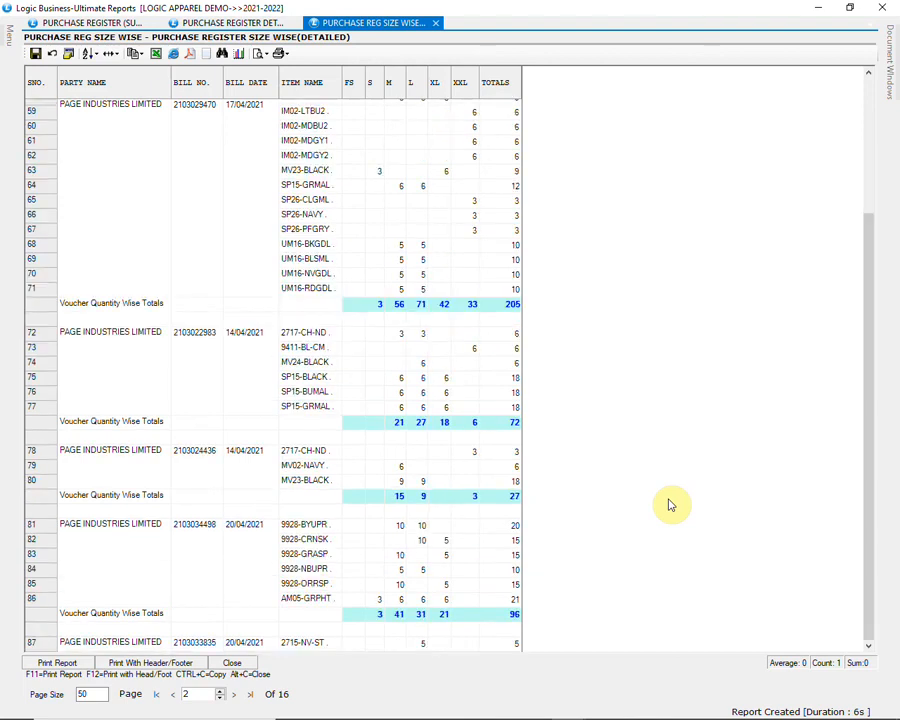
{"action": "scroll", "coordinate": [670, 505], "scroll_direction": "down", "scroll_amount": 5}
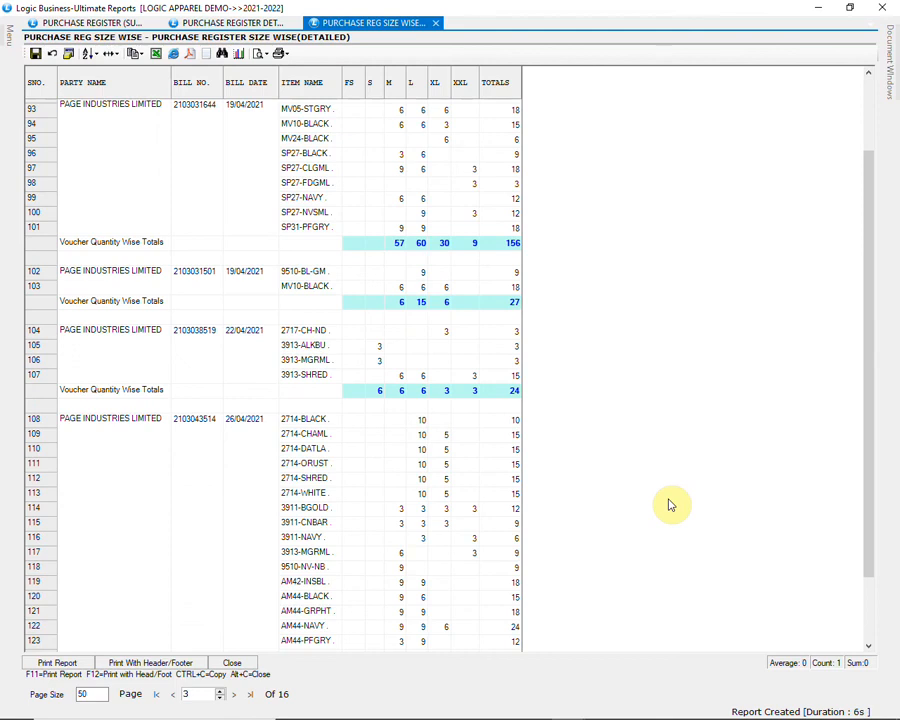
{"action": "scroll", "coordinate": [670, 505], "scroll_direction": "down", "scroll_amount": 2}
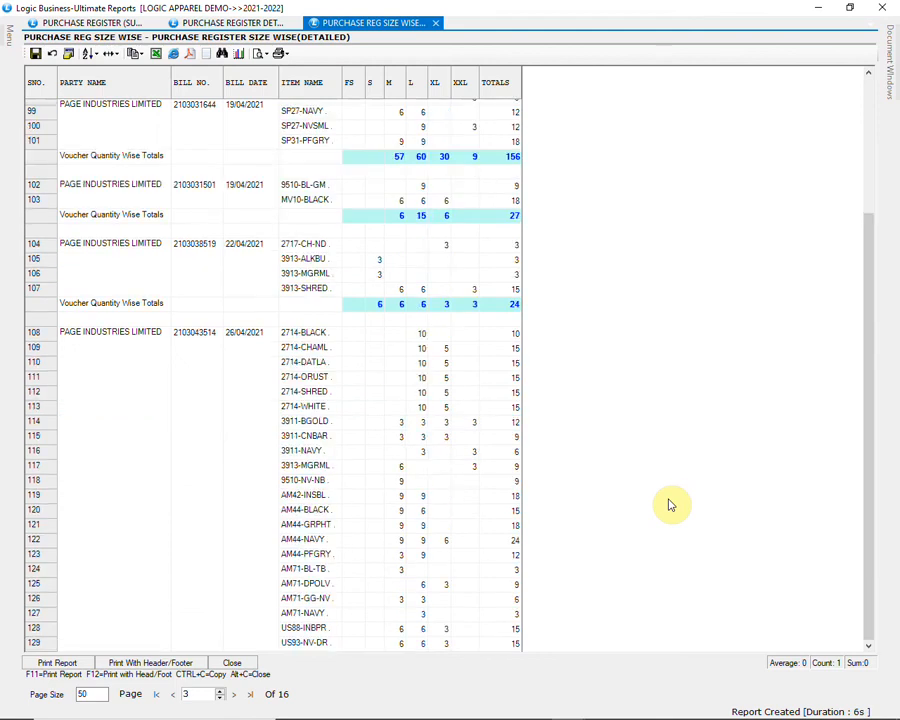
{"action": "scroll", "coordinate": [670, 505], "scroll_direction": "down", "scroll_amount": 6}
{"action": "scroll", "coordinate": [670, 505], "scroll_direction": "down", "scroll_amount": 2}
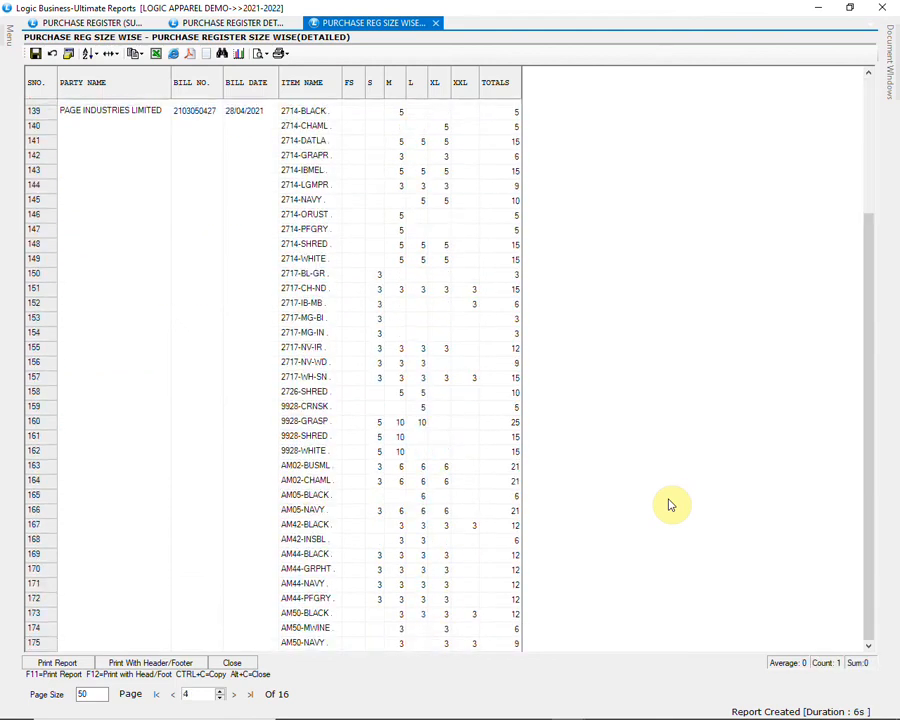
{"action": "scroll", "coordinate": [670, 505], "scroll_direction": "down", "scroll_amount": 3}
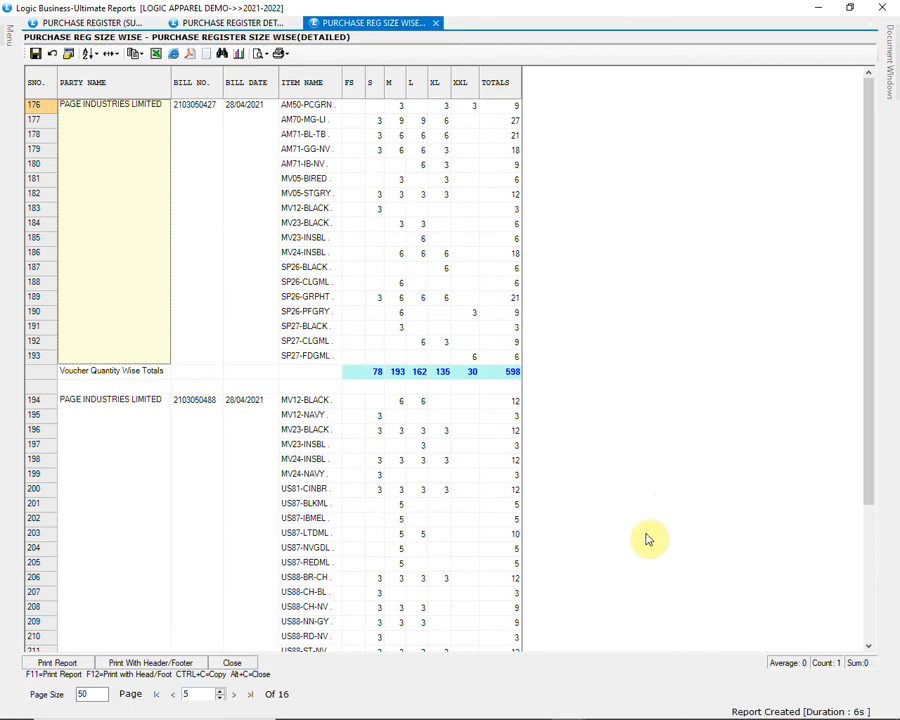
{"action": "left_click", "coordinate": [236, 664]}
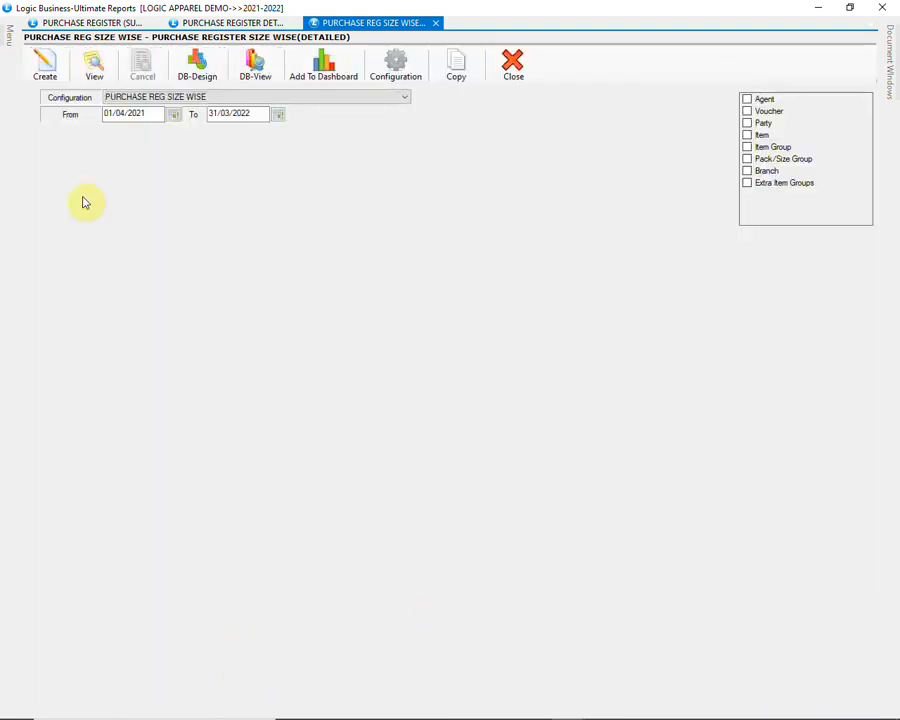
Step: Open the cross-tab detailed purchase register with the MARGIN REPORT configuration
{"action": "mouse_move", "coordinate": [10, 44]}
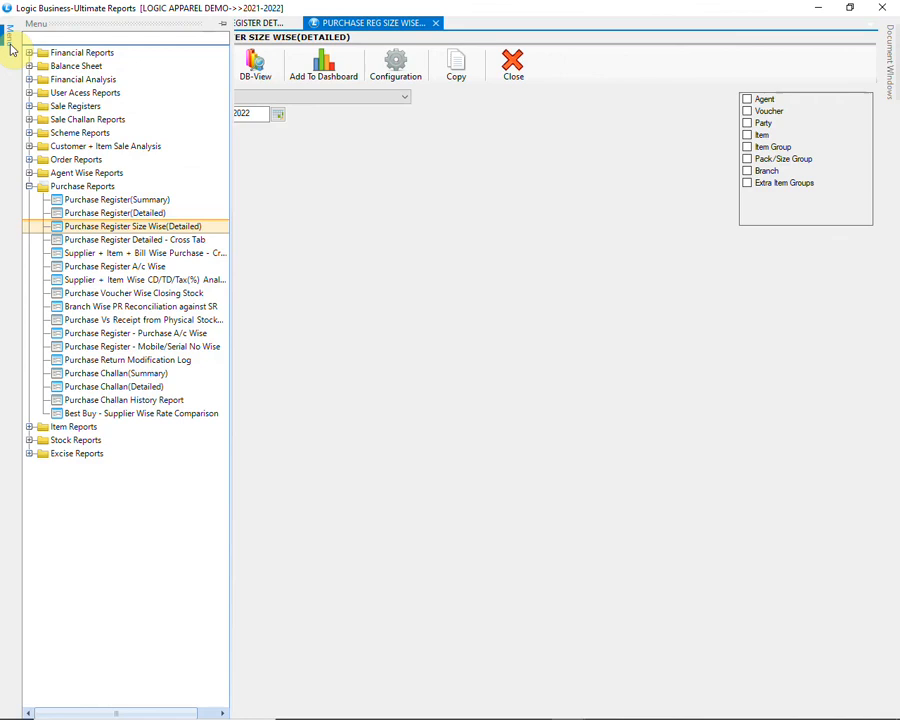
{"action": "left_click", "coordinate": [190, 239]}
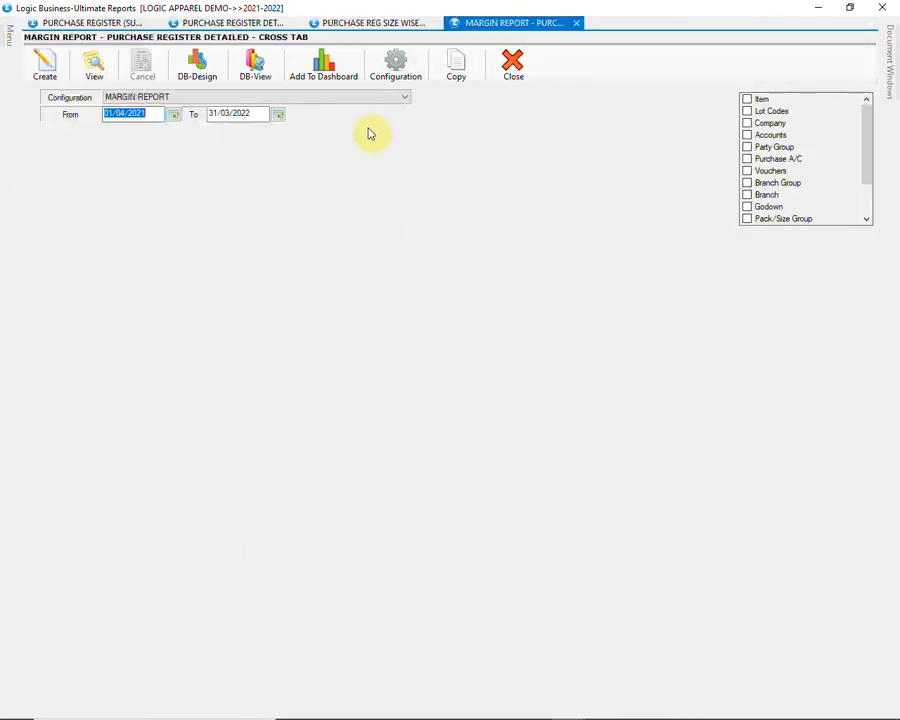
{"action": "left_click", "coordinate": [362, 97]}
{"action": "left_click", "coordinate": [363, 107]}
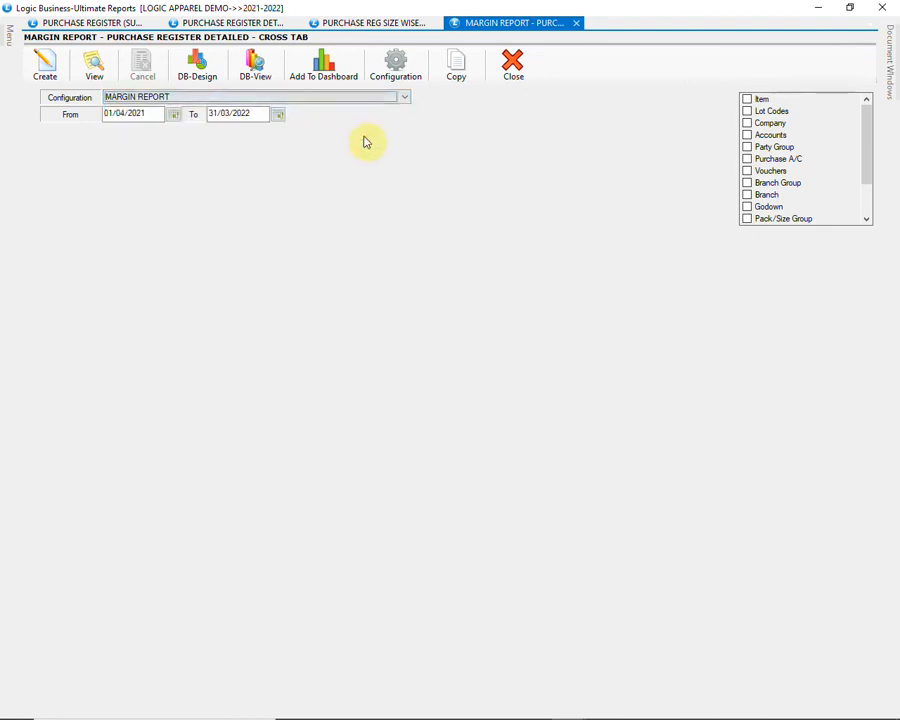
Step: Generate the margin report for 01/11/2021–30/11/2021, review the GRN-367 entries, and close it
{"action": "left_click", "coordinate": [160, 113]}
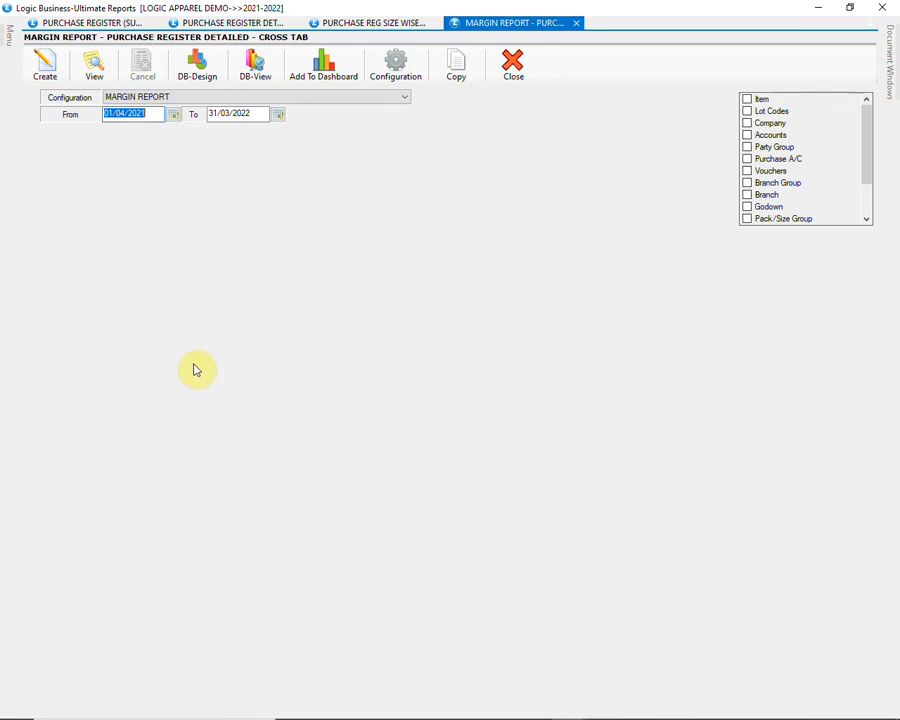
{"action": "type", "text": "01112021"}
{"action": "key", "text": "Return"}
{"action": "type", "text": "3"}
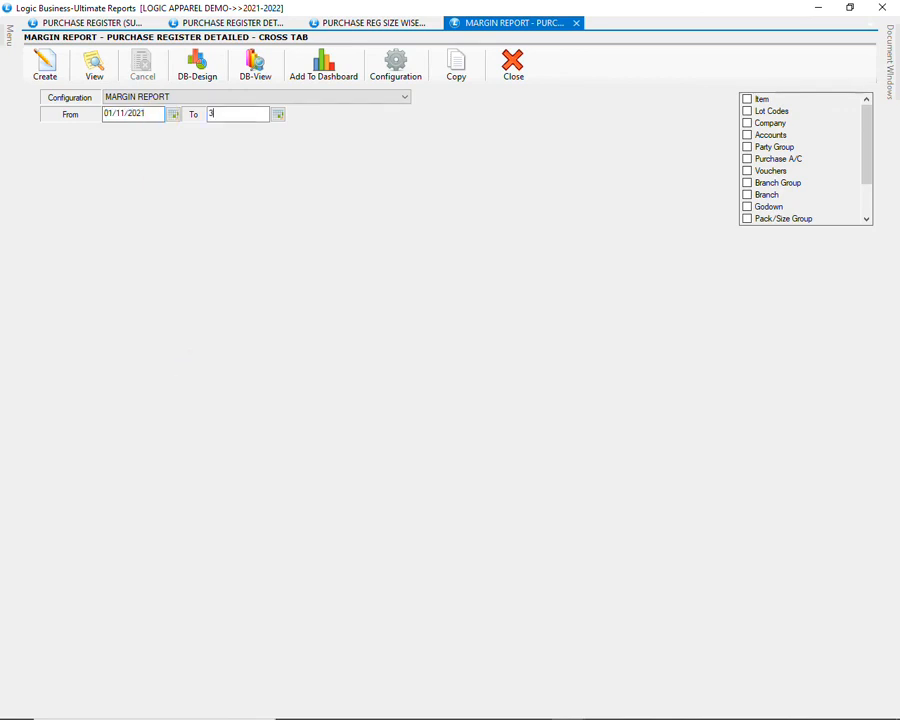
{"action": "type", "text": "0/11/2021"}
{"action": "left_click", "coordinate": [45, 63]}
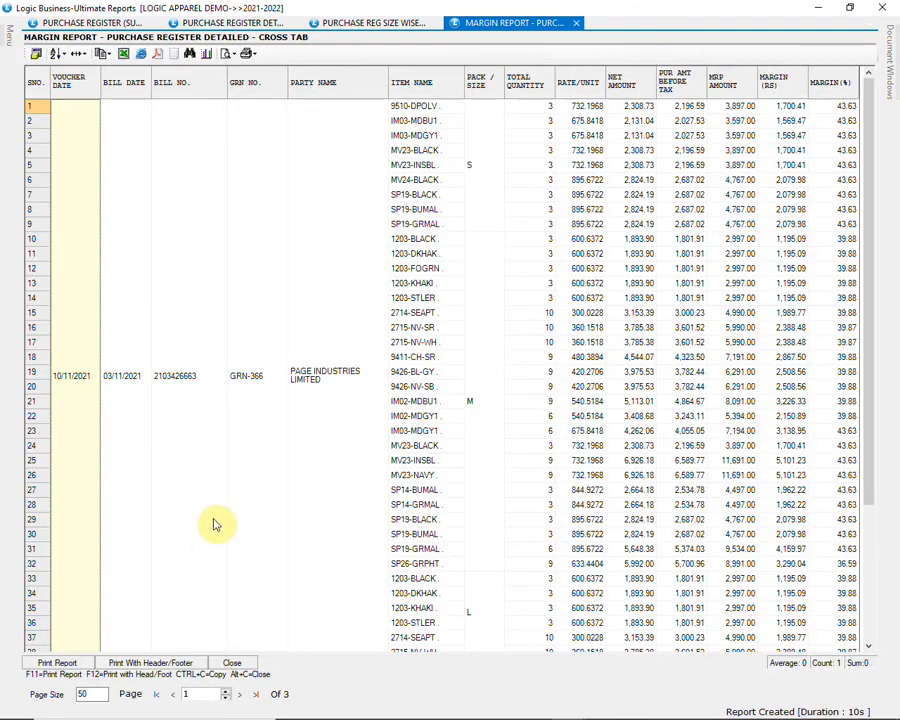
{"action": "scroll", "coordinate": [215, 523], "scroll_direction": "down", "scroll_amount": 2}
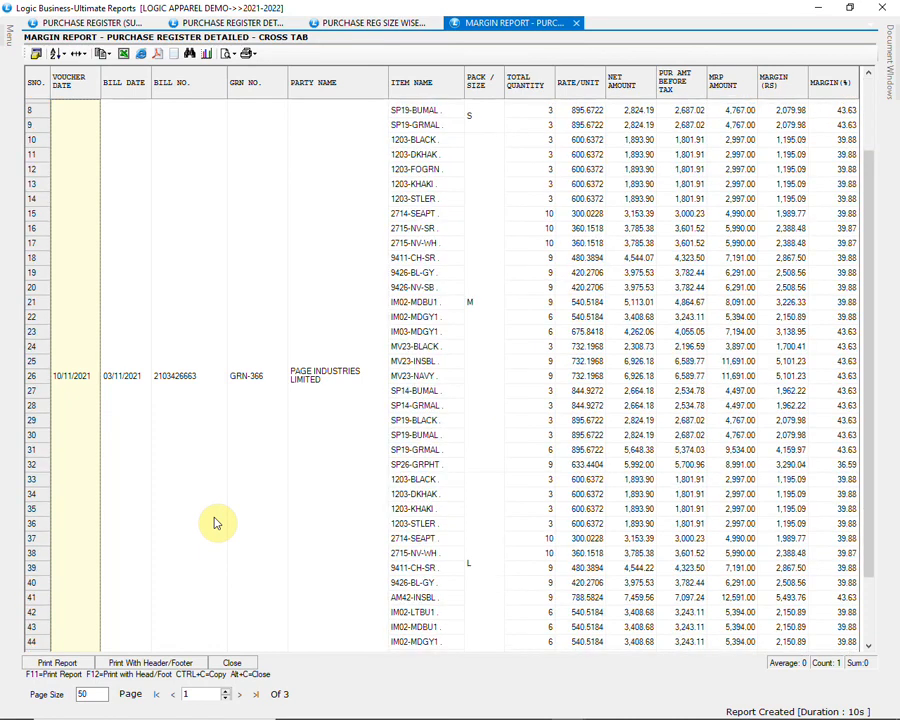
{"action": "scroll", "coordinate": [215, 523], "scroll_direction": "down", "scroll_amount": 6}
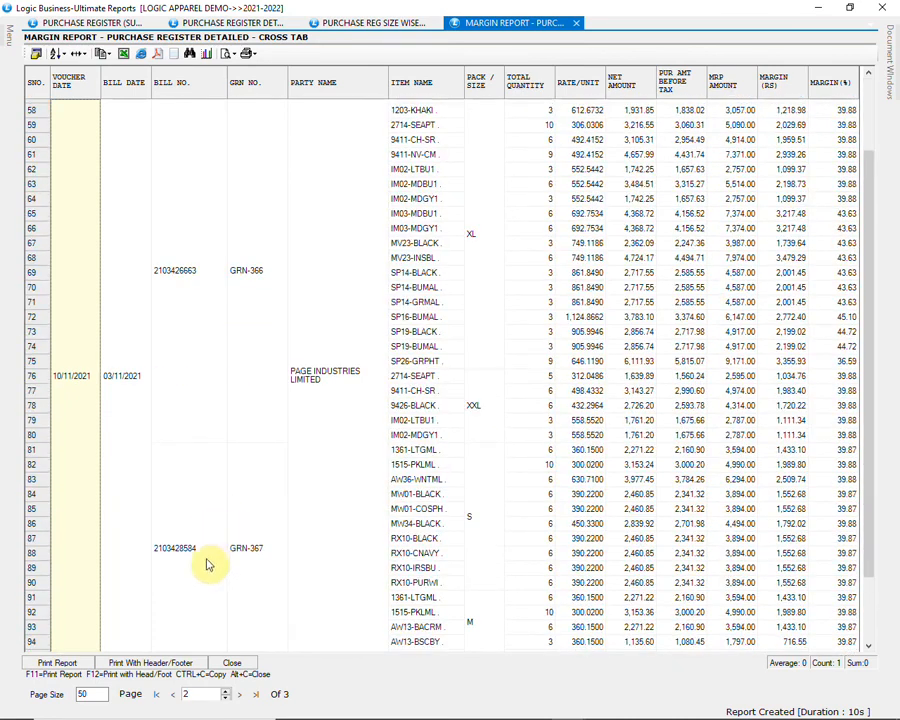
{"action": "left_click", "coordinate": [240, 555]}
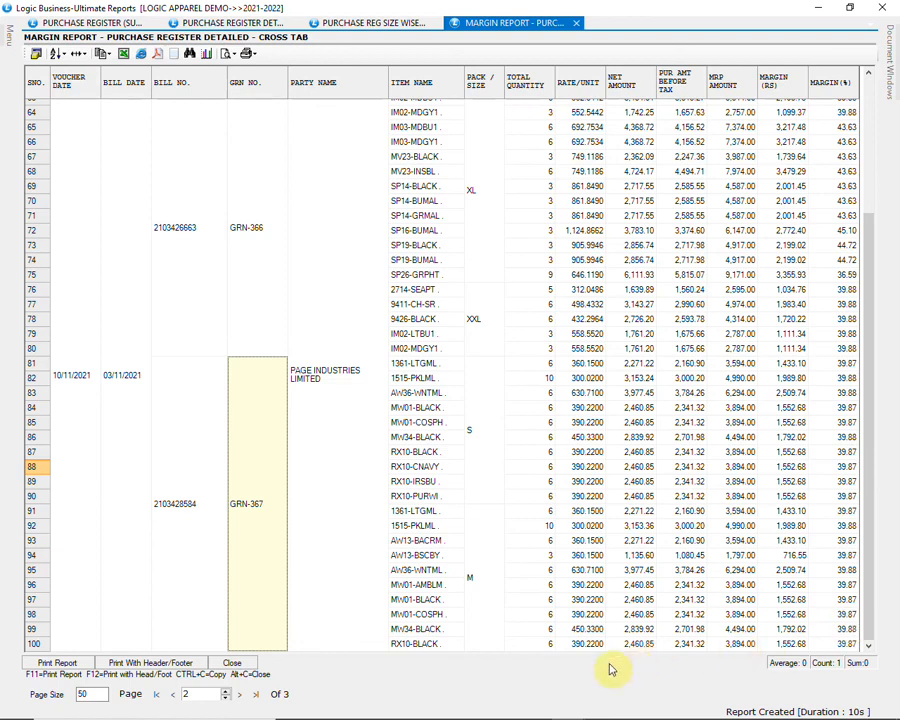
{"action": "left_click", "coordinate": [248, 663]}
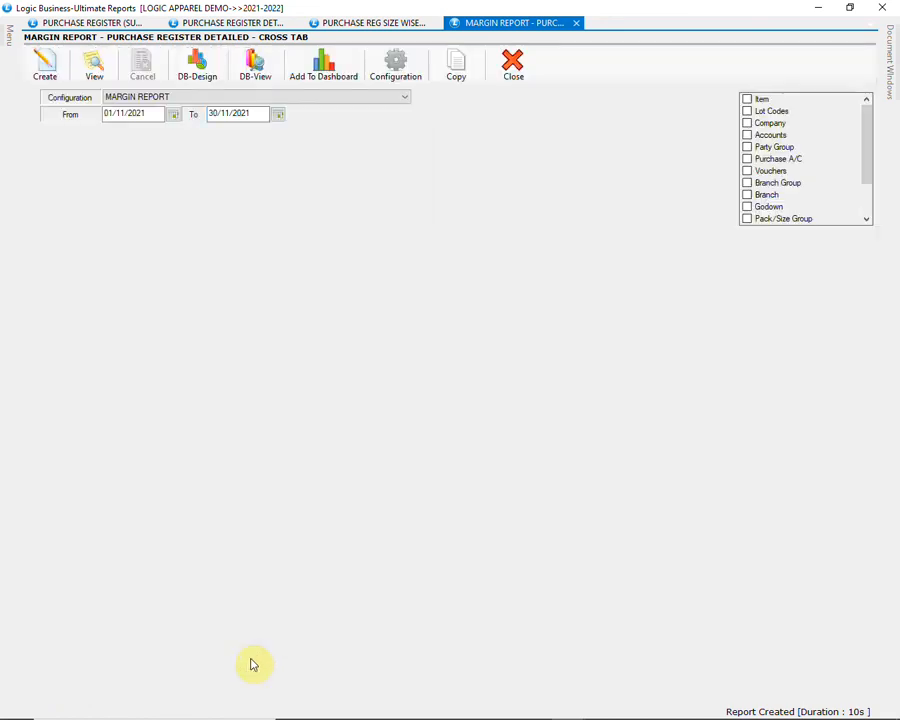
Step: Close the margin, size-wise and detailed purchase register tabs
{"action": "left_click", "coordinate": [525, 66]}
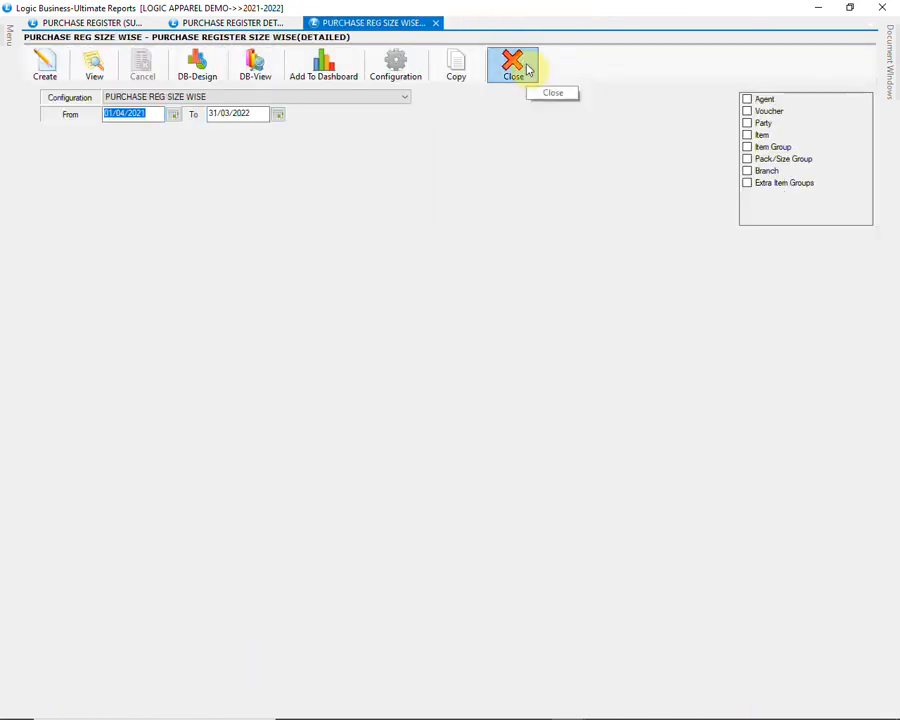
{"action": "left_click", "coordinate": [510, 70]}
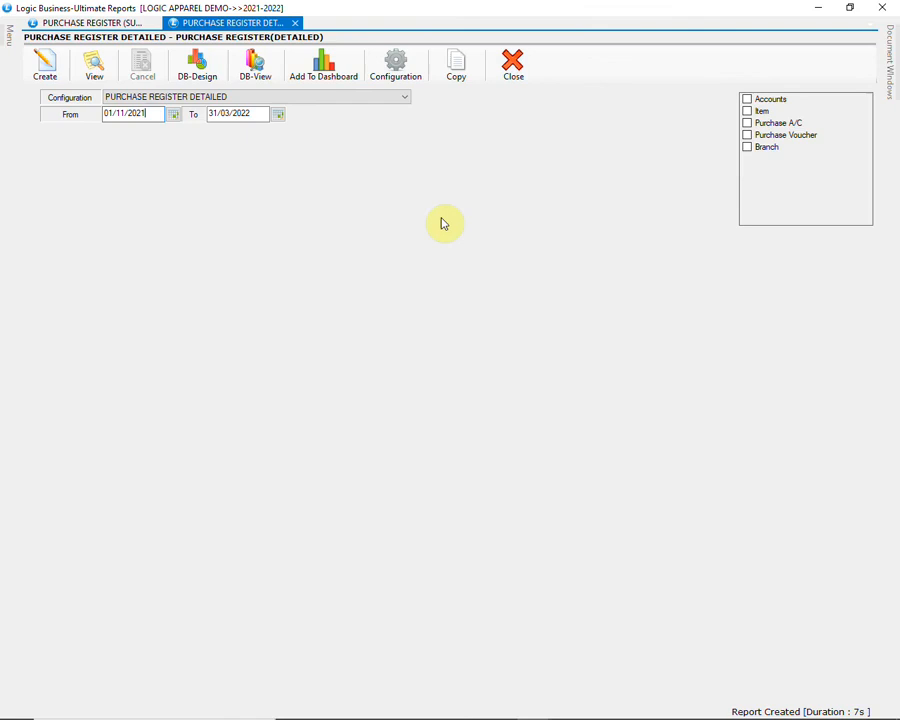
{"action": "left_click", "coordinate": [511, 66]}
Step: Open the Stock Query report under Stock Reports and show its configuration list
{"action": "mouse_move", "coordinate": [8, 32]}
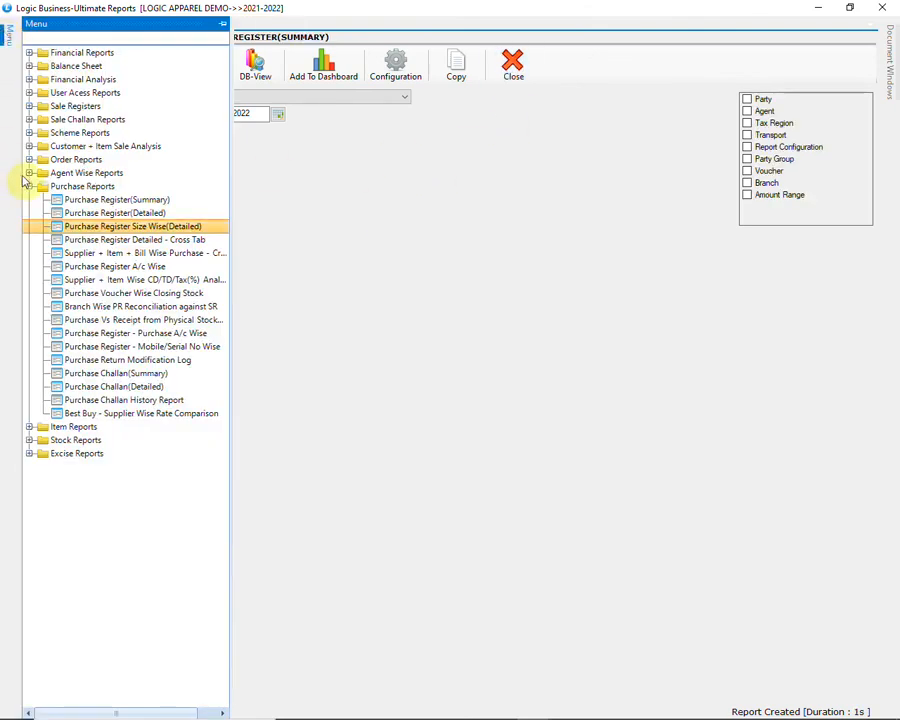
{"action": "left_click", "coordinate": [30, 186]}
{"action": "left_click", "coordinate": [30, 213]}
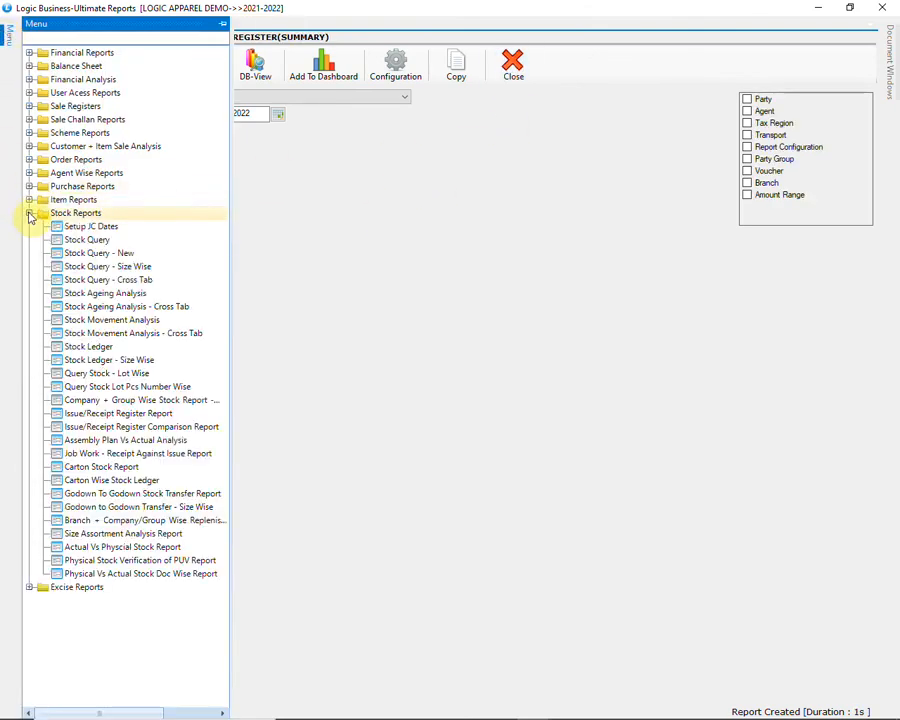
{"action": "left_click", "coordinate": [90, 241]}
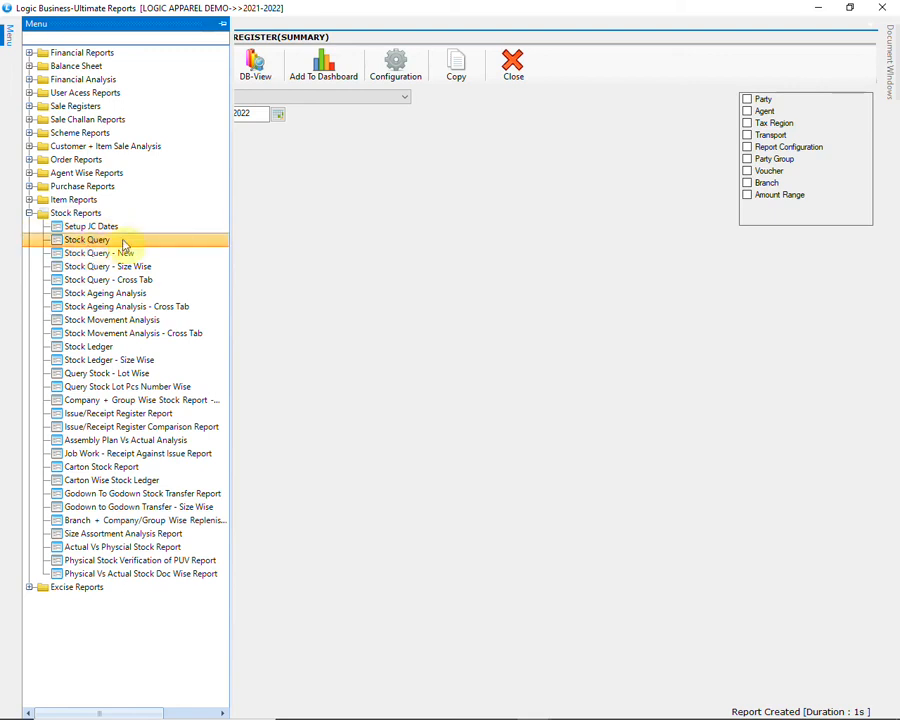
{"action": "double_click", "coordinate": [123, 245]}
{"action": "left_click", "coordinate": [404, 99]}
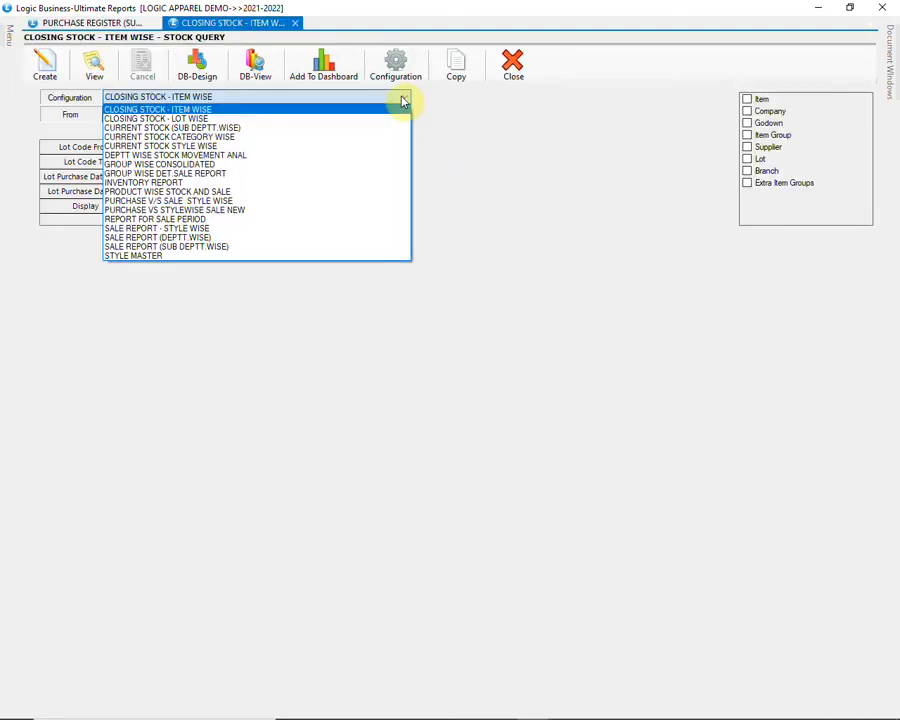
Step: Run the CURRENT STOCK CATEGORY WISE query (6,491 qty, 41,97,249.33 MRP) and close its grid
{"action": "left_click", "coordinate": [370, 143]}
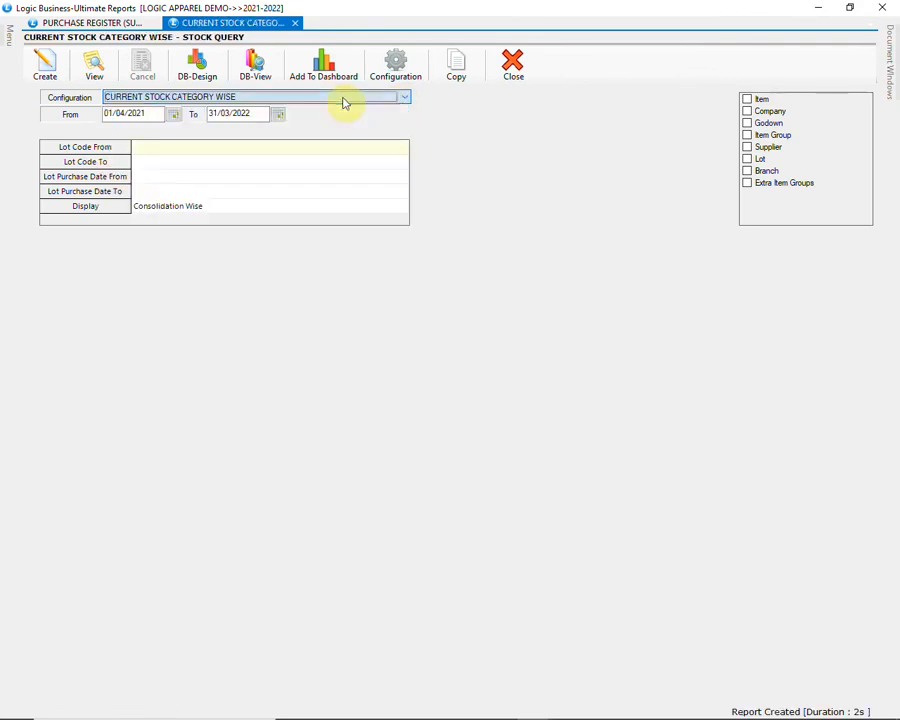
{"action": "left_click", "coordinate": [42, 64]}
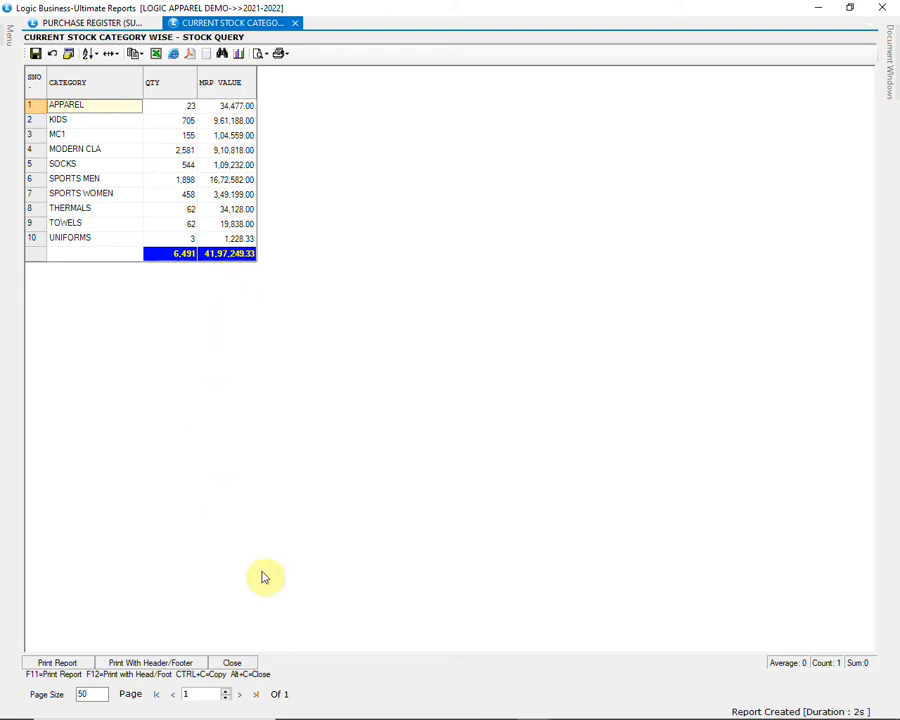
{"action": "left_click", "coordinate": [240, 664]}
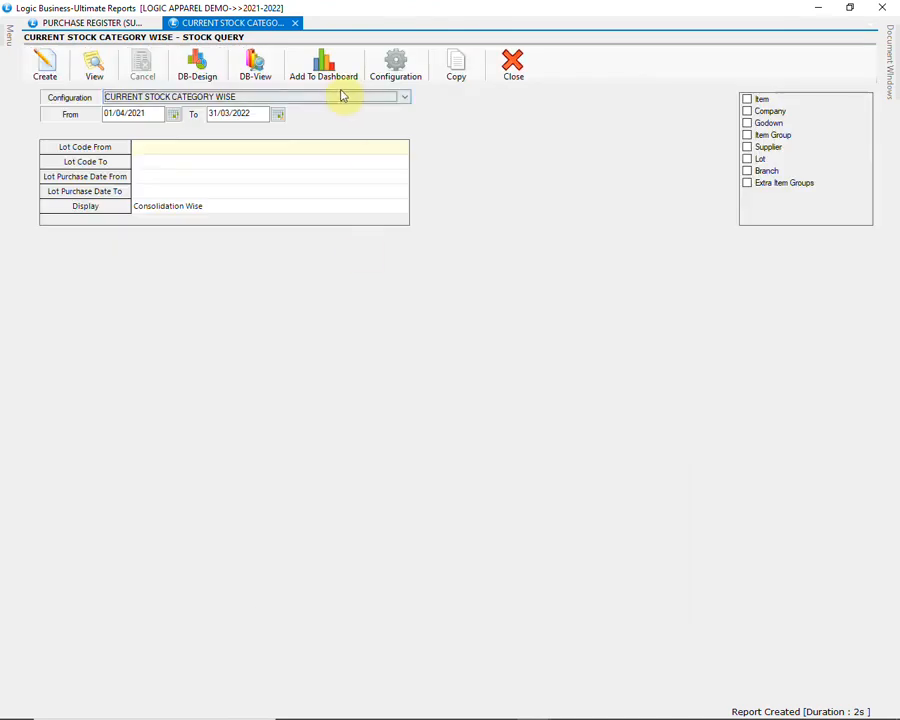
{"action": "left_click", "coordinate": [341, 98]}
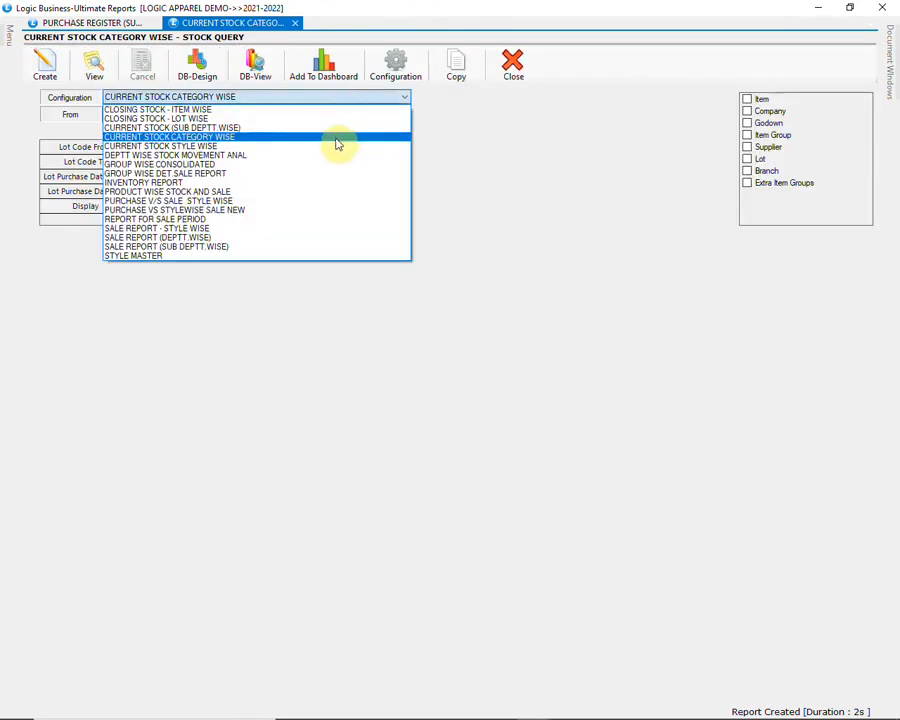
Step: Generate CURRENT STOCK STYLE WISE and check 7035-OLIVE 1's Pack quantity and MRP value on page 3
{"action": "left_click", "coordinate": [336, 146]}
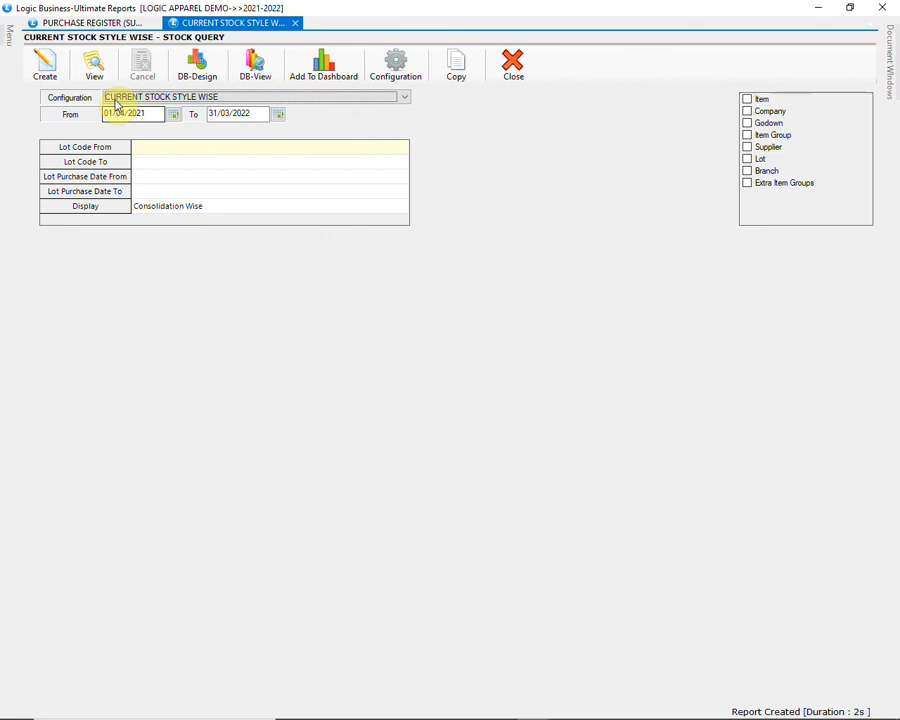
{"action": "left_click", "coordinate": [47, 75]}
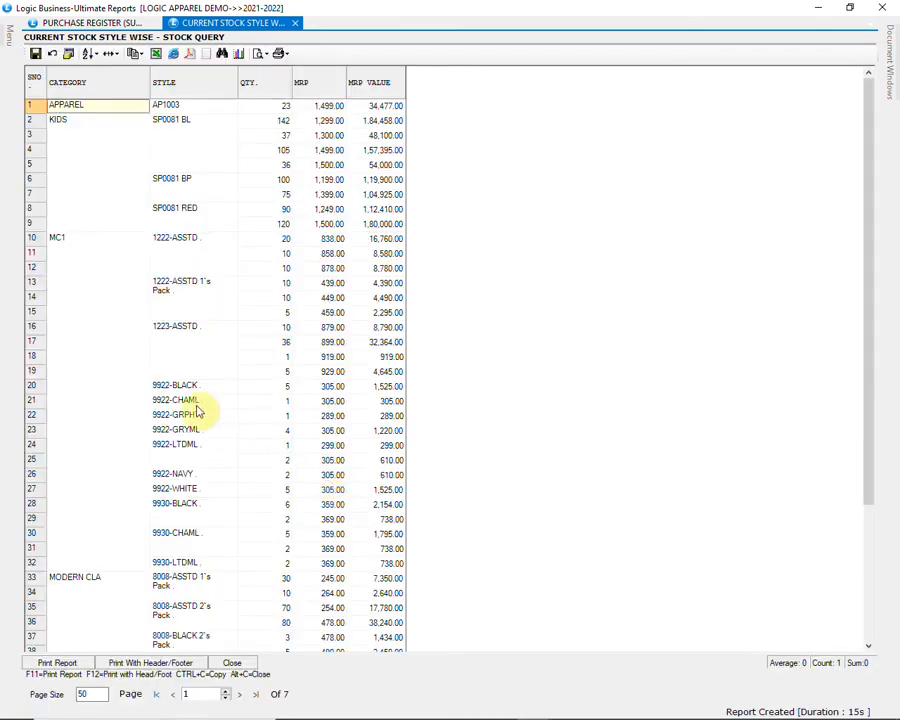
{"action": "scroll", "coordinate": [160, 392], "scroll_direction": "down", "scroll_amount": 5}
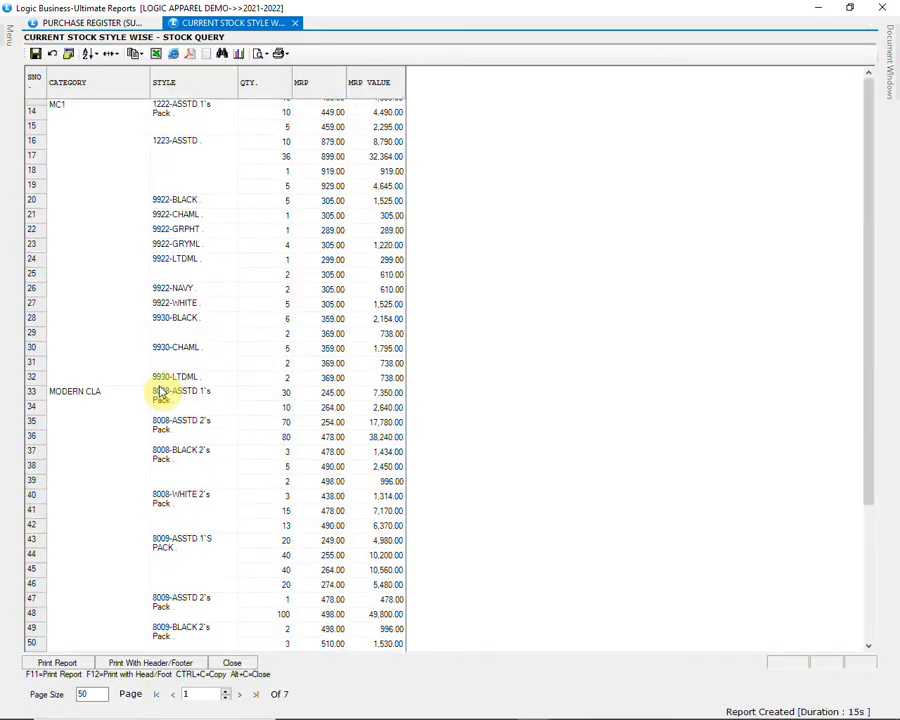
{"action": "scroll", "coordinate": [160, 392], "scroll_direction": "down", "scroll_amount": 10}
{"action": "scroll", "coordinate": [160, 392], "scroll_direction": "down", "scroll_amount": 10}
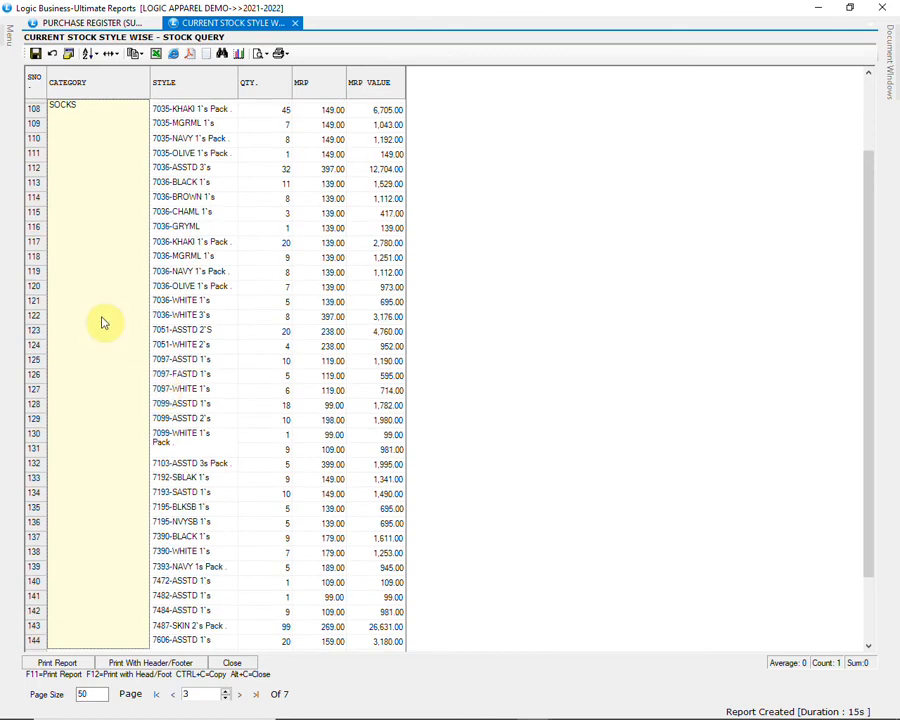
{"action": "left_click", "coordinate": [287, 156]}
{"action": "left_click", "coordinate": [366, 155]}
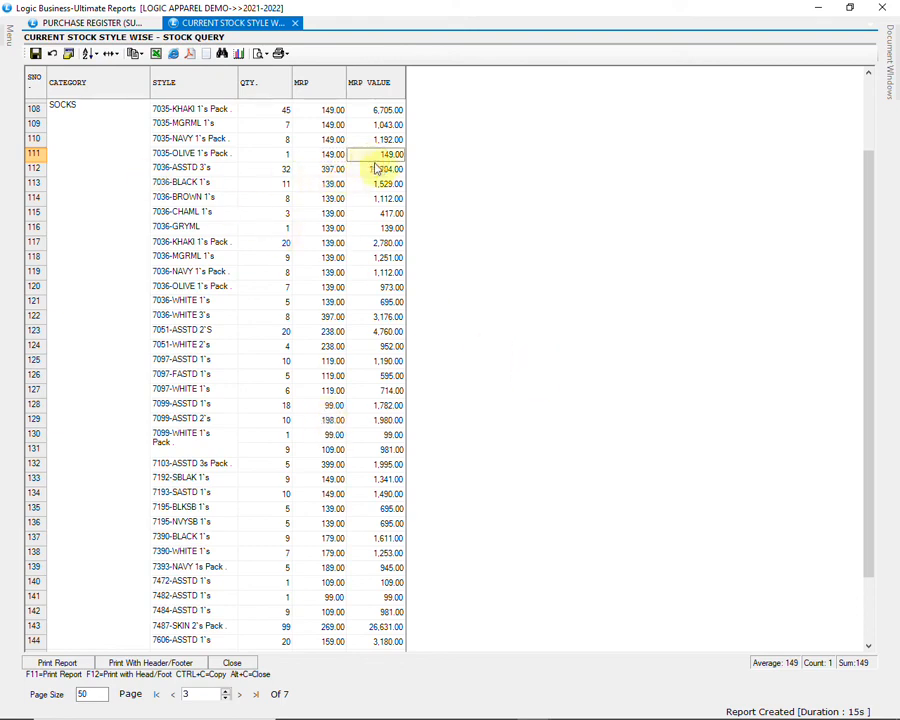
{"action": "double_click", "coordinate": [282, 157]}
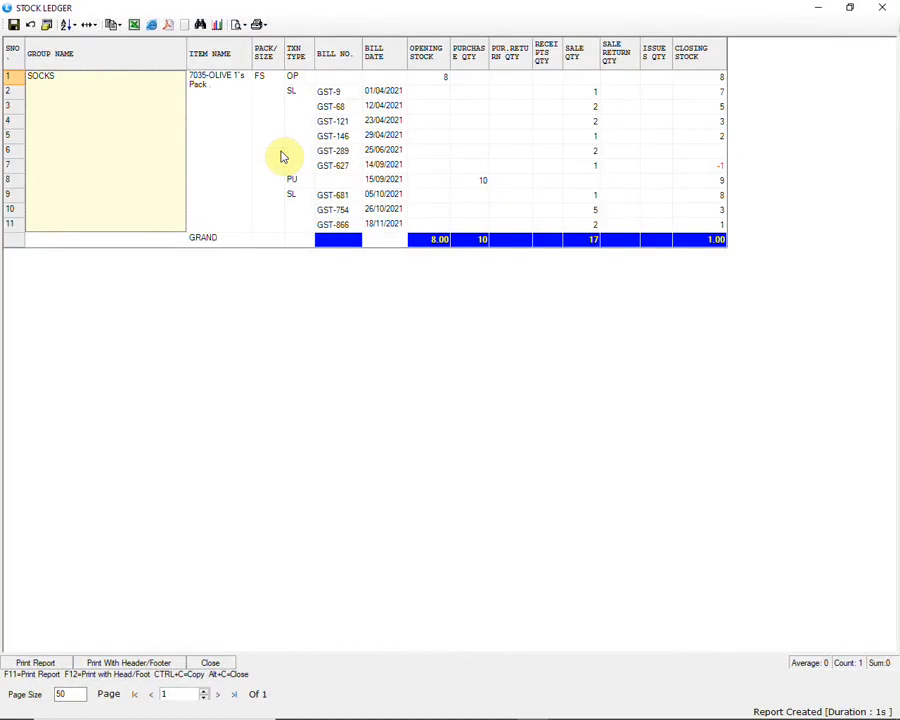
{"action": "left_click", "coordinate": [237, 152]}
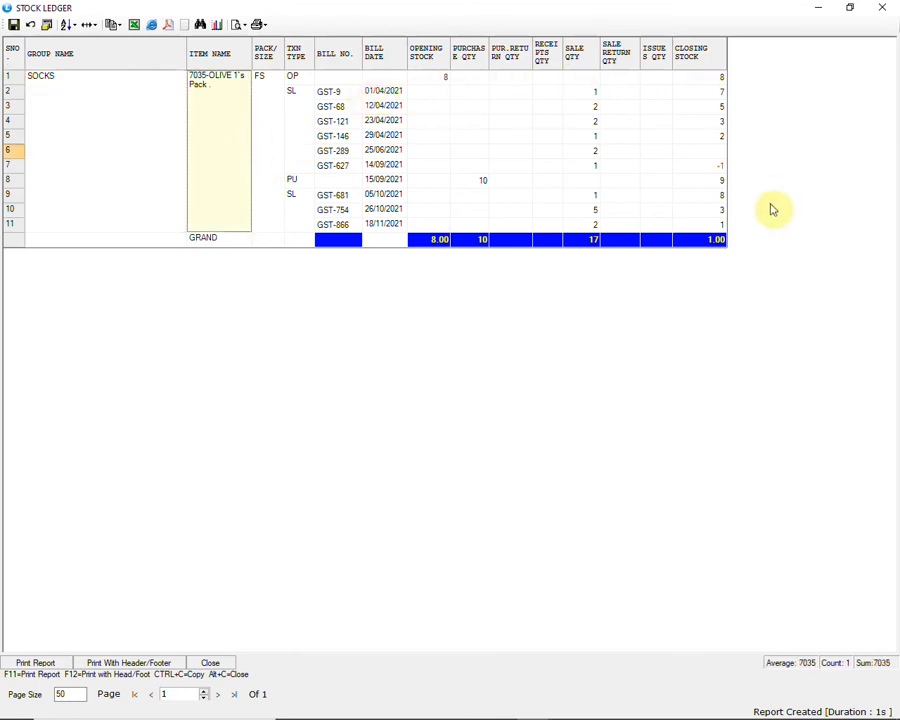
{"action": "left_click", "coordinate": [893, 10]}
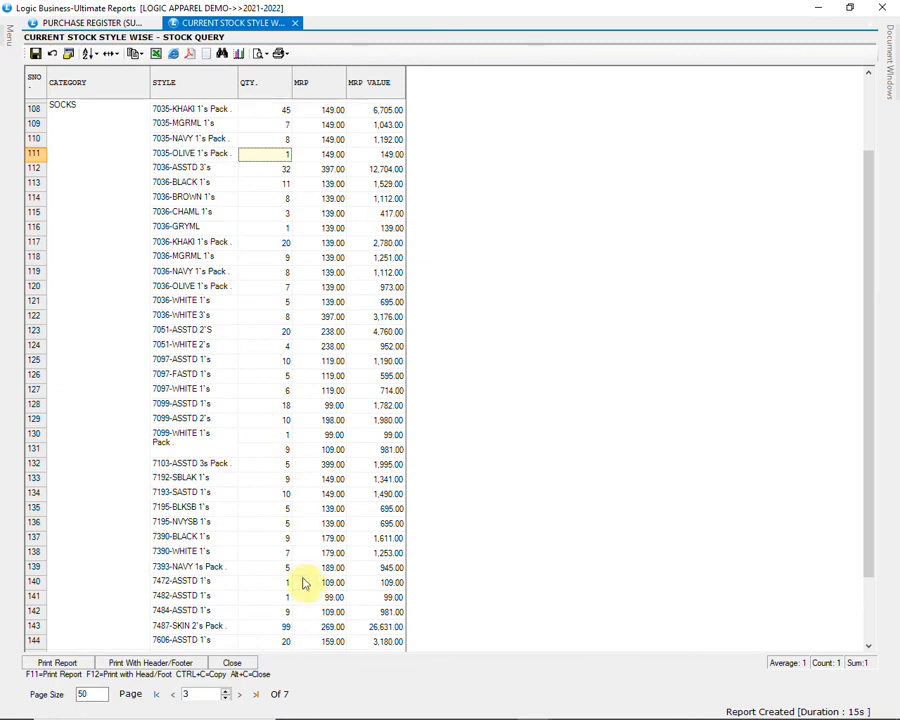
Step: Close the style-wise report and open Stock Query - Size Wise with the CURRENT STOCK-SIZE WISE configuration
{"action": "left_click", "coordinate": [244, 663]}
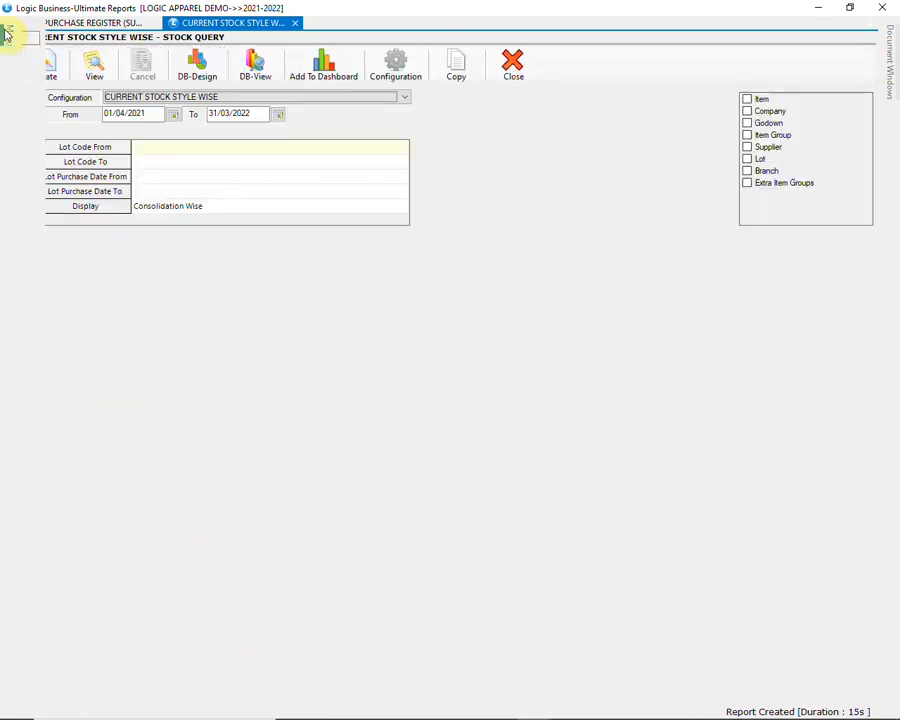
{"action": "left_click", "coordinate": [8, 34]}
{"action": "left_click", "coordinate": [121, 267]}
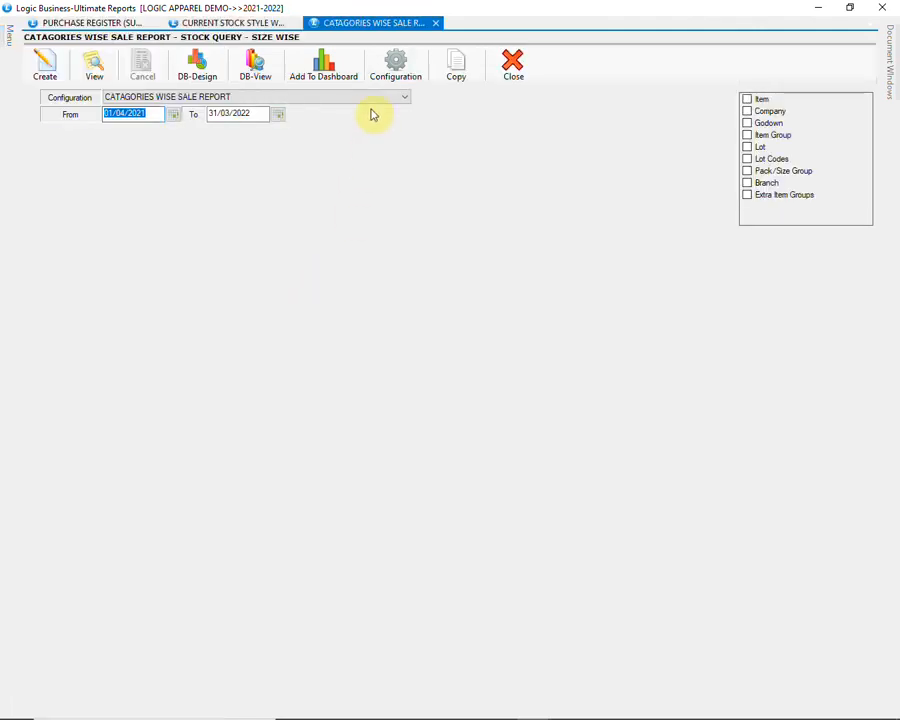
{"action": "left_click", "coordinate": [372, 100]}
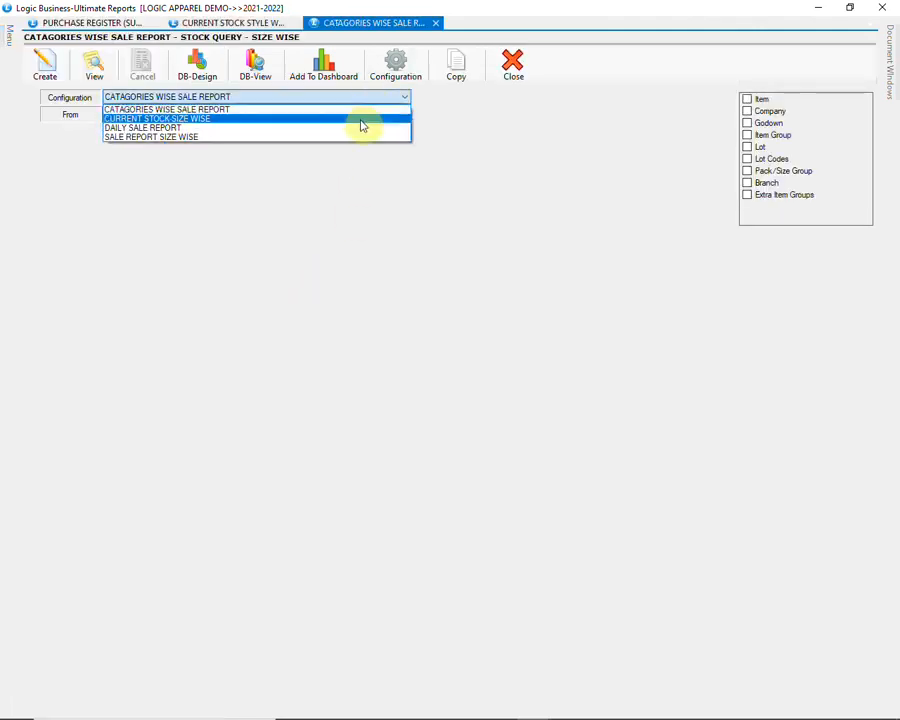
{"action": "left_click", "coordinate": [363, 122]}
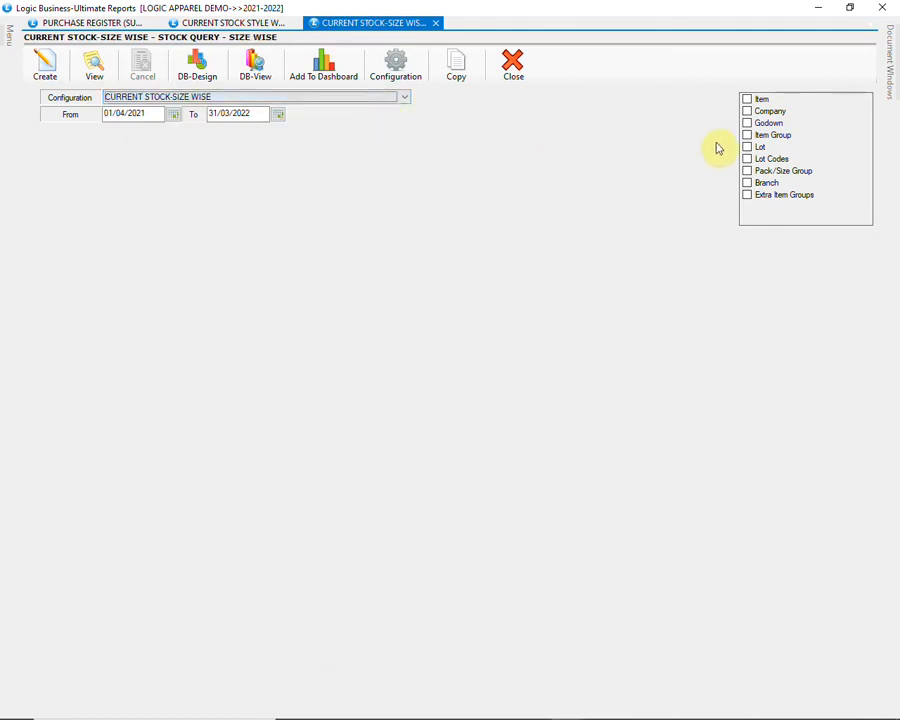
Step: Filter item groups by CATEGORY to SPORTS MEN and SPORTS WOMEN, then create the report
{"action": "left_click", "coordinate": [748, 136]}
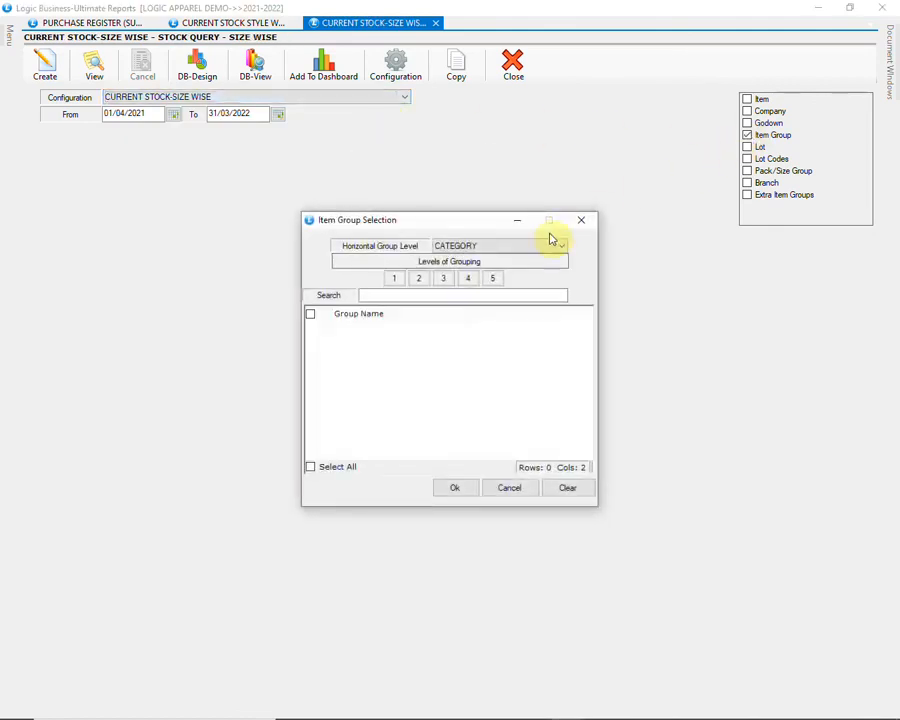
{"action": "left_click", "coordinate": [536, 245]}
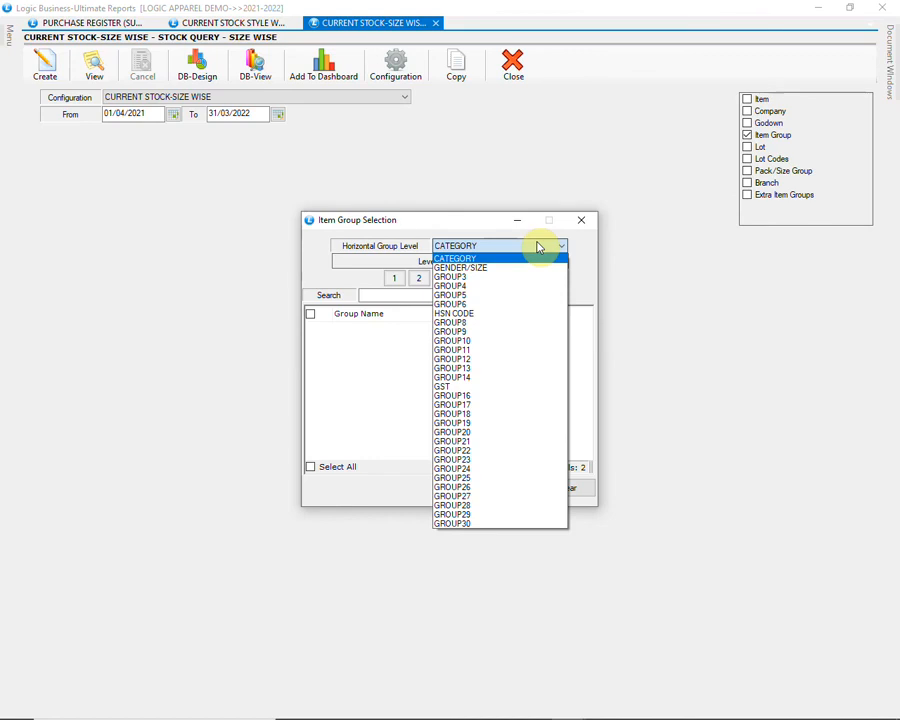
{"action": "left_click", "coordinate": [445, 258]}
{"action": "left_click", "coordinate": [394, 279]}
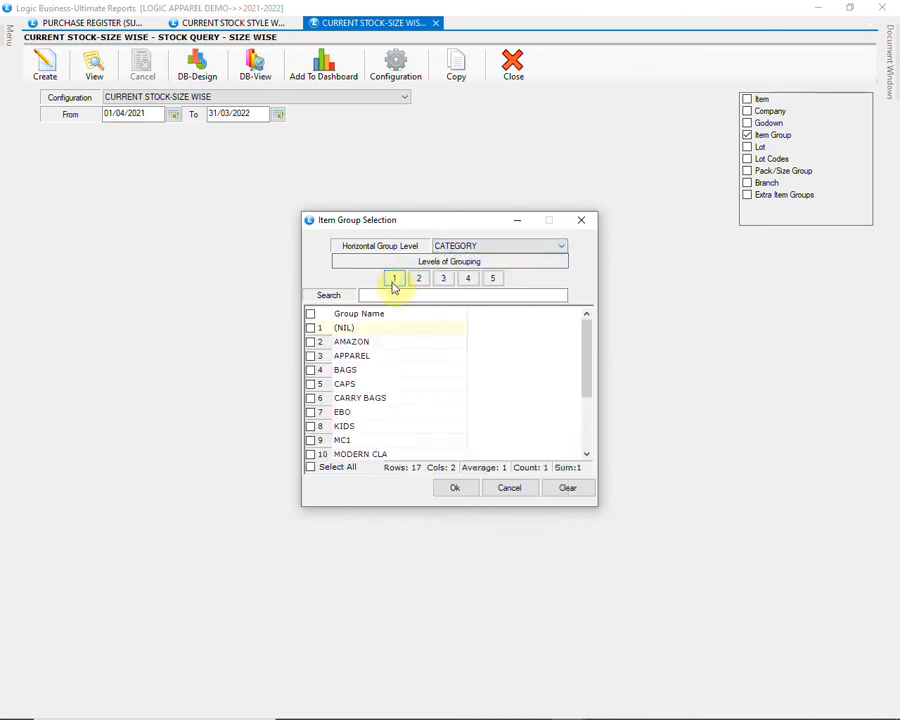
{"action": "left_click", "coordinate": [587, 425]}
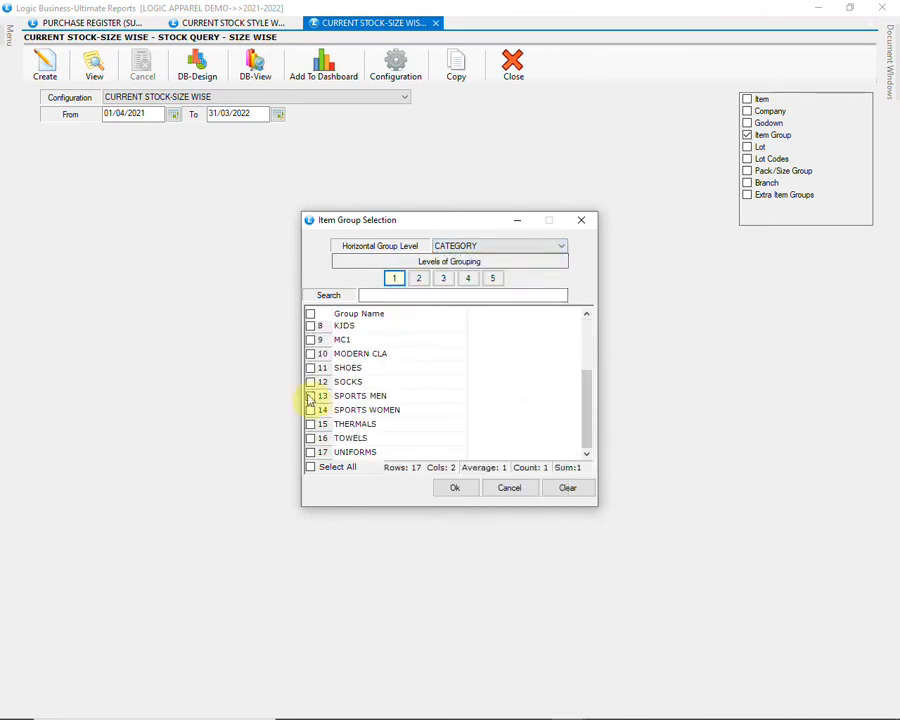
{"action": "left_click", "coordinate": [310, 396]}
{"action": "left_click", "coordinate": [310, 410]}
{"action": "left_click", "coordinate": [455, 486]}
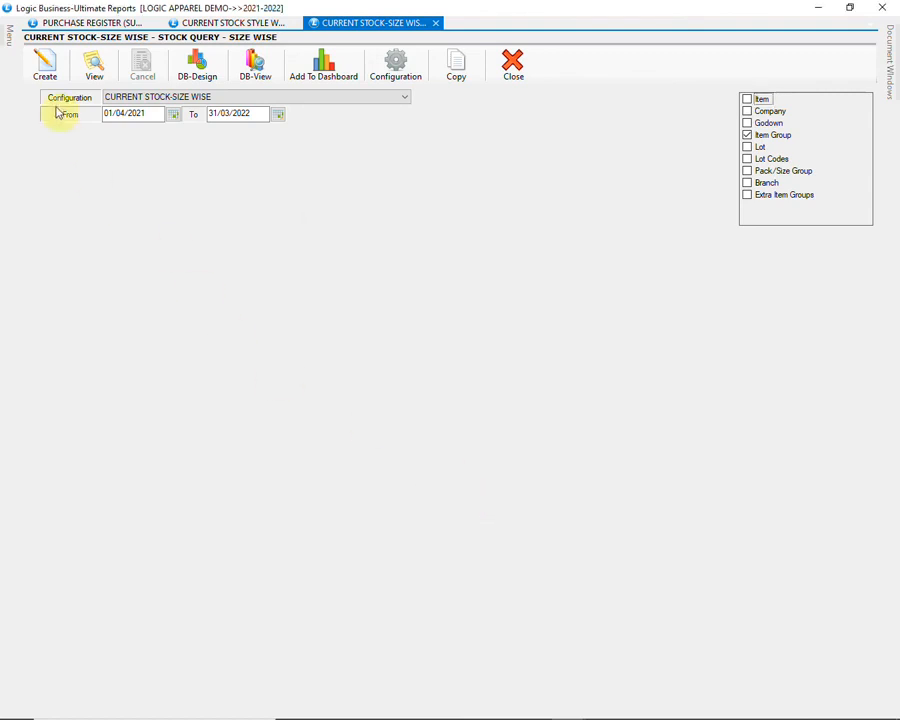
{"action": "left_click", "coordinate": [44, 64]}
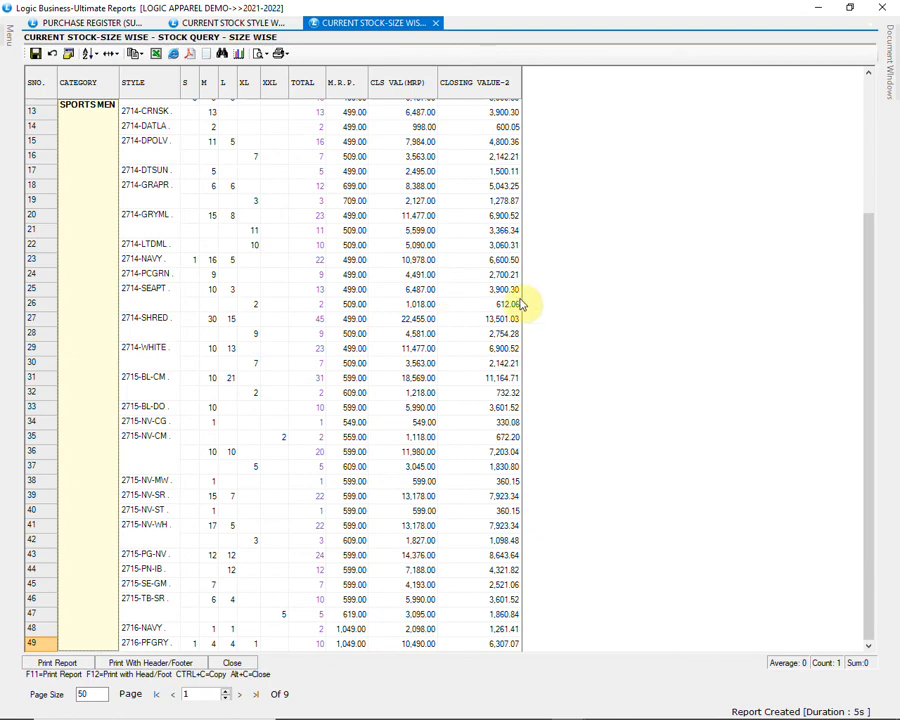
Step: Scroll through the size-wise stock pages past row 315 into SPORTS WOMEN, then close the report
{"action": "scroll", "coordinate": [520, 303], "scroll_direction": "down", "scroll_amount": 5}
{"action": "scroll", "coordinate": [520, 303], "scroll_direction": "down", "scroll_amount": 2}
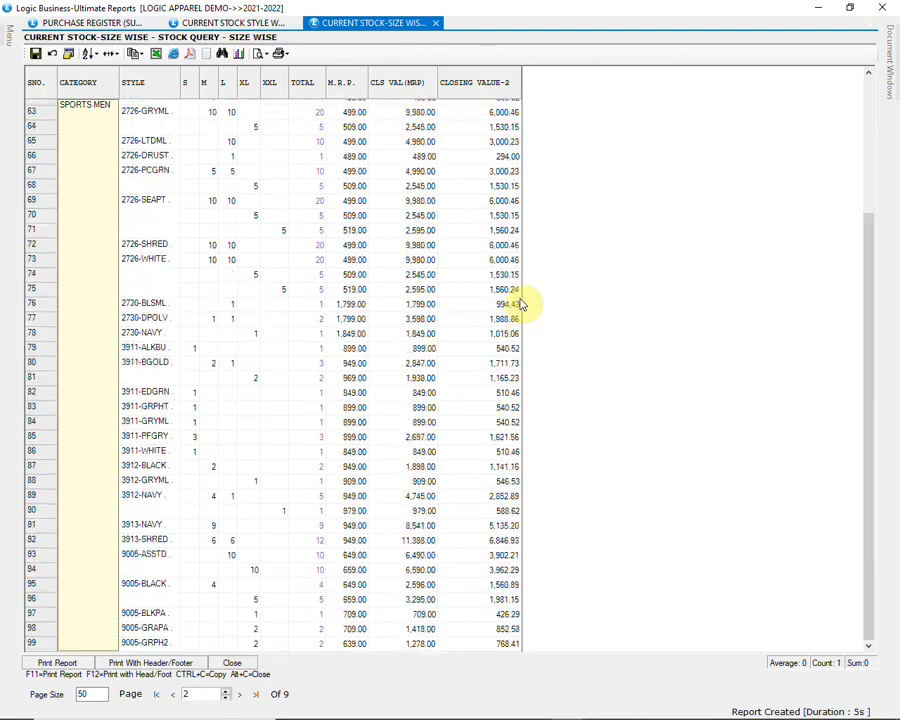
{"action": "scroll", "coordinate": [520, 303], "scroll_direction": "down", "scroll_amount": 5}
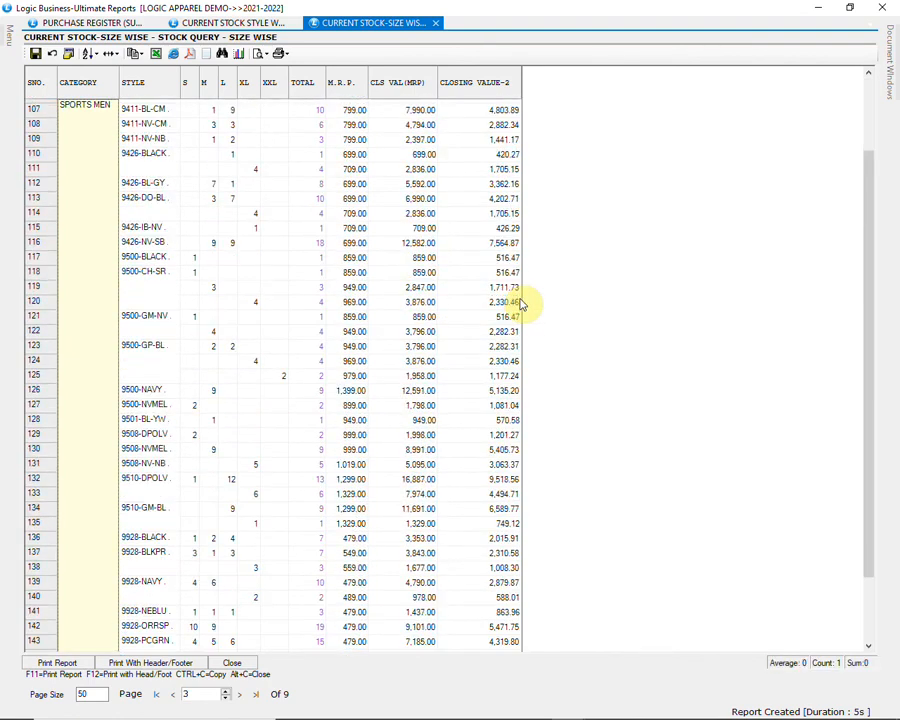
{"action": "scroll", "coordinate": [520, 303], "scroll_direction": "down", "scroll_amount": 2}
{"action": "scroll", "coordinate": [520, 303], "scroll_direction": "down", "scroll_amount": 10}
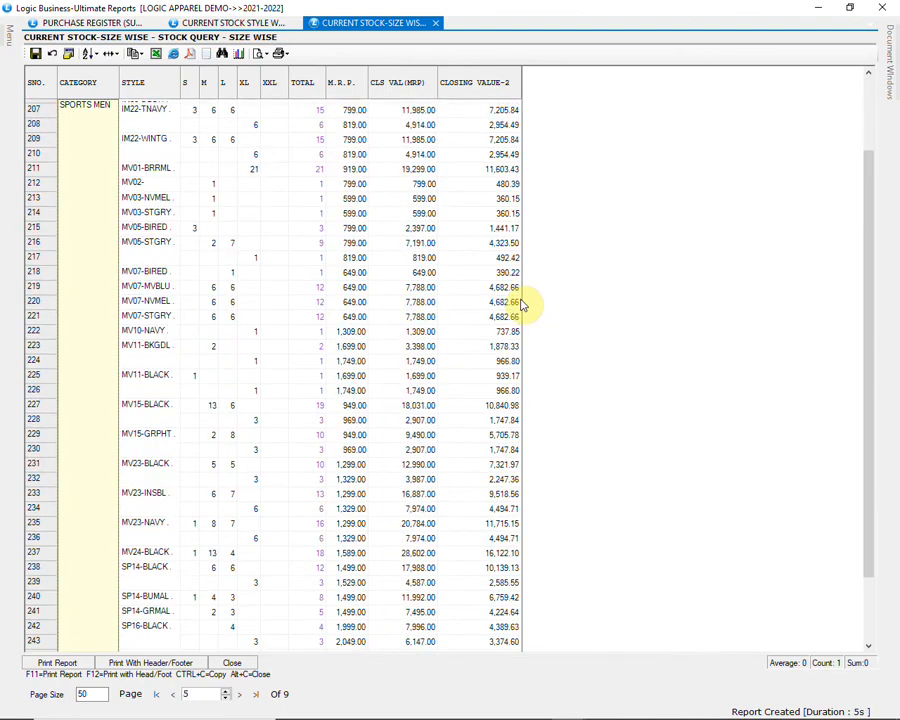
{"action": "scroll", "coordinate": [520, 303], "scroll_direction": "down", "scroll_amount": 10}
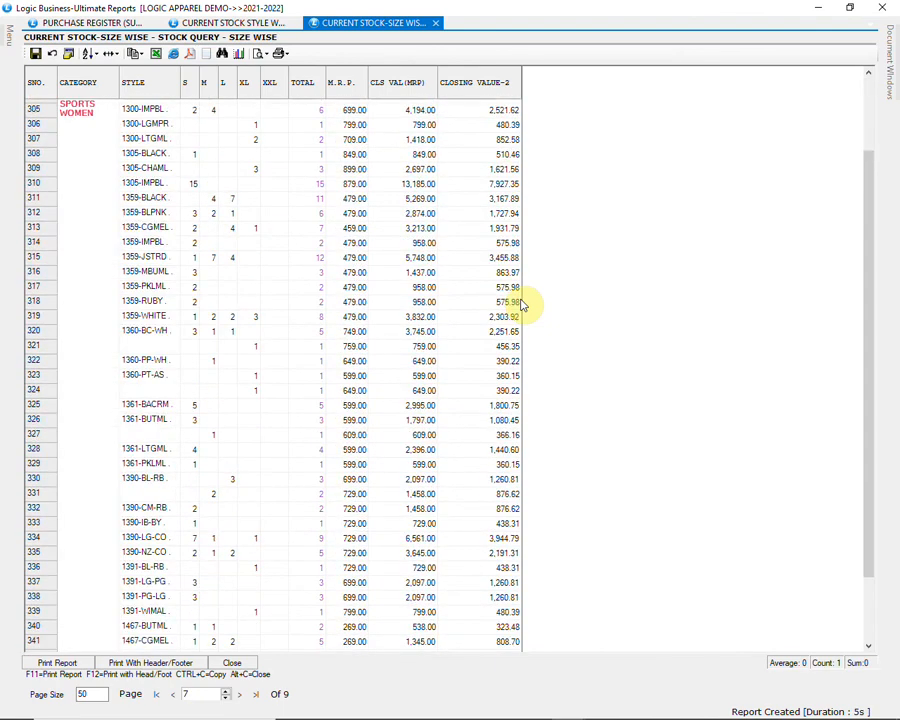
{"action": "left_click", "coordinate": [36, 257]}
{"action": "left_click", "coordinate": [76, 261]}
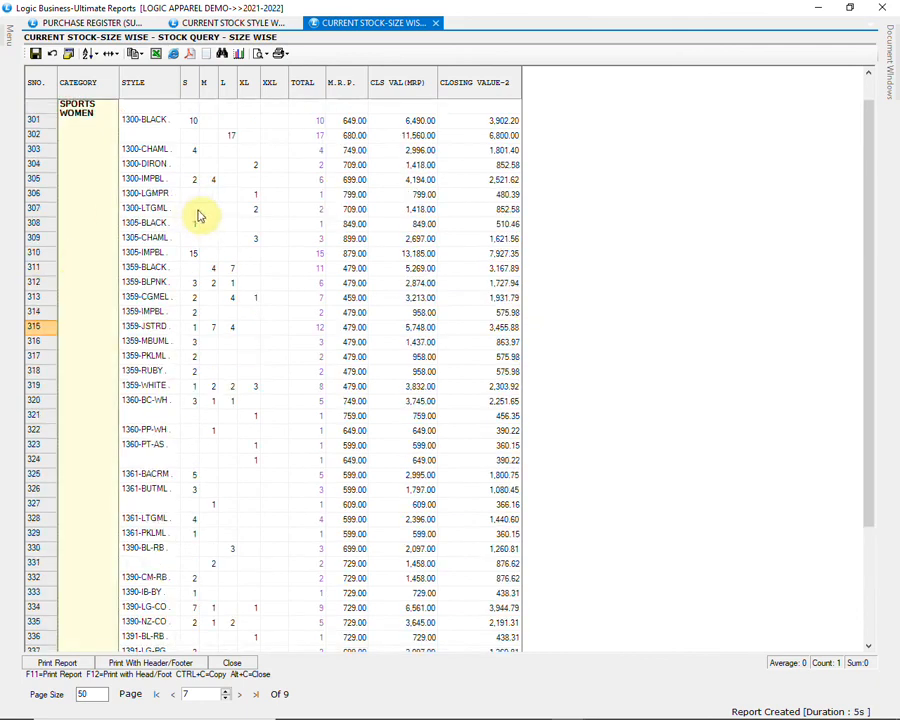
{"action": "scroll", "coordinate": [541, 287], "scroll_direction": "down", "scroll_amount": 2}
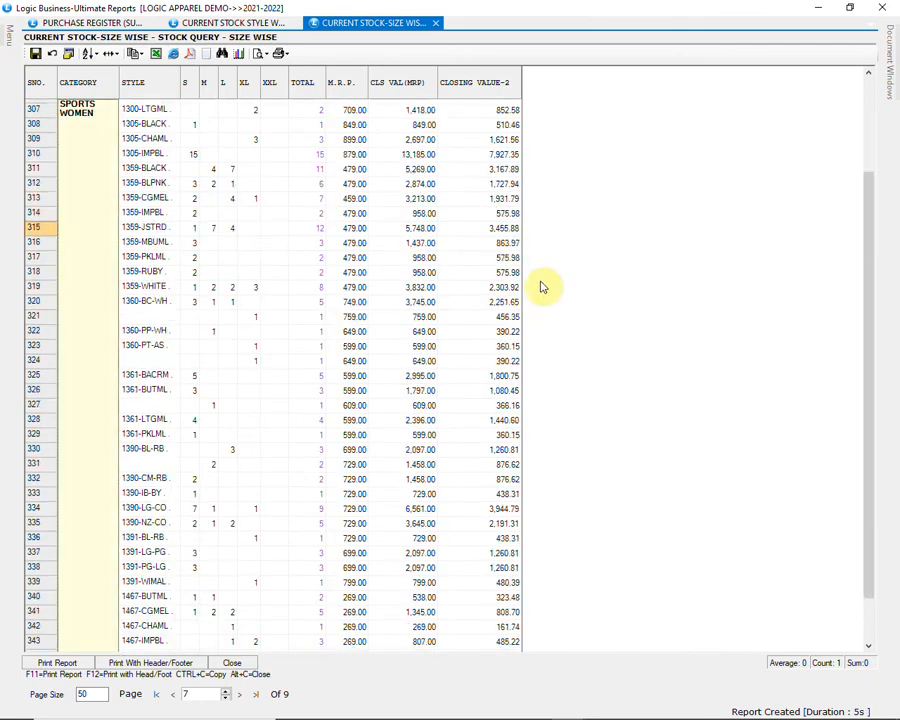
{"action": "scroll", "coordinate": [541, 289], "scroll_direction": "down", "scroll_amount": 1}
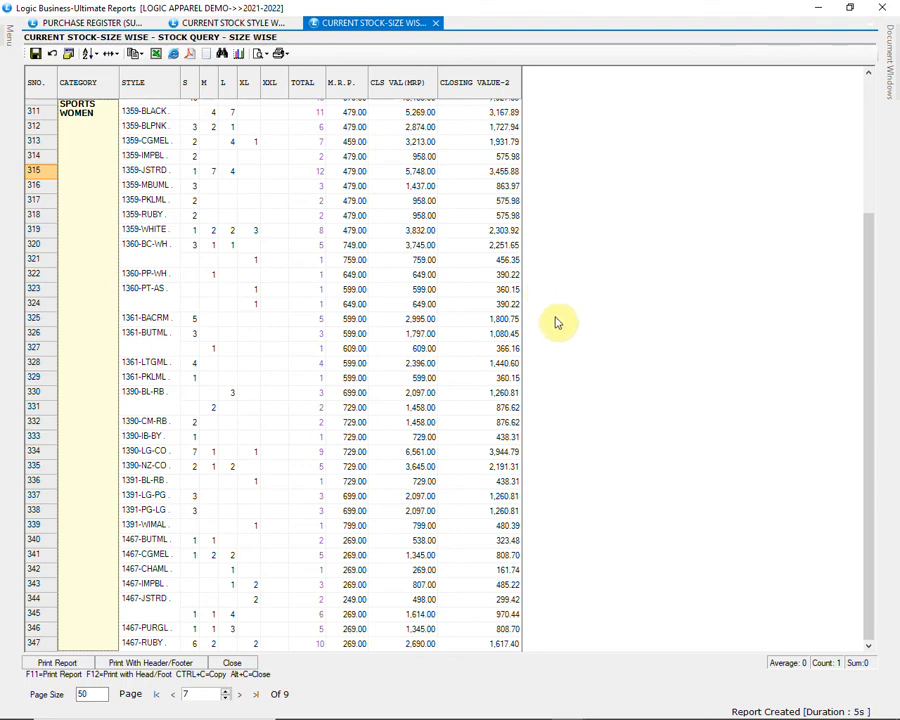
{"action": "scroll", "coordinate": [555, 340], "scroll_direction": "down", "scroll_amount": 5}
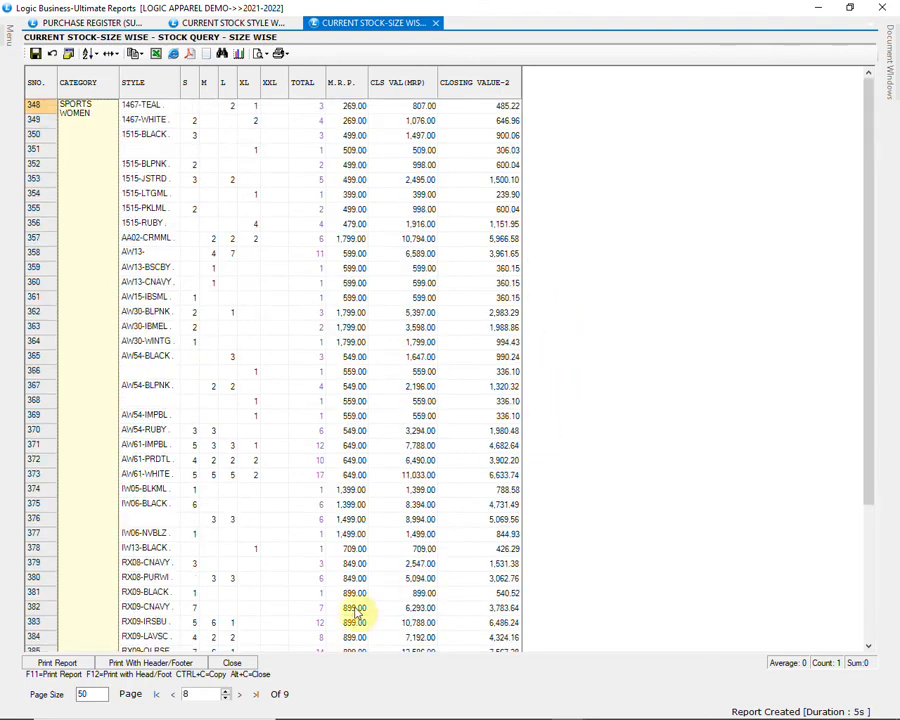
{"action": "left_click", "coordinate": [234, 664]}
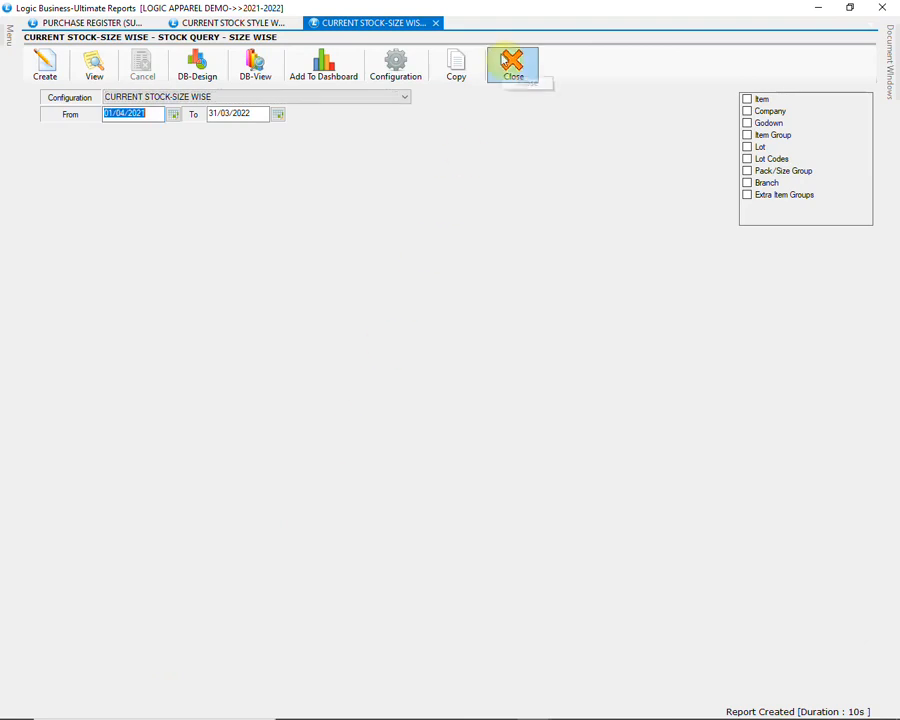
Step: Close the reports window and open GST Returns under Sale Registers > GST Reports/Returns
{"action": "left_click", "coordinate": [880, 7]}
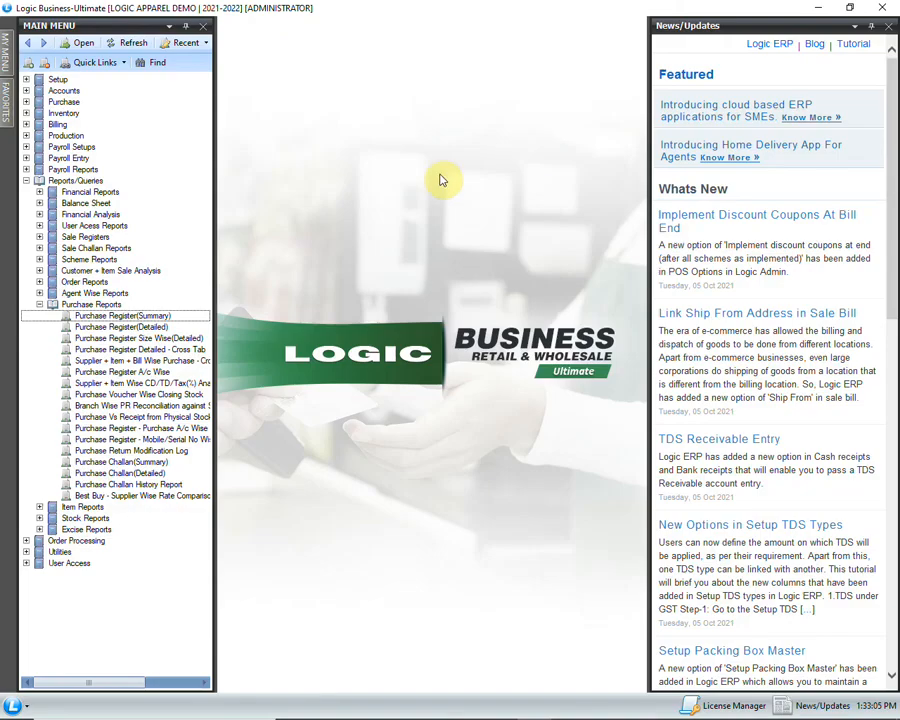
{"action": "left_click", "coordinate": [40, 304]}
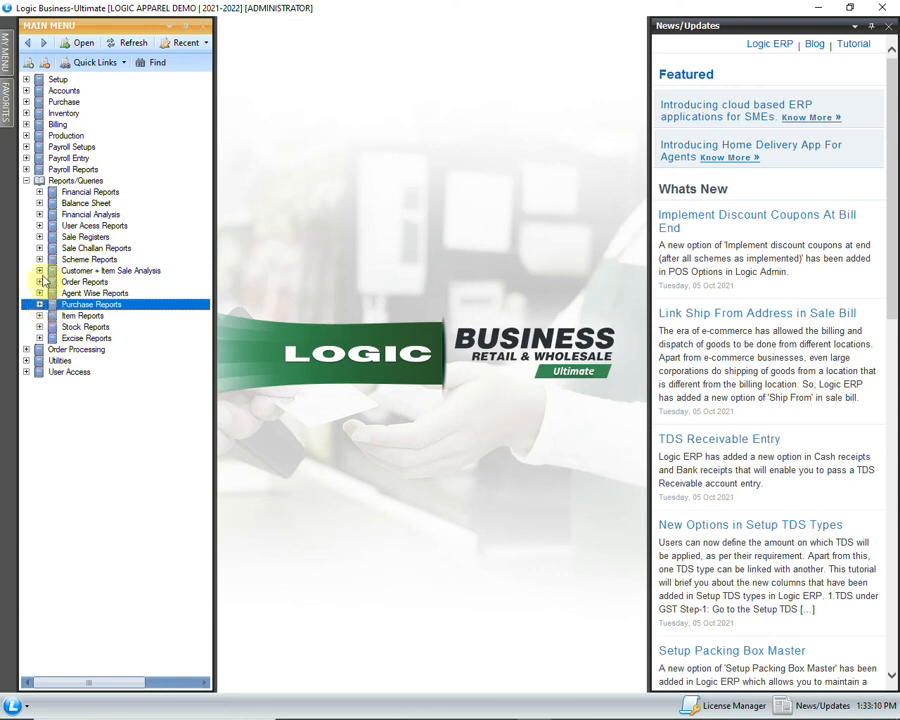
{"action": "left_click", "coordinate": [40, 237]}
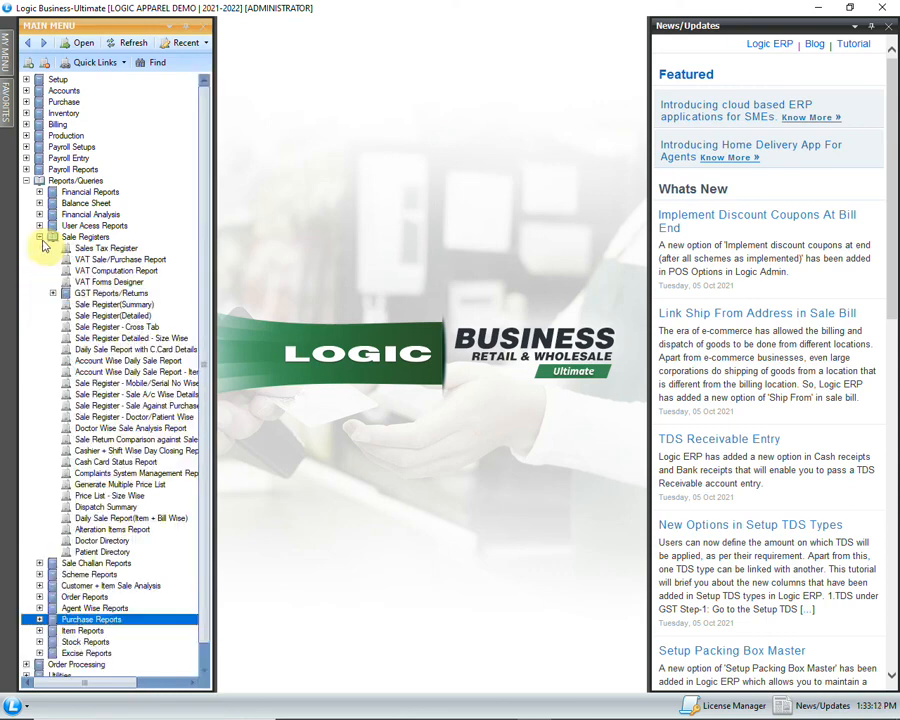
{"action": "left_click", "coordinate": [54, 294]}
{"action": "double_click", "coordinate": [128, 311]}
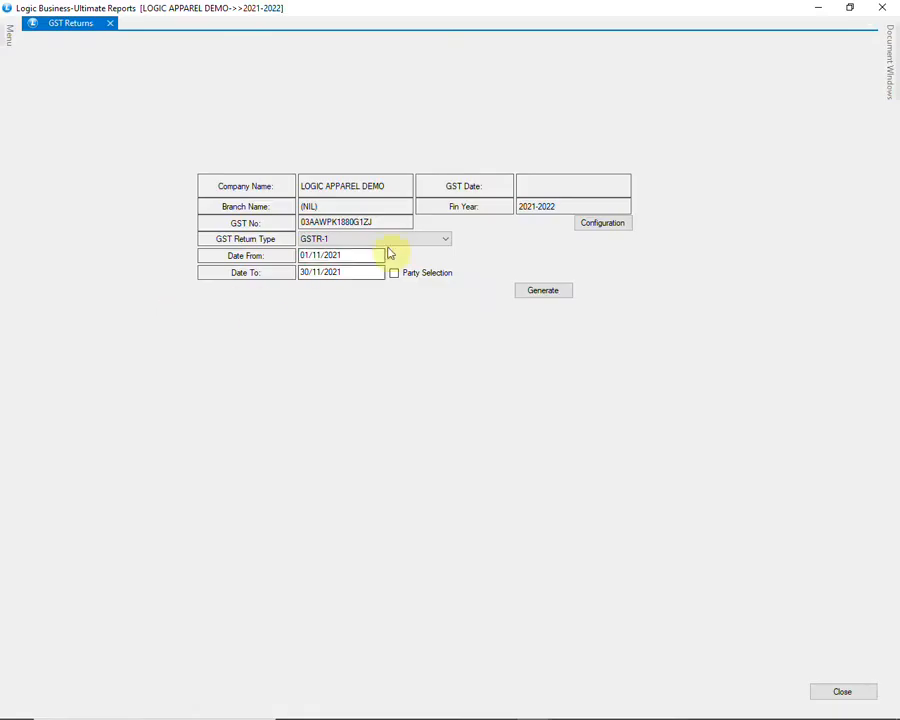
Step: Generate the GSTR-1 return for 01/11/2021 to 30/11/2021
{"action": "left_click", "coordinate": [424, 242]}
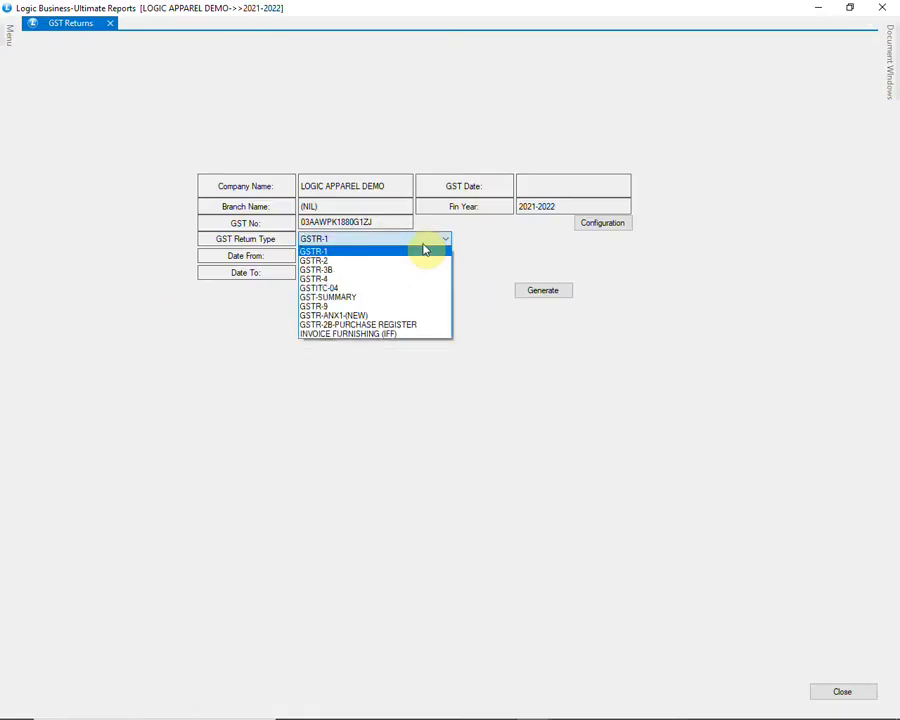
{"action": "left_click", "coordinate": [438, 244]}
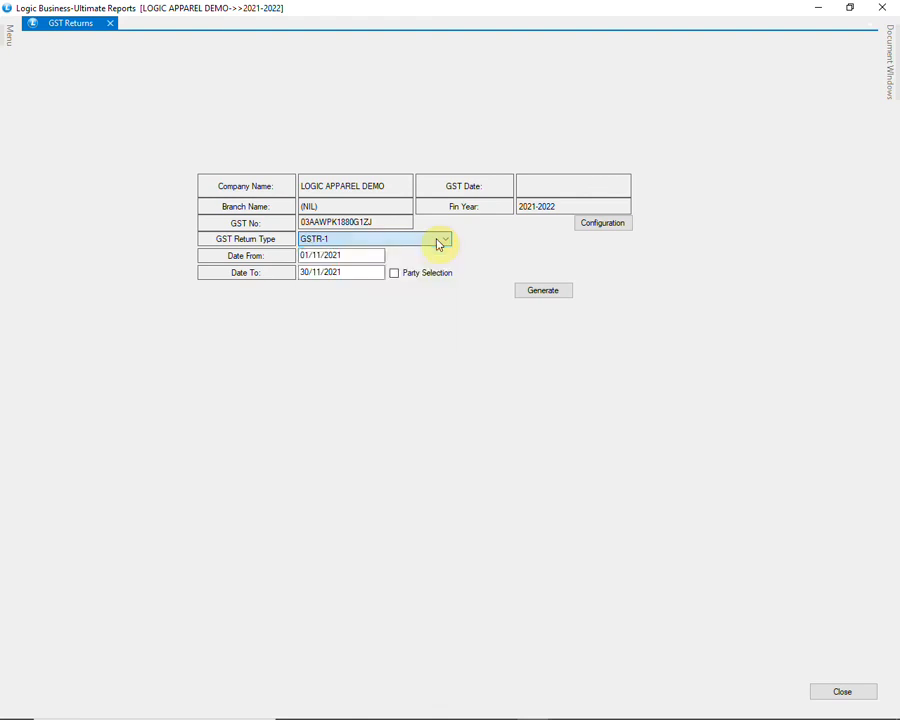
{"action": "left_click", "coordinate": [361, 255]}
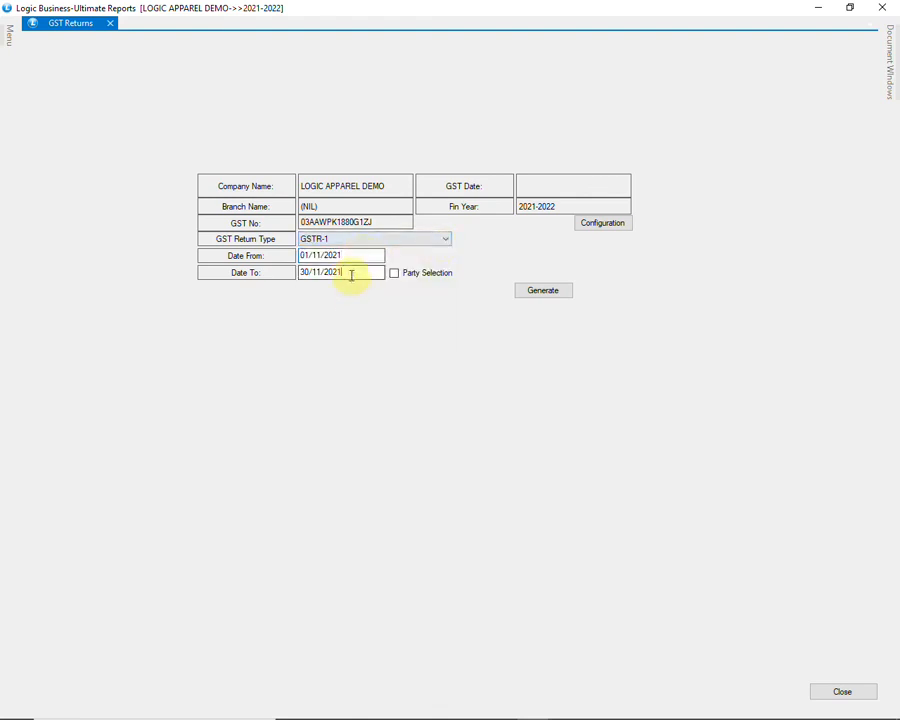
{"action": "left_click", "coordinate": [528, 290]}
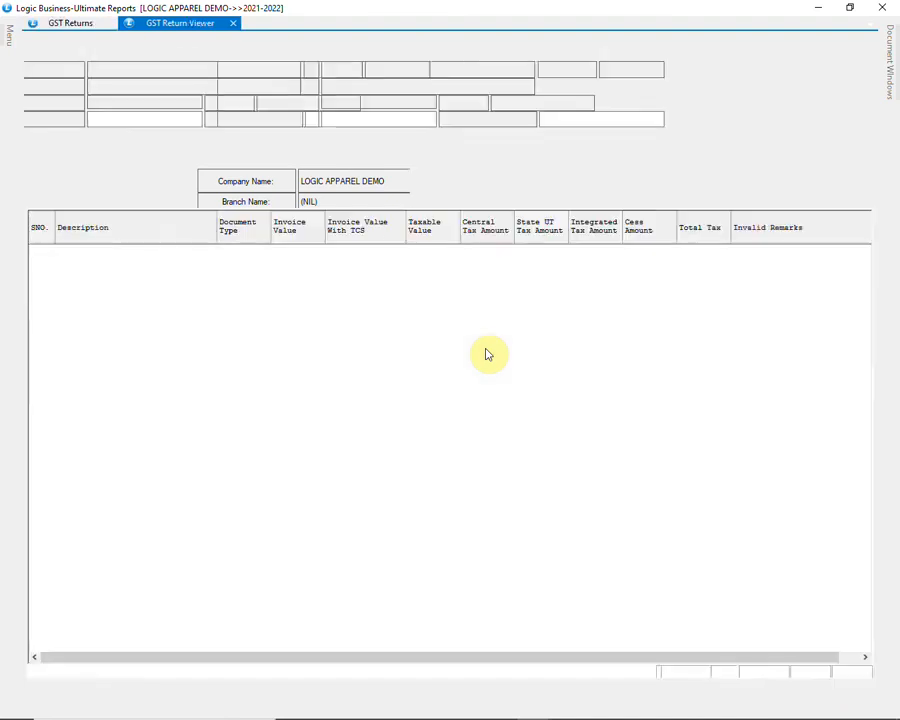
Step: Review the B2B, B2CL, B2CS, credit/debit note and HSN sections, ending on the error summary
{"action": "left_click", "coordinate": [98, 192]}
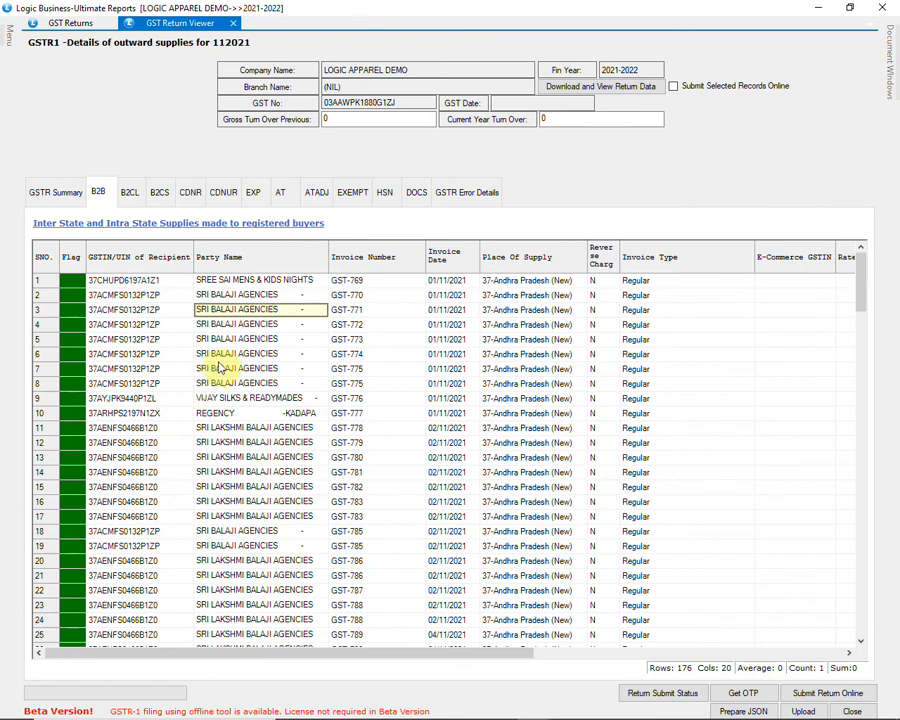
{"action": "scroll", "coordinate": [220, 368], "scroll_direction": "down", "scroll_amount": 20}
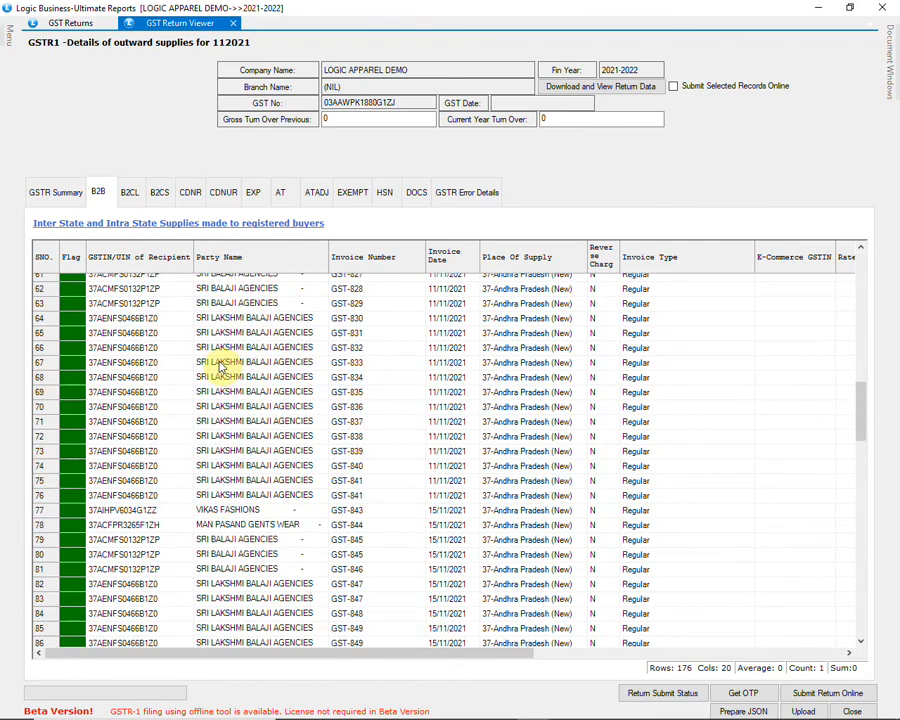
{"action": "scroll", "coordinate": [220, 368], "scroll_direction": "down", "scroll_amount": 5}
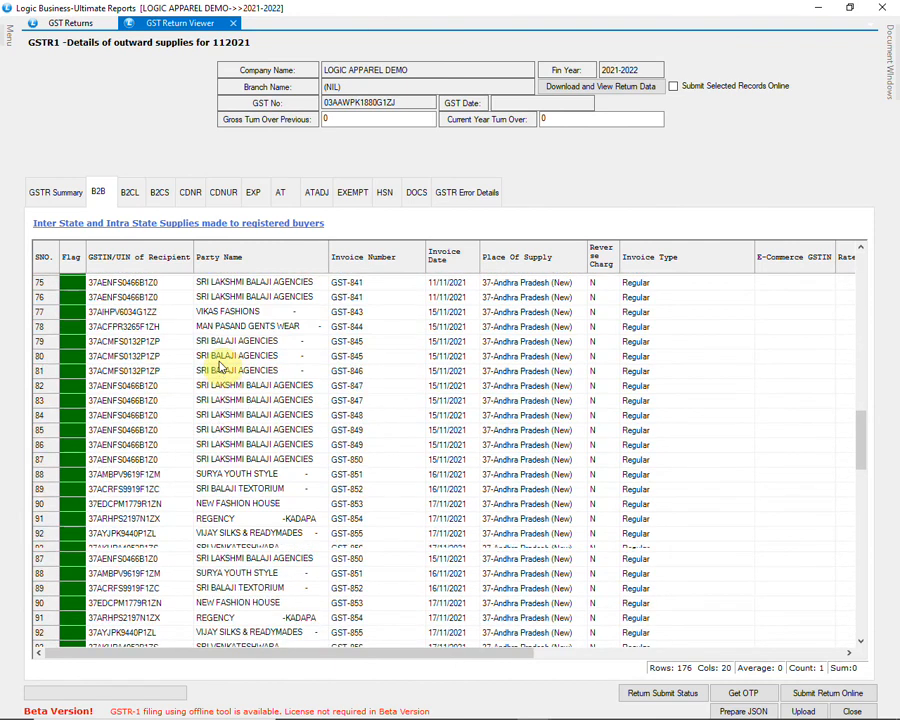
{"action": "left_click", "coordinate": [131, 193]}
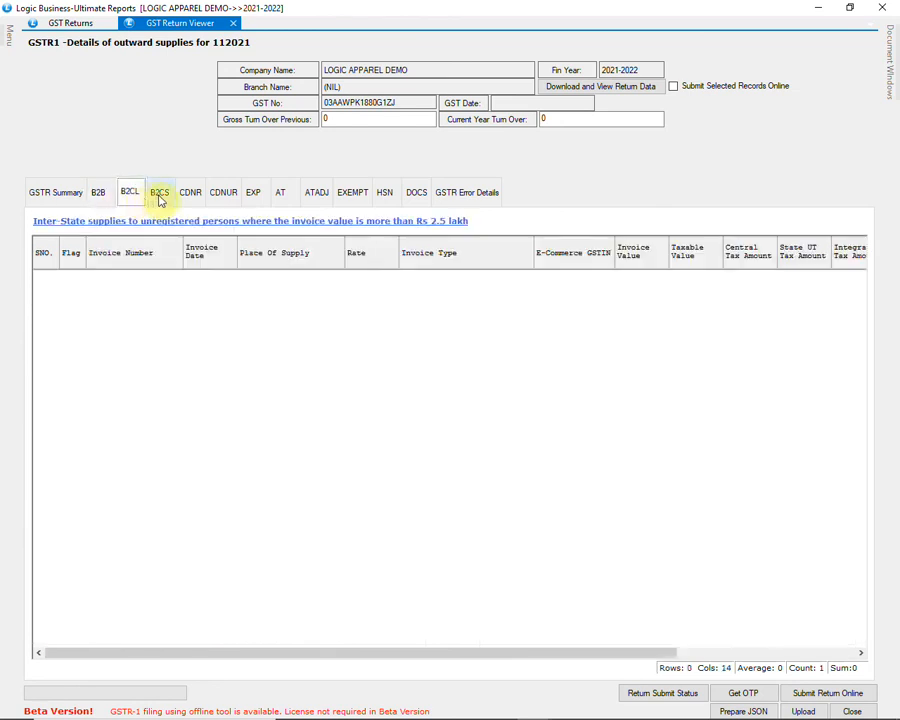
{"action": "left_click", "coordinate": [158, 195]}
{"action": "left_click", "coordinate": [198, 193]}
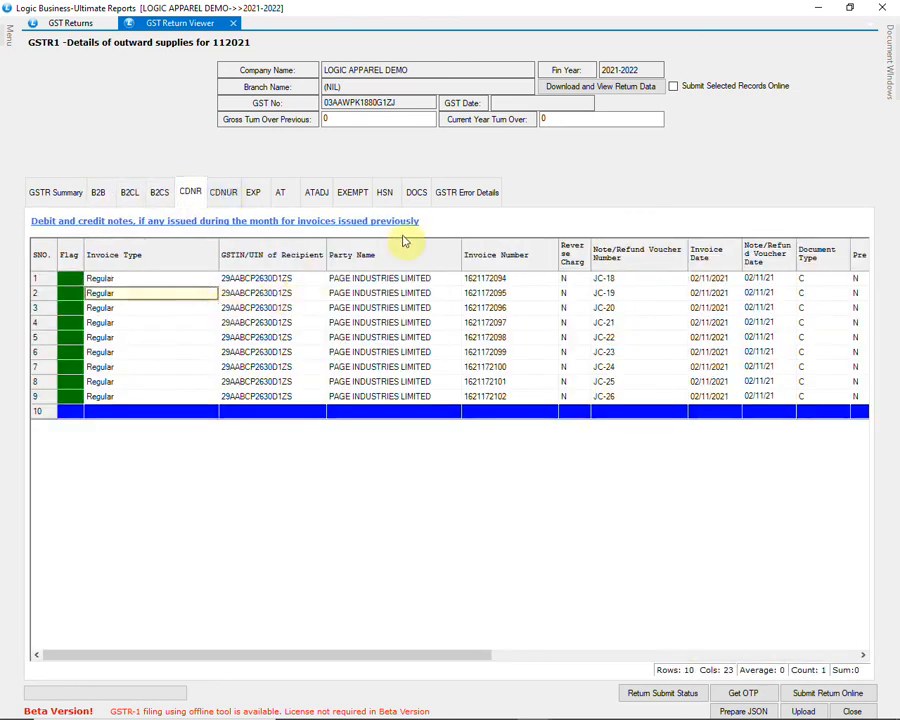
{"action": "left_click", "coordinate": [464, 195]}
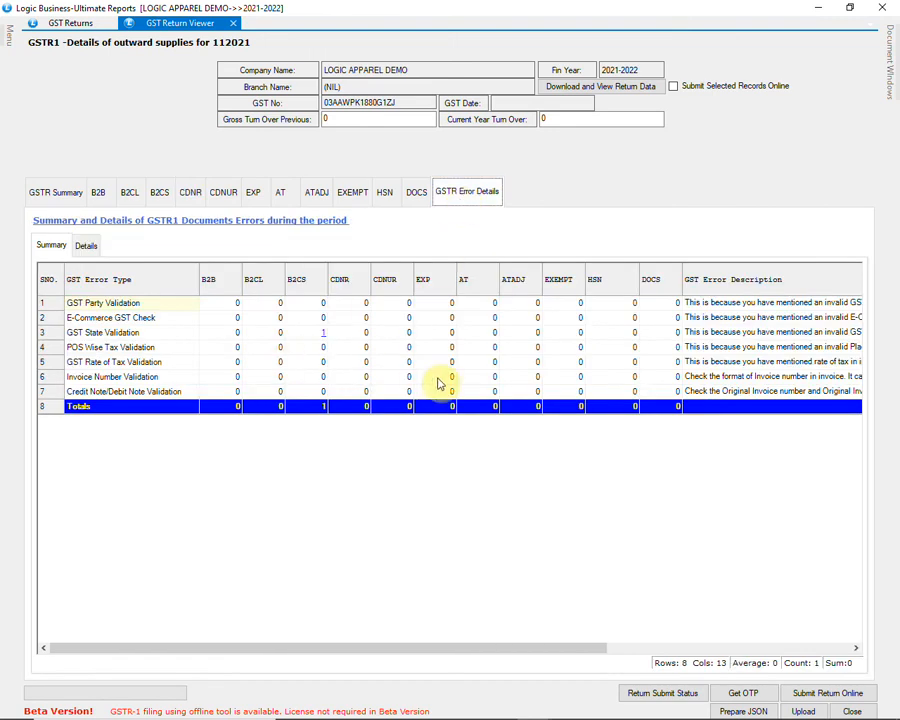
{"action": "left_click", "coordinate": [384, 192]}
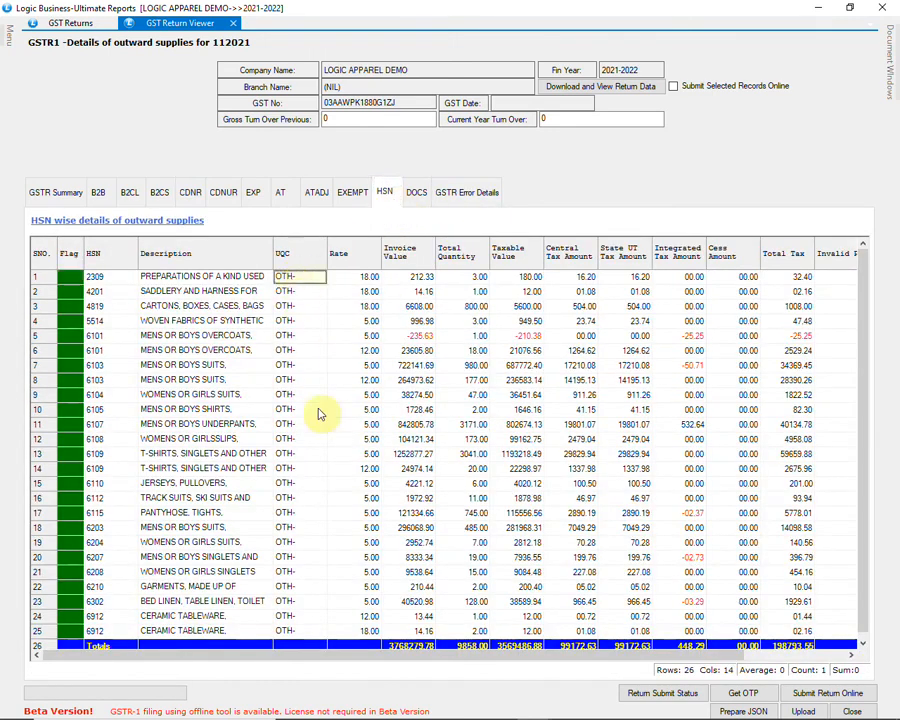
{"action": "scroll", "coordinate": [343, 491], "scroll_direction": "down", "scroll_amount": 1}
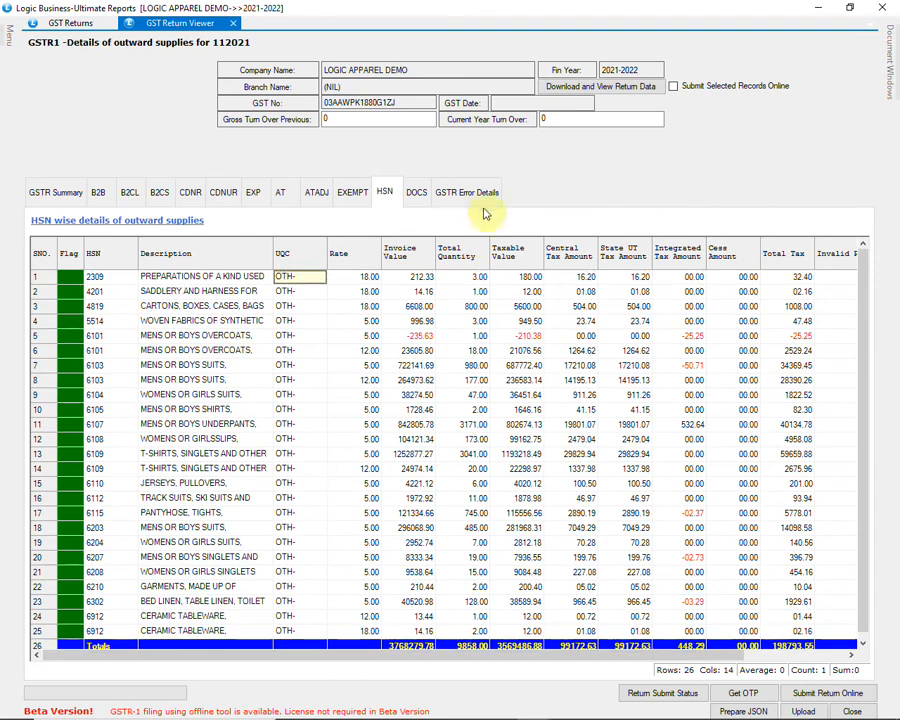
{"action": "left_click", "coordinate": [482, 198]}
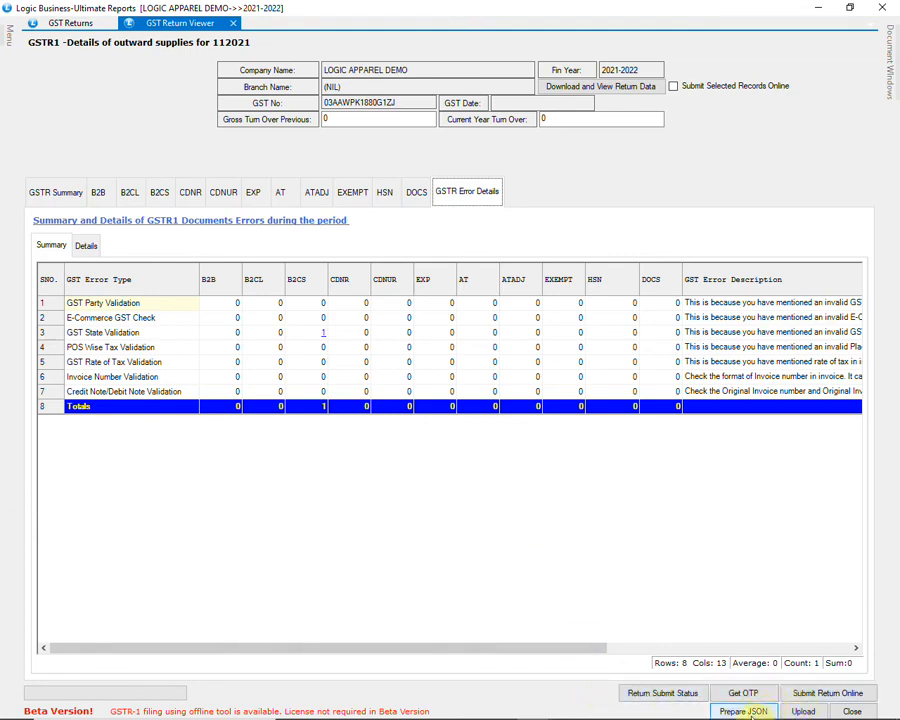
Step: Close the GSTR-1 viewer and generate the GSTR-2 return for November 2021
{"action": "left_click", "coordinate": [851, 712]}
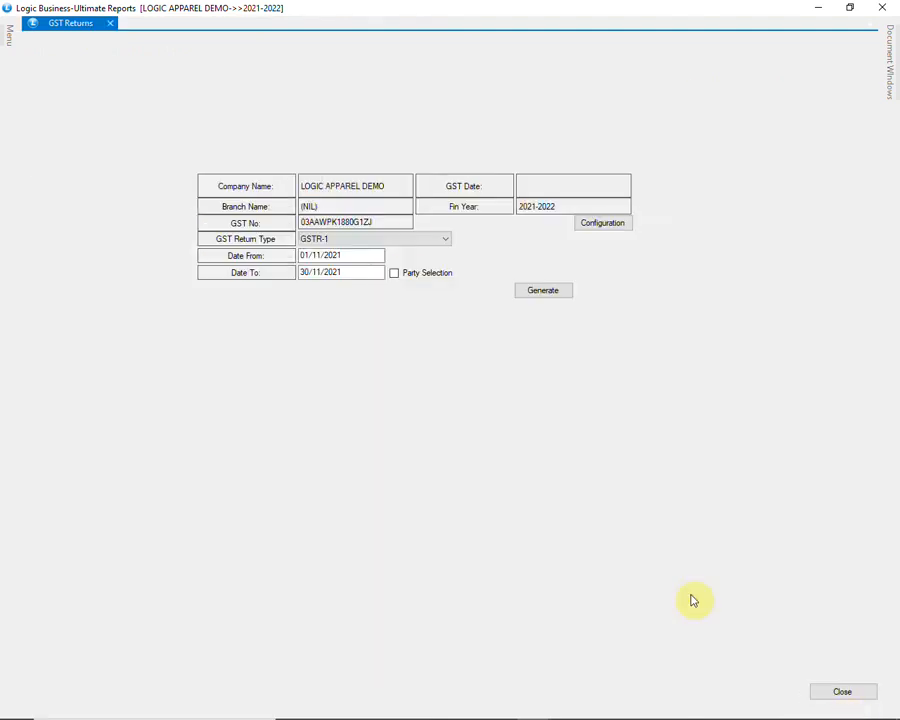
{"action": "left_click", "coordinate": [410, 240]}
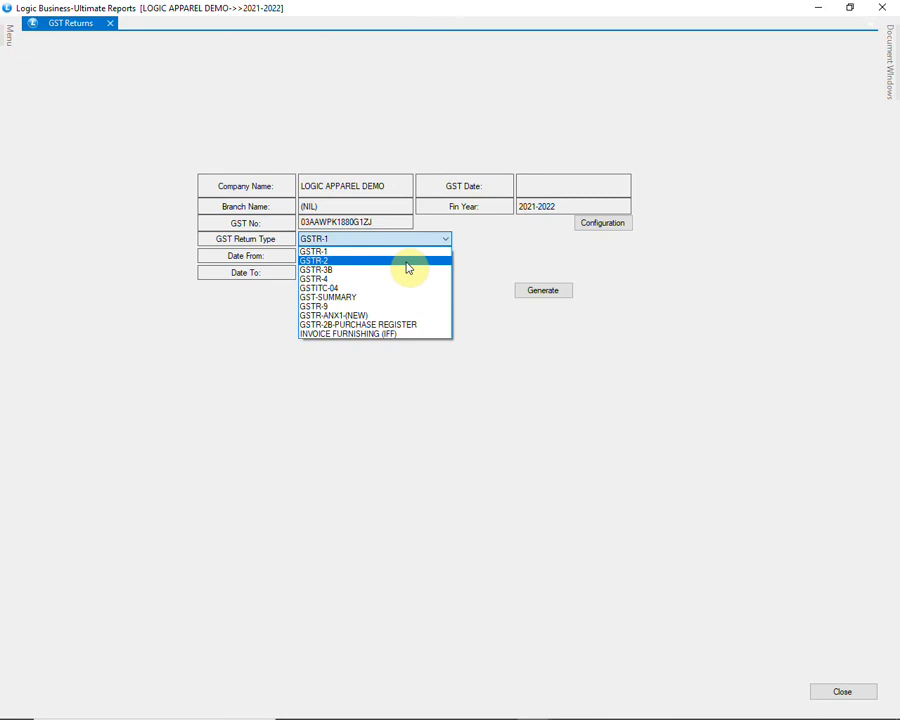
{"action": "left_click", "coordinate": [408, 262]}
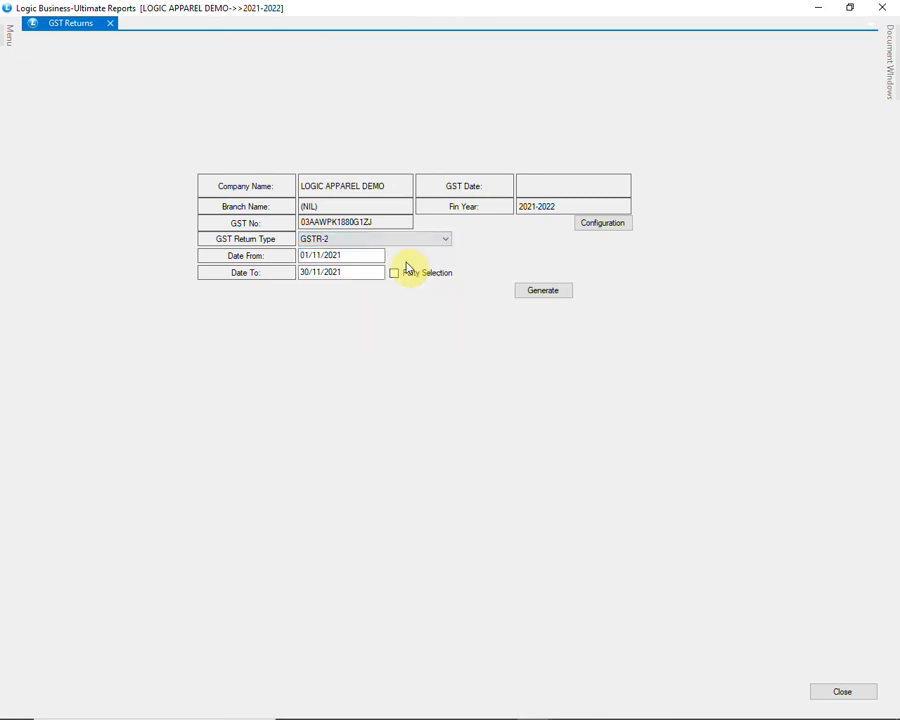
{"action": "left_click", "coordinate": [562, 294]}
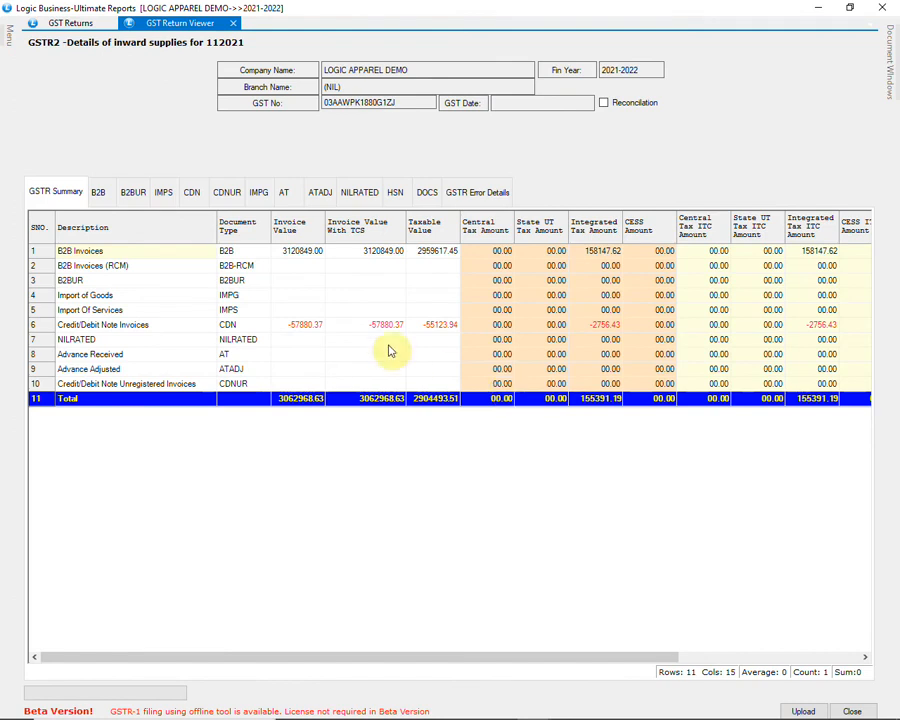
Step: Browse the GSTR-2 B2B, B2BUR, IMPS, CDN, CDNUR and HSN sections
{"action": "left_click", "coordinate": [98, 195]}
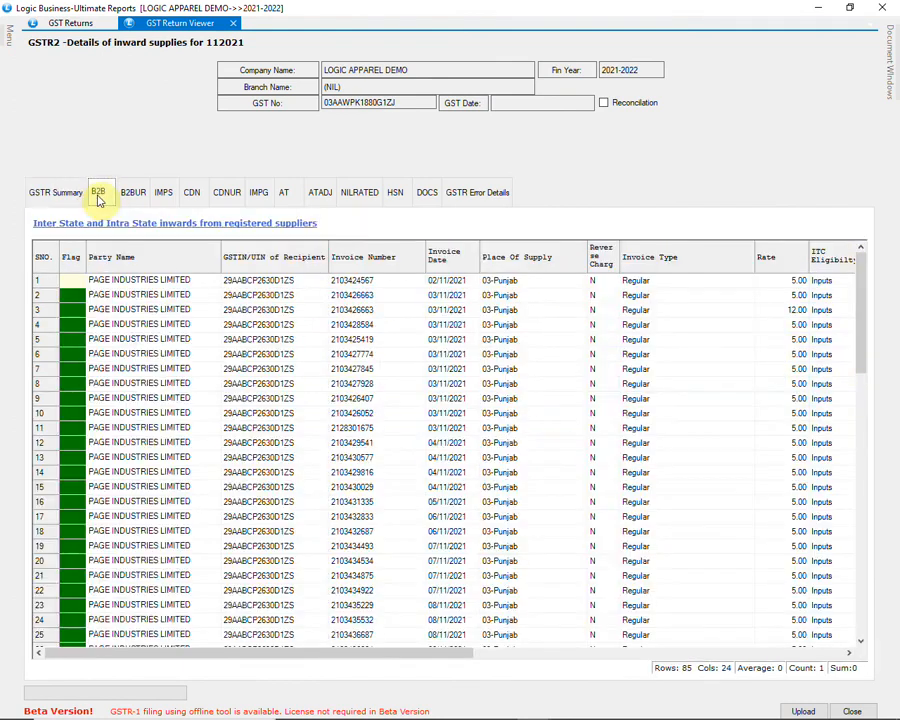
{"action": "left_click", "coordinate": [305, 280]}
{"action": "scroll", "coordinate": [307, 285], "scroll_direction": "down", "scroll_amount": 4}
{"action": "scroll", "coordinate": [305, 285], "scroll_direction": "down", "scroll_amount": 7}
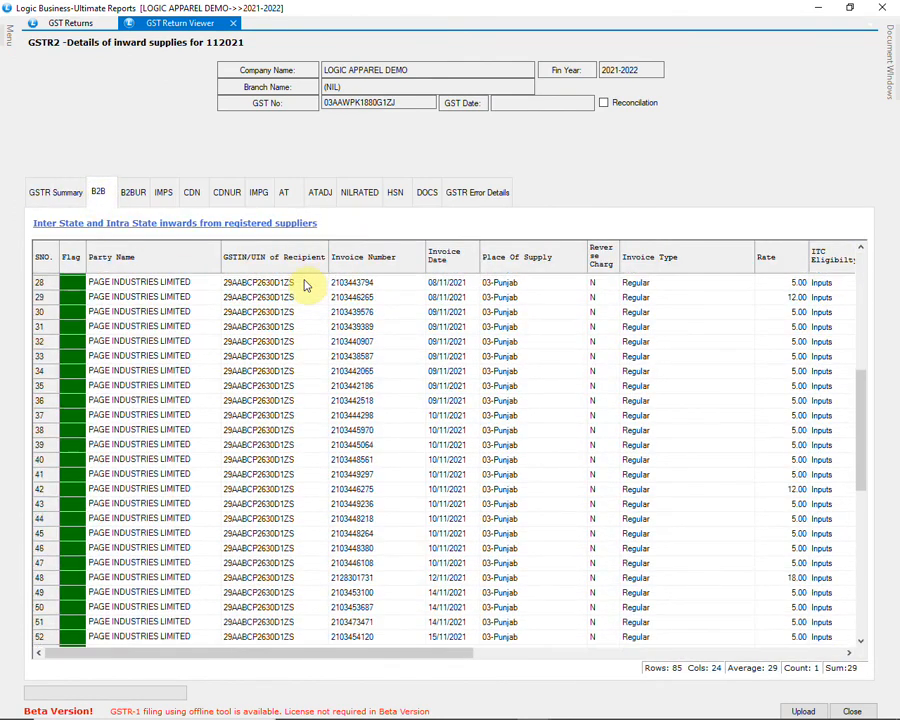
{"action": "left_click", "coordinate": [140, 194]}
{"action": "left_click", "coordinate": [164, 194]}
{"action": "left_click", "coordinate": [191, 193]}
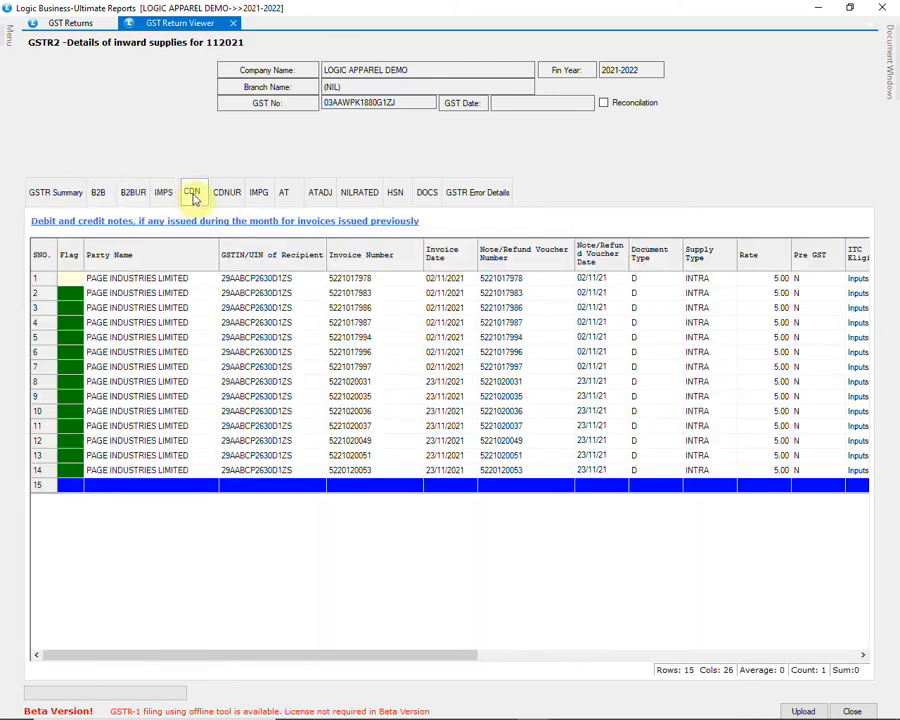
{"action": "left_click", "coordinate": [226, 194]}
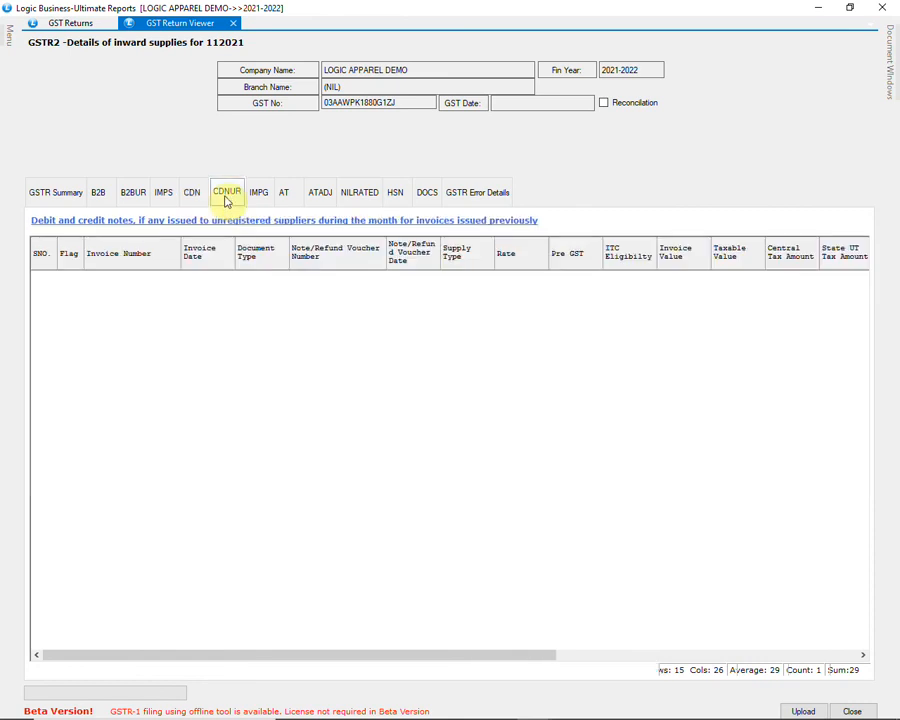
{"action": "left_click", "coordinate": [394, 194]}
{"action": "left_click", "coordinate": [437, 281]}
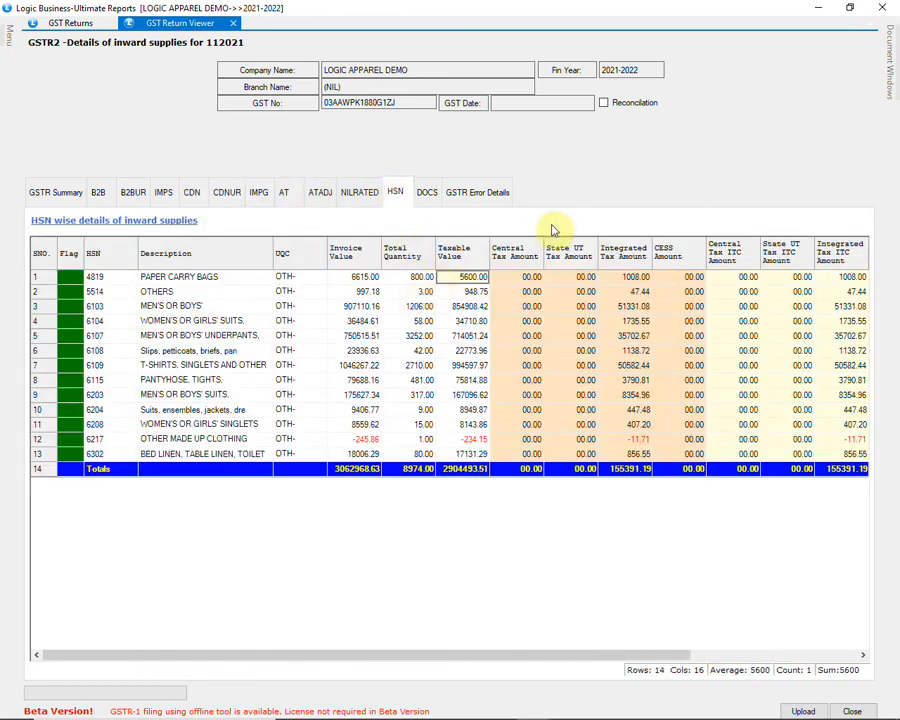
Step: Enable reconciliation and try a Json/Zip GSTR-2A source, cancelling the file selection
{"action": "left_click", "coordinate": [603, 103]}
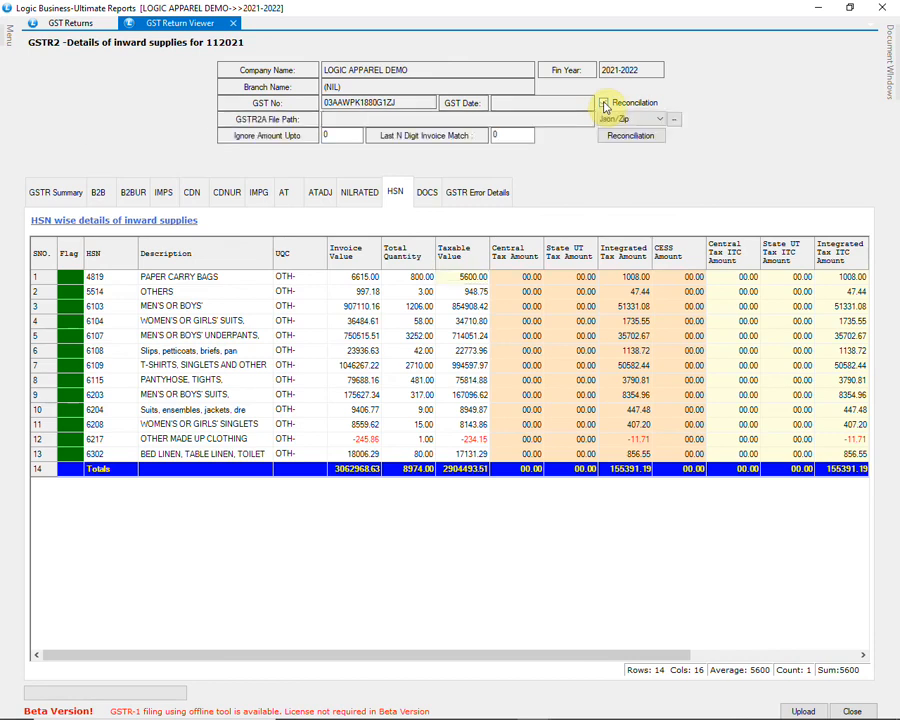
{"action": "left_click", "coordinate": [643, 120]}
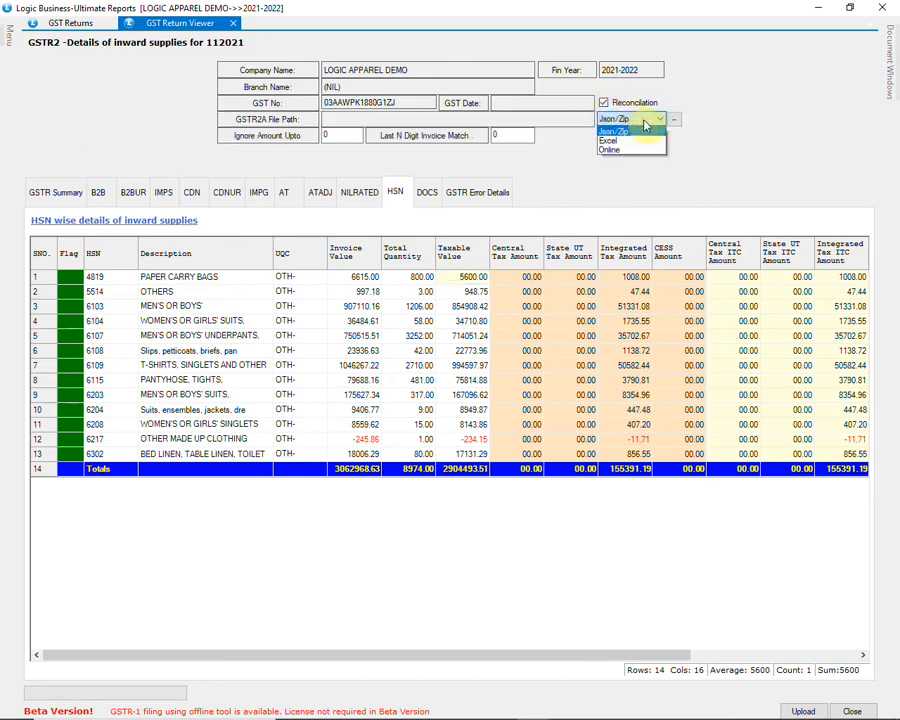
{"action": "left_click", "coordinate": [645, 123]}
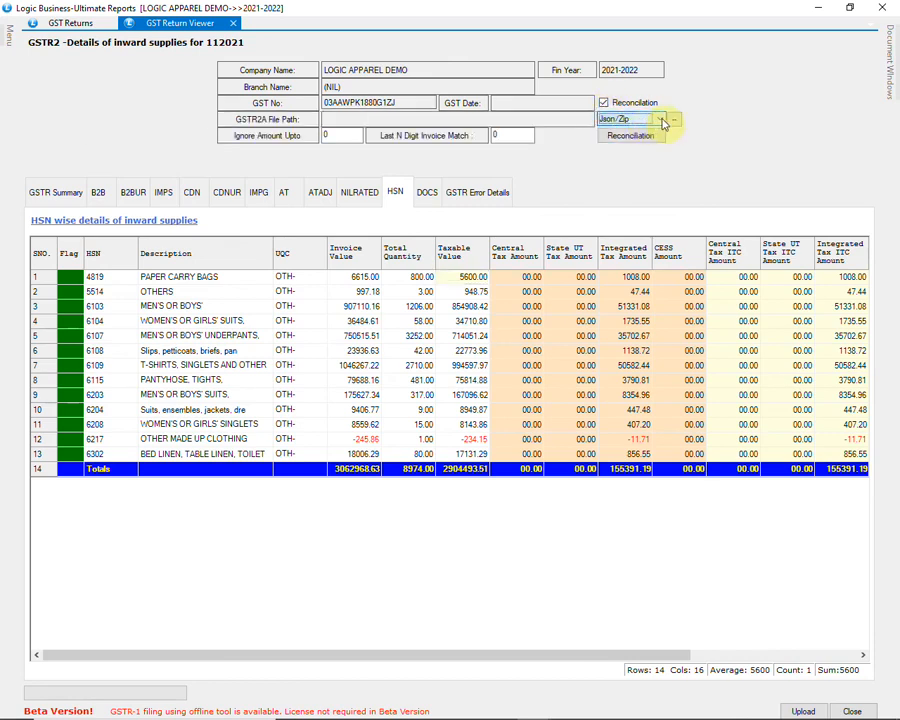
{"action": "left_click", "coordinate": [674, 119]}
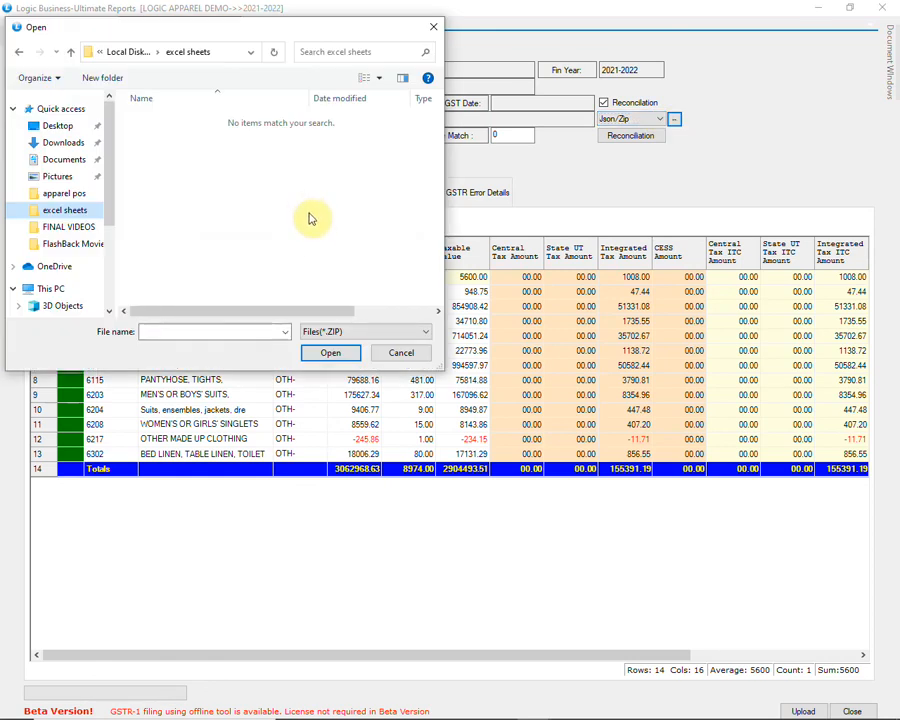
{"action": "left_click", "coordinate": [397, 355]}
Step: Try Excel as the GSTR-2A source, cancel it, and set the source to Online
{"action": "left_click", "coordinate": [630, 119]}
{"action": "left_click", "coordinate": [627, 142]}
{"action": "left_click", "coordinate": [675, 119]}
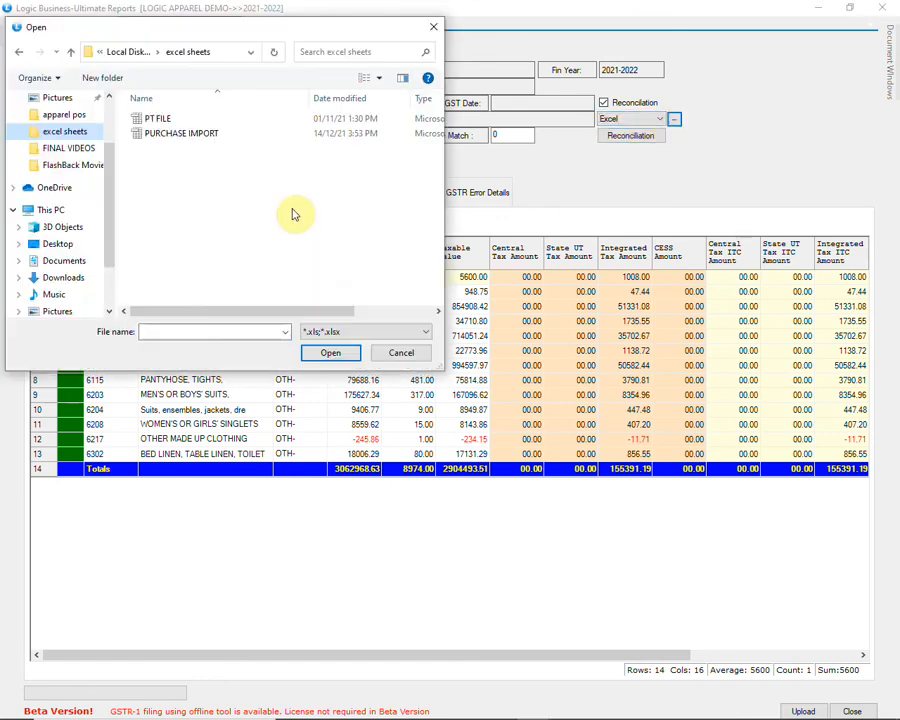
{"action": "left_click", "coordinate": [378, 355]}
{"action": "left_click", "coordinate": [630, 120]}
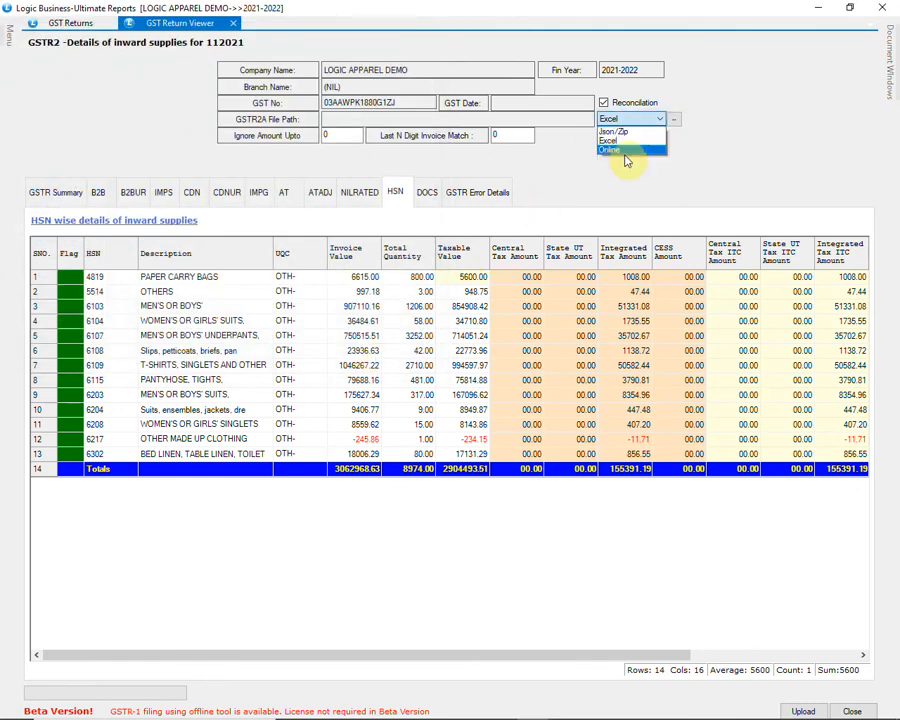
{"action": "left_click", "coordinate": [621, 150]}
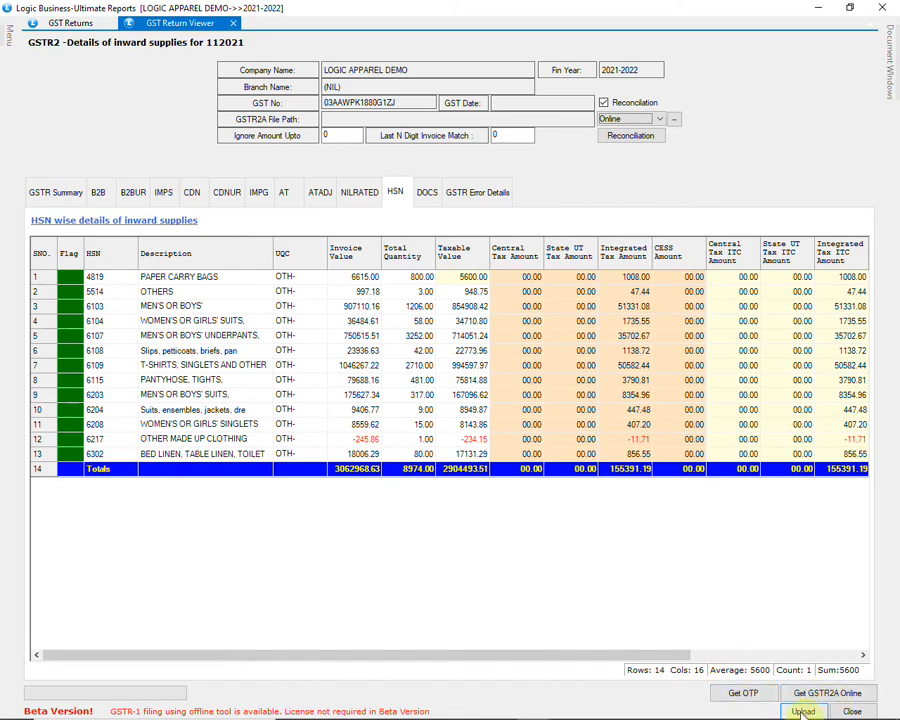
Step: Close the GSTR-2 viewer and generate the GSTR-3B return for November 2021
{"action": "left_click", "coordinate": [852, 711]}
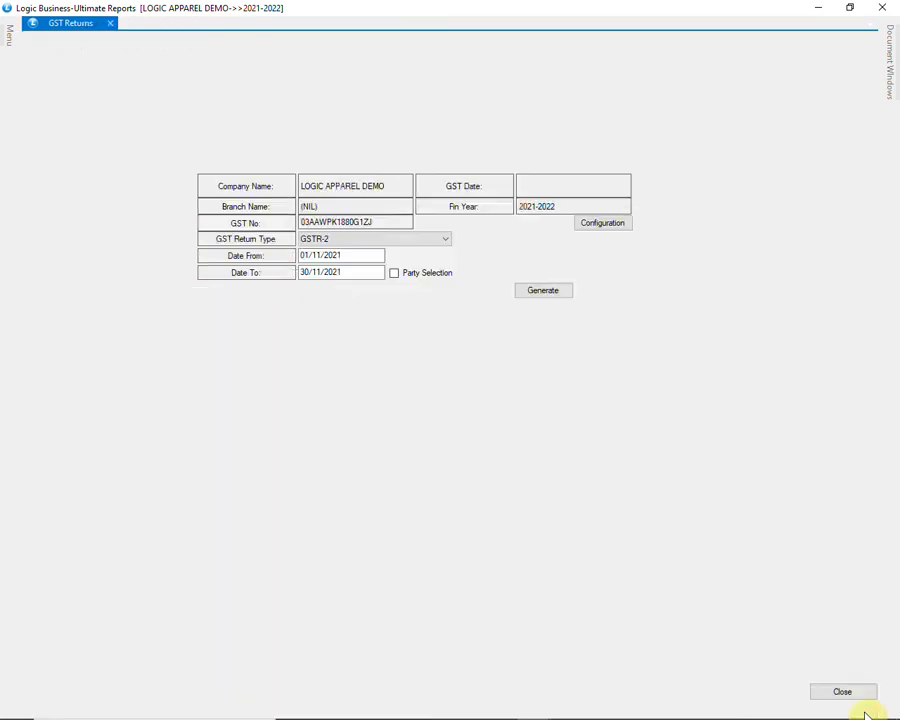
{"action": "left_click", "coordinate": [438, 241]}
{"action": "left_click", "coordinate": [424, 269]}
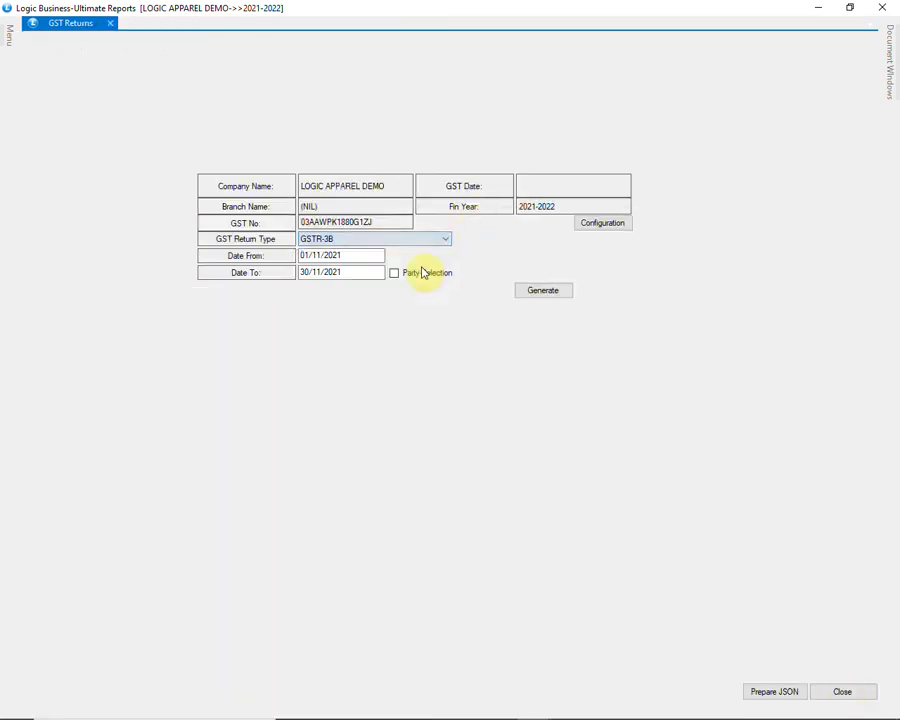
{"action": "left_click", "coordinate": [540, 292]}
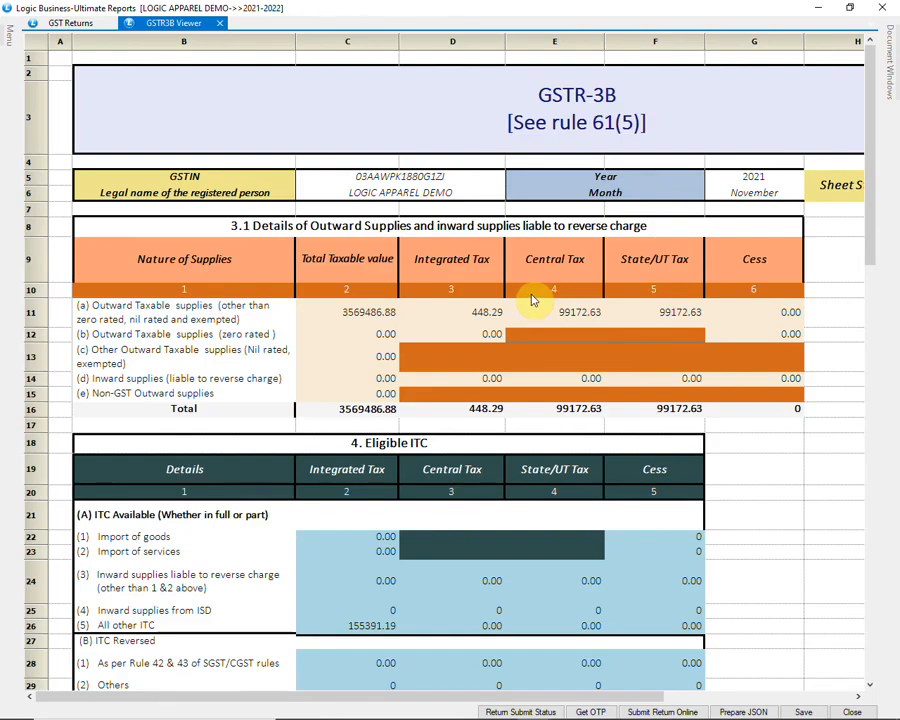
Step: Scroll through the GSTR-3B sheet (3569486.88 taxable value, 155391.19 net ITC) and back up
{"action": "scroll", "coordinate": [830, 270], "scroll_direction": "down", "scroll_amount": 3}
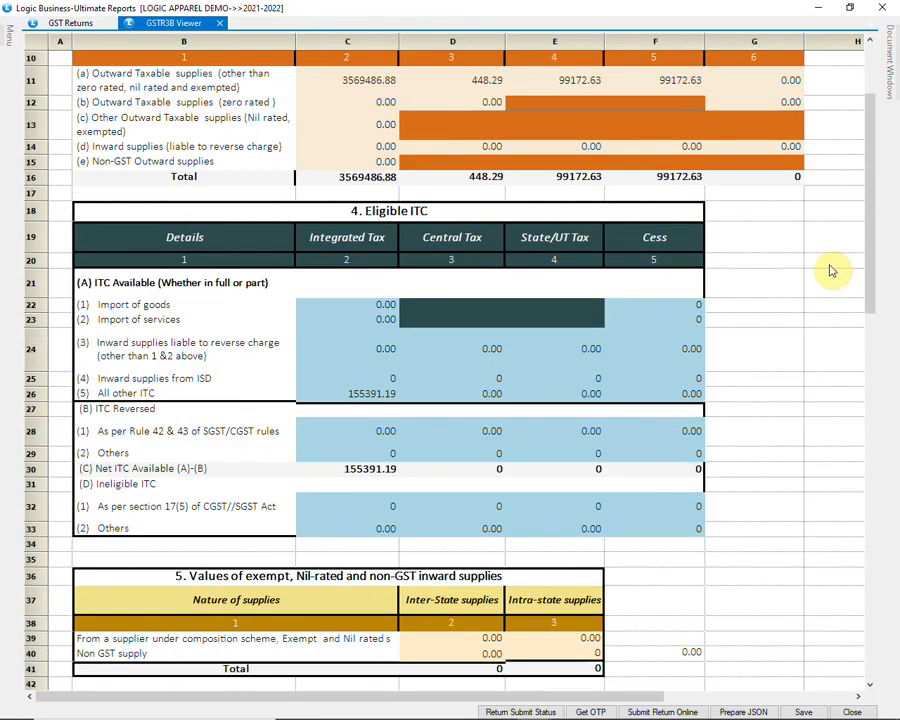
{"action": "scroll", "coordinate": [830, 270], "scroll_direction": "down", "scroll_amount": 3}
{"action": "scroll", "coordinate": [830, 270], "scroll_direction": "down", "scroll_amount": 3}
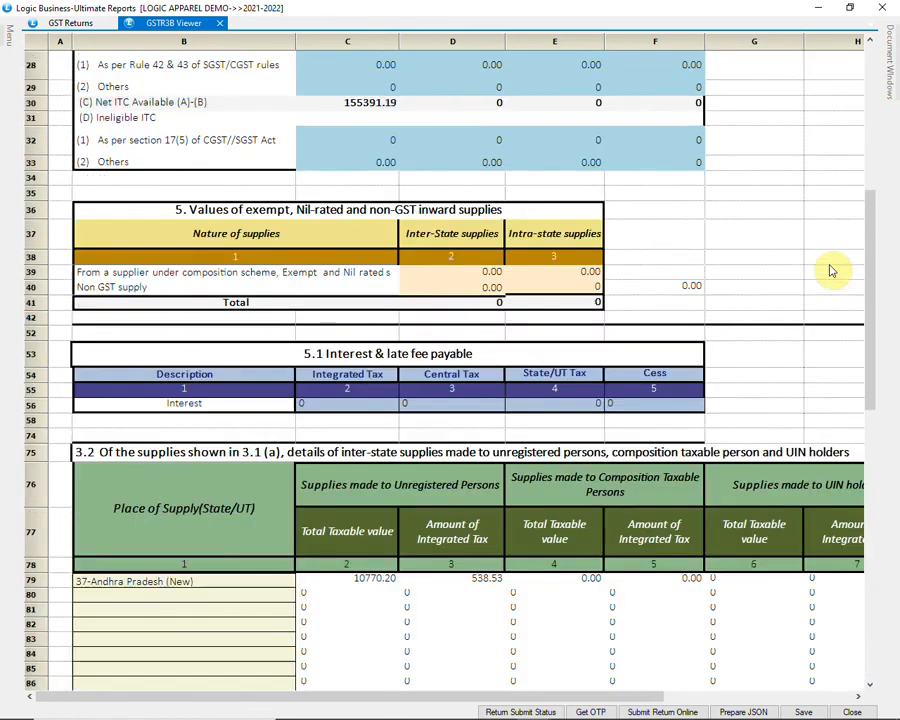
{"action": "scroll", "coordinate": [830, 270], "scroll_direction": "down", "scroll_amount": 6}
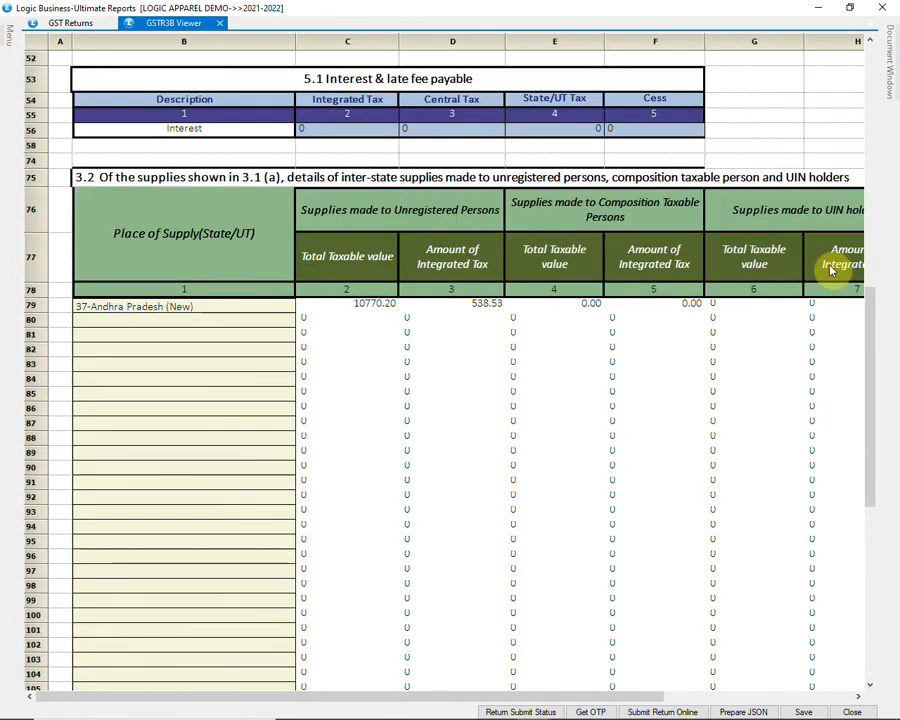
{"action": "scroll", "coordinate": [830, 268], "scroll_direction": "up", "scroll_amount": 9}
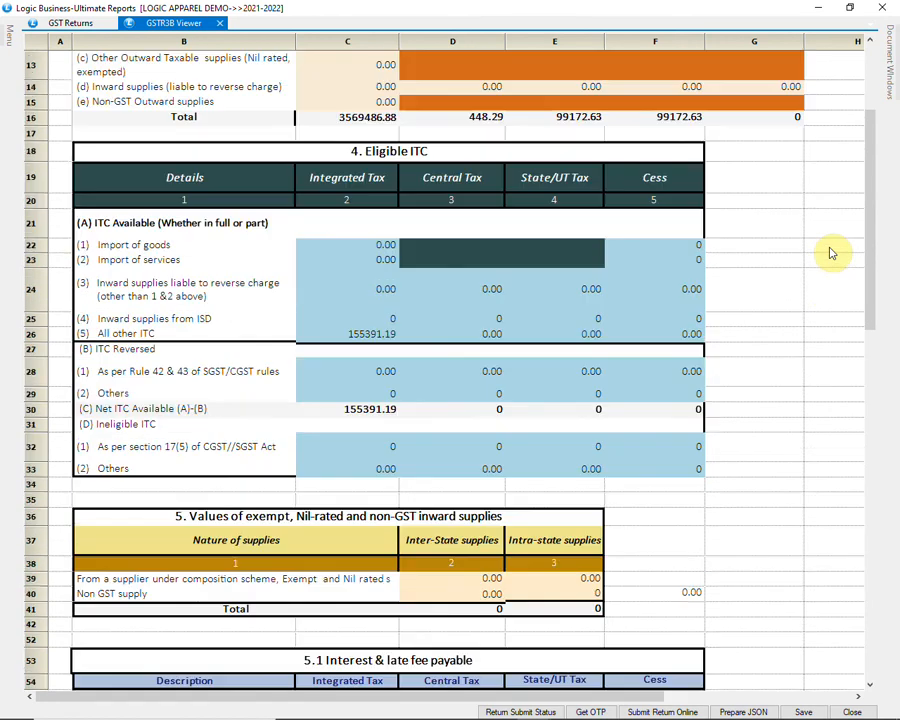
{"action": "scroll", "coordinate": [830, 253], "scroll_direction": "up", "scroll_amount": 4}
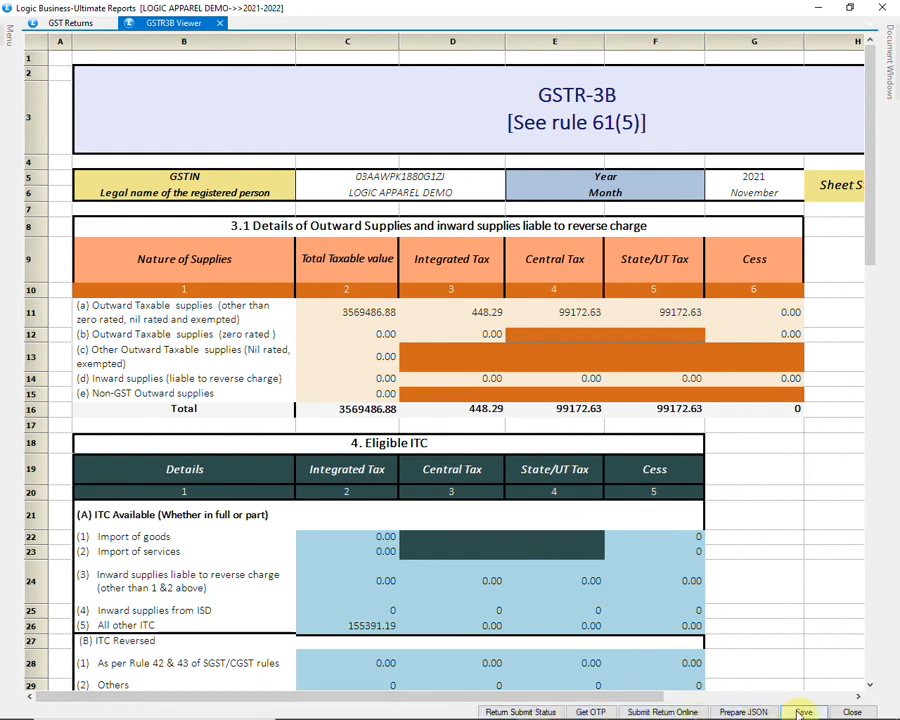
Step: Close the GSTR-3B viewer, leave GSTR-3B selected, and close the GST Returns form
{"action": "left_click", "coordinate": [851, 711]}
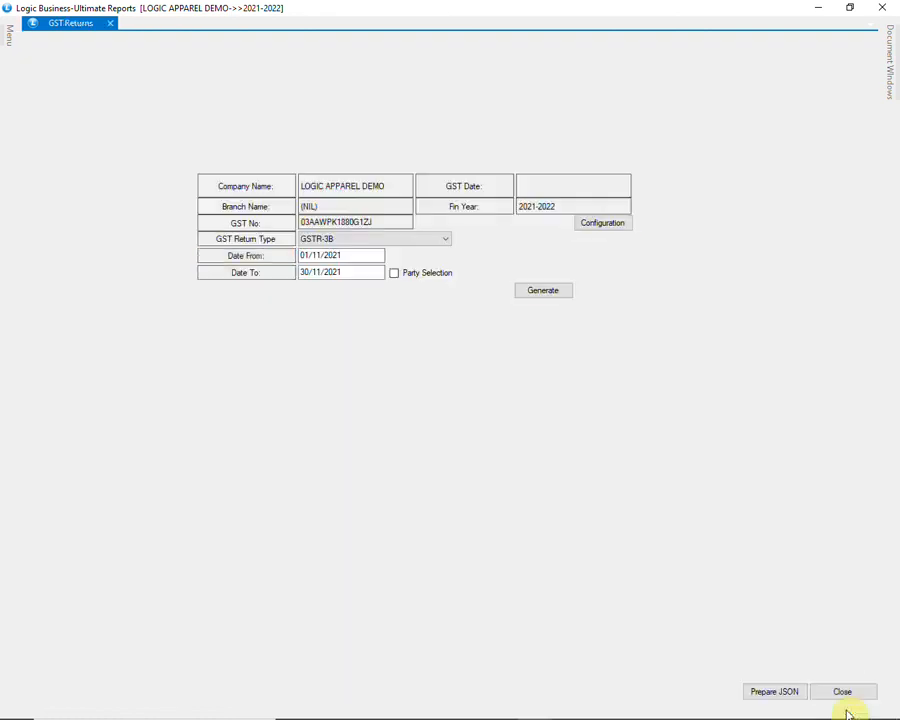
{"action": "left_click", "coordinate": [425, 243]}
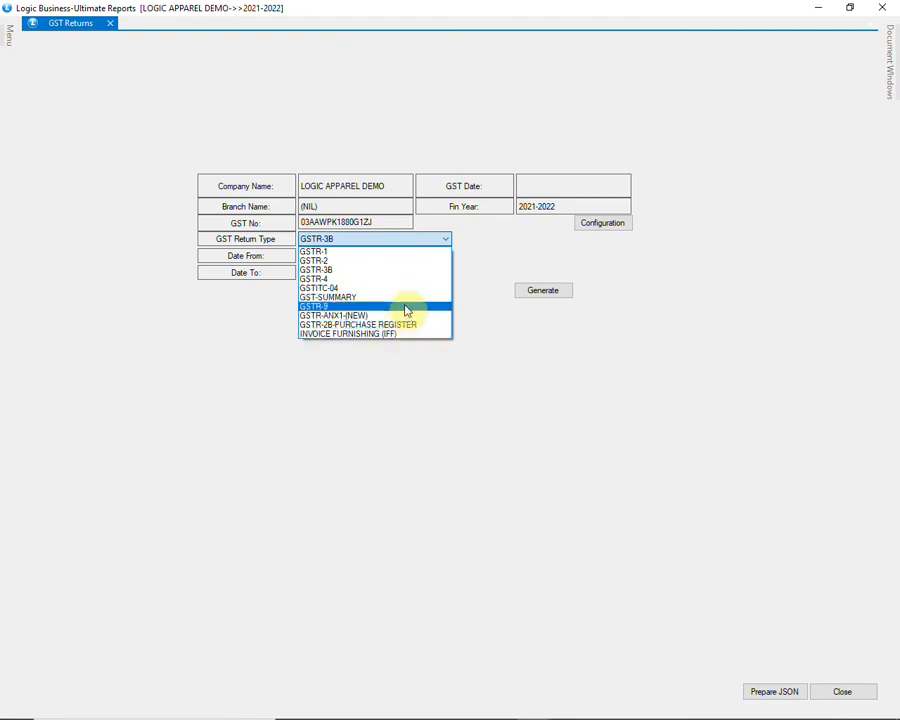
{"action": "left_click", "coordinate": [412, 271]}
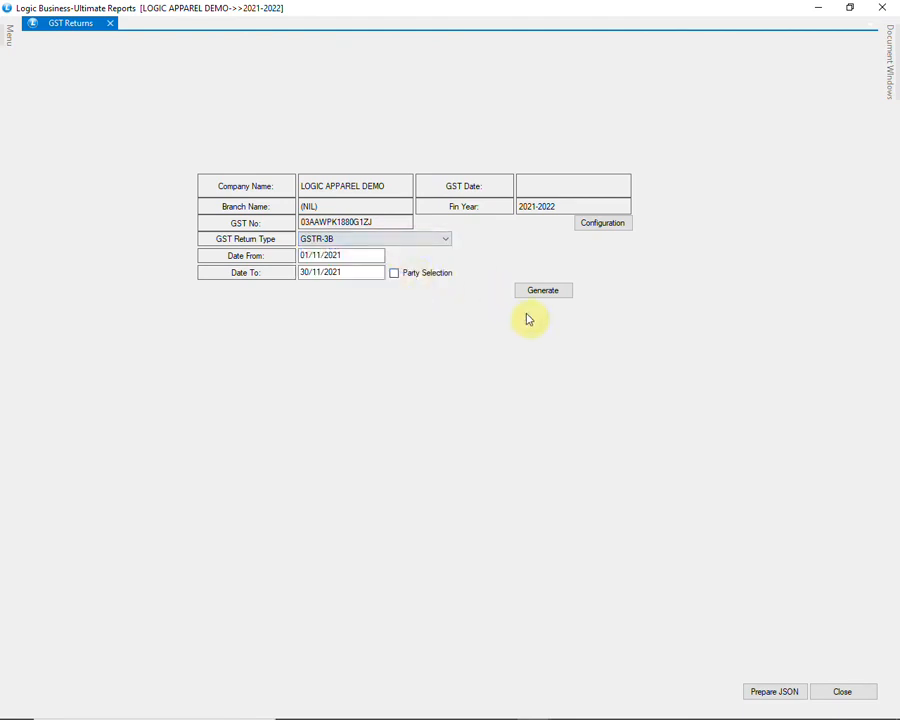
{"action": "left_click", "coordinate": [845, 691]}
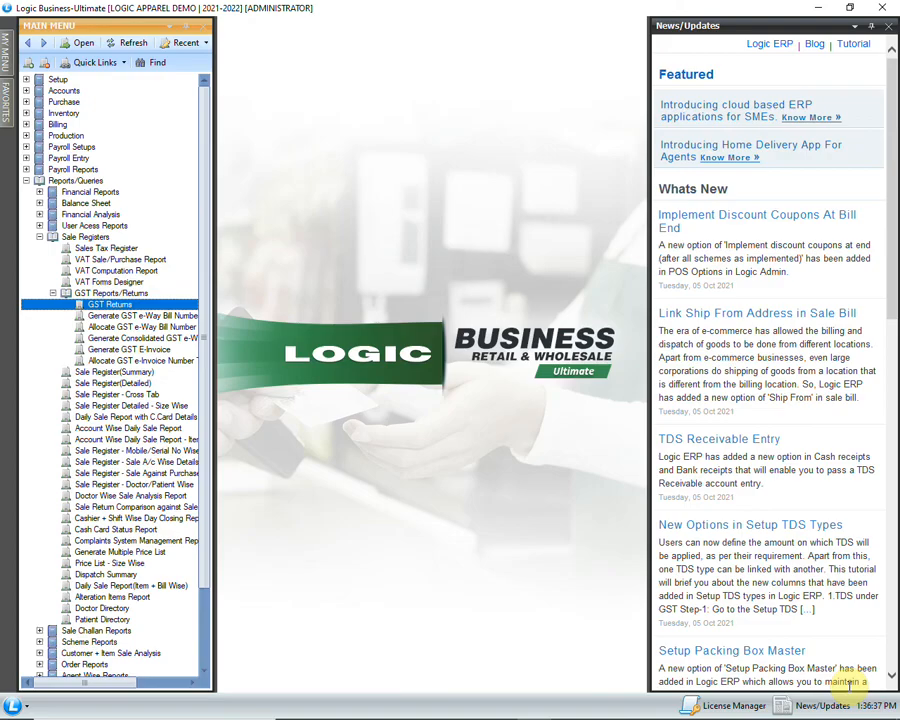